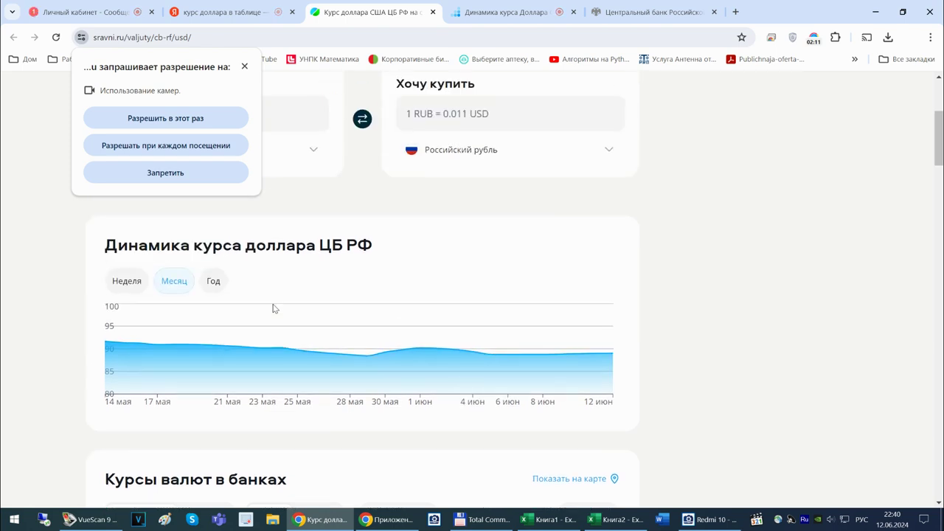
# Open the Bank of Russia's official daily exchange rates page from the search results and examine its date setting and currency table.
pyautogui.click(217, 12)
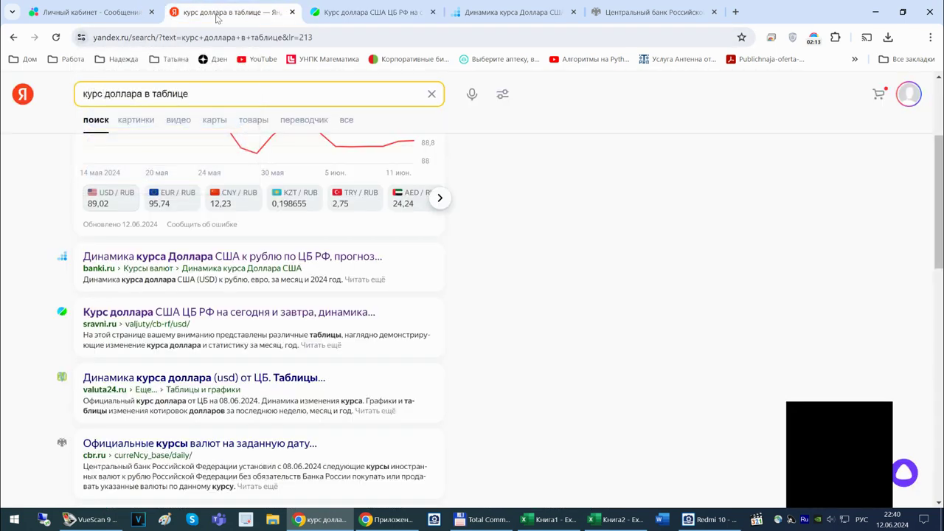
pyautogui.scroll(-2, 255, 254)
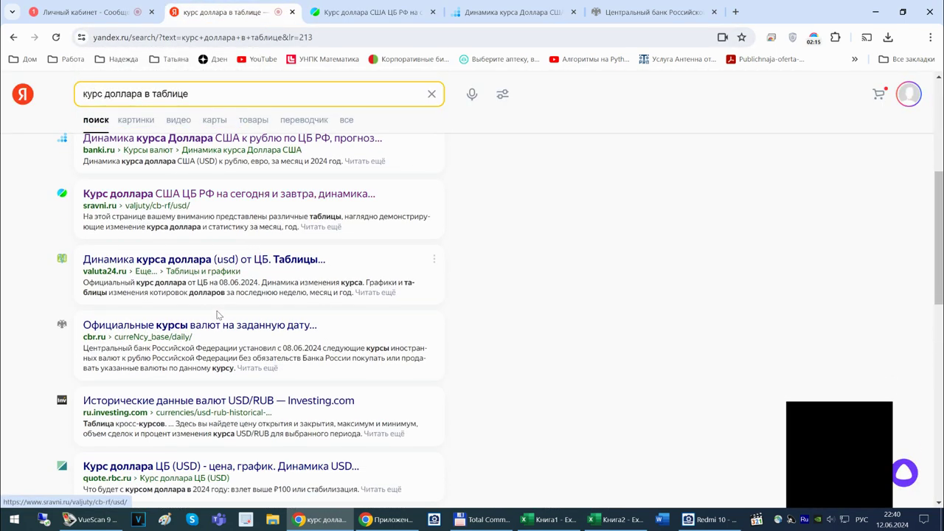
pyautogui.click(215, 329)
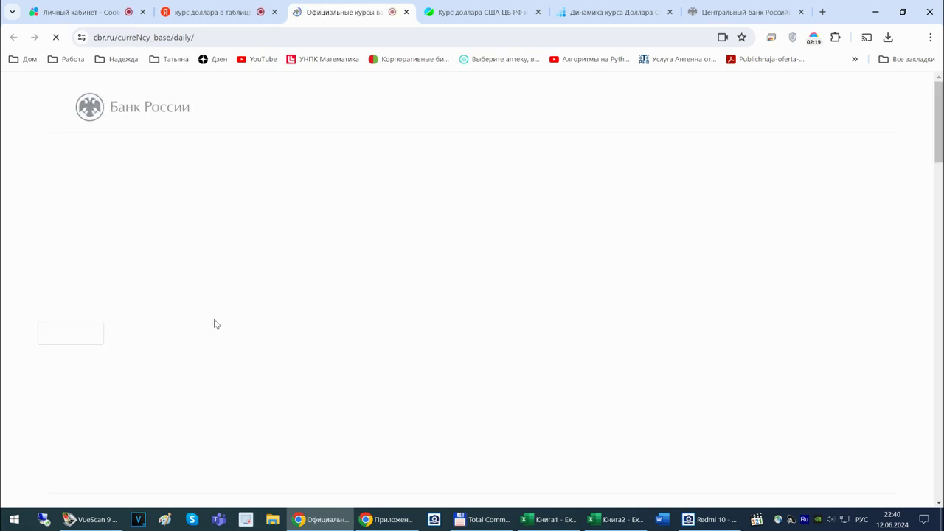
pyautogui.scroll(-1, 228, 320)
pyautogui.scroll(-2, 228, 320)
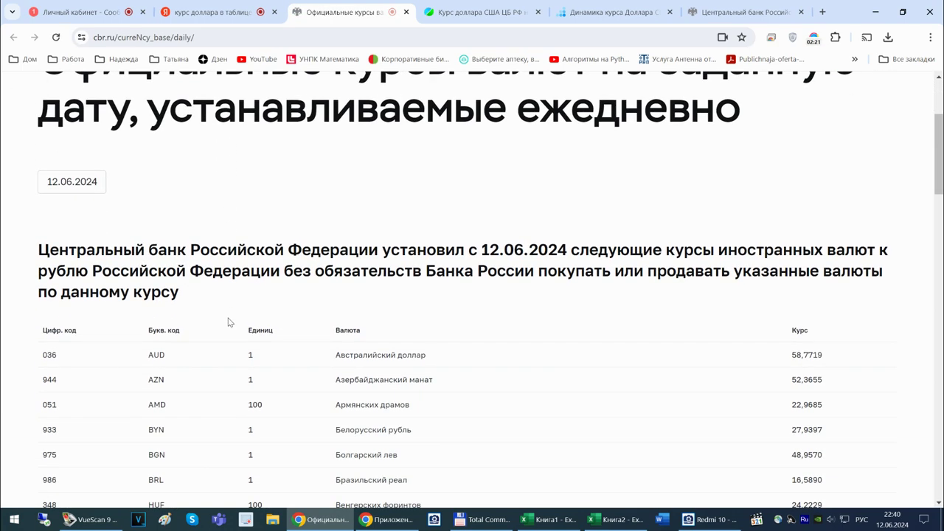
pyautogui.scroll(1, 228, 321)
pyautogui.scroll(2, 228, 321)
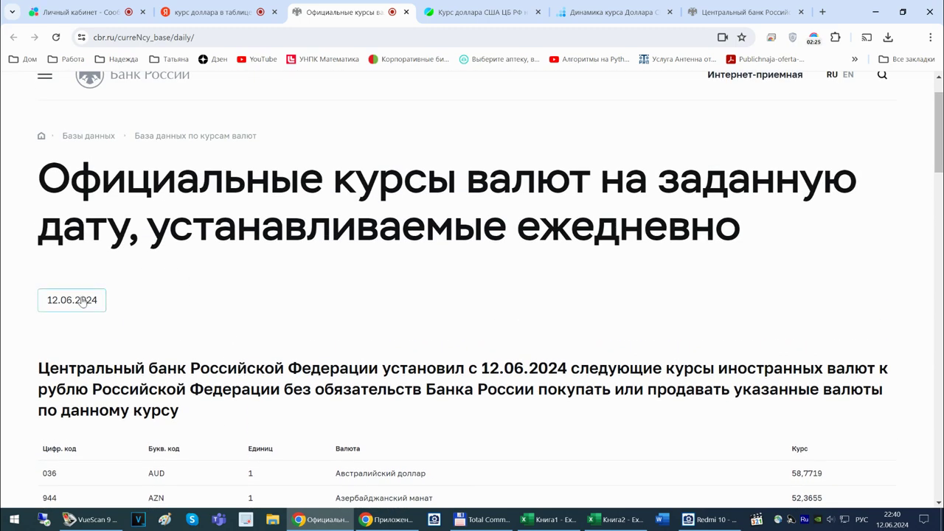
pyautogui.click(83, 301)
pyautogui.click(174, 280)
pyautogui.scroll(-5, 175, 283)
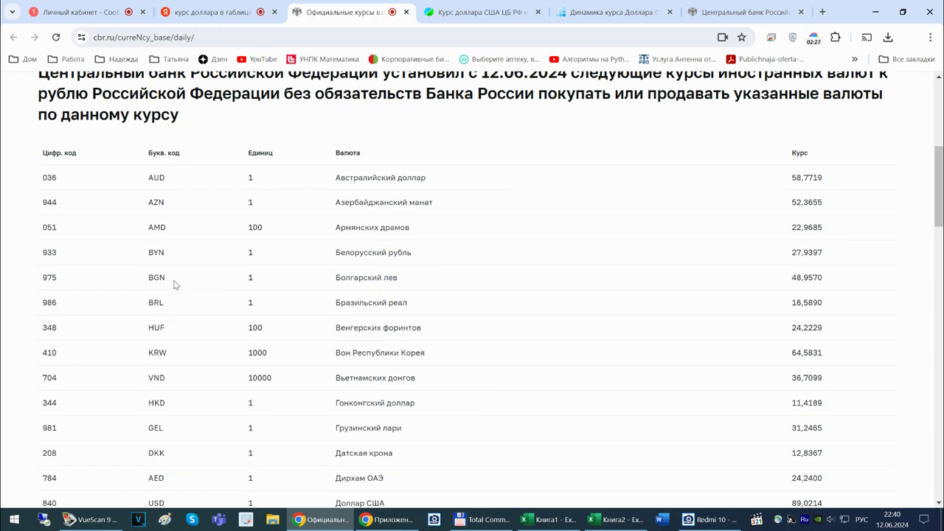
pyautogui.scroll(-15, 175, 284)
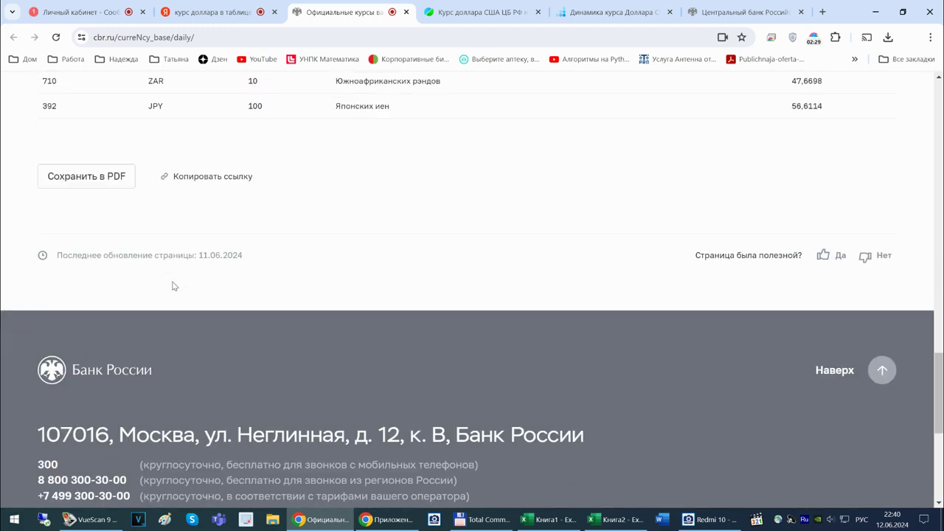
pyautogui.scroll(12, 175, 284)
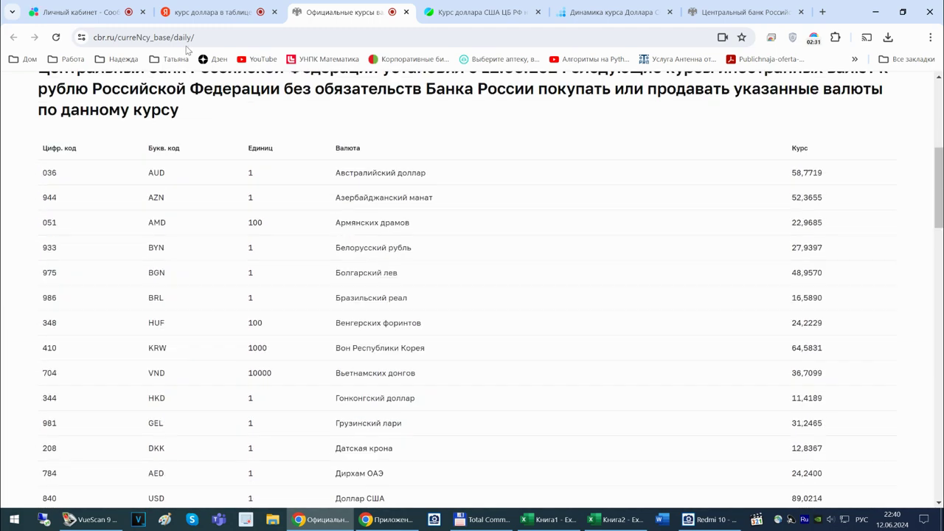
# Open the valuta24.ru dollar rate page from the search results and show its rate chart for the month.
pyautogui.click(193, 13)
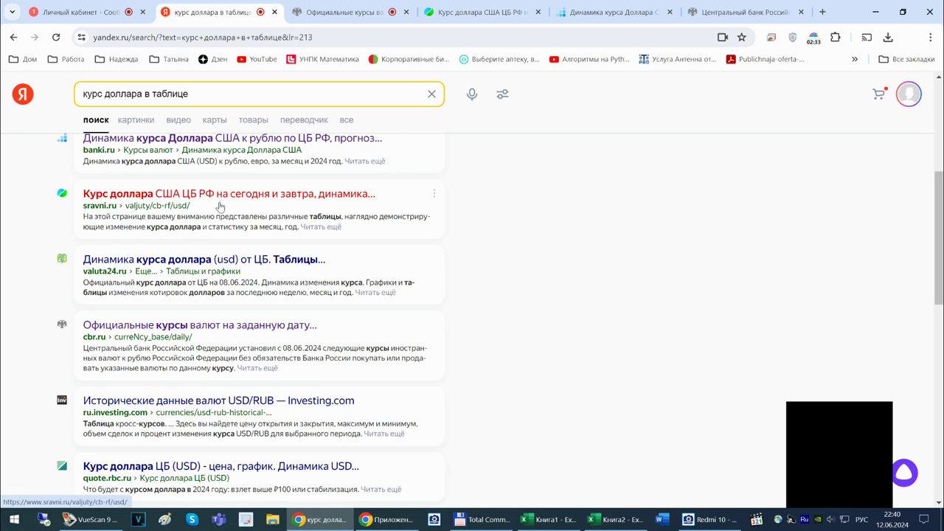
pyautogui.click(176, 272)
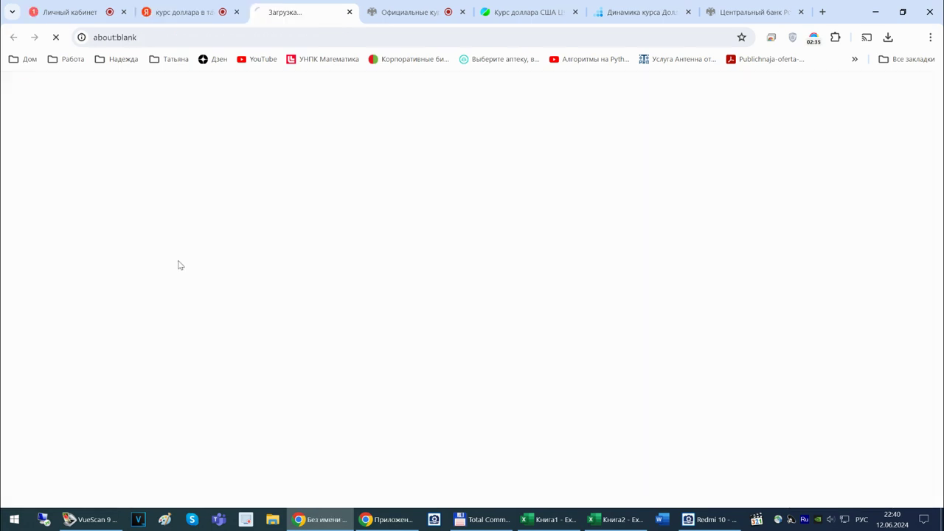
pyautogui.scroll(-2, 179, 267)
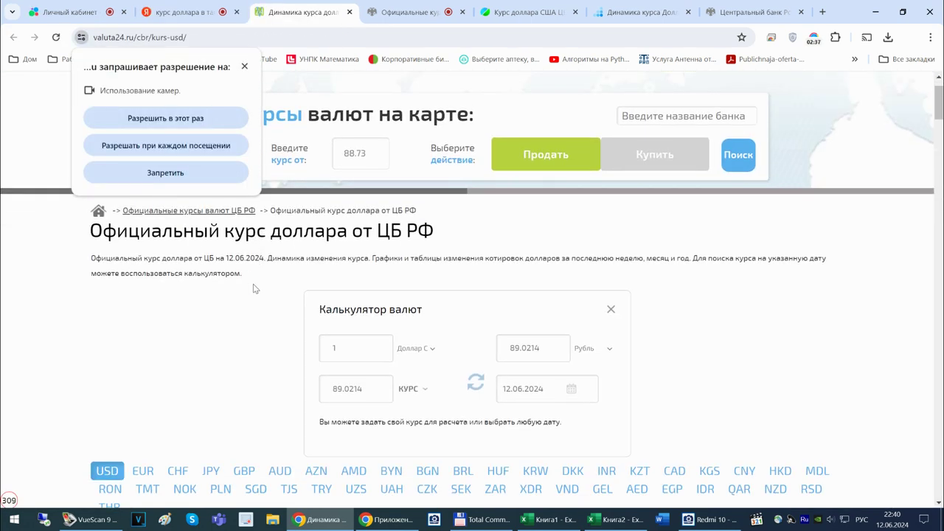
pyautogui.scroll(-3, 272, 294)
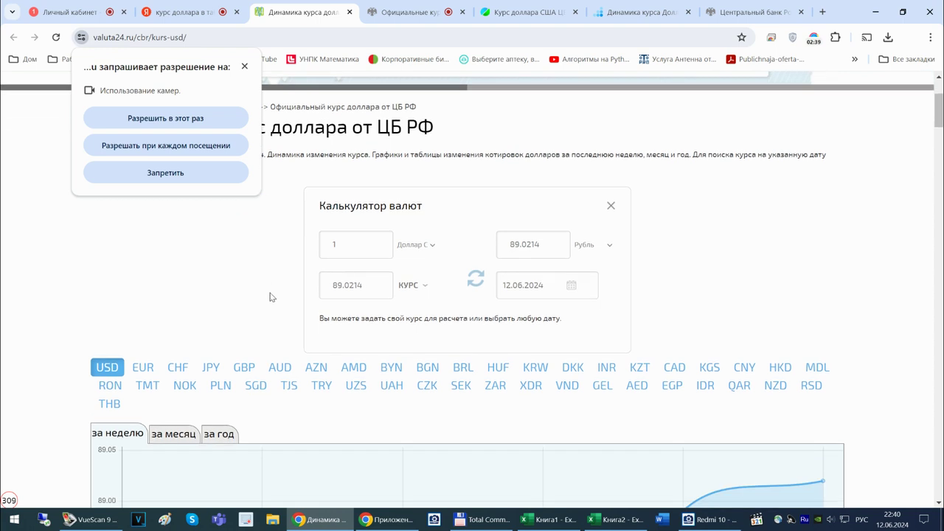
pyautogui.click(180, 303)
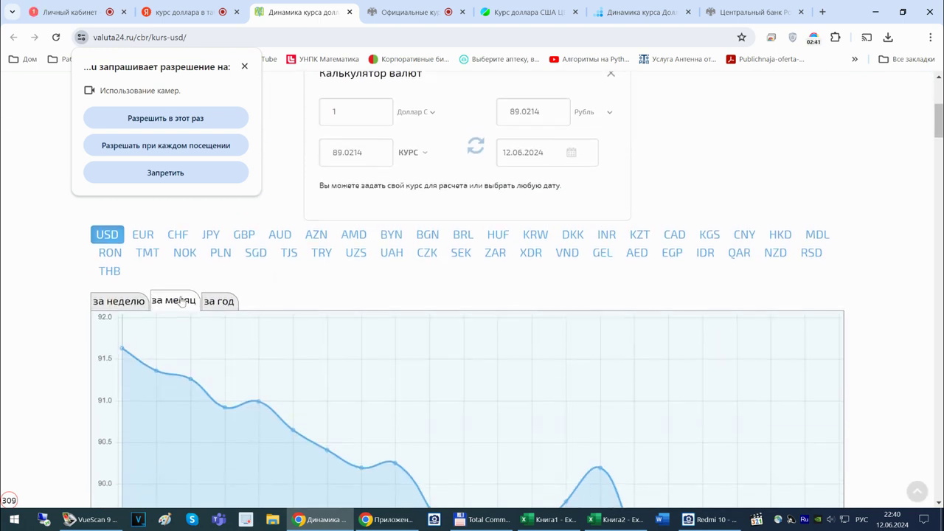
pyautogui.scroll(-3, 551, 375)
pyautogui.scroll(2, 552, 374)
pyautogui.scroll(1, 552, 374)
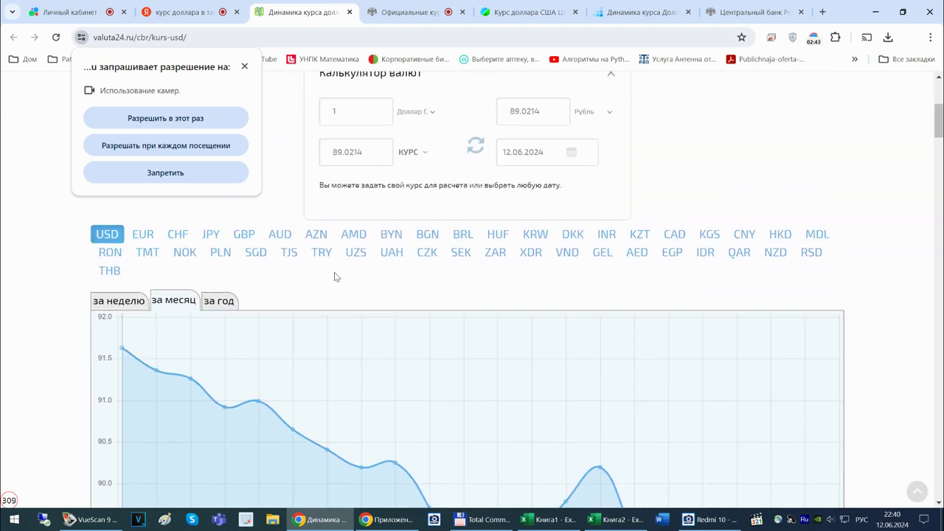
# Allow the site to use the camera this time and switch the dollar rate data to the yearly period.
pyautogui.click(147, 118)
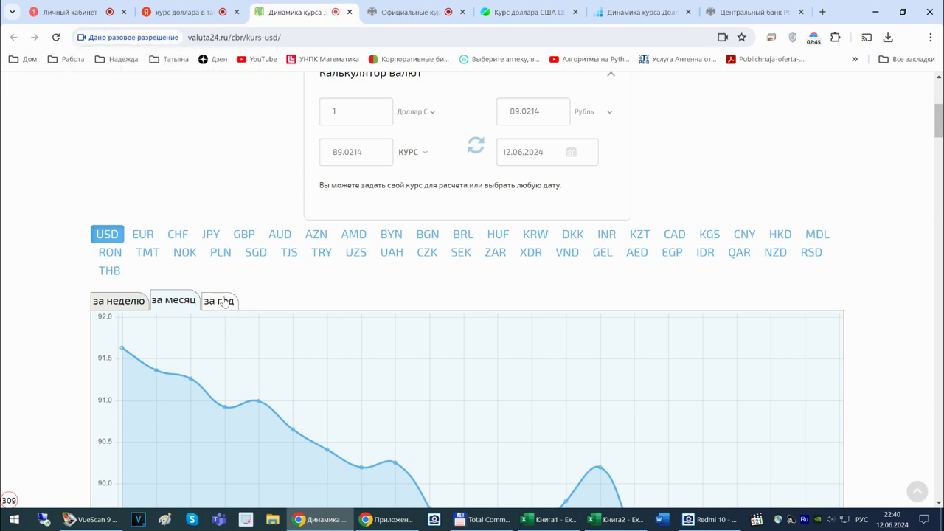
pyautogui.click(221, 303)
pyautogui.scroll(-6, 229, 298)
pyautogui.scroll(-2, 233, 298)
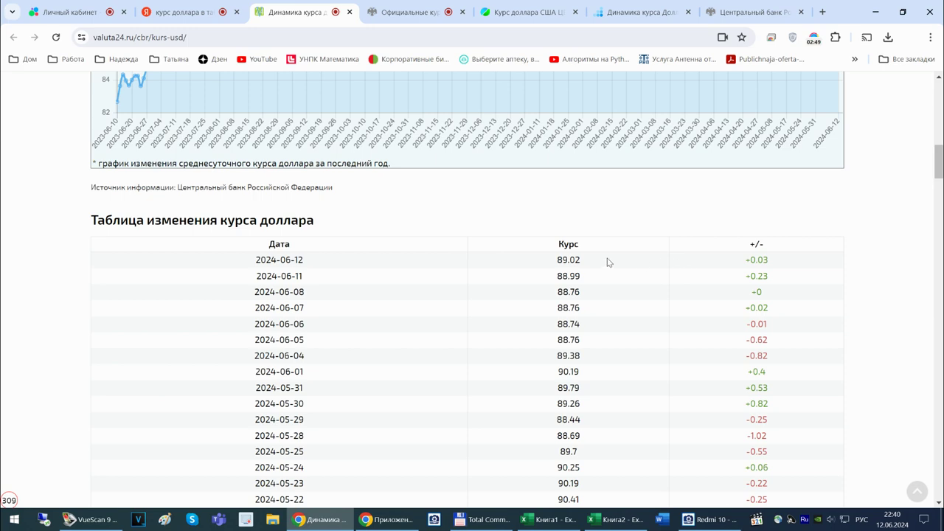
# Copy the whole yearly table of dollar rate changes, from the header row down to 2023-06-10.
pyautogui.scroll(10, 273, 253)
pyautogui.scroll(-9, 276, 266)
pyautogui.scroll(-1, 275, 265)
pyautogui.moveTo(263, 248); pyautogui.dragTo(735, 271)
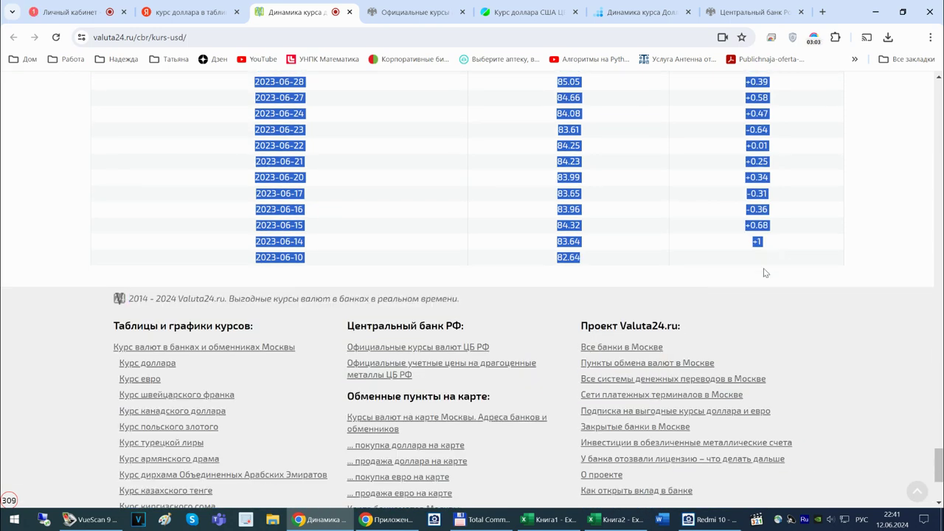
# Switch to the Книга1 workbook in Excel and insert a new blank worksheet before Лист1.
pyautogui.click(563, 523)
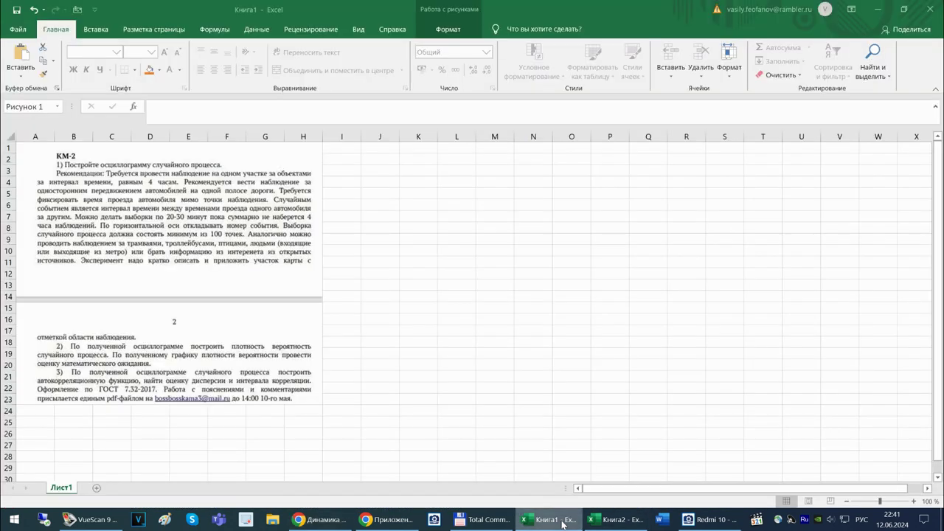
pyautogui.rightClick(77, 491)
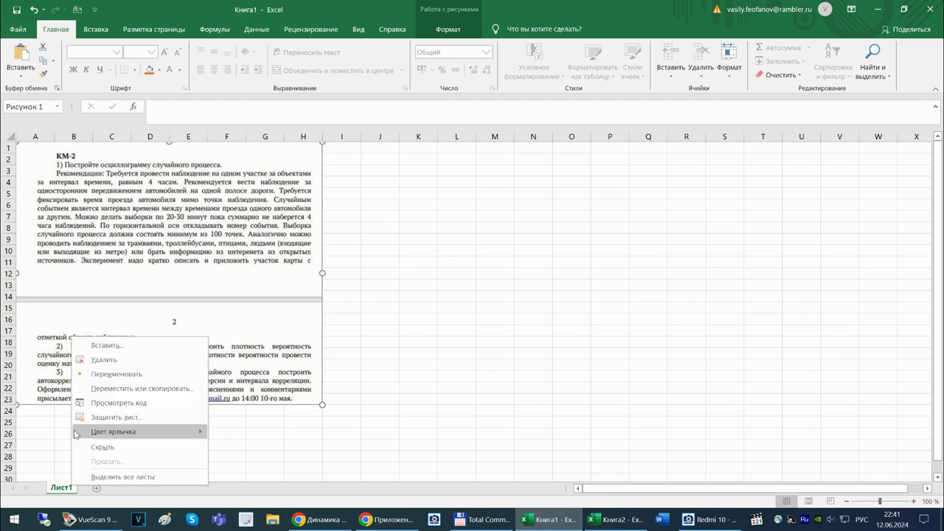
pyautogui.click(101, 347)
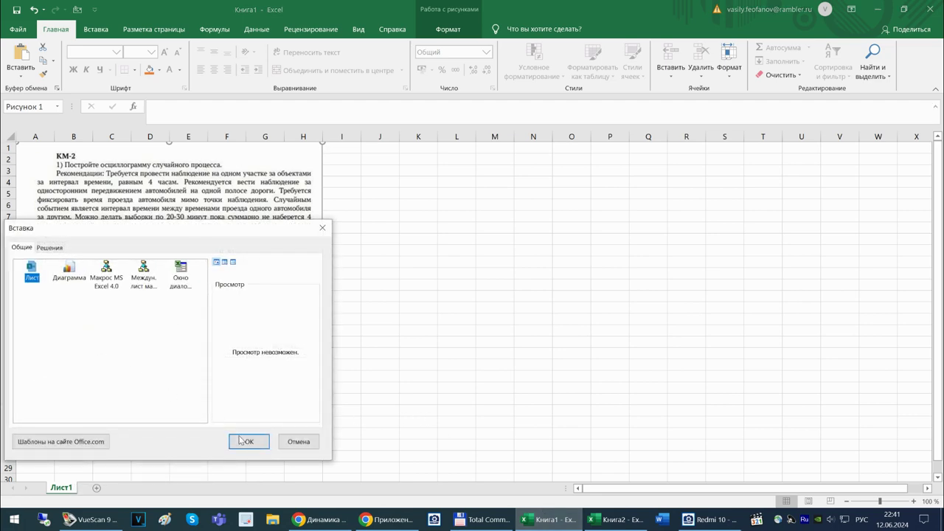
pyautogui.click(240, 440)
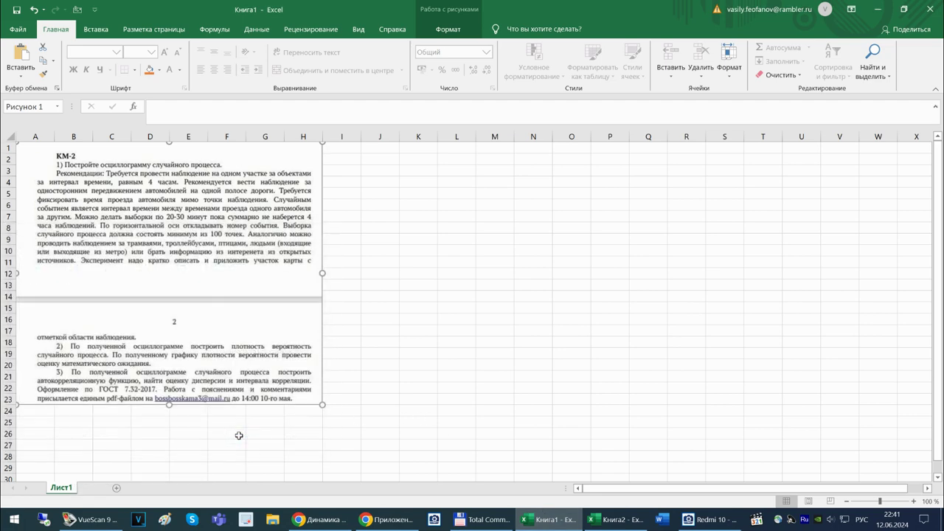
# Paste the copied rate table as plain text from cell A1 and fit column A's width to the dates.
pyautogui.click(21, 72)
pyautogui.click(60, 137)
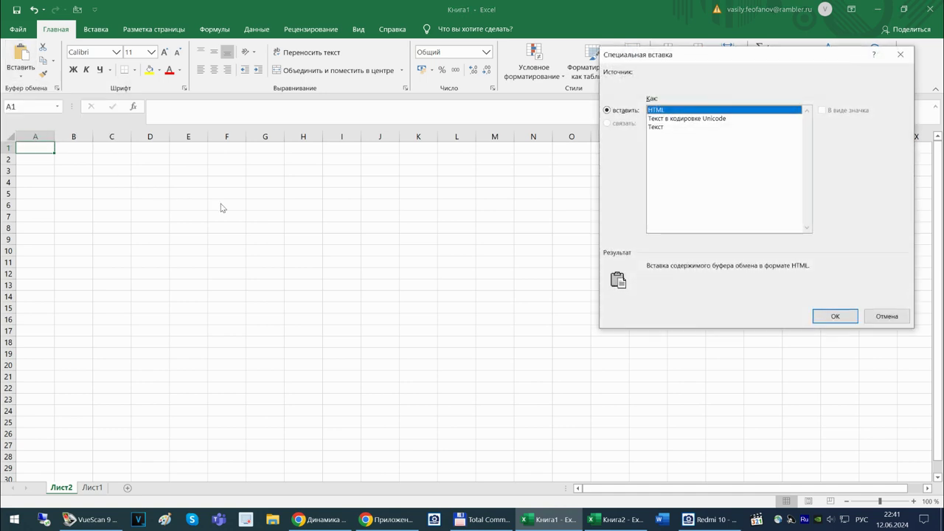
pyautogui.click(664, 127)
pyautogui.click(834, 317)
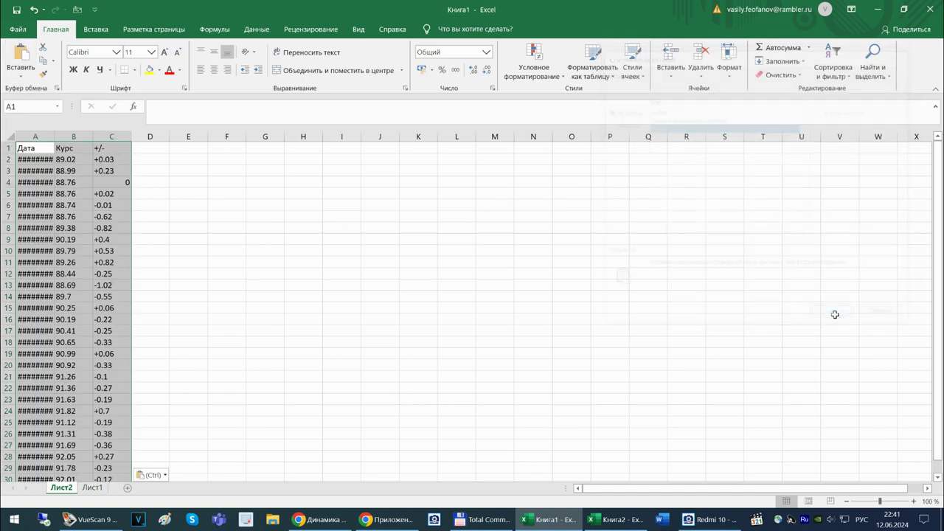
pyautogui.doubleClick(54, 136)
# Replace every dot with a comma in the rate column B so that the rates become numbers.
pyautogui.click(83, 139)
pyautogui.moveTo(82, 139)
pyautogui.mouseDown()
pyautogui.moveTo(104, 137)
pyautogui.moveTo(77, 136)
pyautogui.mouseUp()
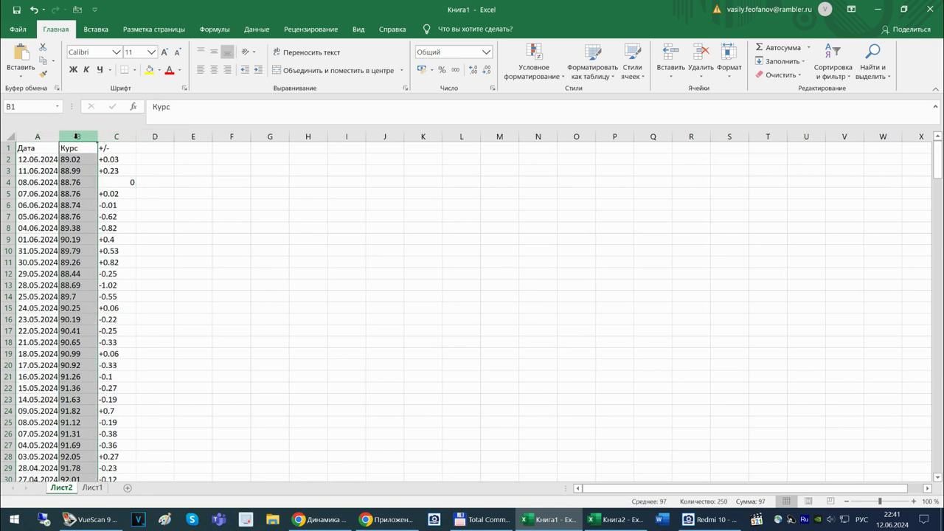
pyautogui.hotkey('ctrl', 'h')
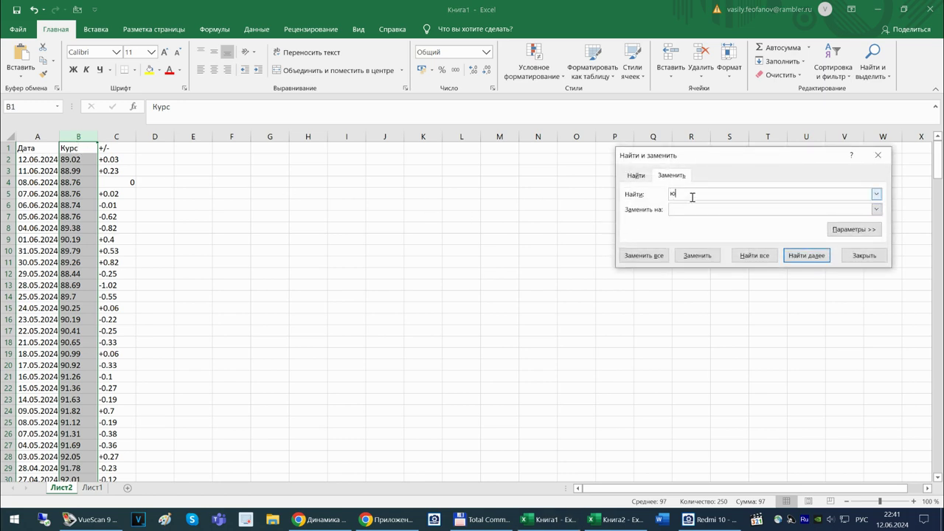
pyautogui.write('.')
pyautogui.click(672, 207)
pyautogui.click(645, 257)
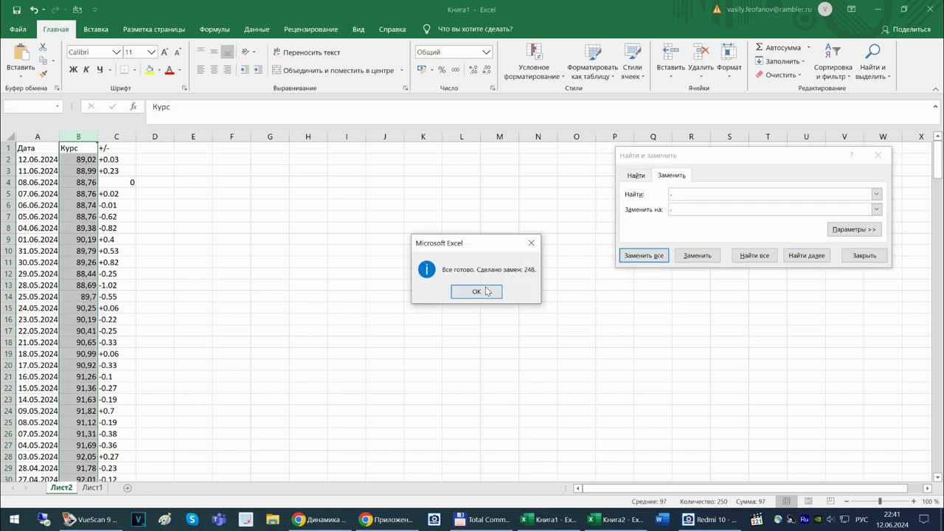
pyautogui.click(477, 292)
pyautogui.click(130, 159)
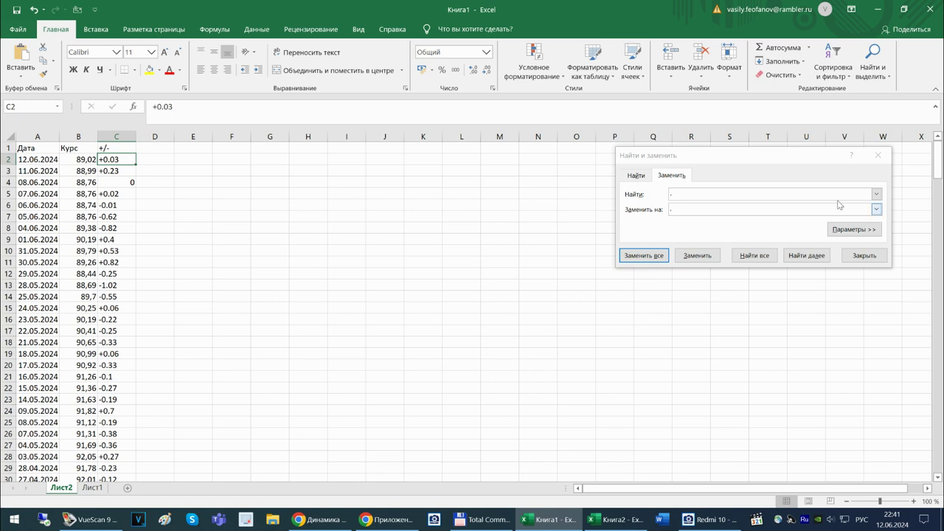
pyautogui.click(878, 155)
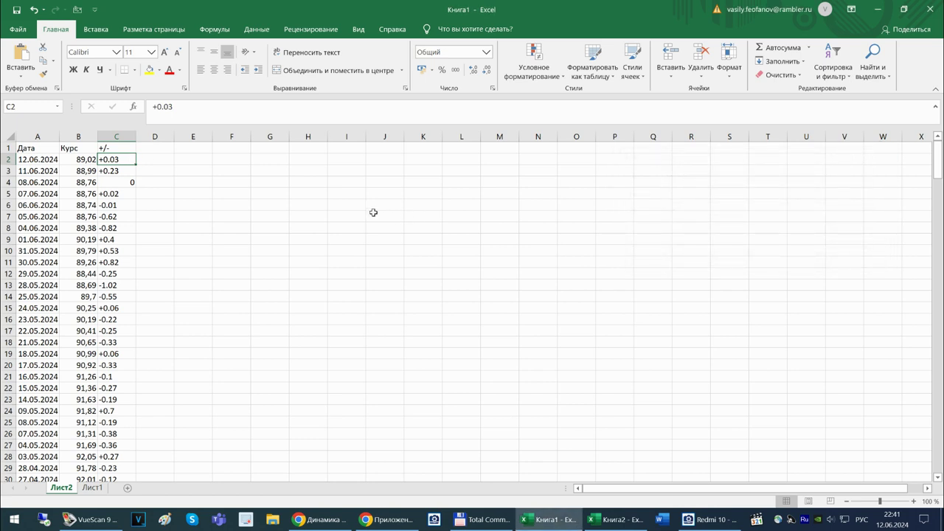
# Enter the formula =B2-B3 in cell C2 and fill it down the rate change column.
pyautogui.write('=')
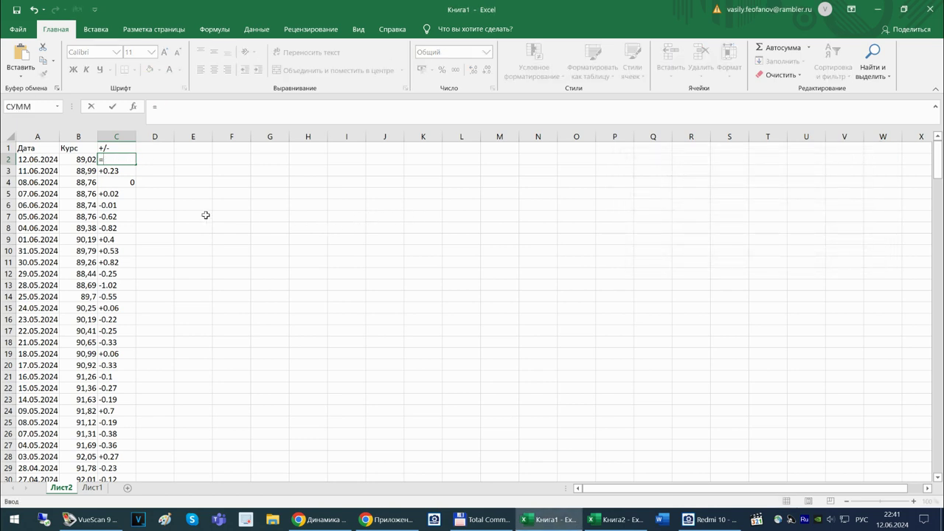
pyautogui.click(82, 159)
pyautogui.write('-')
pyautogui.click(76, 171)
pyautogui.press('Return')
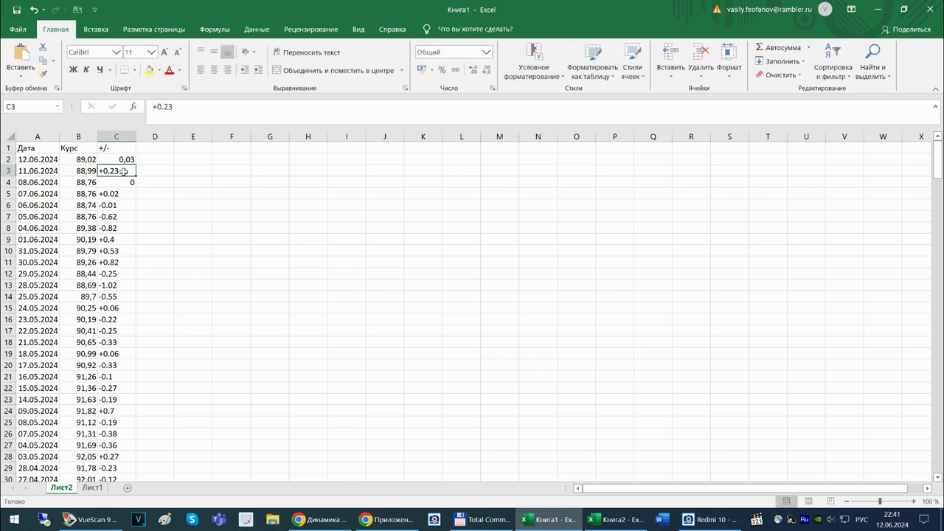
pyautogui.click(130, 158)
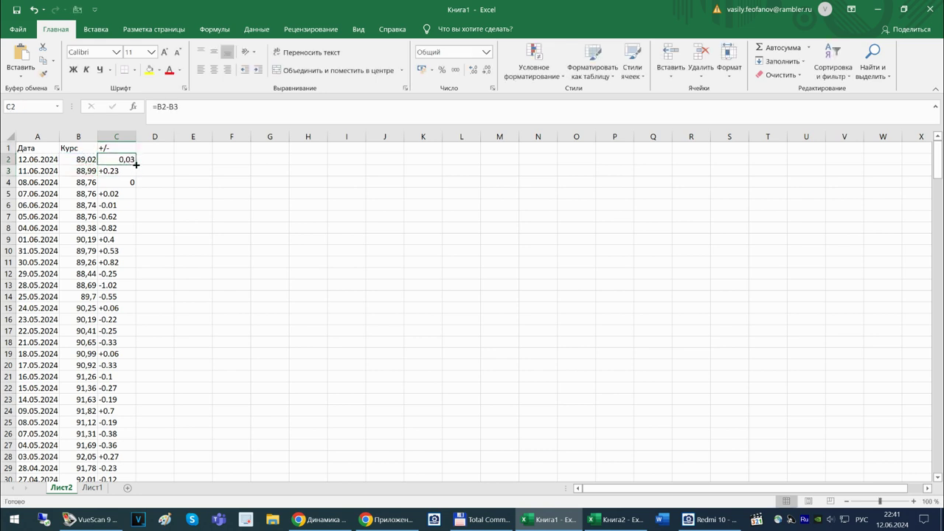
pyautogui.doubleClick(135, 166)
# Rename the C1 header as "Изменение курса доллара" and extend the "Курс" header in B1 to specify the dollar.
pyautogui.click(126, 147)
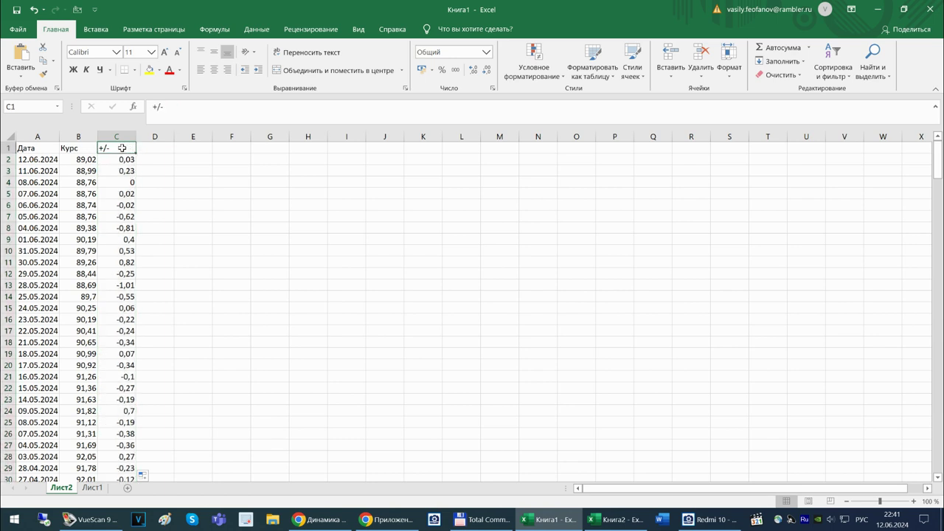
pyautogui.write('Изменение курса доллара')
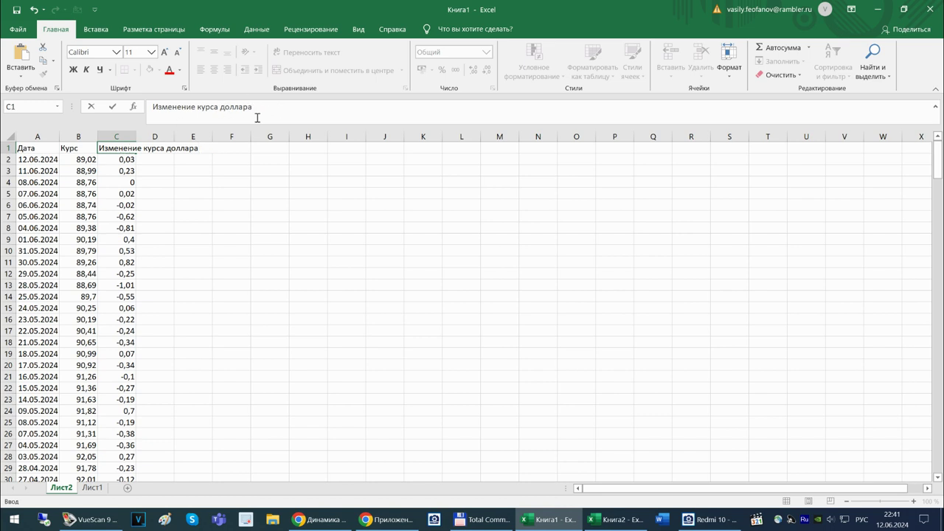
pyautogui.press('Return')
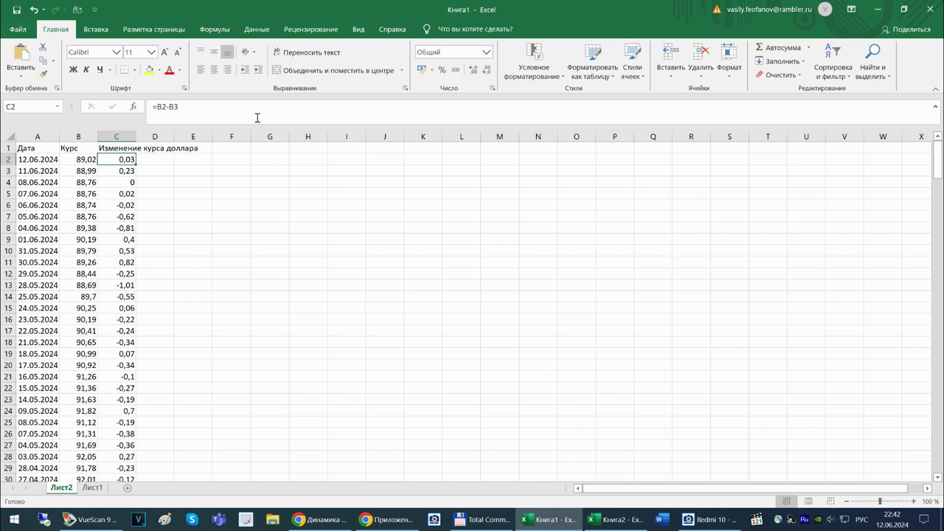
pyautogui.click(91, 150)
pyautogui.click(177, 107)
pyautogui.write('долла')
pyautogui.press('Return')
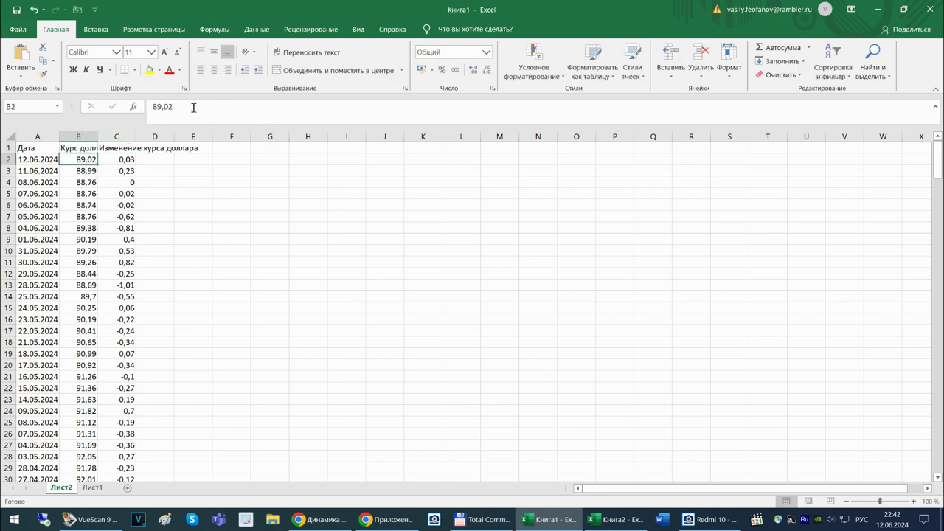
# Fit column B's width to the "Курс доллара" header.
pyautogui.moveTo(99, 138); pyautogui.dragTo(101, 139)
pyautogui.doubleClick(101, 138)
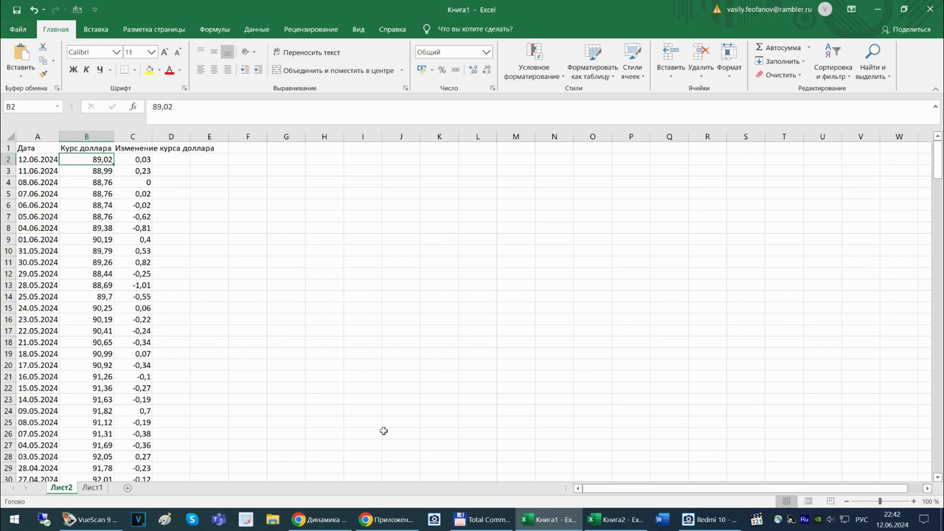
# Switch to Chrome and search the web for "осцилограмма".
pyautogui.click(322, 522)
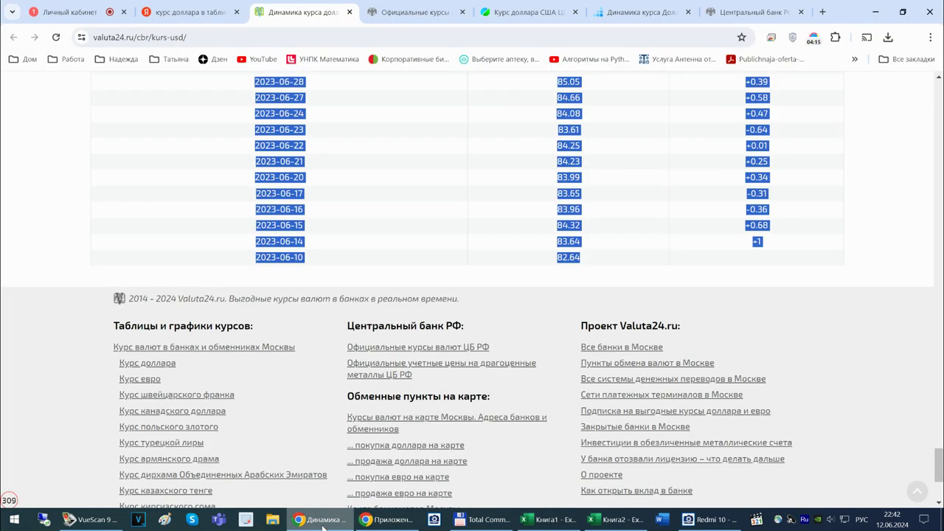
pyautogui.click(206, 37)
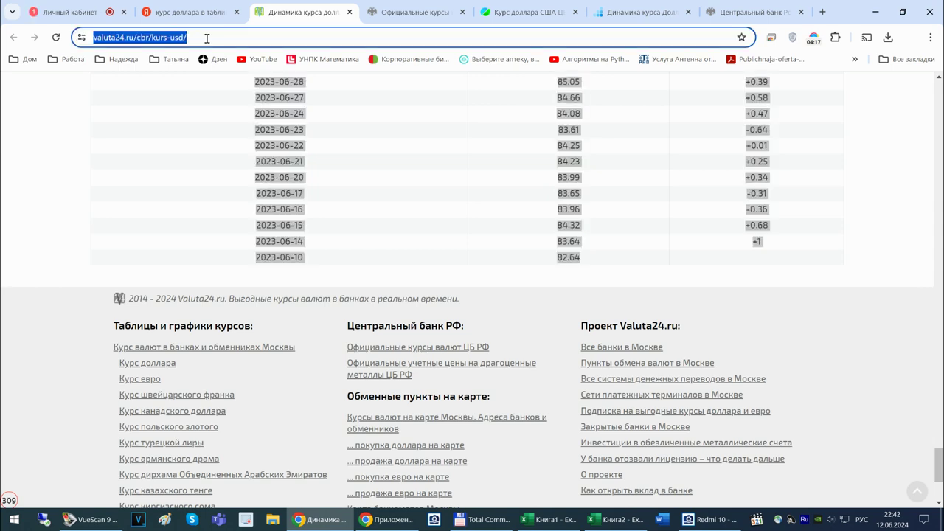
pyautogui.write('ос')
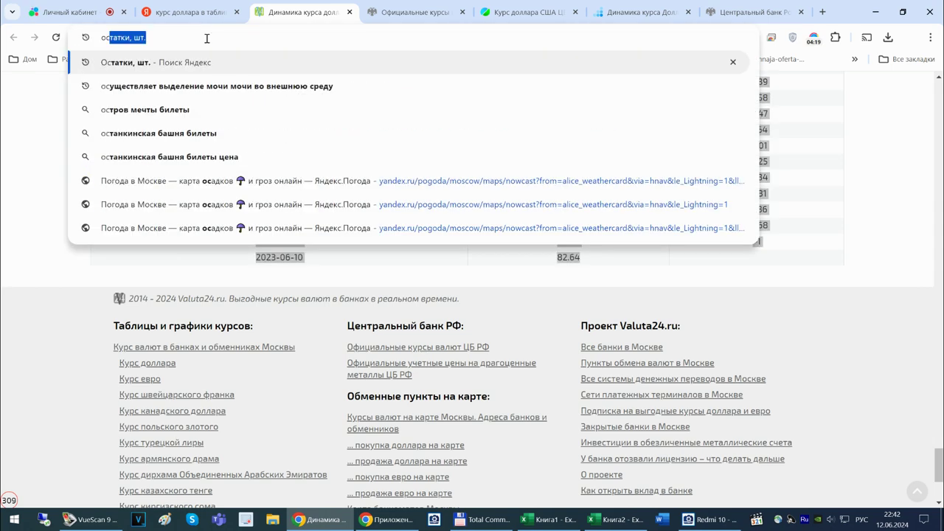
pyautogui.write('цилог')
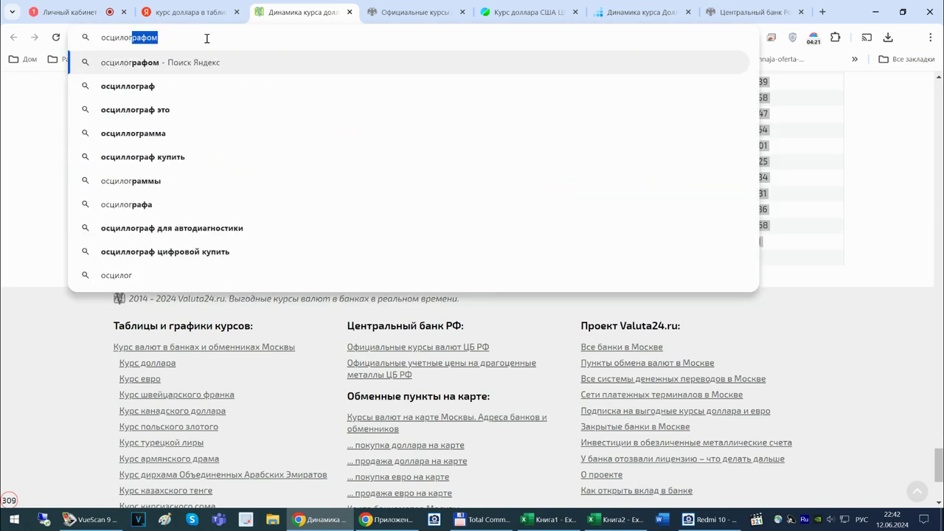
pyautogui.write('рамма')
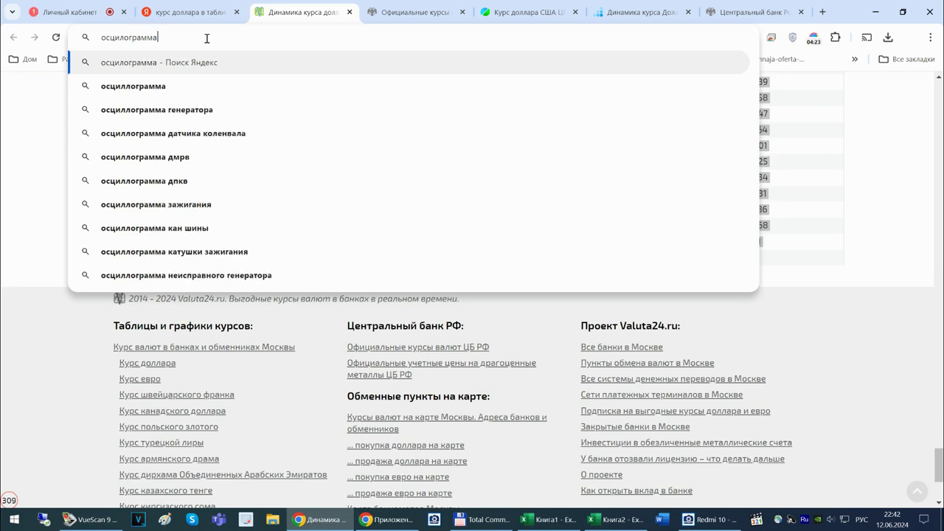
pyautogui.press('Return')
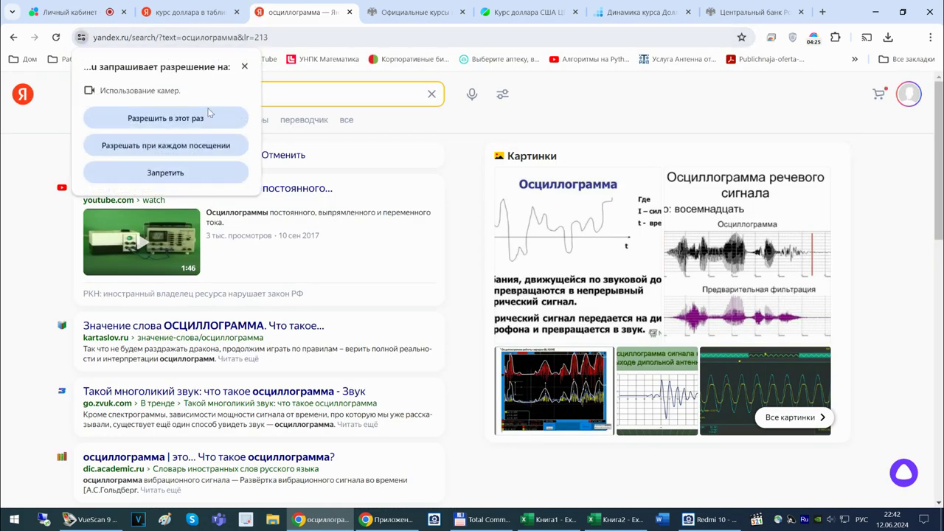
# Allow camera use for this visit and examine the image results for oscillograms.
pyautogui.moveTo(617, 210)
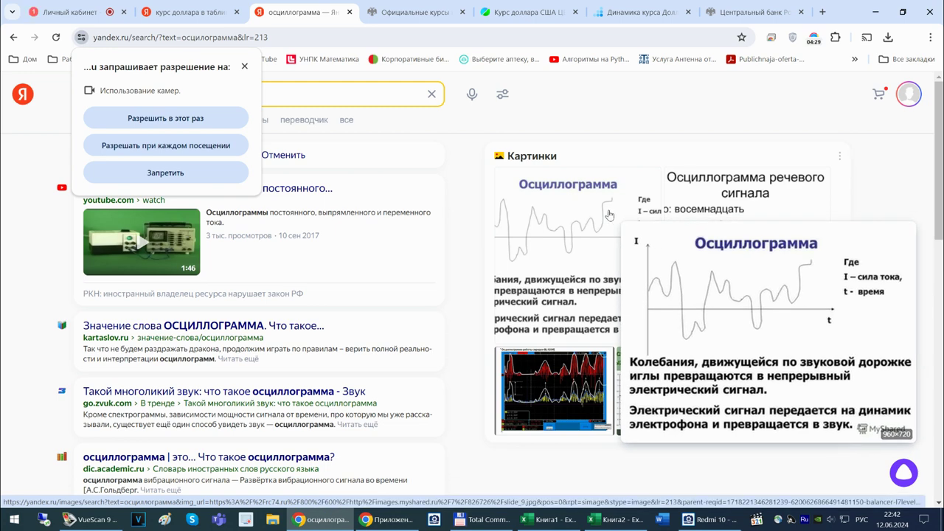
pyautogui.click(160, 116)
pyautogui.click(135, 122)
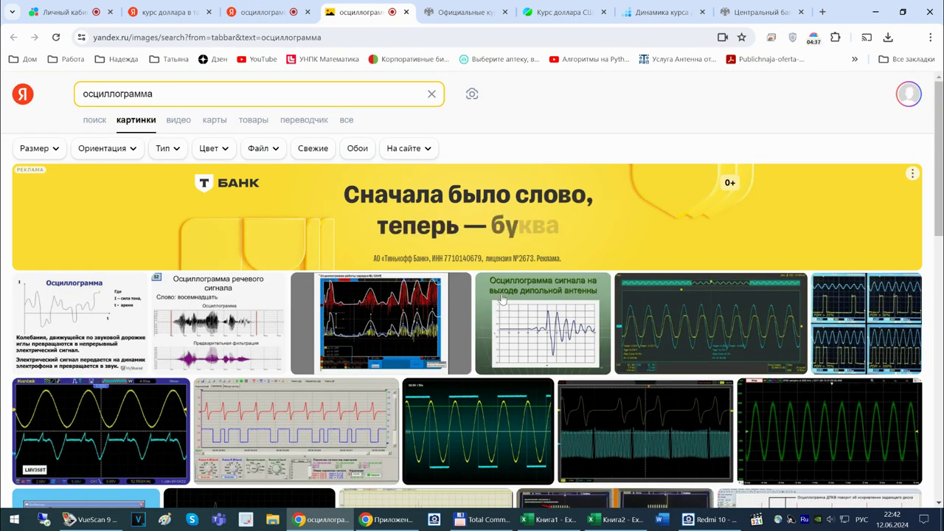
pyautogui.moveTo(539, 324)
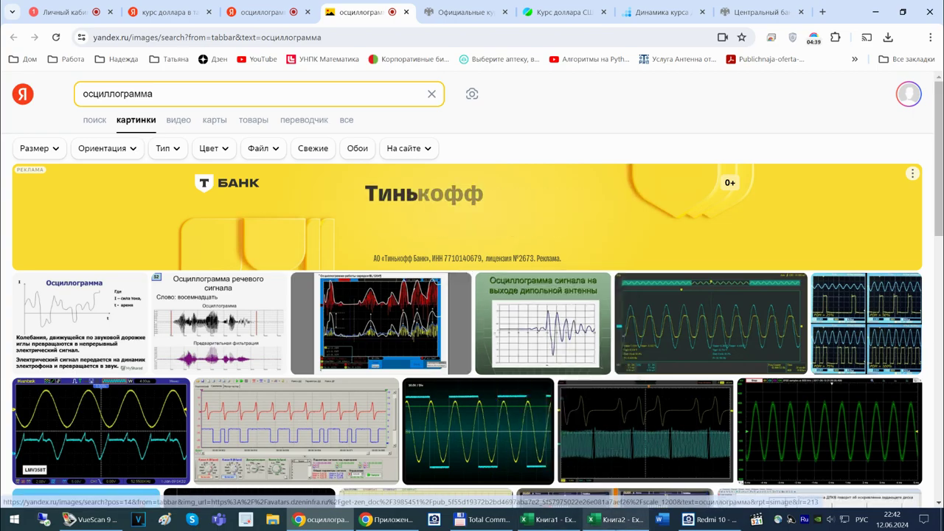
# Switch to the Книга1 workbook in Excel and plot the rate changes C1:C249 against the dates A1:A249 as a plain line chart.
pyautogui.click(629, 527)
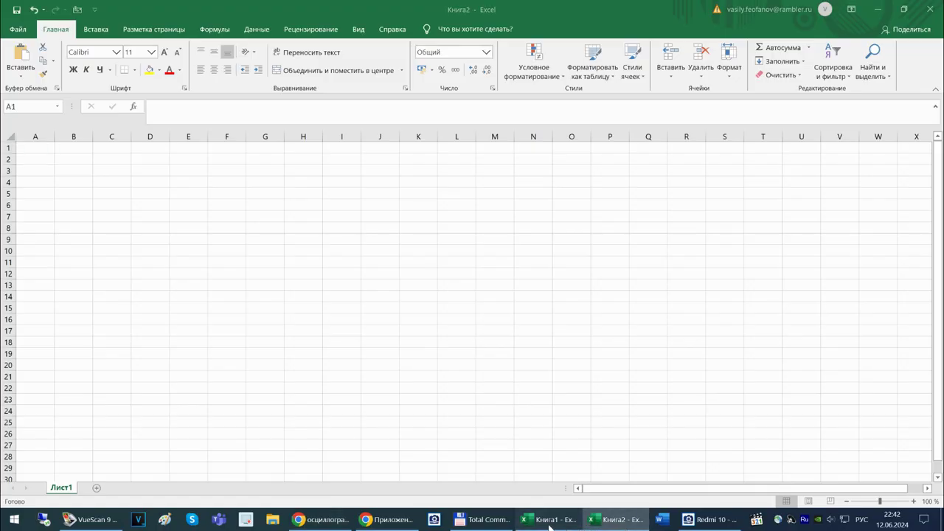
pyautogui.click(550, 519)
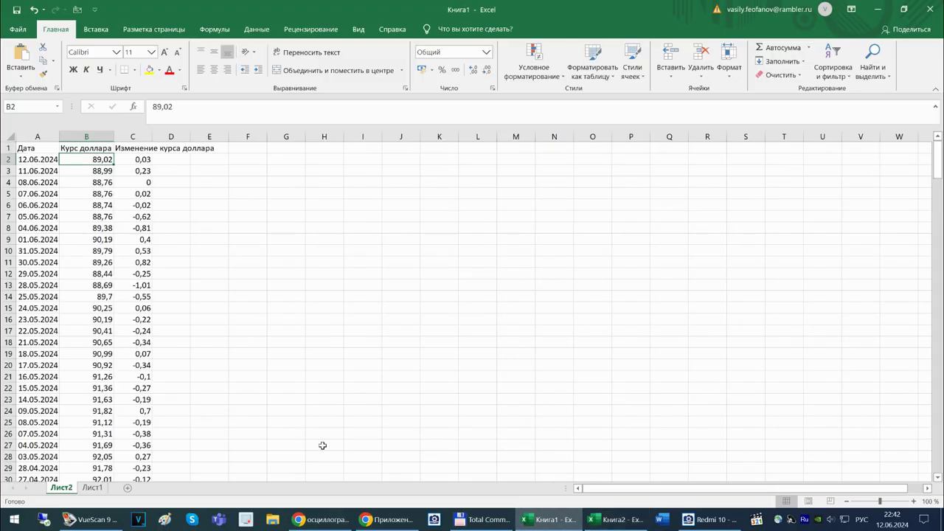
pyautogui.click(44, 146)
pyautogui.scroll(-20, 111, 295)
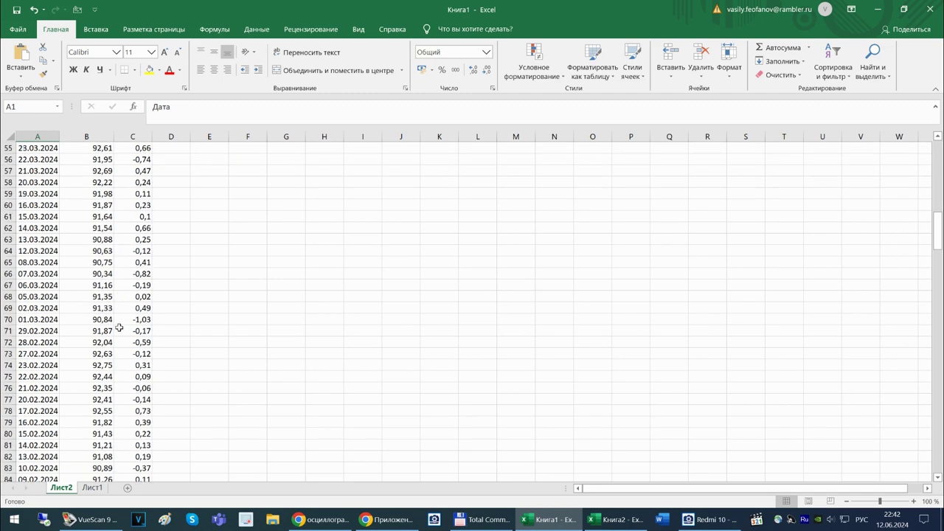
pyautogui.scroll(-20, 87, 387)
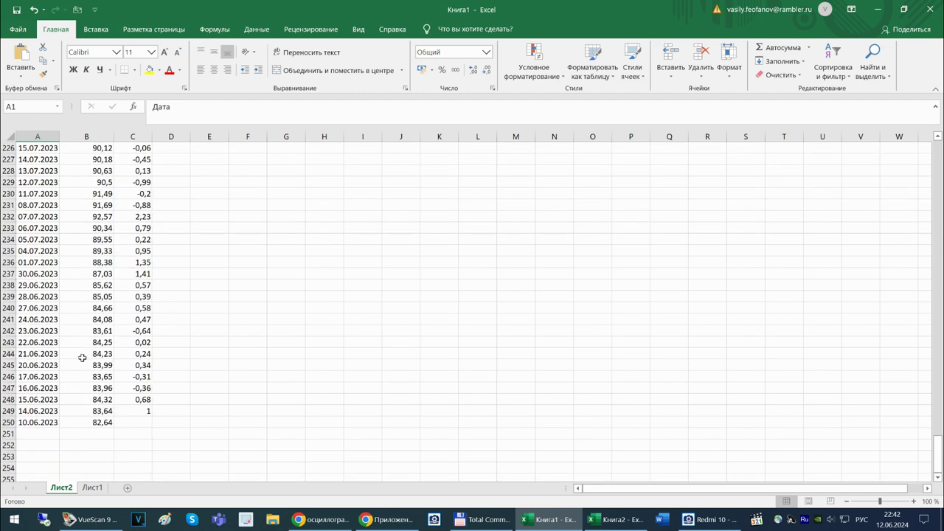
pyautogui.keyDown('shift'); pyautogui.click(38, 411); pyautogui.keyUp('shift')
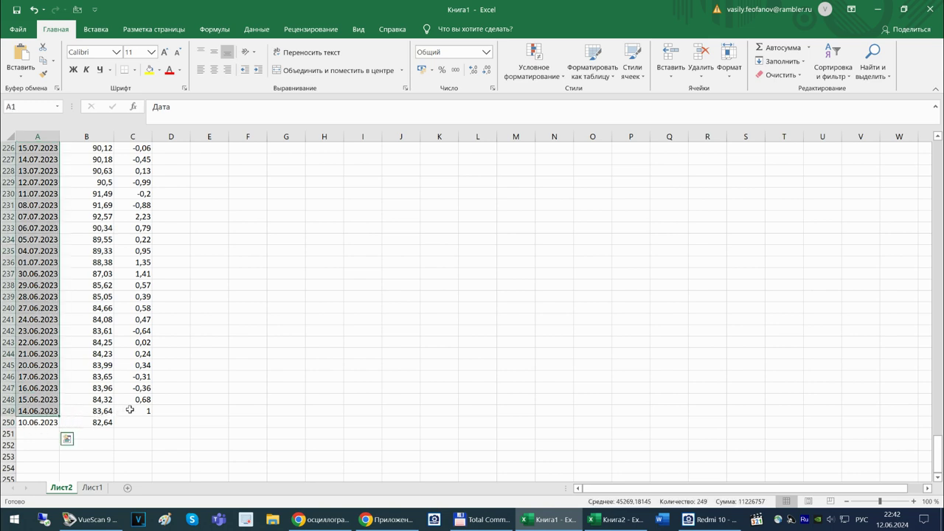
pyautogui.moveTo(132, 407); pyautogui.dragTo(137, 5)
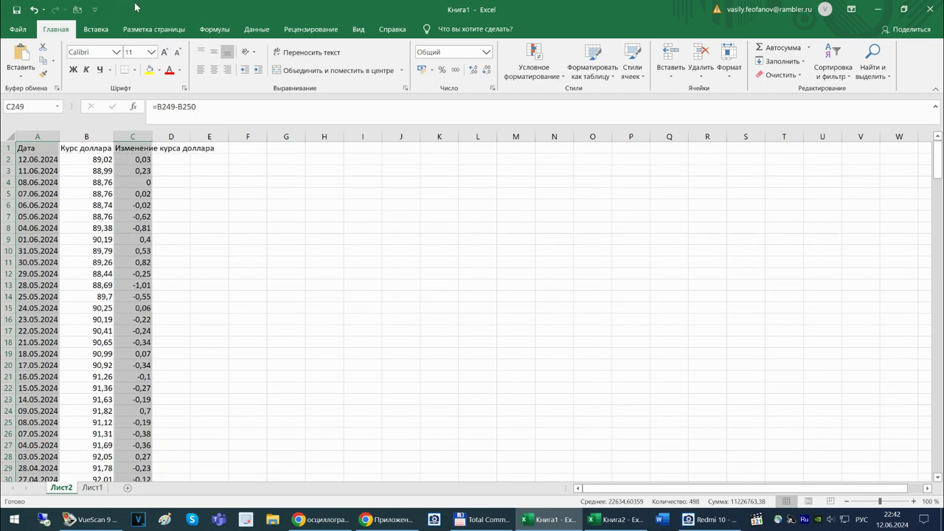
pyautogui.click(100, 29)
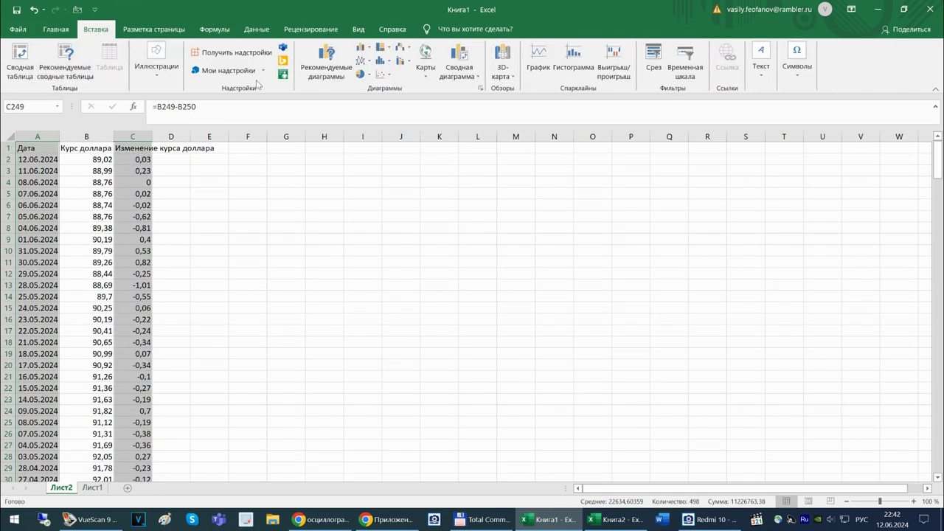
pyautogui.click(363, 64)
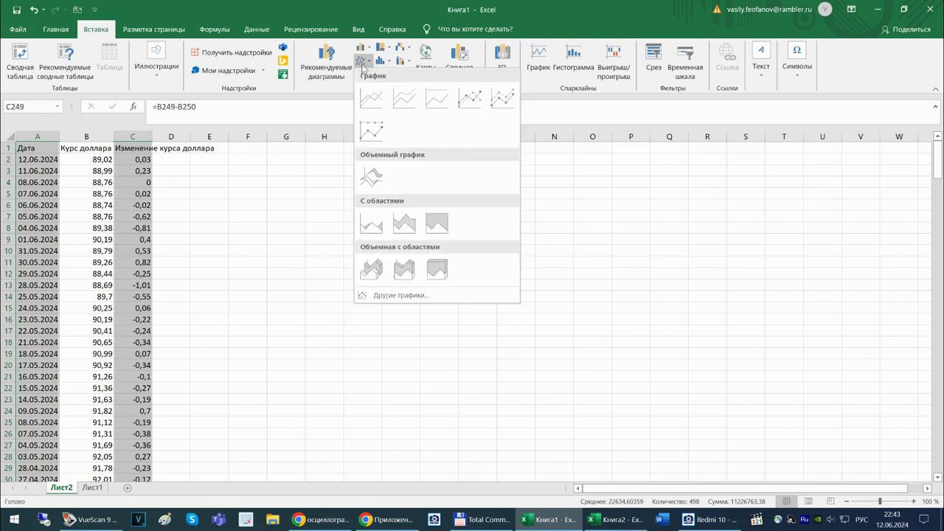
pyautogui.click(371, 98)
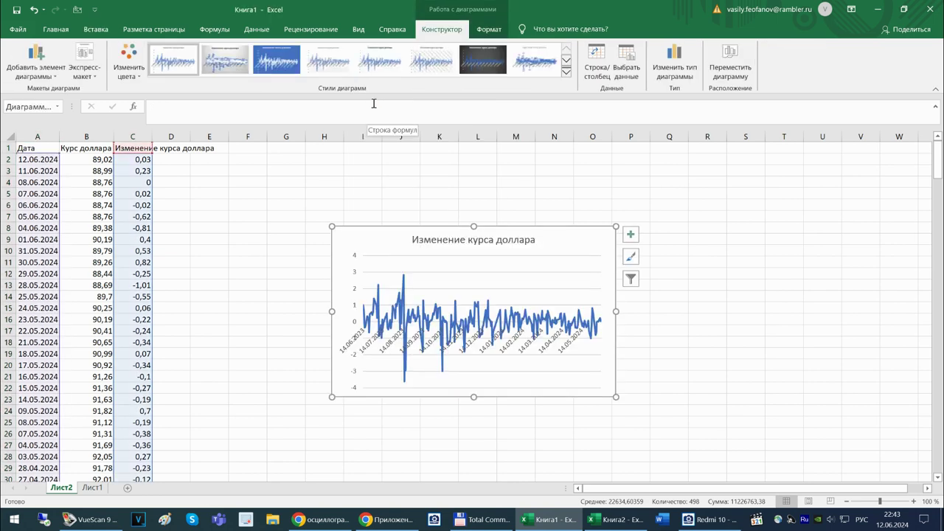
# Move the line chart to a separate sheet named "Осцилограмма".
pyautogui.rightClick(593, 243)
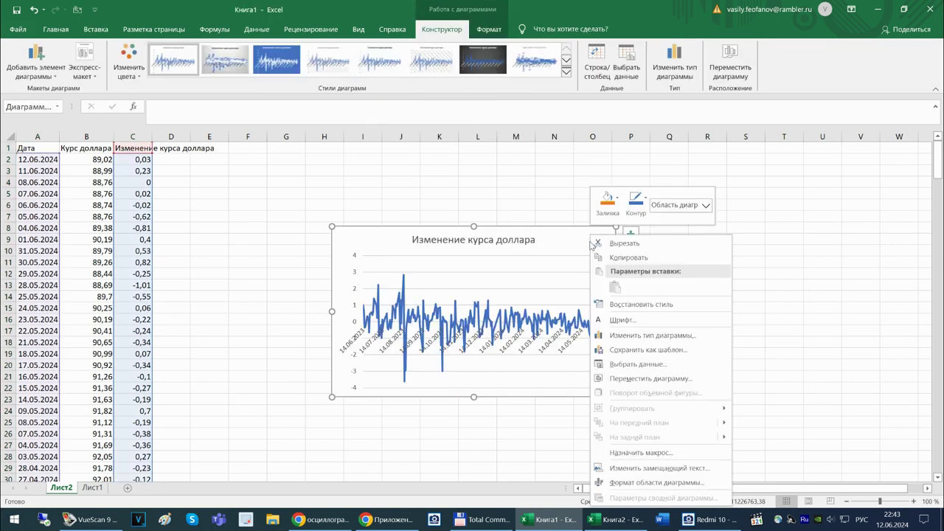
pyautogui.click(620, 378)
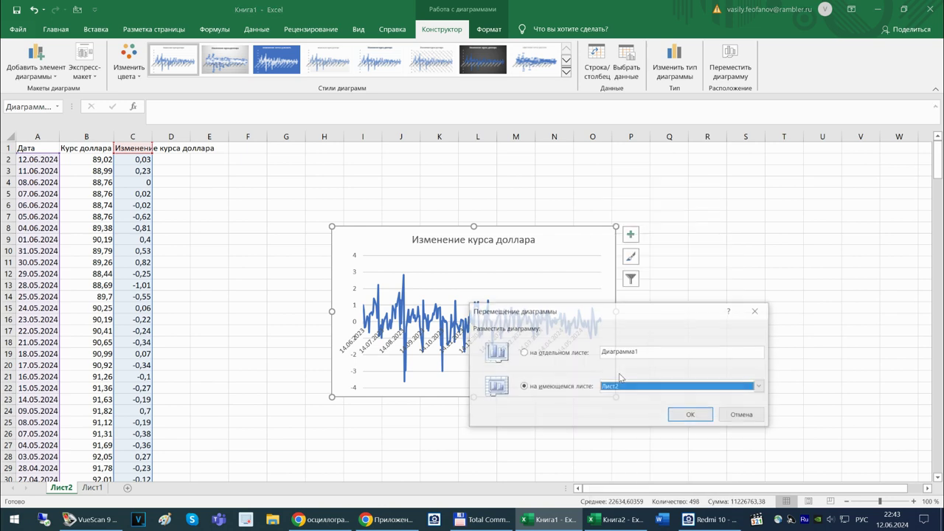
pyautogui.click(531, 353)
pyautogui.write('Осцило')
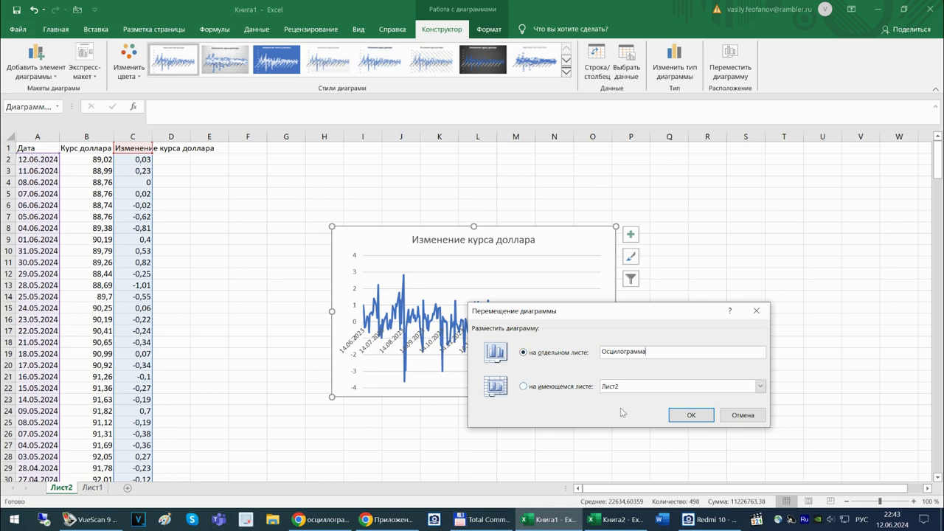
pyautogui.click(690, 414)
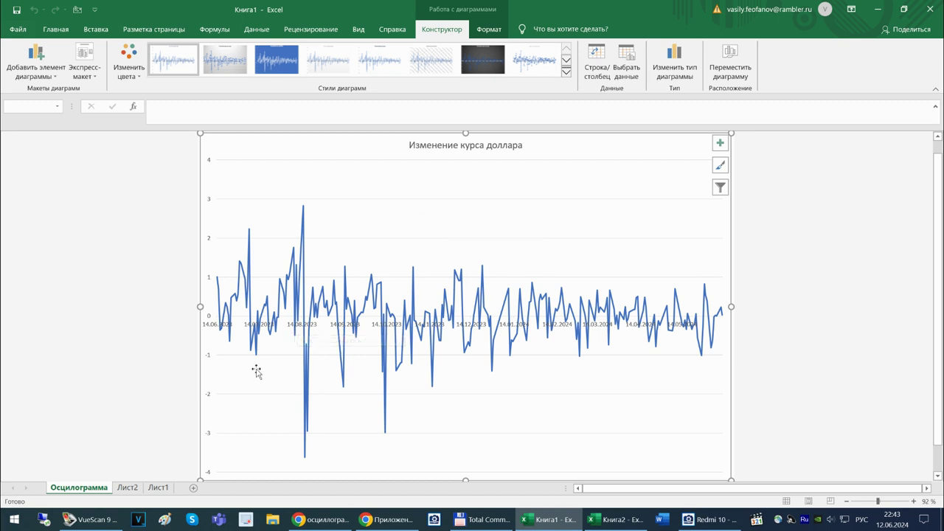
# Extend the C1 header on Лист2 to "Изменение курса доллара к предыдущему торговому дню".
pyautogui.click(133, 487)
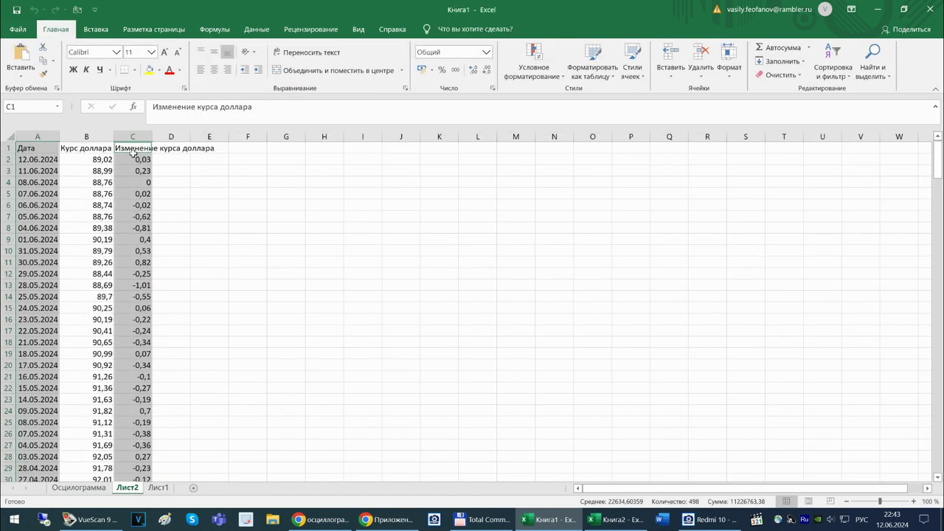
pyautogui.click(148, 150)
pyautogui.click(260, 110)
pyautogui.write('к пре')
pyautogui.write('дыдущем')
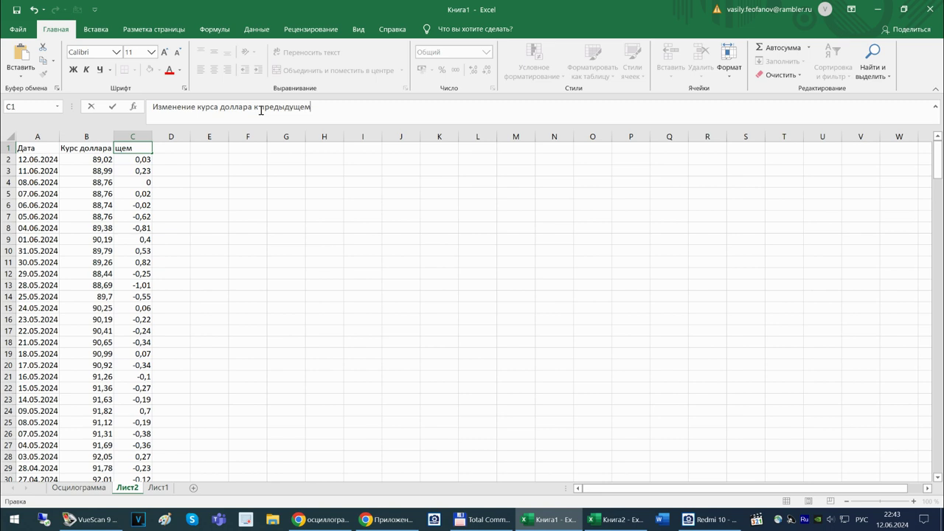
pyautogui.write('у торговому дню')
pyautogui.press('Return')
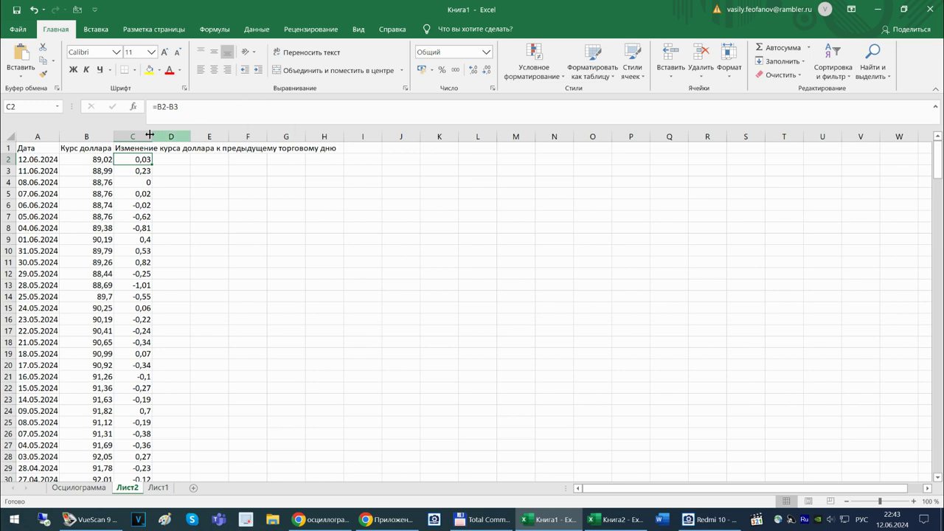
# Check the chart title on the Осцилограмма sheet against the header and data on Лист2.
pyautogui.click(52, 137)
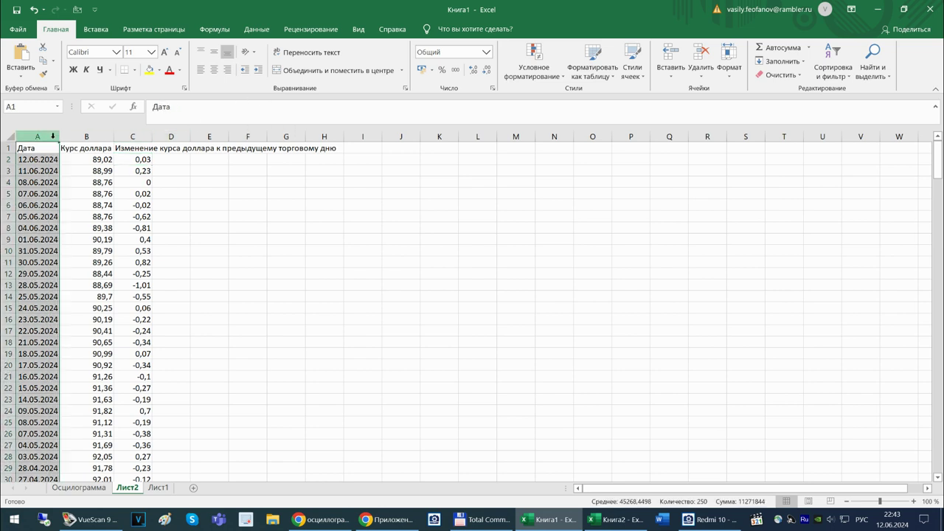
pyautogui.click(157, 489)
pyautogui.click(94, 490)
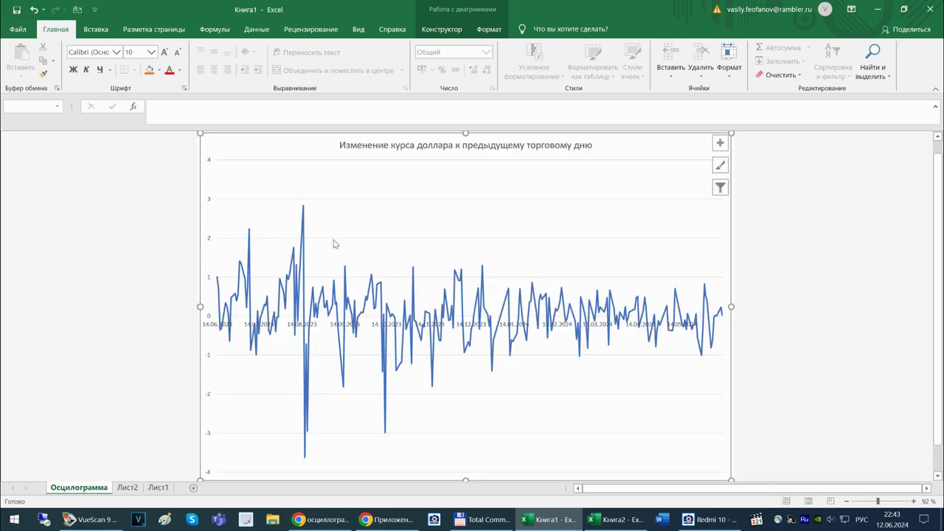
pyautogui.click(447, 146)
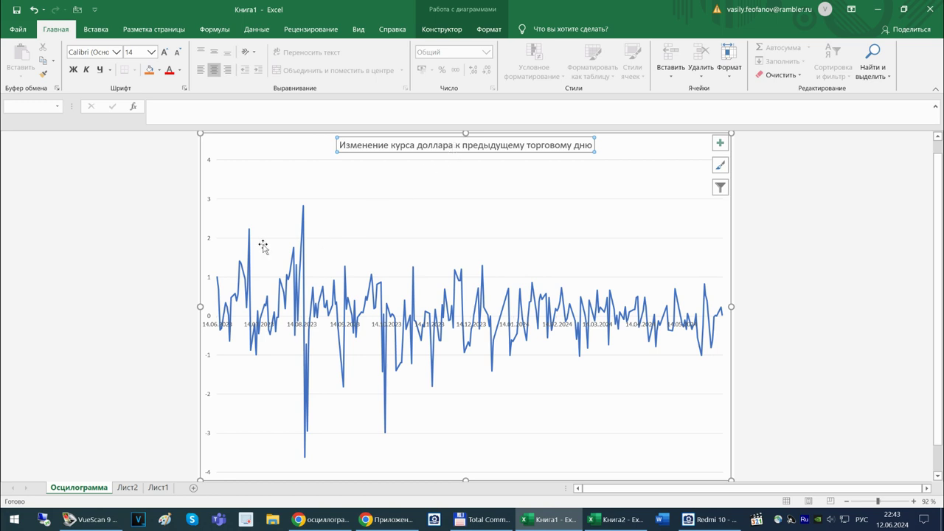
pyautogui.click(207, 253)
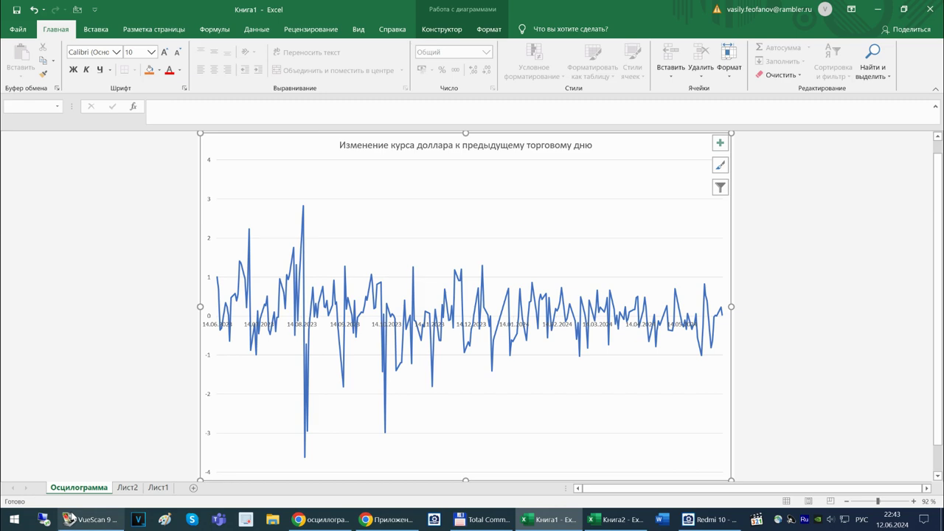
pyautogui.click(127, 488)
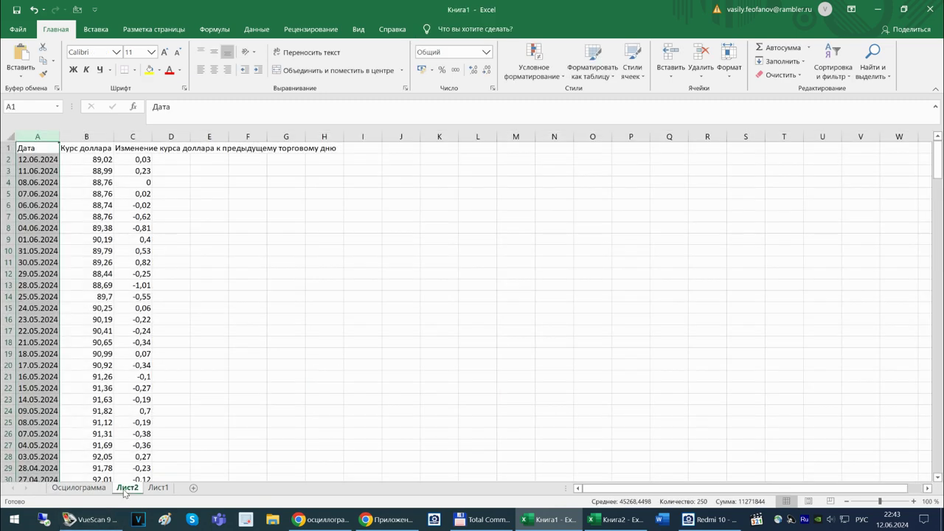
pyautogui.click(164, 488)
# Add axis titles to the chart on the Осцилограмма sheet.
pyautogui.click(89, 492)
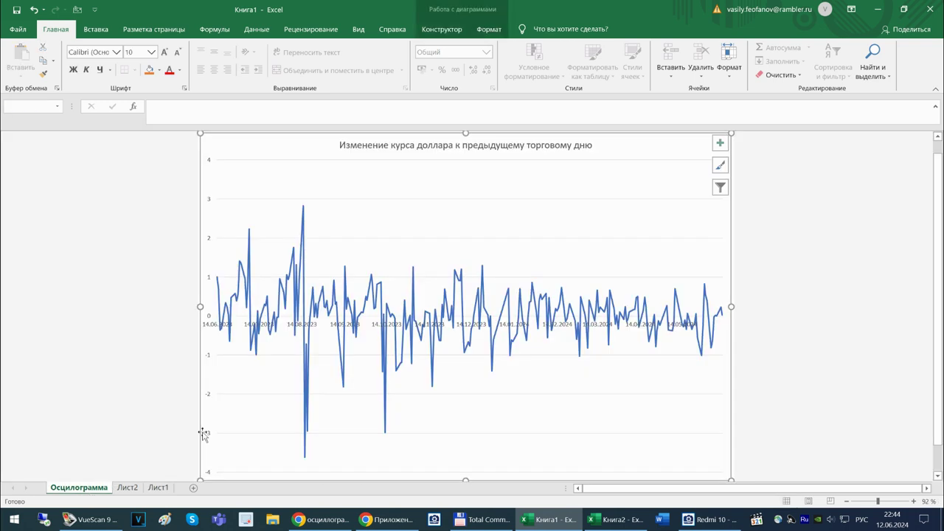
pyautogui.click(720, 144)
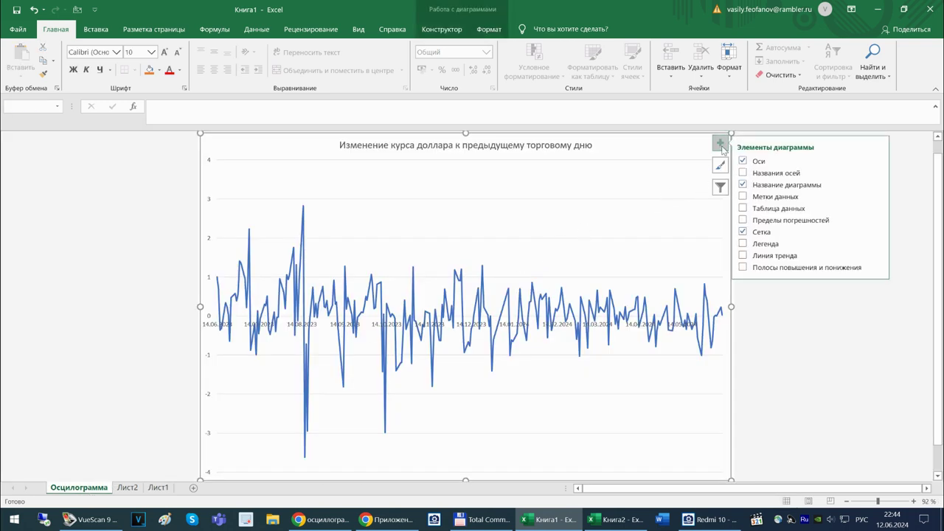
pyautogui.click(764, 175)
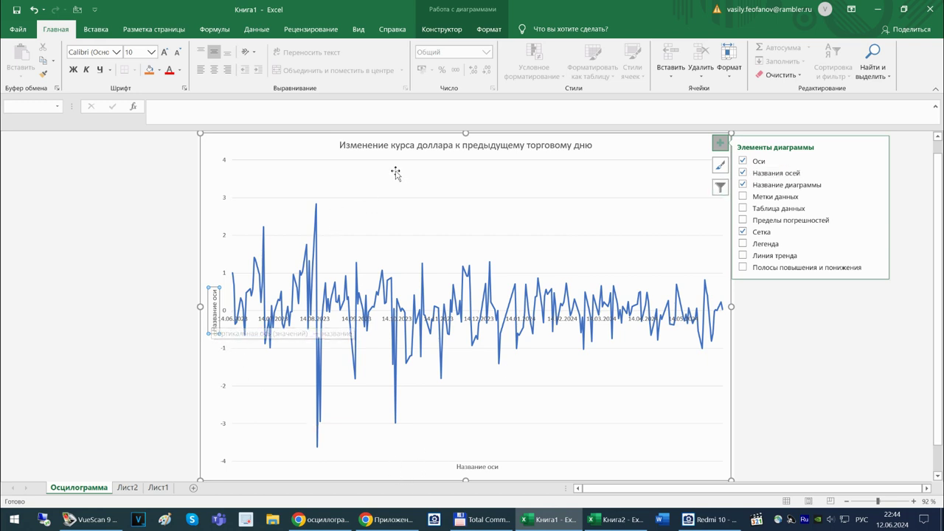
# Set the vertical axis title to "Изменение курса доллара, руб", reusing "Изменение курса доллара" copied from the chart title.
pyautogui.click(341, 145)
pyautogui.moveTo(341, 145); pyautogui.dragTo(421, 149)
pyautogui.hotkey('ctrl', 'c')
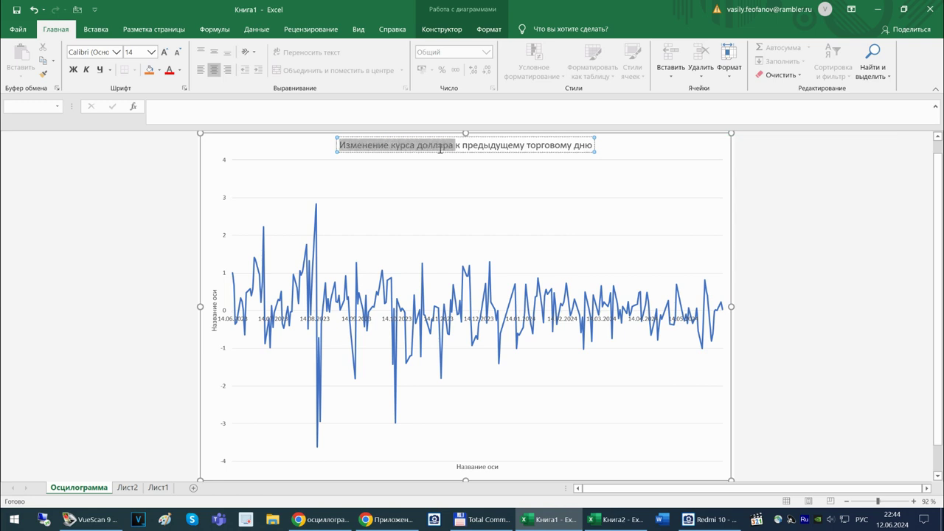
pyautogui.click(213, 324)
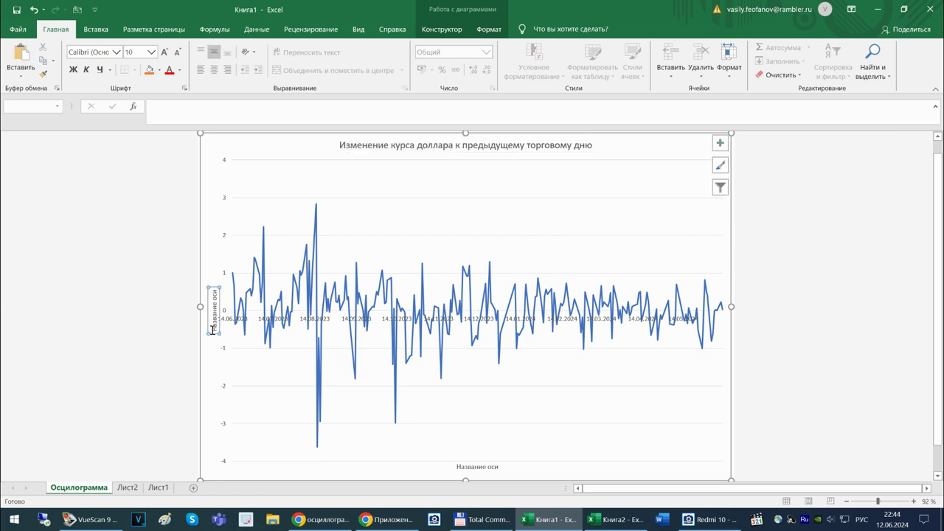
pyautogui.doubleClick(213, 330)
pyautogui.hotkey('ctrl', 'v')
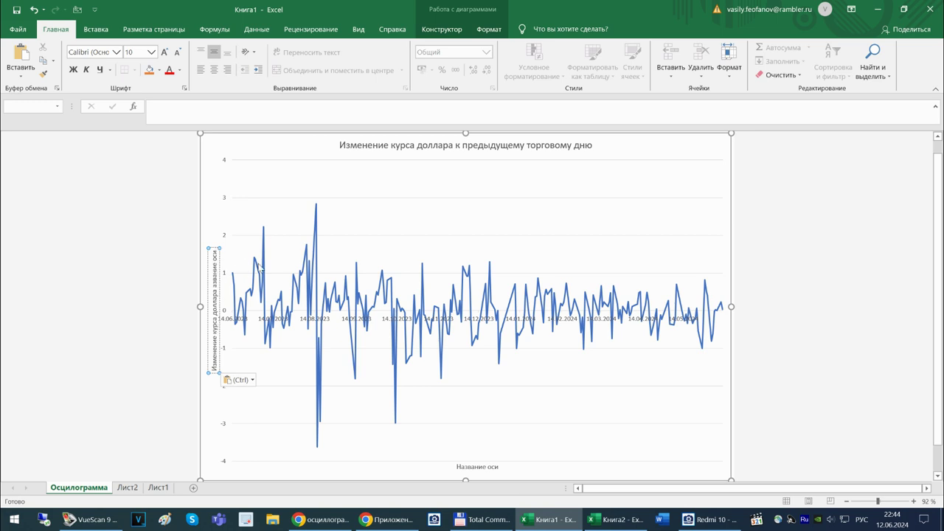
pyautogui.press('Delete')
pyautogui.press('Delete')
pyautogui.press('Delete')
pyautogui.press('Delete')
pyautogui.press('Delete')
pyautogui.press('Delete')
pyautogui.press('Delete')
pyautogui.press('Delete')
pyautogui.press('Delete')
pyautogui.press('Delete')
pyautogui.press('Delete')
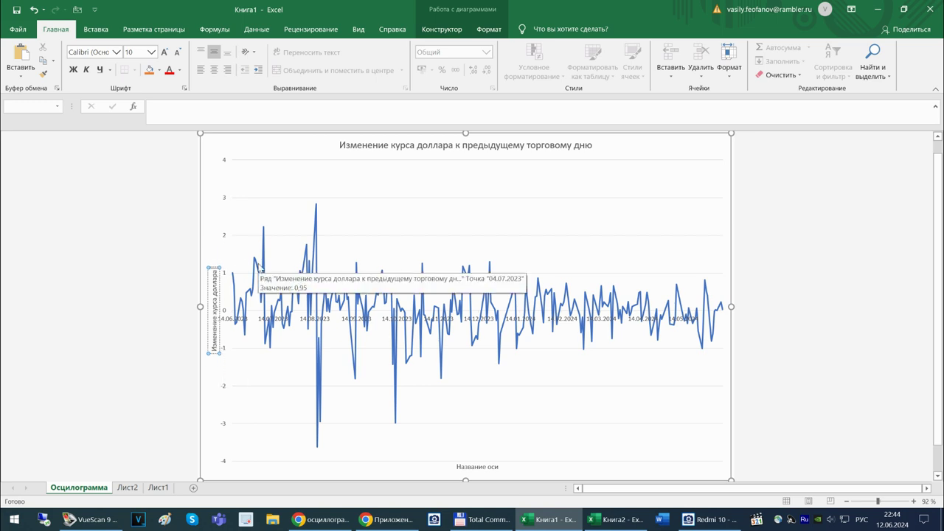
pyautogui.write(', руб')
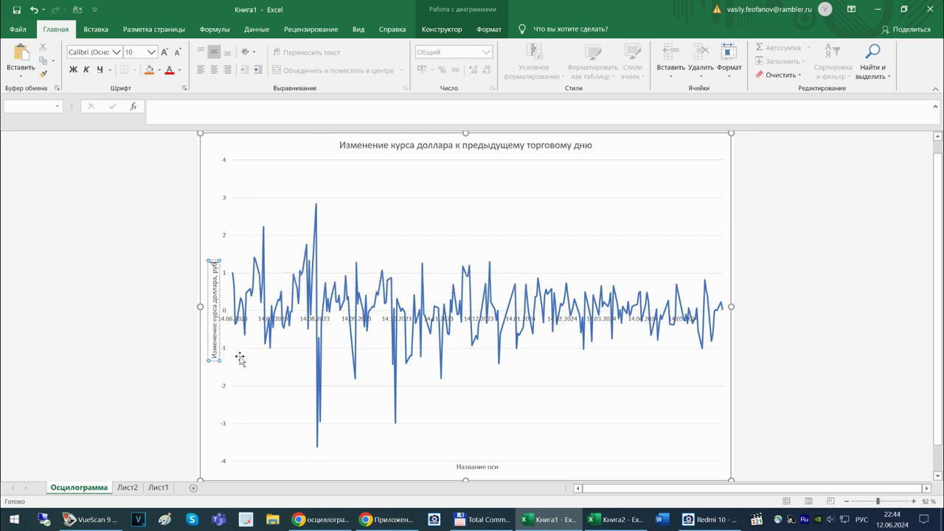
pyautogui.click(256, 373)
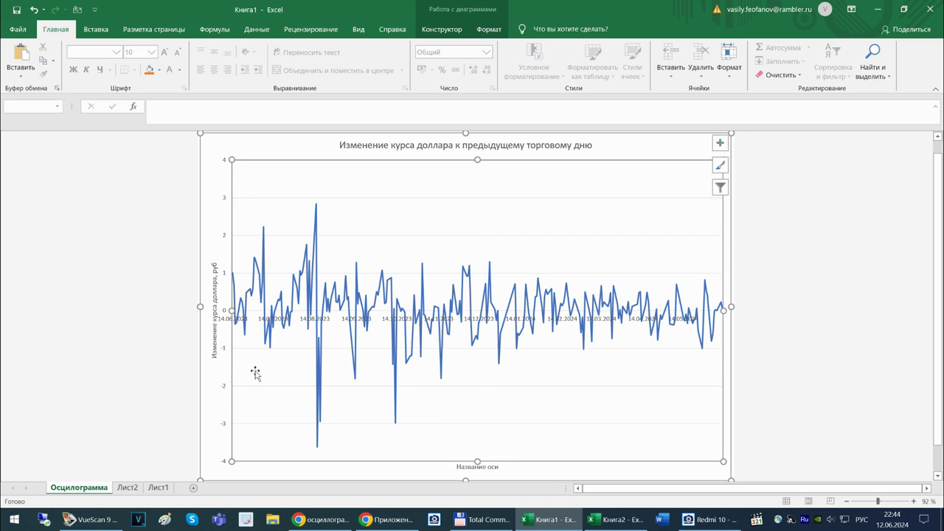
# Set the horizontal axis title to "Дата" and undo the accidental shift of the plot area.
pyautogui.click(470, 466)
pyautogui.click(448, 468)
pyautogui.click(458, 466)
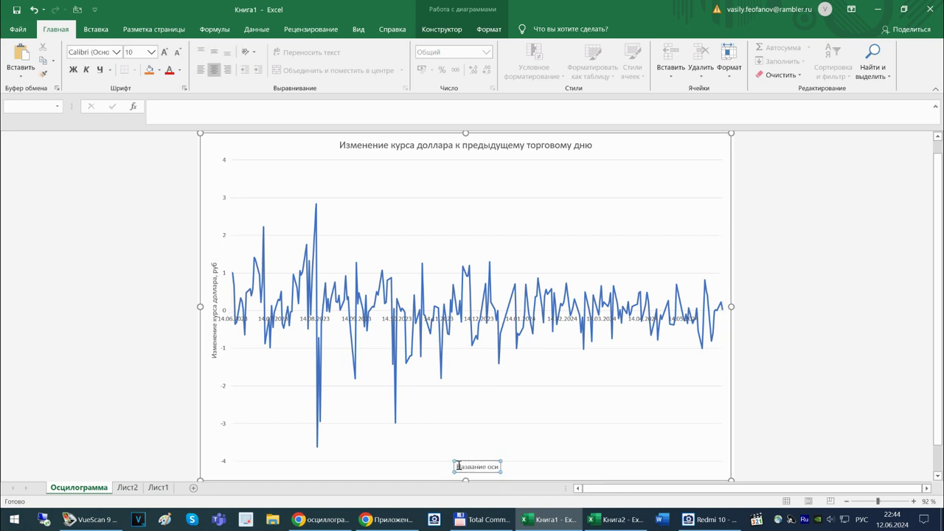
pyautogui.moveTo(458, 466); pyautogui.dragTo(493, 465)
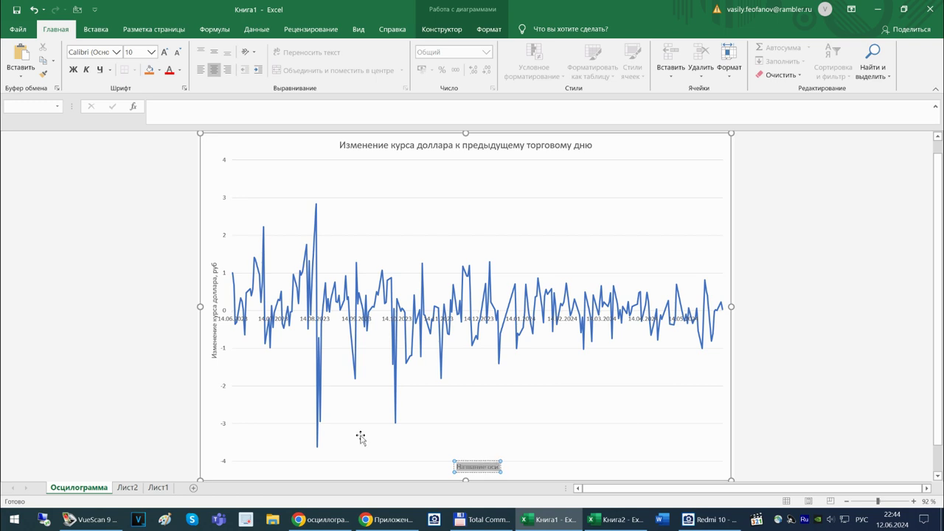
pyautogui.write('Дата')
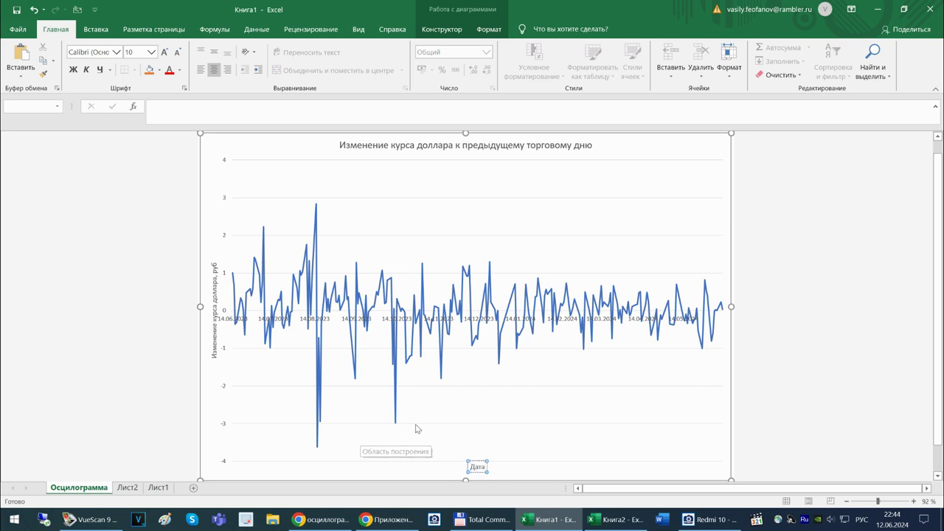
pyautogui.click(516, 417)
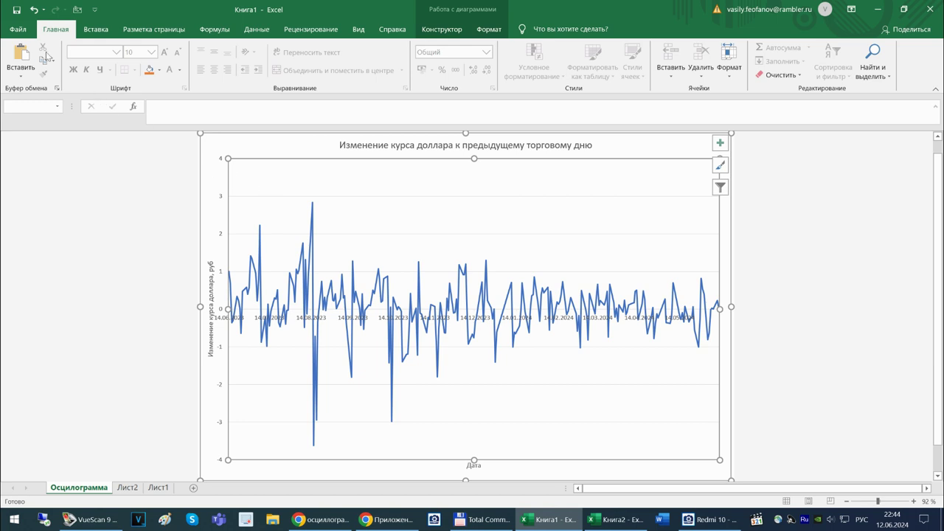
pyautogui.click(34, 9)
pyautogui.click(767, 341)
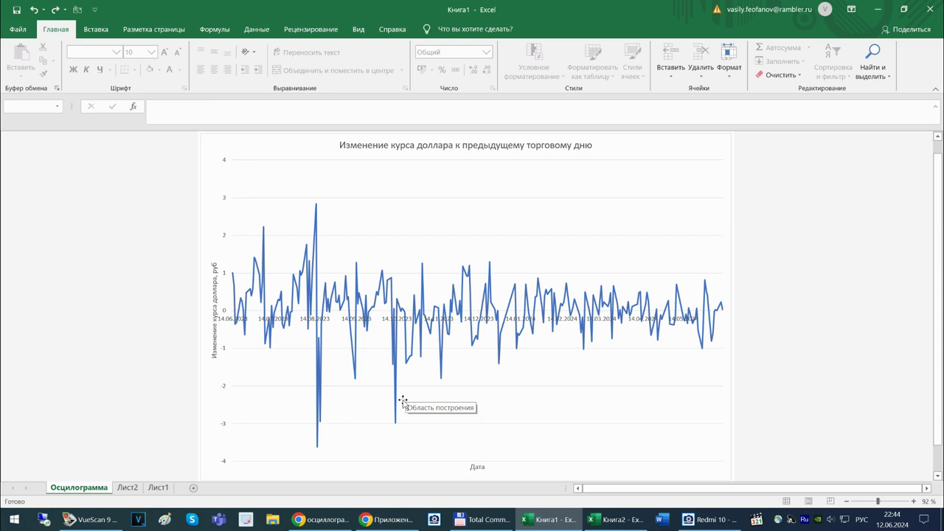
# Freeze the panes at cell B2 on Лист2 to keep the header row in view while scrolling.
pyautogui.moveTo(396, 404)
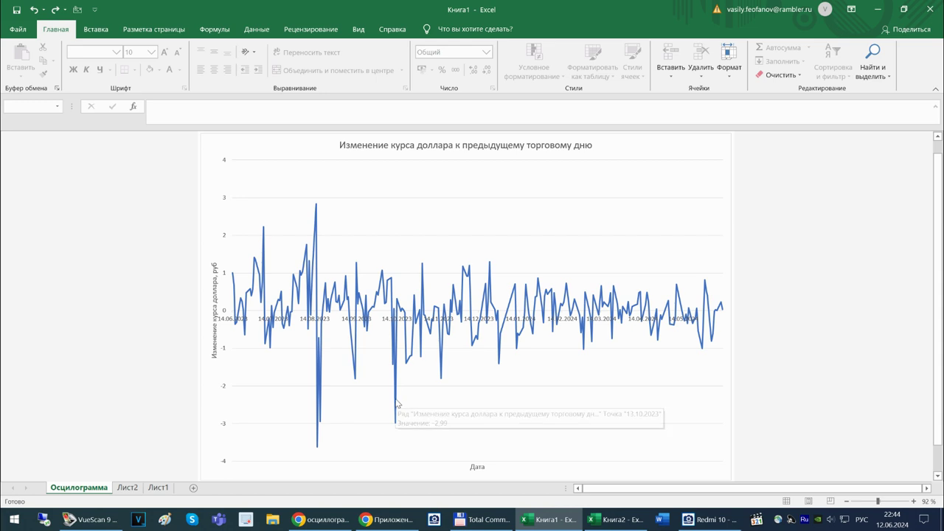
pyautogui.click(127, 491)
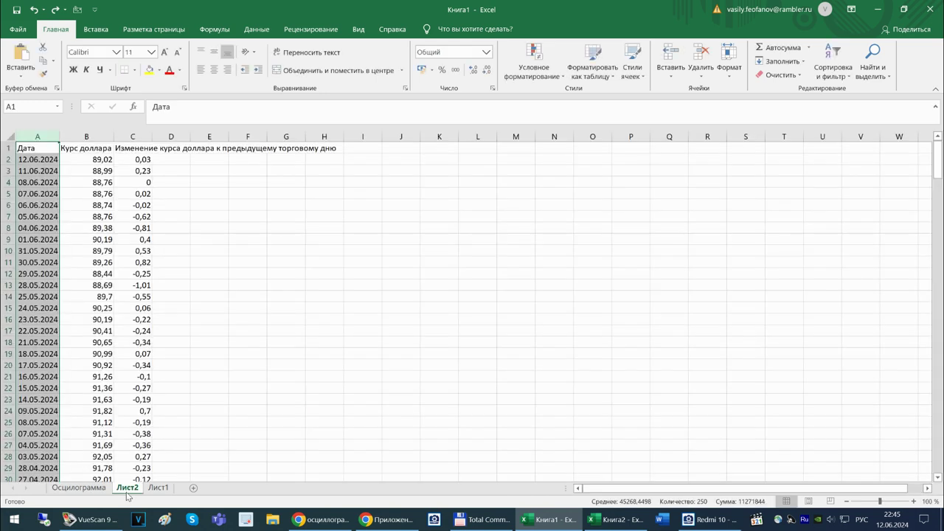
pyautogui.click(140, 148)
pyautogui.scroll(-1, 167, 250)
pyautogui.scroll(-9, 168, 277)
pyautogui.scroll(10, 165, 288)
pyautogui.click(86, 159)
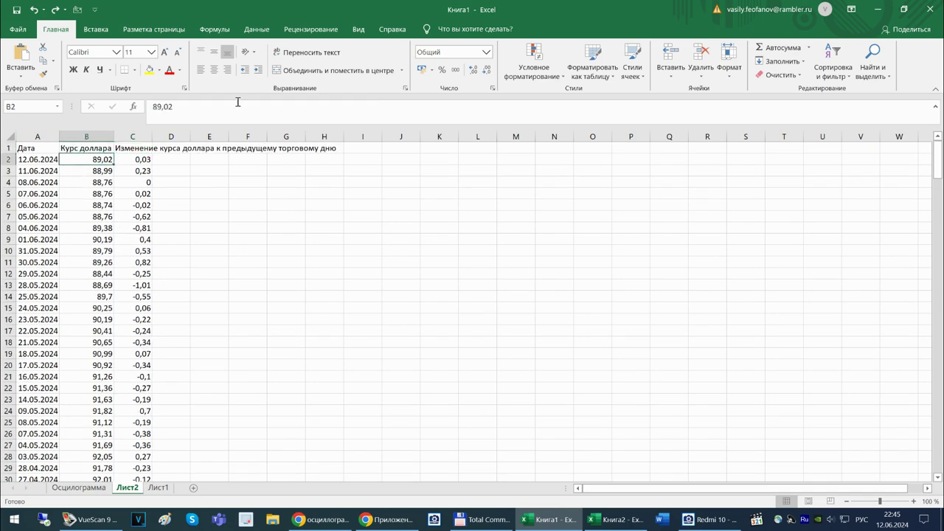
pyautogui.click(358, 29)
pyautogui.click(496, 66)
pyautogui.click(532, 94)
# Rename the Лист1 sheet as "Задание".
pyautogui.click(158, 488)
pyautogui.doubleClick(156, 488)
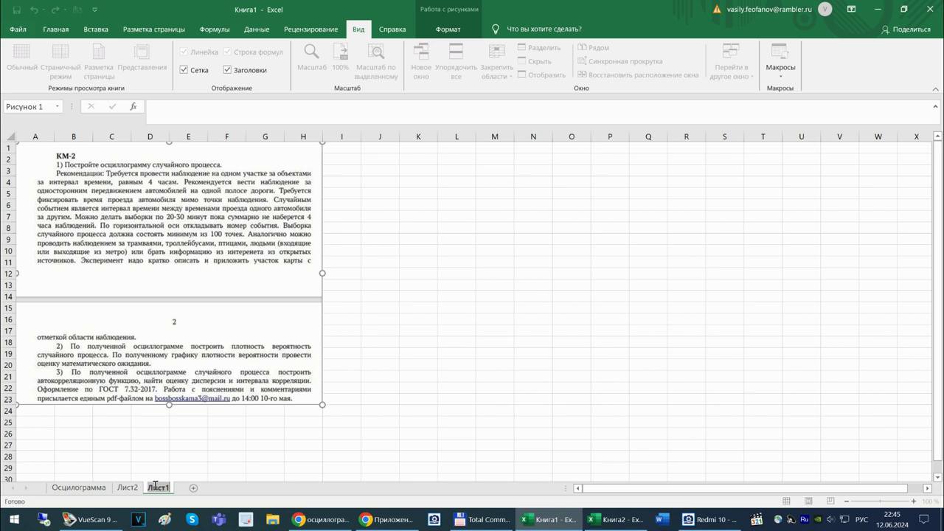
pyautogui.write('Задание')
pyautogui.press('Return')
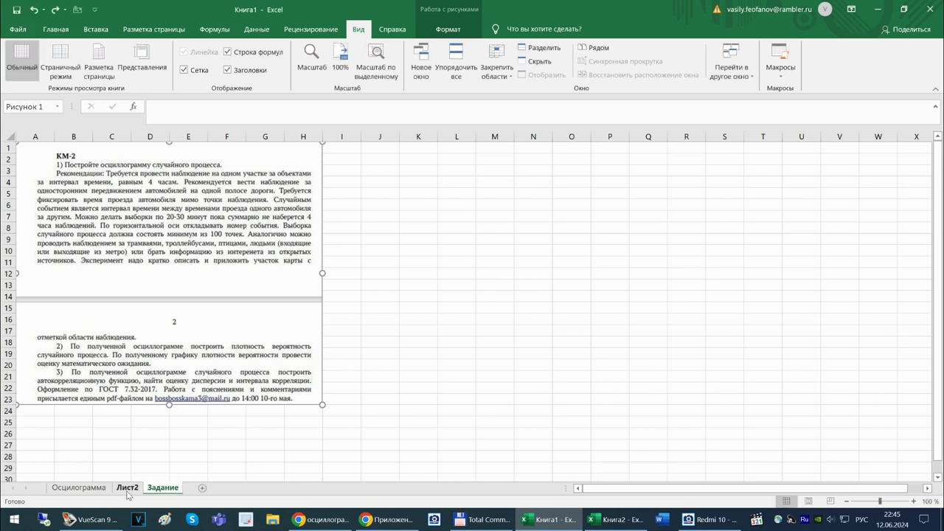
# Rename Лист2 as "Данные" and reorder the sheets as Задание, Данные, Осцилограмма.
pyautogui.doubleClick(126, 488)
pyautogui.write('Данные')
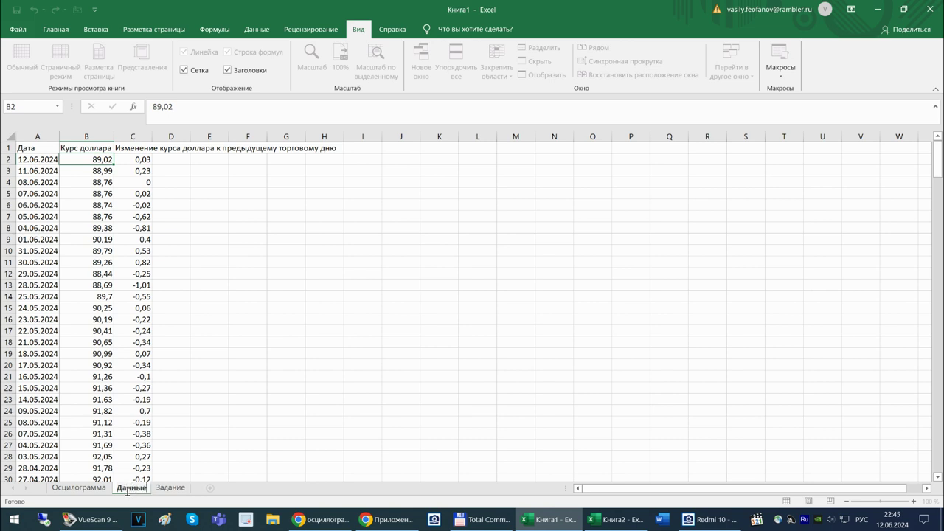
pyautogui.press('Return')
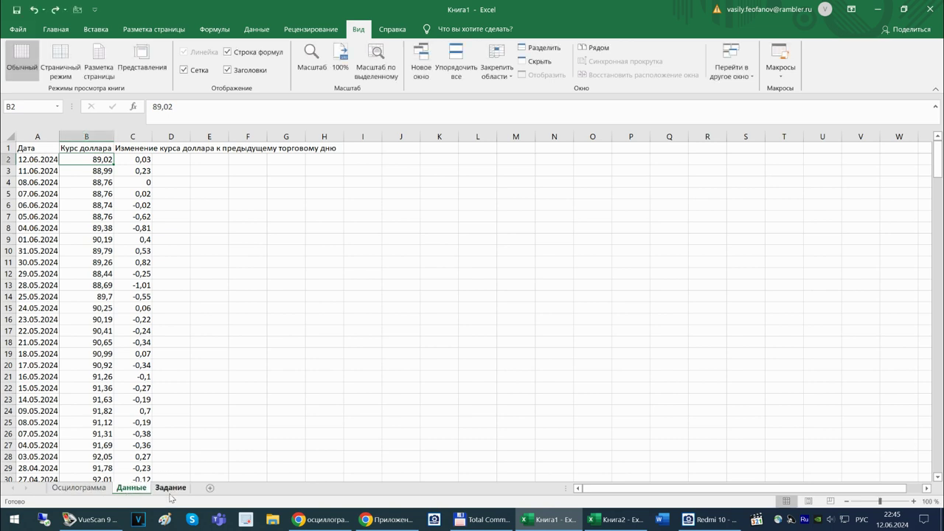
pyautogui.moveTo(170, 487); pyautogui.dragTo(65, 489)
pyautogui.moveTo(173, 488); pyautogui.dragTo(116, 492)
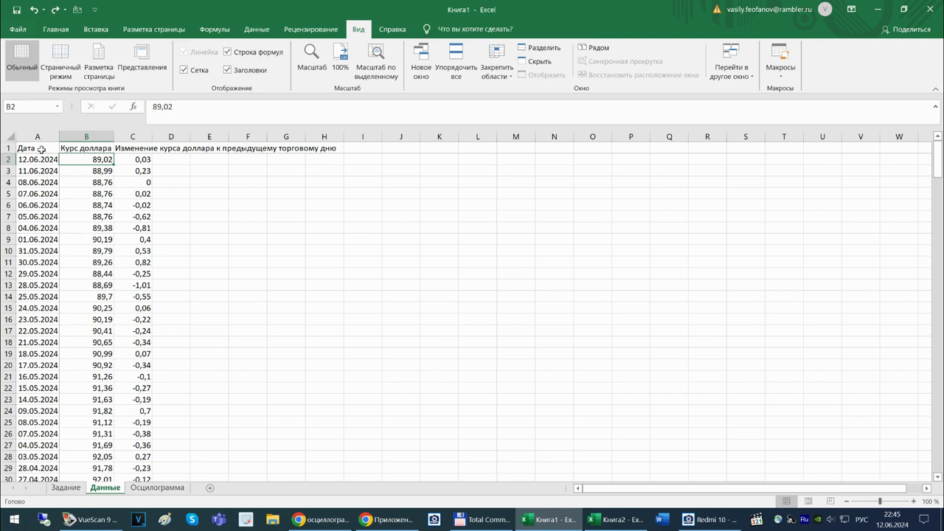
# Examine the daily change formulas in column C on Данные, then review the Осцилограмма chart and the assignment text on Задание.
pyautogui.moveTo(132, 160); pyautogui.dragTo(136, 330)
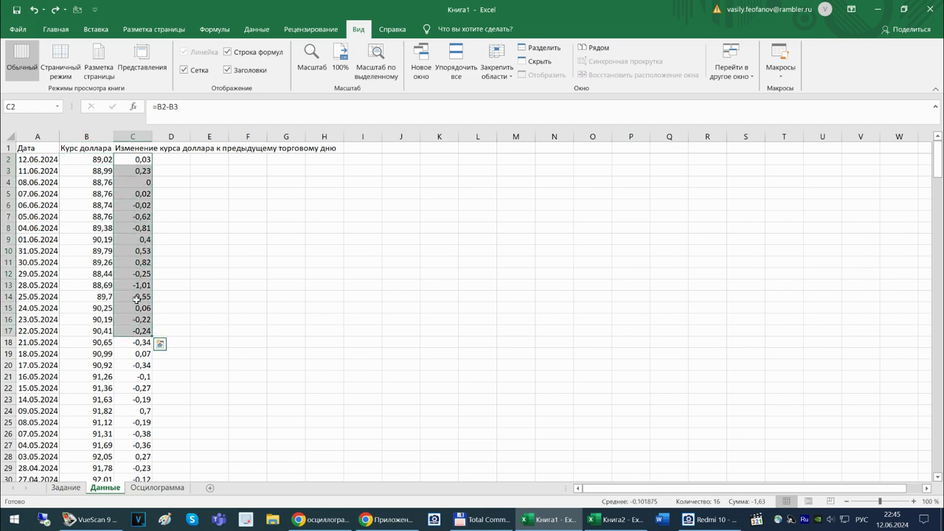
pyautogui.click(135, 162)
pyautogui.click(140, 171)
pyautogui.click(143, 160)
pyautogui.click(143, 173)
pyautogui.click(139, 194)
pyautogui.click(138, 206)
pyautogui.click(140, 284)
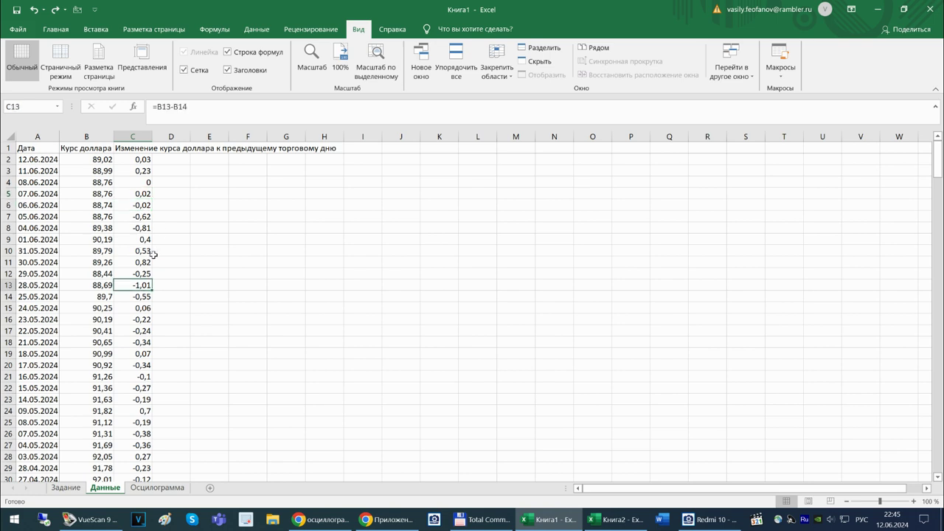
pyautogui.click(157, 487)
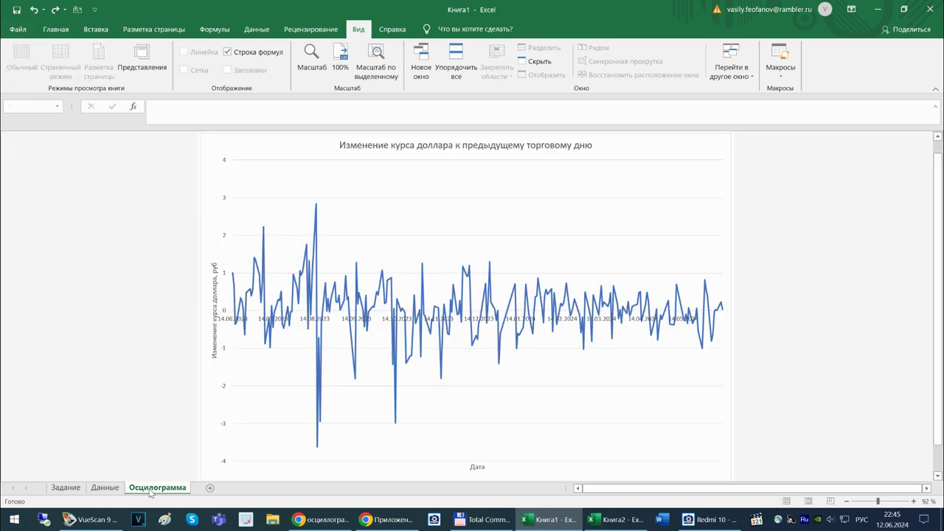
pyautogui.click(105, 488)
pyautogui.click(66, 487)
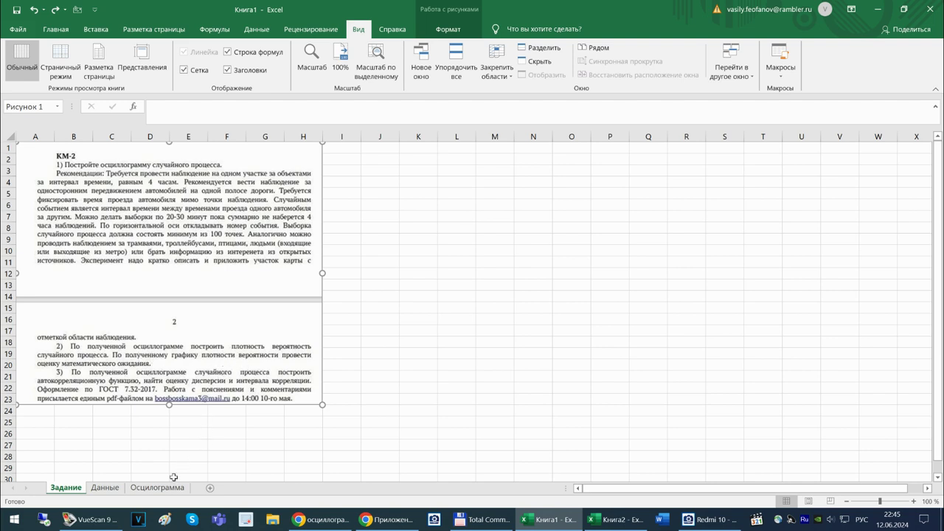
# Insert a recommended histogram of the daily changes in C1:C249 on the Данные sheet, comparing it with the Pareto chart first.
pyautogui.click(107, 489)
pyautogui.click(137, 149)
pyautogui.moveTo(138, 149); pyautogui.dragTo(142, 442)
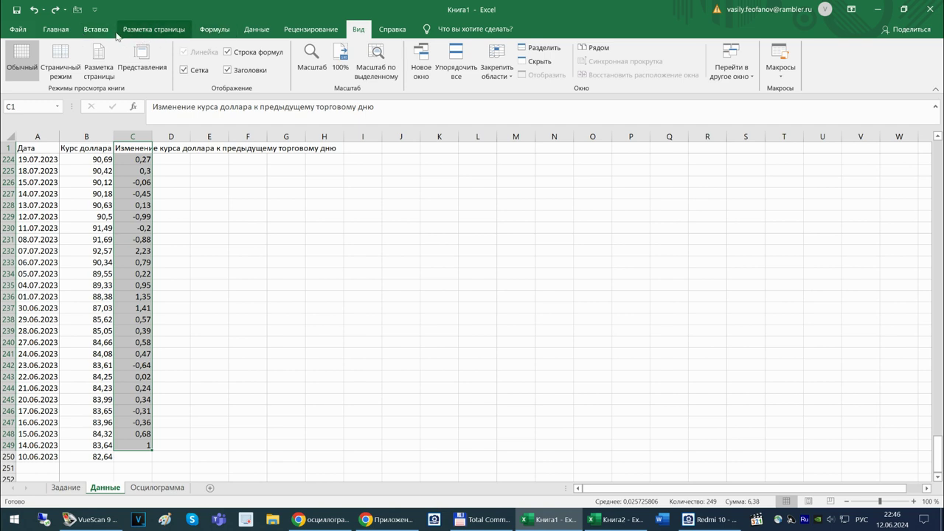
pyautogui.click(55, 29)
pyautogui.click(101, 34)
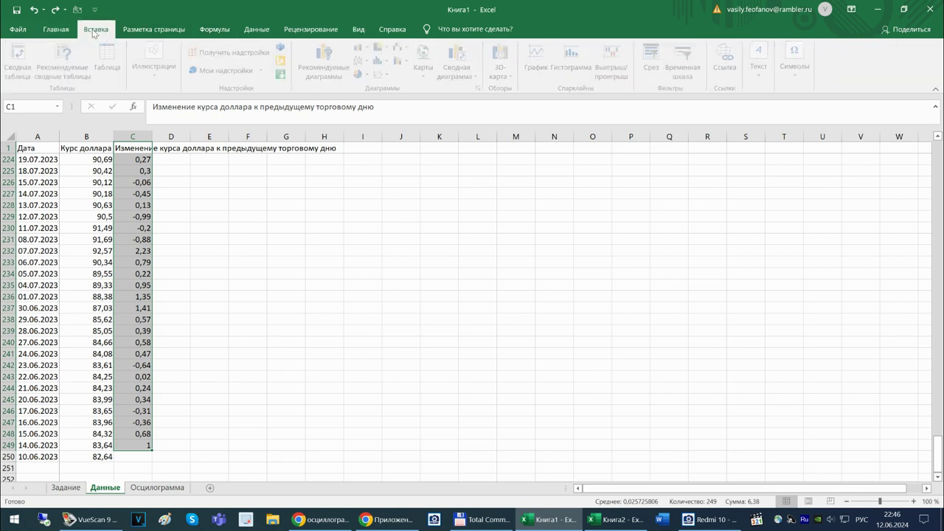
pyautogui.click(363, 48)
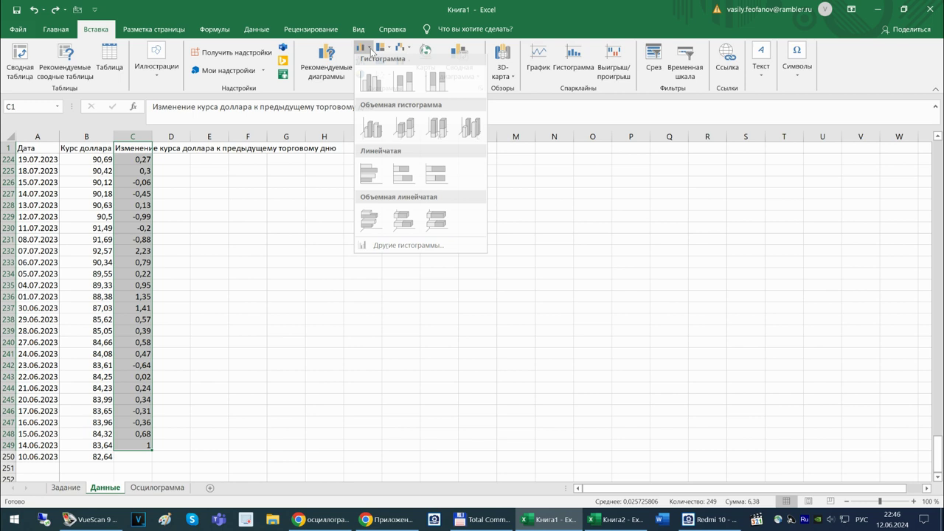
pyautogui.click(341, 94)
pyautogui.click(334, 70)
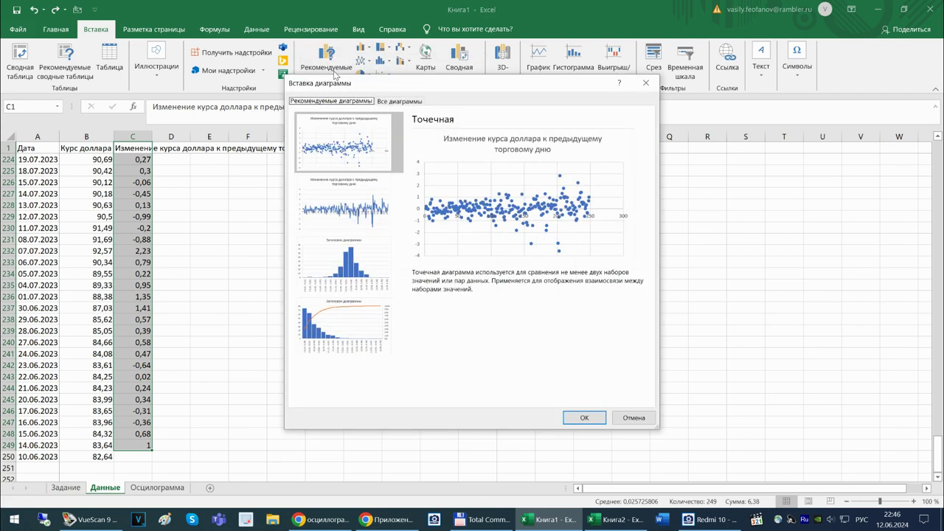
pyautogui.click(343, 262)
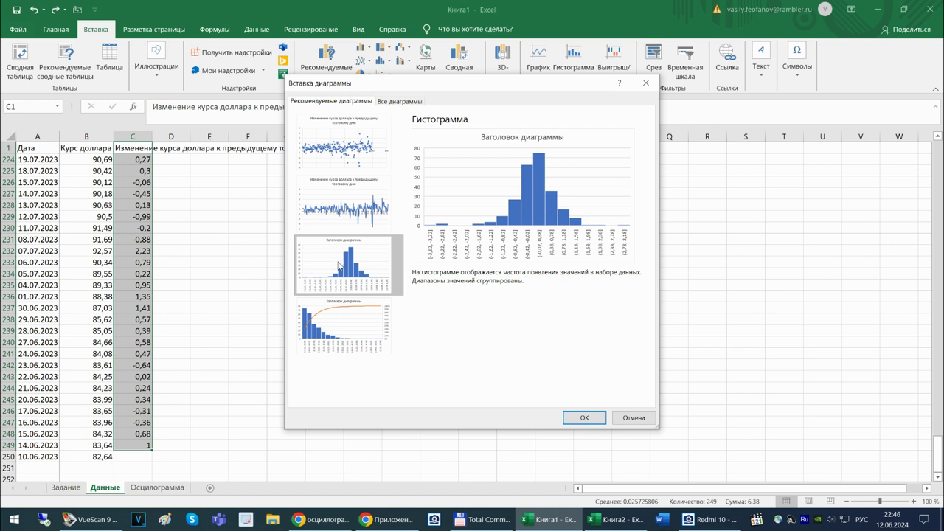
pyautogui.click(332, 326)
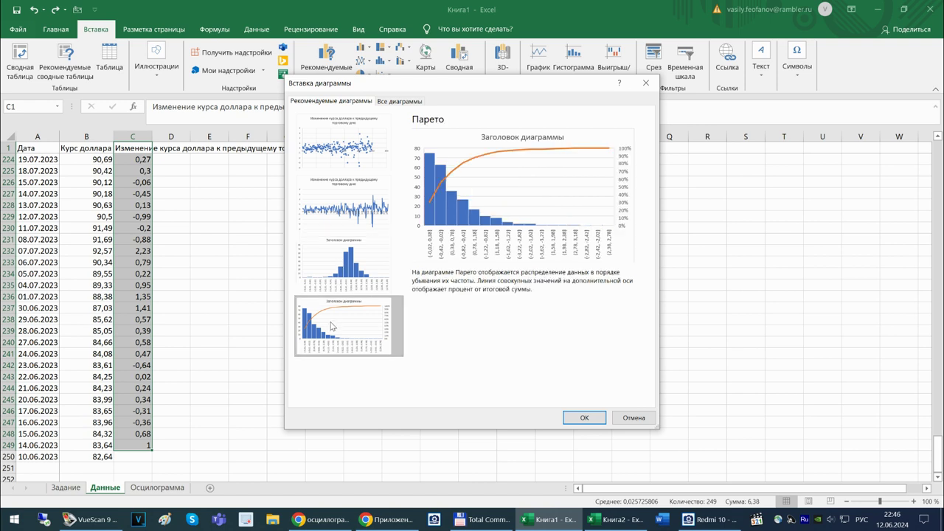
pyautogui.click(337, 279)
pyautogui.click(333, 314)
pyautogui.click(344, 281)
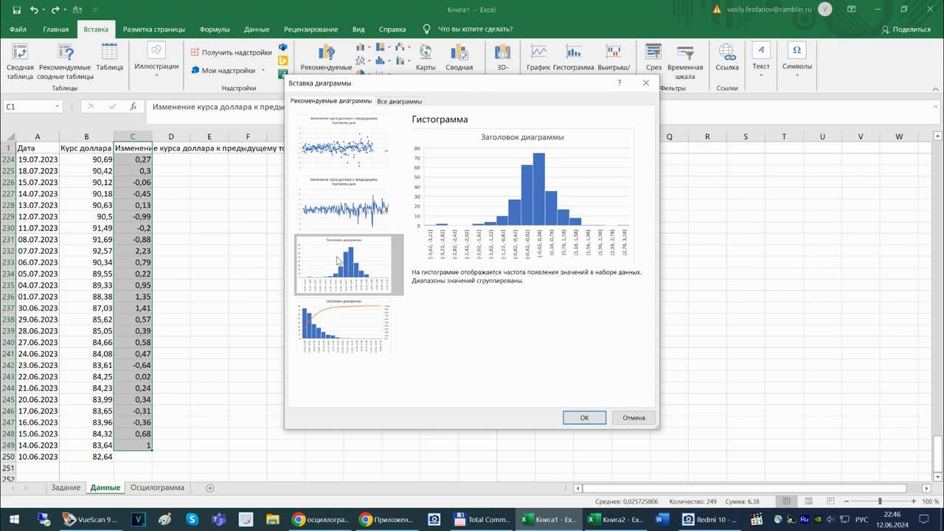
pyautogui.click(585, 417)
# Move the histogram of the daily changes from the Данные sheet to a separate chart sheet.
pyautogui.scroll(20, 517, 368)
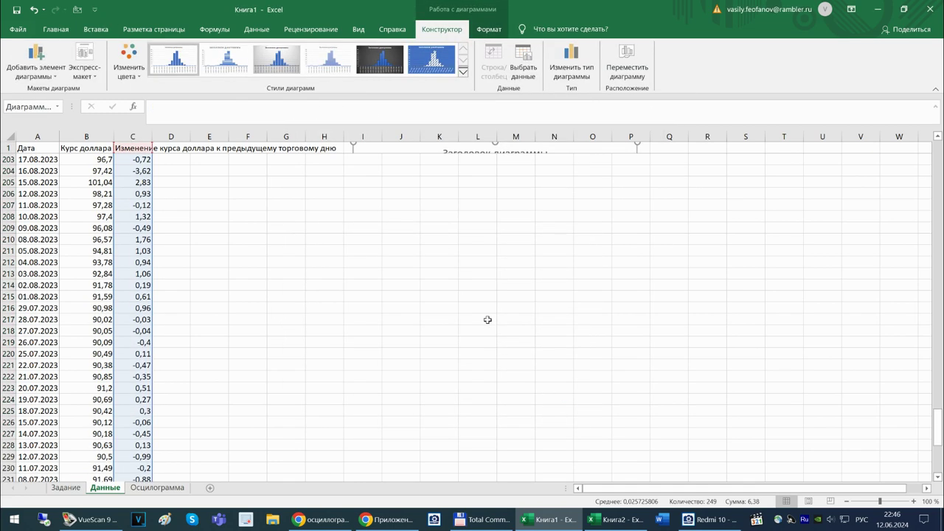
pyautogui.scroll(20, 476, 306)
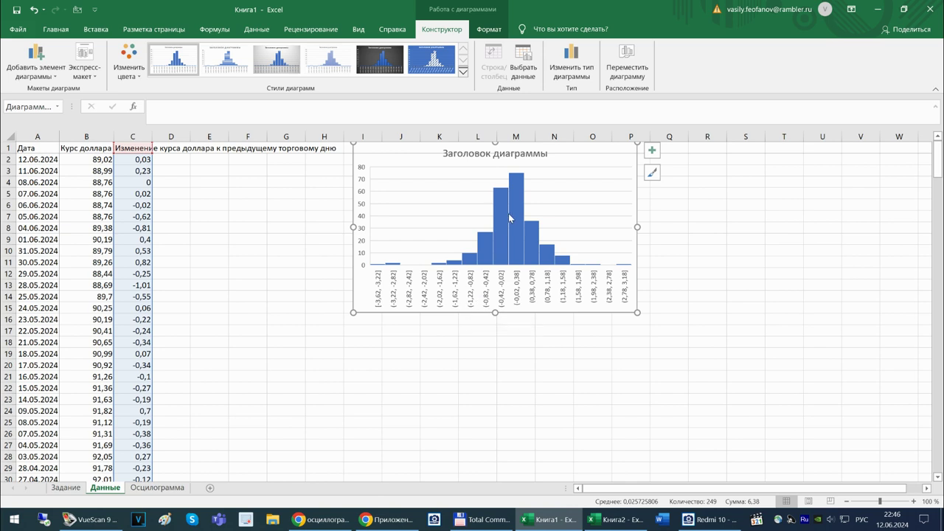
pyautogui.moveTo(517, 209)
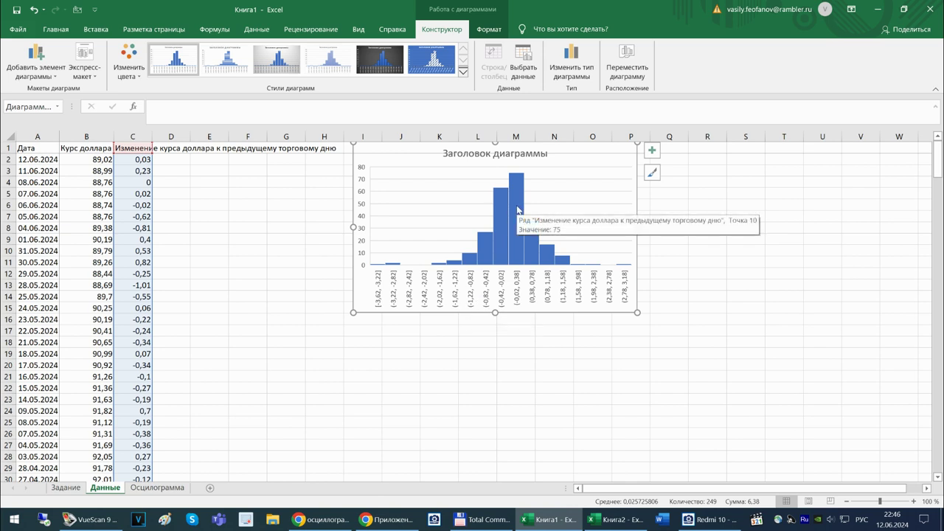
pyautogui.rightClick(560, 148)
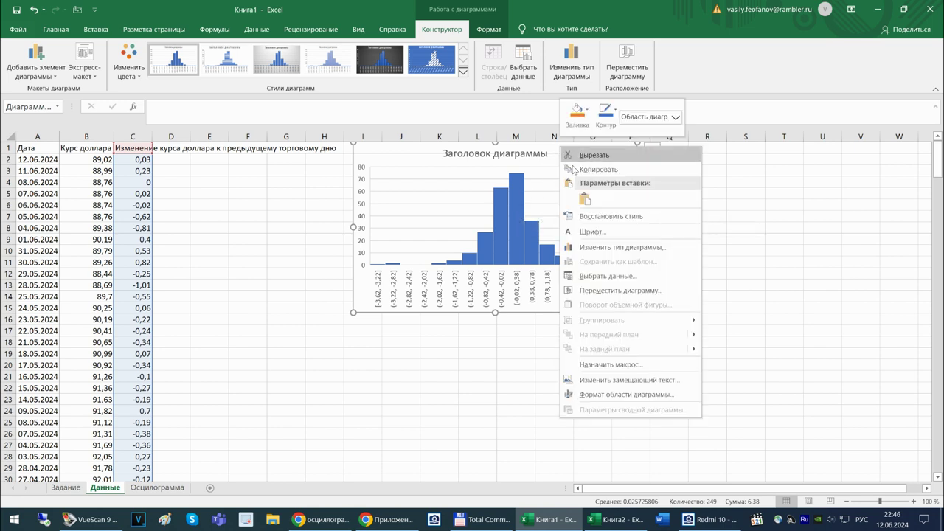
pyautogui.click(612, 290)
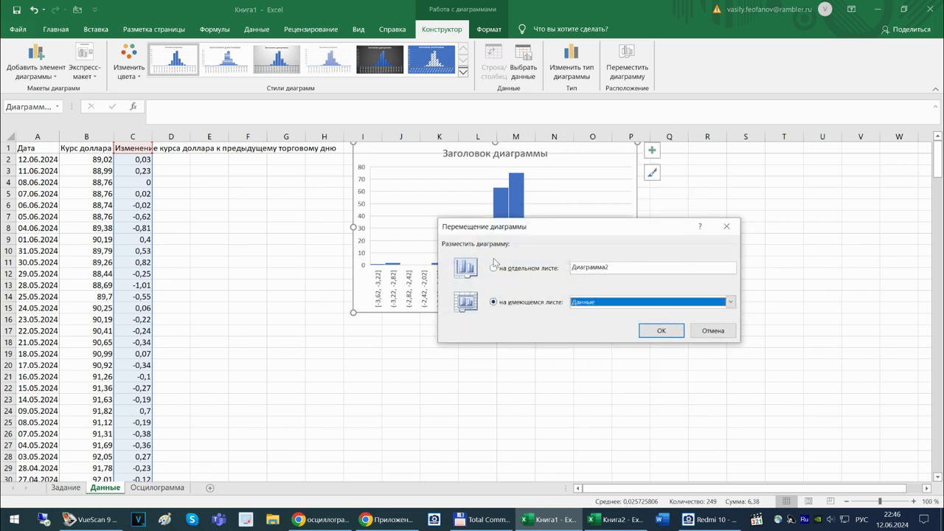
pyautogui.click(493, 268)
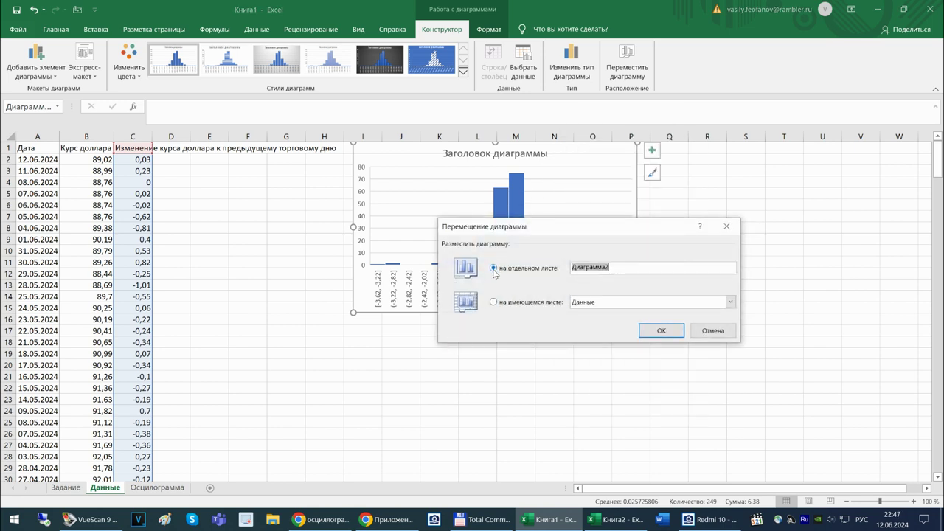
pyautogui.click(661, 330)
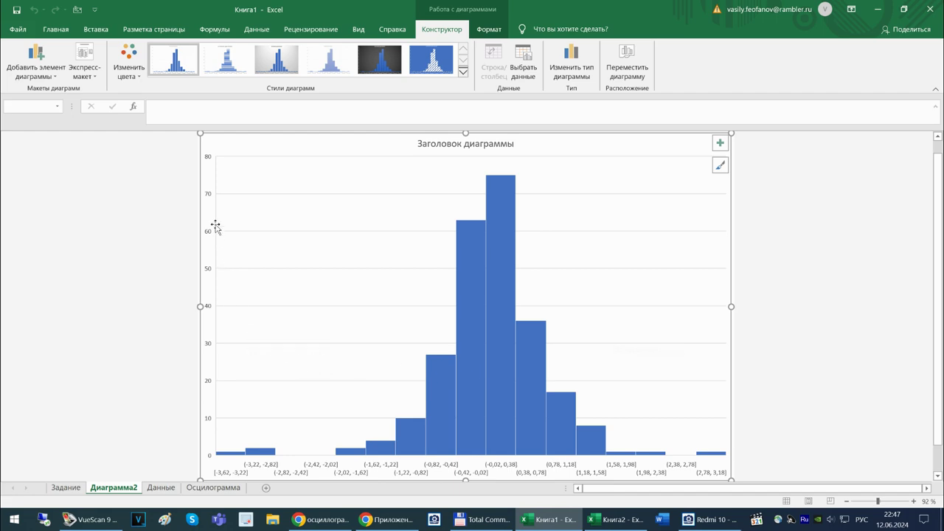
# Review the Данные and Осцилограмма sheets, the assignment text on Задание and the new histogram sheet.
pyautogui.click(161, 489)
pyautogui.click(203, 488)
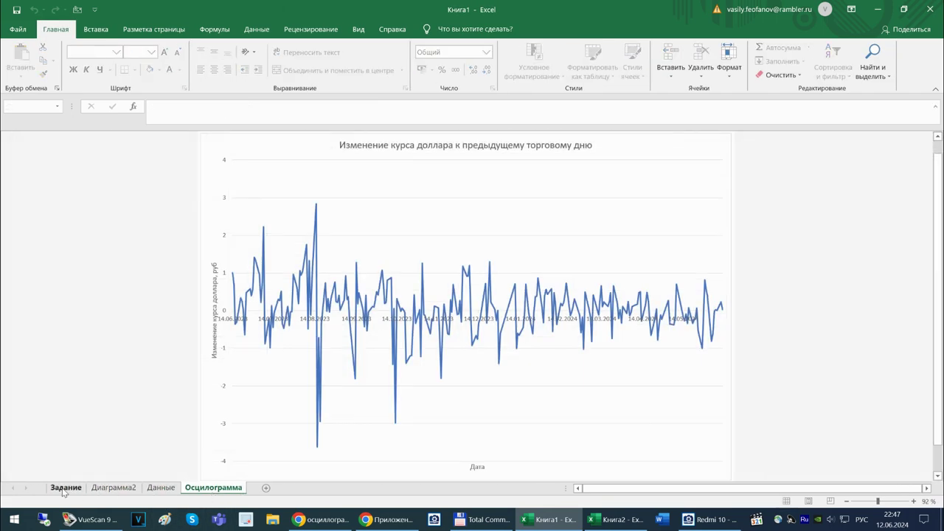
pyautogui.click(66, 488)
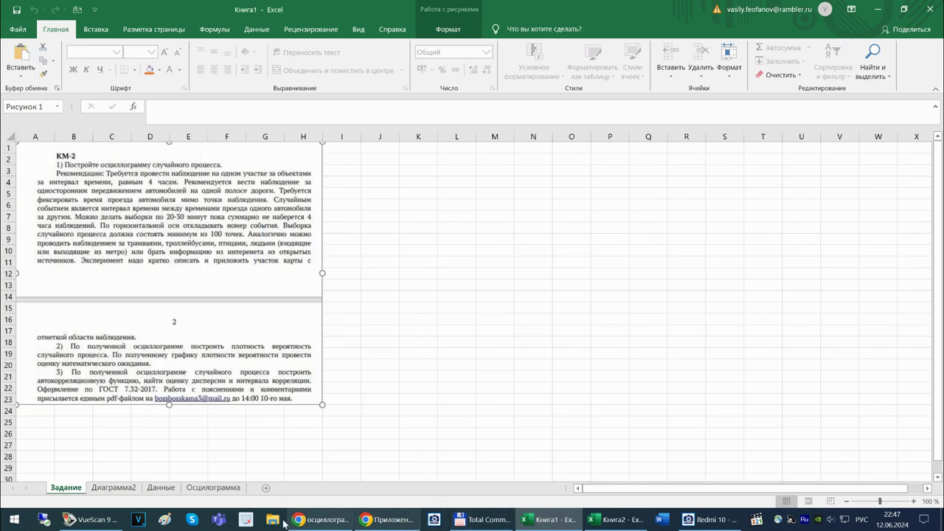
pyautogui.click(115, 488)
pyautogui.click(160, 488)
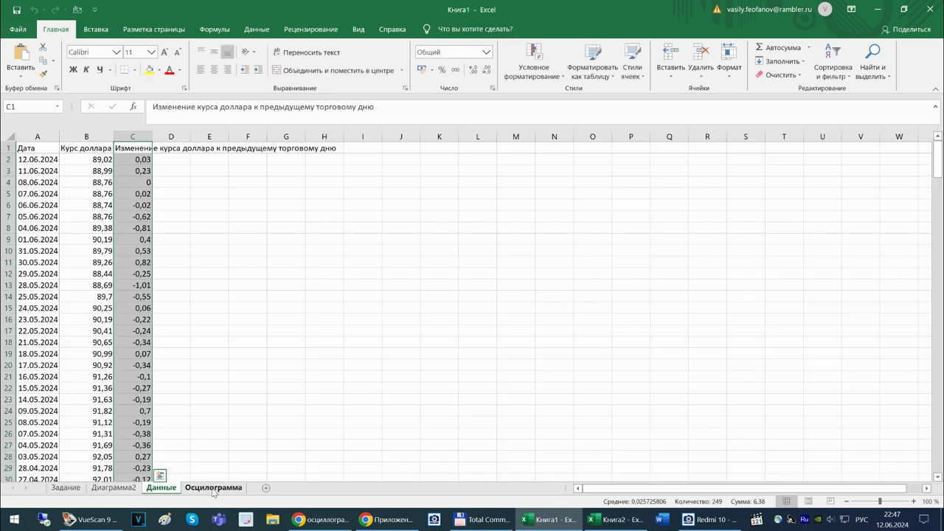
pyautogui.click(213, 489)
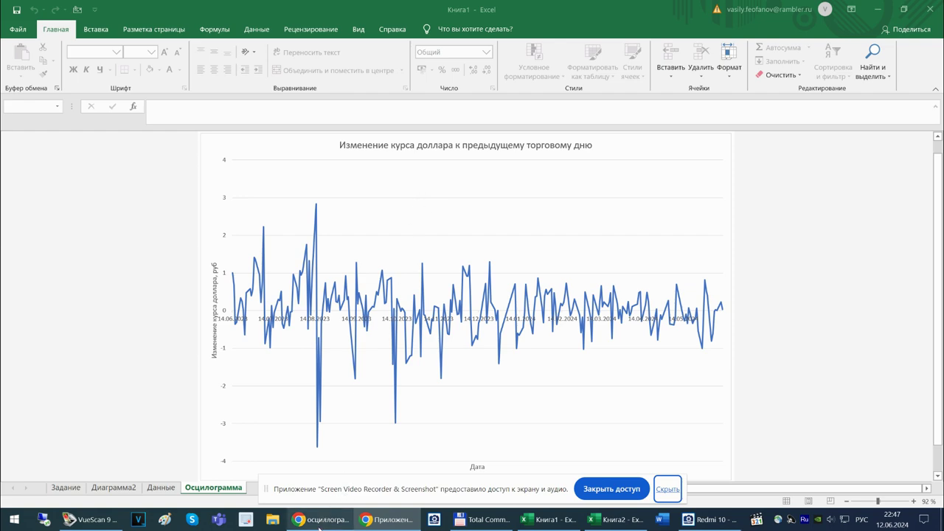
# Switch to Chrome, search Yandex images for "плотность вероятности" and look through the example graphs.
pyautogui.click(668, 489)
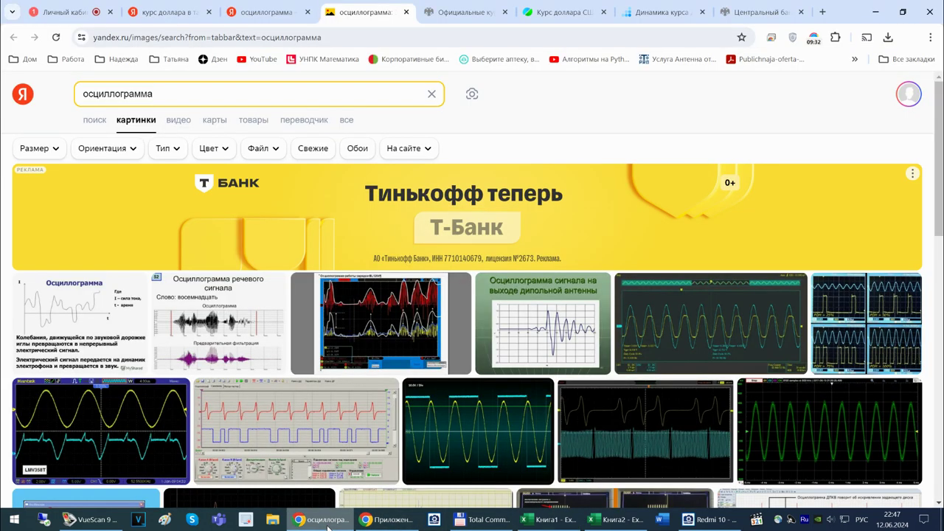
pyautogui.click(324, 519)
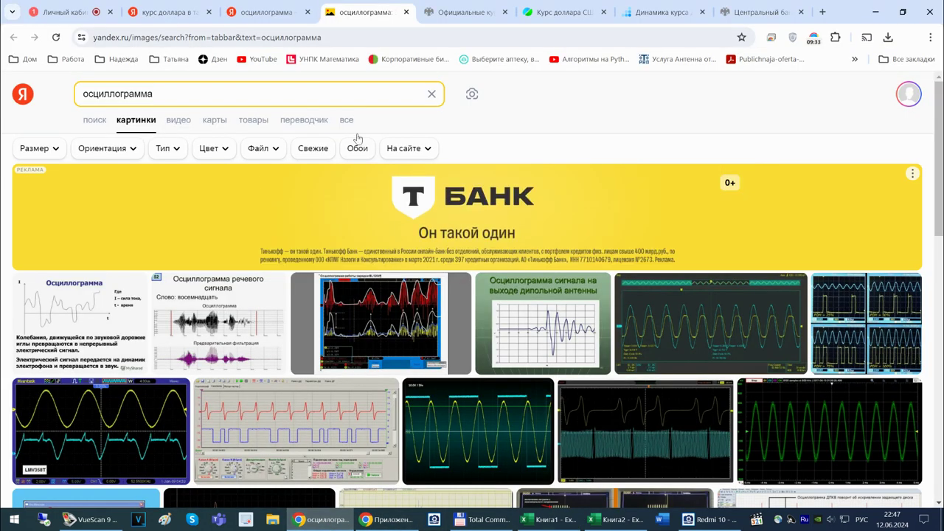
pyautogui.doubleClick(199, 94)
pyautogui.write('пло')
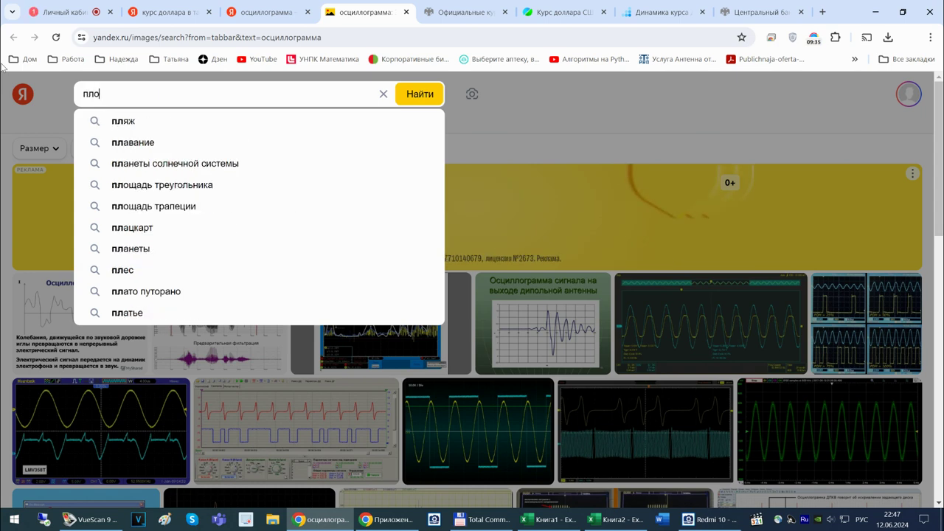
pyautogui.write('тность ')
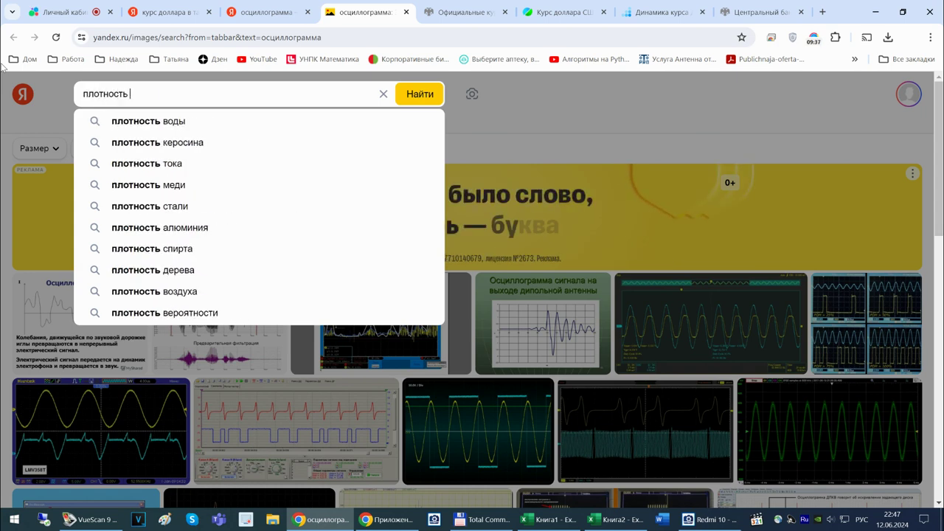
pyautogui.write('вероятности')
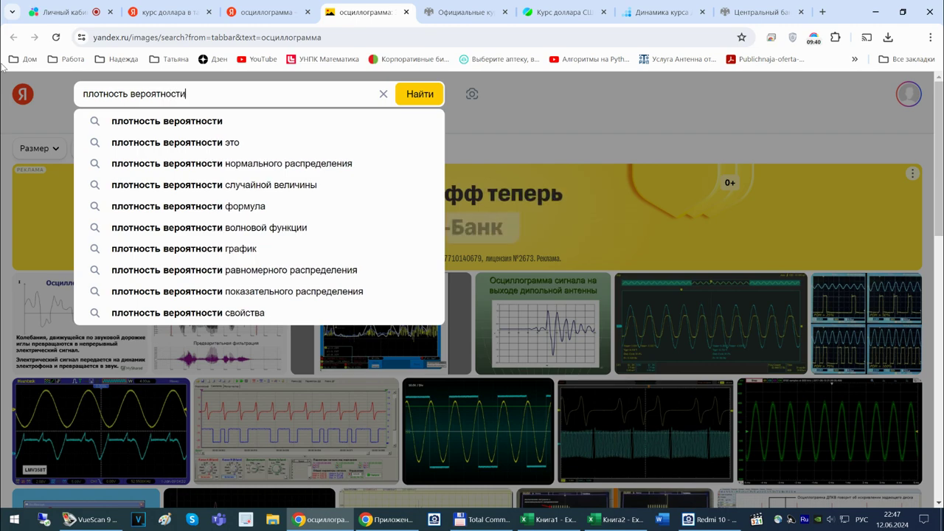
pyautogui.press('Return')
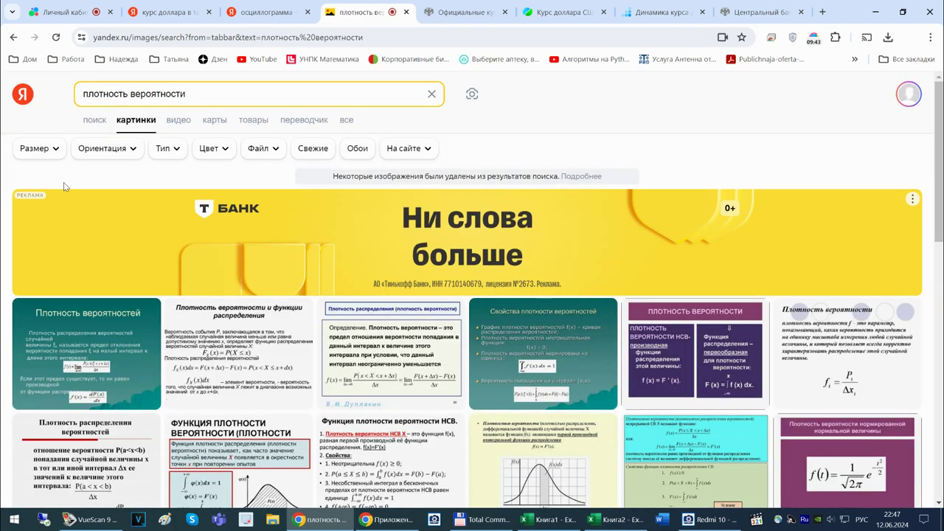
pyautogui.scroll(-2, 161, 227)
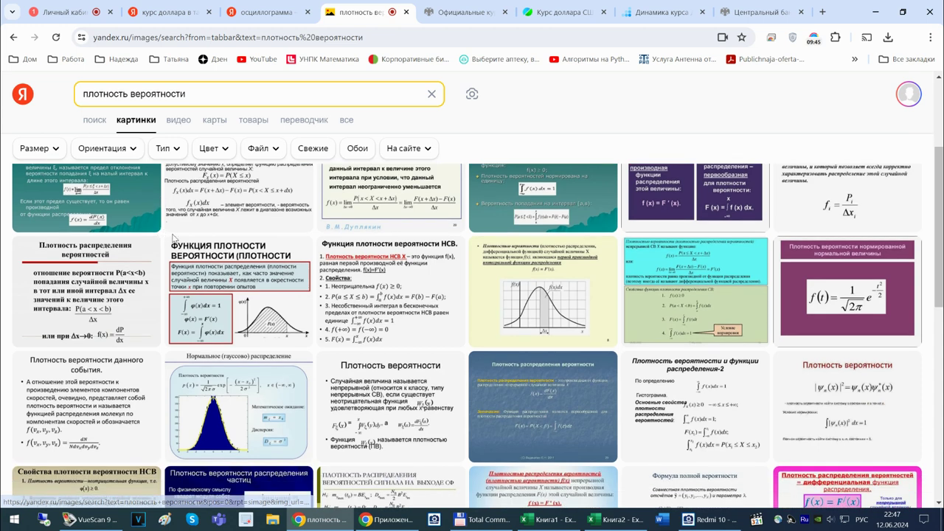
pyautogui.moveTo(287, 332)
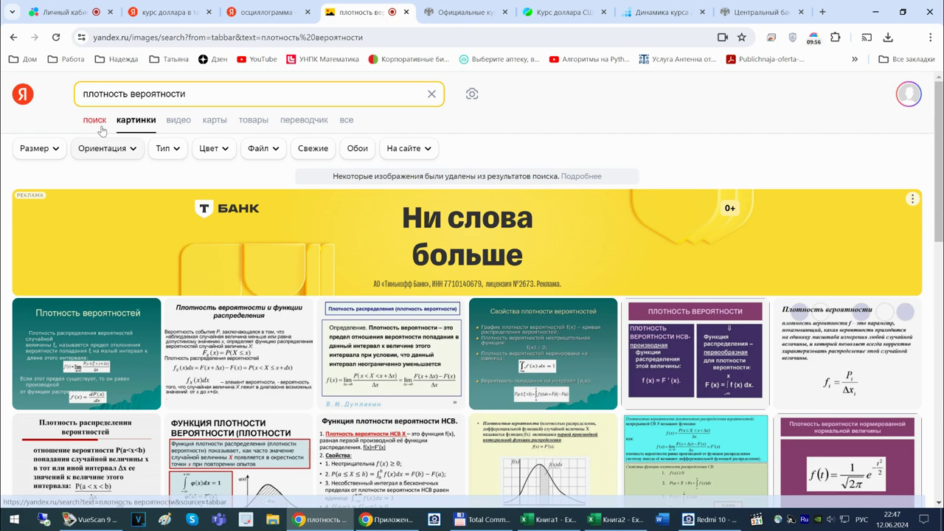
# Open the Wikipedia article "Плотность вероятности" from the web results and read its applied description through the distribution examples.
pyautogui.click(95, 121)
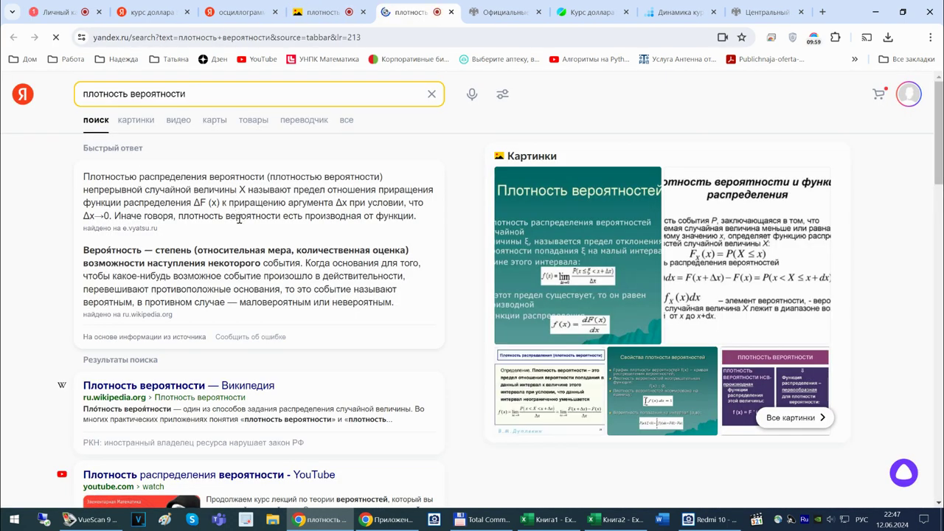
pyautogui.click(135, 386)
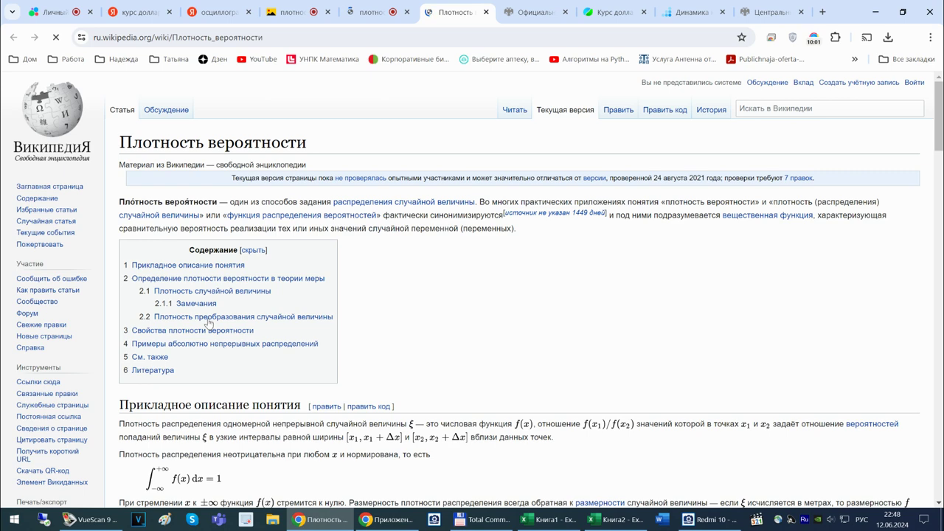
pyautogui.scroll(-1, 445, 323)
pyautogui.scroll(-2, 441, 323)
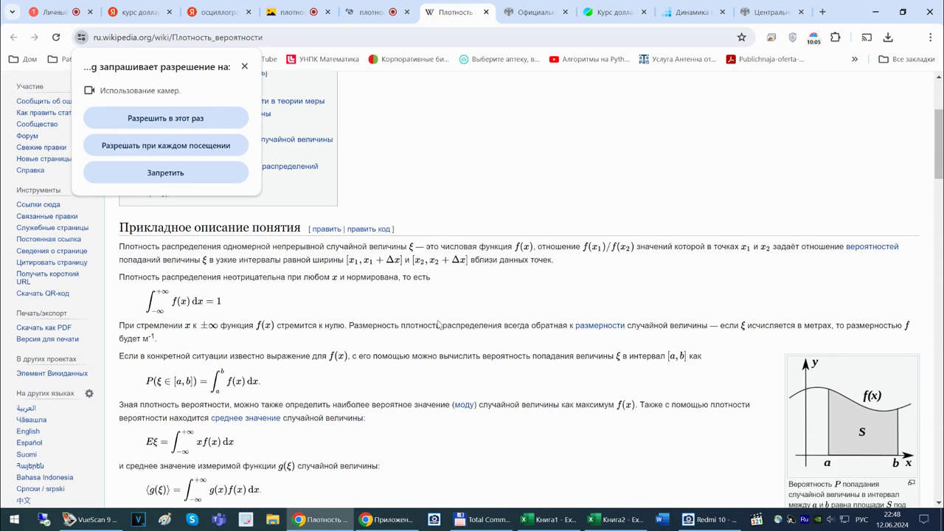
pyautogui.scroll(-5, 438, 324)
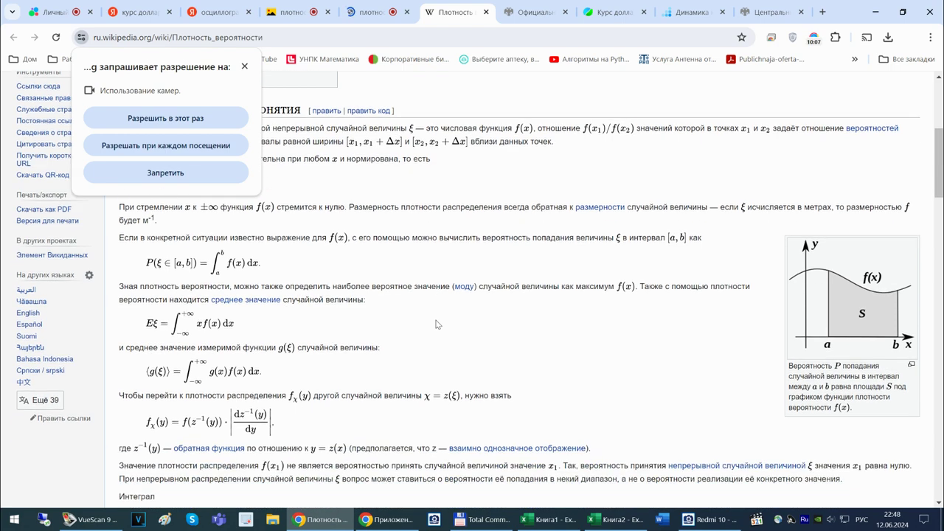
pyautogui.scroll(-1, 432, 322)
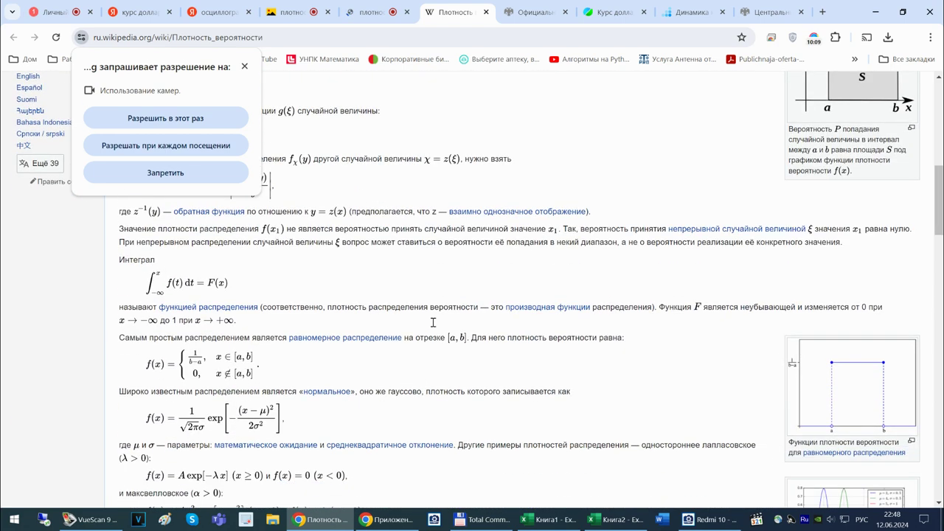
pyautogui.scroll(-4, 433, 322)
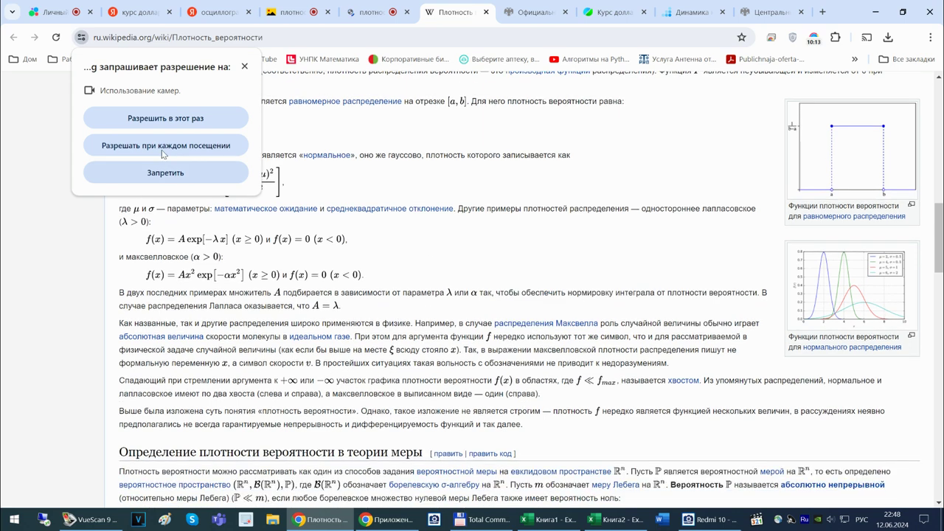
# Allow camera use for this visit only and read the article's measure-theory definition, random-variable density and density properties sections.
pyautogui.click(157, 119)
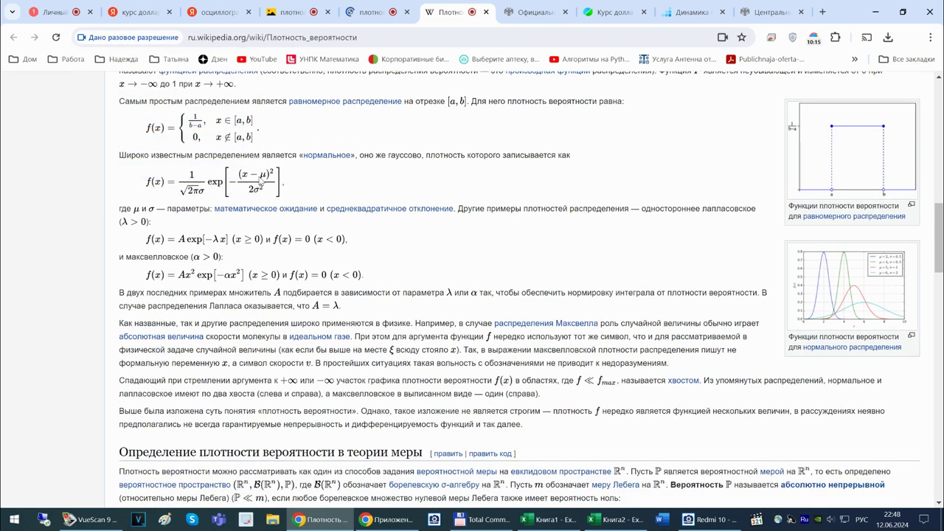
pyautogui.scroll(-1, 346, 231)
pyautogui.scroll(-2, 345, 231)
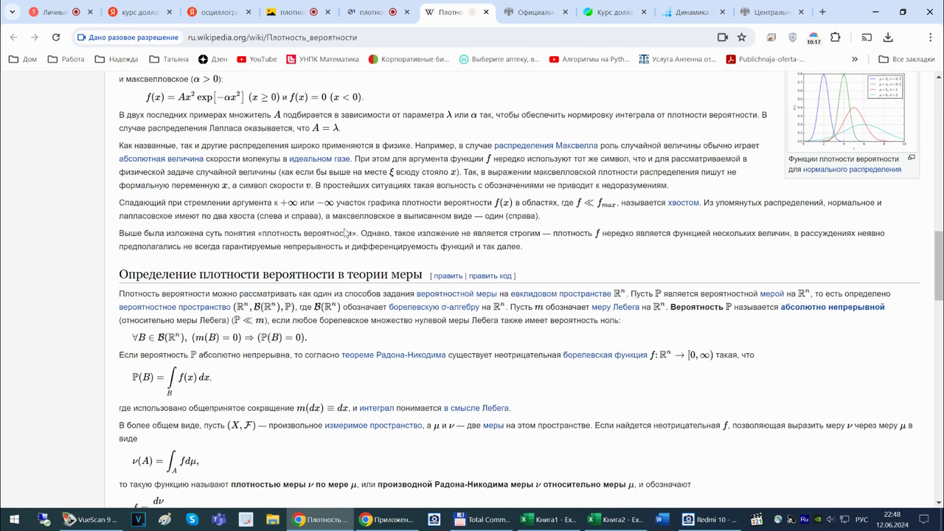
pyautogui.scroll(1, 346, 232)
pyautogui.scroll(-3, 346, 232)
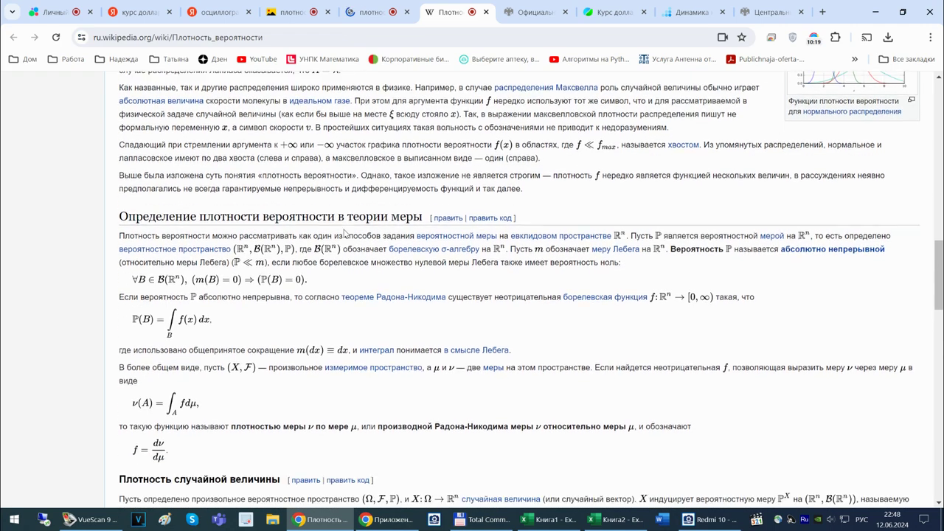
pyautogui.scroll(-5, 346, 231)
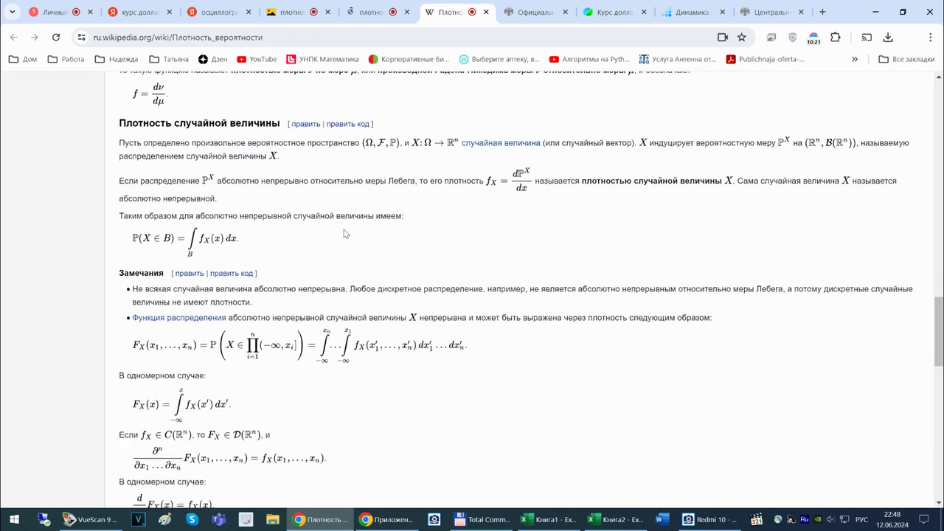
pyautogui.scroll(-5, 345, 233)
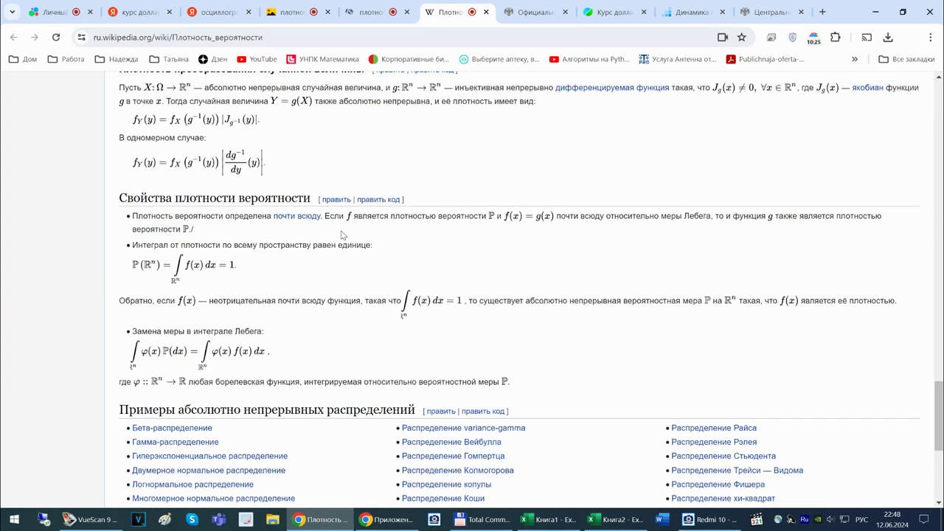
# Return to the article's introduction and reread the "Прикладное описание понятия" section with its integral formulas.
pyautogui.scroll(20, 346, 233)
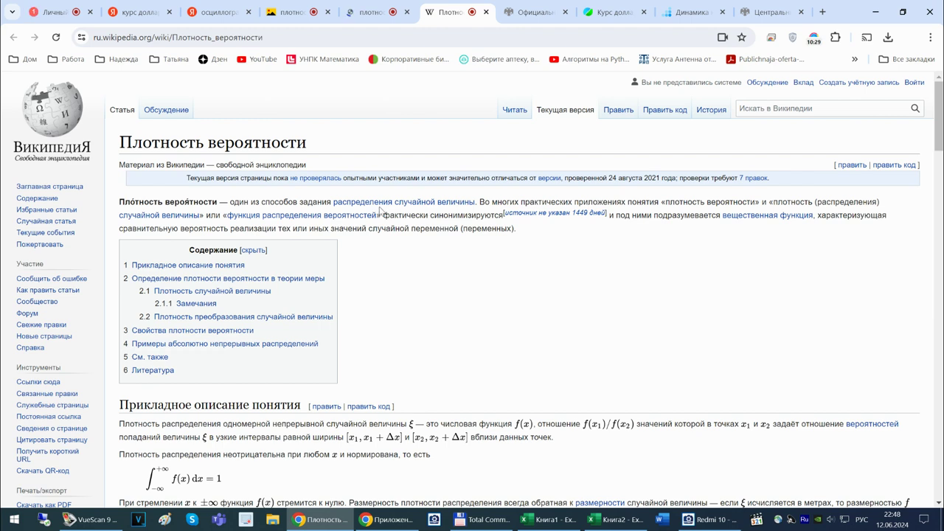
pyautogui.moveTo(364, 224)
pyautogui.scroll(-3, 484, 274)
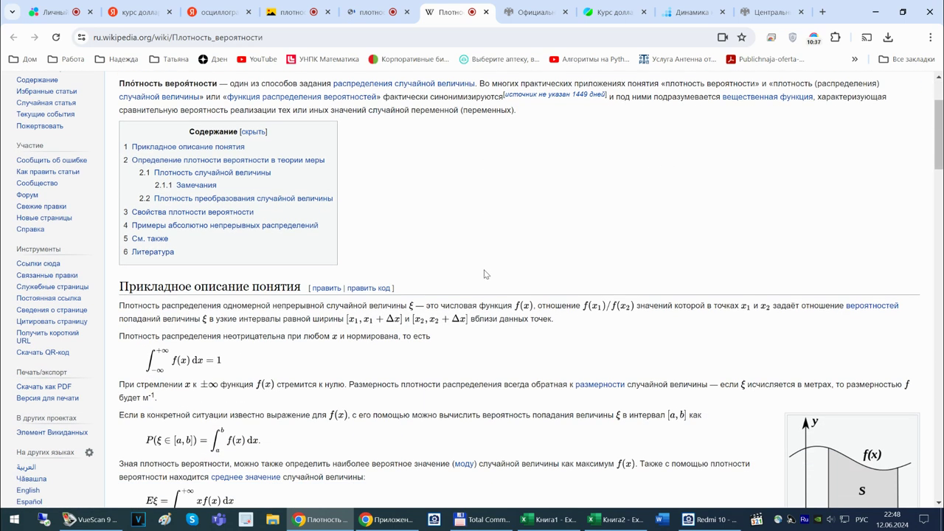
pyautogui.scroll(-1, 484, 274)
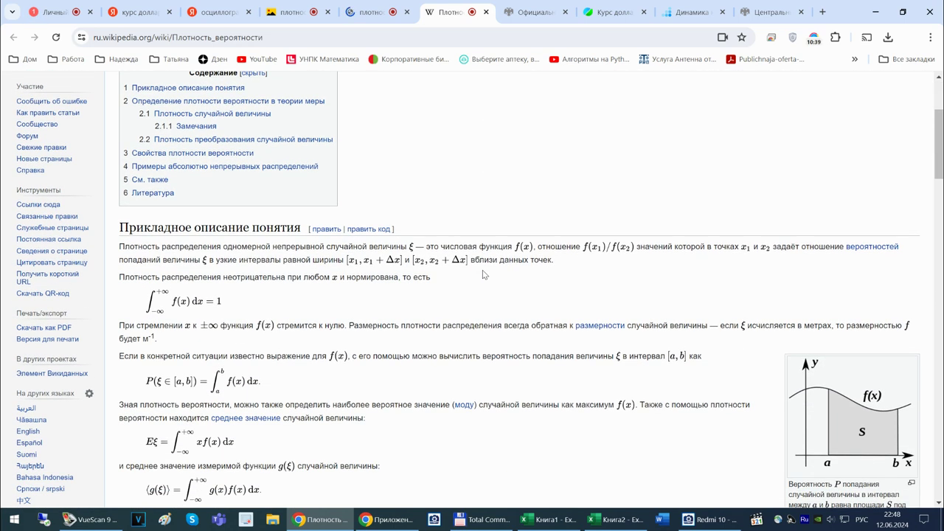
pyautogui.scroll(-1, 477, 275)
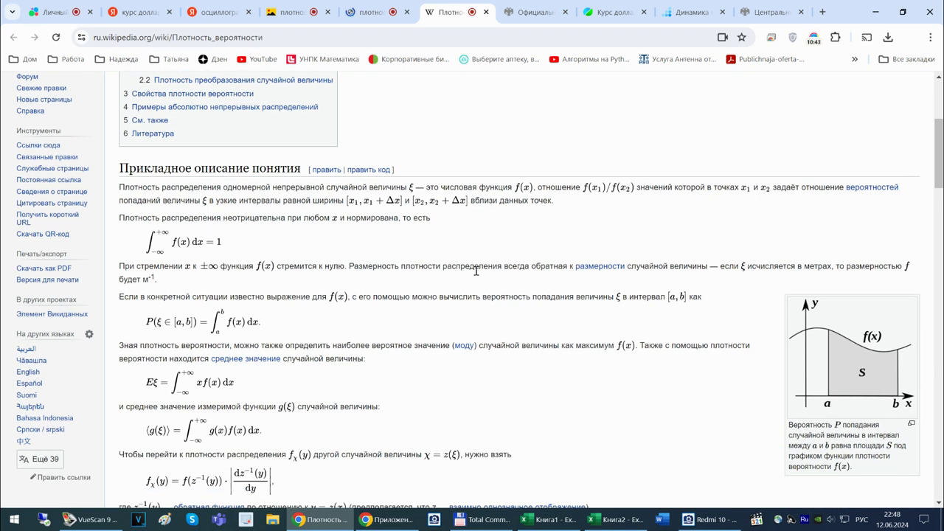
pyautogui.scroll(-1, 476, 273)
pyautogui.scroll(-1, 476, 275)
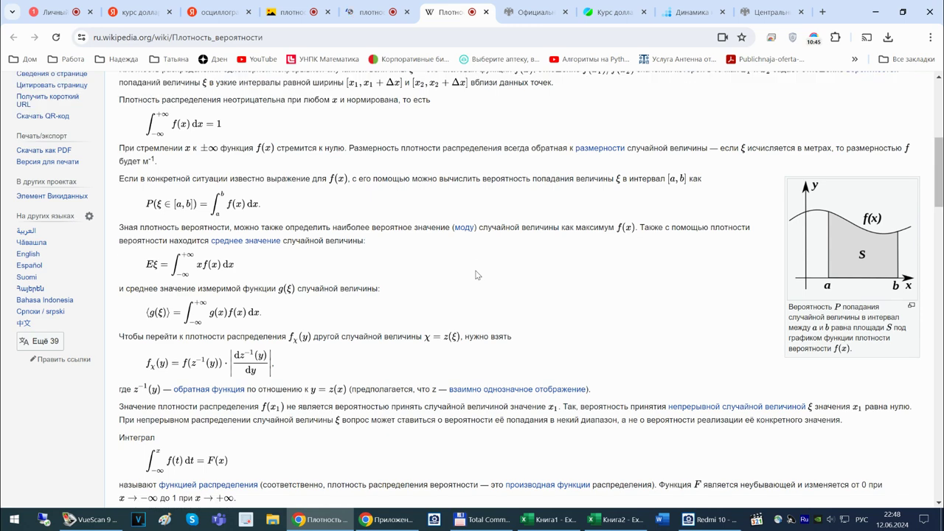
# Read the article's paragraph on the distribution function F and highlight its lower limit "от 0".
pyautogui.scroll(-3, 476, 275)
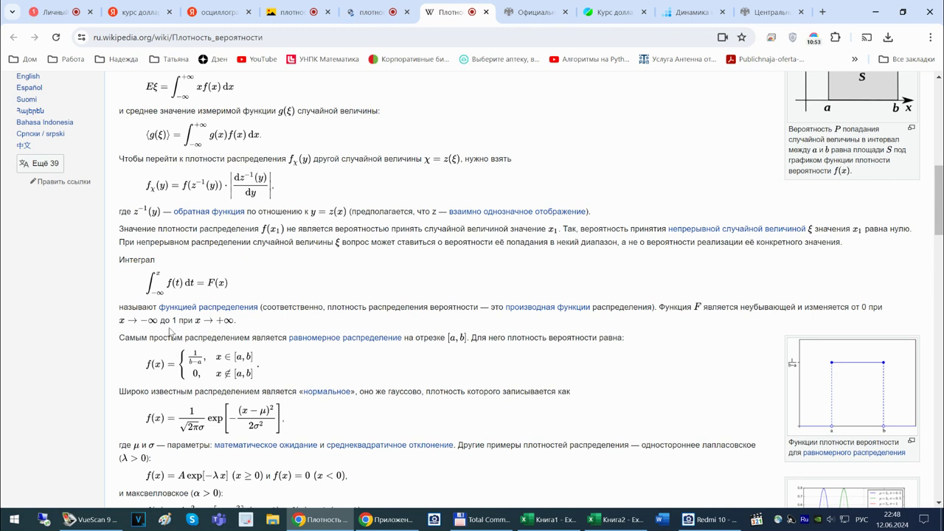
pyautogui.moveTo(183, 321); pyautogui.dragTo(161, 321)
pyautogui.click(848, 309)
pyautogui.moveTo(851, 307); pyautogui.dragTo(868, 306)
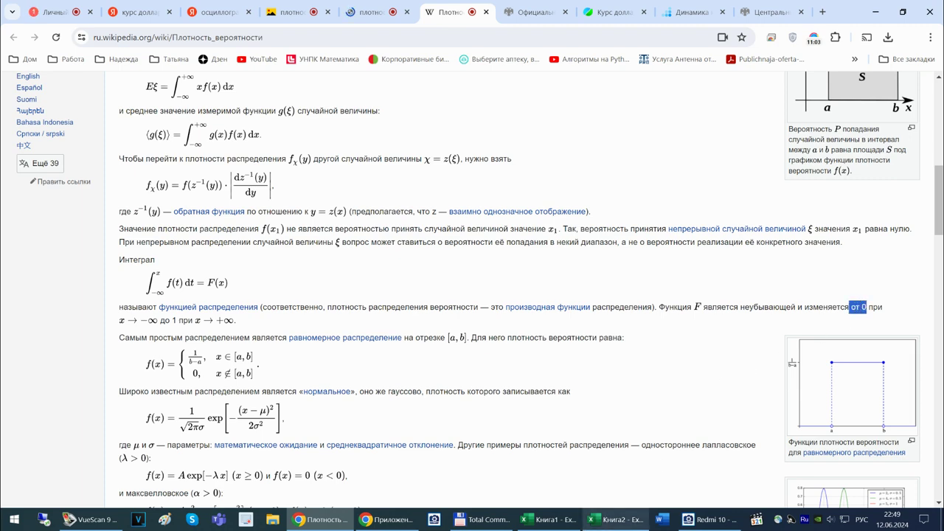
# Switch to the Excel workbook Книга1 and delete the histogram chart sheet Диаграмма2.
pyautogui.click(618, 520)
pyautogui.click(566, 520)
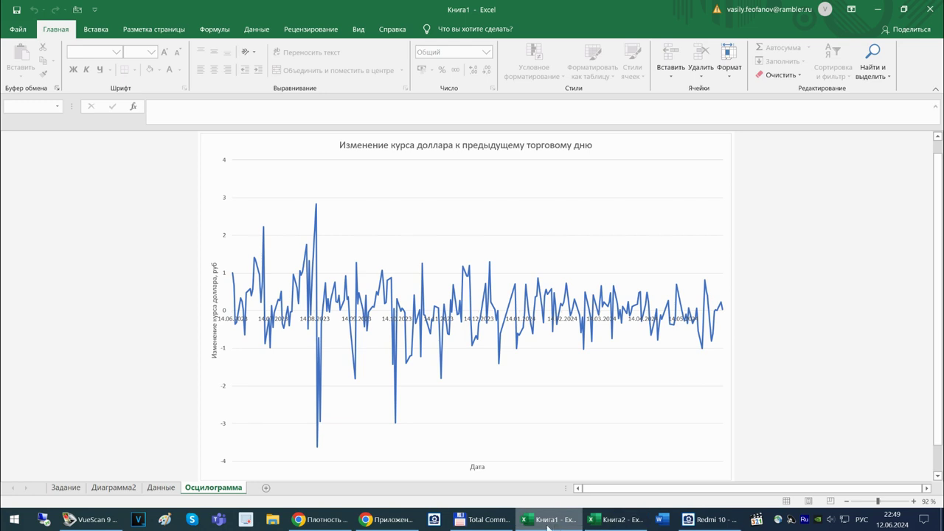
pyautogui.click(66, 487)
pyautogui.click(113, 487)
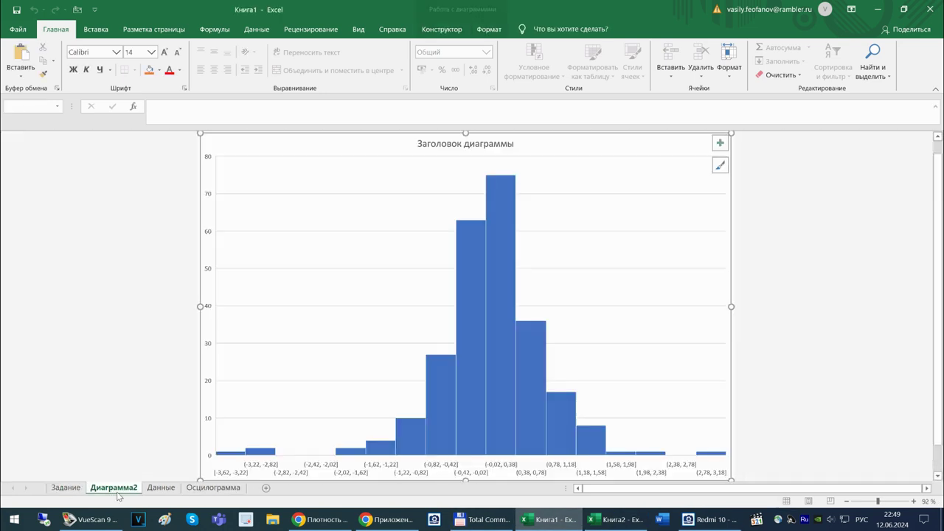
pyautogui.click(162, 488)
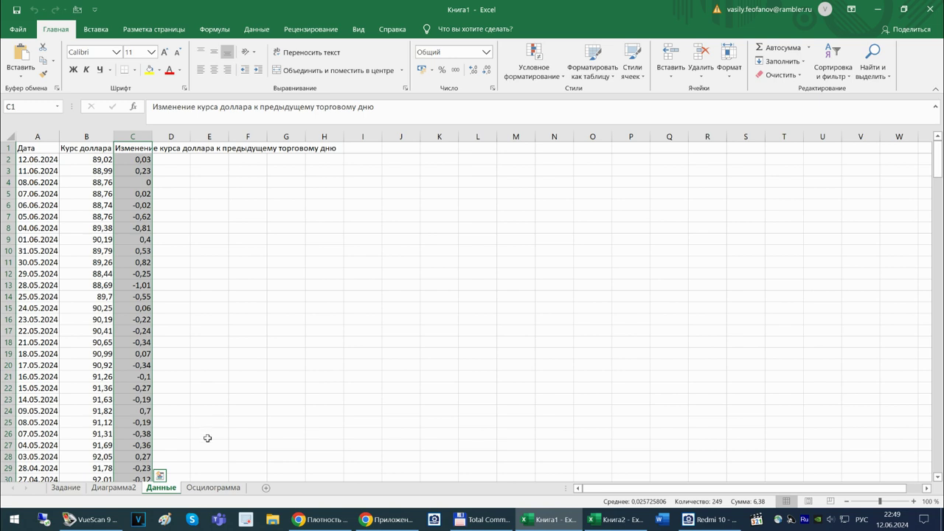
pyautogui.click(130, 491)
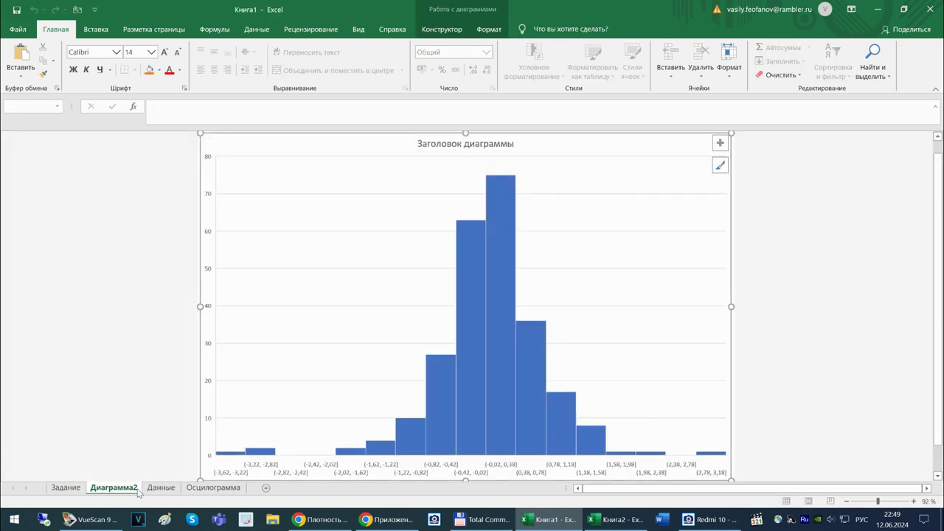
pyautogui.rightClick(138, 493)
pyautogui.click(148, 363)
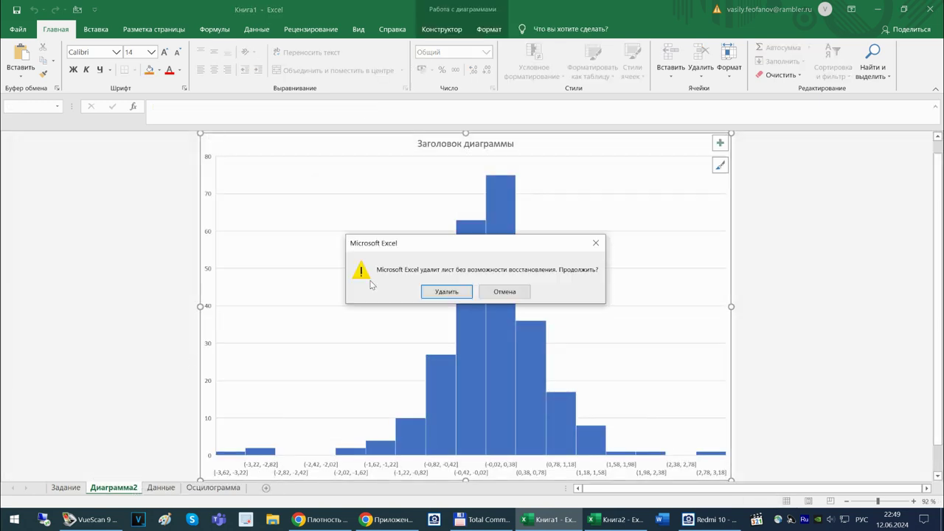
pyautogui.click(446, 291)
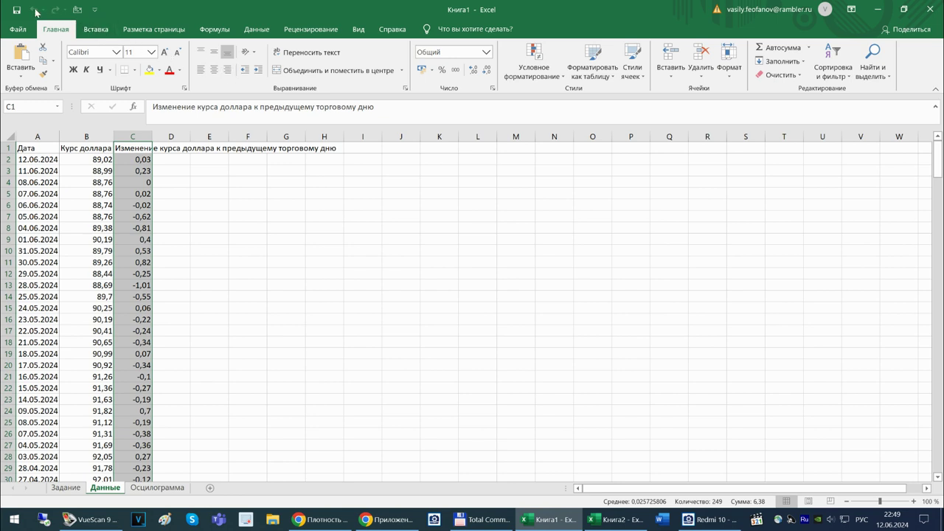
# Try a recommended Pareto chart of the dollar rate changes in column C and delete it from the data sheet.
pyautogui.click(96, 31)
pyautogui.click(325, 78)
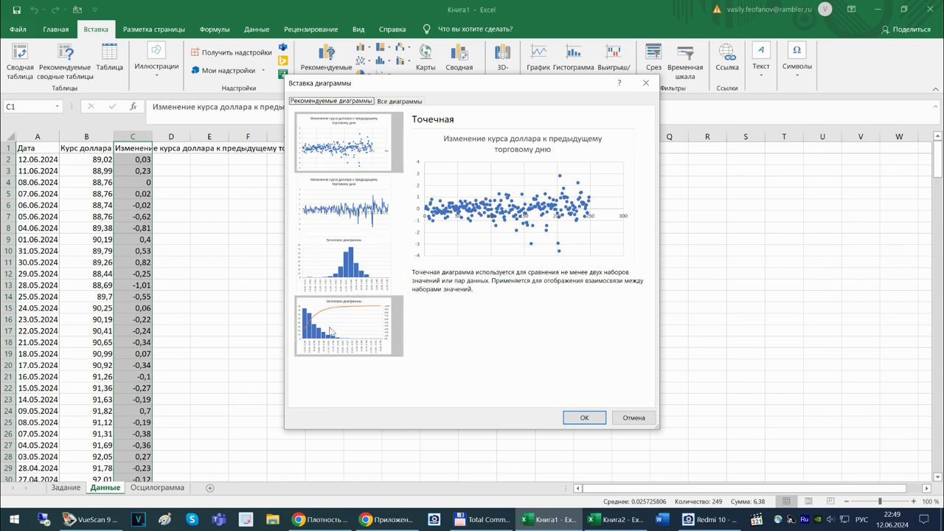
pyautogui.click(331, 332)
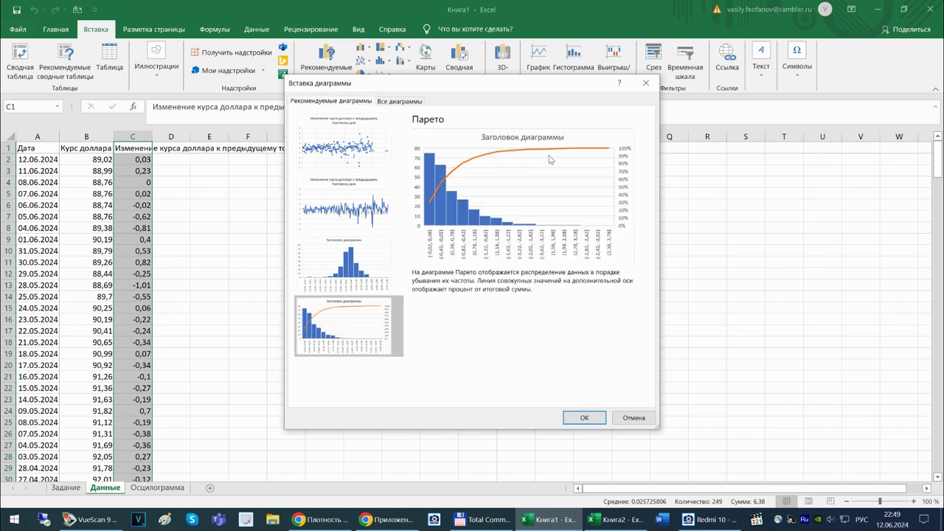
pyautogui.click(587, 419)
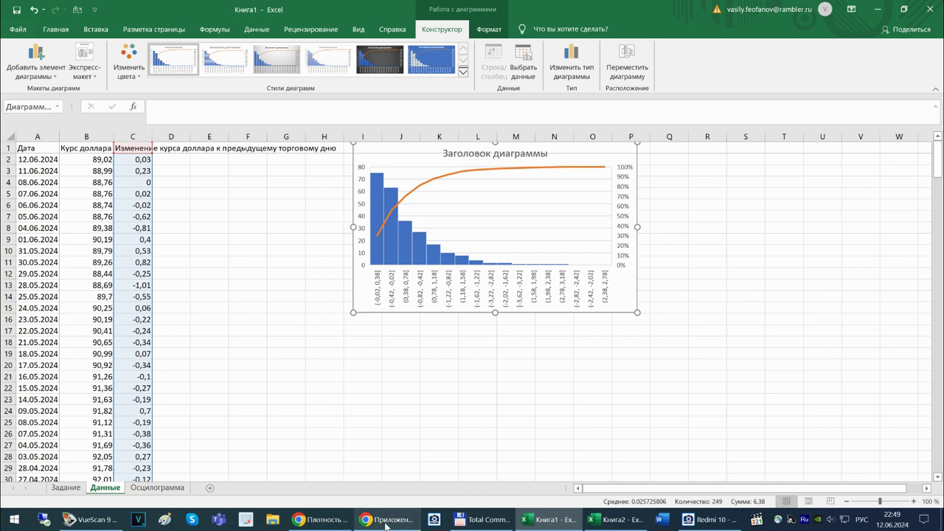
pyautogui.moveTo(387, 525)
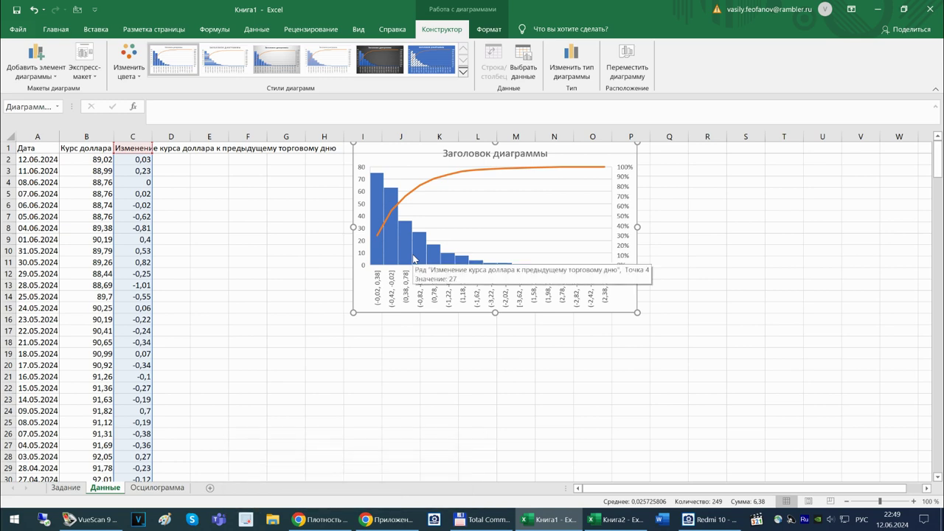
pyautogui.press('Delete')
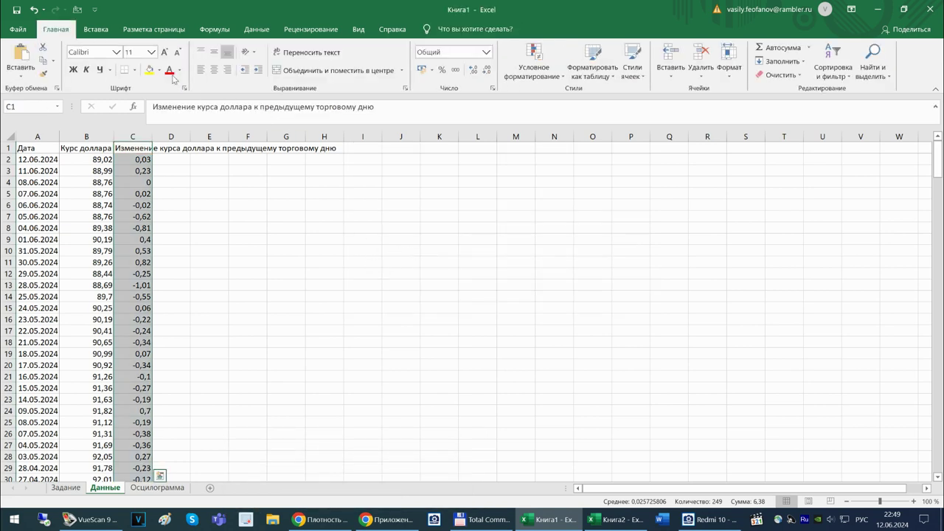
# Preview the recommended histogram of the rate changes, check it against the Wikipedia density examples in Chrome, and cancel the chart insertion in Excel.
pyautogui.click(94, 29)
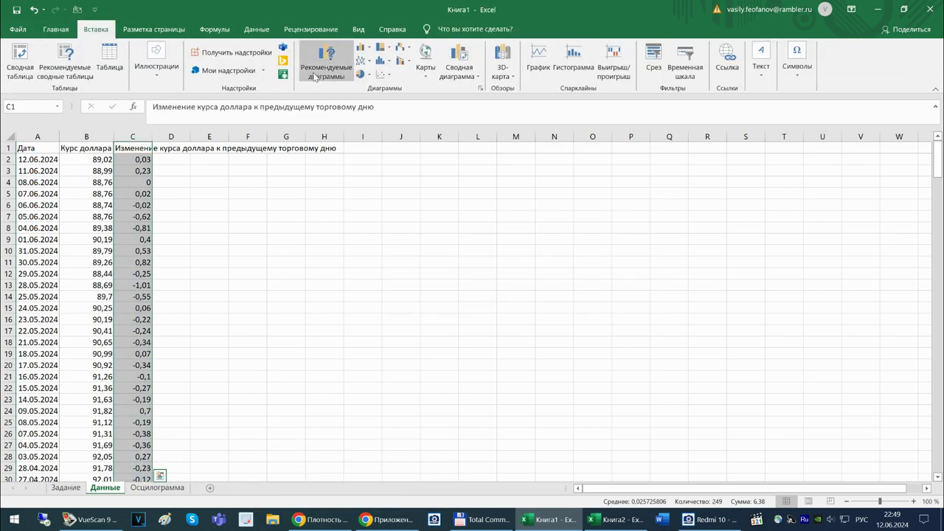
pyautogui.click(326, 71)
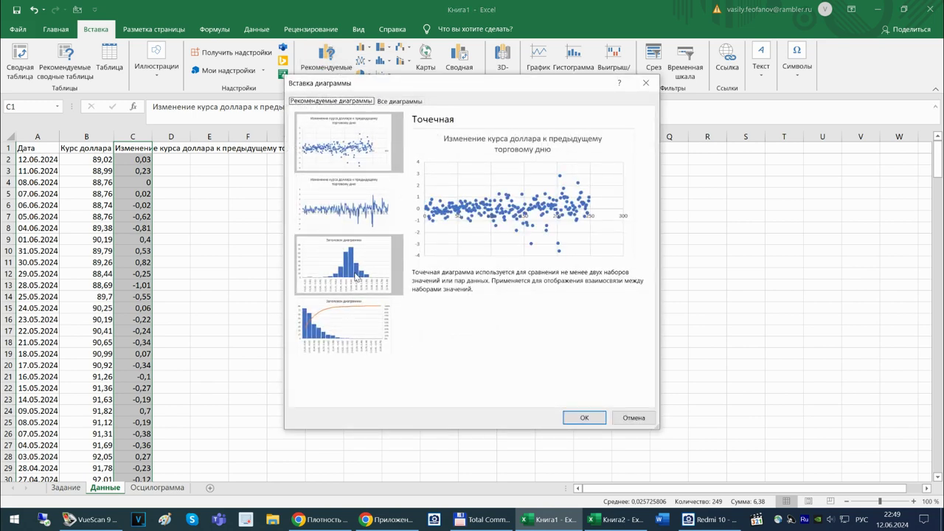
pyautogui.click(356, 275)
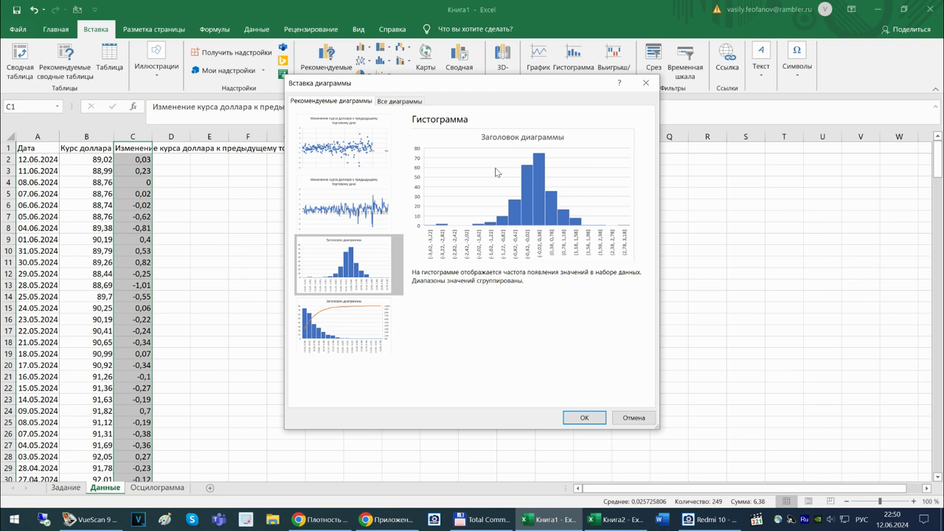
pyautogui.click(343, 520)
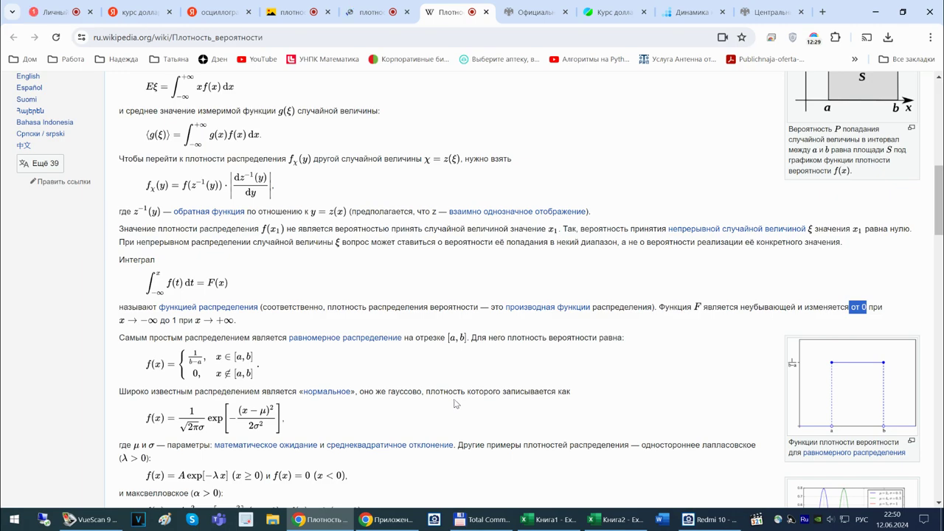
pyautogui.scroll(-6, 471, 436)
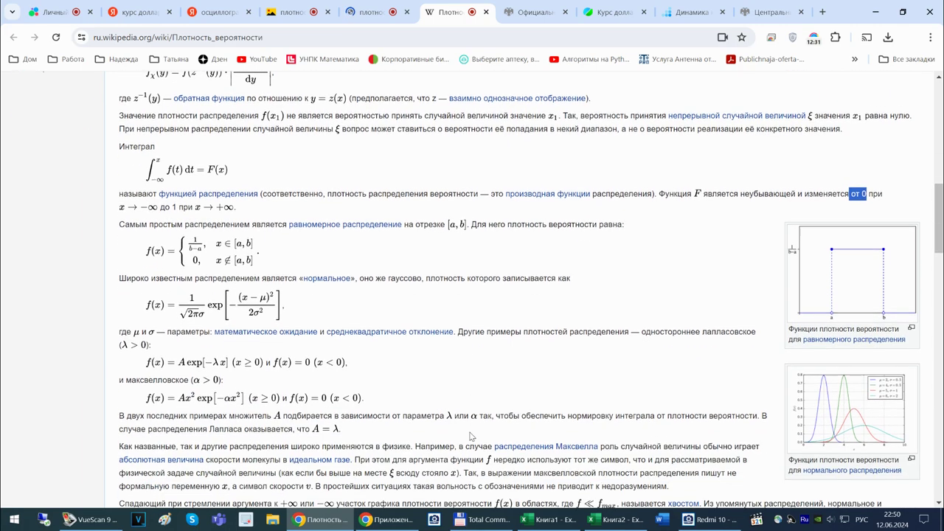
pyautogui.scroll(4, 464, 472)
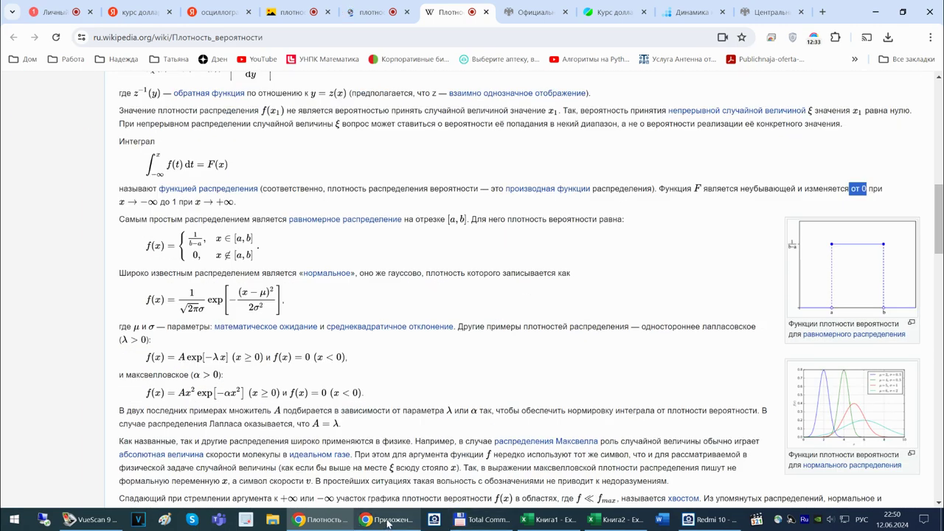
pyautogui.click(599, 520)
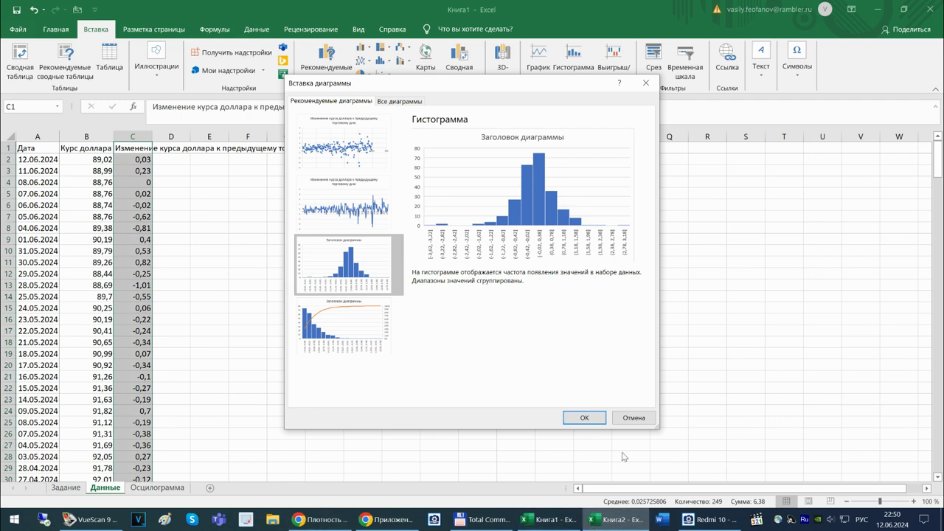
pyautogui.click(635, 418)
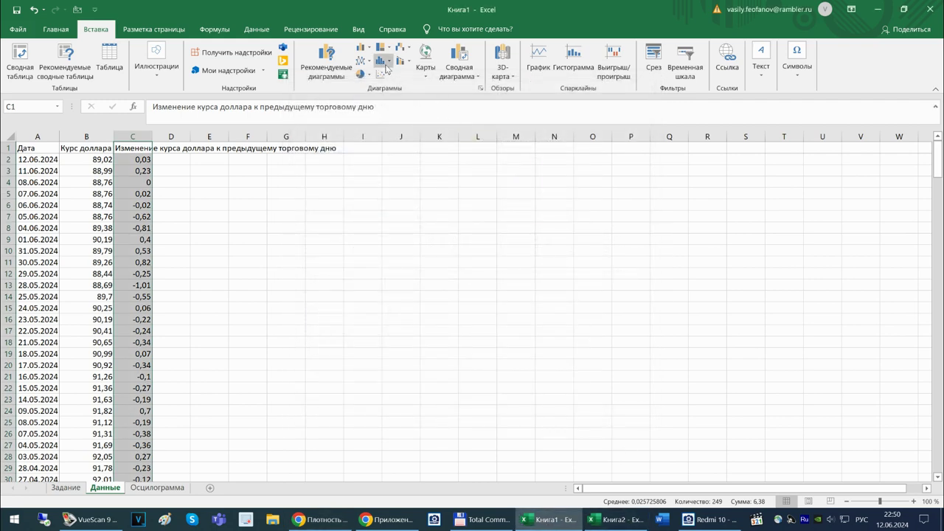
# Browse the statistical and pie chart types and insert the recommended histogram of the rate changes in column C.
pyautogui.click(390, 63)
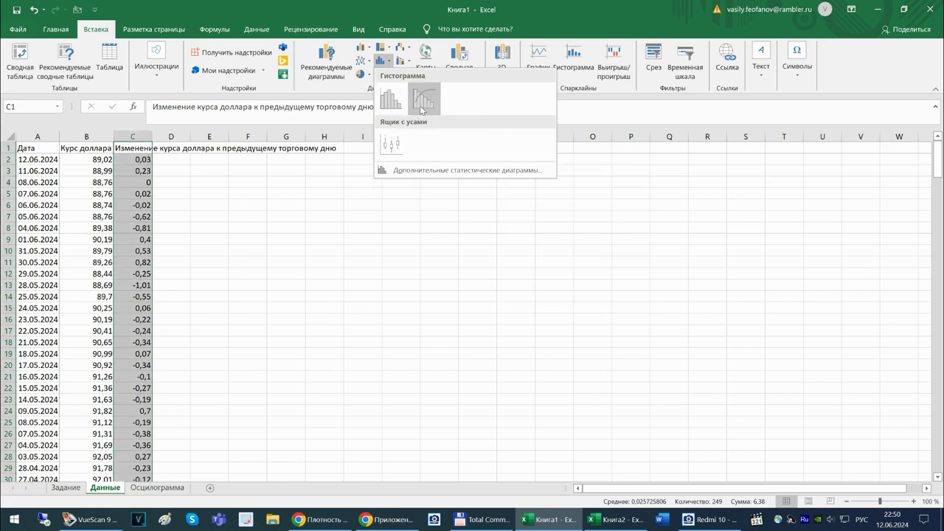
pyautogui.click(369, 76)
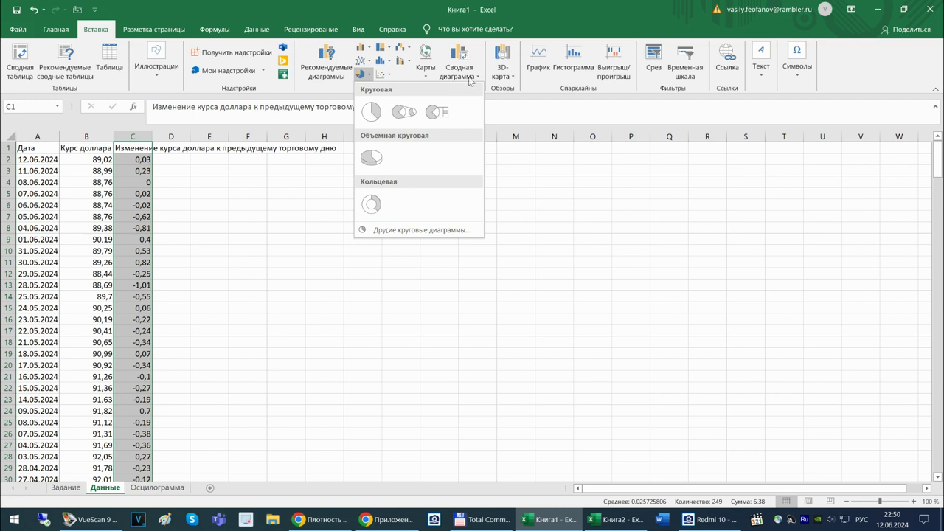
pyautogui.click(332, 91)
pyautogui.click(481, 90)
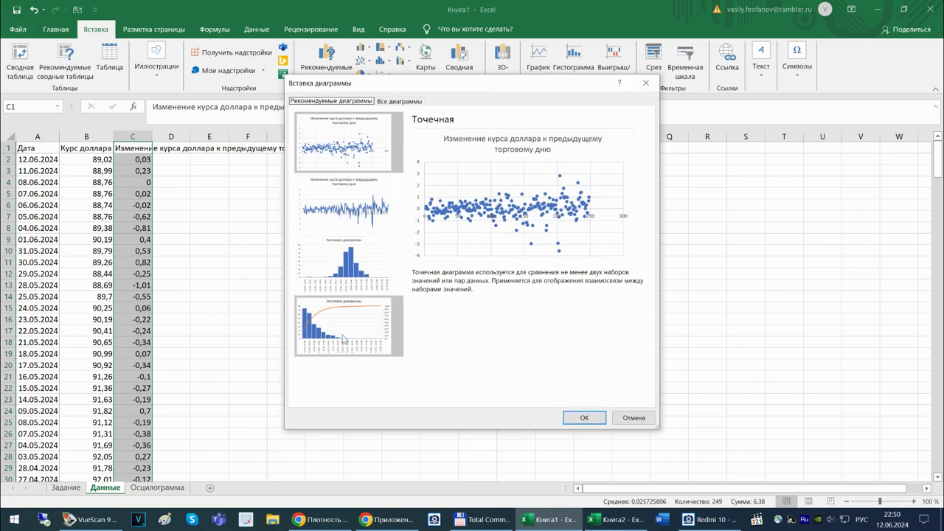
pyautogui.click(359, 280)
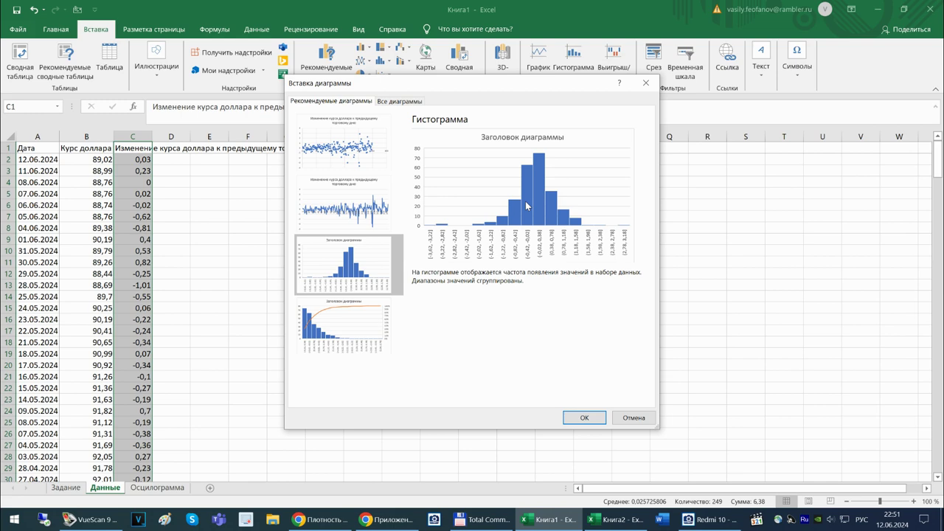
pyautogui.click(575, 418)
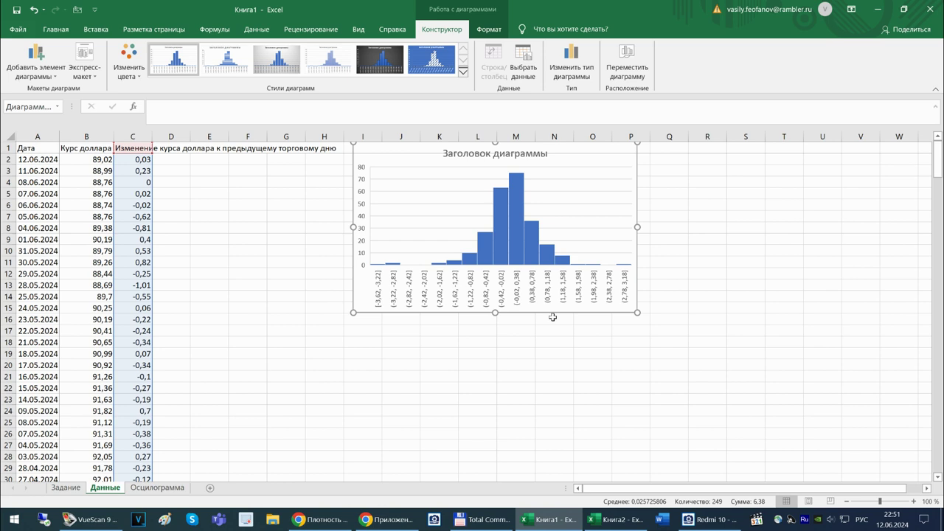
# Move the histogram from the Данные sheet to a separate chart sheet.
pyautogui.rightClick(603, 147)
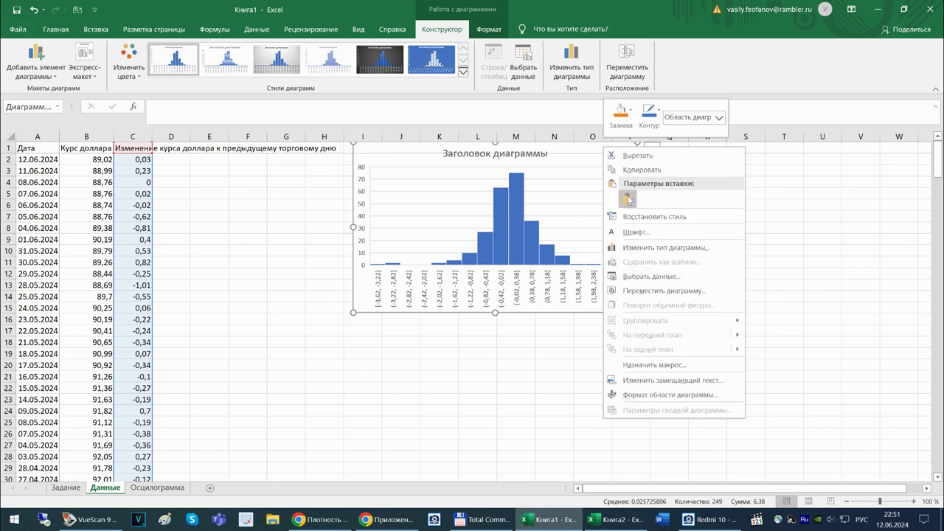
pyautogui.click(650, 296)
pyautogui.click(555, 271)
pyautogui.click(712, 338)
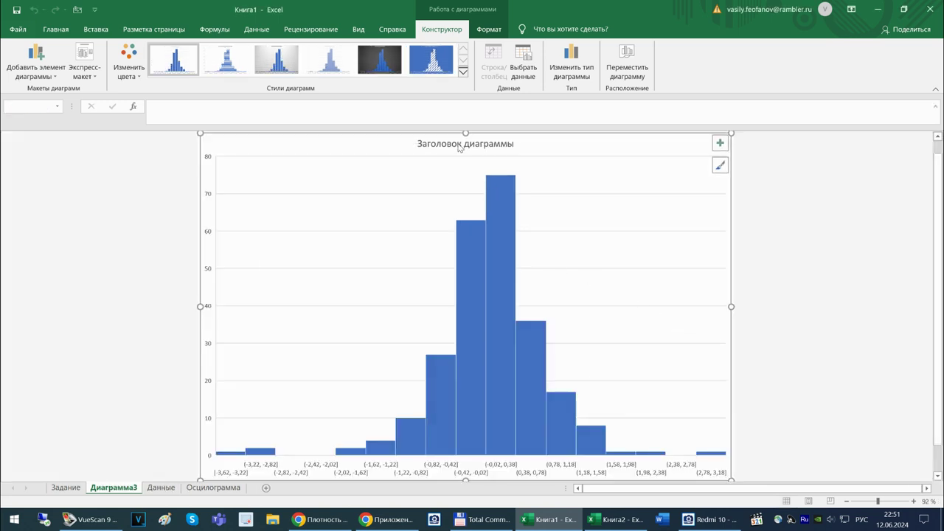
# Replace the histogram's placeholder title with "Распределение".
pyautogui.click(458, 146)
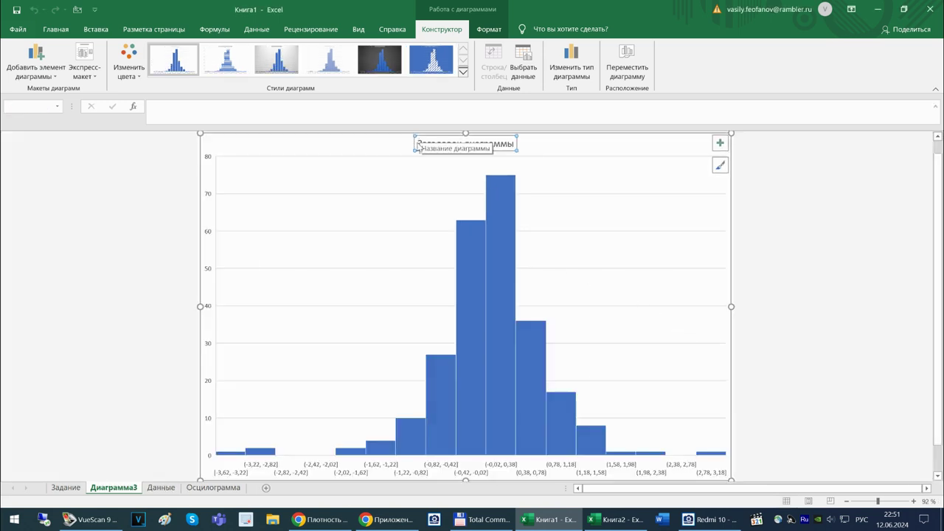
pyautogui.click(419, 143)
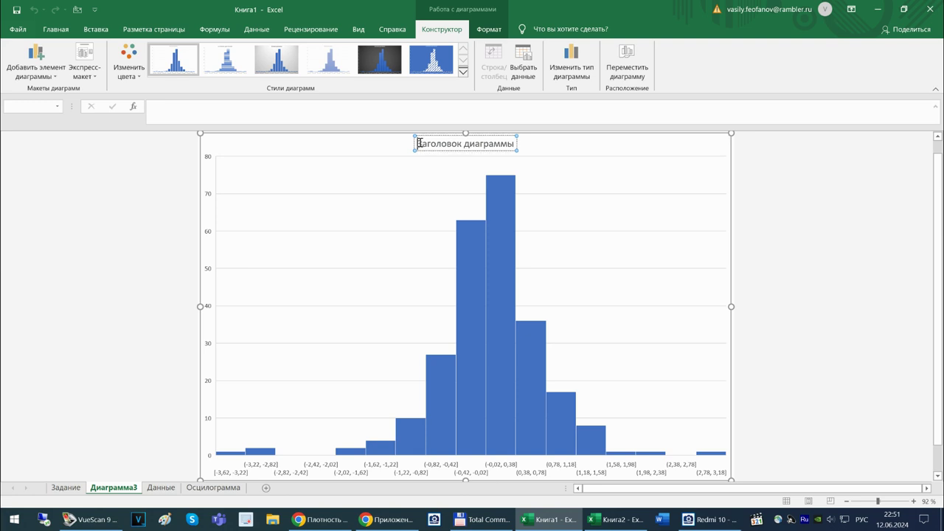
pyautogui.keyDown('shift'); pyautogui.click(495, 150); pyautogui.keyUp('shift')
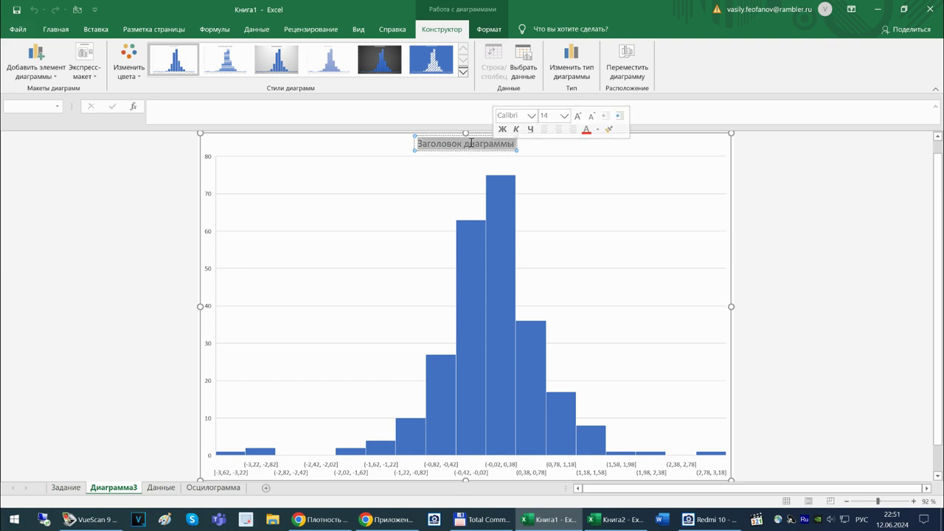
pyautogui.write('Распре')
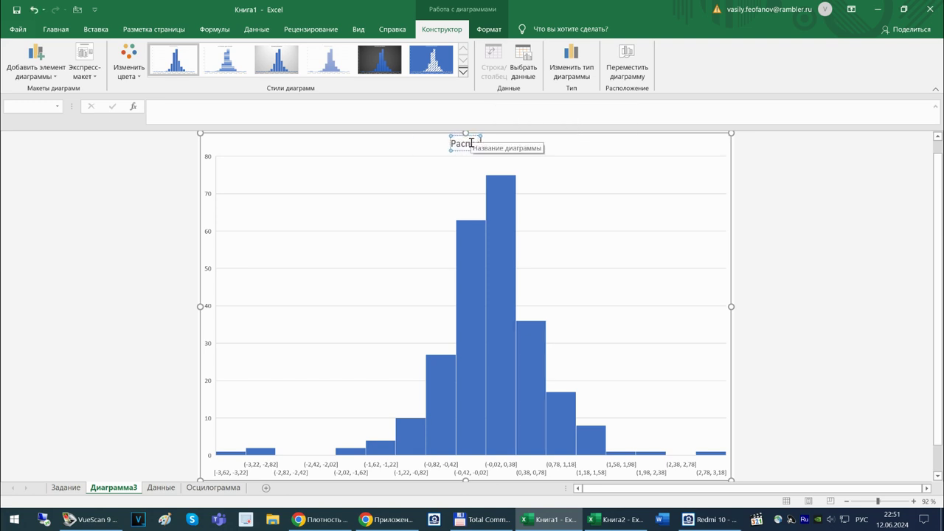
pyautogui.write('деление')
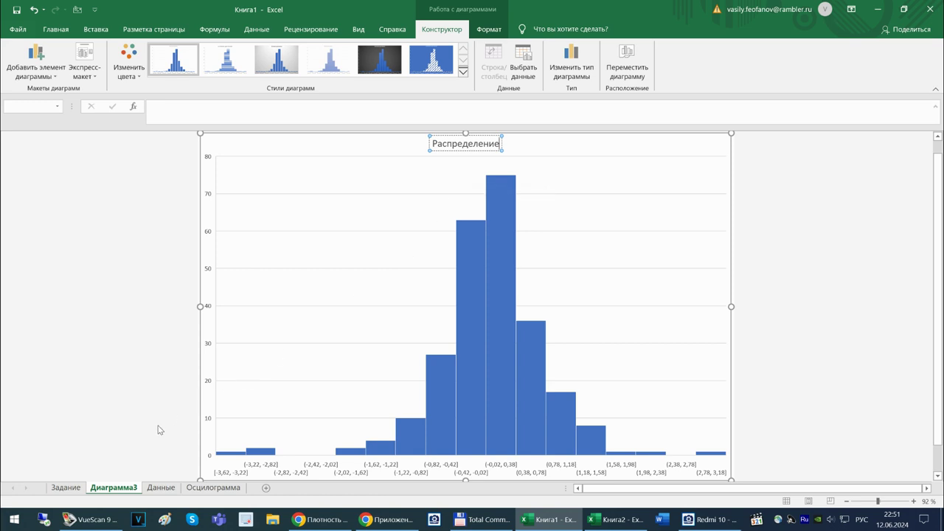
# Copy the full heading text of cell C1 on the Данные sheet.
pyautogui.click(65, 489)
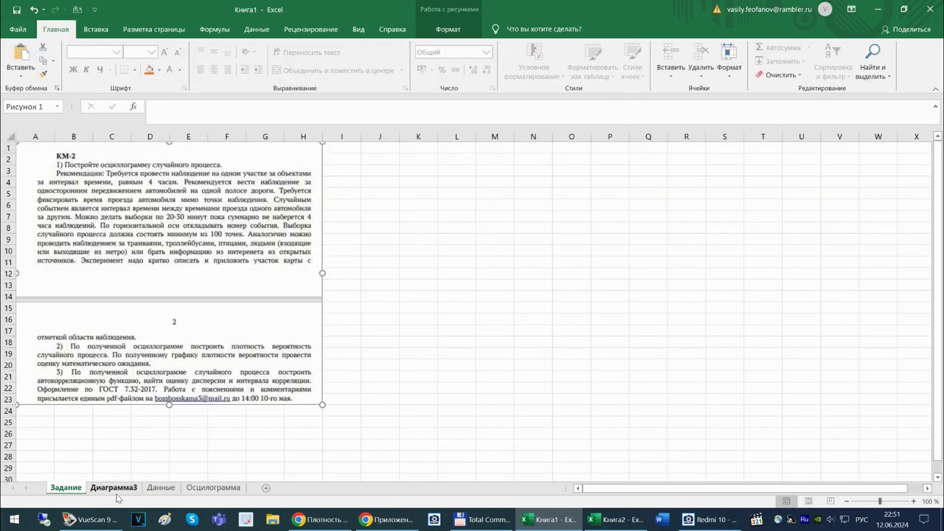
pyautogui.click(166, 489)
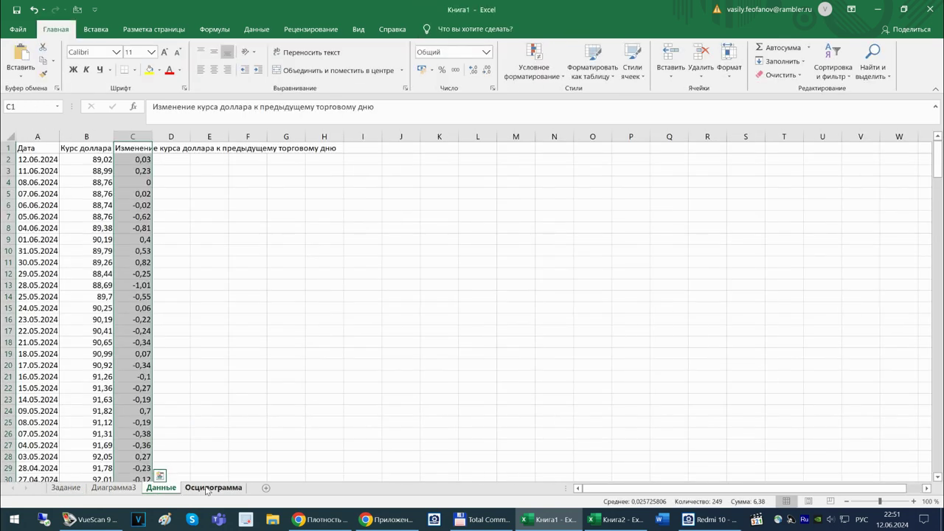
pyautogui.click(140, 149)
pyautogui.moveTo(393, 107); pyautogui.dragTo(151, 108)
pyautogui.hotkey('ctrl', 'c')
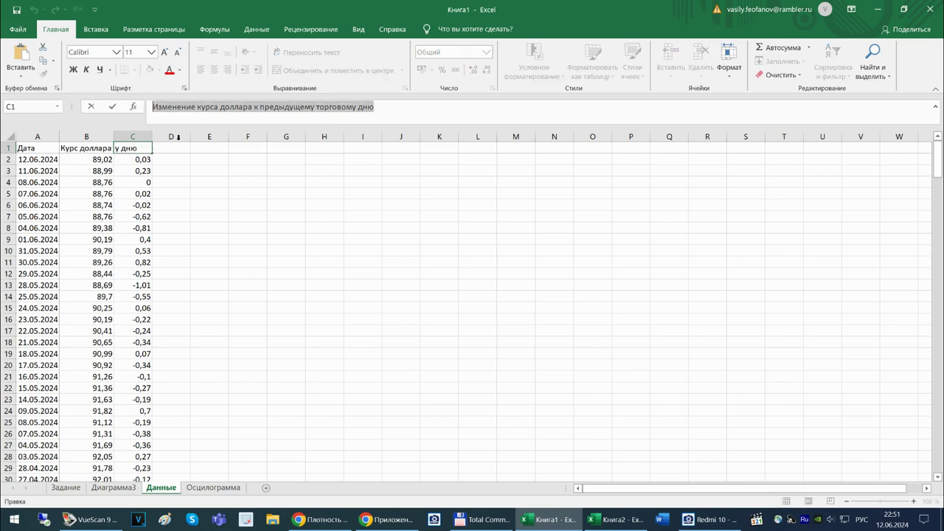
# Append the copied heading to the histogram title, making it "Распределение изменение курса доллара к предыдущему торговому дню".
pyautogui.click(113, 488)
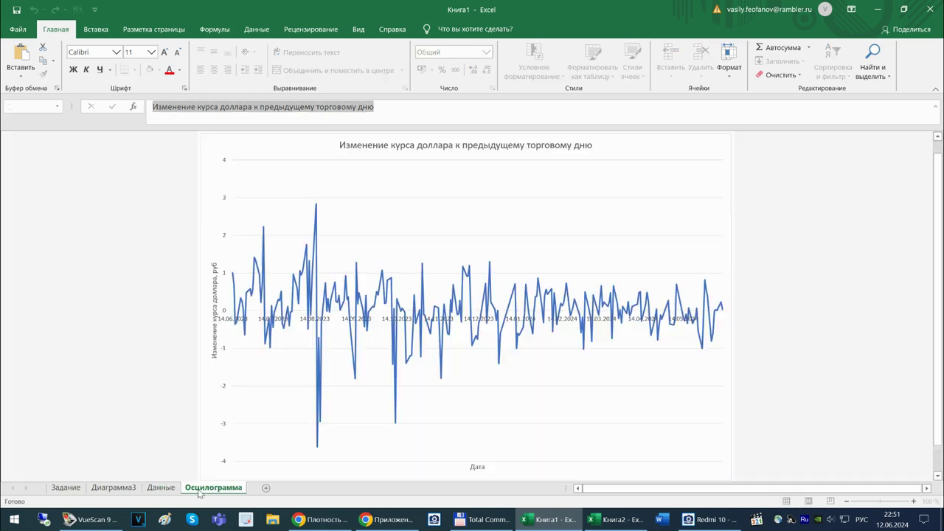
pyautogui.click(66, 488)
pyautogui.click(112, 487)
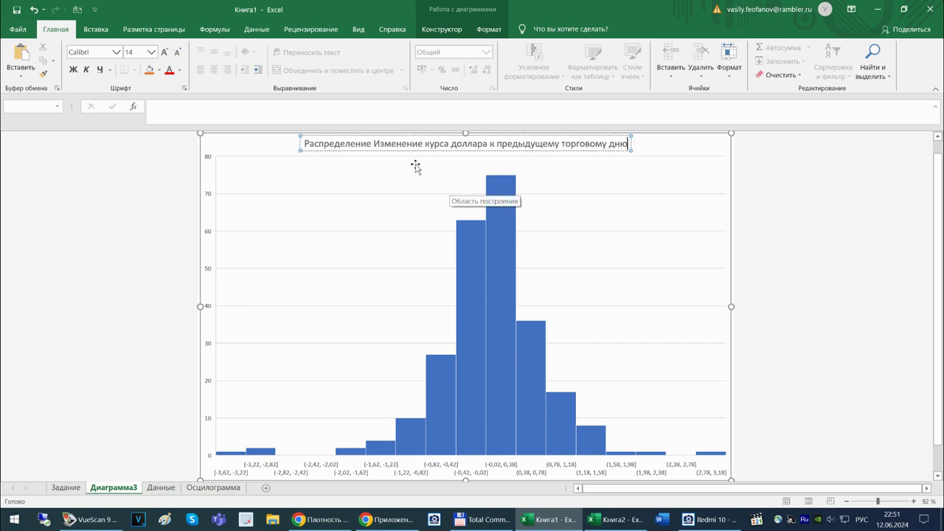
pyautogui.click(380, 143)
pyautogui.press('BackSpace')
pyautogui.write('и')
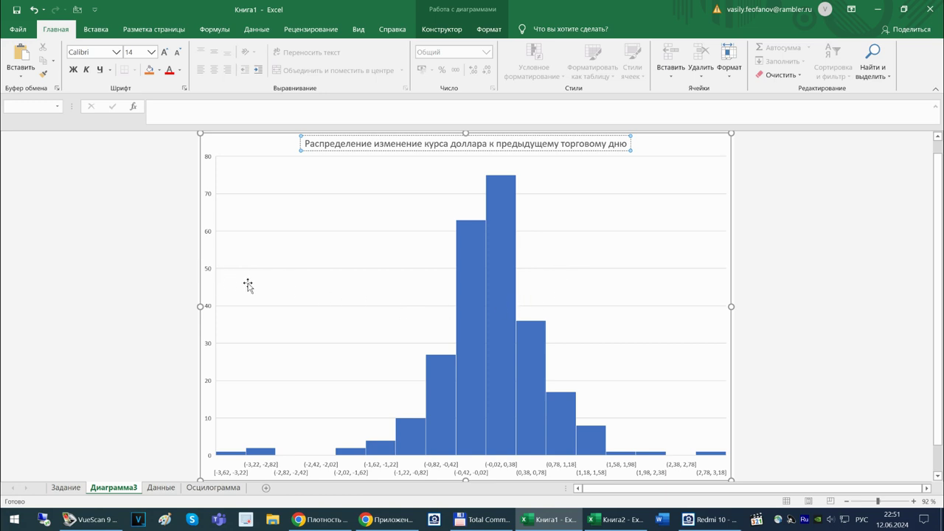
# Add axis titles to the histogram and name the horizontal axis "Изменение курса доллара к предыдущему торговому дню".
pyautogui.click(685, 160)
pyautogui.click(719, 143)
pyautogui.click(747, 174)
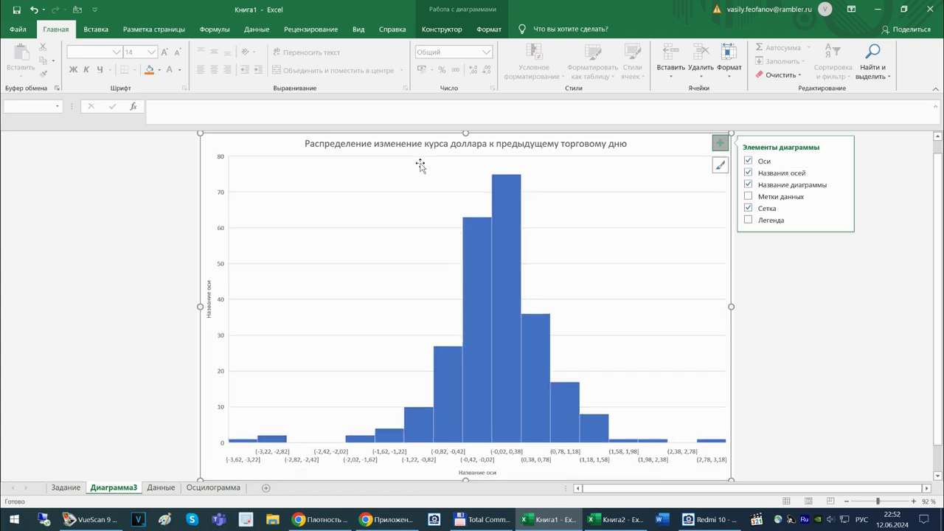
pyautogui.click(401, 148)
pyautogui.moveTo(386, 144); pyautogui.dragTo(489, 145)
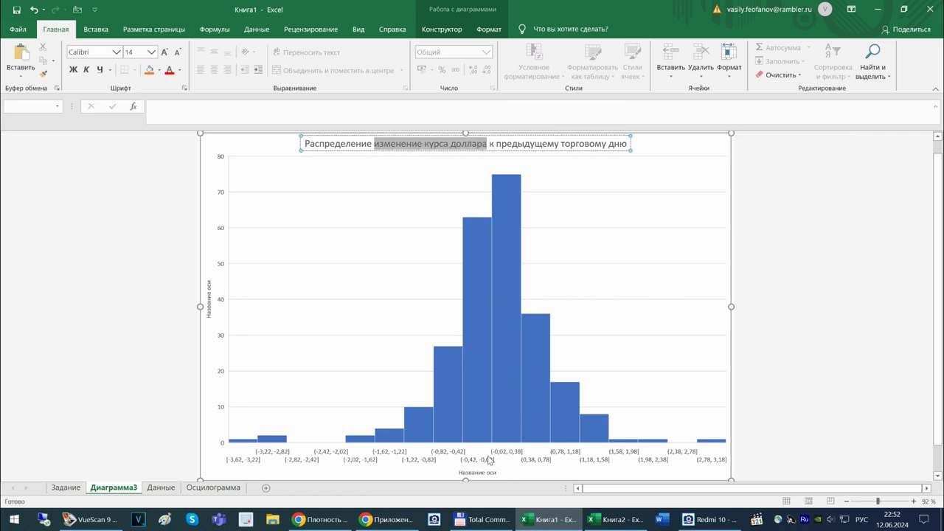
pyautogui.click(466, 472)
pyautogui.moveTo(458, 472); pyautogui.dragTo(500, 470)
pyautogui.hotkey('ctrl', 'v')
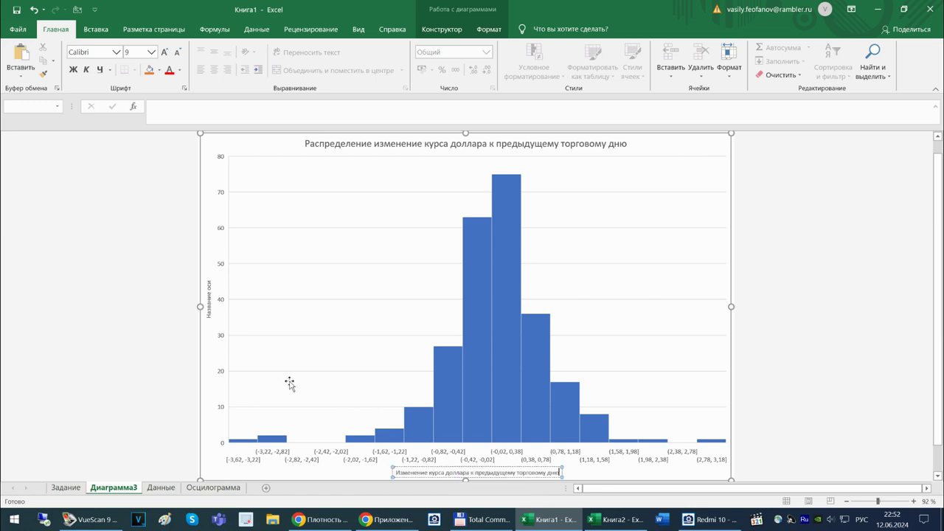
# Replace the vertical axis placeholder title with "Количество случаев в выборке".
pyautogui.click(210, 303)
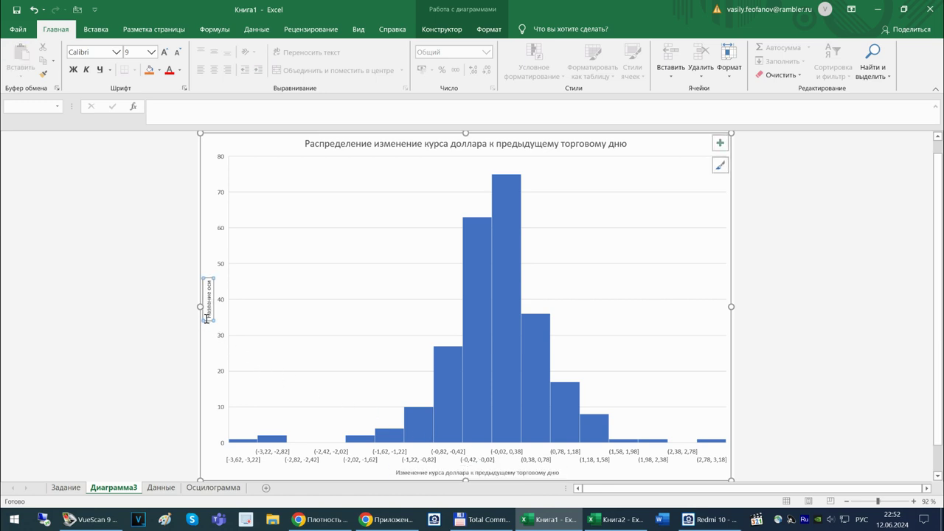
pyautogui.click(207, 317)
pyautogui.press('Delete')
pyautogui.press('Delete')
pyautogui.press('Delete')
pyautogui.press('Delete')
pyautogui.press('Delete')
pyautogui.press('Delete')
pyautogui.press('Delete')
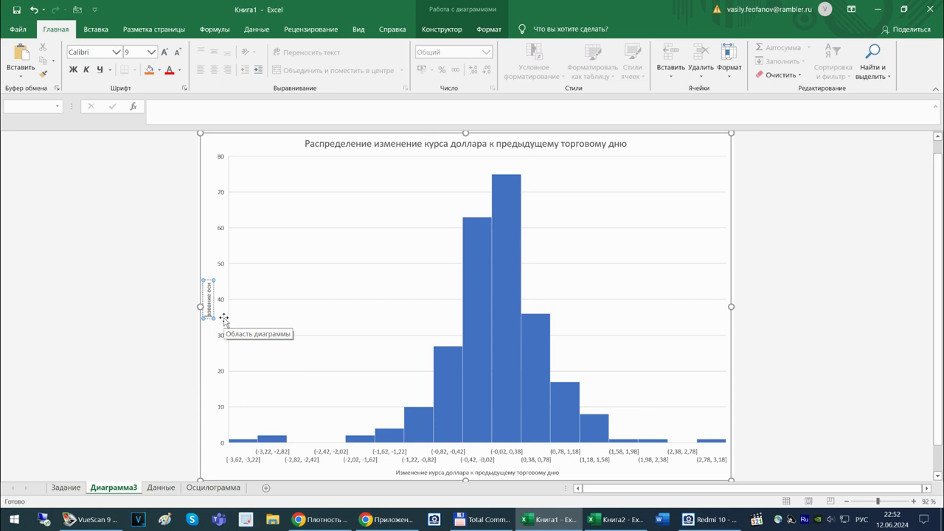
pyautogui.press('Delete')
pyautogui.press('Delete')
pyautogui.press('Delete')
pyautogui.press('Delete')
pyautogui.press('Delete')
pyautogui.write('Количество сд')
pyautogui.write('учаев в выборке')
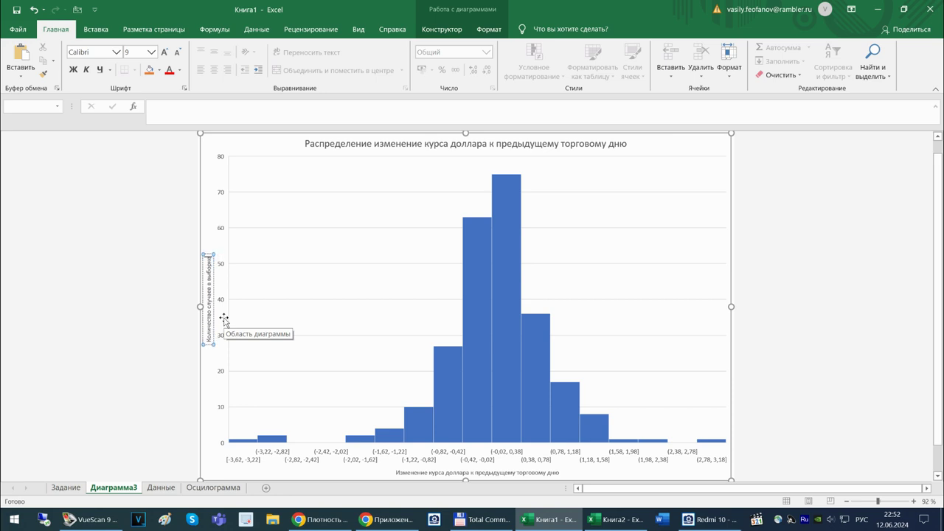
pyautogui.click(797, 420)
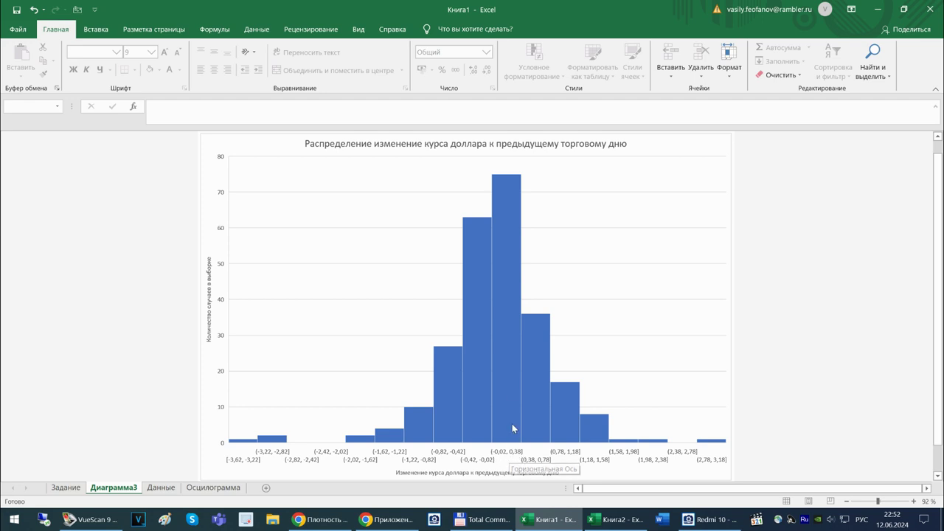
# Examine the histogram's tallest columns and review the assignment and data sheets.
pyautogui.click(513, 179)
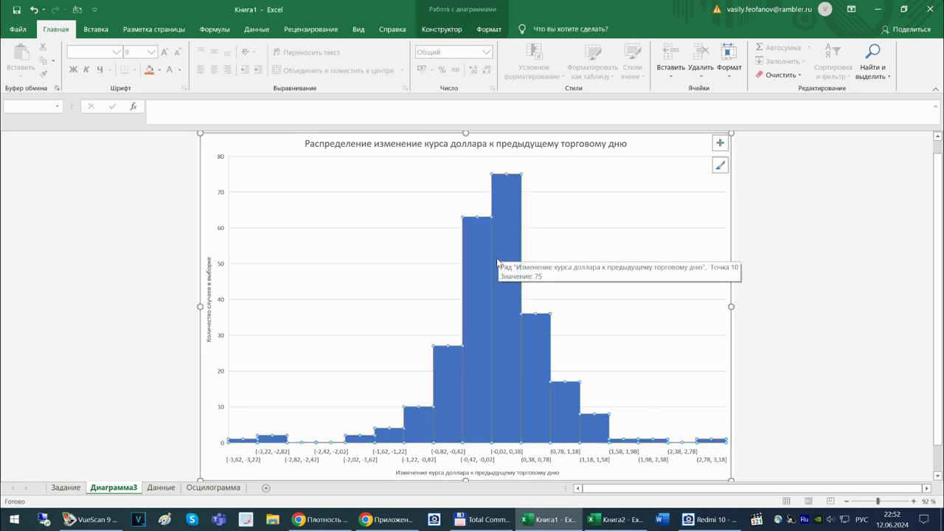
pyautogui.moveTo(474, 286)
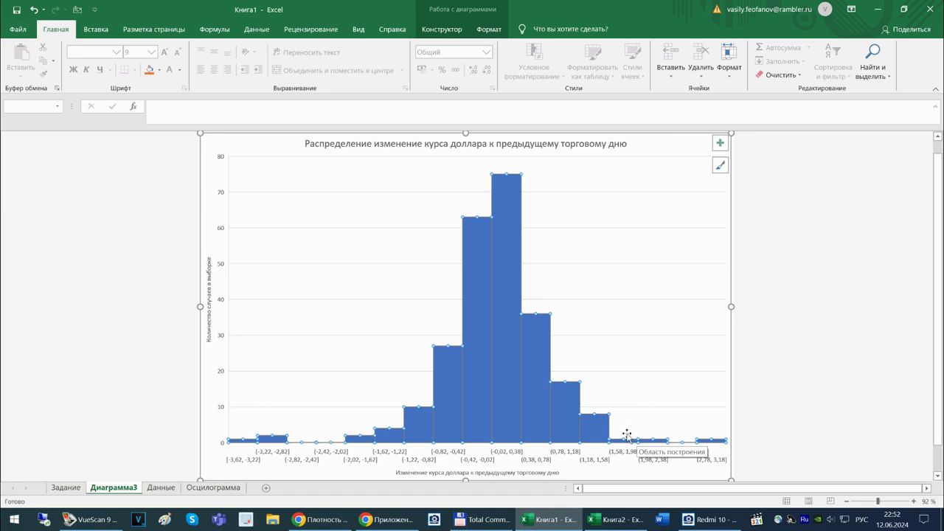
pyautogui.click(66, 487)
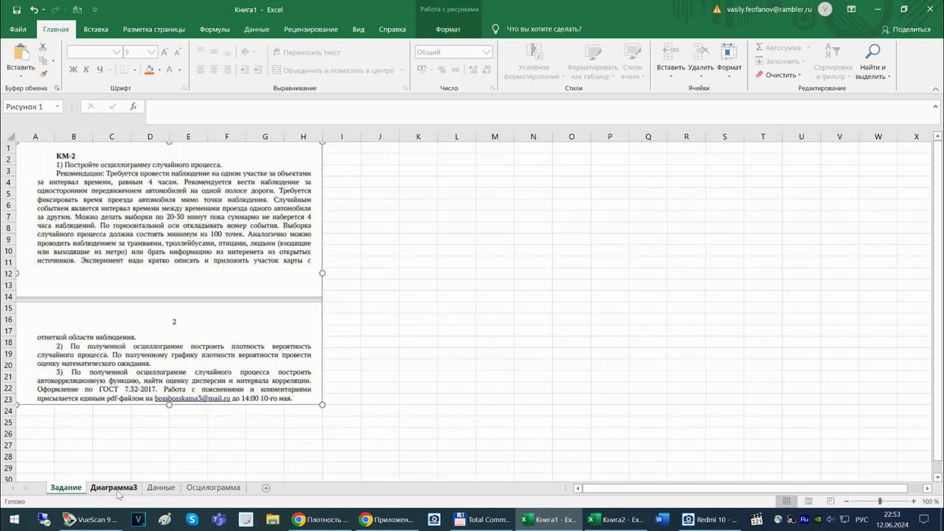
pyautogui.click(135, 489)
pyautogui.click(174, 492)
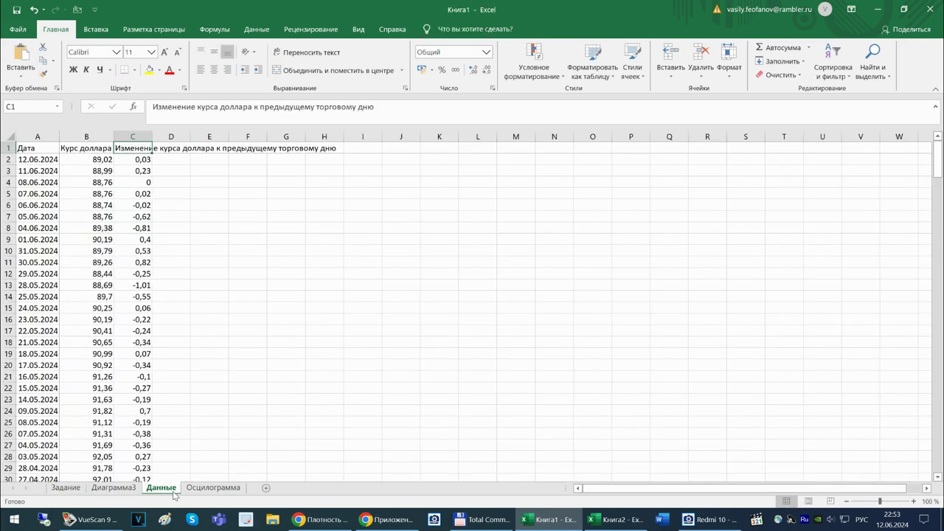
pyautogui.click(111, 489)
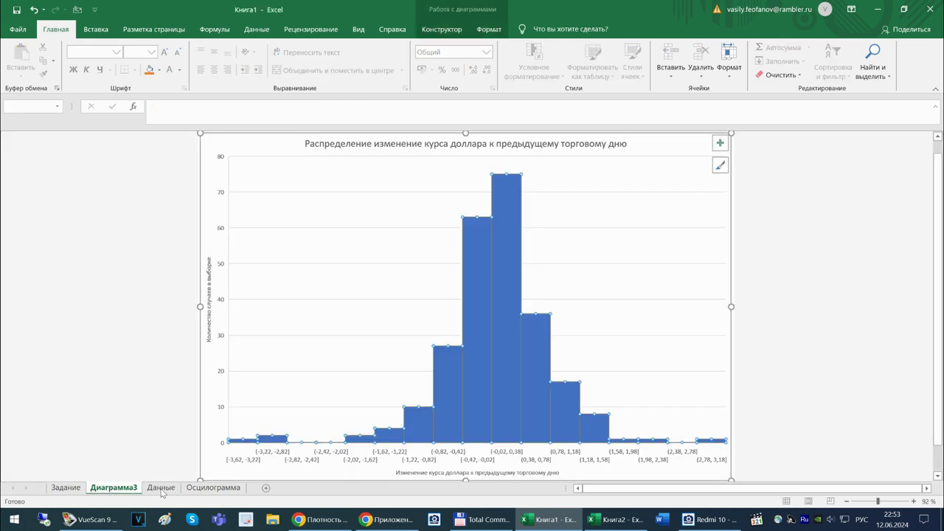
# Move the histogram's chart sheet after the Осцилограмма sheet and rename it "Распределение".
pyautogui.moveTo(249, 481); pyautogui.dragTo(231, 494)
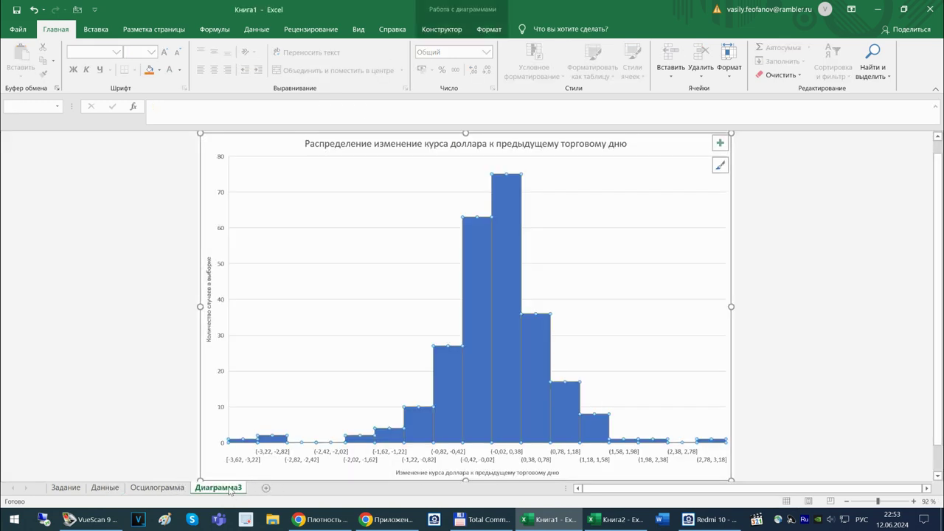
pyautogui.doubleClick(231, 490)
pyautogui.write('Распределение')
pyautogui.press('Return')
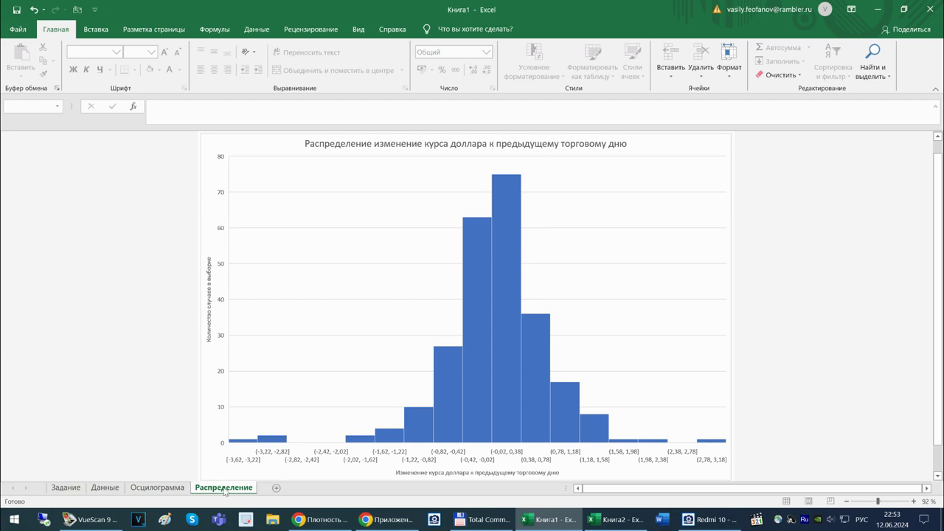
# Review the probability density formulas in the Wikipedia article in Chrome and return to the histogram in the Книга1 workbook.
pyautogui.click(321, 523)
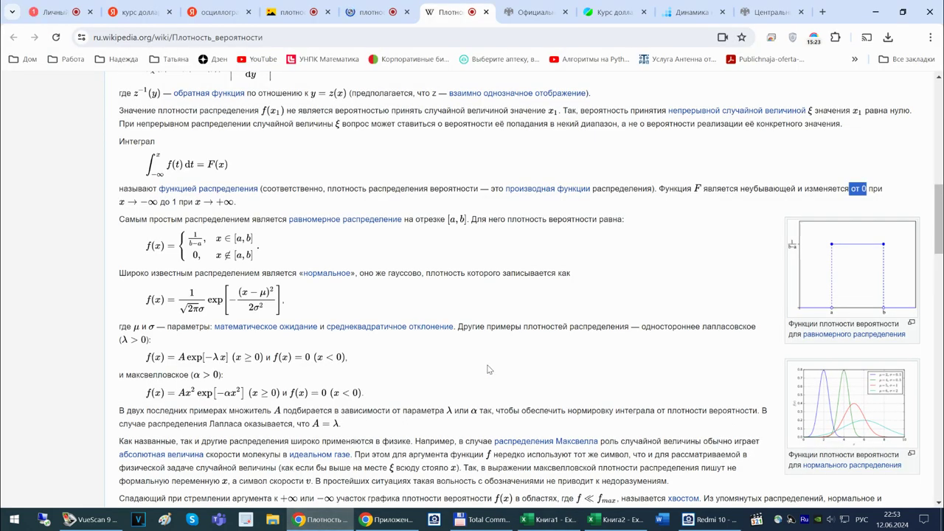
pyautogui.scroll(4, 542, 384)
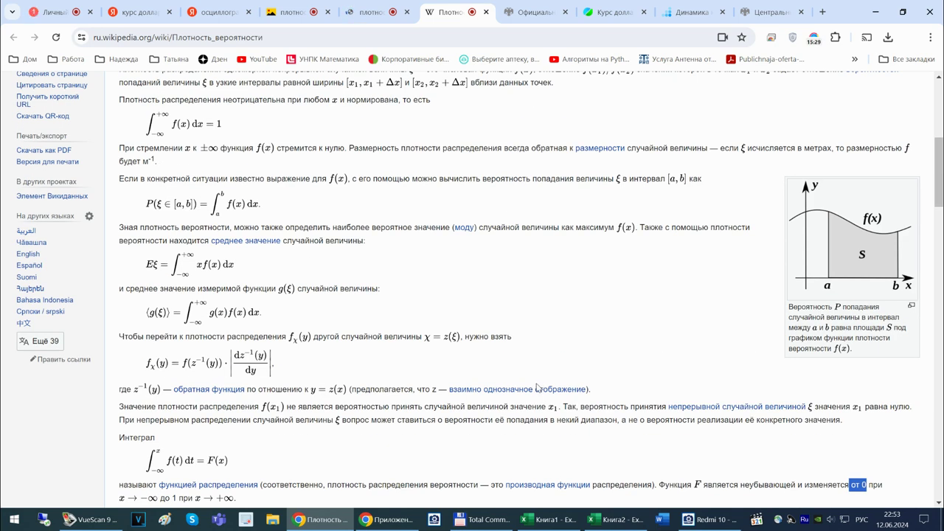
pyautogui.moveTo(535, 391)
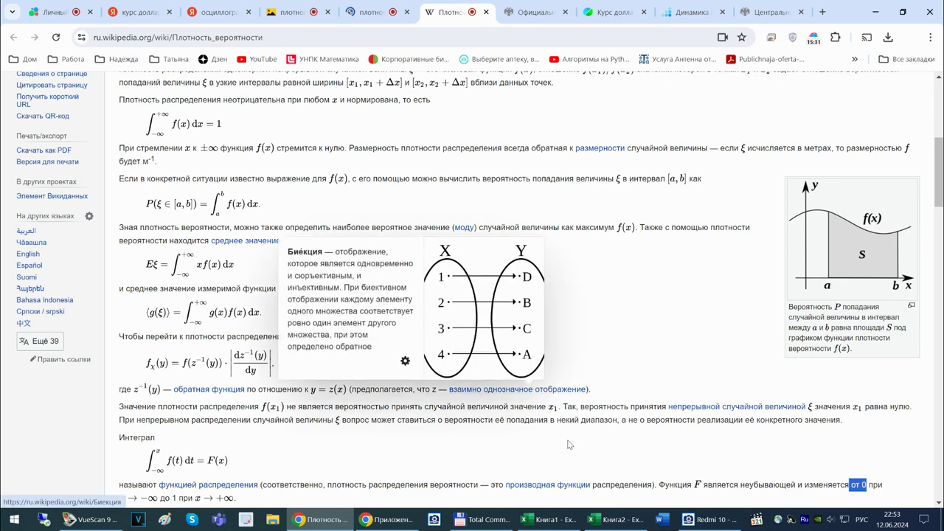
pyautogui.click(618, 521)
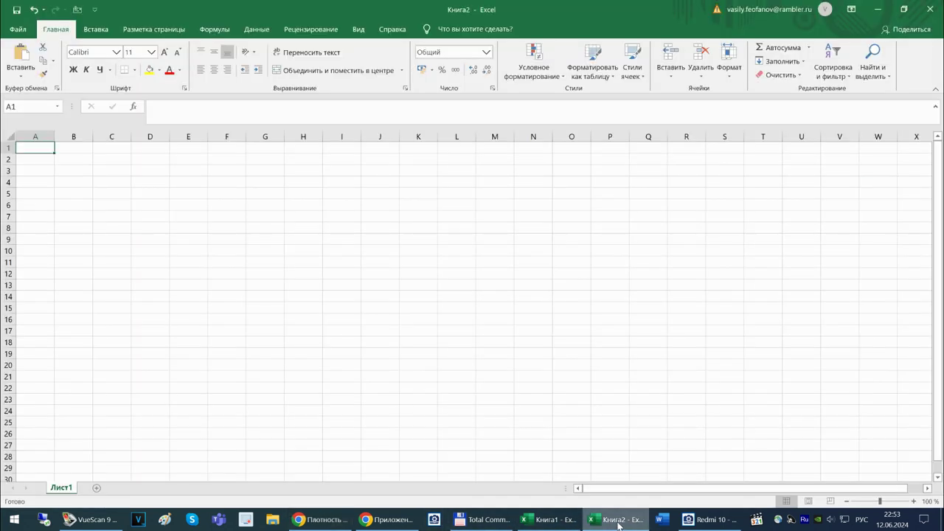
pyautogui.click(549, 520)
pyautogui.moveTo(389, 520)
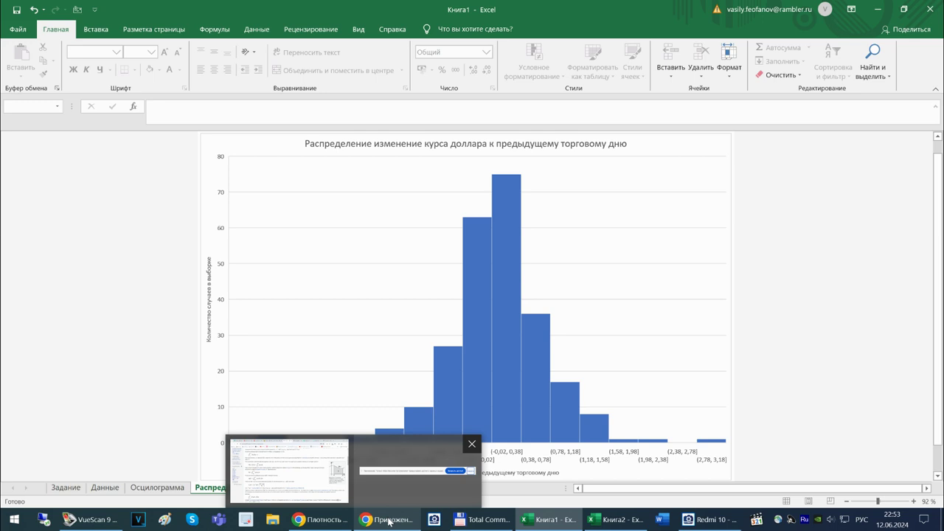
# Examine individual columns of the histogram and the options offered for its data series.
pyautogui.click(502, 335)
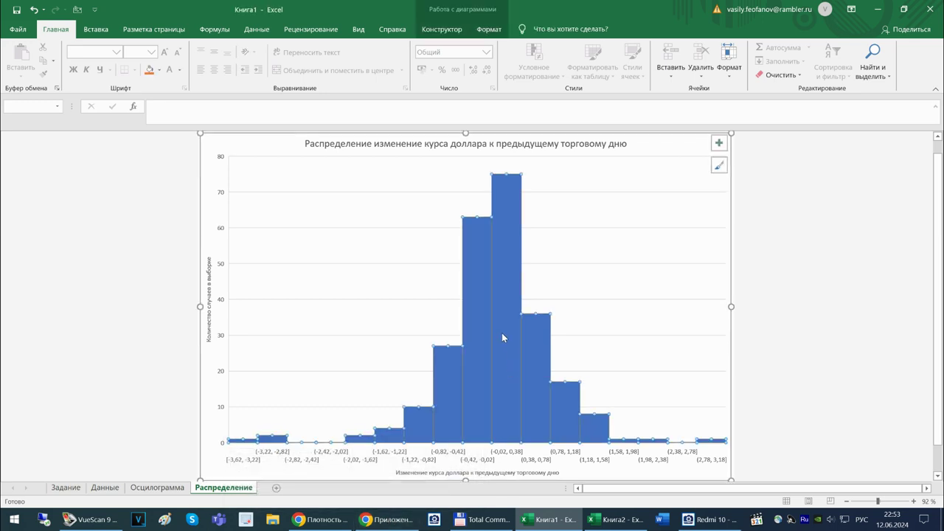
pyautogui.click(515, 280)
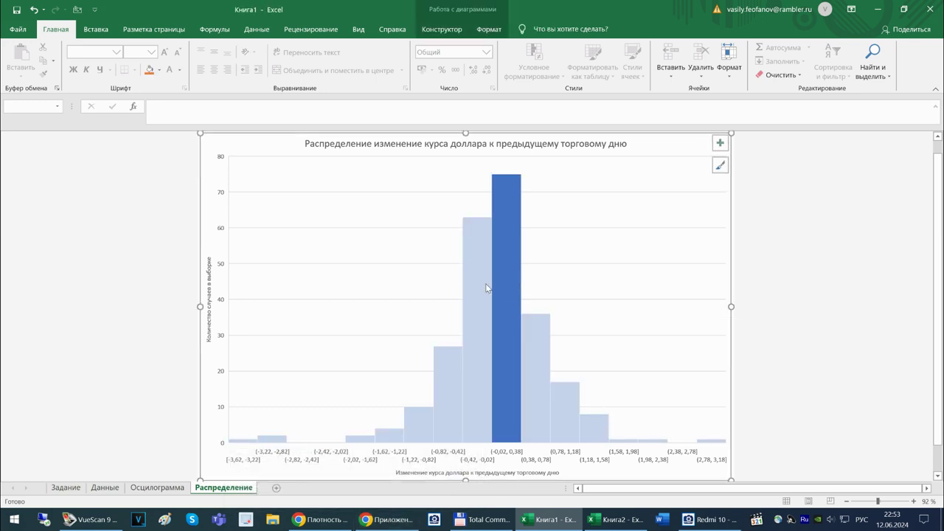
pyautogui.click(489, 287)
pyautogui.click(569, 317)
pyautogui.click(540, 339)
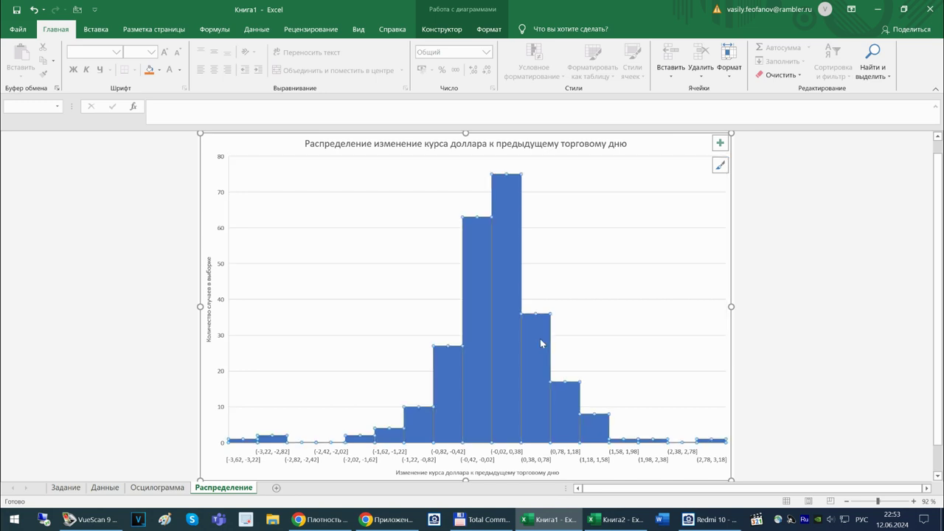
pyautogui.rightClick(540, 339)
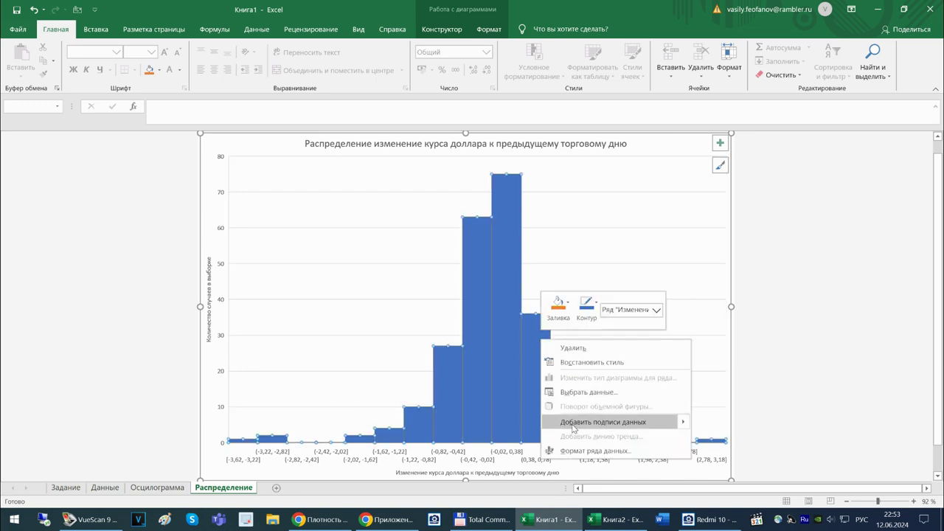
pyautogui.click(144, 492)
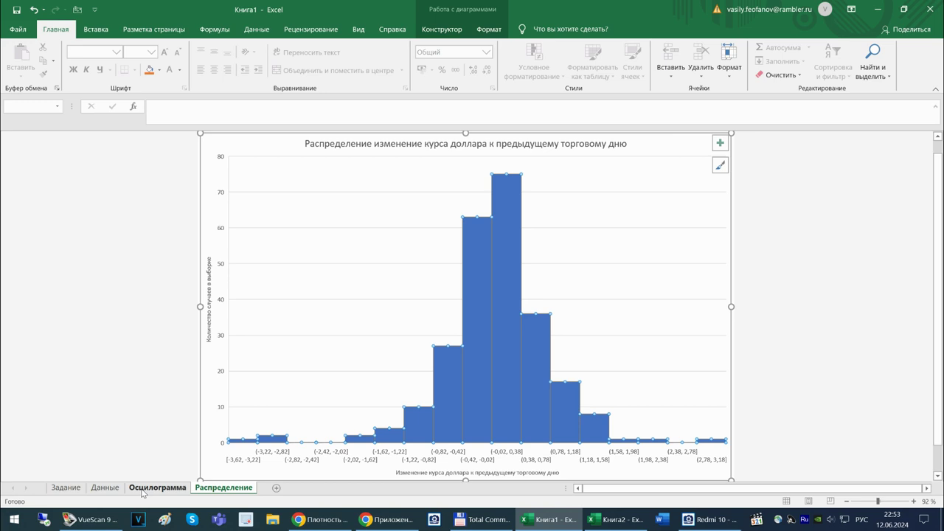
# Check the histogram's source data range, glancing over the oscillogram and data sheets, and close the source selection without changes.
pyautogui.click(143, 490)
pyautogui.click(106, 491)
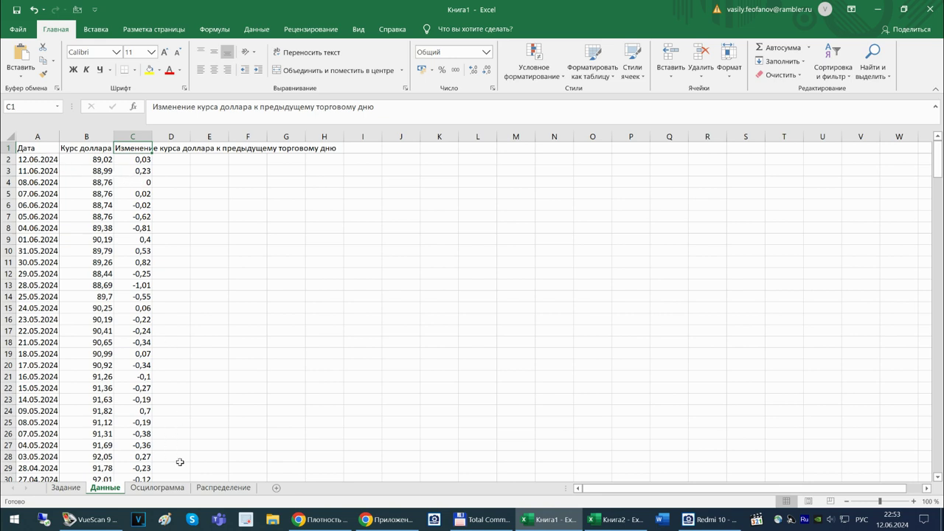
pyautogui.click(217, 488)
pyautogui.rightClick(572, 227)
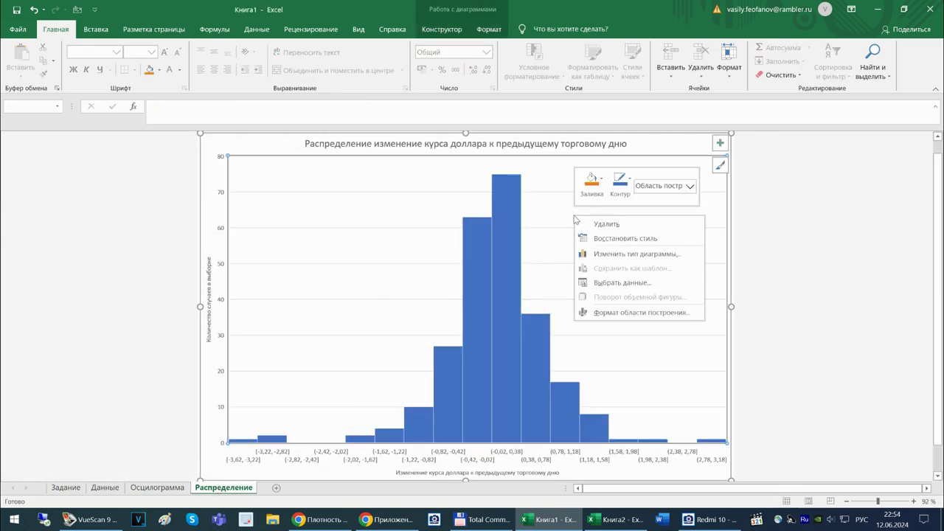
pyautogui.click(599, 281)
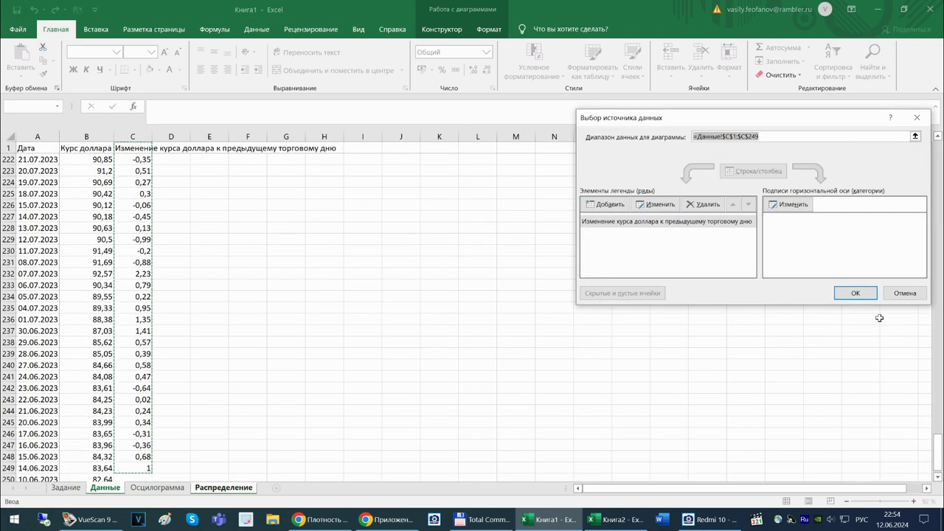
pyautogui.click(907, 293)
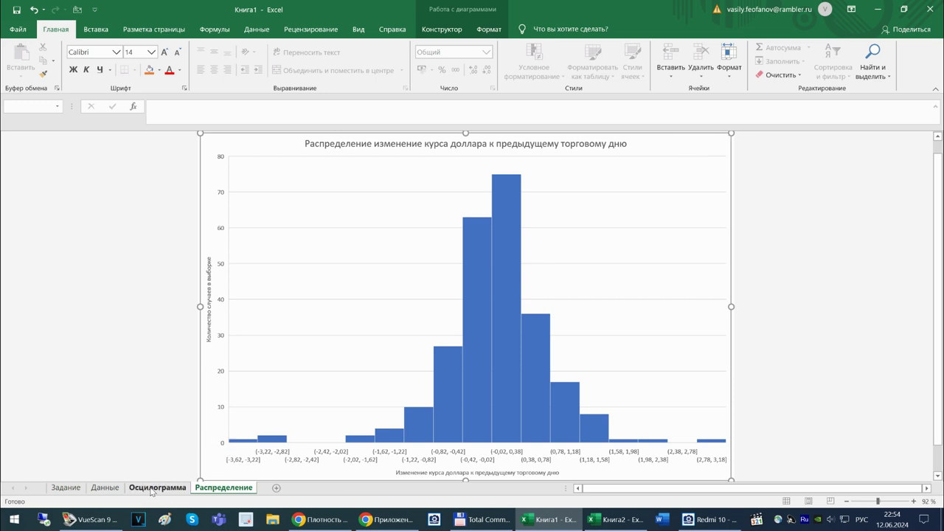
# Compare the rate-change column on the Данные sheet with the Осцилограмма and Распределение charts.
pyautogui.click(152, 489)
pyautogui.click(110, 489)
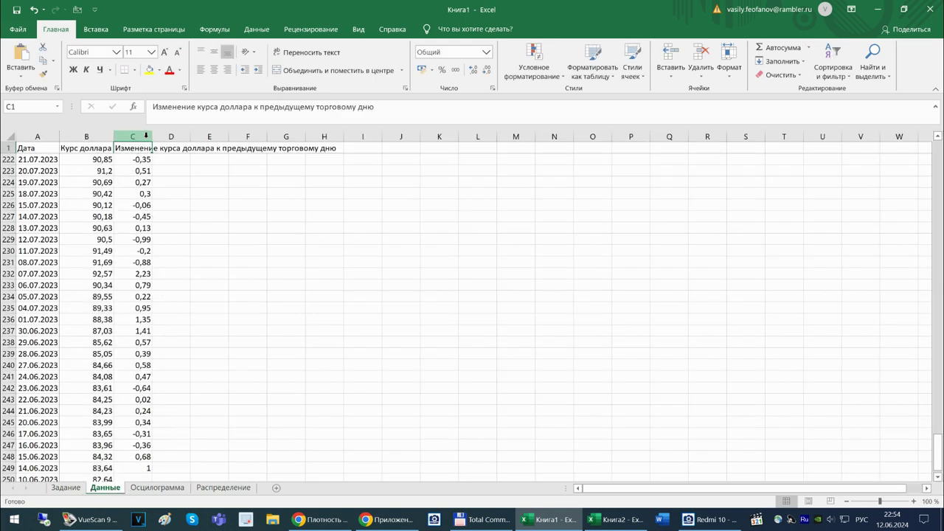
pyautogui.click(146, 136)
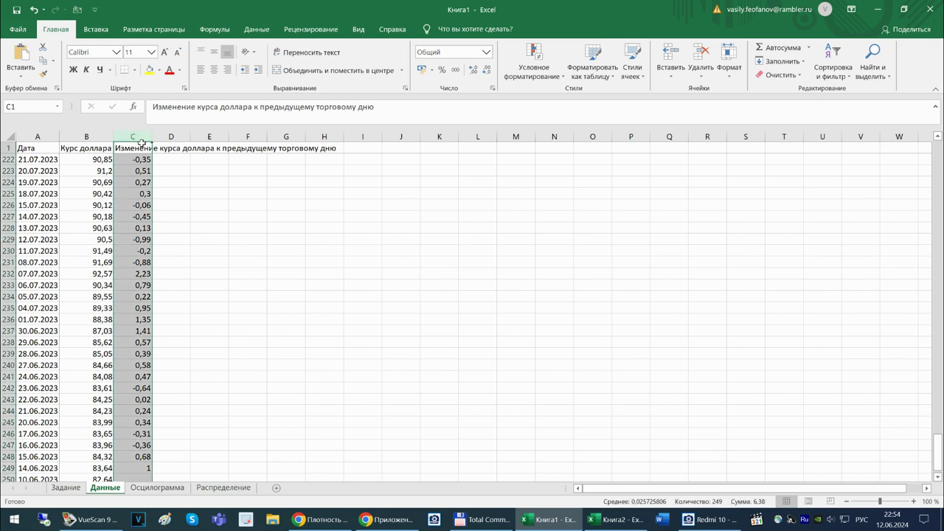
pyautogui.scroll(6, 186, 369)
pyautogui.scroll(20, 187, 327)
pyautogui.moveTo(939, 344); pyautogui.dragTo(938, 152)
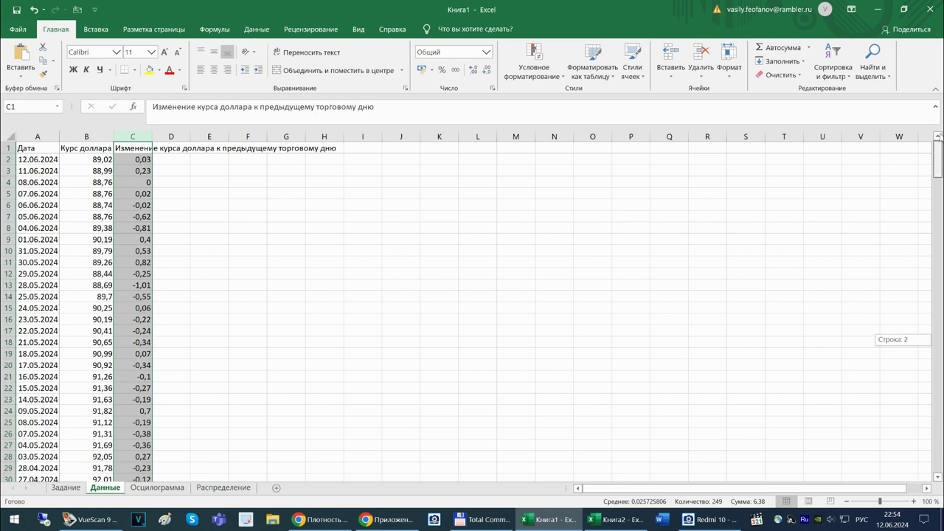
pyautogui.click(170, 150)
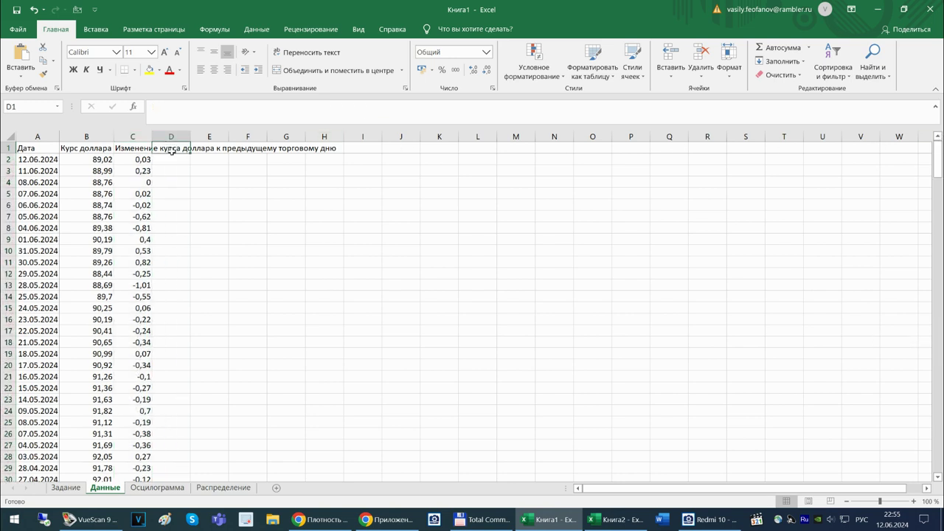
pyautogui.click(173, 160)
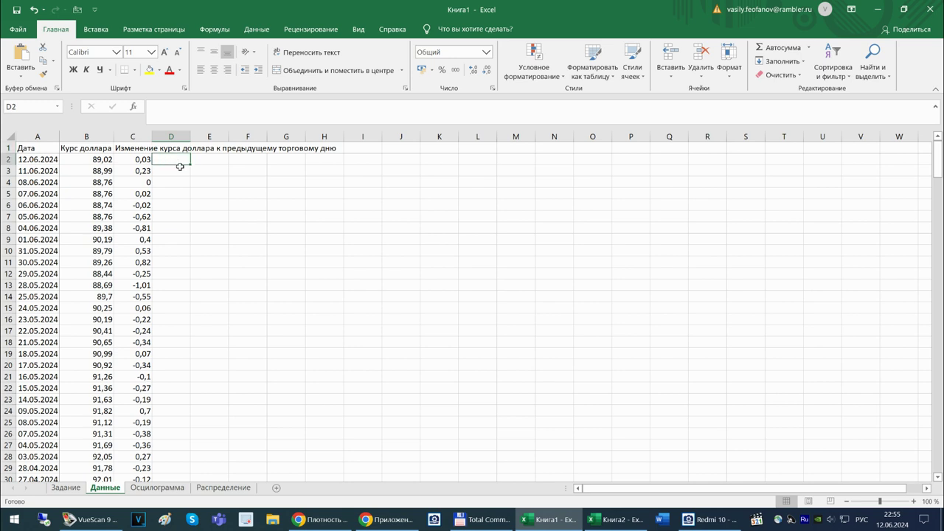
pyautogui.click(156, 488)
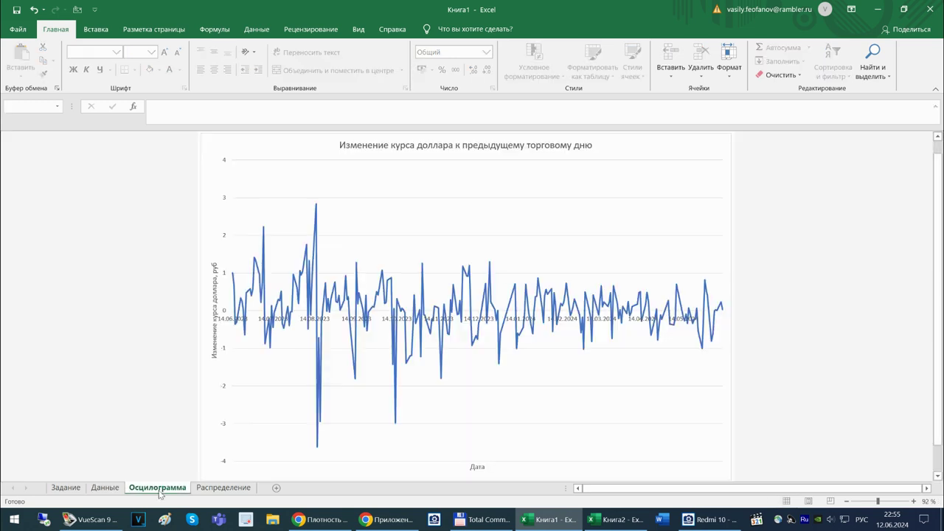
pyautogui.click(223, 489)
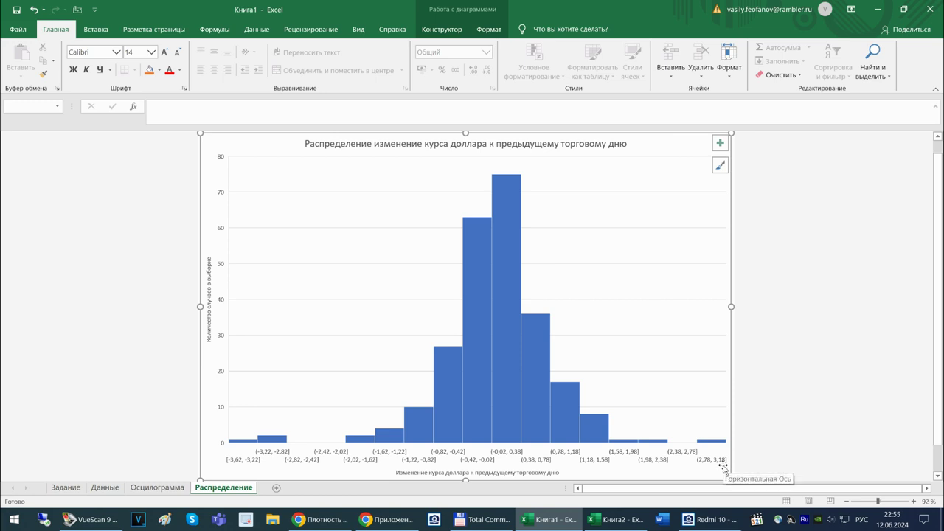
pyautogui.click(147, 489)
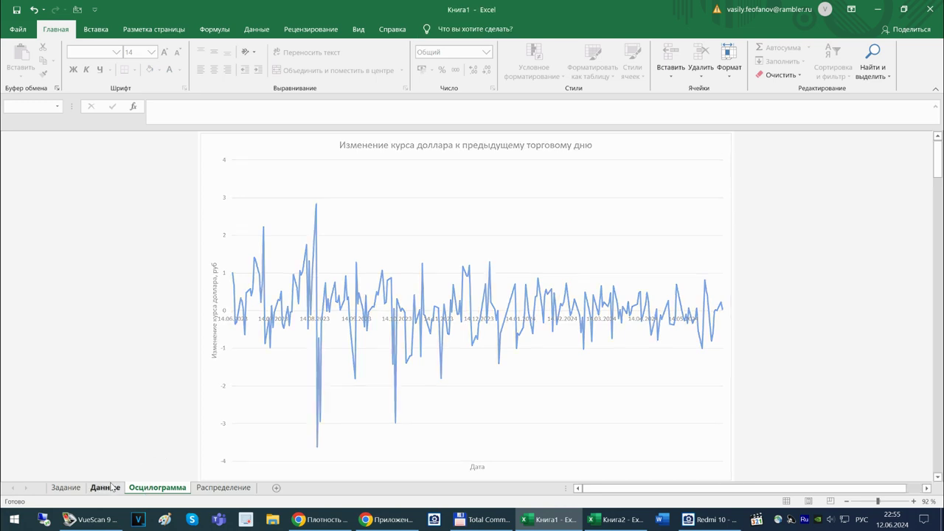
# Insert a new blank worksheet next to the Данные sheet.
pyautogui.click(108, 487)
pyautogui.click(135, 137)
pyautogui.hotkey('ctrl', 'c')
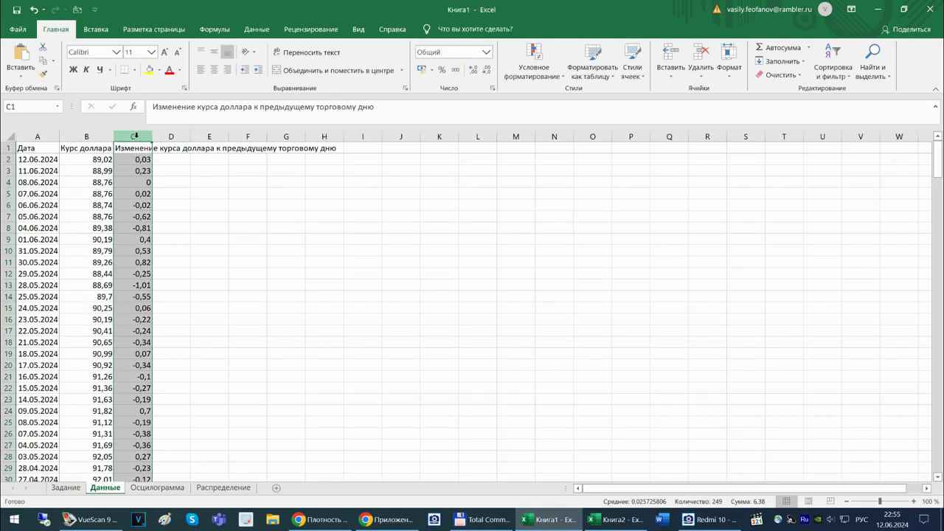
pyautogui.rightClick(107, 490)
pyautogui.click(147, 349)
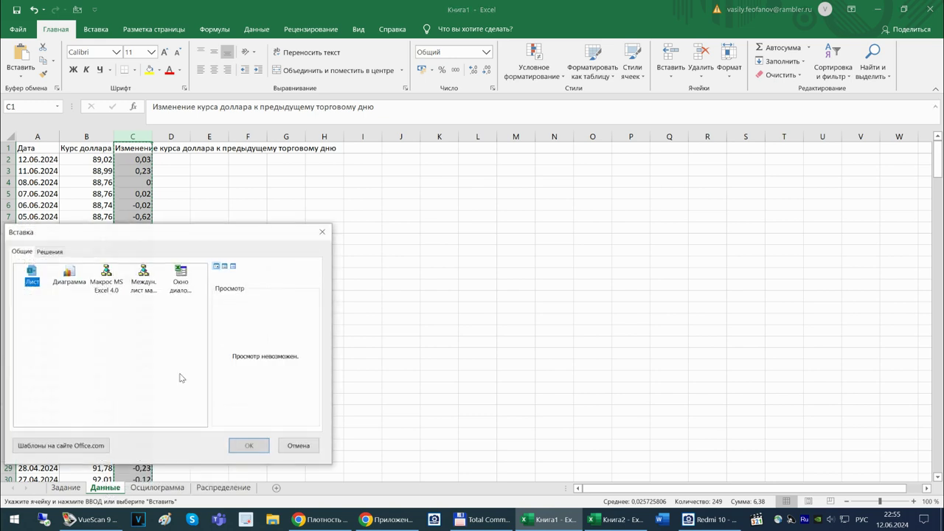
pyautogui.click(251, 446)
# Move the new worksheet after the Распределение sheet and rename it "Данные для графика".
pyautogui.moveTo(107, 492); pyautogui.dragTo(335, 494)
pyautogui.keyDown('ctrl'); pyautogui.click(177, 491); pyautogui.keyUp('ctrl')
pyautogui.write('Данные')
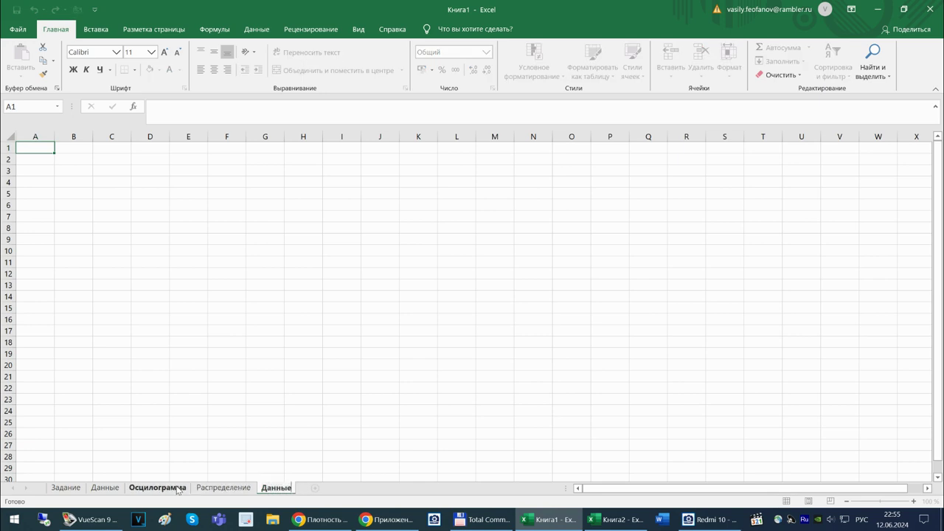
pyautogui.write(' для графика')
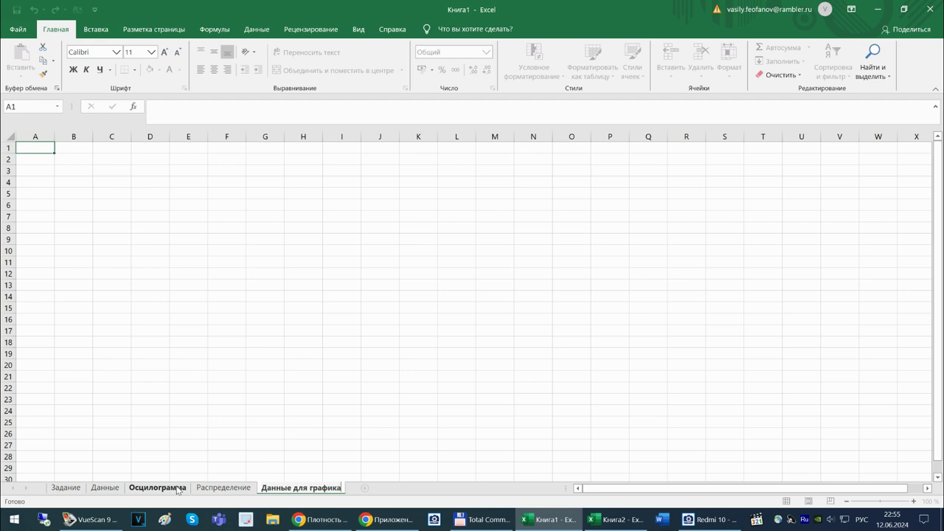
pyautogui.press('Return')
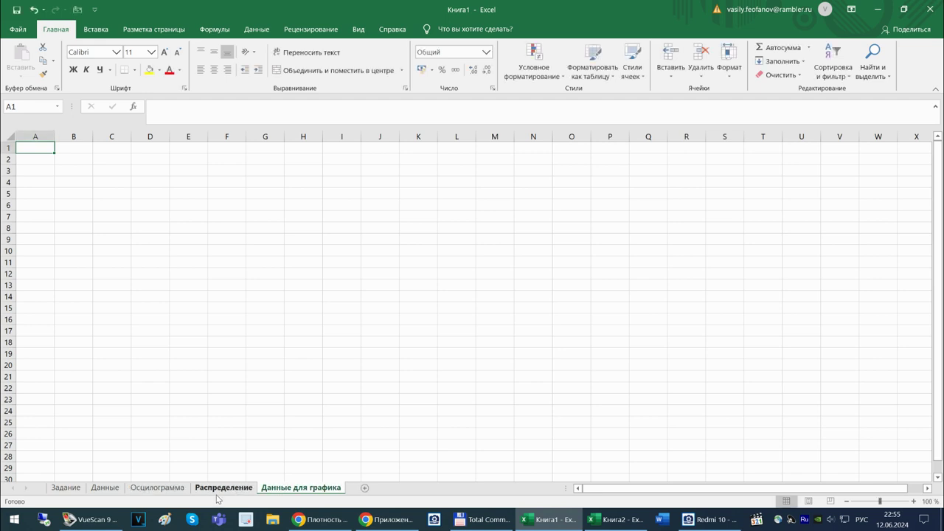
# Copy column C with the dollar rate changes from the Данные sheet and paste it as values into column A of Данные для графика.
pyautogui.click(174, 489)
pyautogui.click(105, 488)
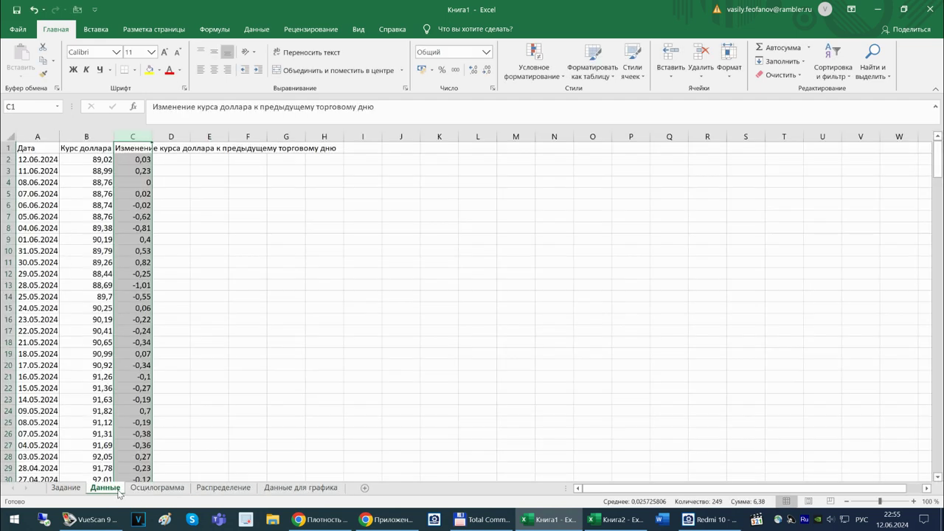
pyautogui.hotkey('ctrl', 'c')
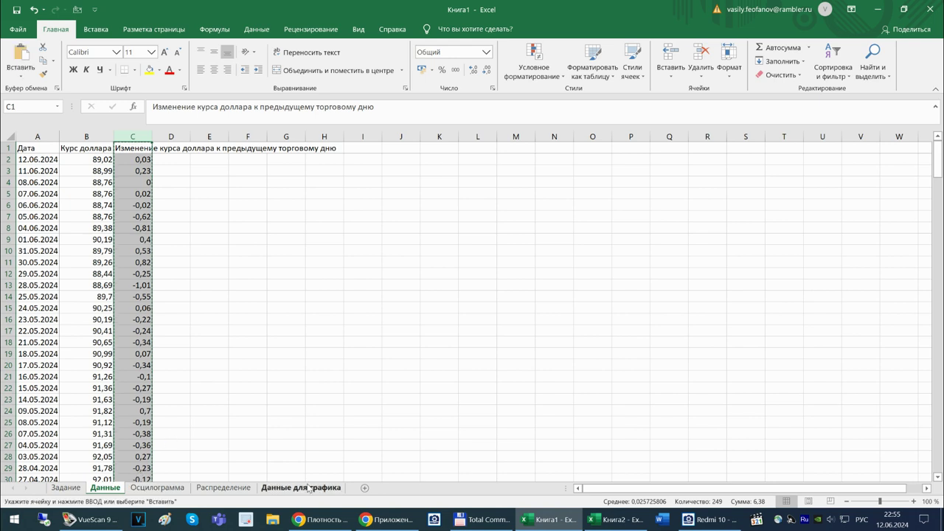
pyautogui.click(302, 488)
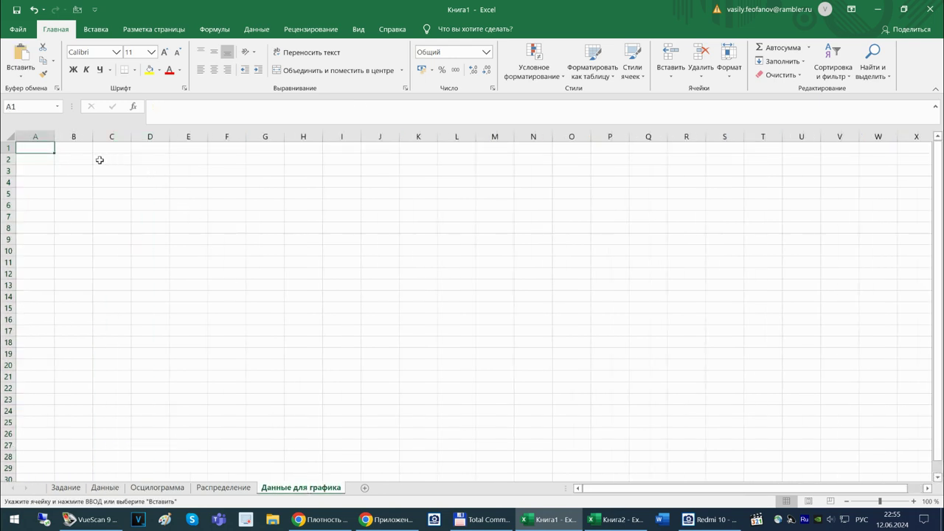
pyautogui.click(21, 74)
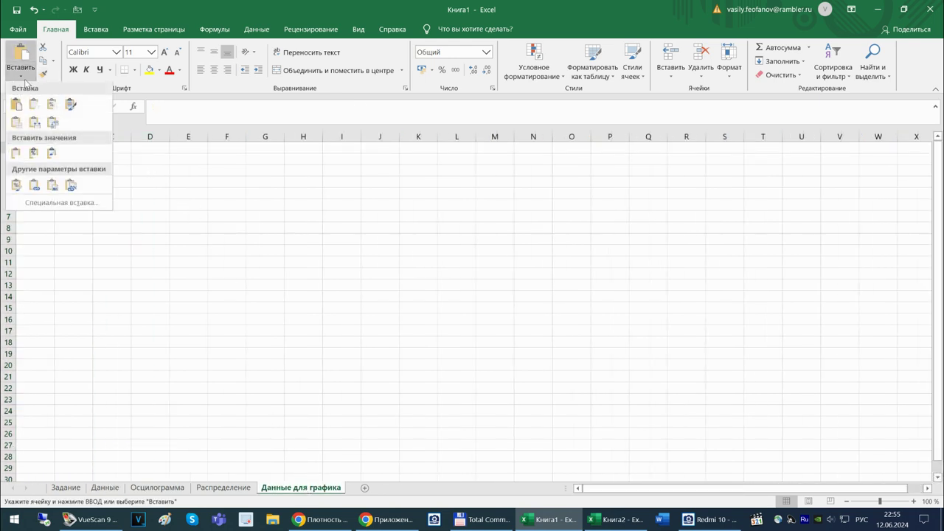
pyautogui.click(17, 157)
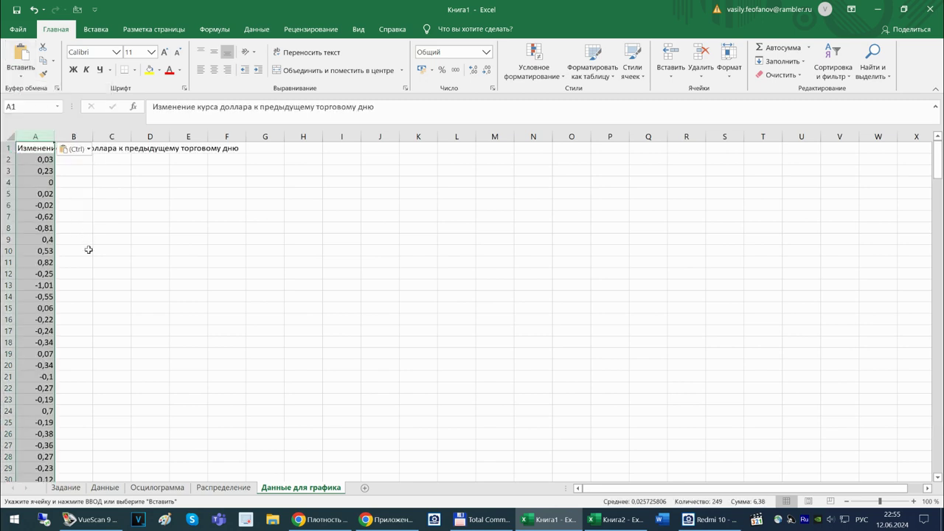
# Sort the pasted rate changes in column A by cell values in ascending order, keeping the header row.
pyautogui.click(257, 29)
pyautogui.click(396, 70)
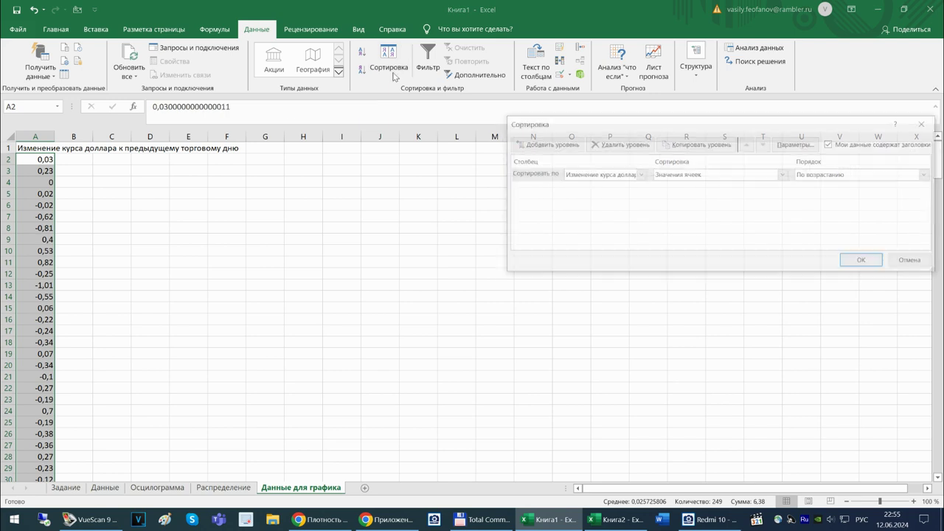
pyautogui.click(859, 262)
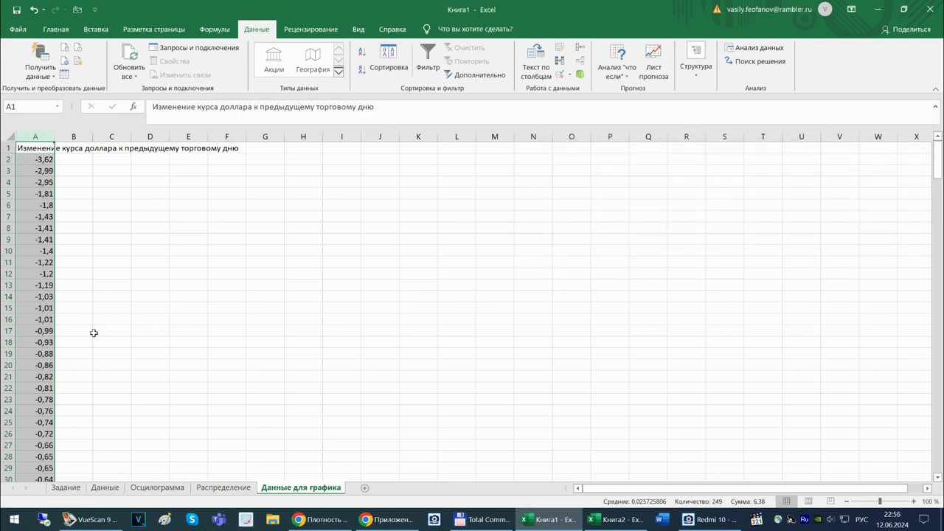
# Check the histogram's intervals on the Распределение sheet and look through the sorted rate changes in column A of Данные для графика.
pyautogui.click(224, 488)
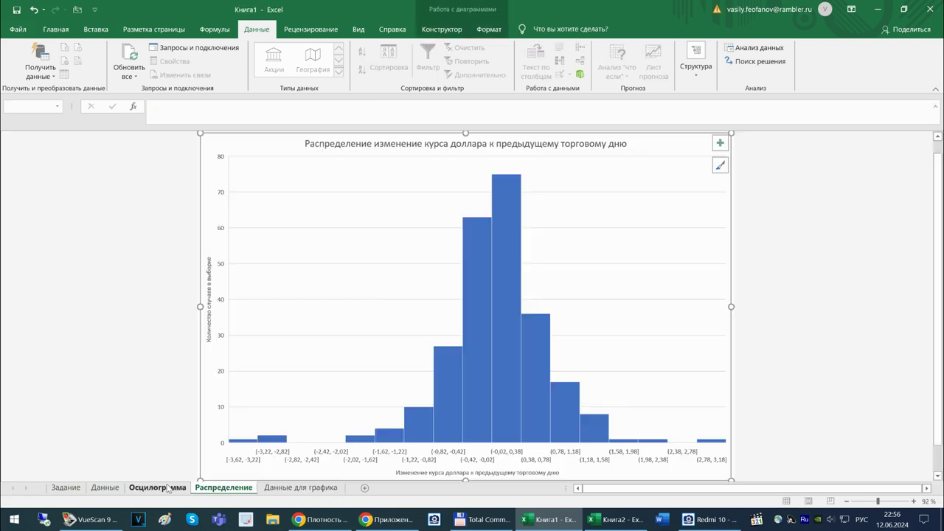
pyautogui.click(296, 488)
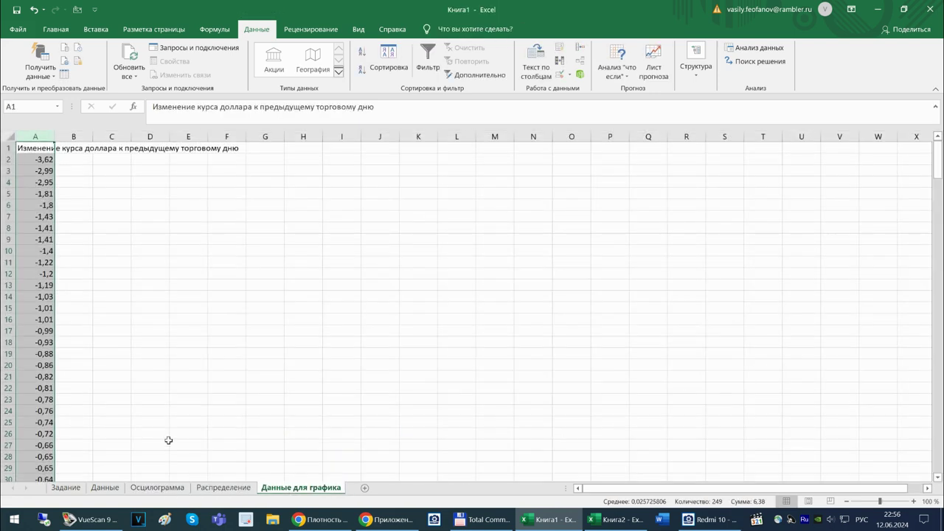
pyautogui.click(68, 366)
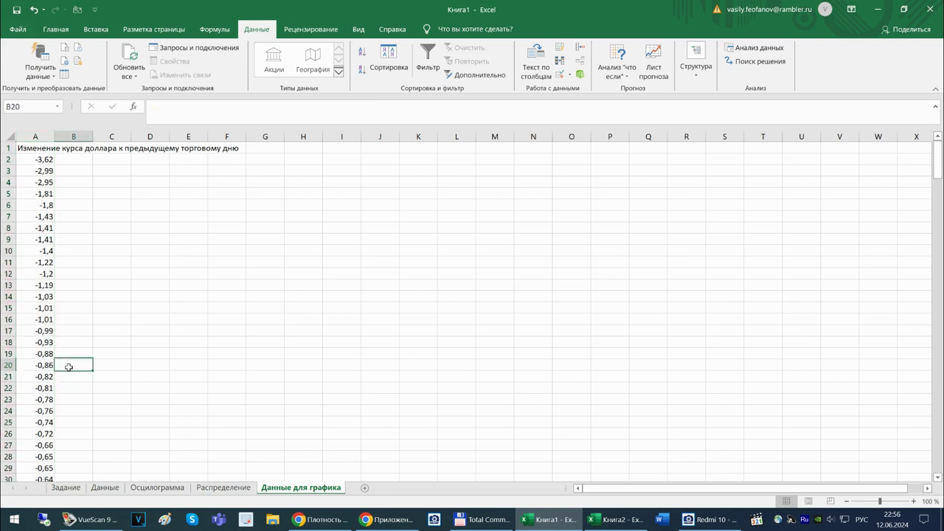
pyautogui.scroll(-11, 69, 370)
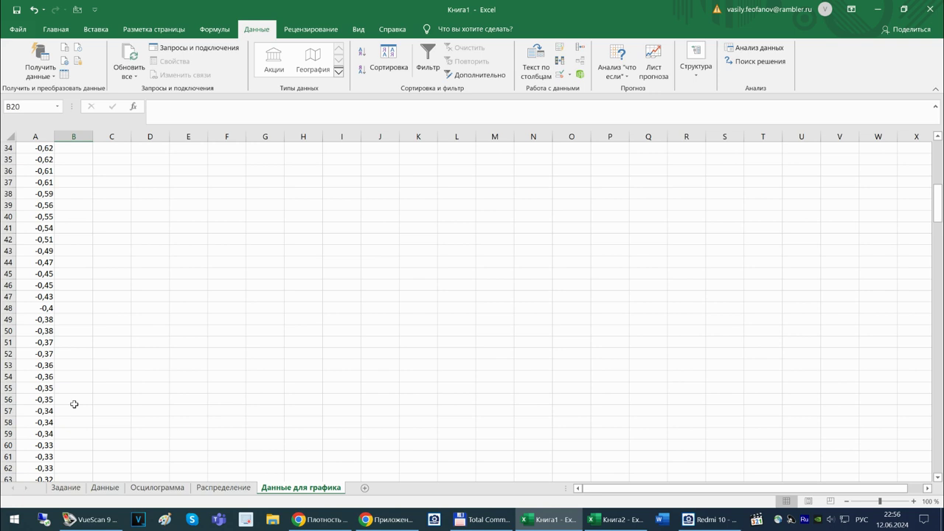
pyautogui.scroll(6, 74, 405)
pyautogui.scroll(-17, 81, 369)
pyautogui.scroll(-9, 76, 371)
pyautogui.scroll(-8, 74, 376)
pyautogui.scroll(-12, 74, 377)
pyautogui.scroll(-4, 71, 378)
# Enter a formula in cell B184 that divides A184 by 0,38.
pyautogui.click(72, 355)
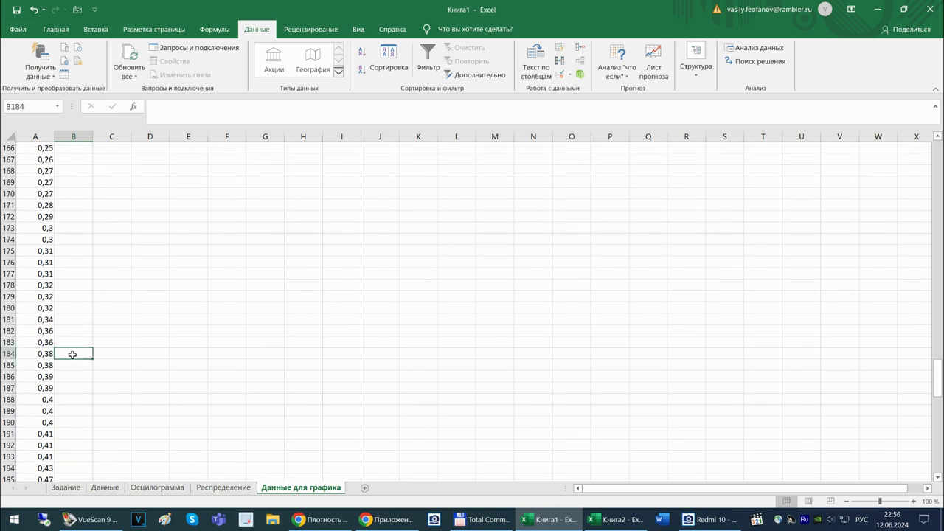
pyautogui.write('=')
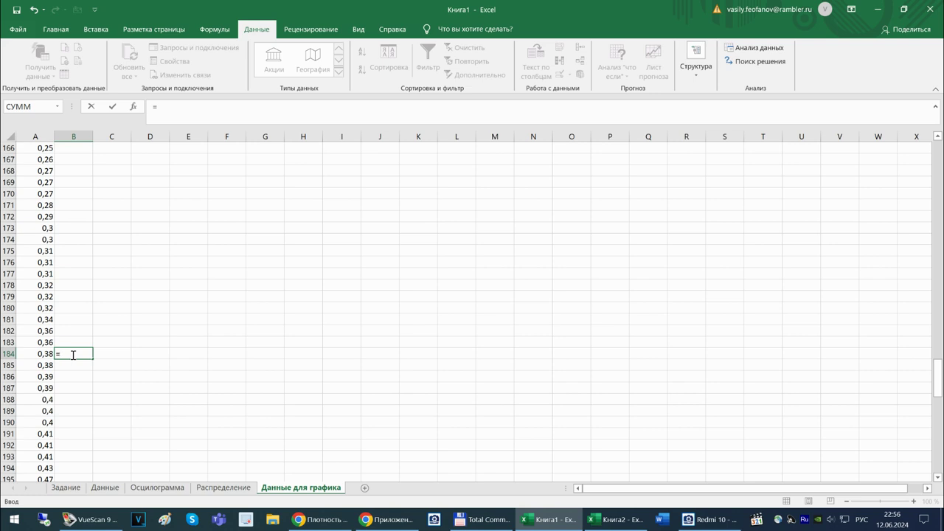
pyautogui.write('ш')
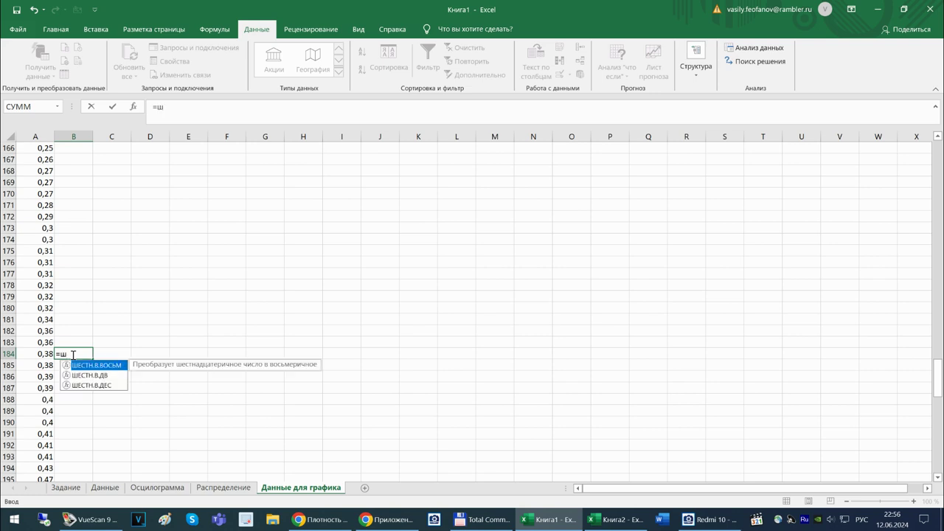
pyautogui.press('BackSpace')
pyautogui.hotkey('alt', 'shift')
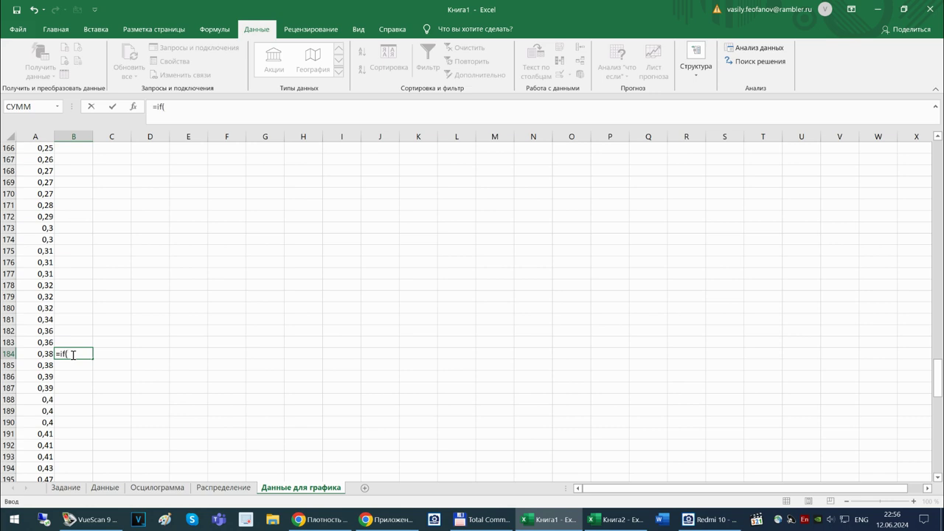
pyautogui.press('BackSpace')
pyautogui.write('=')
pyautogui.click(42, 354)
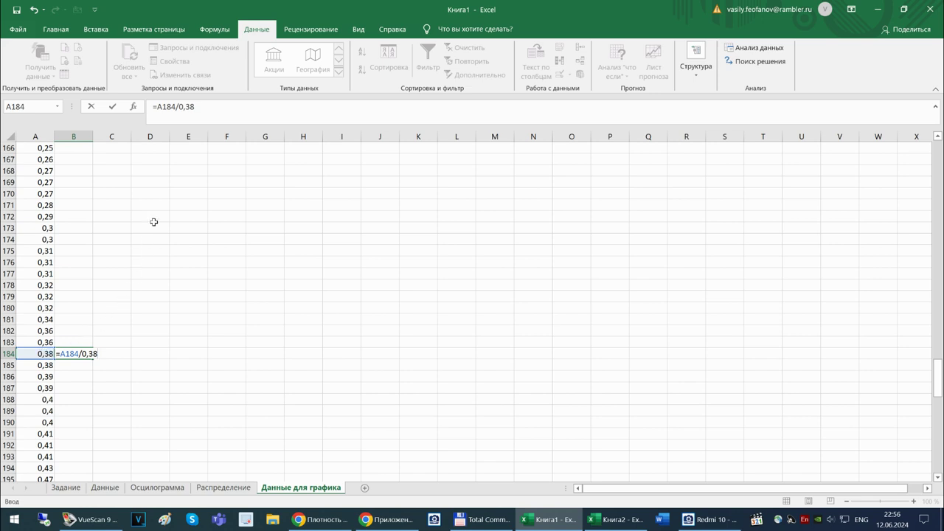
# Wrap the division in B184 in the ЦЕЛОЕ function, giving =ЦЕЛОЕ(A184/0,38).
pyautogui.click(161, 106)
pyautogui.hotkey('alt', 'shift')
pyautogui.write('цело')
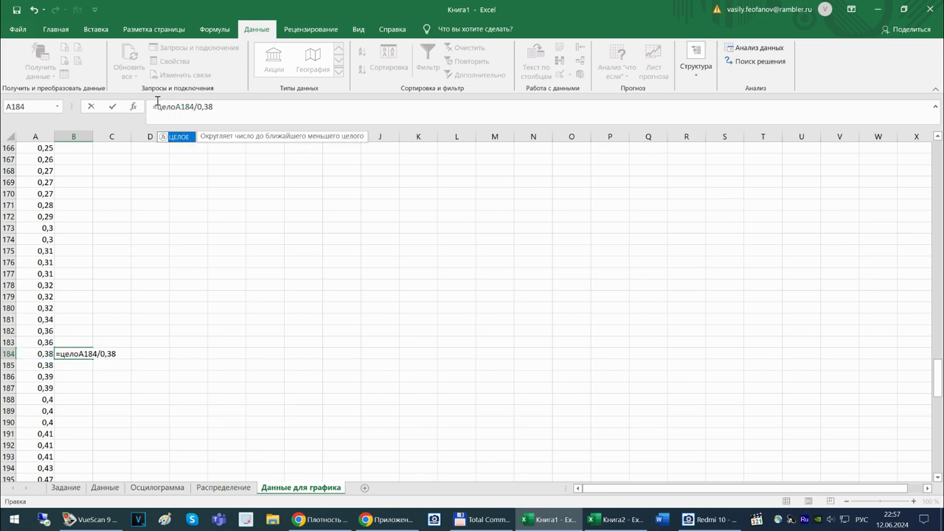
pyautogui.write('е(')
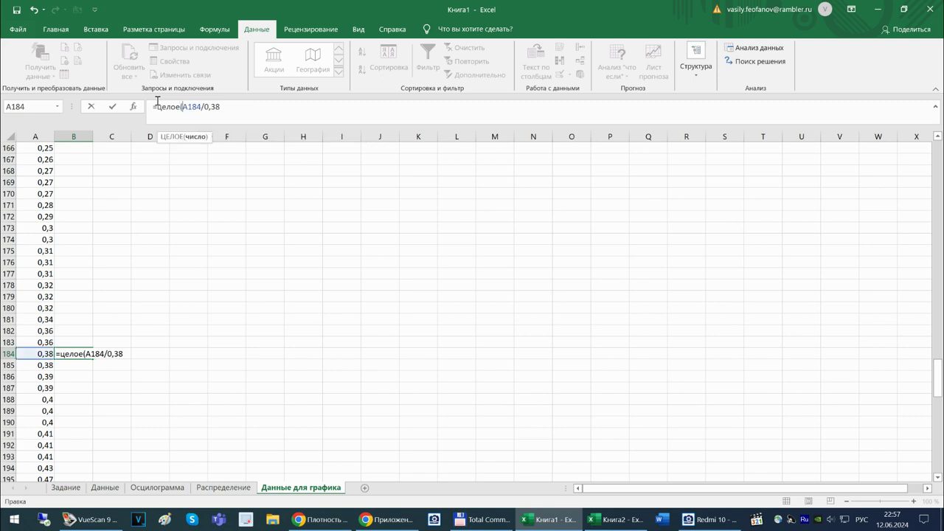
pyautogui.click(227, 106)
pyautogui.write(')')
pyautogui.press('Return')
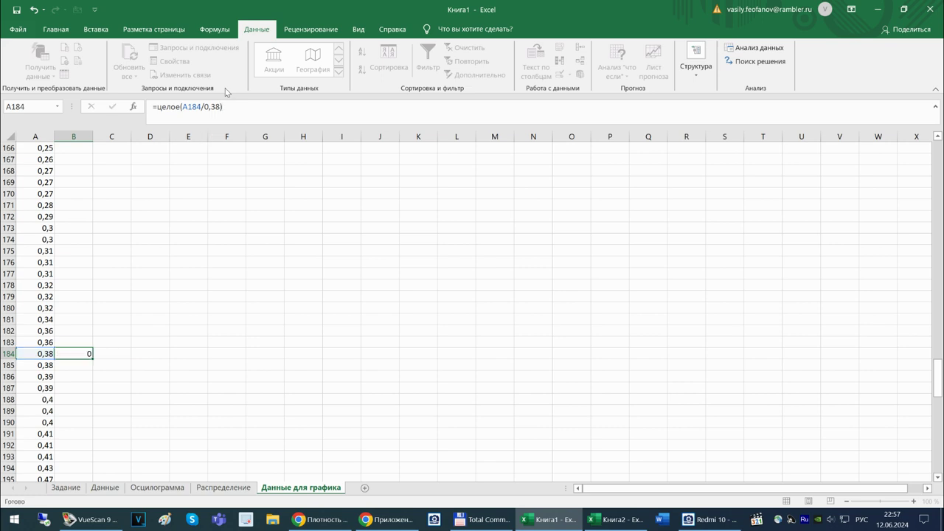
# Fill the ЦЕЛОЕ formula from B184 down column B to the end of the data and inspect the filled rows.
pyautogui.click(87, 352)
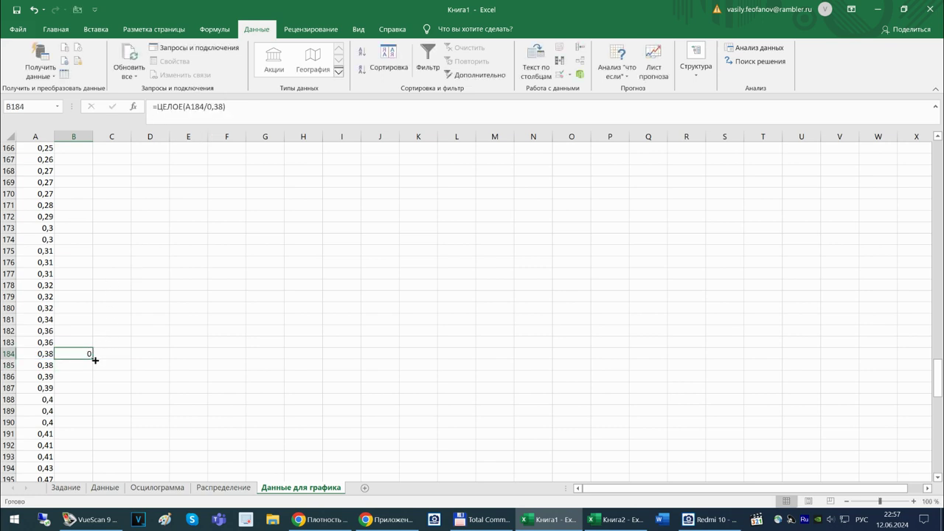
pyautogui.doubleClick(93, 359)
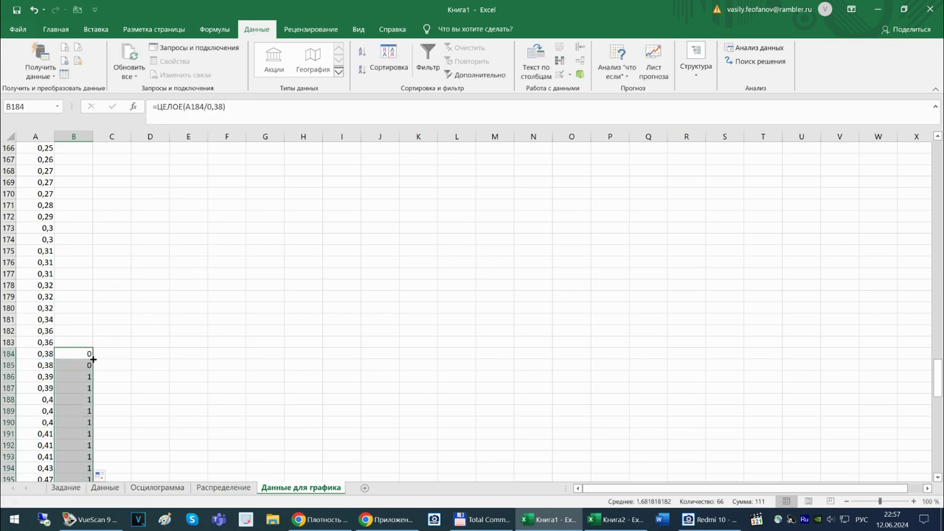
pyautogui.scroll(-18, 108, 361)
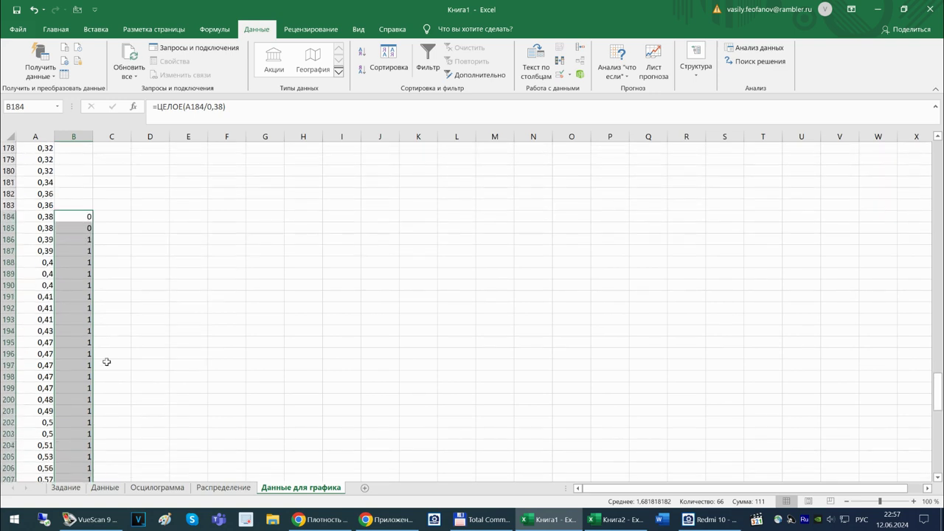
# Fill the ЦЕЛОЕ formula from B184 up column B to the first data row, B2.
pyautogui.scroll(-4, 106, 362)
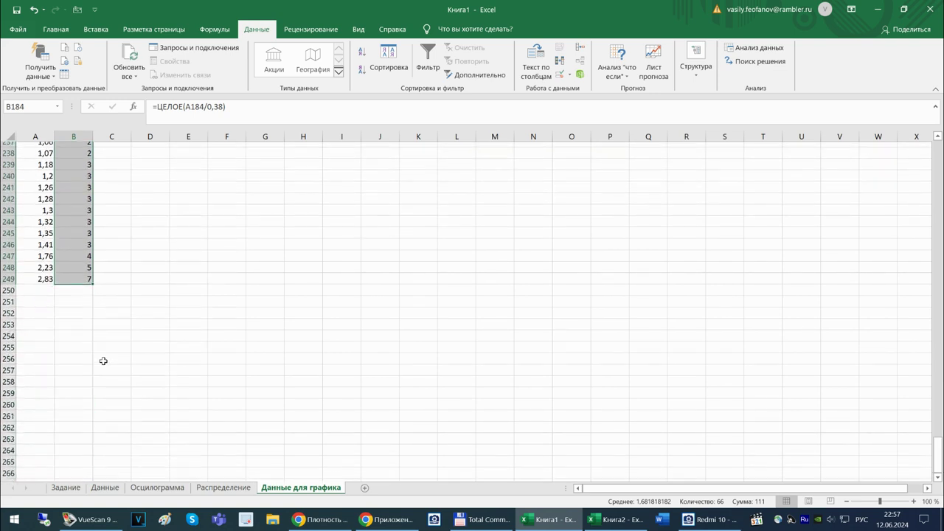
pyautogui.scroll(1, 101, 359)
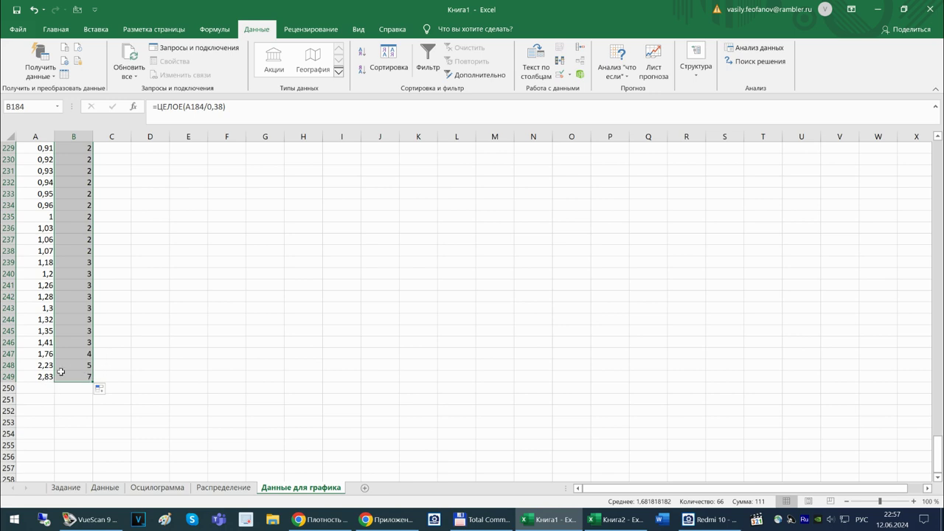
pyautogui.scroll(4, 77, 339)
pyautogui.scroll(14, 77, 339)
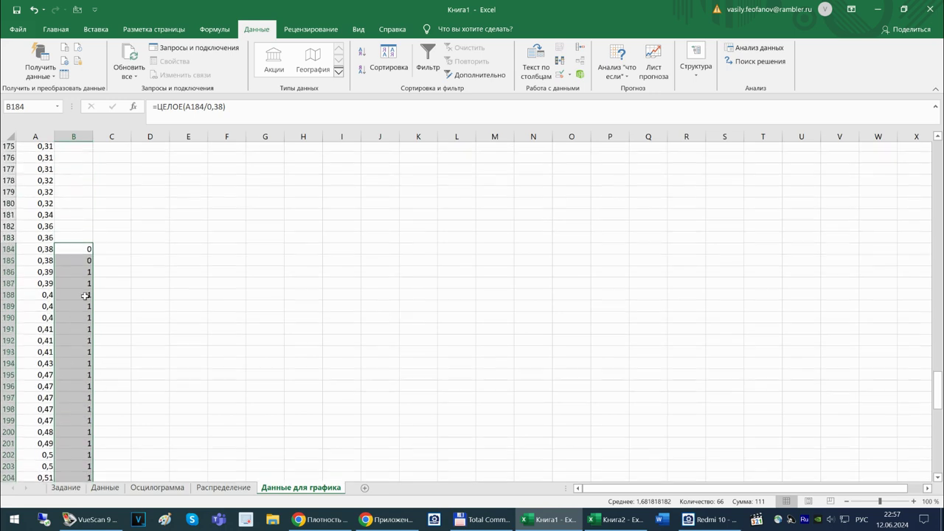
pyautogui.click(85, 252)
pyautogui.moveTo(94, 254); pyautogui.dragTo(71, 179)
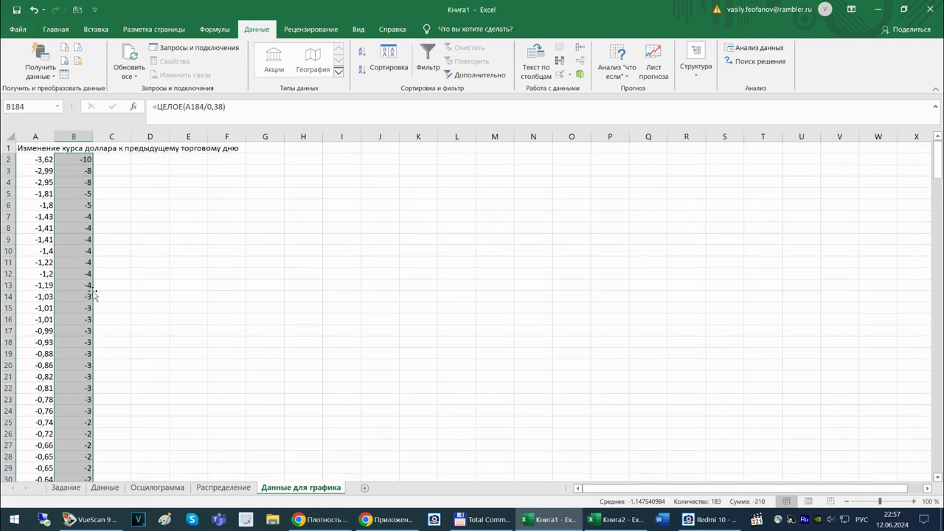
# Look through the interval numbers in column B against the sorted rate changes, especially where negative changes turn to zero.
pyautogui.scroll(-15, 92, 291)
pyautogui.scroll(-18, 90, 296)
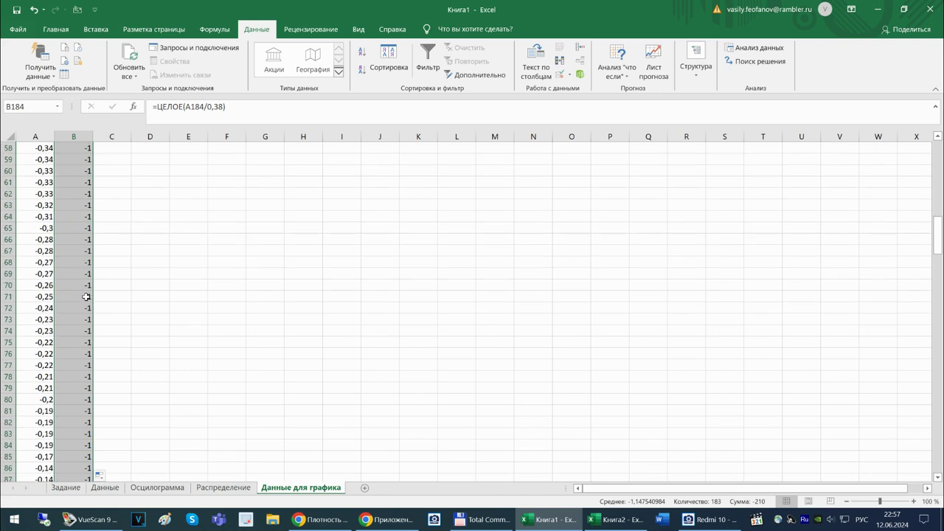
pyautogui.scroll(-9, 104, 302)
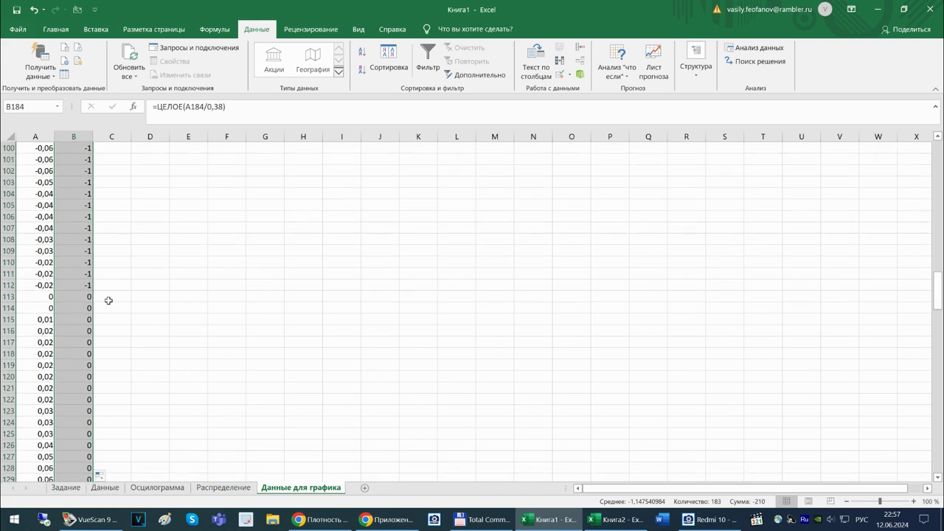
pyautogui.scroll(-12, 103, 304)
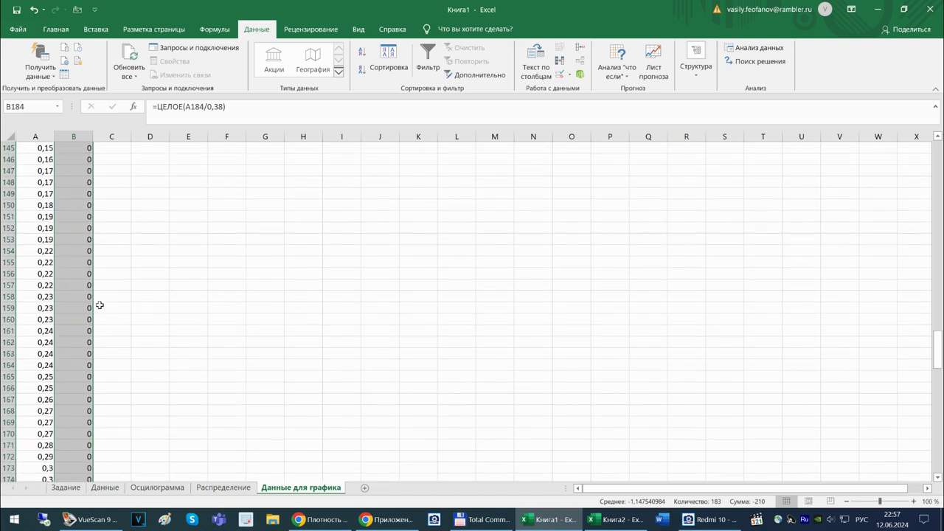
pyautogui.scroll(20, 104, 263)
pyautogui.scroll(8, 101, 261)
pyautogui.scroll(-5, 94, 270)
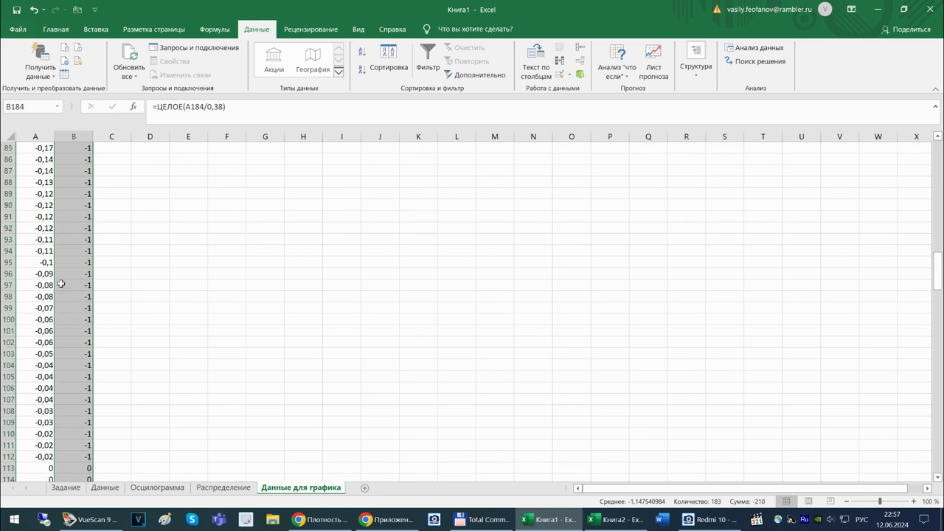
pyautogui.scroll(-1, 62, 416)
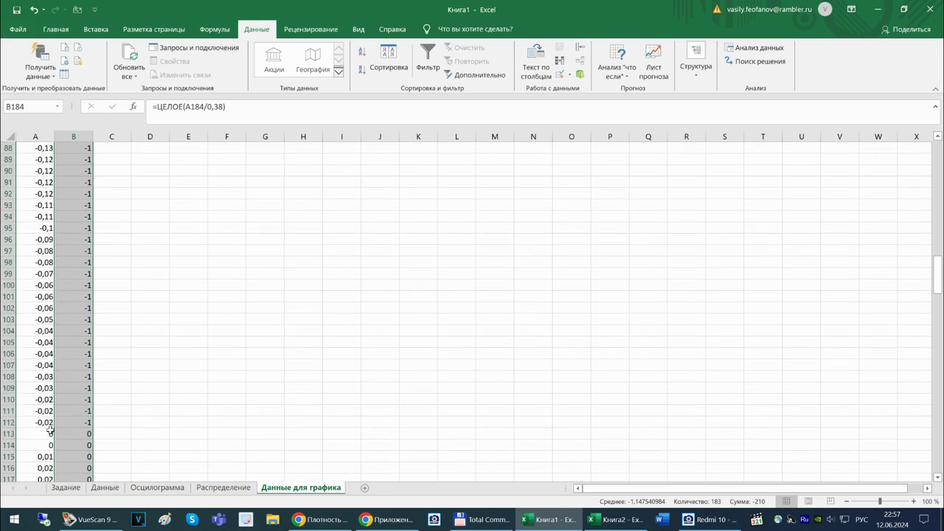
pyautogui.scroll(1, 96, 430)
pyautogui.scroll(20, 81, 310)
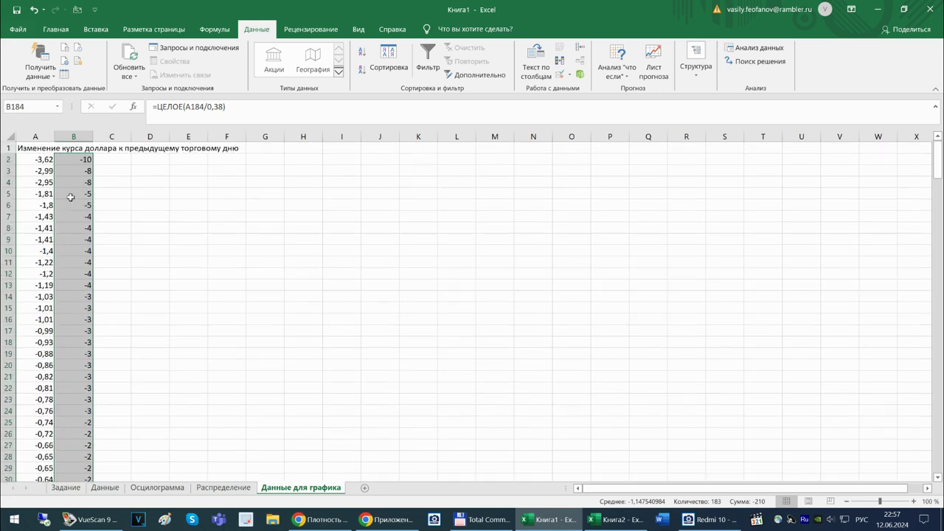
# Copy the heading from A1 into B1 by filling it across.
pyautogui.click(46, 150)
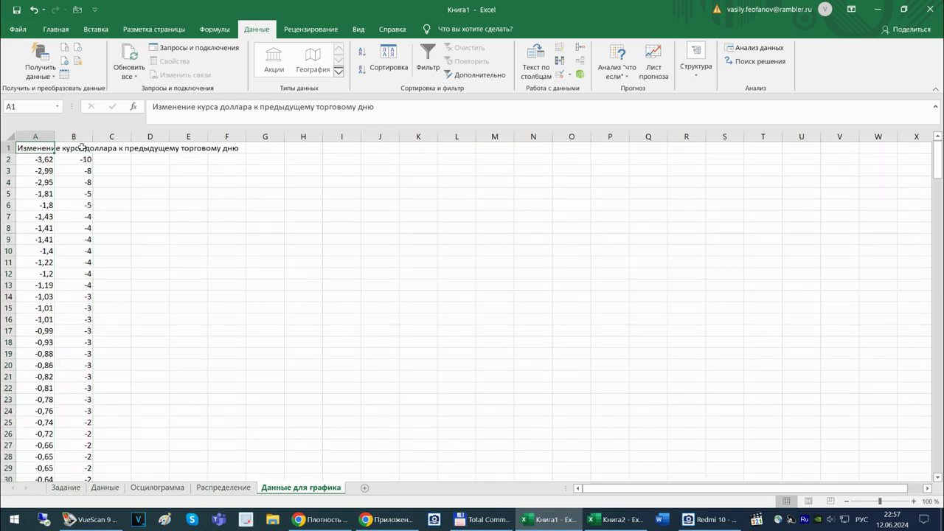
pyautogui.click(83, 148)
pyautogui.click(52, 149)
pyautogui.moveTo(54, 151); pyautogui.dragTo(71, 144)
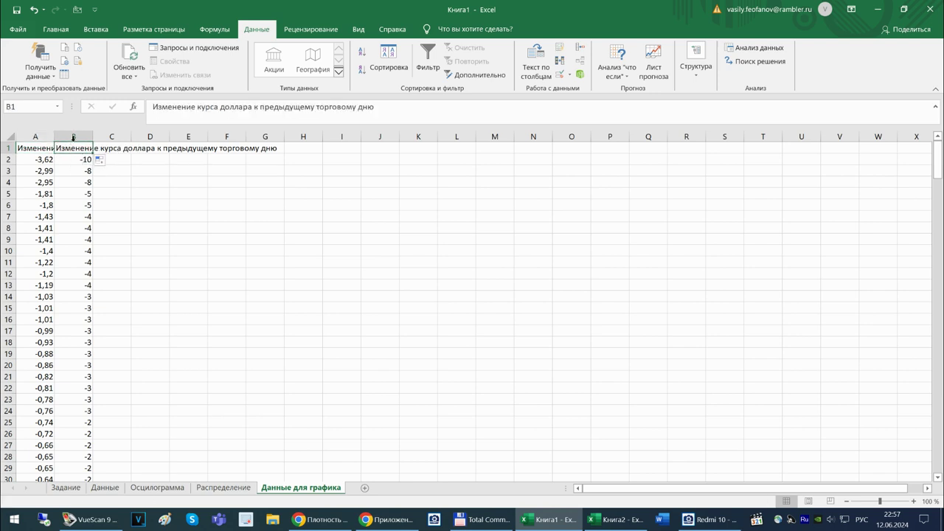
# Change the heading in B1 to "Диапазон изменения курса доллара к предыдущему торговому дню".
pyautogui.moveTo(153, 107); pyautogui.dragTo(190, 107)
pyautogui.click(155, 107)
pyautogui.write('Диапазон')
pyautogui.press('Delete')
pyautogui.write('и')
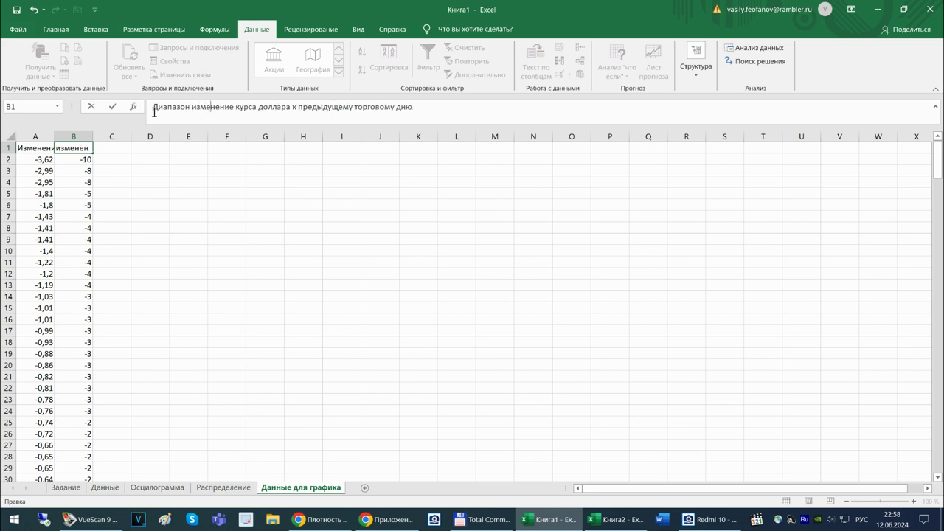
pyautogui.press('Right')
pyautogui.press('Right')
pyautogui.write('я')
pyautogui.press('Delete')
pyautogui.press('Return')
pyautogui.press('Right')
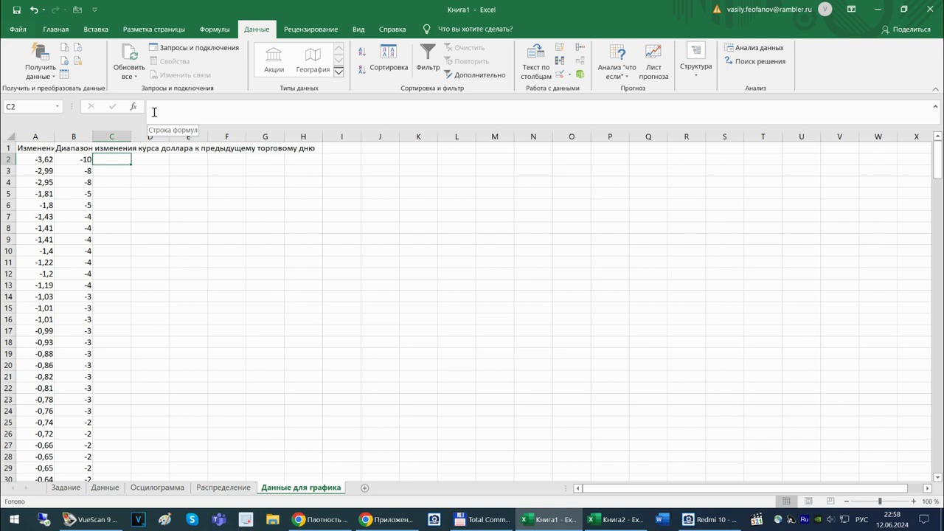
pyautogui.write('=')
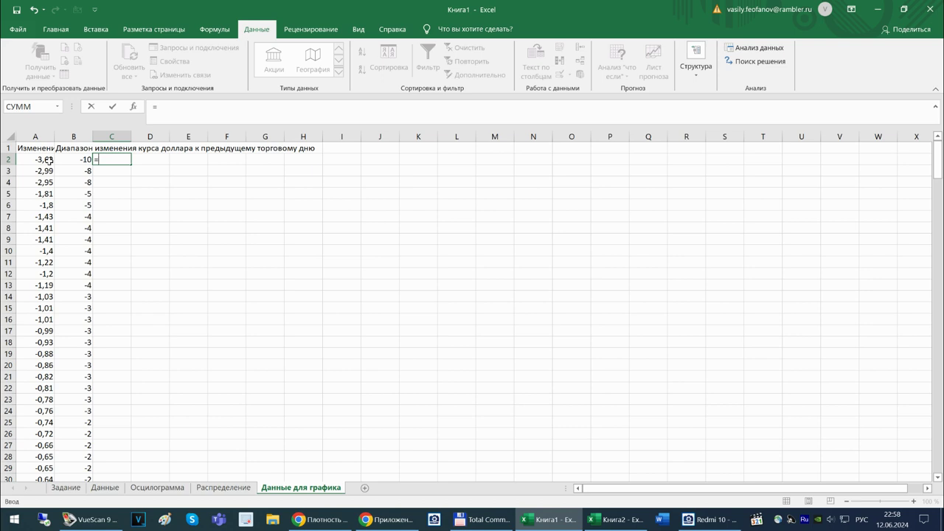
pyautogui.press('Escape')
# Enter the heading "Доля в выборке" in C1.
pyautogui.click(108, 148)
pyautogui.write('Доля')
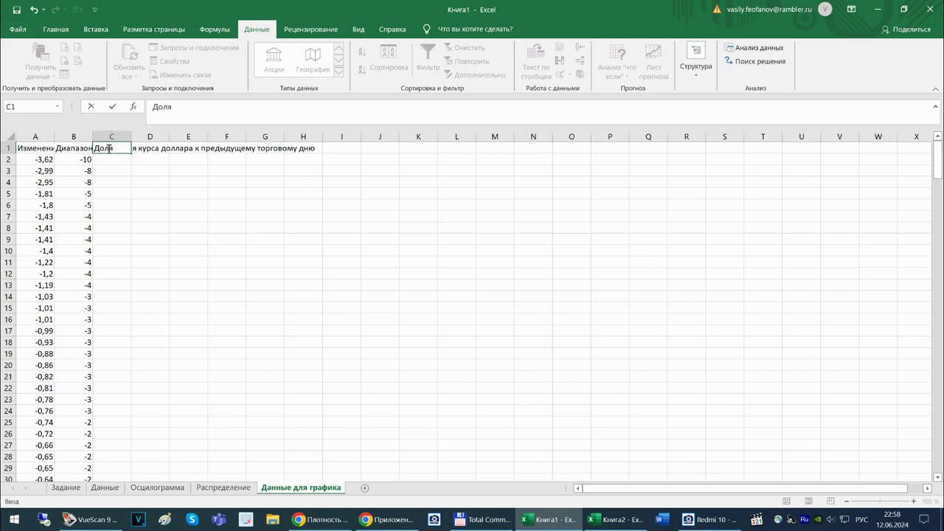
pyautogui.write('в выборке')
pyautogui.press('Return')
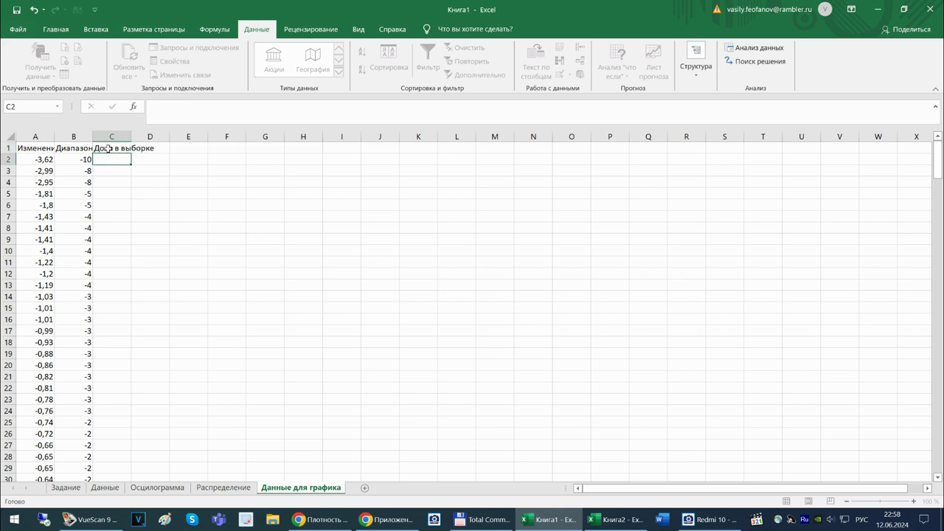
# Write a formula in C2 that divides 1 by the count of the rate changes, =1/count(A2:A249).
pyautogui.write('=1/с')
pyautogui.press('BackSpace')
pyautogui.hotkey('alt', 'shift')
pyautogui.write('count(')
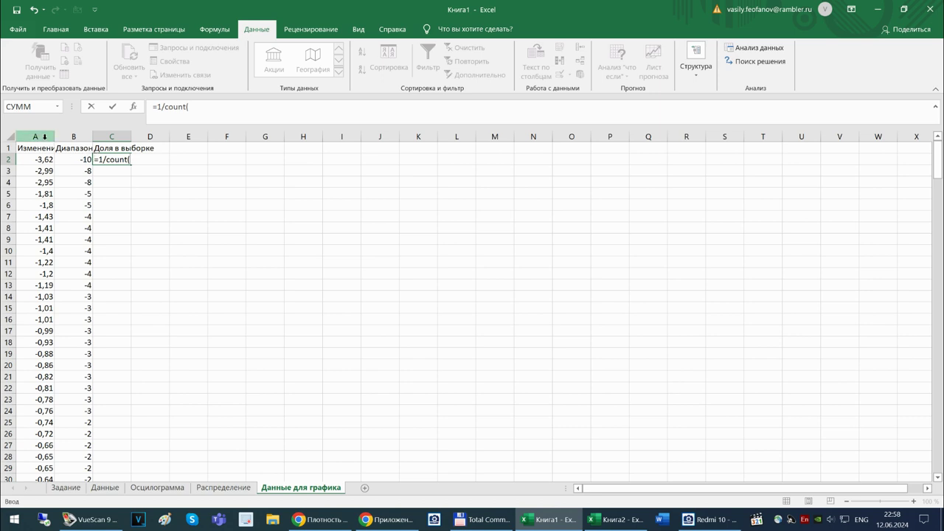
pyautogui.click(42, 159)
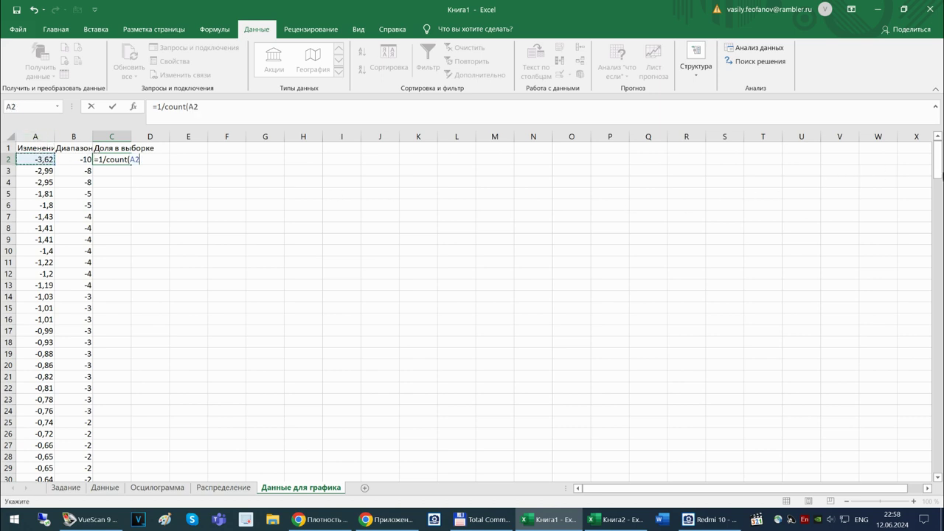
pyautogui.moveTo(939, 168); pyautogui.dragTo(926, 480)
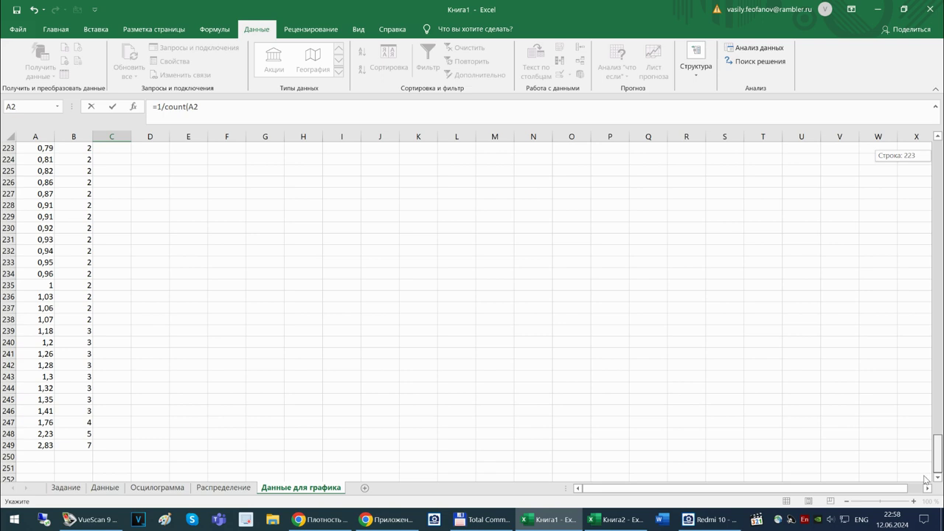
pyautogui.keyDown('shift'); pyautogui.click(41, 447); pyautogui.keyUp('shift')
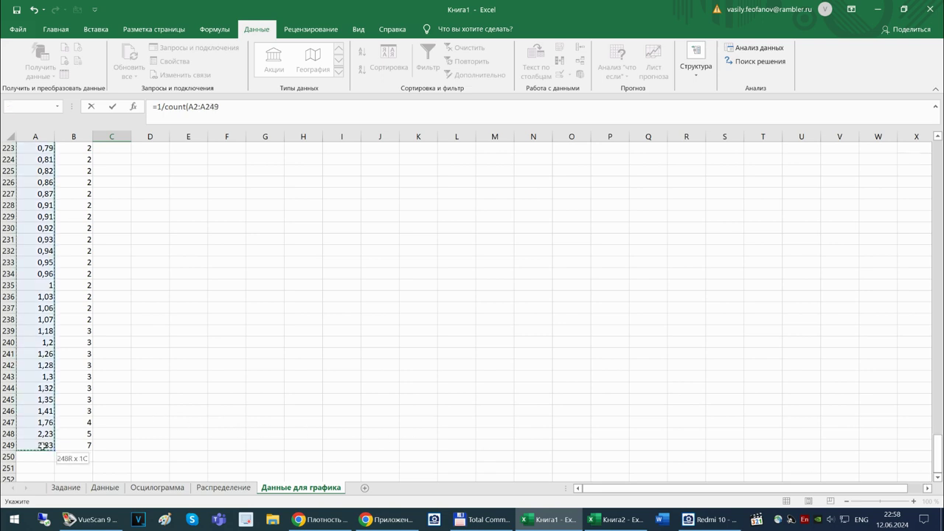
pyautogui.click(228, 106)
pyautogui.write(')')
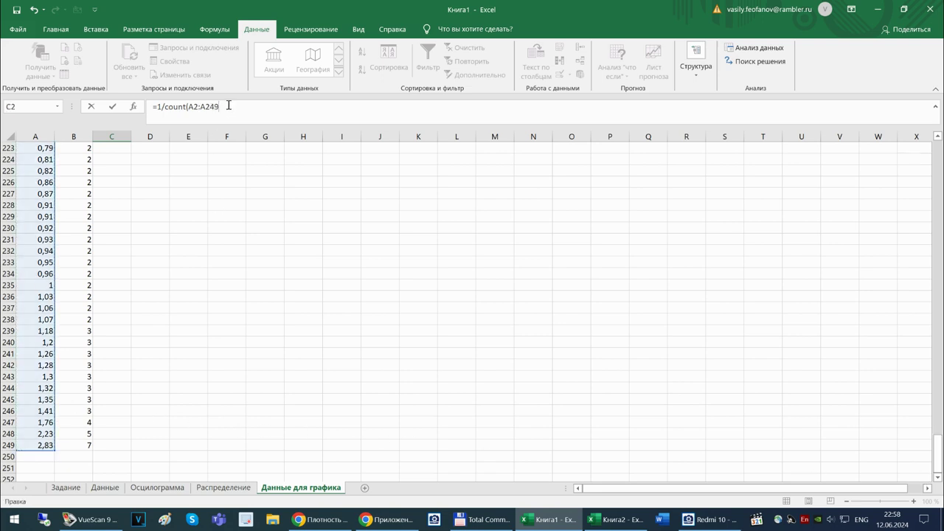
# Try replacing the function name count in the C2 formula with the Russian name чзнач.
pyautogui.moveTo(186, 106); pyautogui.dragTo(168, 107)
pyautogui.write('pyfx')
pyautogui.press('BackSpace')
pyautogui.press('BackSpace')
pyautogui.press('BackSpace')
pyautogui.press('BackSpace')
pyautogui.hotkey('alt', 'shift')
pyautogui.write('рyf')
pyautogui.press('BackSpace')
pyautogui.press('BackSpace')
pyautogui.press('BackSpace')
pyautogui.hotkey('alt', 'shift')
pyautogui.write('ч')
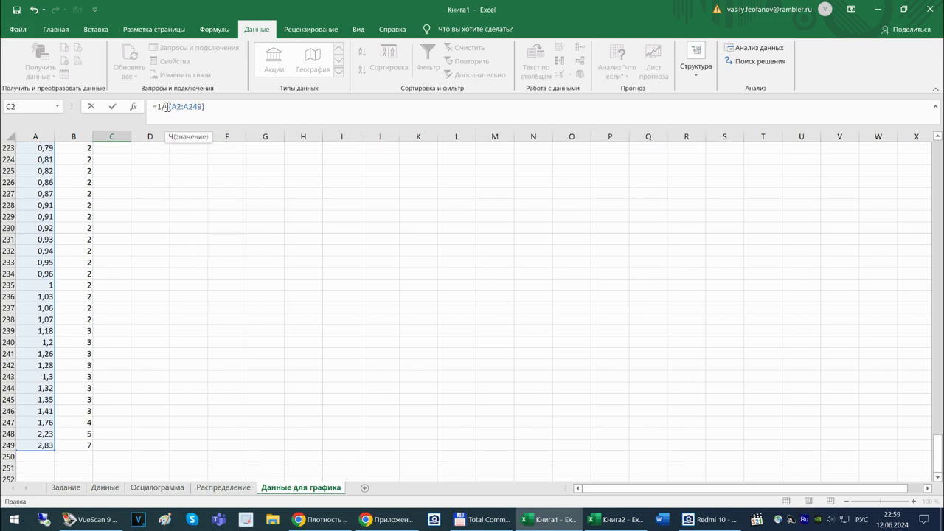
pyautogui.write('знач')
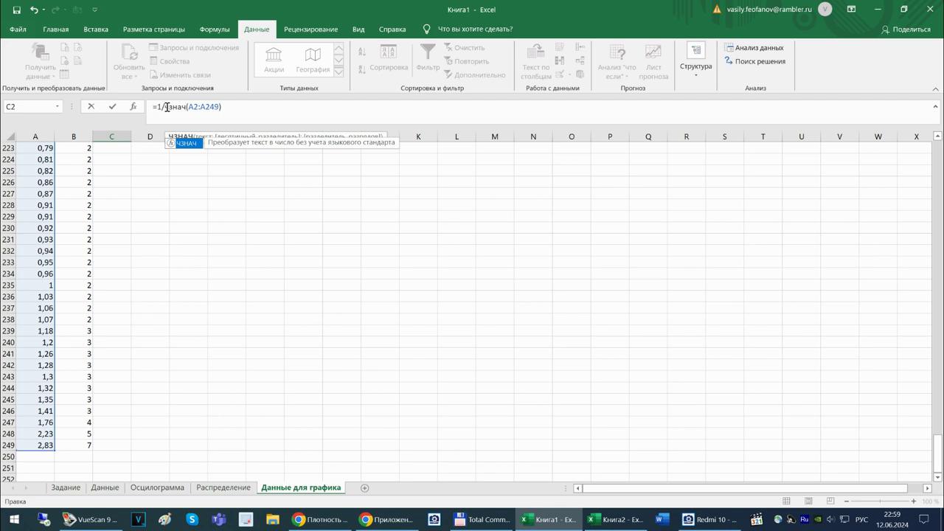
# Replace the function in the C2 formula with the fixed number 249, giving =1/249.
pyautogui.moveTo(165, 107); pyautogui.dragTo(257, 109)
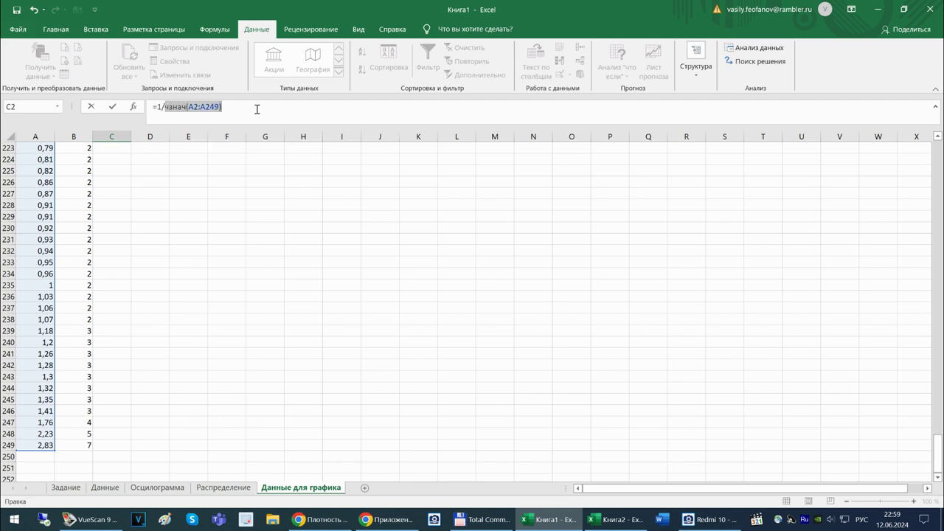
pyautogui.write('2')
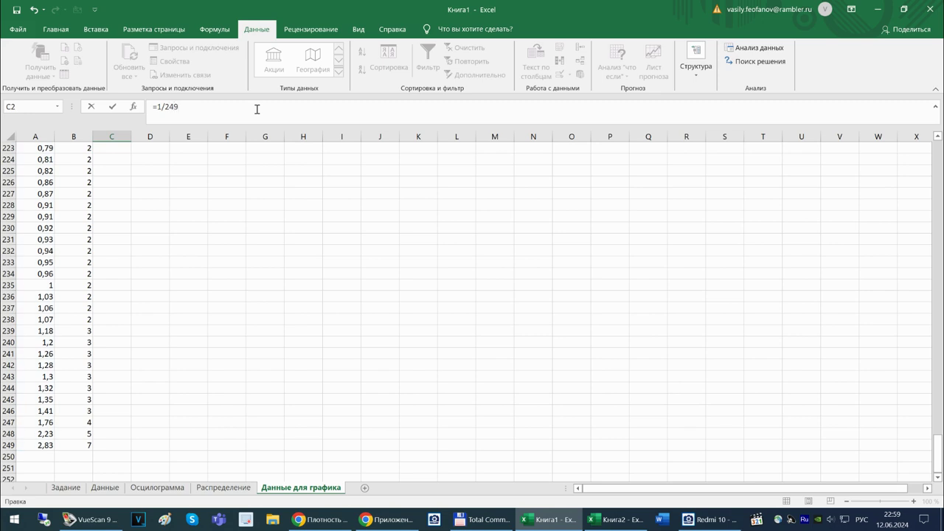
pyautogui.write('49')
pyautogui.press('Return')
pyautogui.scroll(1, 67, 238)
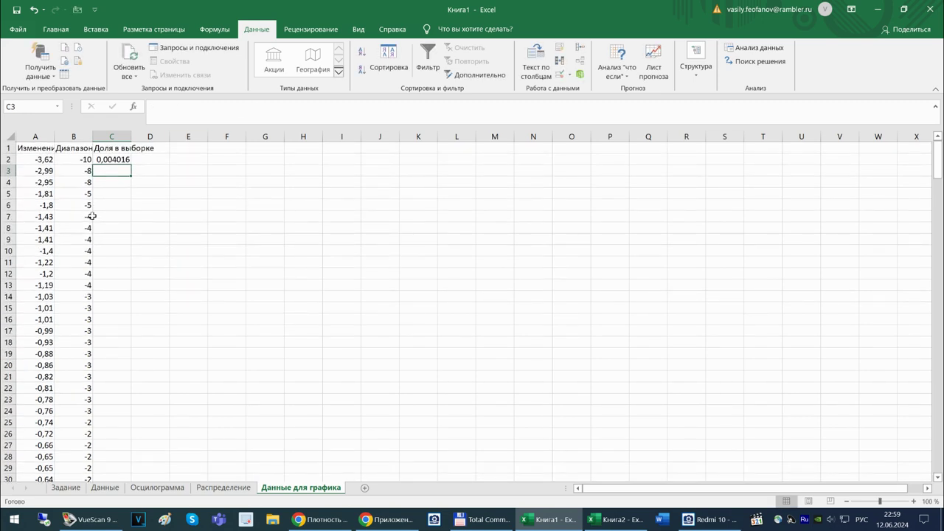
# Replace the divisor in C2 with the СЧЁТЗ function over A2:A249.
pyautogui.click(111, 151)
pyautogui.click(111, 159)
pyautogui.moveTo(164, 106); pyautogui.dragTo(215, 107)
pyautogui.write('счет')
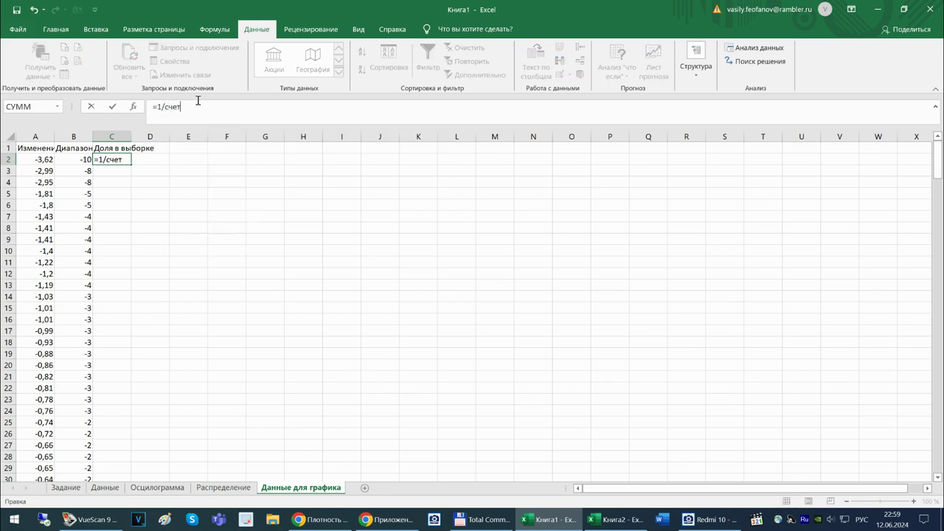
pyautogui.press('BackSpace')
pyautogui.press('BackSpace')
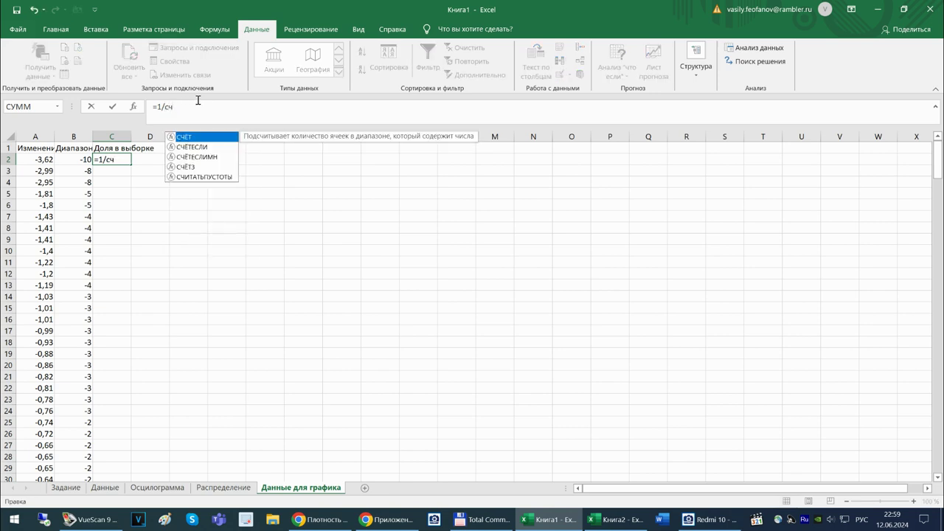
pyautogui.doubleClick(185, 166)
pyautogui.click(37, 159)
pyautogui.moveTo(939, 162); pyautogui.dragTo(940, 456)
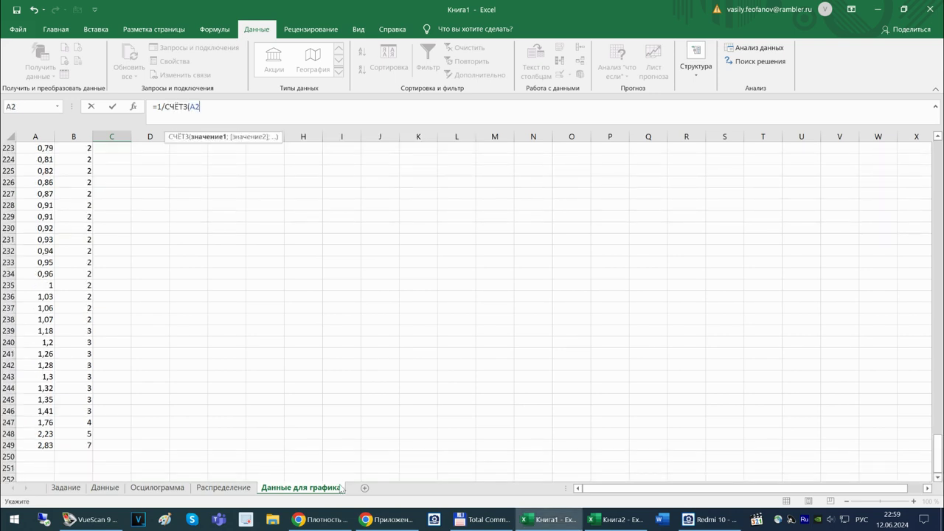
pyautogui.keyDown('shift'); pyautogui.click(44, 444); pyautogui.keyUp('shift')
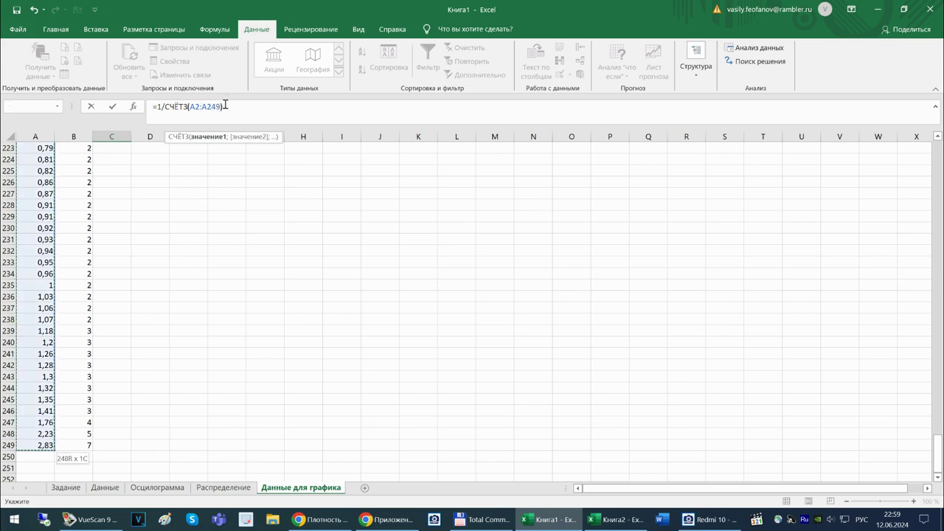
pyautogui.write(')')
# Lock the row references in C2, giving =1/СЧЁТЗ(A$2:A$249), and fill the formula down column C to the end of the data.
pyautogui.click(185, 107)
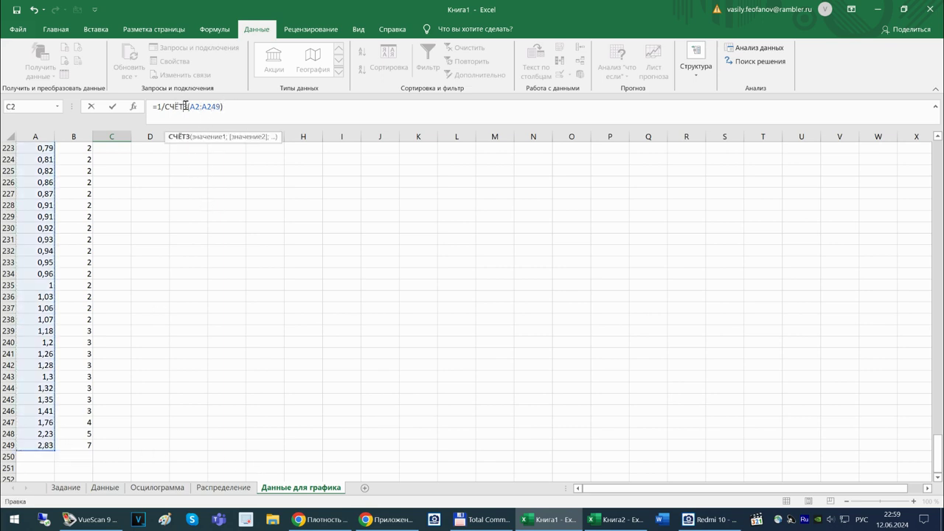
pyautogui.click(199, 106)
pyautogui.write(';')
pyautogui.press('BackSpace')
pyautogui.hotkey('alt', 'shift')
pyautogui.write('$2:A')
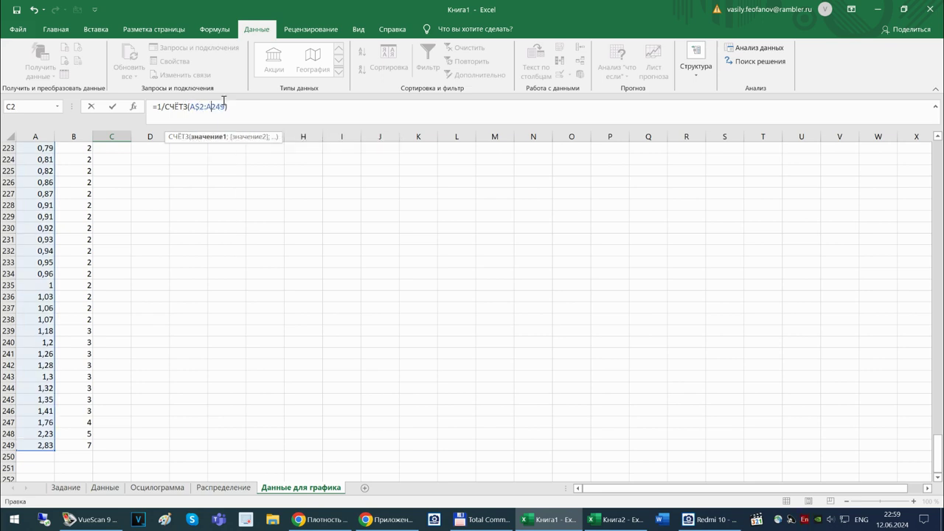
pyautogui.write('$')
pyautogui.press('Return')
pyautogui.click(126, 162)
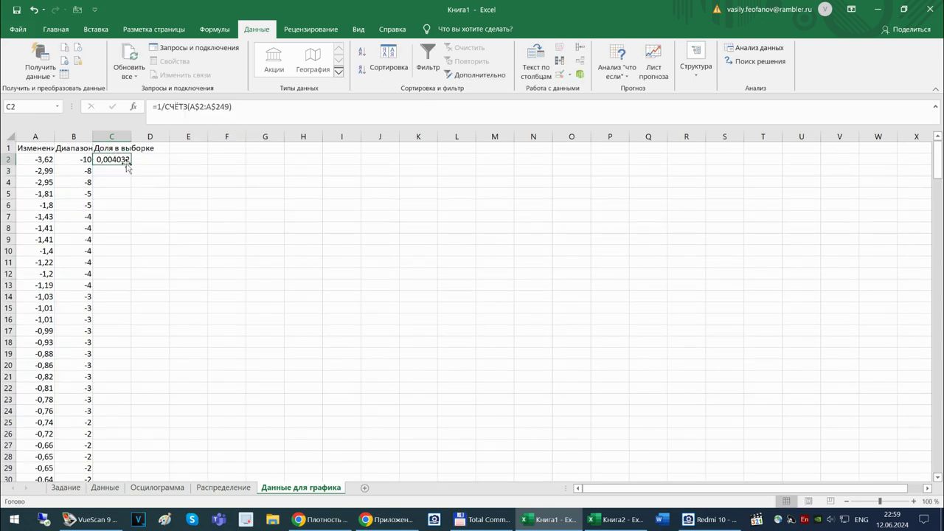
pyautogui.doubleClick(130, 163)
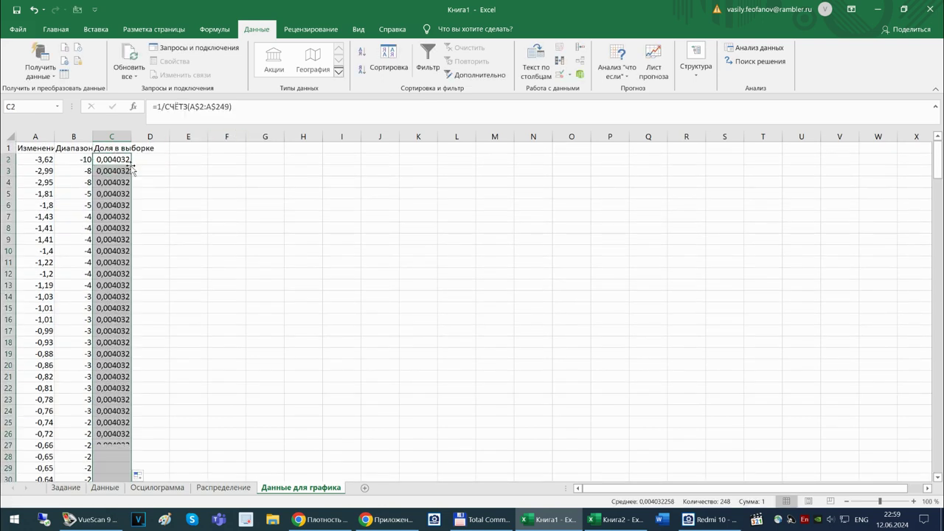
# Create a pivot table on a new sheet from range B1:C249 of the Данные для графика sheet.
pyautogui.click(81, 146)
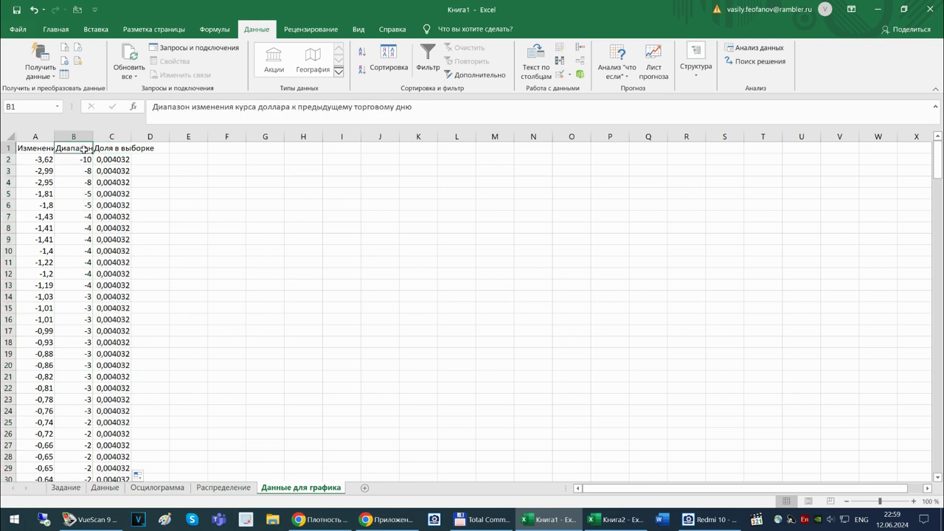
pyautogui.moveTo(937, 157); pyautogui.dragTo(919, 464)
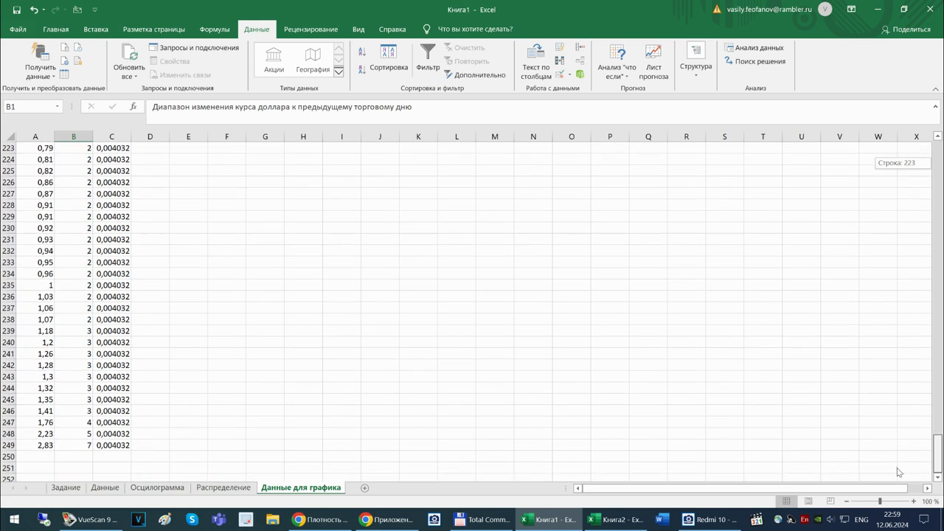
pyautogui.keyDown('shift'); pyautogui.click(107, 445); pyautogui.keyUp('shift')
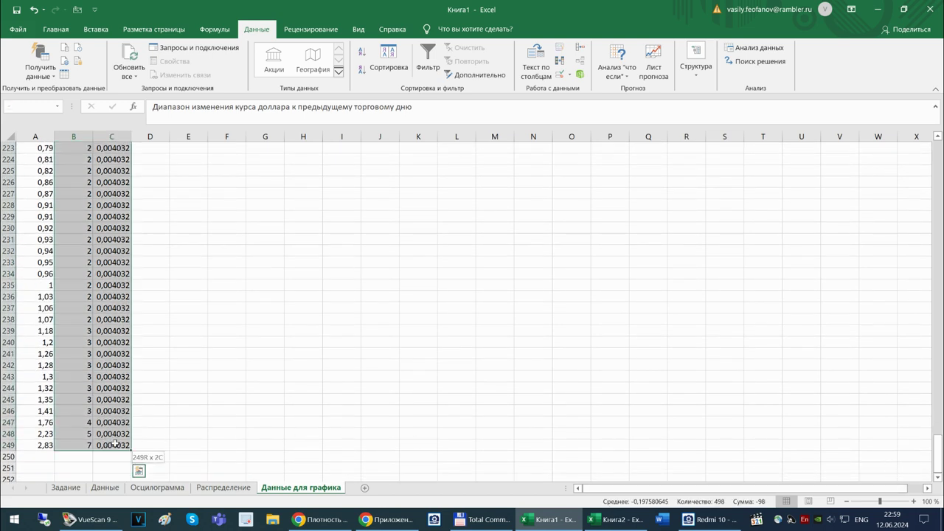
pyautogui.click(95, 30)
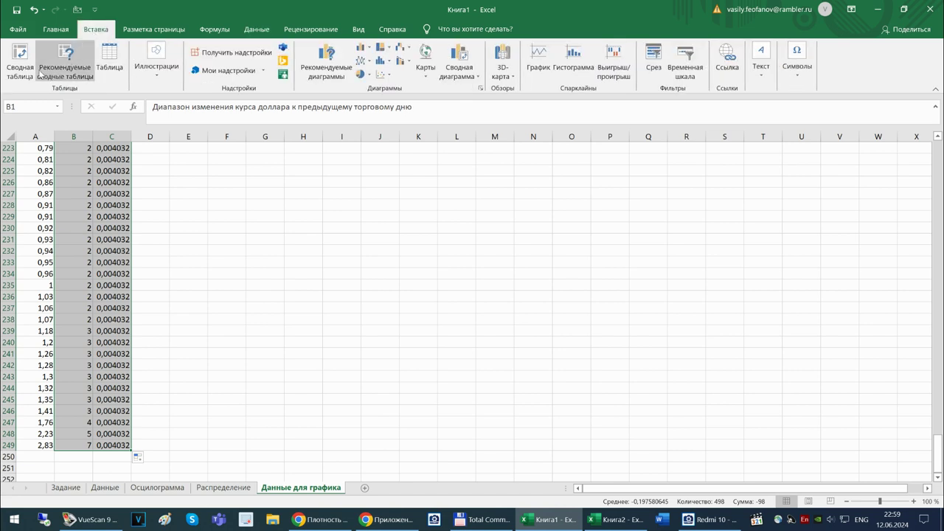
pyautogui.click(21, 71)
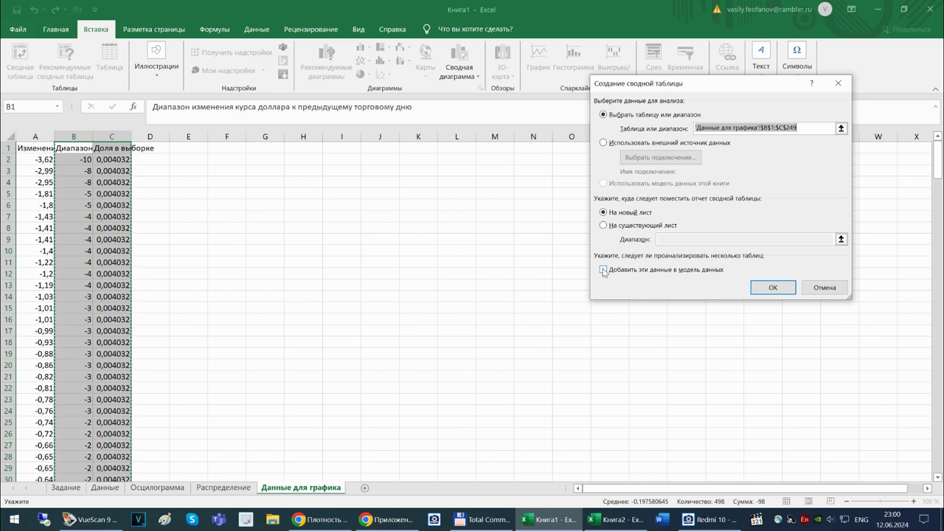
pyautogui.click(773, 290)
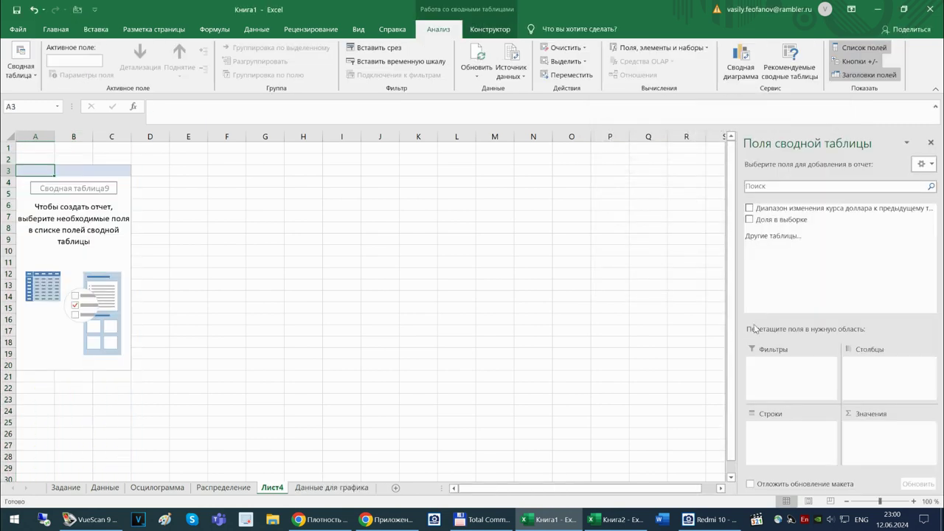
# Put the dollar rate change range field in the pivot table's rows and summarise Доля в выборке by Сумма in the values.
pyautogui.moveTo(778, 208); pyautogui.dragTo(778, 424)
pyautogui.moveTo(785, 235); pyautogui.dragTo(864, 443)
pyautogui.click(867, 432)
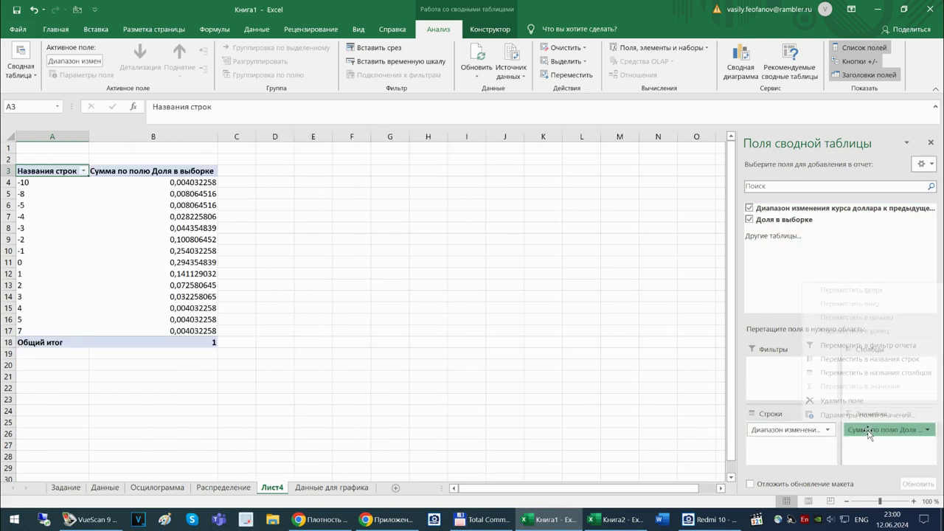
pyautogui.click(869, 418)
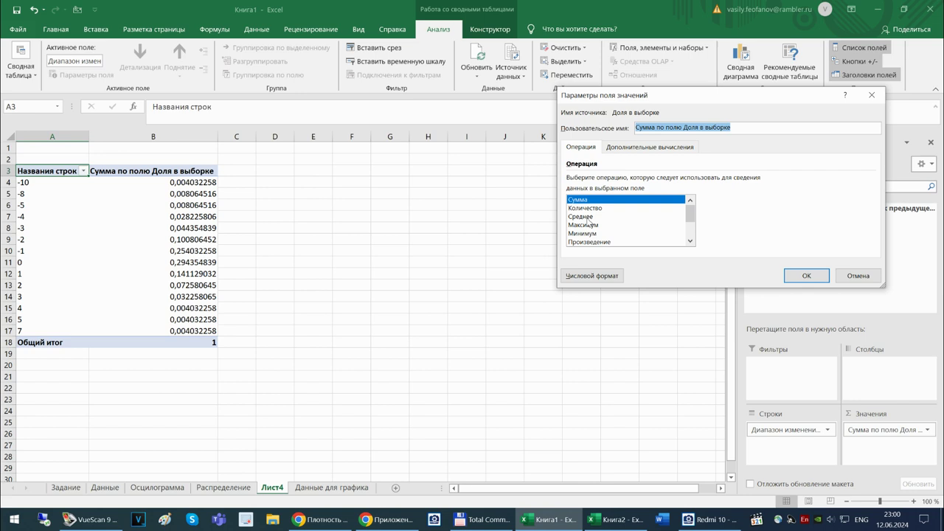
pyautogui.click(807, 276)
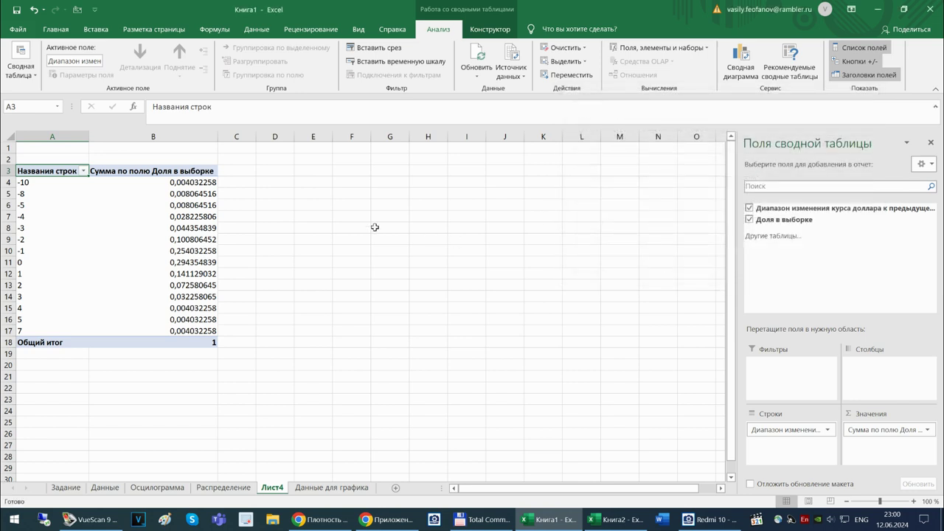
# Apply blue gradient data bars to the pivot table's share values in B4:B17.
pyautogui.moveTo(202, 180); pyautogui.dragTo(178, 332)
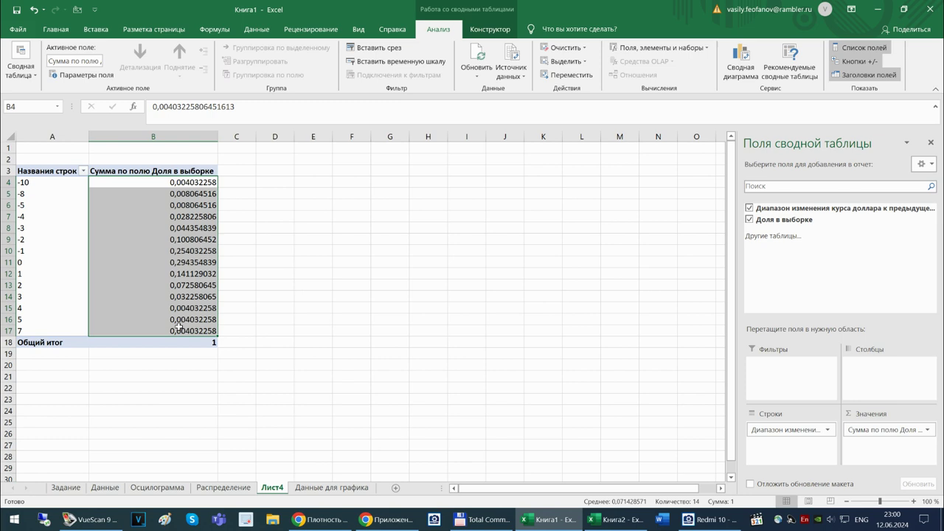
pyautogui.moveTo(211, 303)
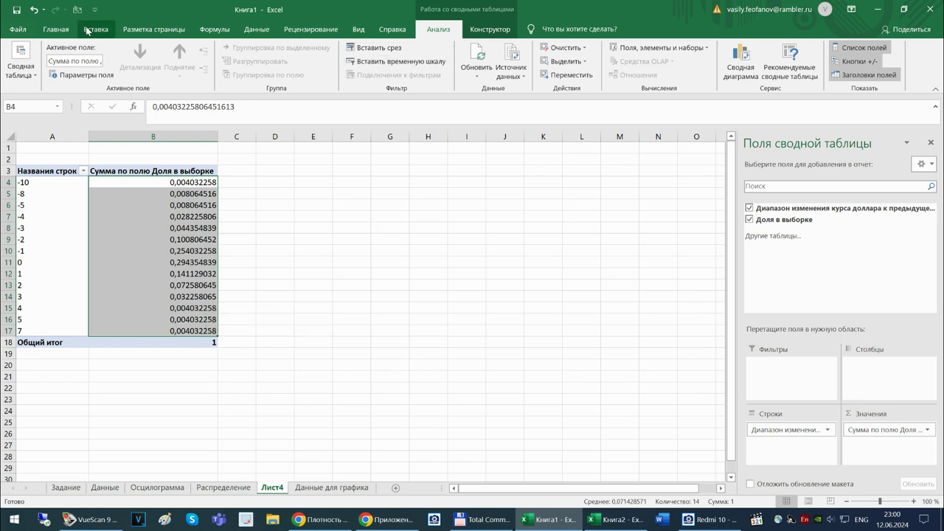
pyautogui.click(55, 29)
pyautogui.click(539, 80)
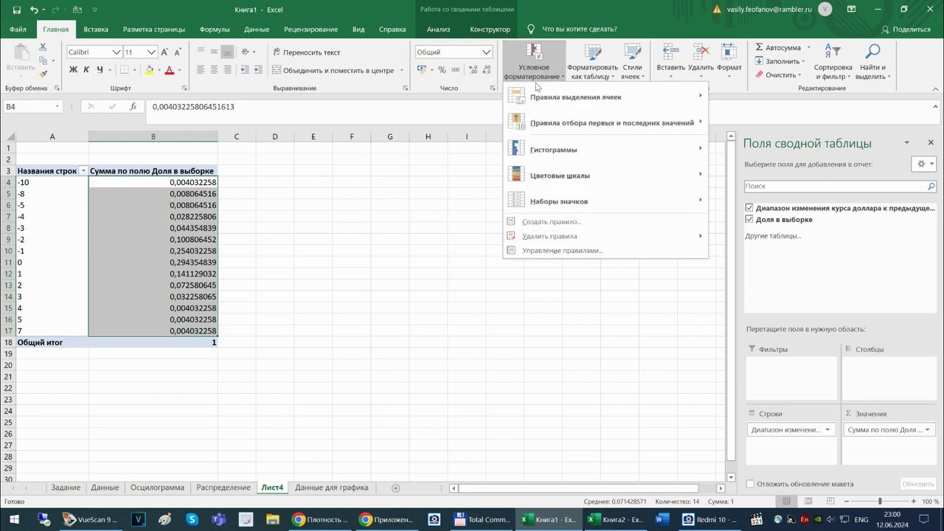
pyautogui.moveTo(550, 154)
pyautogui.click(717, 159)
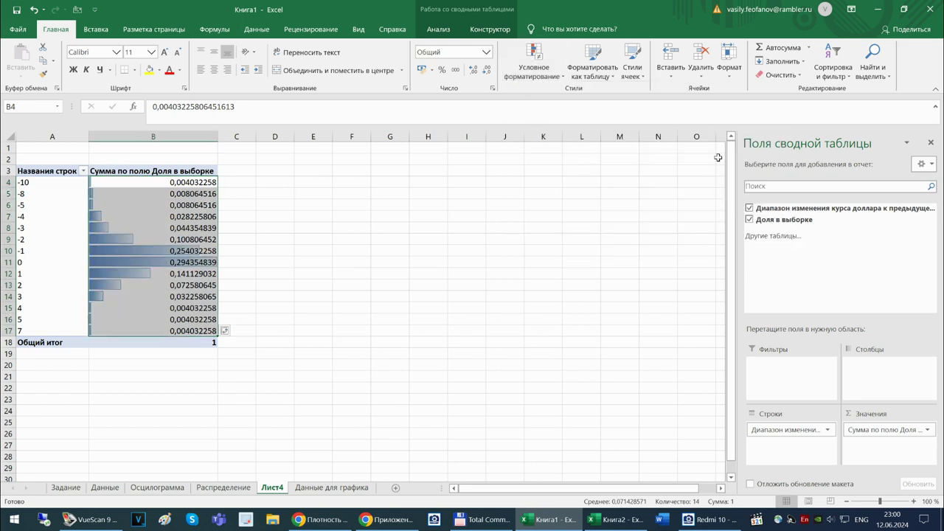
# Format the pivot table's share value field as Процентный with 1 decimal place, and close the field list.
pyautogui.click(442, 70)
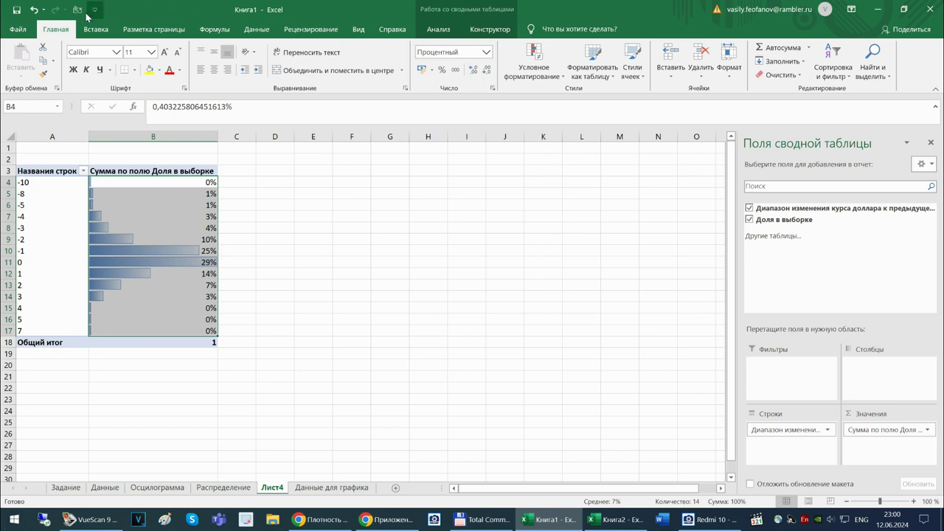
pyautogui.click(33, 9)
pyautogui.click(154, 204)
pyautogui.rightClick(153, 204)
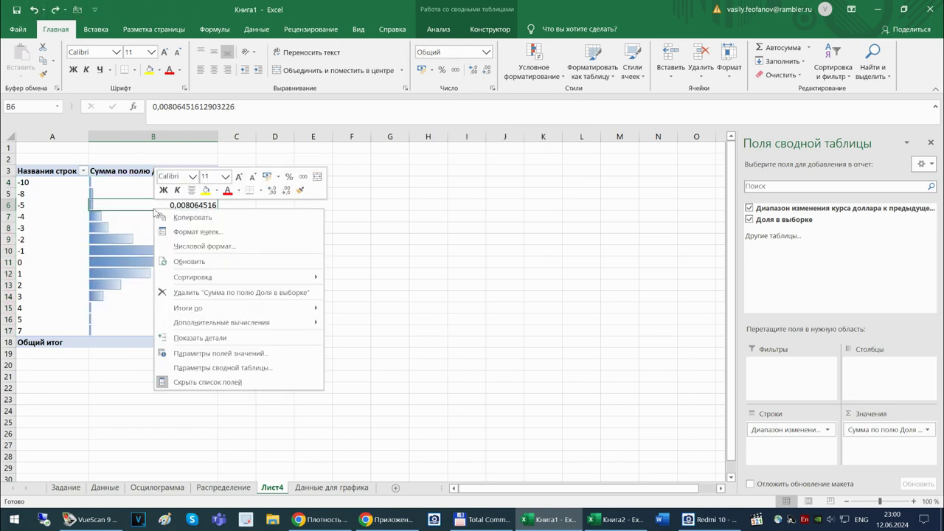
pyautogui.click(203, 355)
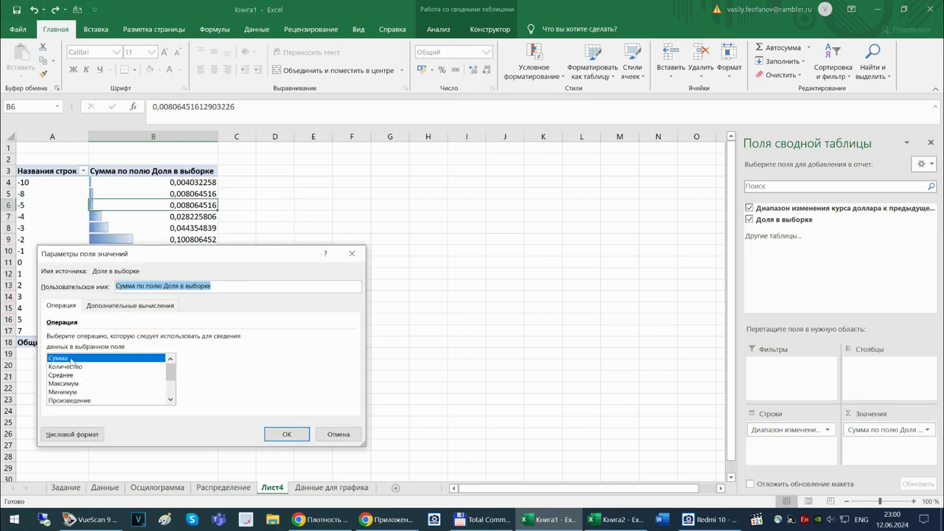
pyautogui.click(72, 434)
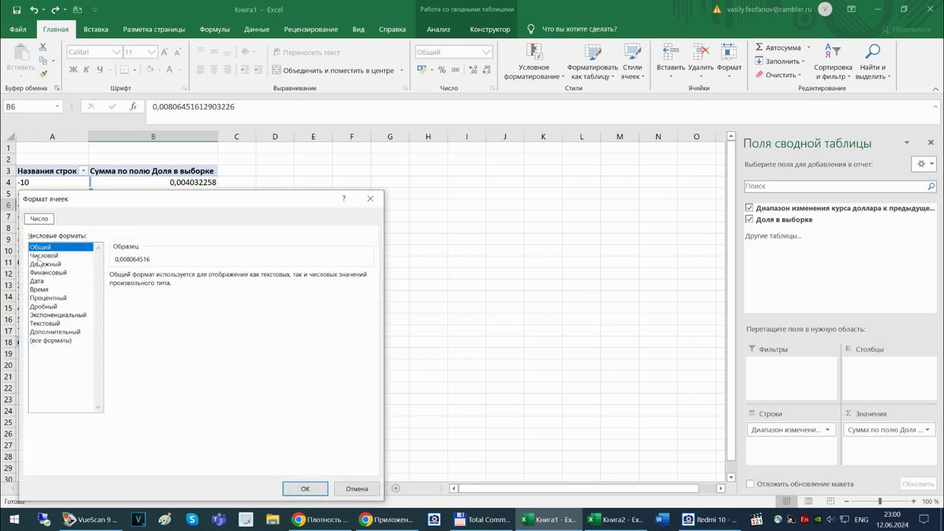
pyautogui.click(49, 298)
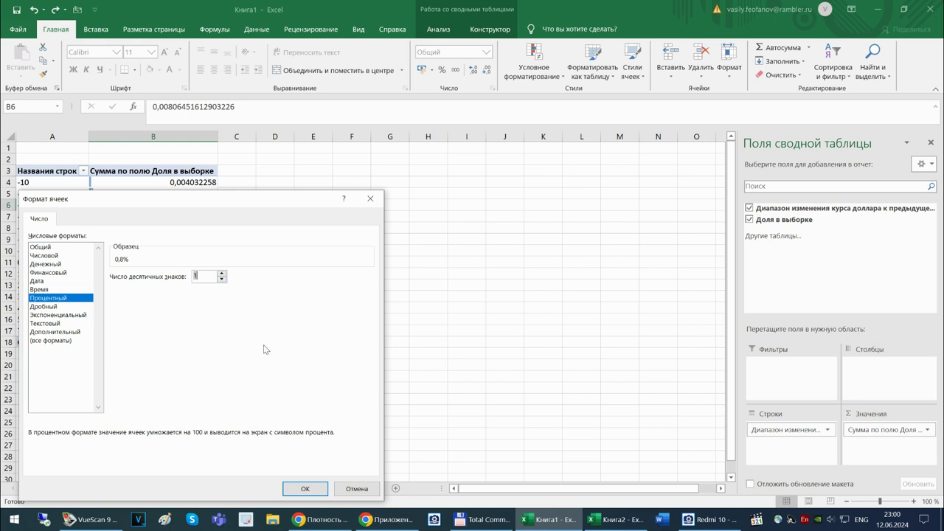
pyautogui.click(304, 488)
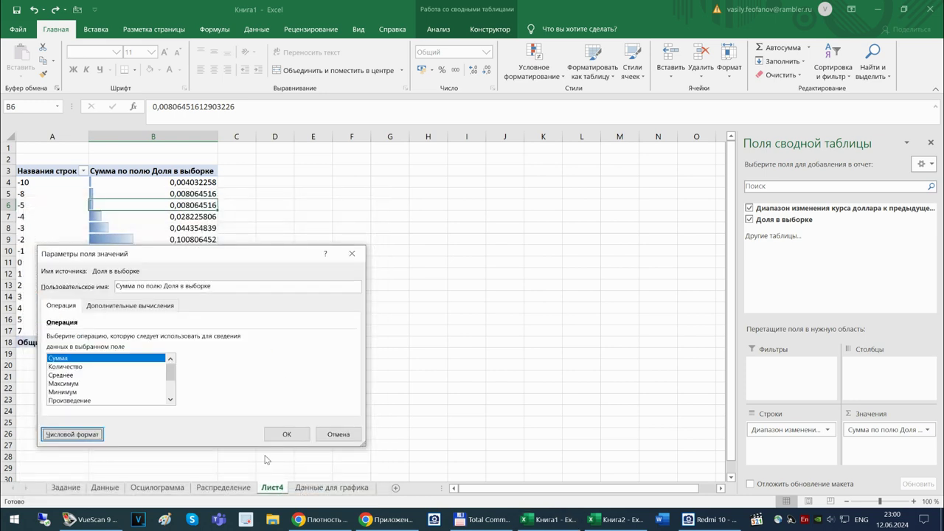
pyautogui.click(285, 435)
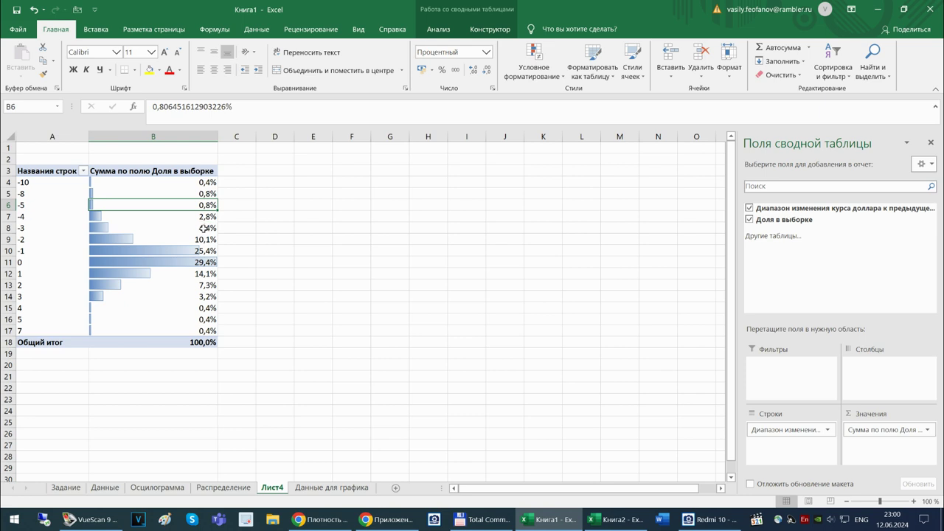
pyautogui.click(931, 144)
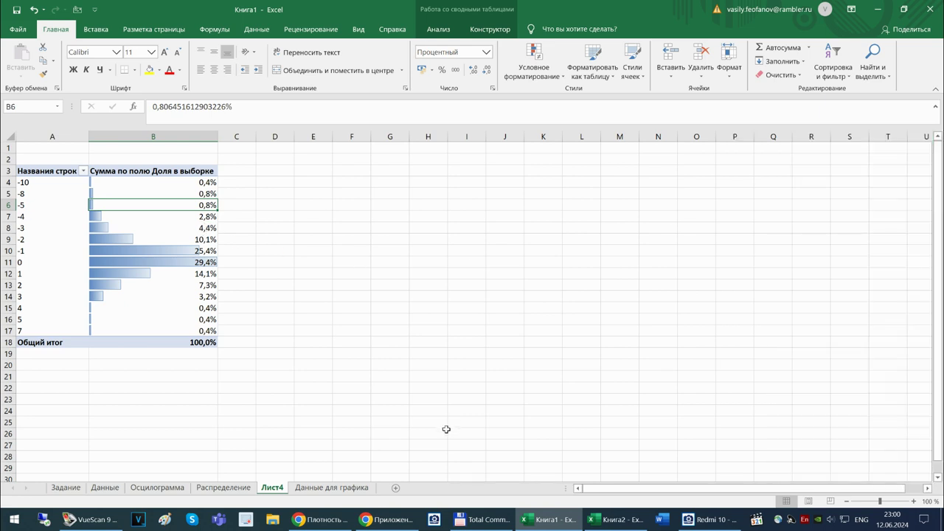
# Try a histogram of the selected interval and share columns on the Данные для графика sheet, and delete the chart.
pyautogui.moveTo(104, 230)
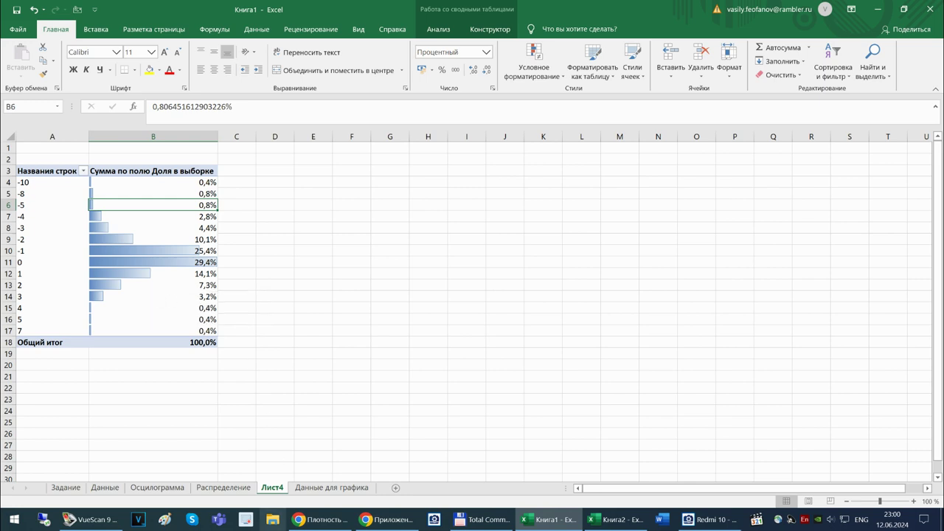
pyautogui.click(234, 489)
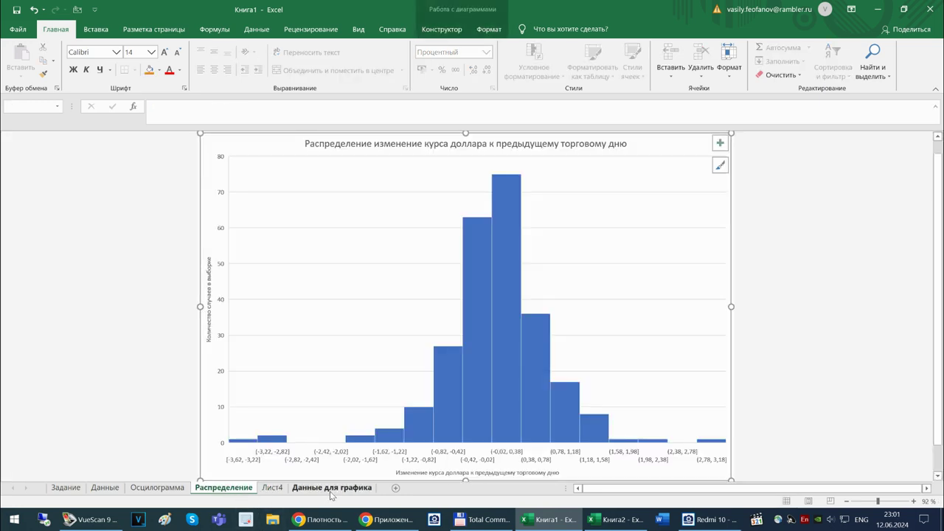
pyautogui.click(331, 488)
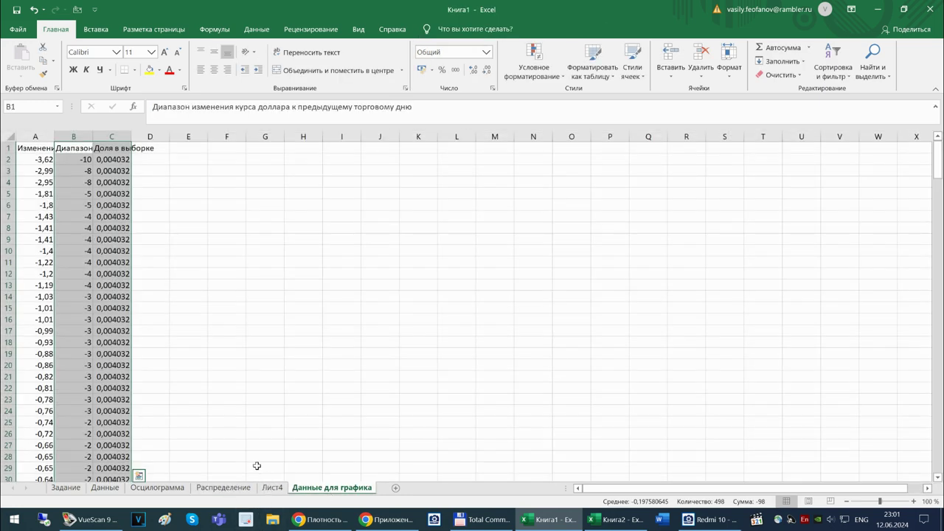
pyautogui.click(95, 30)
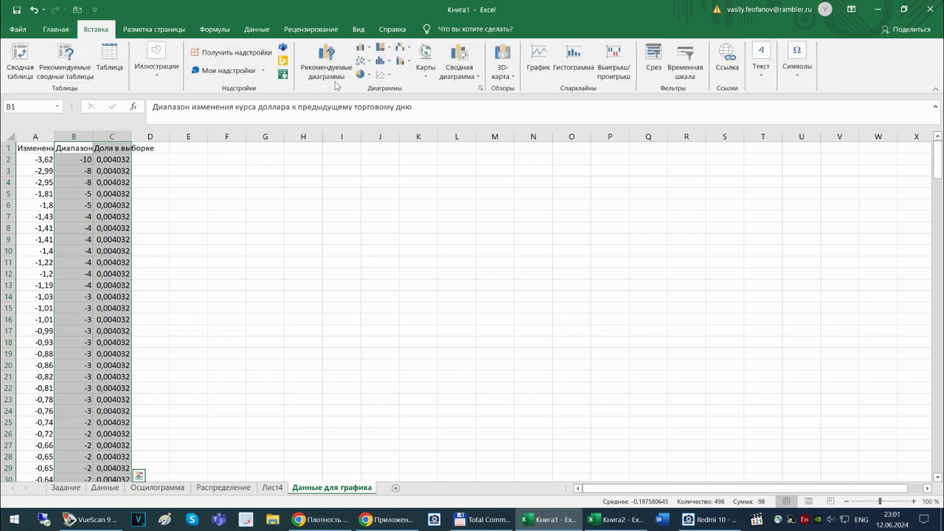
pyautogui.click(393, 65)
pyautogui.click(390, 99)
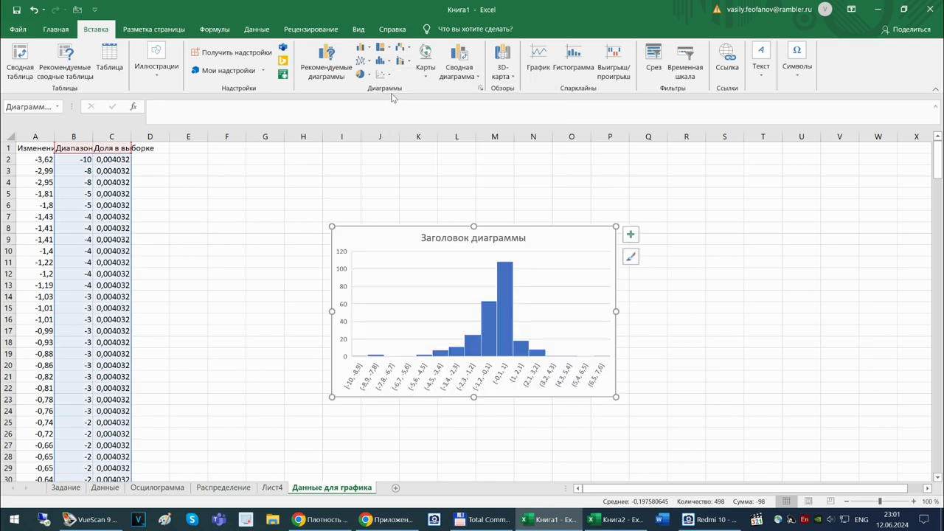
pyautogui.press('Delete')
# Examine the interval shares in the Лист4 pivot table alongside the source data and distribution chart sheets.
pyautogui.click(272, 489)
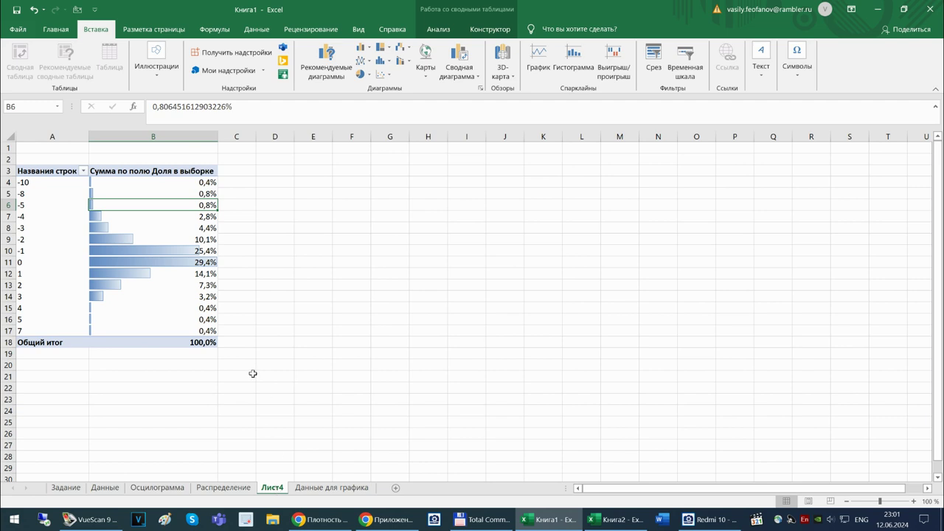
pyautogui.click(48, 169)
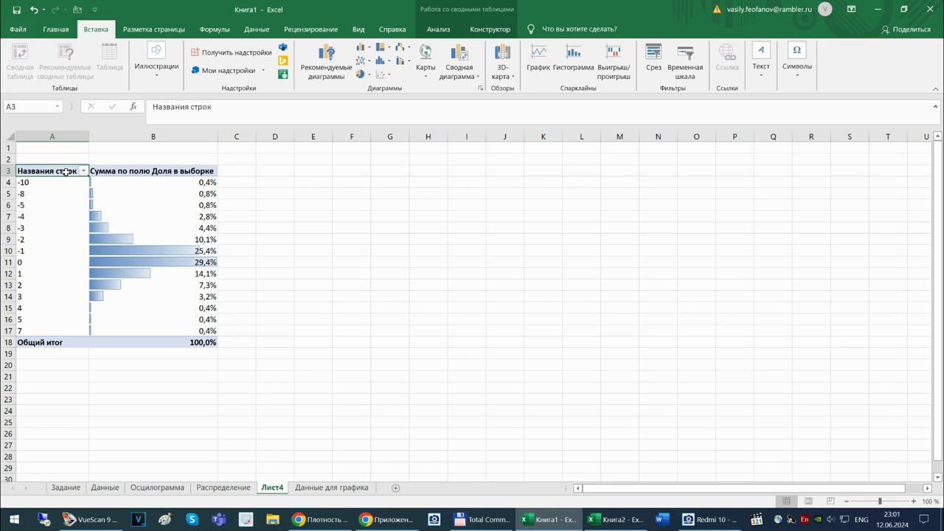
pyautogui.moveTo(176, 184)
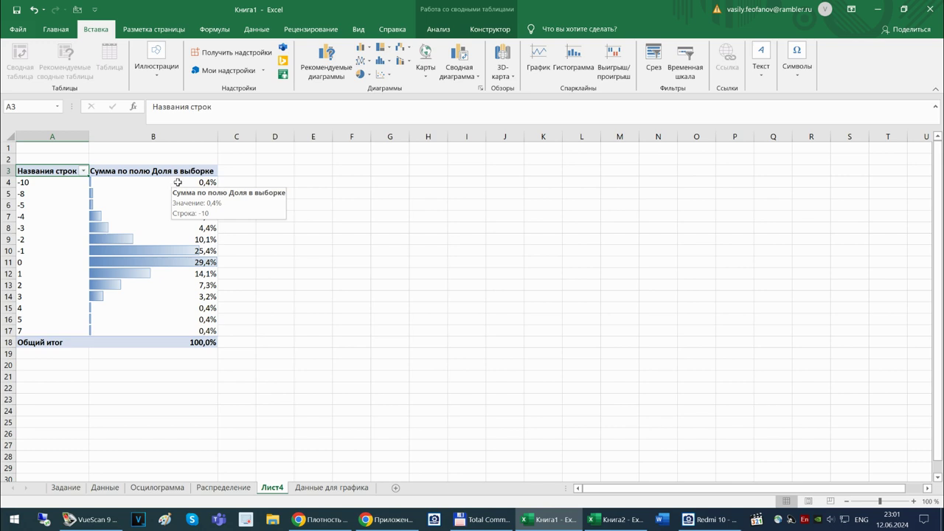
pyautogui.click(321, 491)
pyautogui.click(222, 488)
pyautogui.click(272, 494)
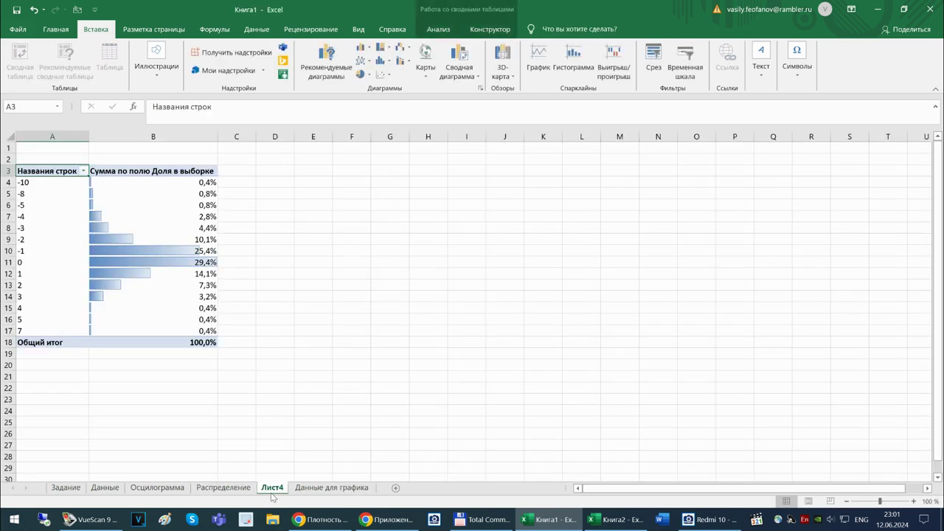
# Add a series named Плотность вероятности to the Распределение chart, taking its values from Лист4 B4:B17.
pyautogui.click(230, 490)
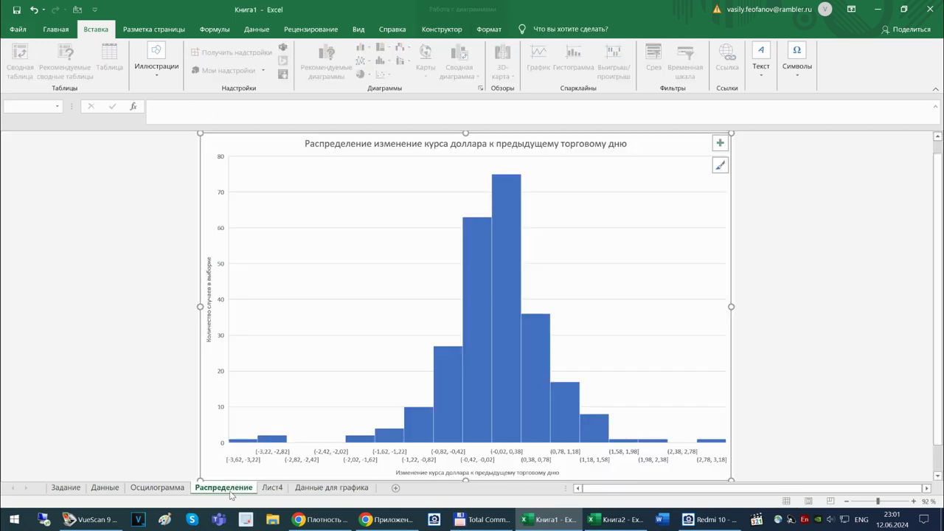
pyautogui.rightClick(609, 219)
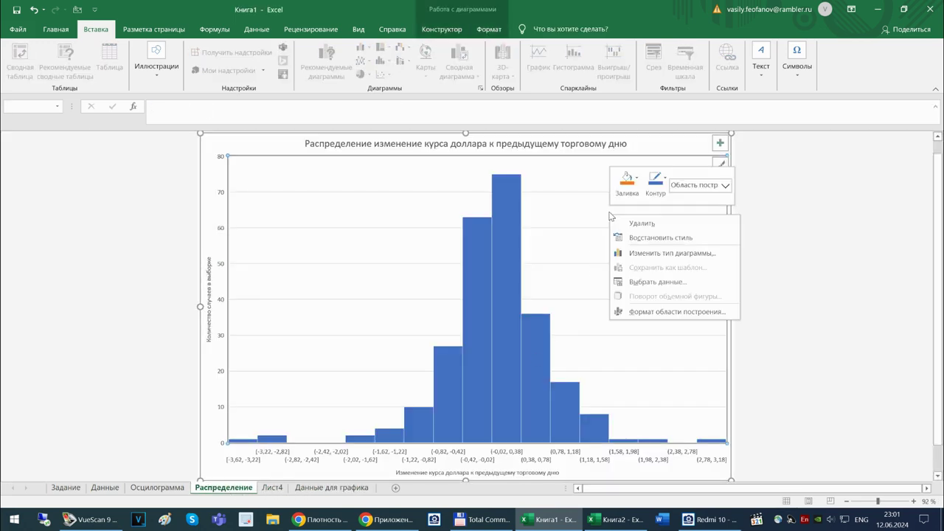
pyautogui.click(637, 283)
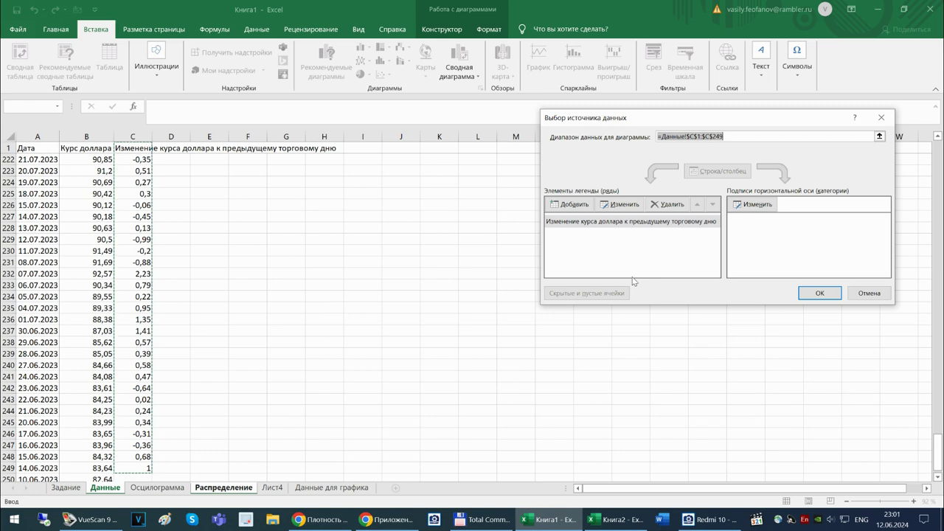
pyautogui.click(578, 205)
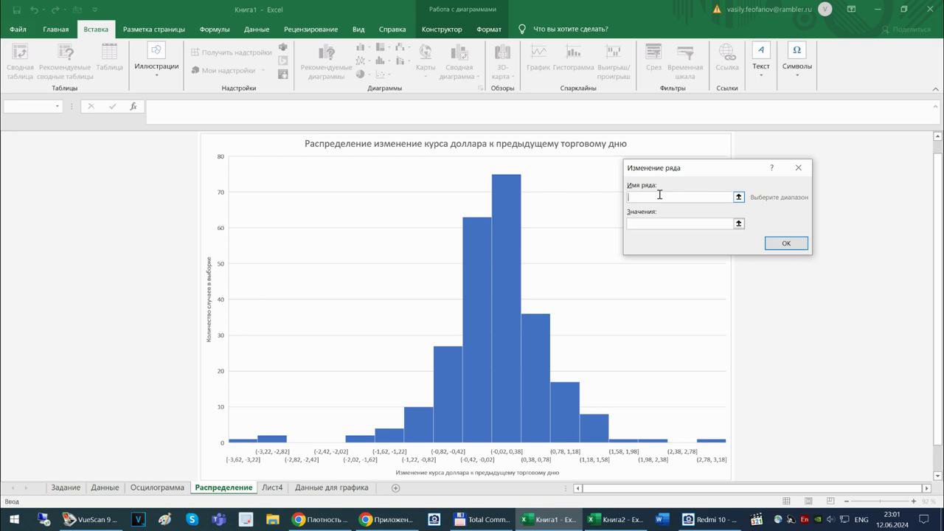
pyautogui.write('Gkjnyjcnm')
pyautogui.click(739, 224)
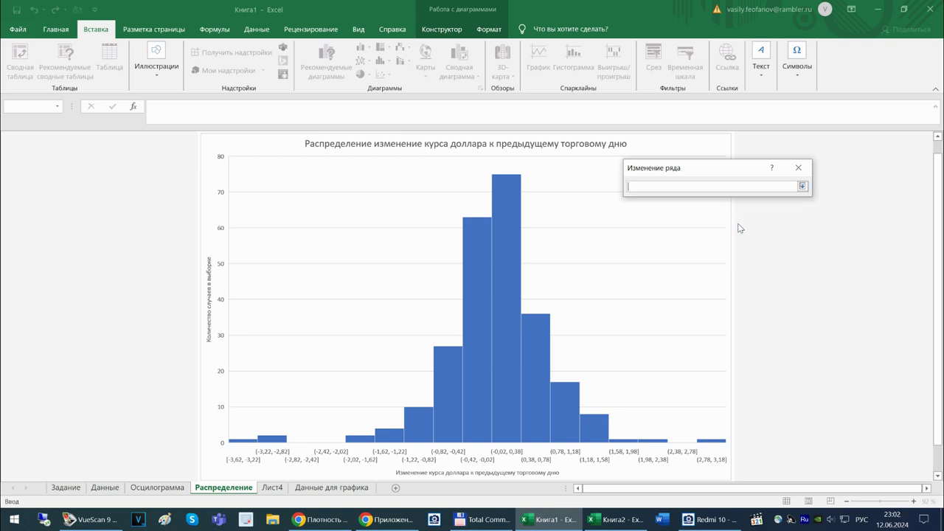
pyautogui.click(322, 490)
pyautogui.click(271, 488)
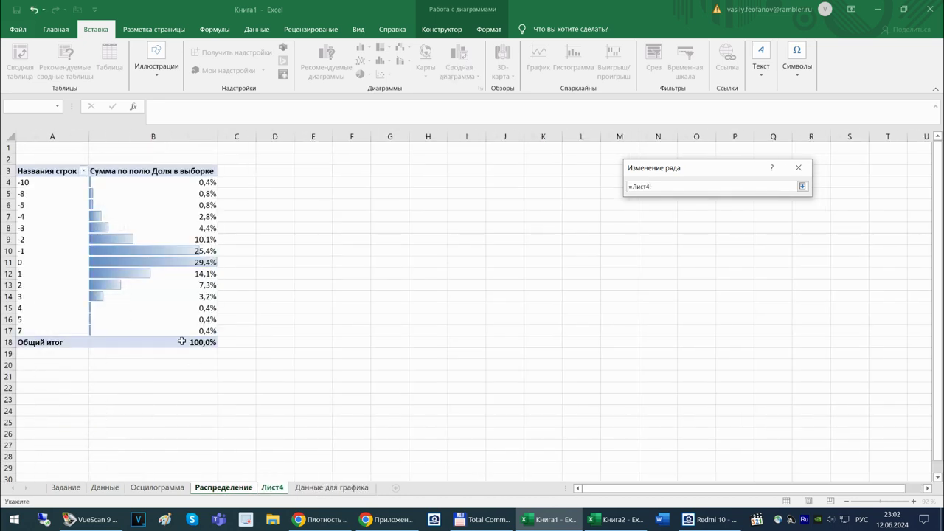
pyautogui.moveTo(124, 183); pyautogui.dragTo(118, 331)
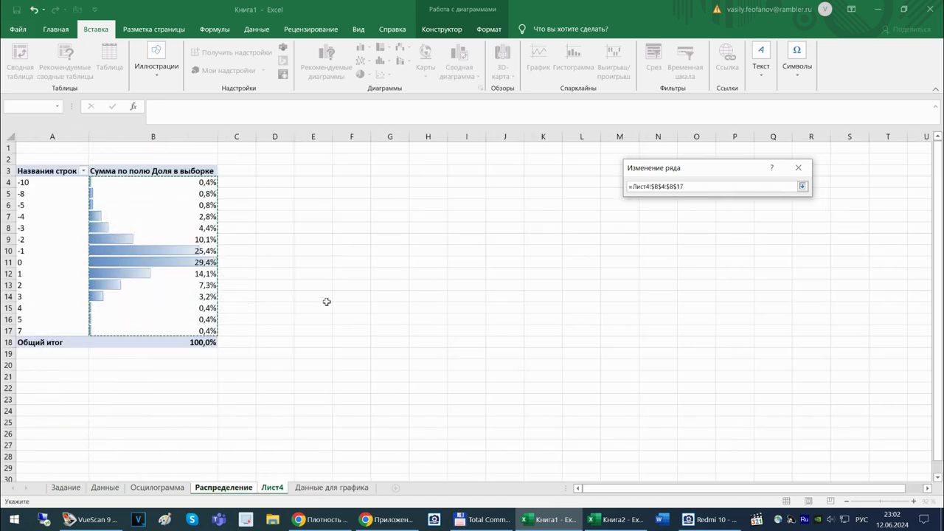
pyautogui.click(803, 186)
pyautogui.click(781, 244)
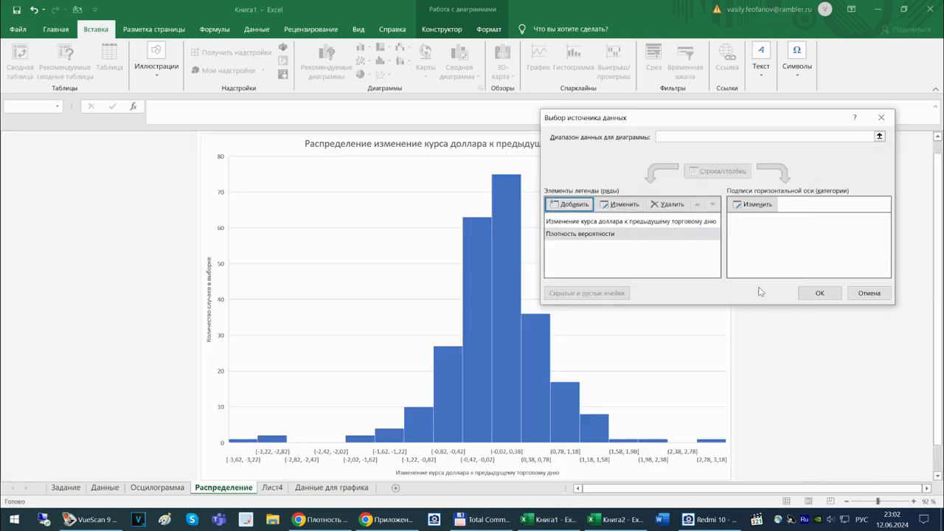
# Check the name and value range of the Плотность вероятности series, and apply the chart's data source changes.
pyautogui.click(621, 236)
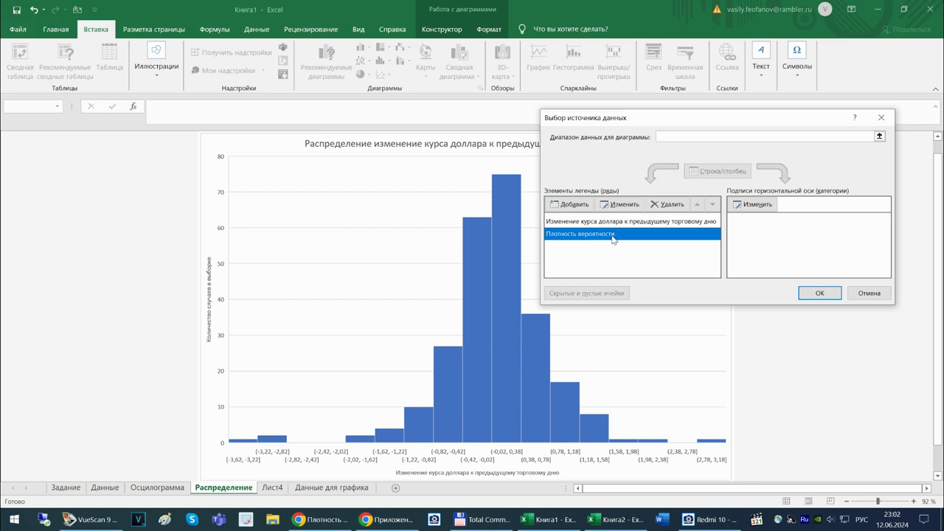
pyautogui.click(624, 204)
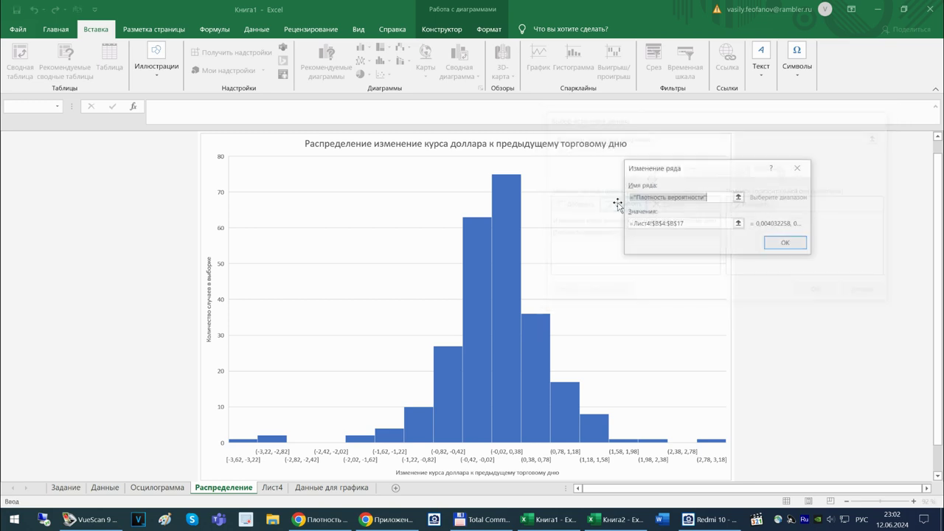
pyautogui.click(784, 243)
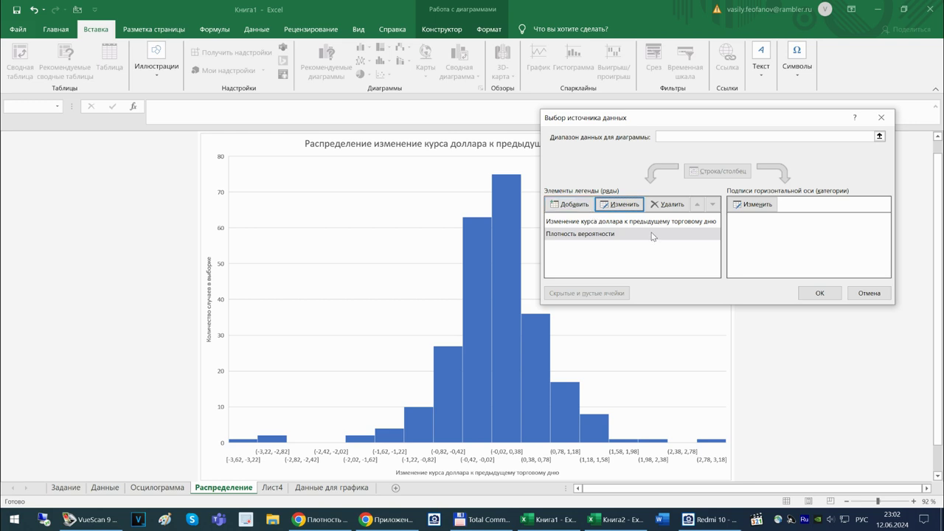
pyautogui.click(821, 294)
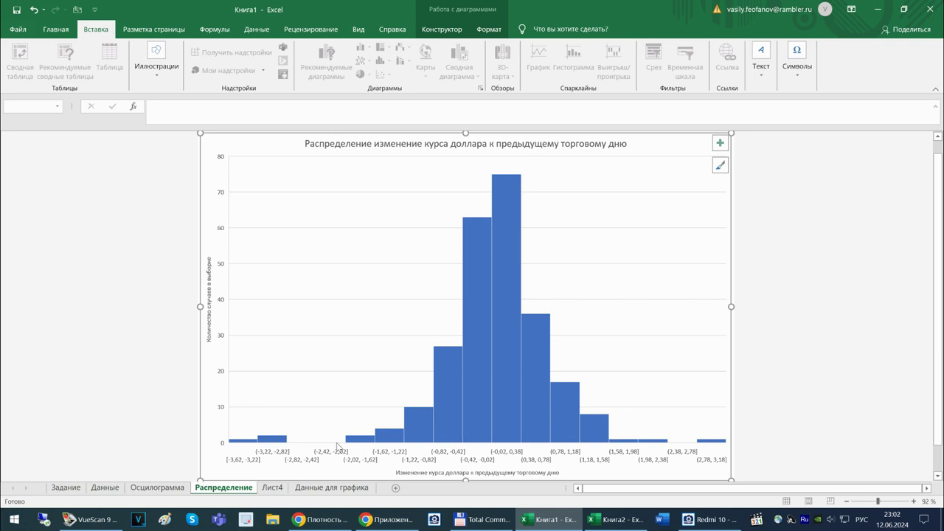
pyautogui.rightClick(598, 246)
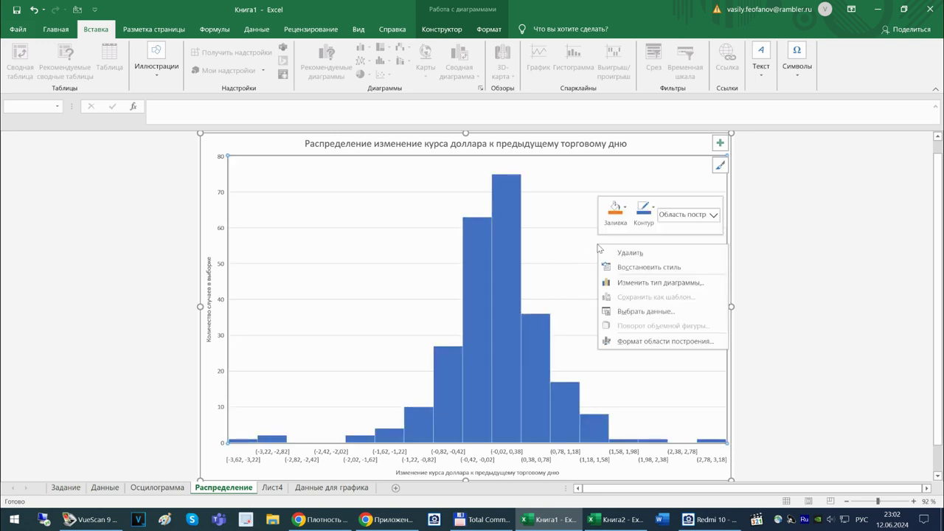
pyautogui.click(613, 341)
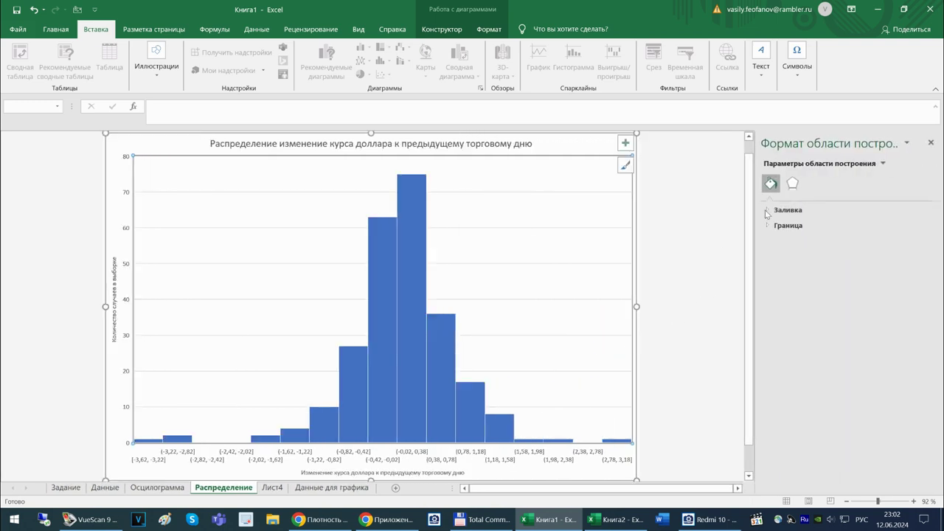
pyautogui.click(930, 143)
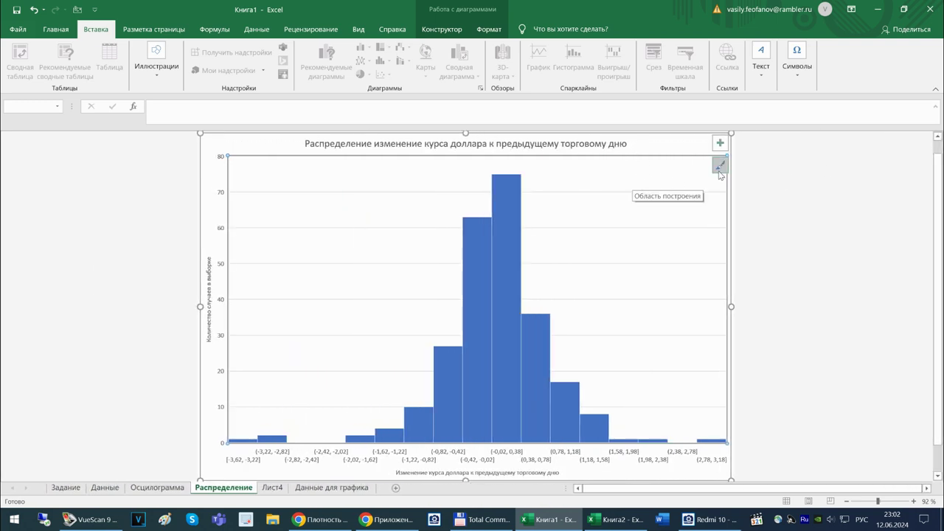
# Examine the distribution chart's data series and the definition of Плотность вероятности, and leave the data source settings without applying changes.
pyautogui.rightClick(660, 140)
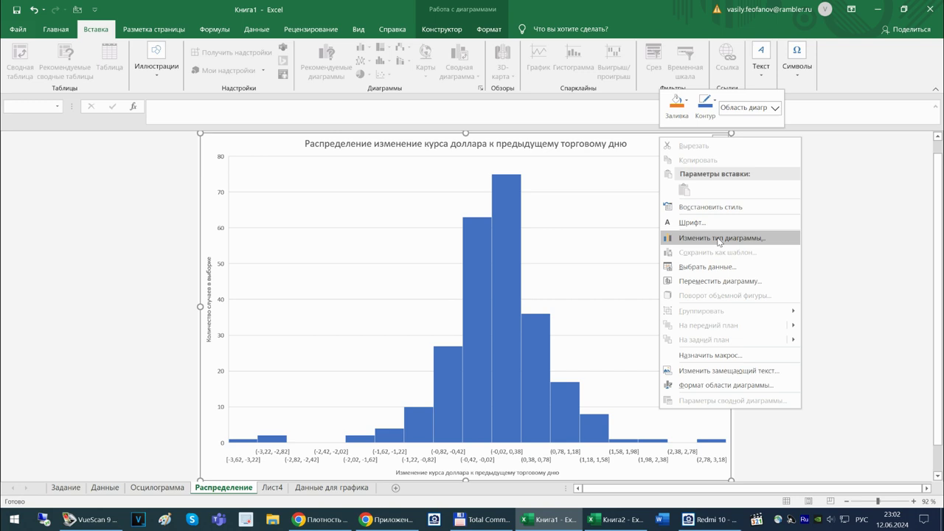
pyautogui.click(693, 270)
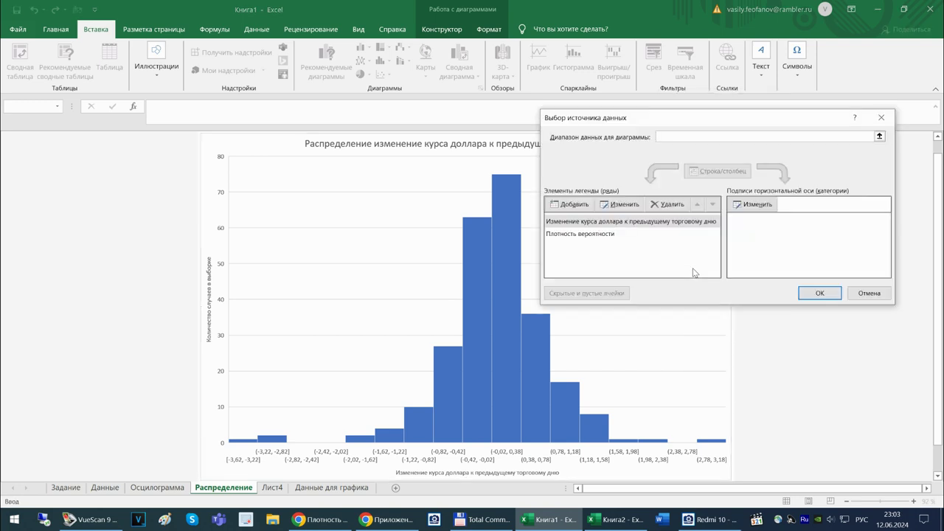
pyautogui.click(597, 234)
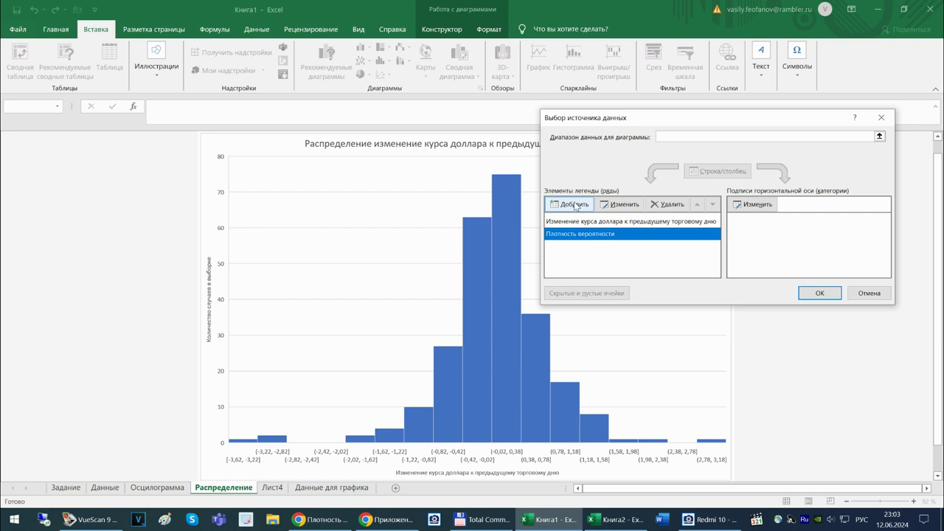
pyautogui.click(632, 213)
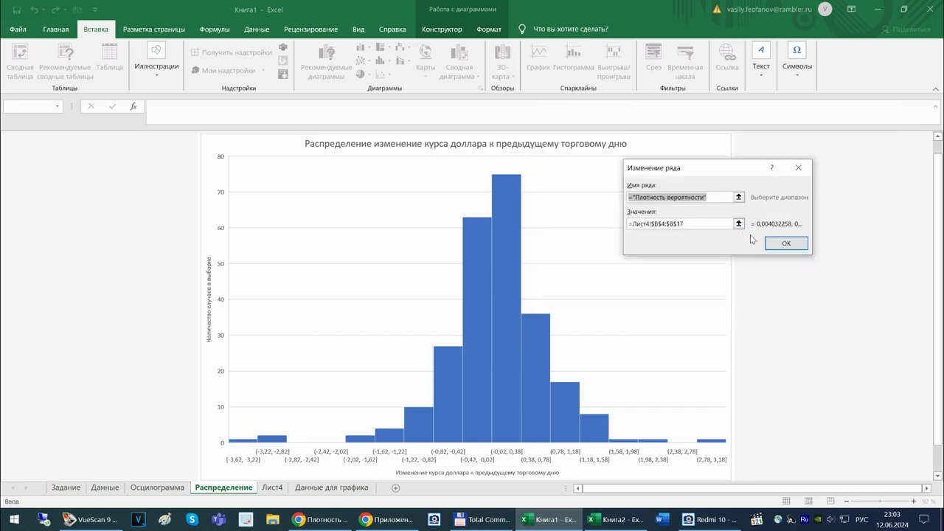
pyautogui.click(785, 248)
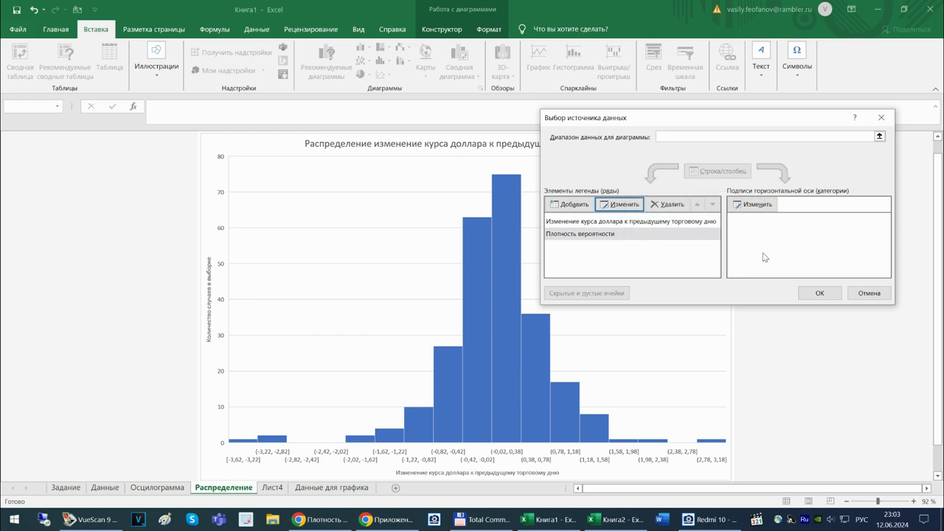
pyautogui.click(591, 222)
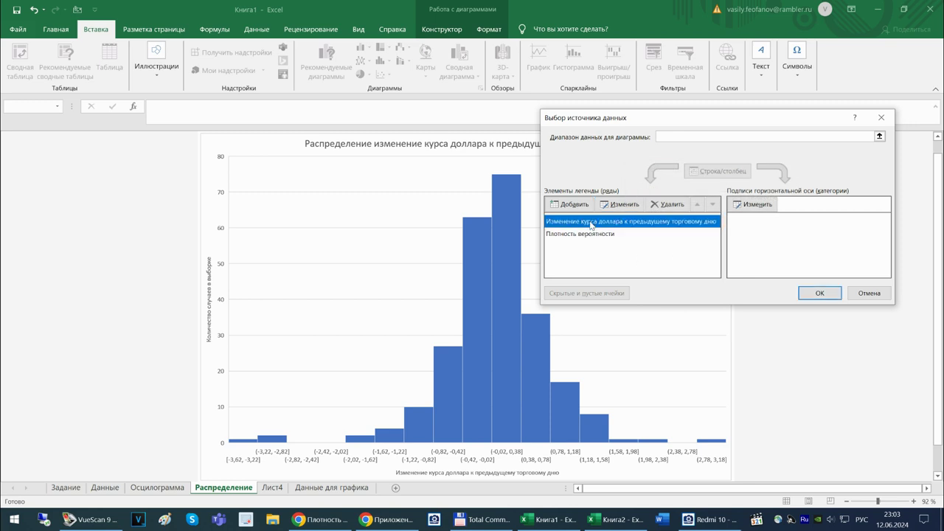
pyautogui.click(588, 234)
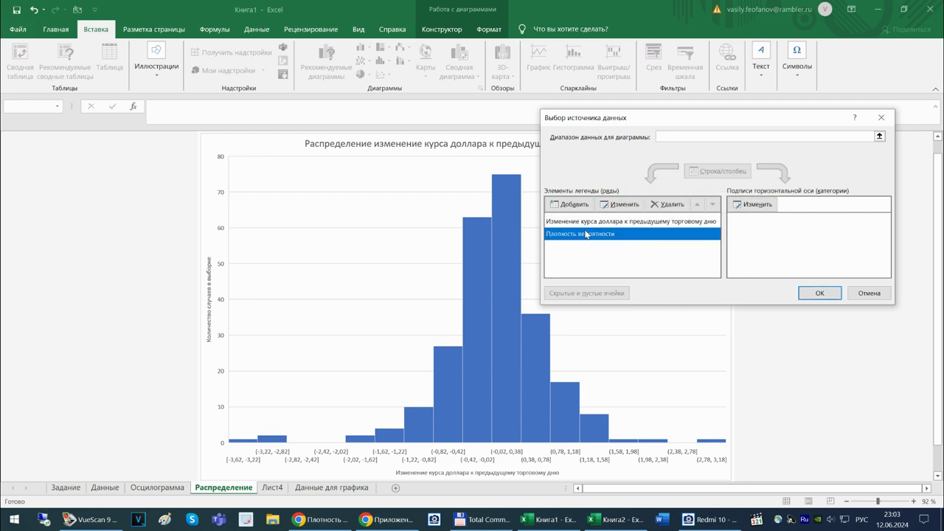
pyautogui.click(620, 204)
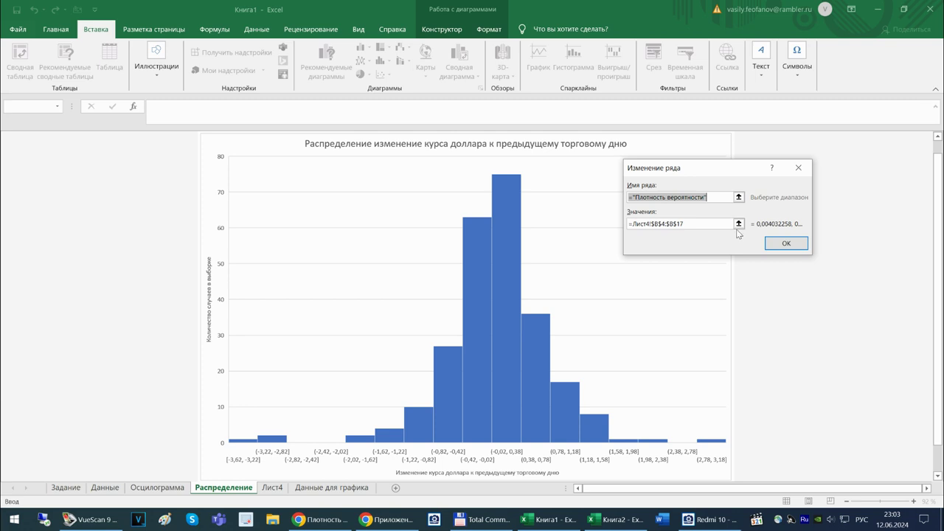
pyautogui.click(787, 243)
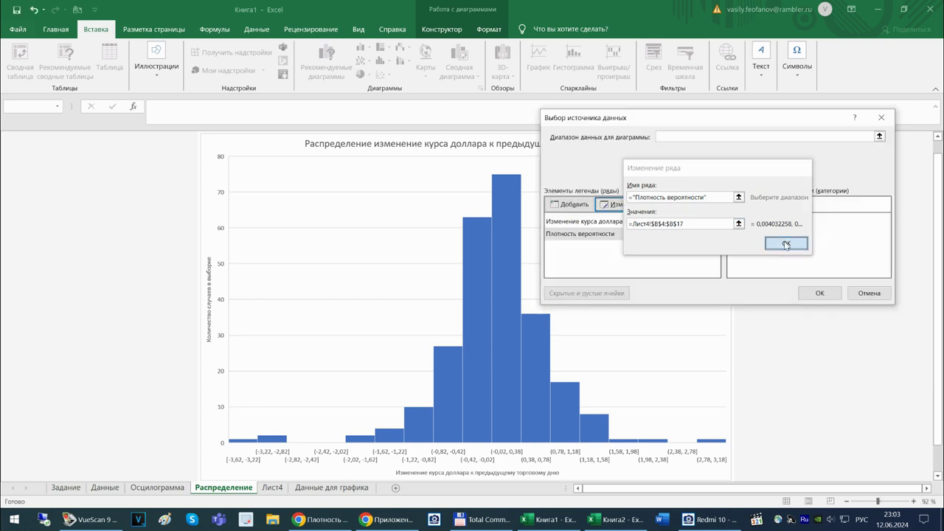
pyautogui.click(667, 204)
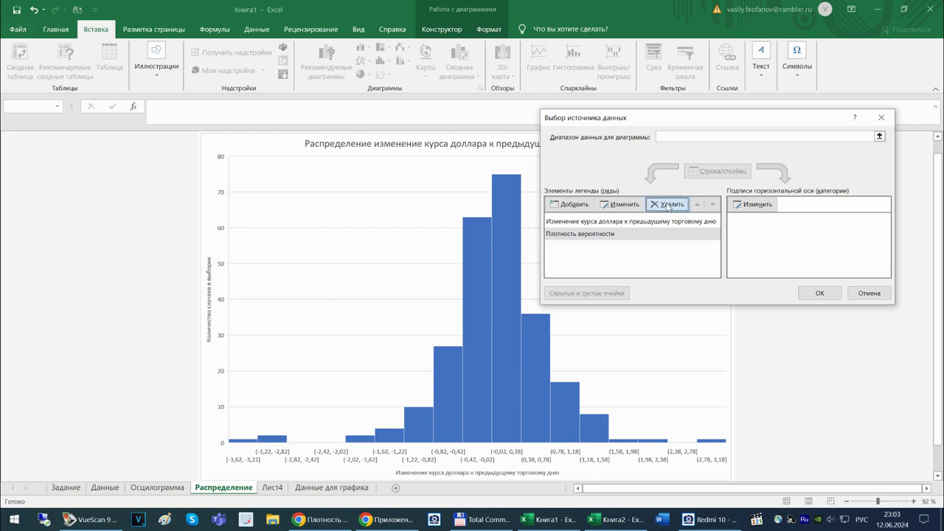
pyautogui.click(882, 296)
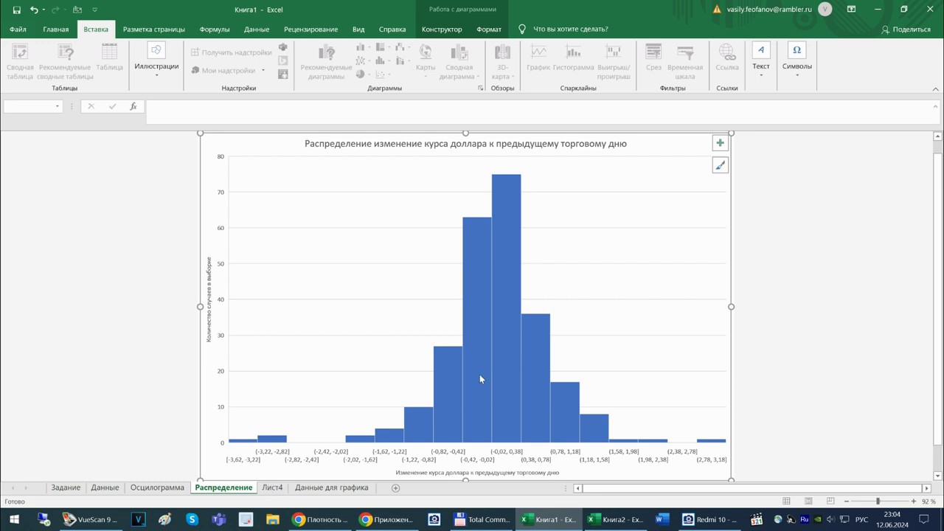
# Try the Парето variant as the distribution chart's type, and cancel the chart type change.
pyautogui.rightClick(588, 248)
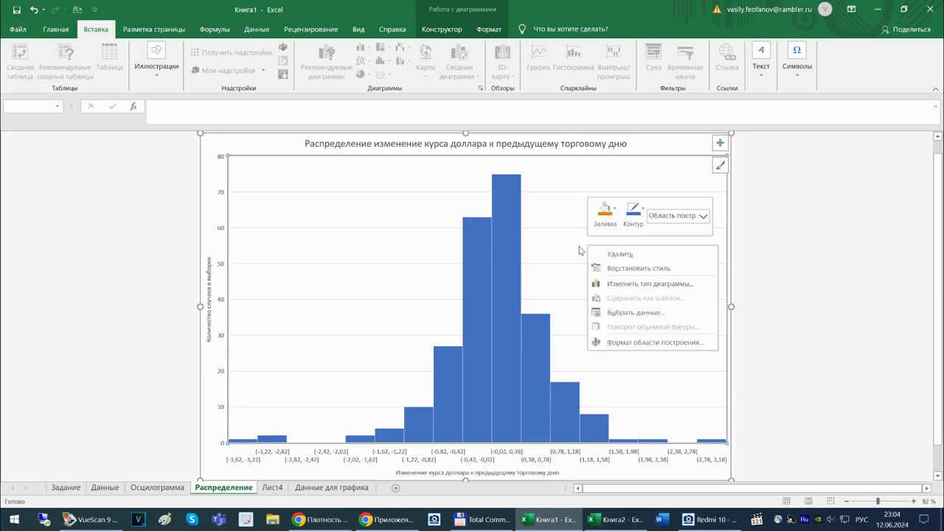
pyautogui.click(616, 284)
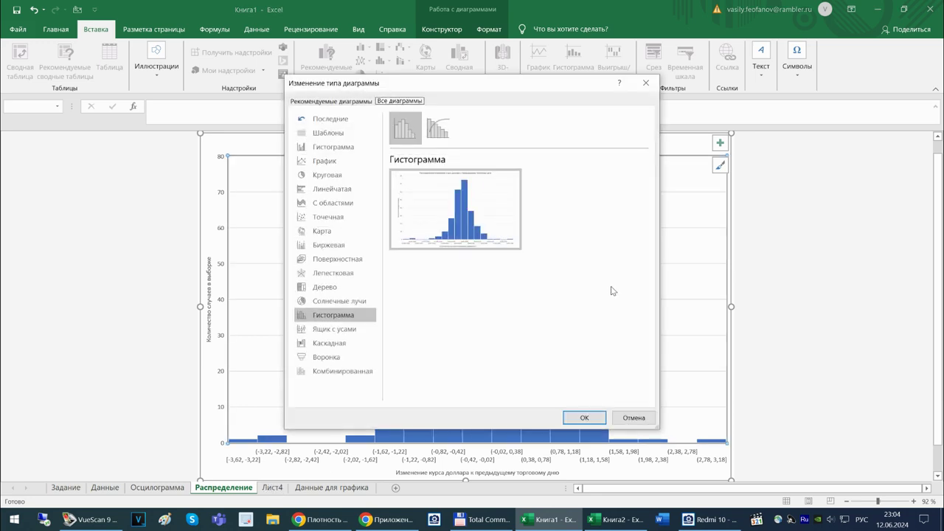
pyautogui.click(438, 128)
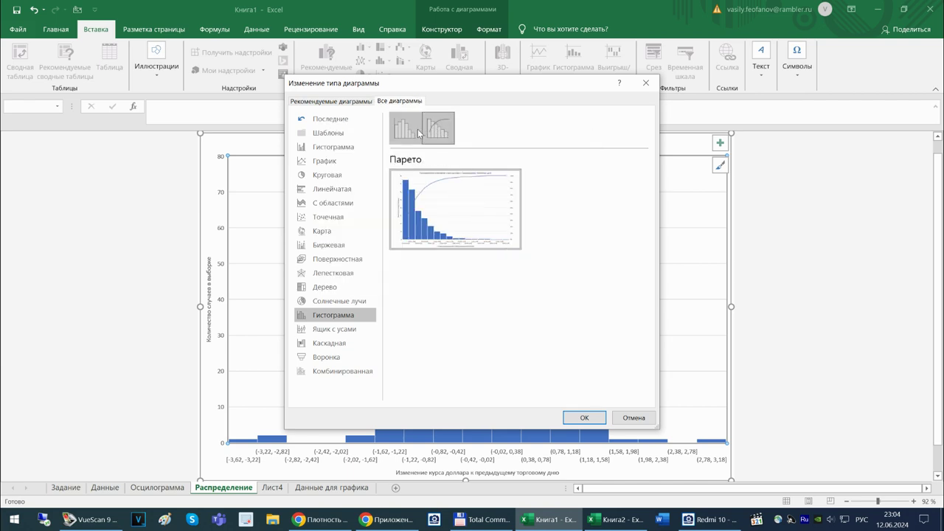
pyautogui.click(408, 131)
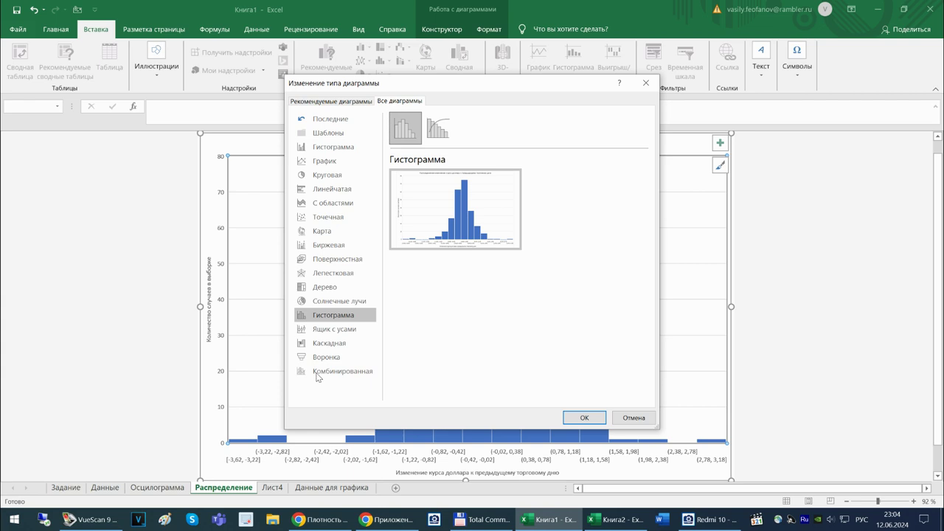
pyautogui.click(626, 419)
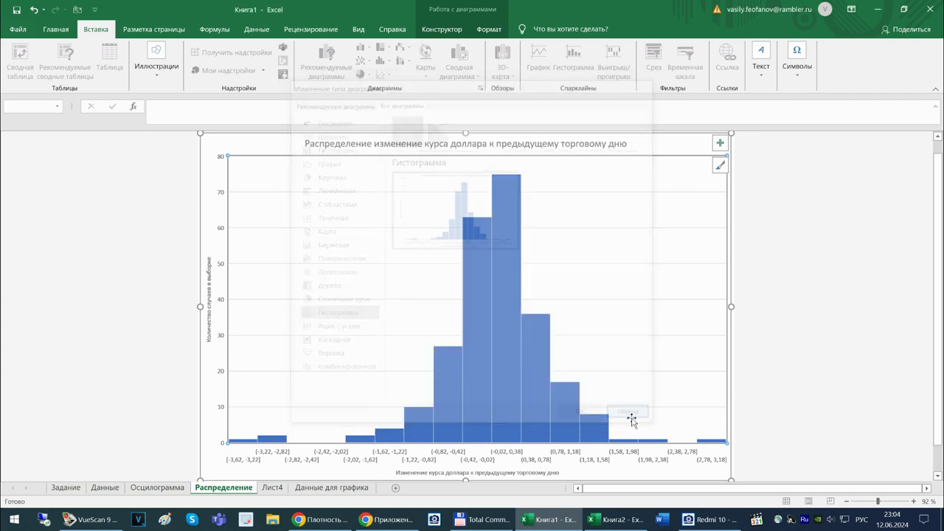
# Compare the interval shares in the Лист4 pivot table with the histogram on the Распределение sheet.
pyautogui.click(273, 488)
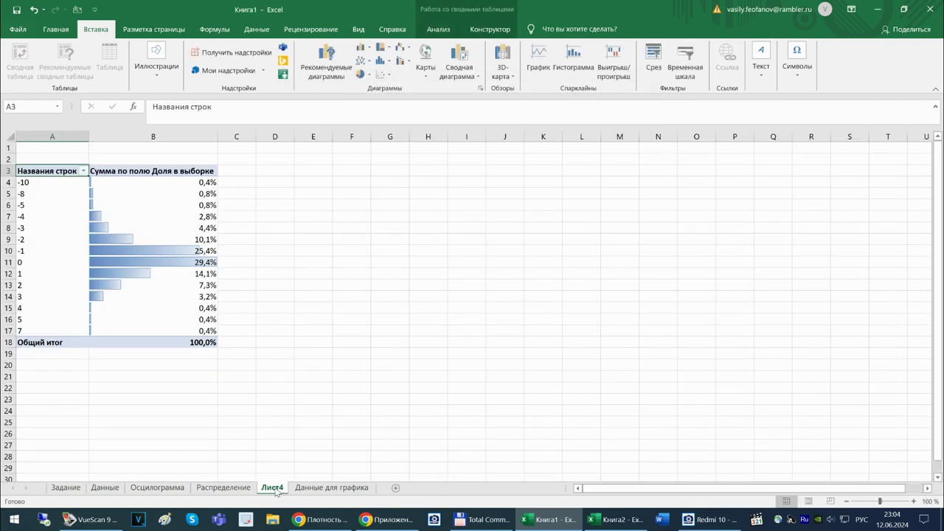
pyautogui.click(225, 489)
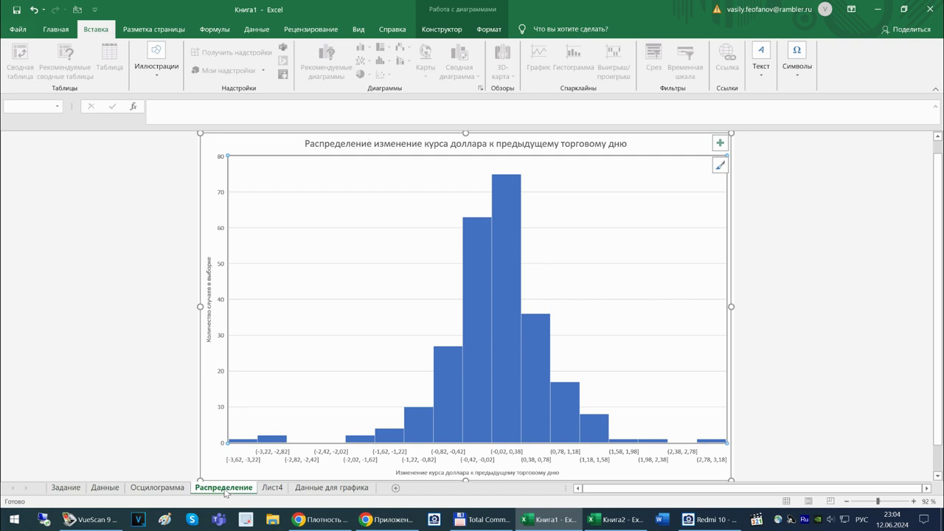
pyautogui.click(271, 488)
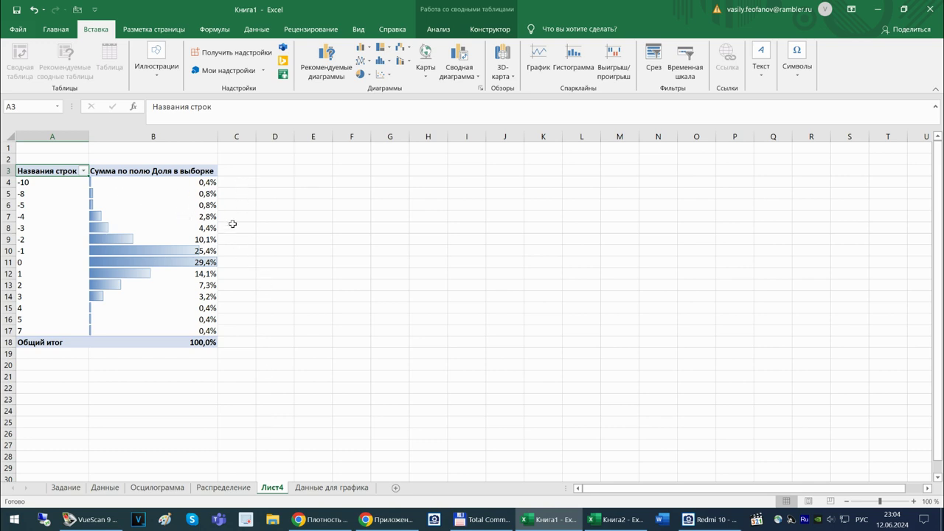
pyautogui.click(223, 489)
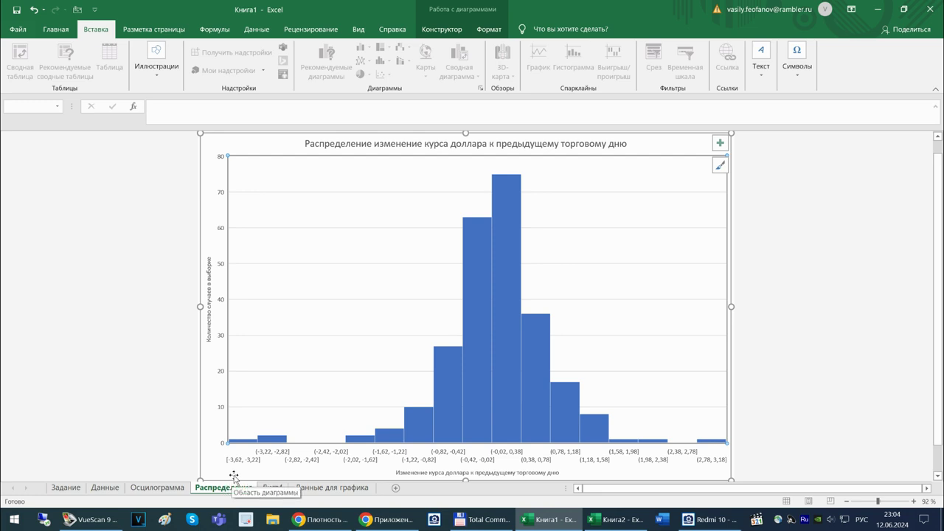
# Move the Распределение chart sheet from the Книга1 workbook to the Книга2 workbook.
pyautogui.rightClick(225, 490)
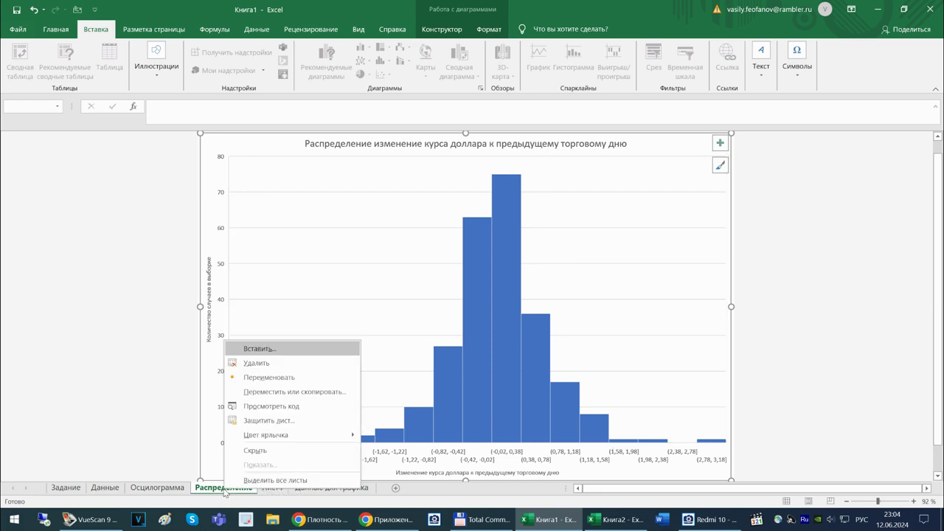
pyautogui.click(270, 397)
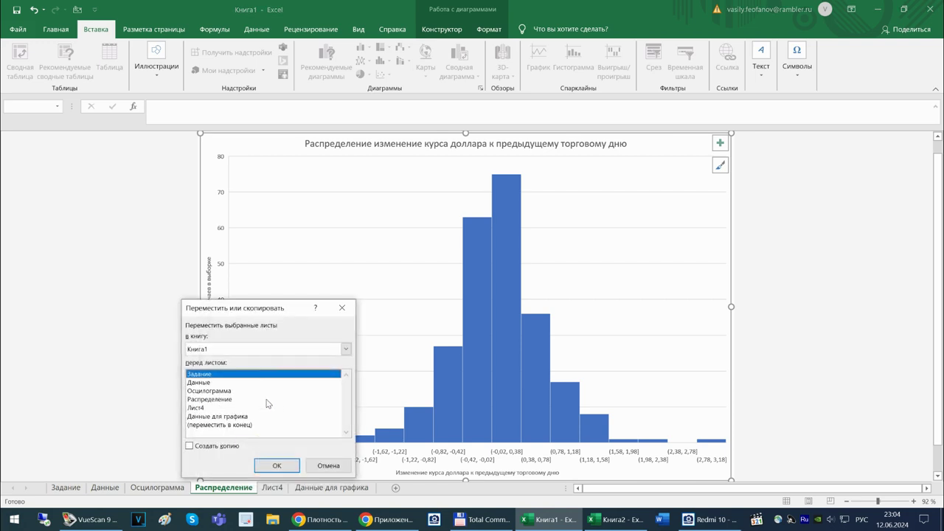
pyautogui.click(347, 348)
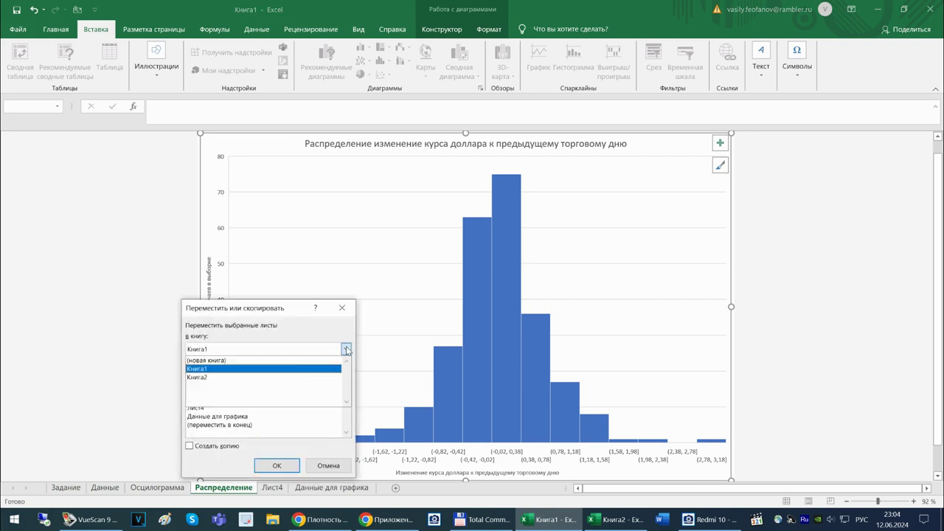
pyautogui.click(265, 378)
pyautogui.click(273, 465)
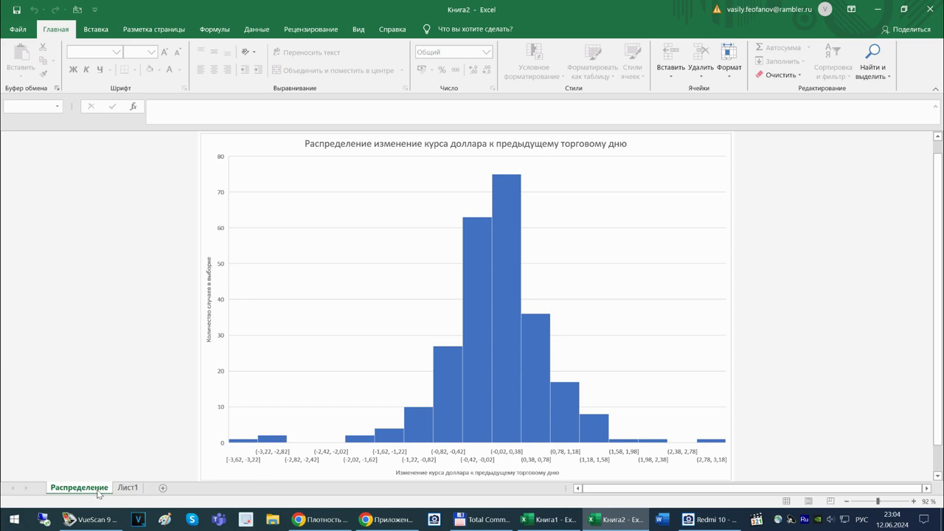
# Look through the sheets of Книга2 and the sheets remaining in Книга1.
pyautogui.click(128, 488)
pyautogui.click(88, 491)
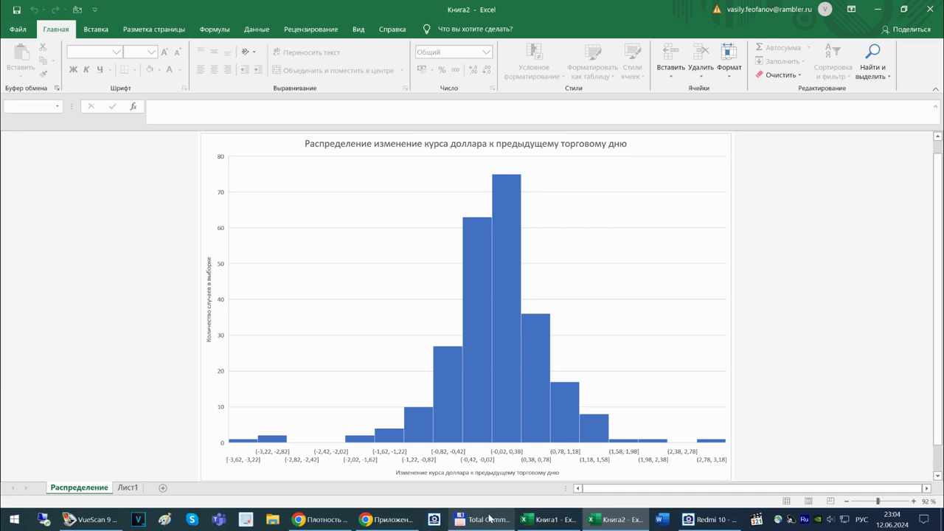
pyautogui.click(549, 519)
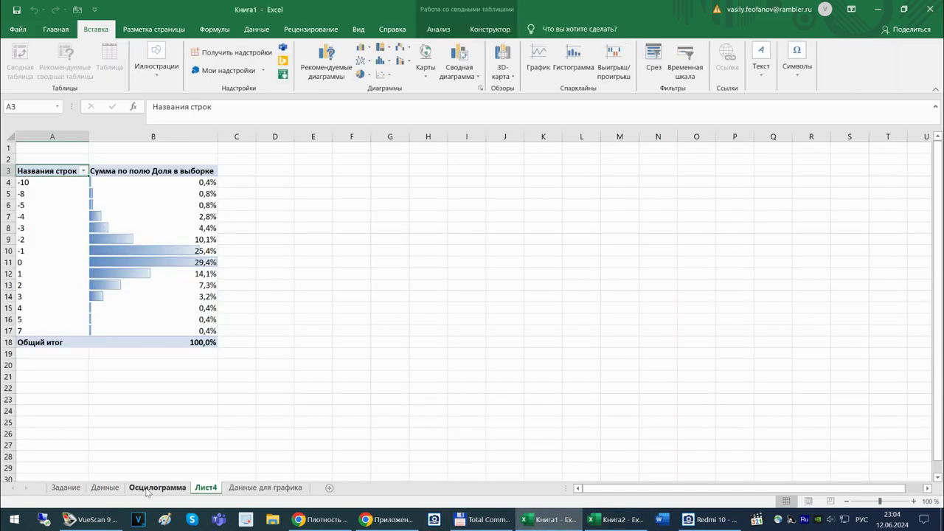
pyautogui.click(157, 489)
pyautogui.hotkey('ctrl', 'pagedown')
pyautogui.hotkey('ctrl', 'pagedown')
pyautogui.hotkey('ctrl', 'pageup')
pyautogui.hotkey('ctrl', 'pageup')
pyautogui.hotkey('ctrl', 'pageup')
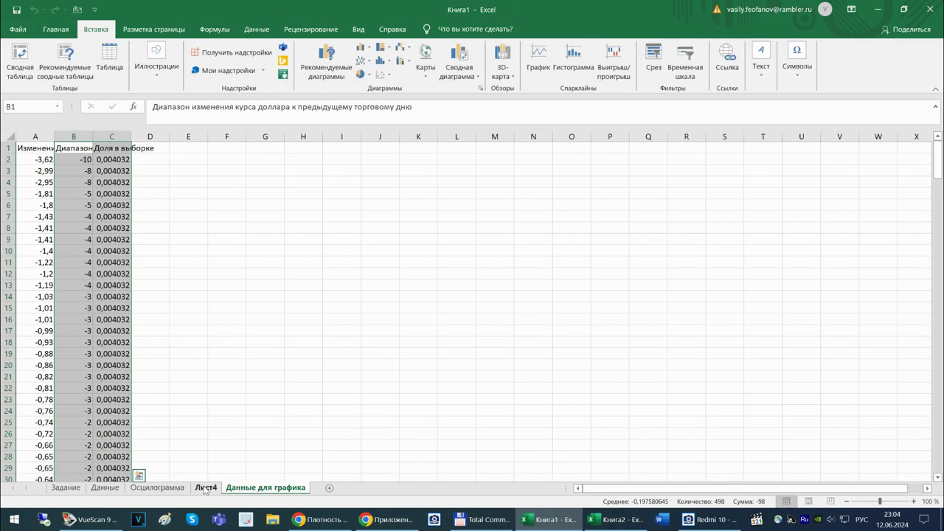
pyautogui.click(59, 488)
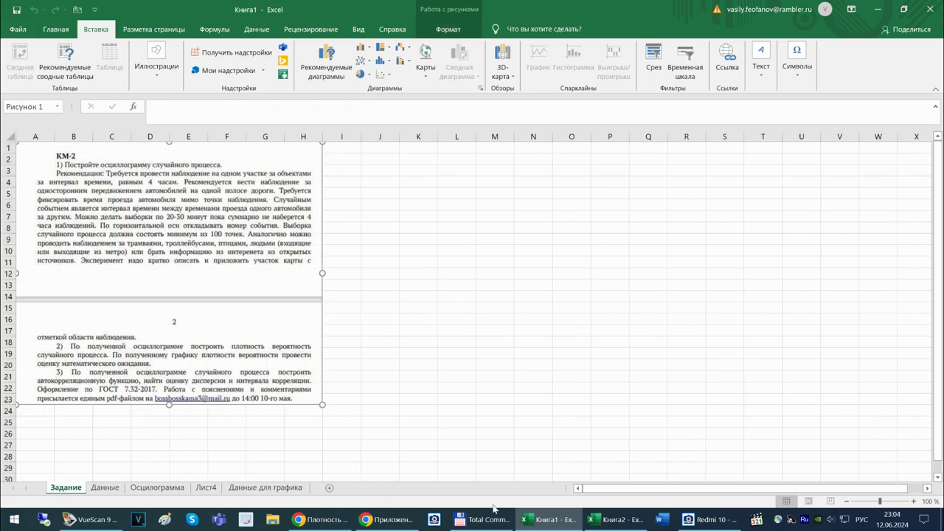
# Move the Распределение chart sheet from Книга2 back to the Книга1 workbook, before the Задание sheet.
pyautogui.click(615, 519)
pyautogui.rightClick(89, 489)
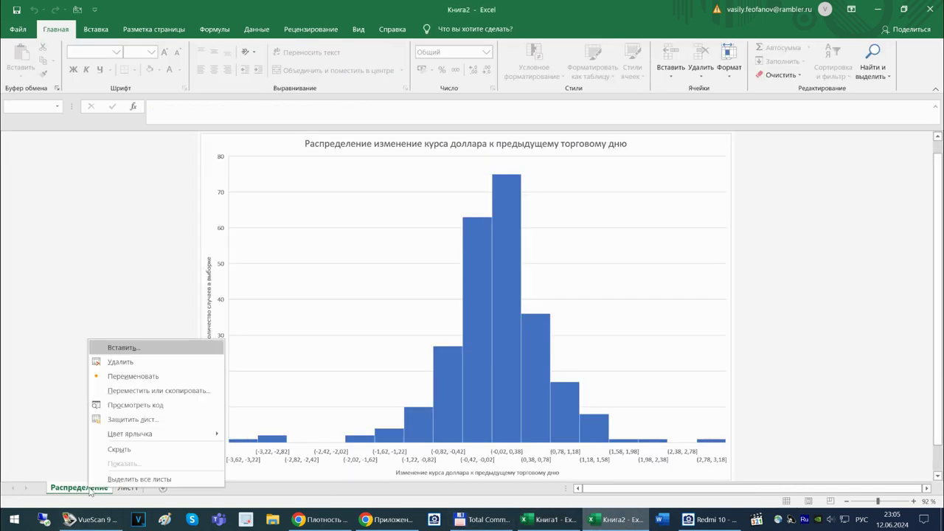
pyautogui.click(163, 390)
pyautogui.click(247, 346)
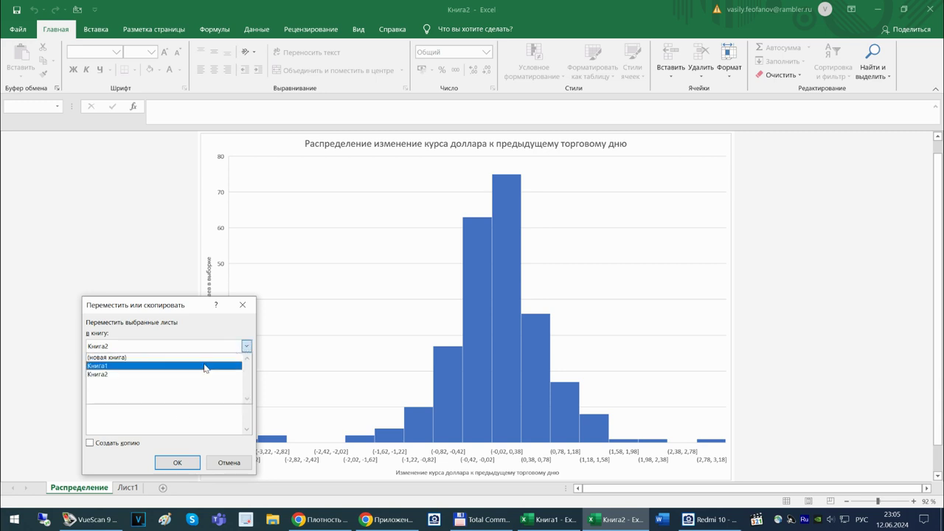
pyautogui.click(189, 365)
pyautogui.click(177, 462)
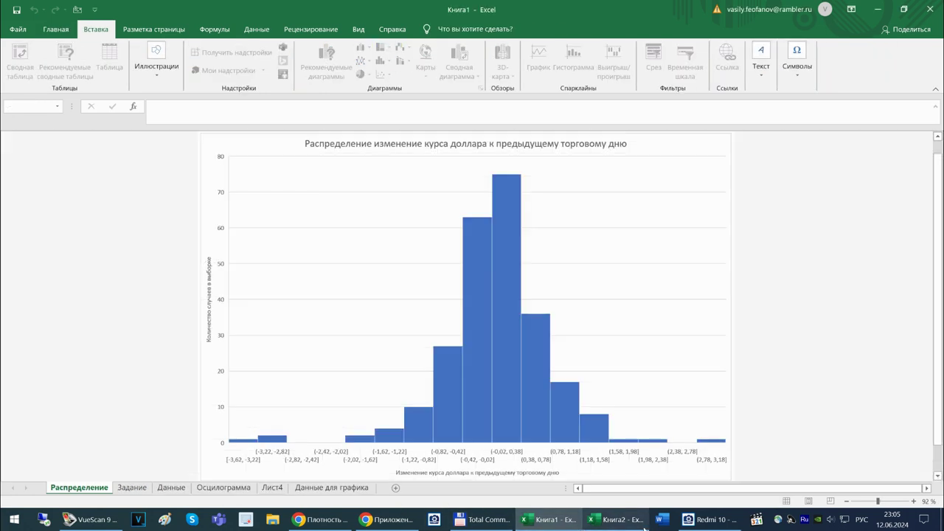
# Close the Книга2 workbook.
pyautogui.click(628, 525)
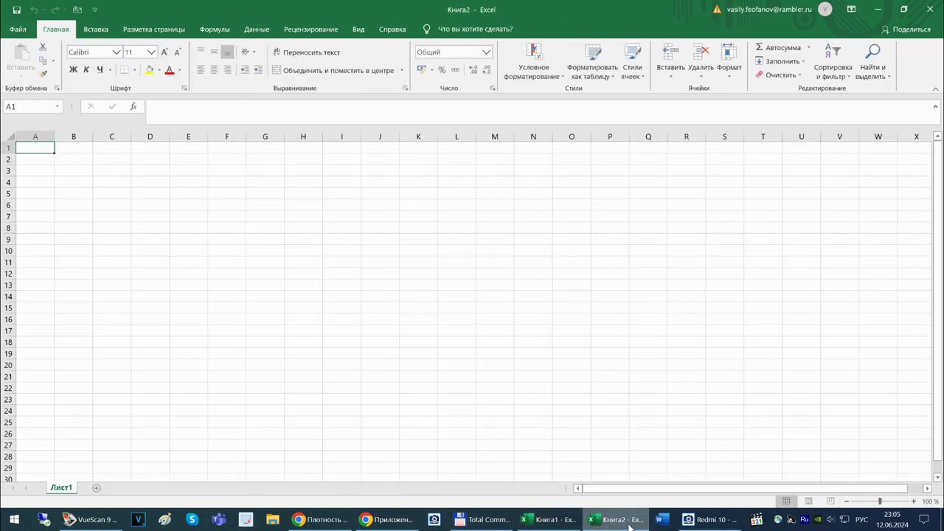
pyautogui.click(927, 9)
pyautogui.click(472, 274)
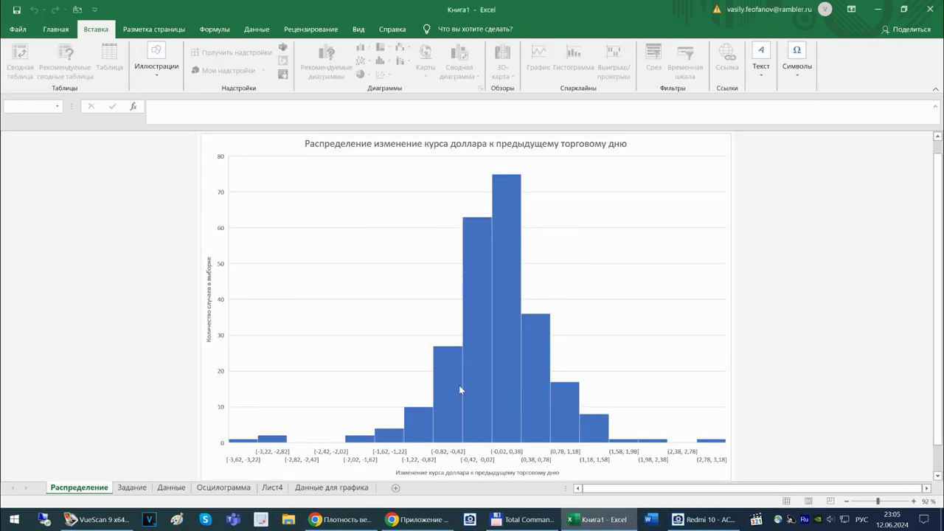
# Save the Книга1 workbook as 20240612 in the Documents folder on drive F.
pyautogui.click(19, 29)
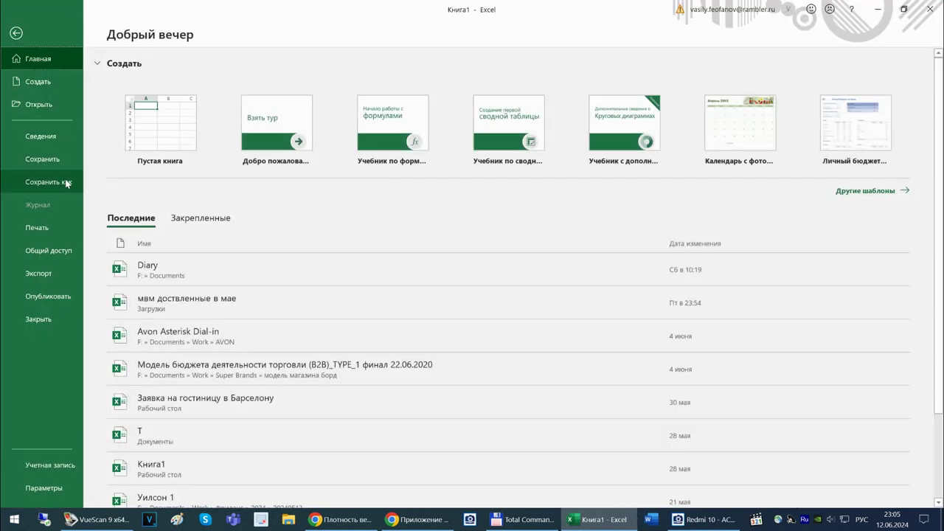
pyautogui.click(65, 182)
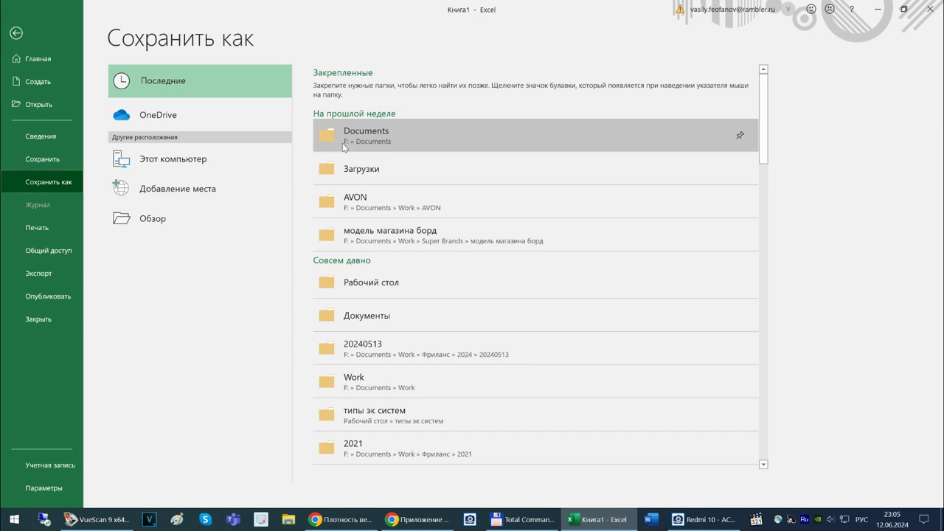
pyautogui.click(351, 141)
pyautogui.click(107, 195)
pyautogui.hotkey('ctrl', 'a')
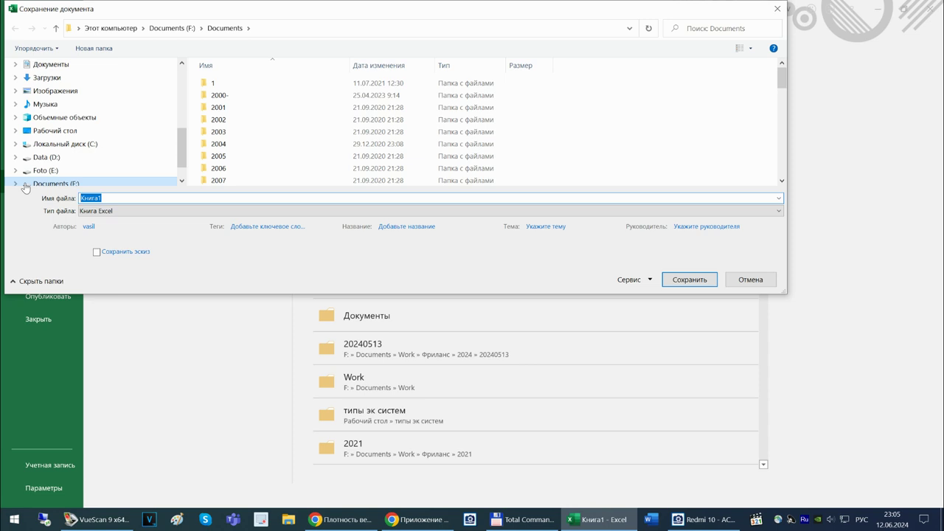
pyautogui.write('20240612')
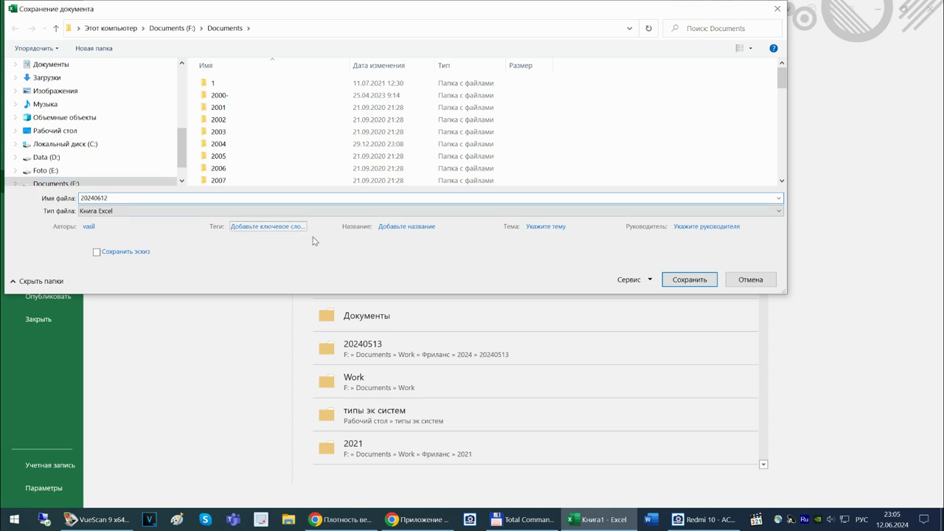
pyautogui.click(688, 280)
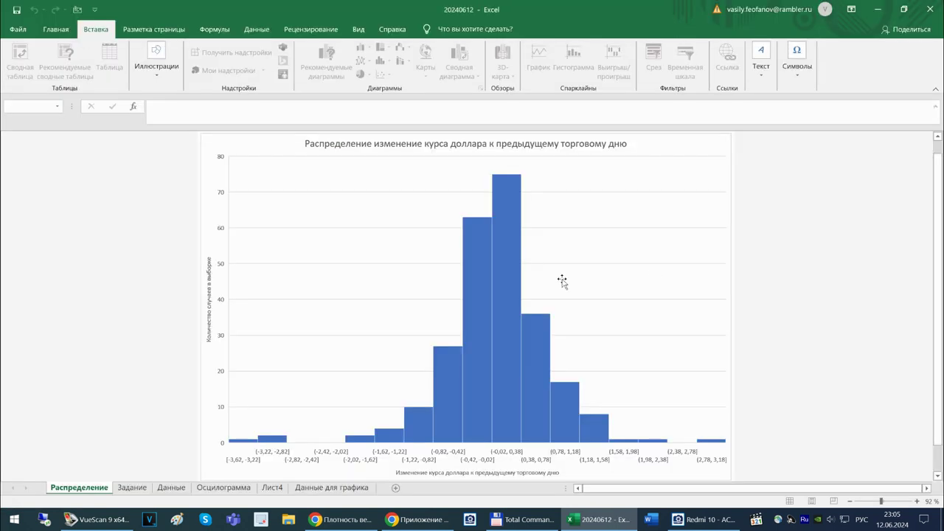
# Create a copy of the Распределение chart sheet at the end of the 20240612 workbook.
pyautogui.rightClick(83, 493)
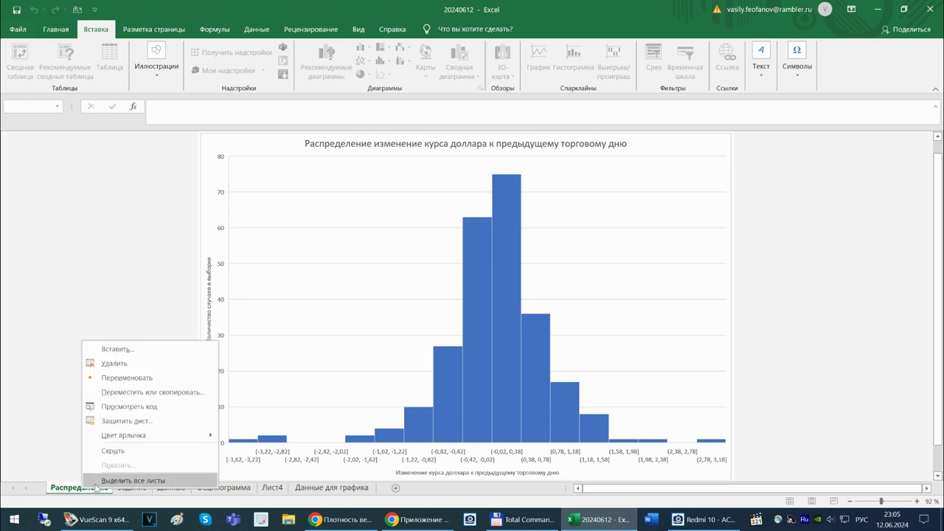
pyautogui.click(154, 392)
pyautogui.click(71, 439)
pyautogui.click(82, 418)
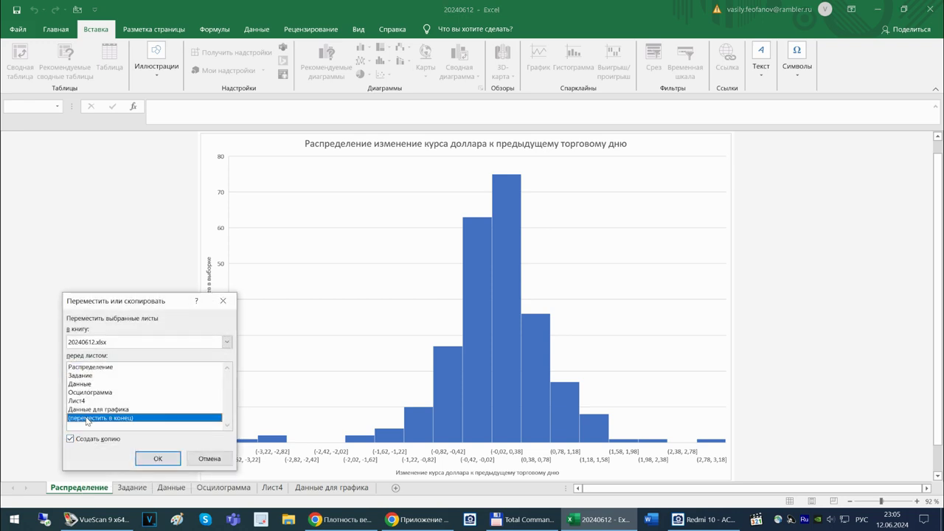
pyautogui.click(161, 459)
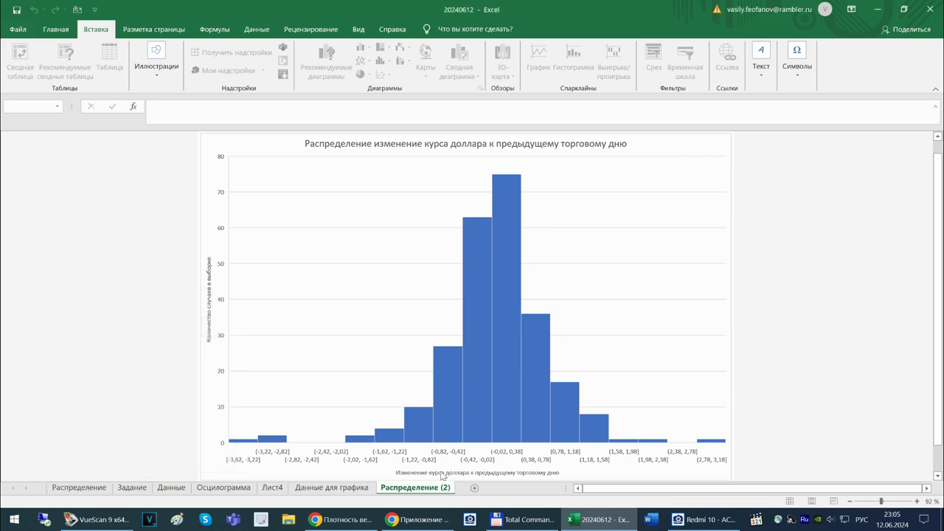
# Change the type of the chart on the Распределение (2) sheet to the Парето variant of Гистограмма.
pyautogui.rightClick(604, 270)
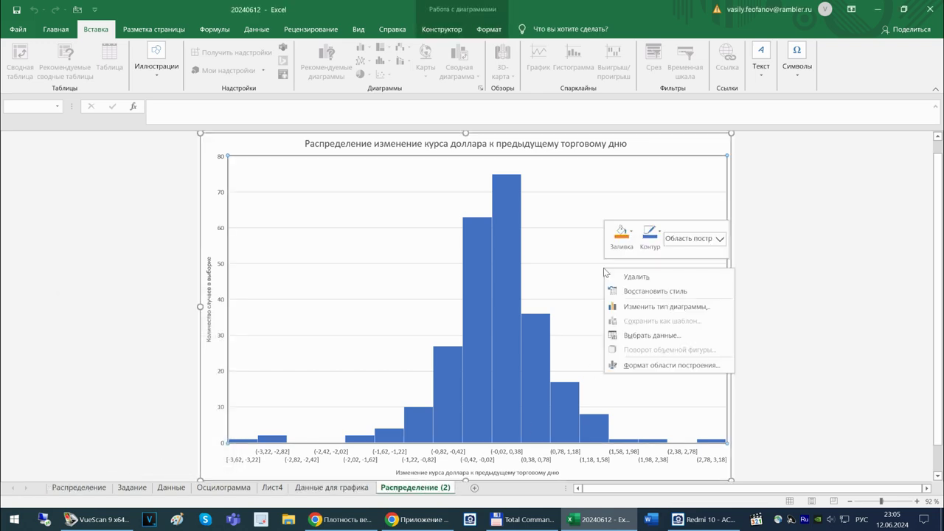
pyautogui.click(643, 308)
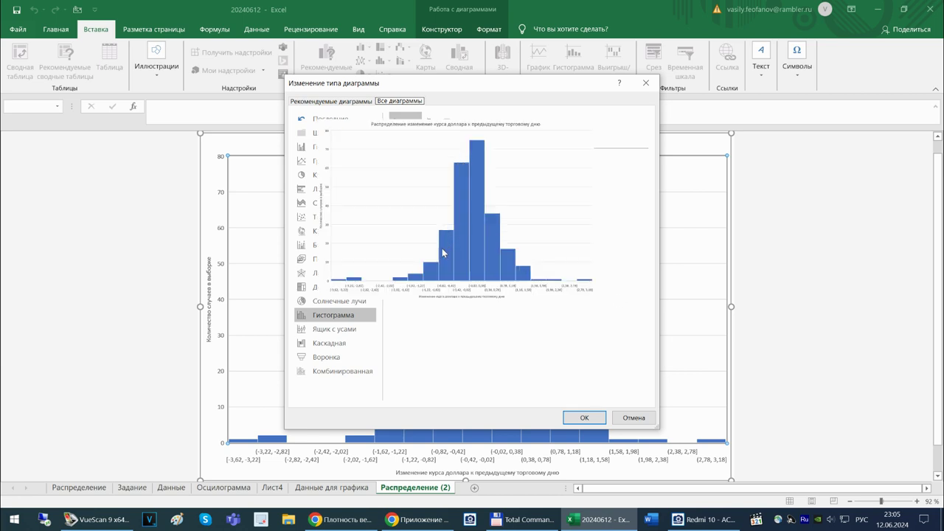
pyautogui.click(433, 132)
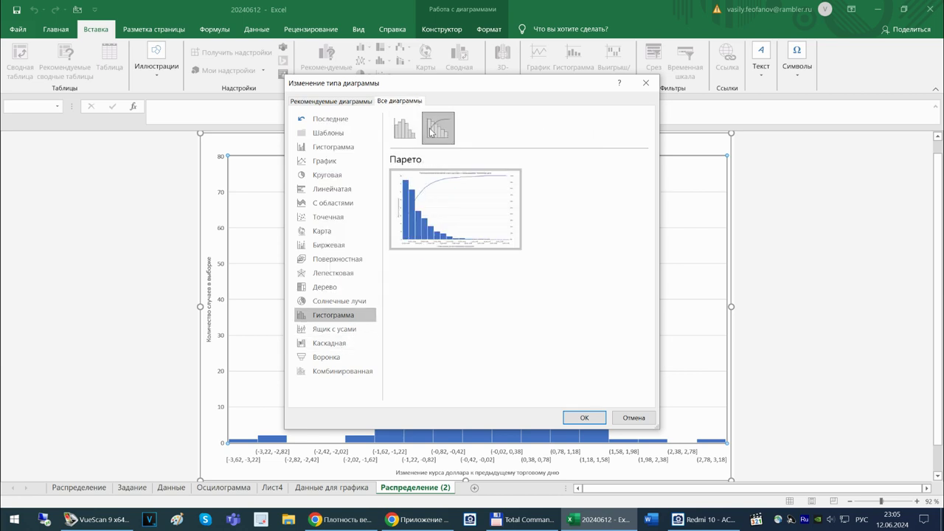
pyautogui.click(582, 417)
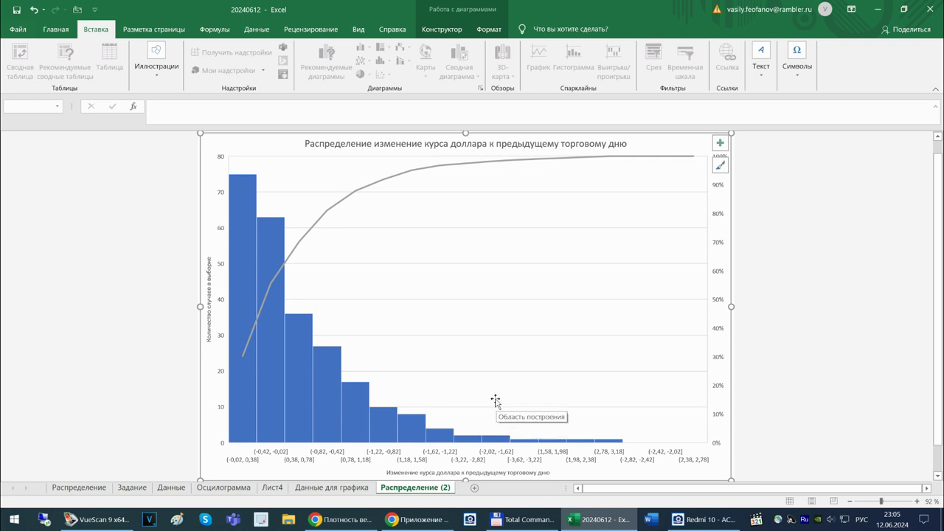
# Review the pivot table shares, chart source data, task text, rate data, oscillogram and distribution histogram across the workbook's sheets.
pyautogui.click(337, 489)
pyautogui.click(272, 490)
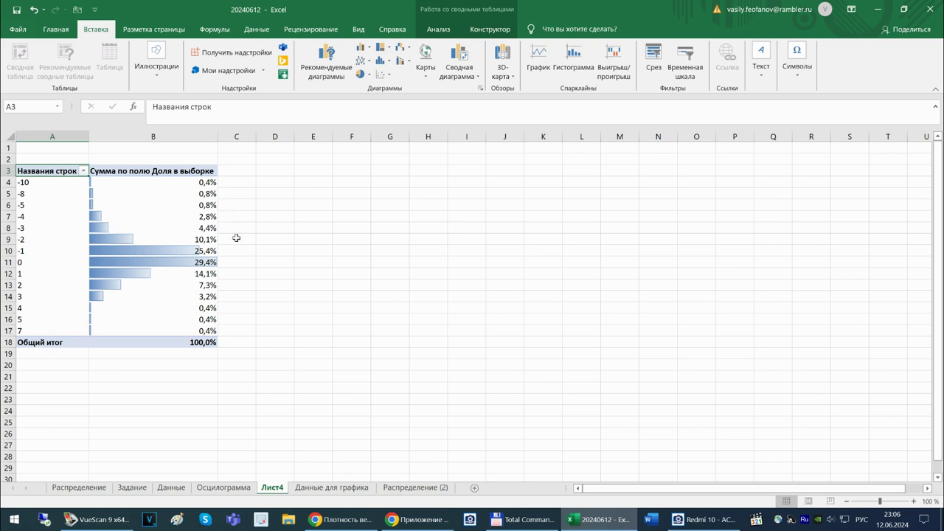
pyautogui.click(225, 490)
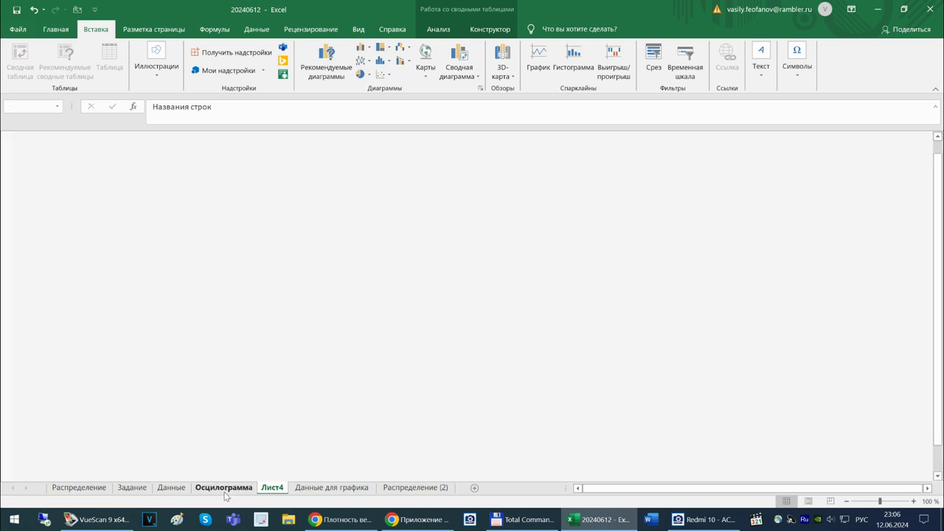
pyautogui.click(170, 490)
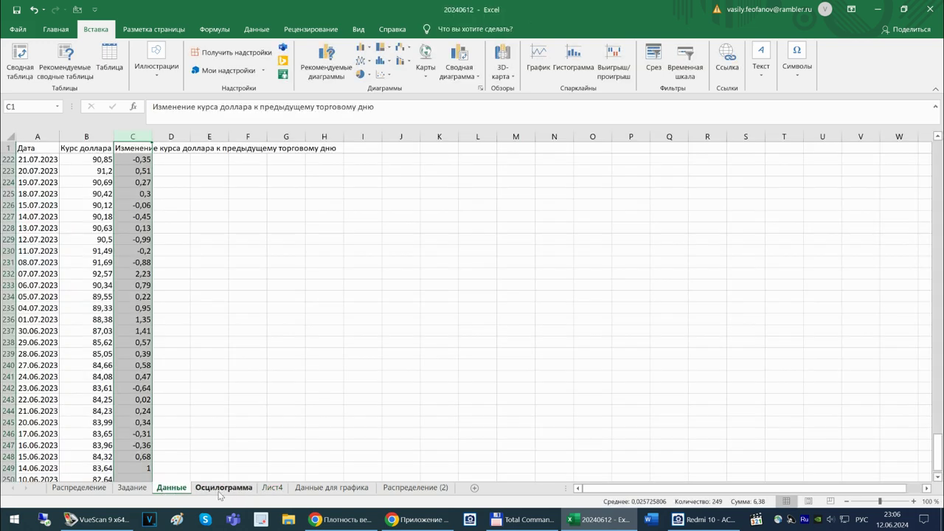
pyautogui.click(132, 488)
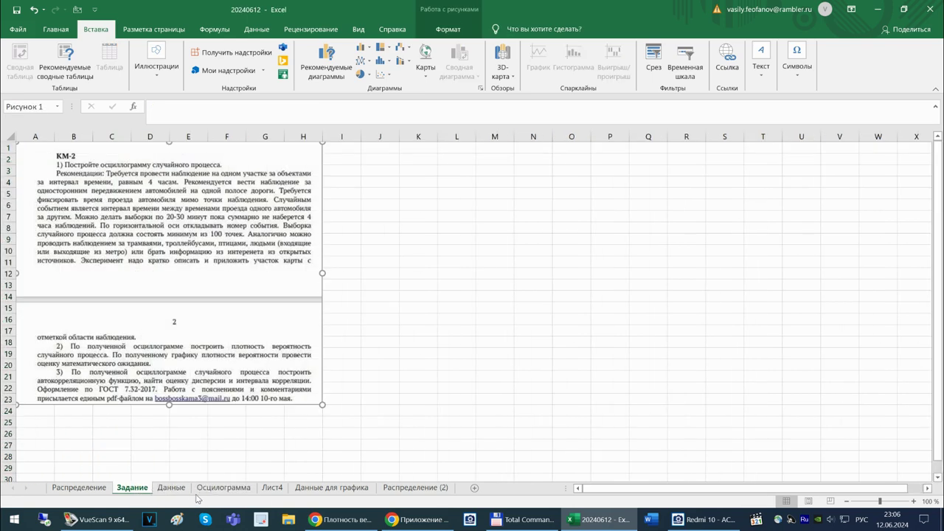
pyautogui.click(88, 488)
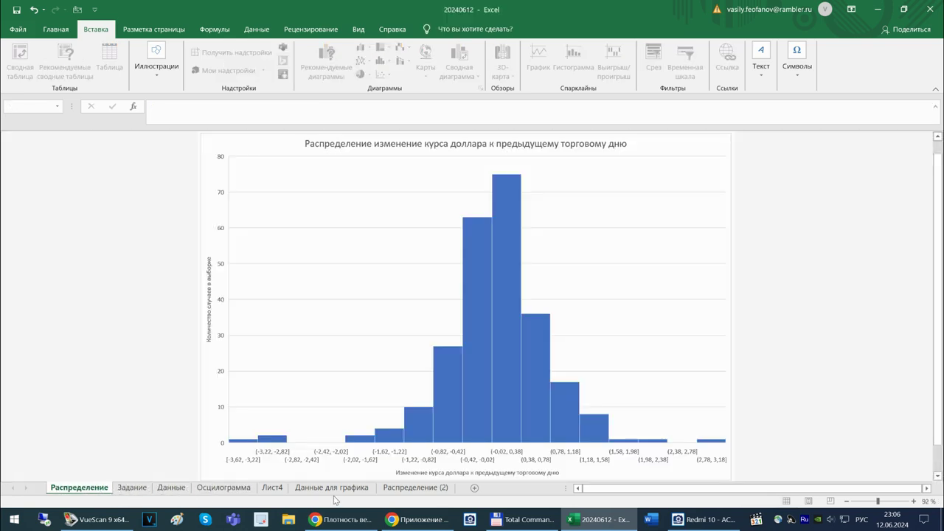
pyautogui.click(498, 457)
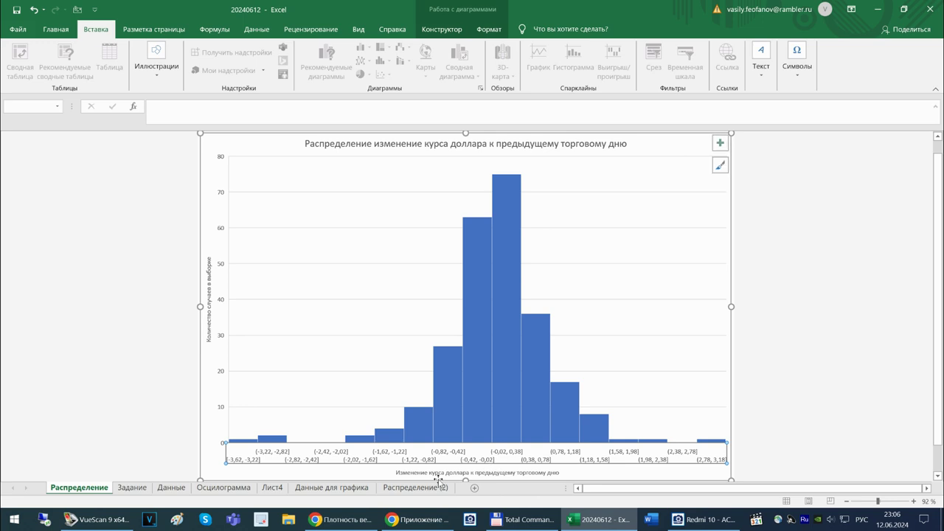
pyautogui.click(315, 489)
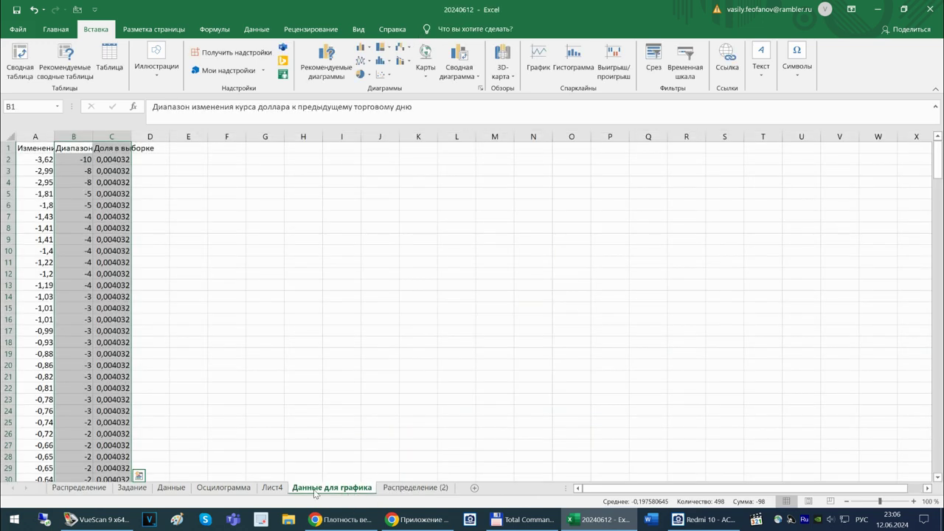
pyautogui.click(270, 489)
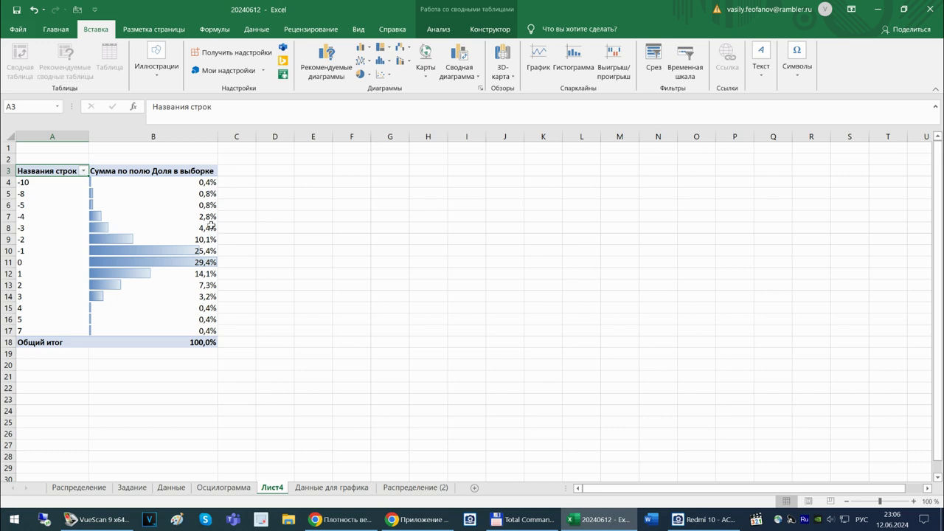
pyautogui.click(230, 489)
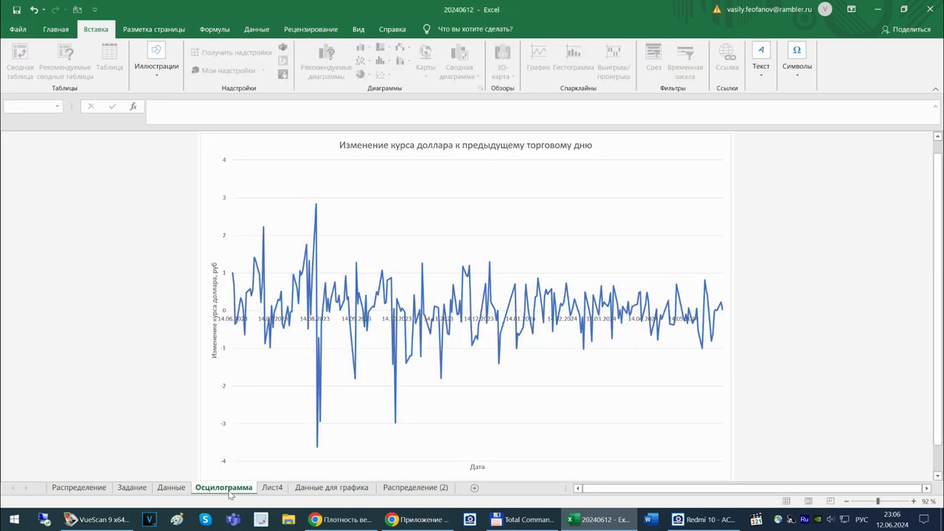
pyautogui.click(271, 489)
pyautogui.click(336, 490)
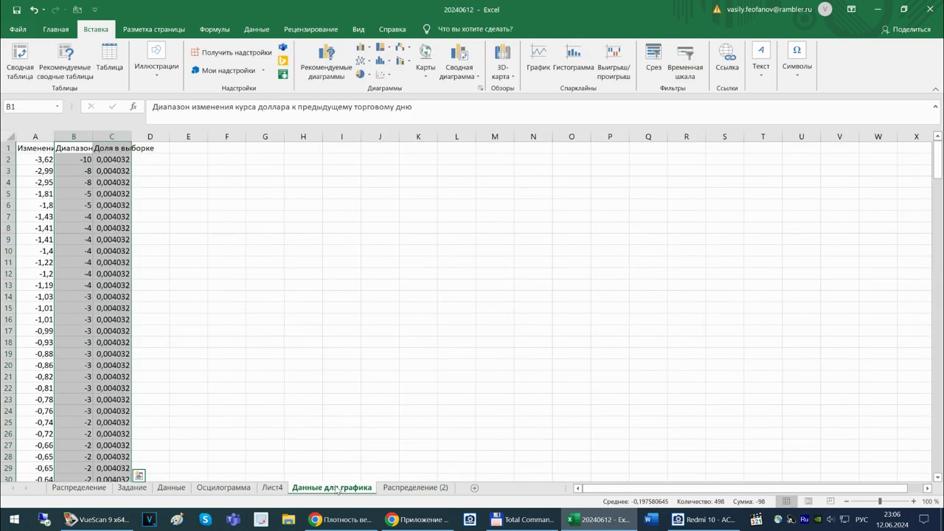
# Insert an empty column before the pivot table on sheet Лист4 and select cell A11 beside the 0 row.
pyautogui.click(272, 489)
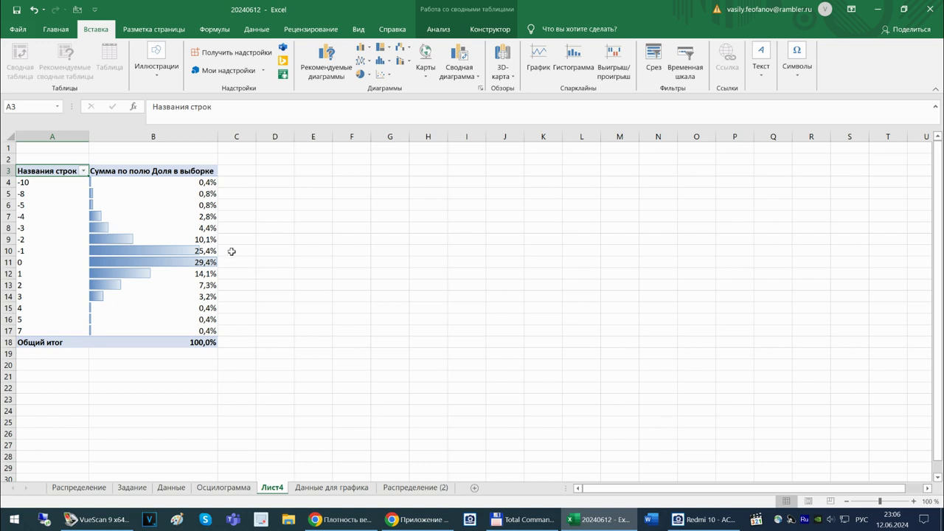
pyautogui.rightClick(47, 136)
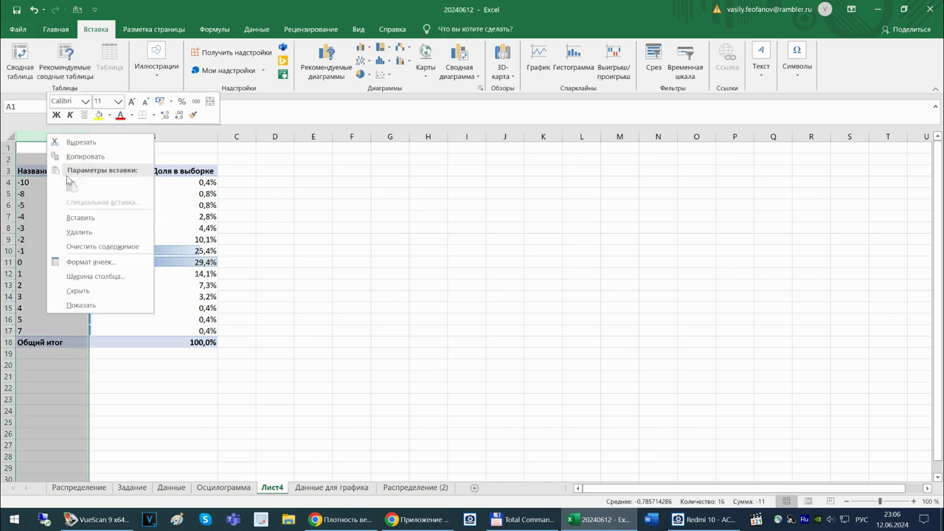
pyautogui.click(85, 218)
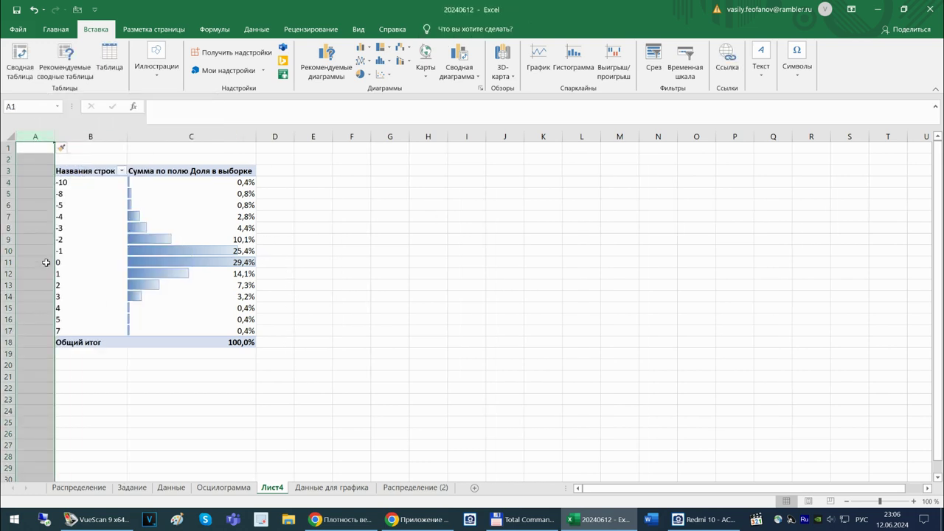
pyautogui.click(44, 264)
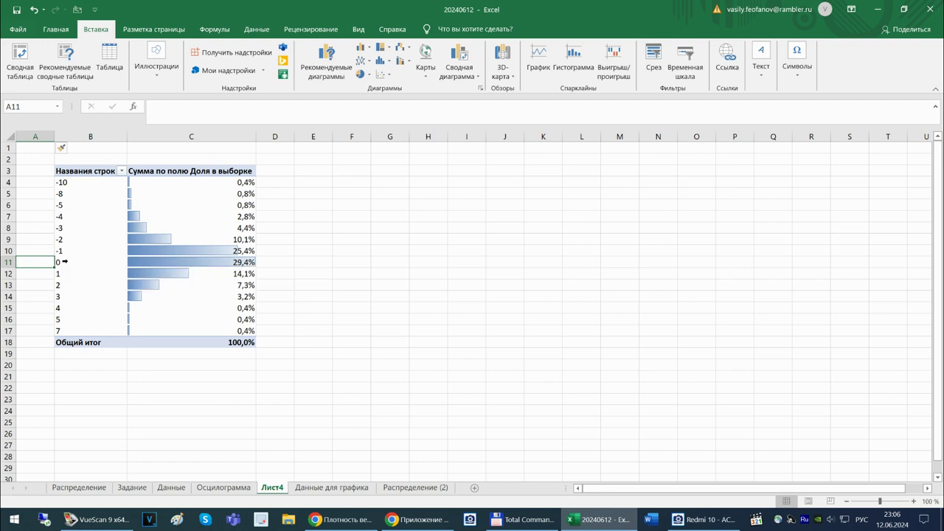
# Compare the chart source data, rate data and distribution histogram on their sheets to check the histogram's interval boundaries.
pyautogui.click(311, 489)
pyautogui.click(272, 489)
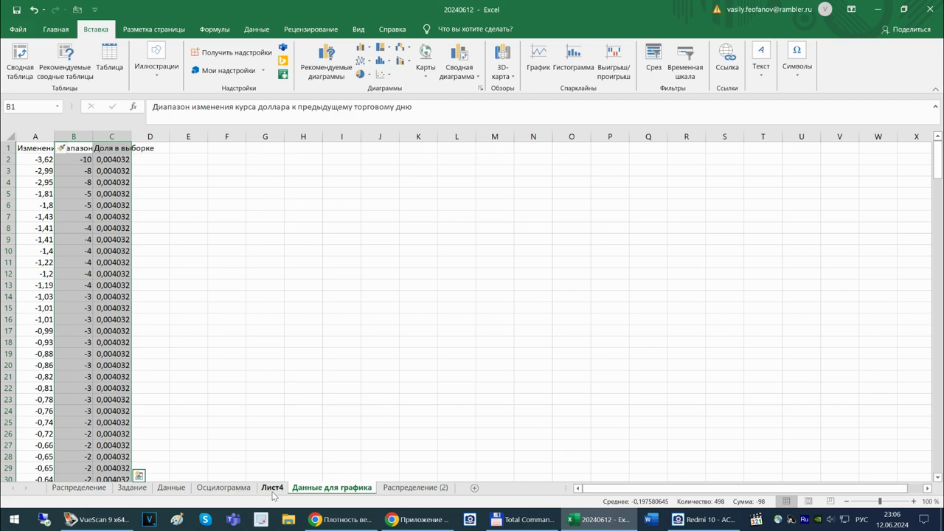
pyautogui.click(211, 490)
pyautogui.click(177, 490)
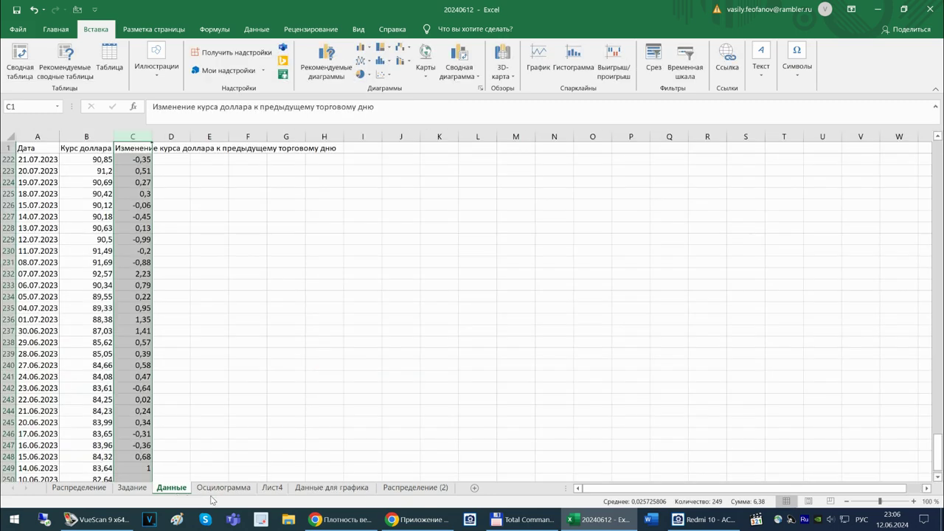
pyautogui.click(81, 488)
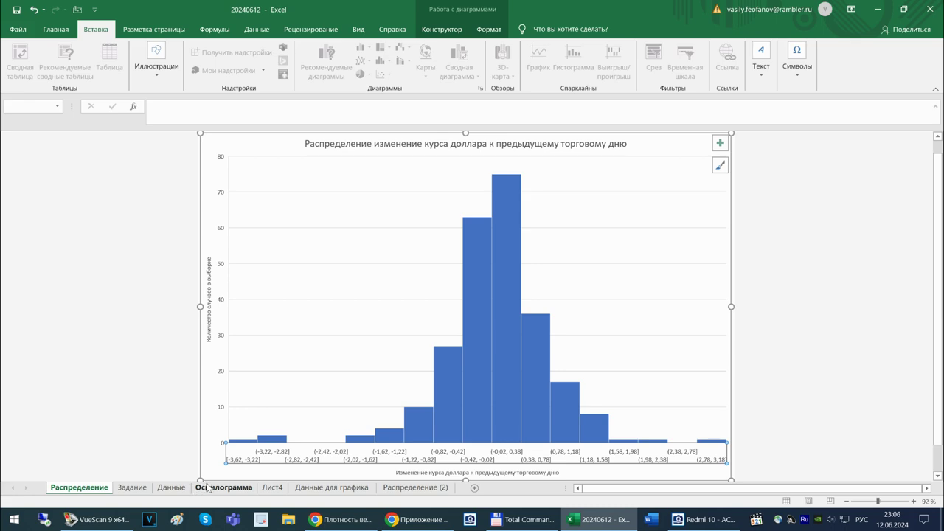
pyautogui.click(347, 488)
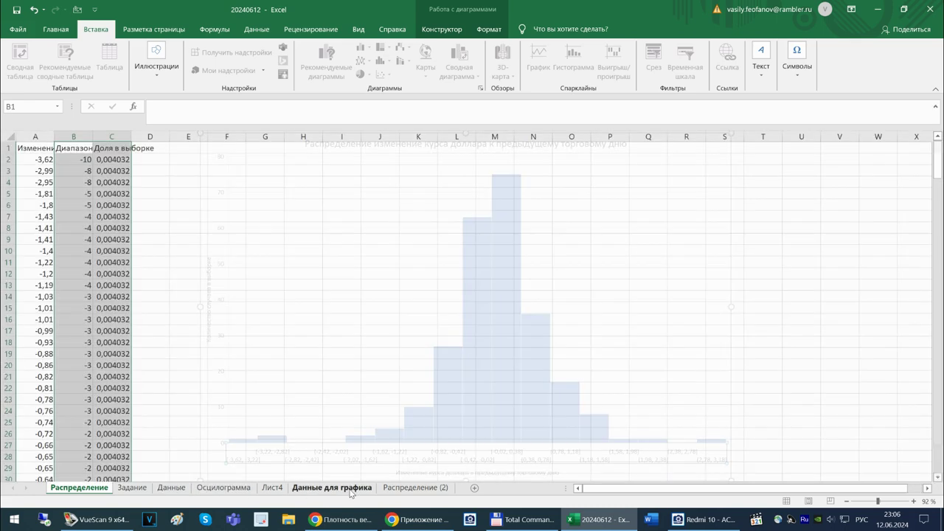
pyautogui.click(417, 488)
pyautogui.click(348, 490)
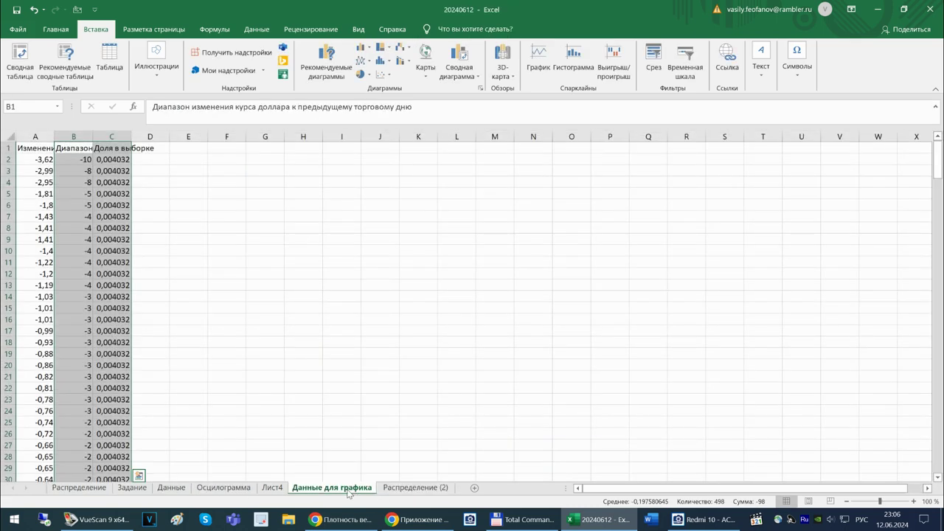
# Rename the pivot table sheet Лист4 as Сводная.
pyautogui.click(272, 489)
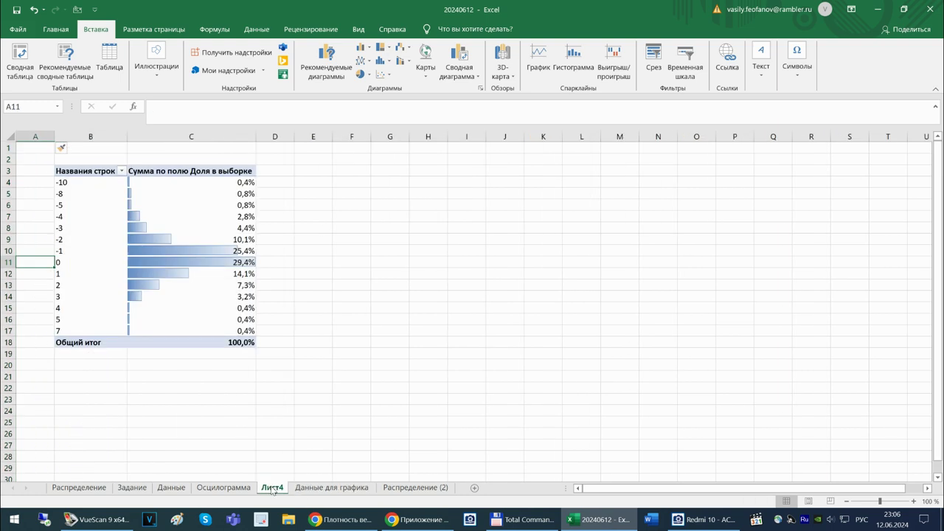
pyautogui.doubleClick(272, 488)
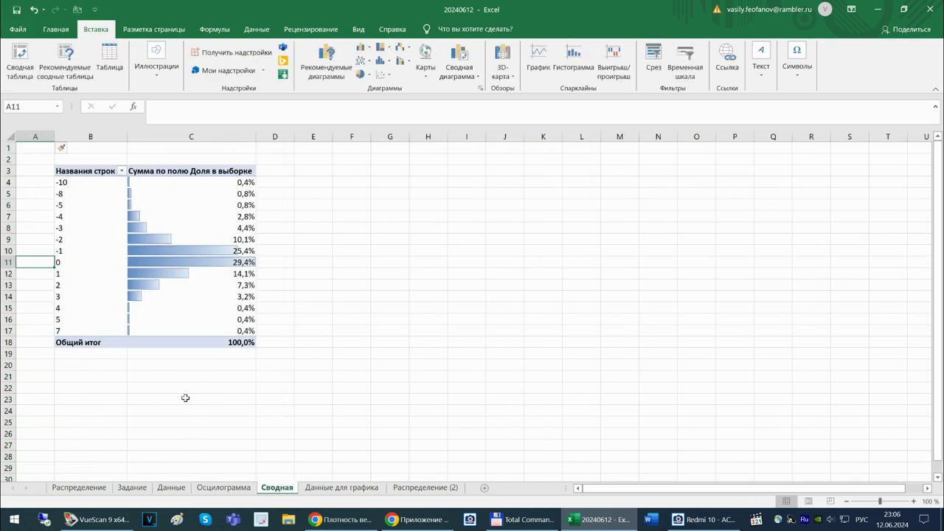
pyautogui.write('=-')
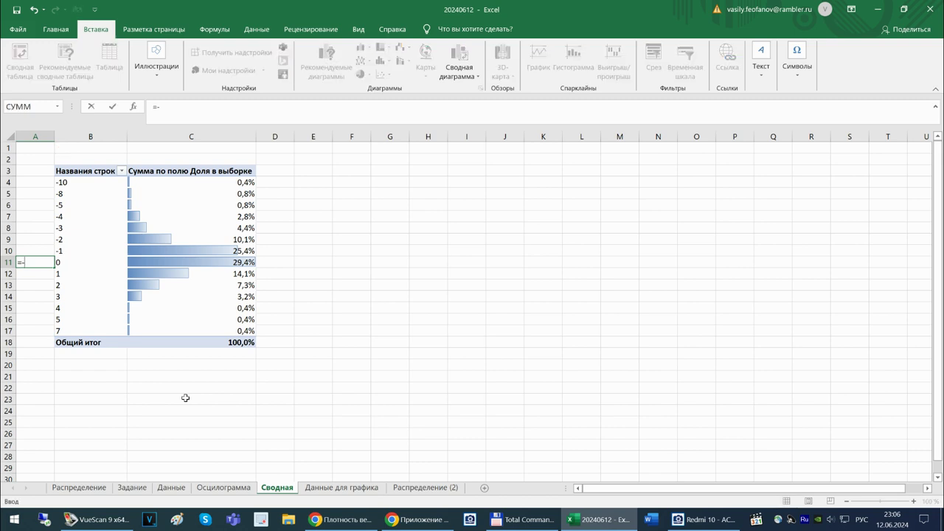
pyautogui.write('6')
pyautogui.press('BackSpace')
pyautogui.press('BackSpace')
pyautogui.press('BackSpace')
pyautogui.write('9')
pyautogui.write('0')
pyautogui.press('BackSpace')
pyautogui.press('BackSpace')
pyautogui.hotkey('alt', 'shift')
pyautogui.write('9')
pyautogui.write('0')
pyautogui.press('BackSpace')
pyautogui.press('BackSpace')
pyautogui.hotkey('alt', 'shift')
# Draft the interval label in cell A11 as the formula start =(0,02 - 0,38.
pyautogui.write('(')
pyautogui.write('0')
pyautogui.write('б0')
pyautogui.press('BackSpace')
pyautogui.press('BackSpace')
pyautogui.write(',02 - 0б')
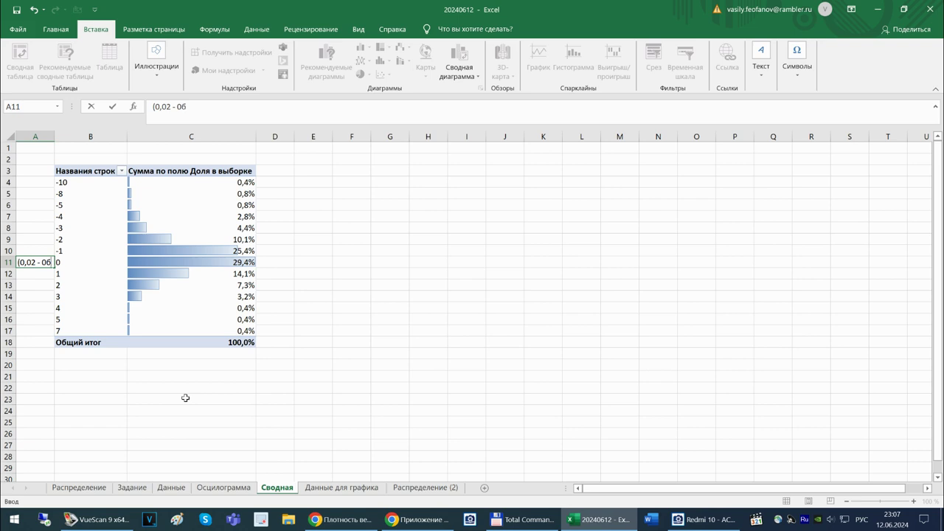
pyautogui.write('38')
pyautogui.click(187, 106)
pyautogui.press('BackSpace')
pyautogui.write(',=')
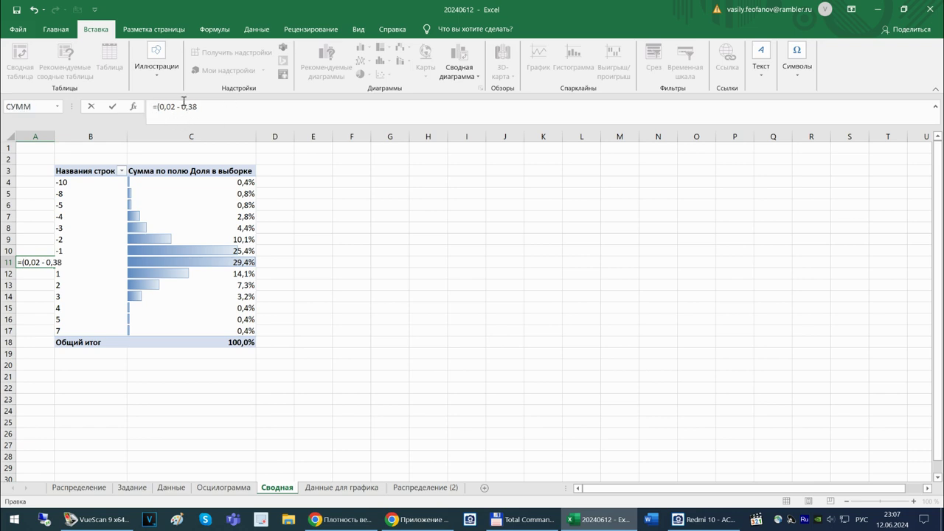
# Turn the opening bracket in A11's formula into quoted text joined to the lower bound, giving ="("&(0,02 - 0,38.
pyautogui.hotkey('alt', 'shift')
pyautogui.write('"')
pyautogui.press('Left')
pyautogui.press('Left')
pyautogui.press('Left')
pyautogui.press('Left')
pyautogui.write('"&(')
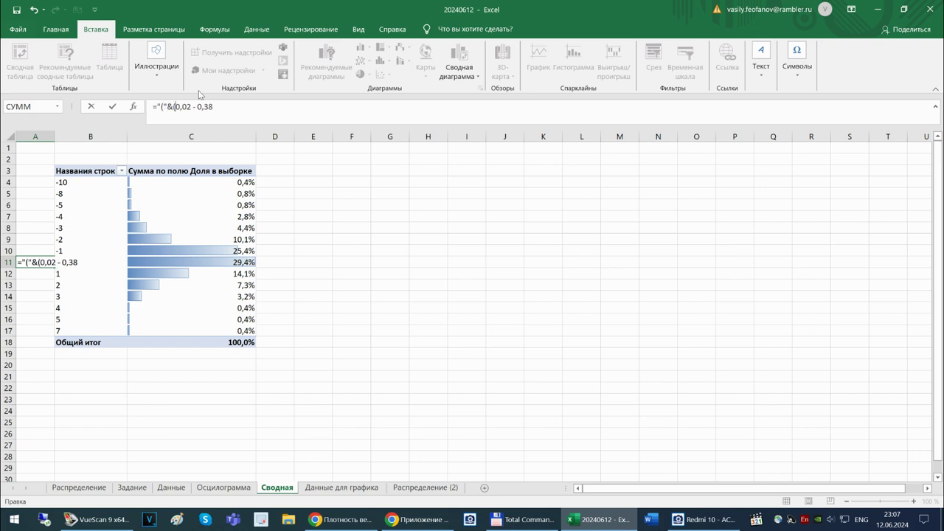
# Replace the bracket before 0,02 with a reference to B11, making the formula ="("&+B11+0,02 - 0,38.
pyautogui.press('BackSpace')
pyautogui.write('+')
pyautogui.click(89, 252)
pyautogui.press('Down')
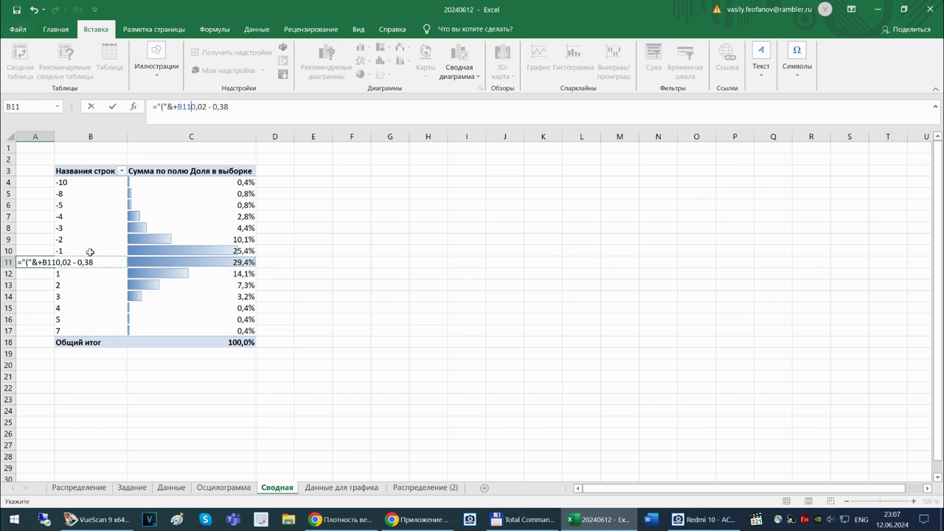
pyautogui.write('+')
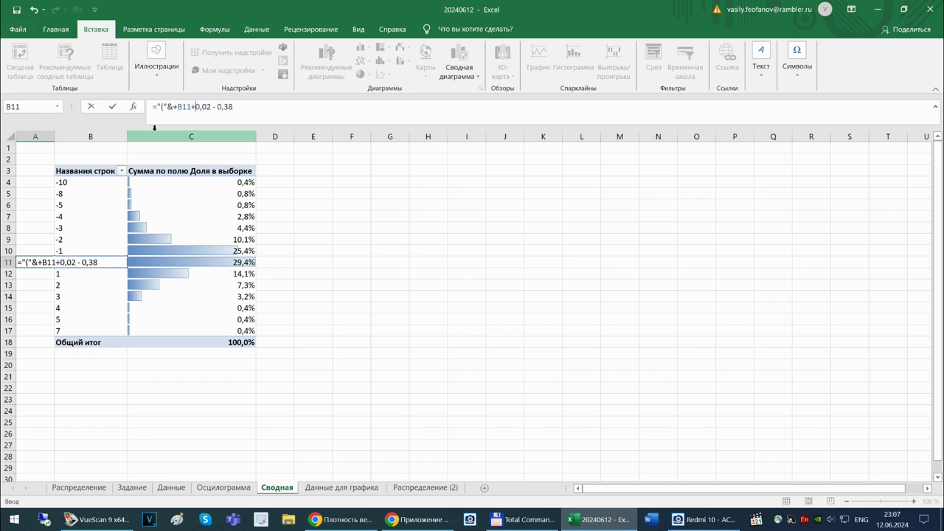
# Move 0,02 ahead of the B11 reference and open a parenthesis before it, so the formula reads ="("&(0,02+B11 - 0,38.
pyautogui.moveTo(191, 107); pyautogui.dragTo(211, 107)
pyautogui.hotkey('ctrl', 'c')
pyautogui.press('Delete')
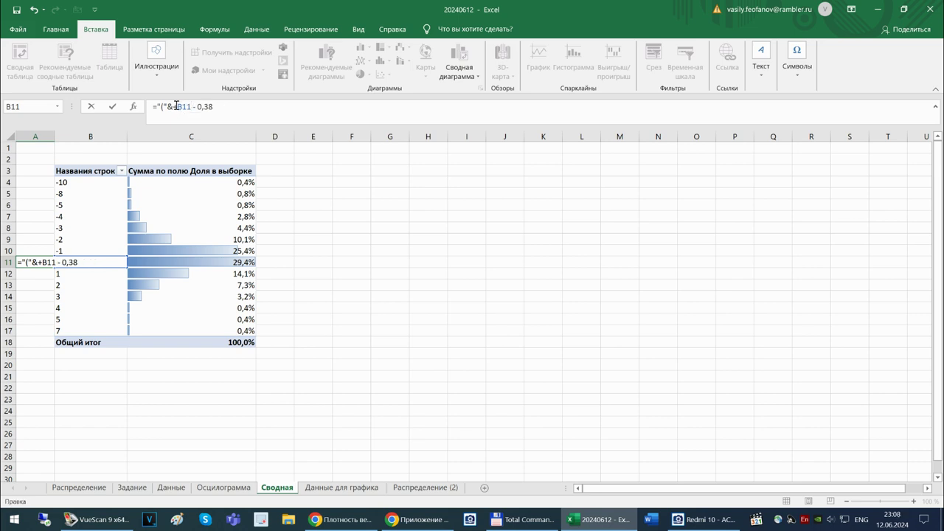
pyautogui.click(173, 107)
pyautogui.hotkey('ctrl', 'v')
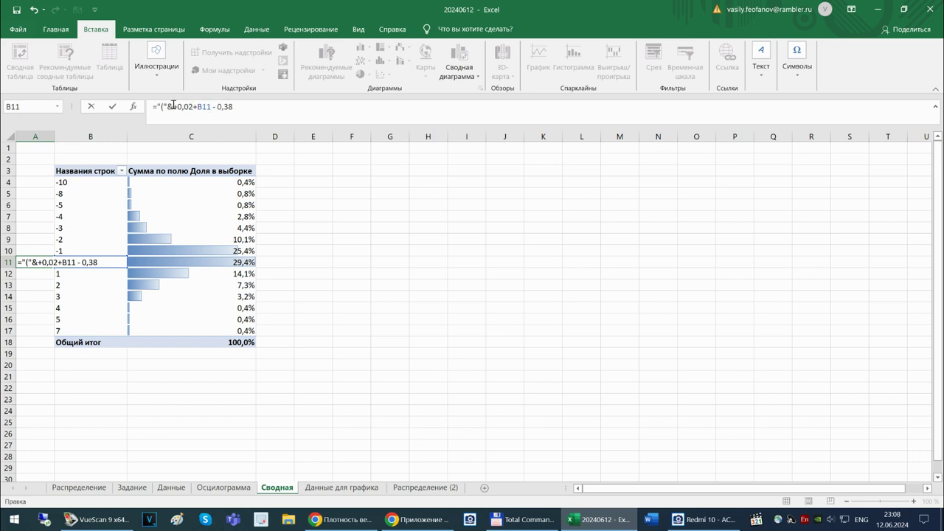
pyautogui.press('Delete')
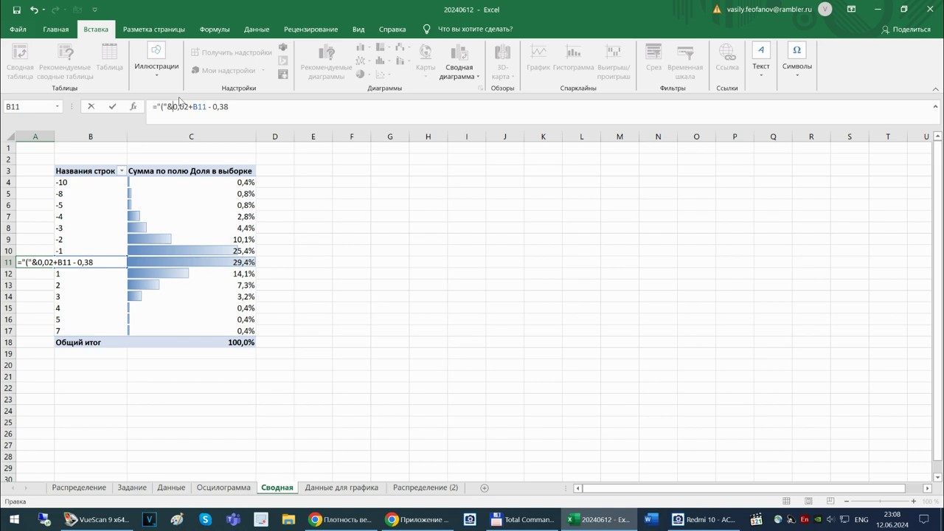
pyautogui.write('(')
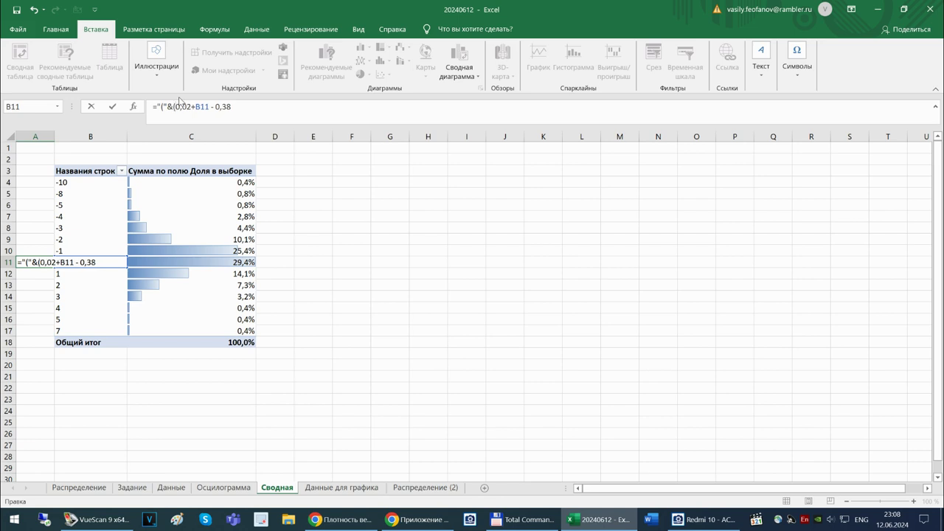
pyautogui.press('BackSpace')
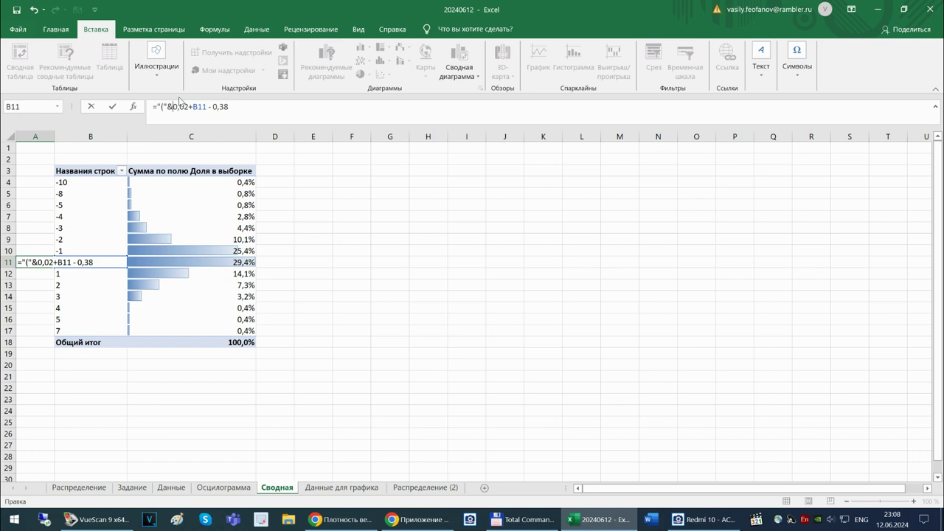
pyautogui.write('(')
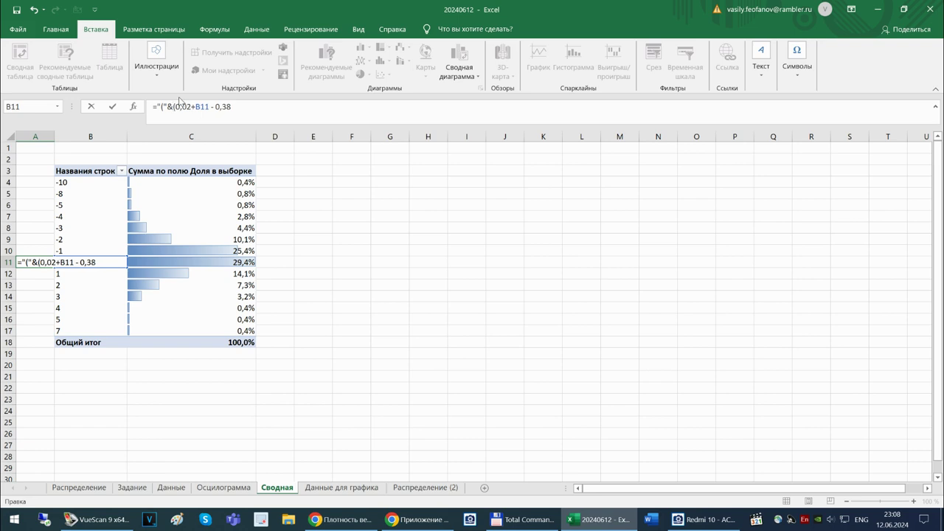
# In the A11 formula, close the lower bound as (0,02+B11) and join it to a quoted " - " separator.
pyautogui.click(210, 105)
pyautogui.write(')&"')
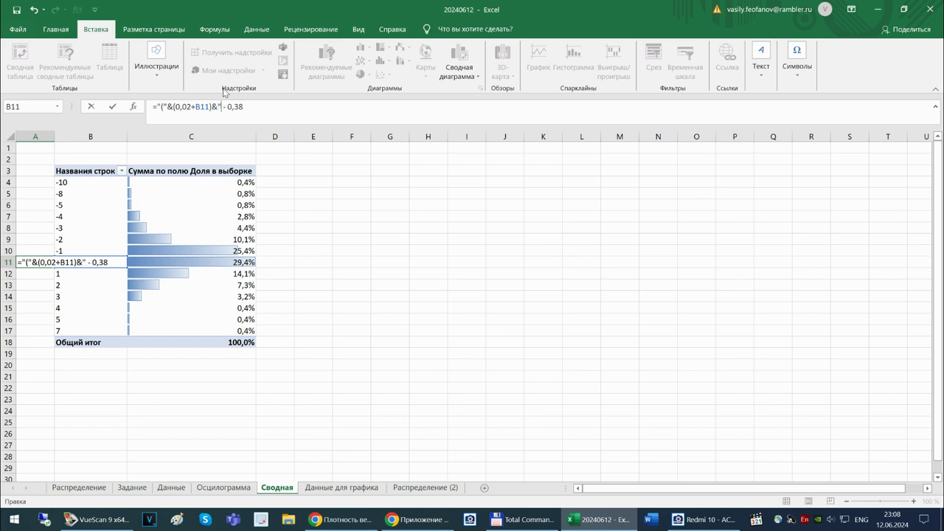
pyautogui.press('Right')
pyautogui.press('Right')
pyautogui.write('"')
# Replace the trailing 0,38 in the A11 formula with the upper bound (0,4+B11), modelled on the lower bound, and try to enter it.
pyautogui.moveTo(174, 108); pyautogui.dragTo(211, 108)
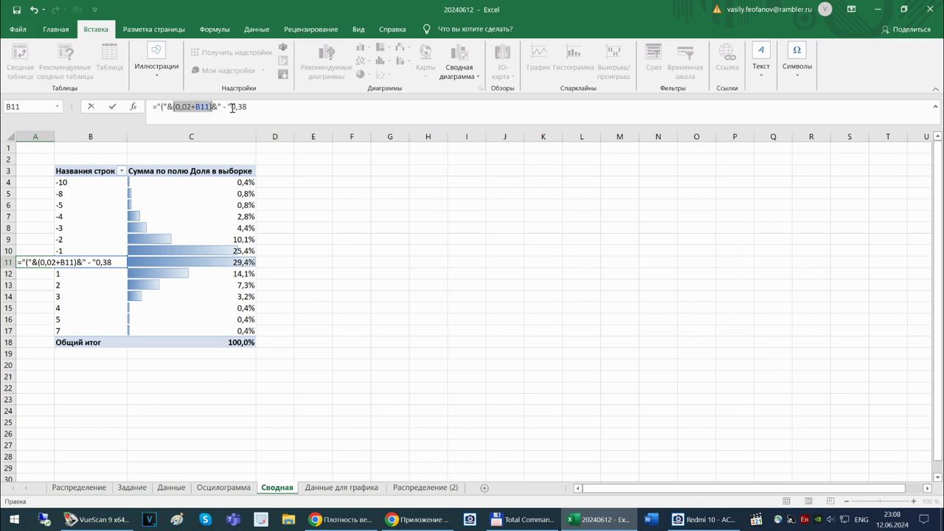
pyautogui.hotkey('ctrl', 'c')
pyautogui.moveTo(231, 109); pyautogui.dragTo(249, 109)
pyautogui.hotkey('ctrl', 'v')
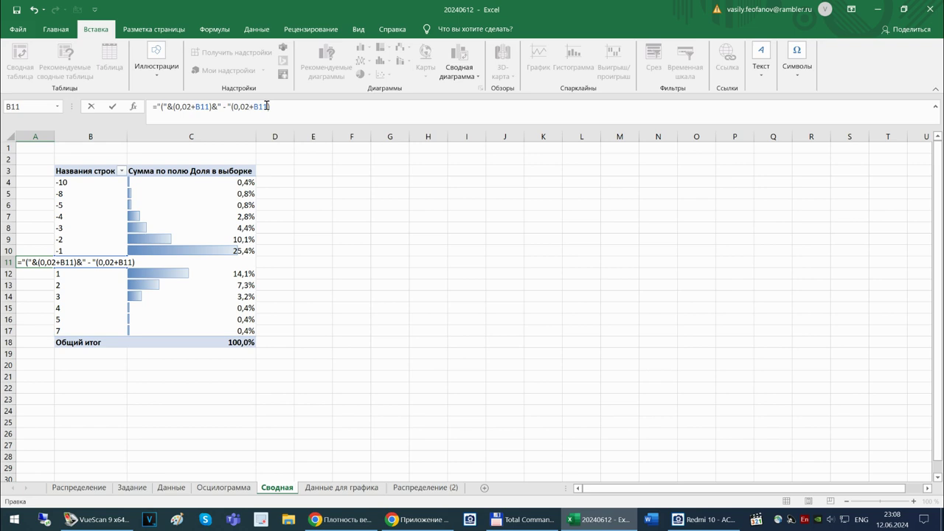
pyautogui.write('+')
pyautogui.write('0,0')
pyautogui.press('BackSpace')
pyautogui.press('BackSpace')
pyautogui.press('BackSpace')
pyautogui.press('BackSpace')
pyautogui.press('BackSpace')
pyautogui.press('BackSpace')
pyautogui.write('4')
pyautogui.press('Return')
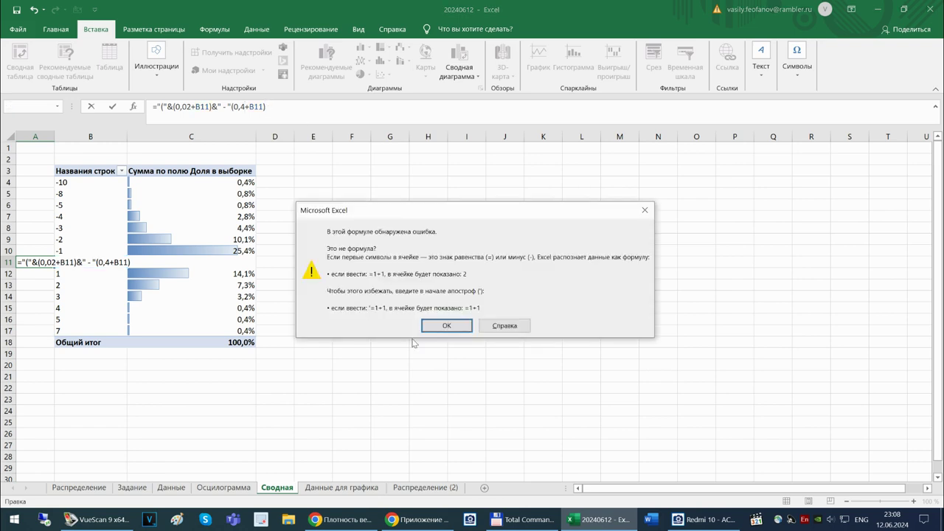
# Correct and enter the A11 formula as ="("&(0,02+B11)&" - "&(0,4+B11)&"]".
pyautogui.click(445, 326)
pyautogui.click(277, 108)
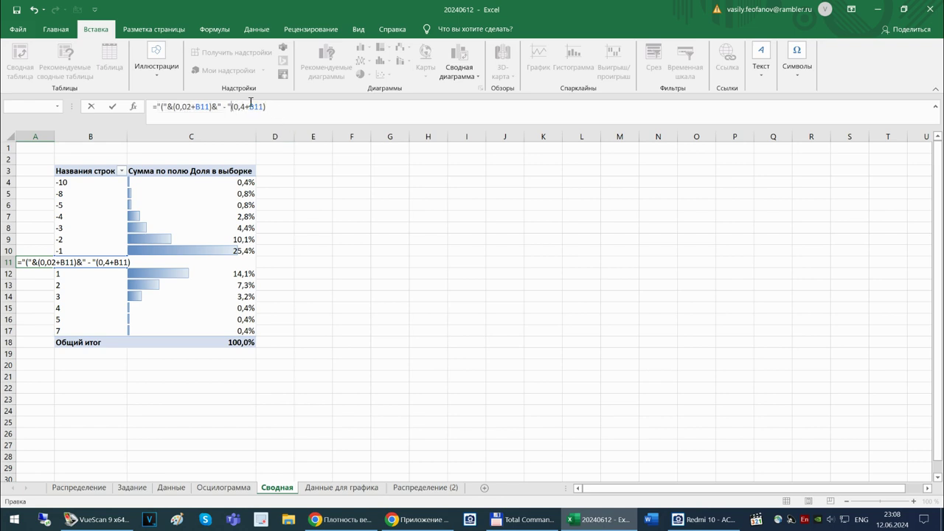
pyautogui.write('&')
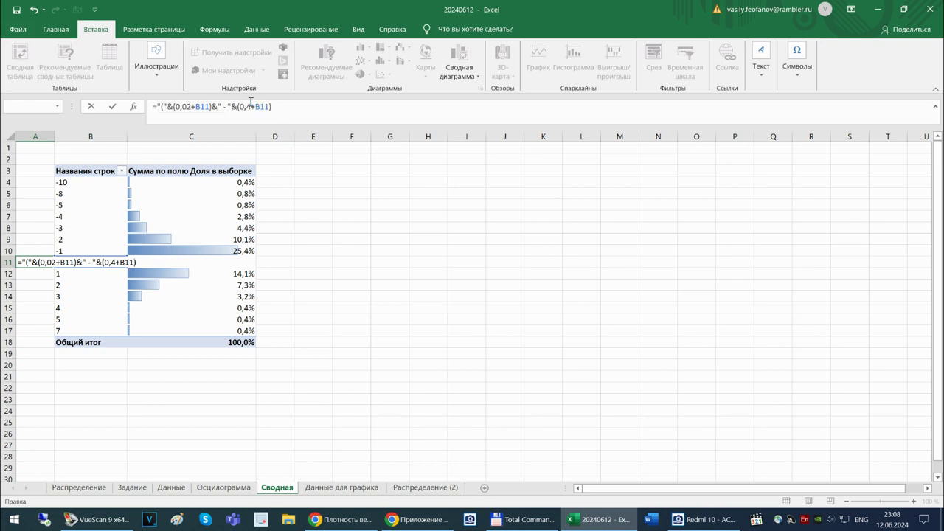
pyautogui.moveTo(157, 106); pyautogui.dragTo(165, 106)
pyautogui.hotkey('ctrl', 'c')
pyautogui.click(282, 106)
pyautogui.hotkey('ctrl', 'v')
pyautogui.press('Left')
pyautogui.press('BackSpace')
pyautogui.write(')')
pyautogui.write('&')
pyautogui.press('Return')
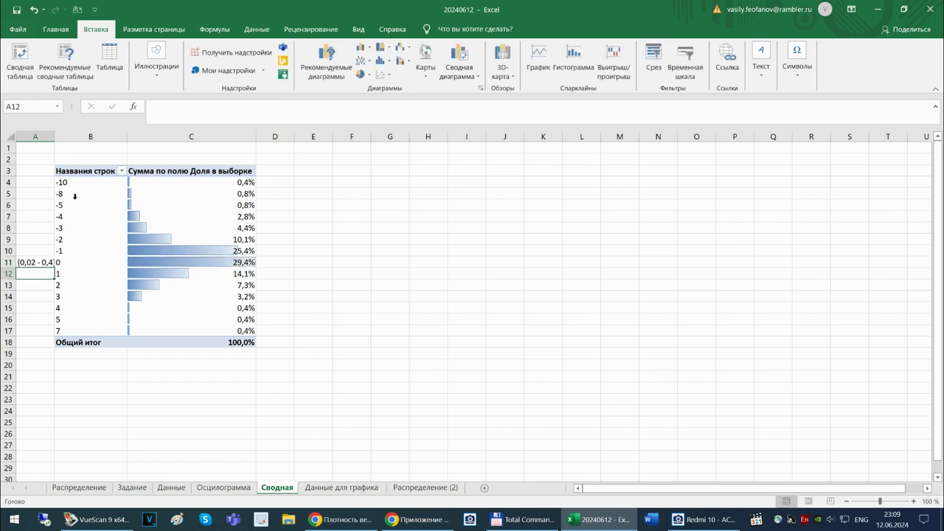
# Fill the interval formula from A11 up to A4 and fit the width of column A to its contents.
pyautogui.doubleClick(55, 136)
pyautogui.click(47, 263)
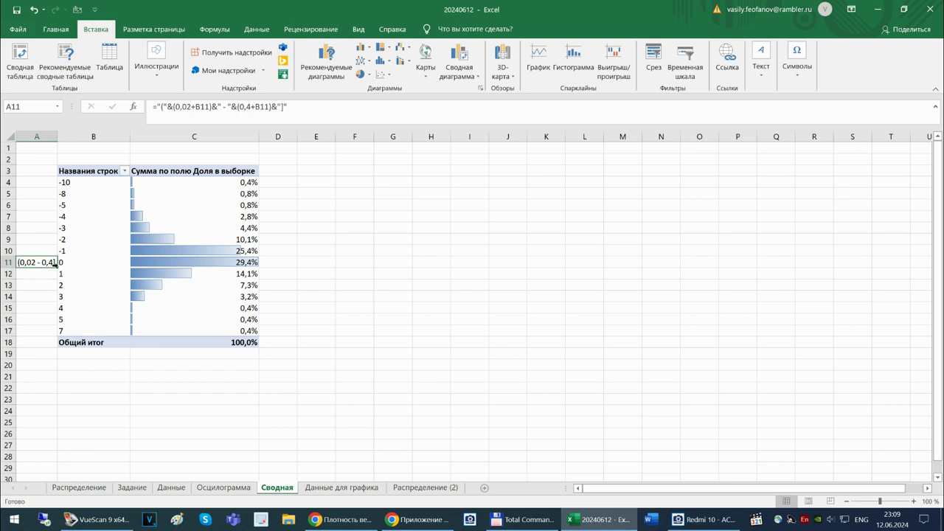
pyautogui.moveTo(58, 269); pyautogui.dragTo(59, 185)
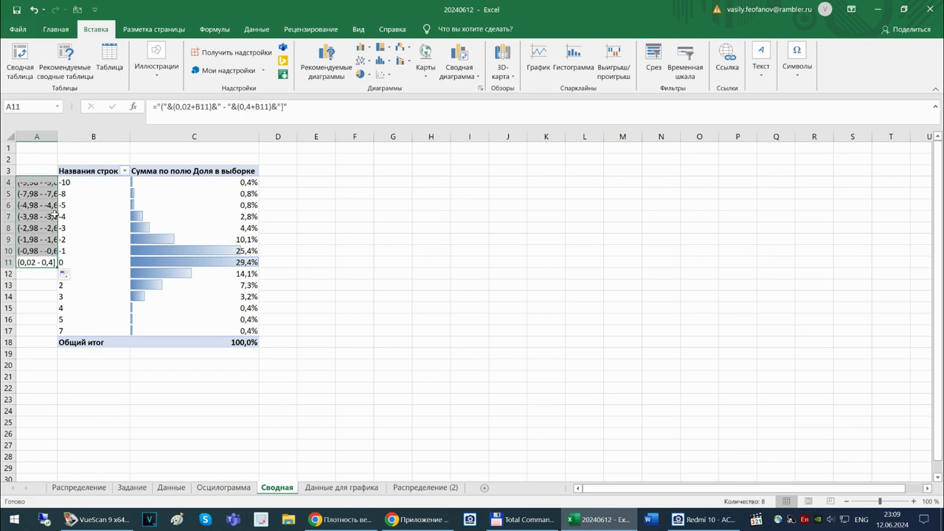
pyautogui.doubleClick(58, 136)
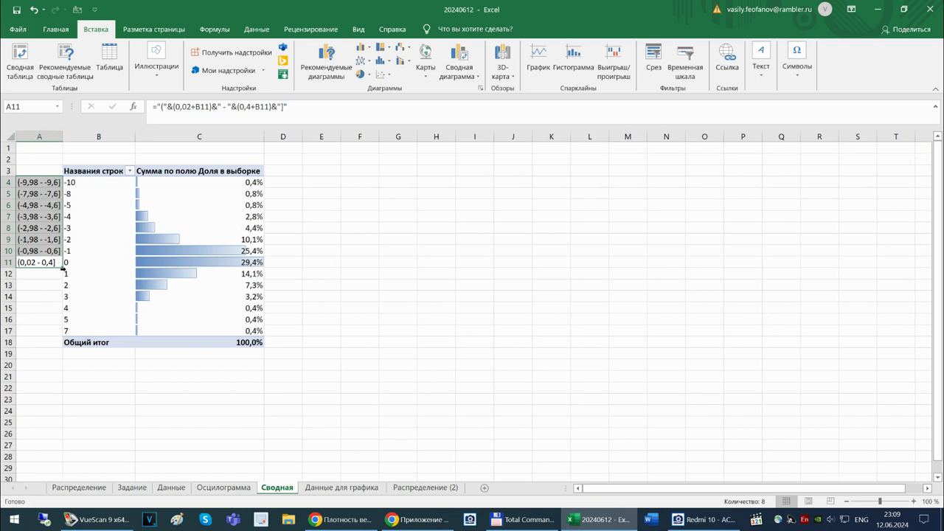
pyautogui.click(36, 260)
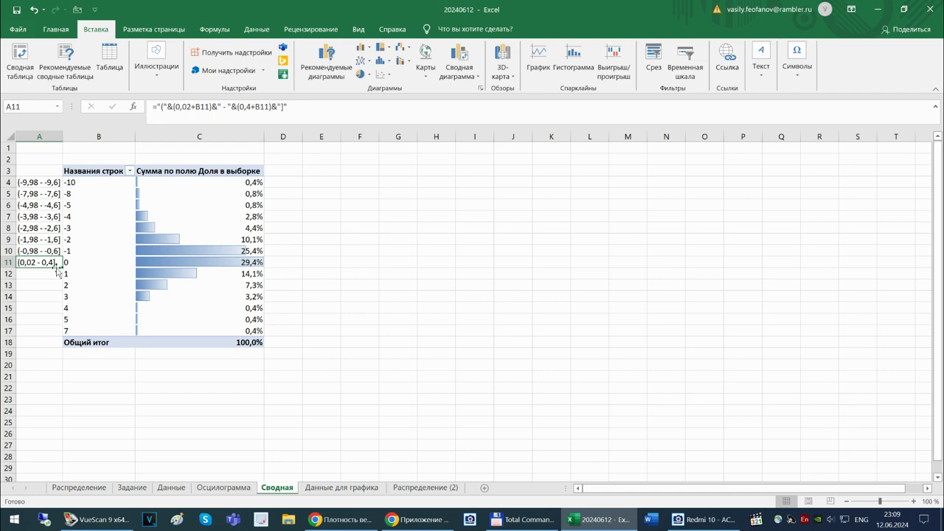
# Move the Распределение chart sheet between the Осцилограмма and Сводная sheets.
pyautogui.click(132, 487)
pyautogui.click(171, 488)
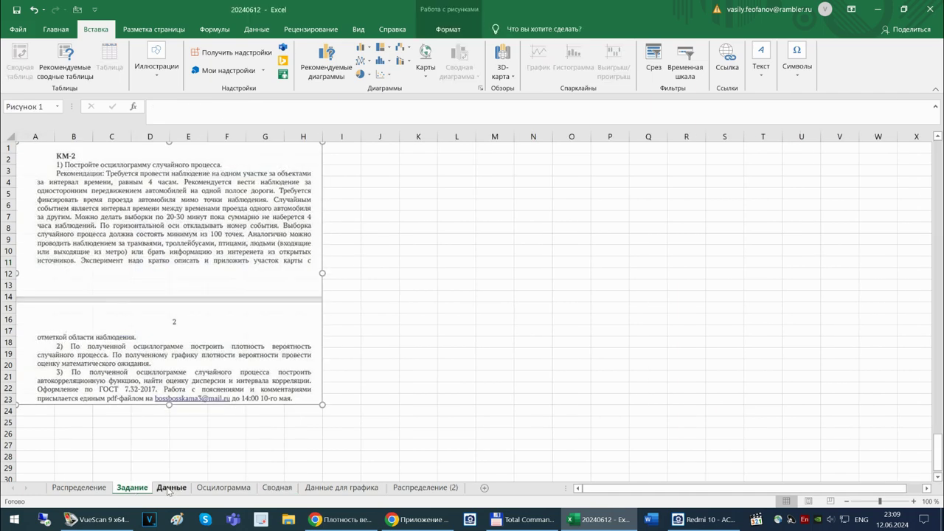
pyautogui.click(208, 489)
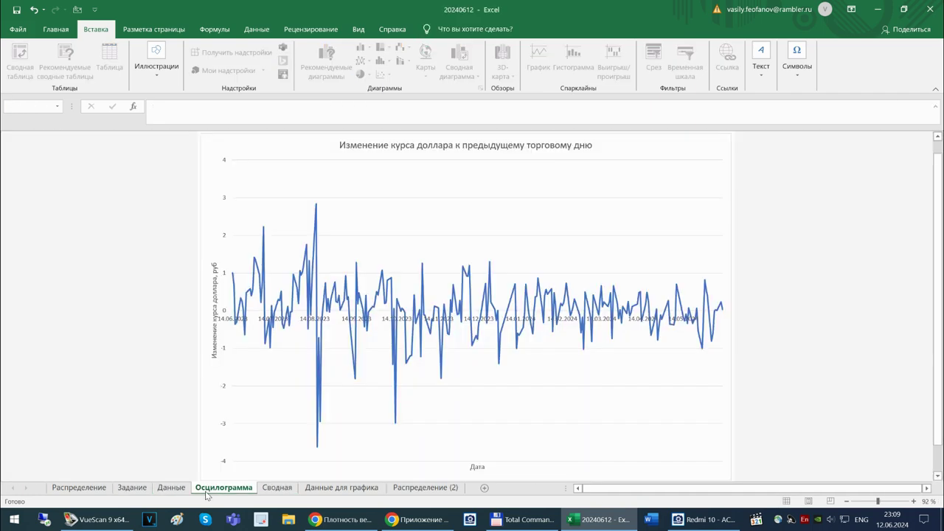
pyautogui.click(274, 489)
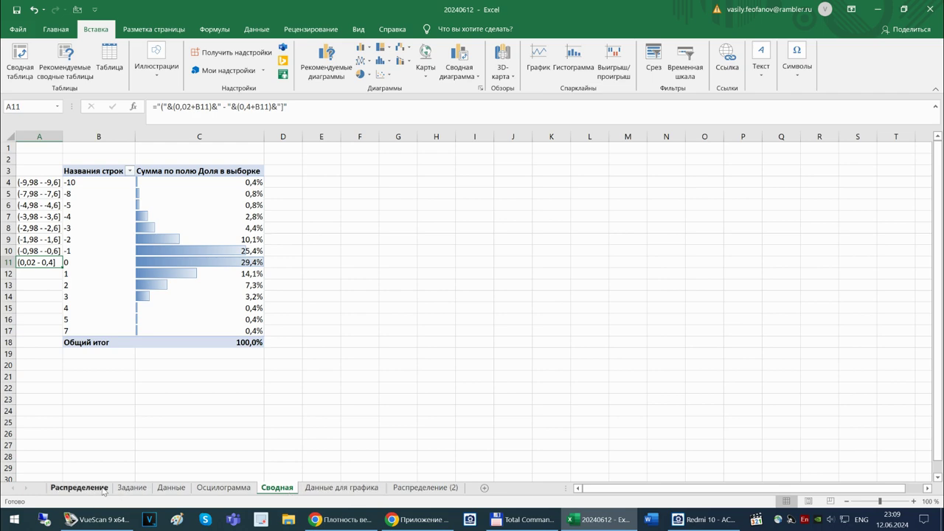
pyautogui.click(222, 488)
pyautogui.click(171, 488)
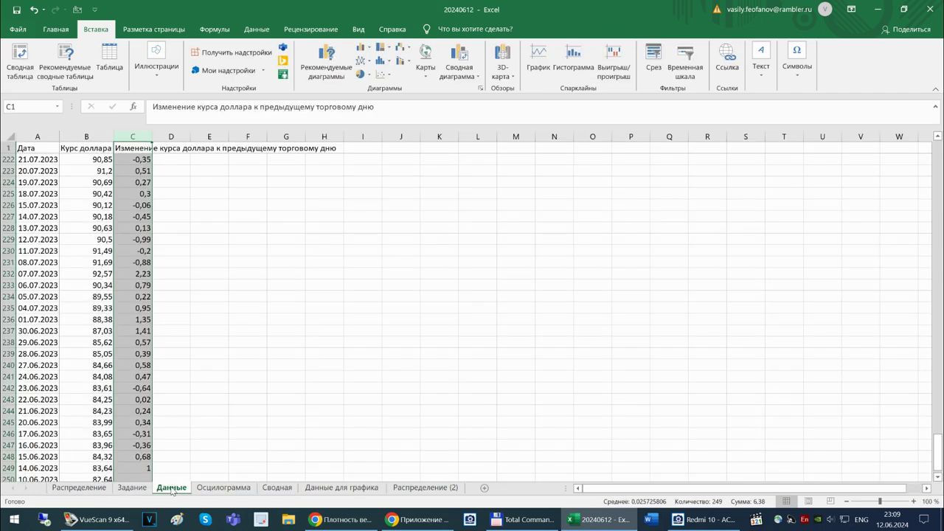
pyautogui.click(133, 488)
pyautogui.click(81, 489)
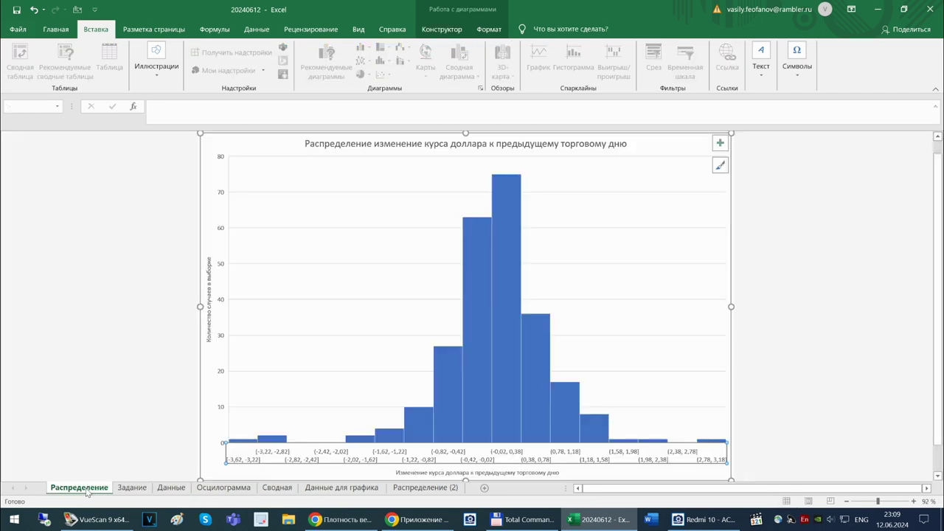
pyautogui.moveTo(169, 492); pyautogui.dragTo(268, 496)
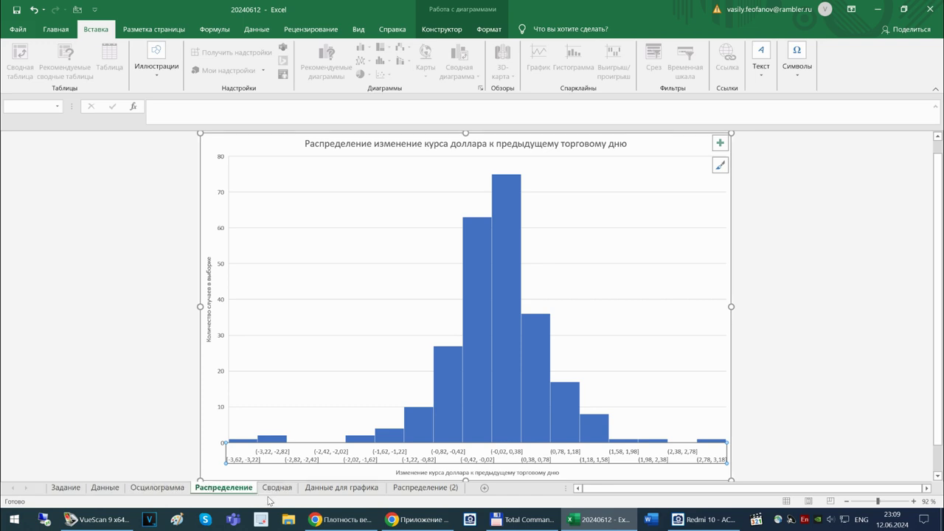
# Compare the remaining sheets with Распределение and hide the Распределение (2) chart sheet.
pyautogui.click(338, 490)
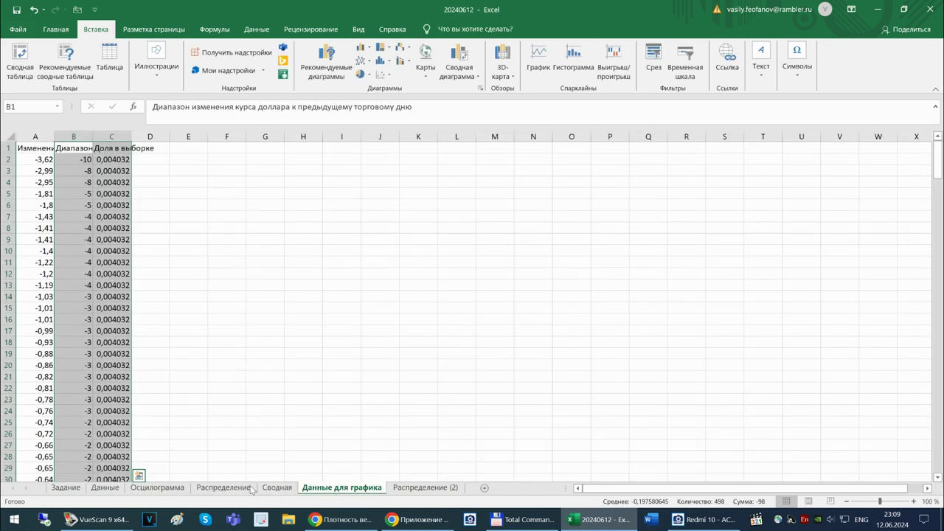
pyautogui.click(223, 490)
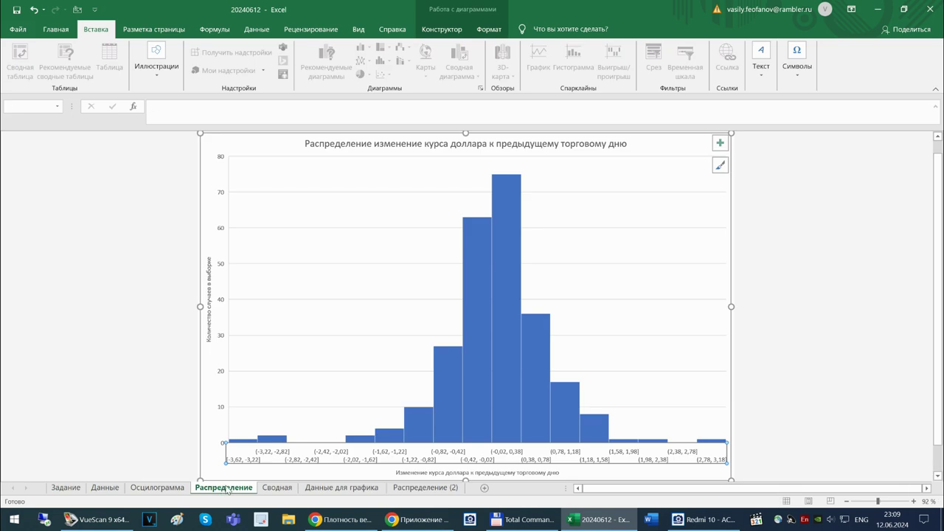
pyautogui.click(341, 487)
pyautogui.click(425, 487)
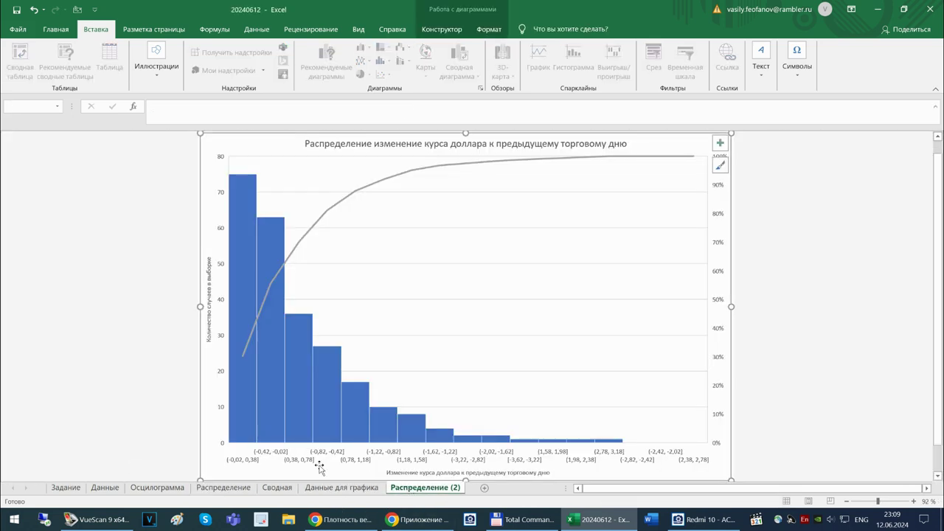
pyautogui.rightClick(414, 488)
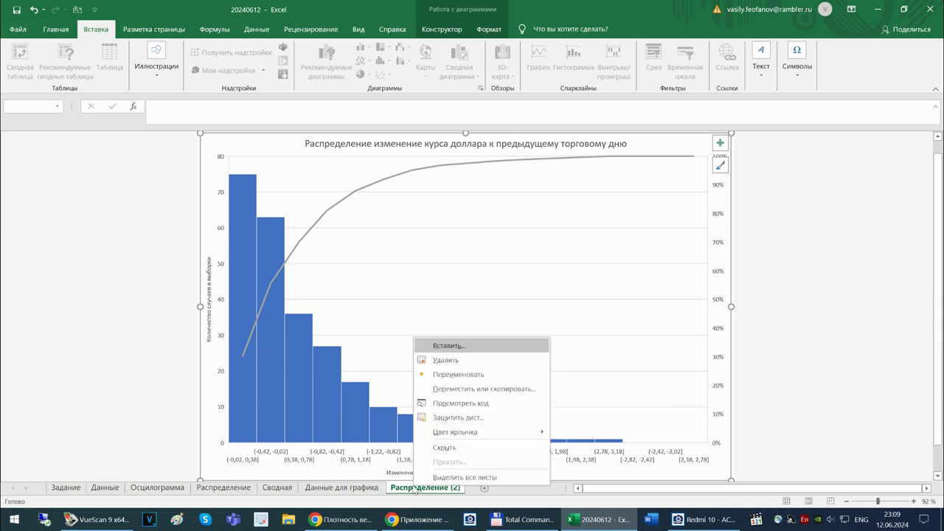
pyautogui.click(444, 447)
# On the Сводная sheet, change the separator in the A11 interval formula to a comma followed by a space.
pyautogui.click(277, 487)
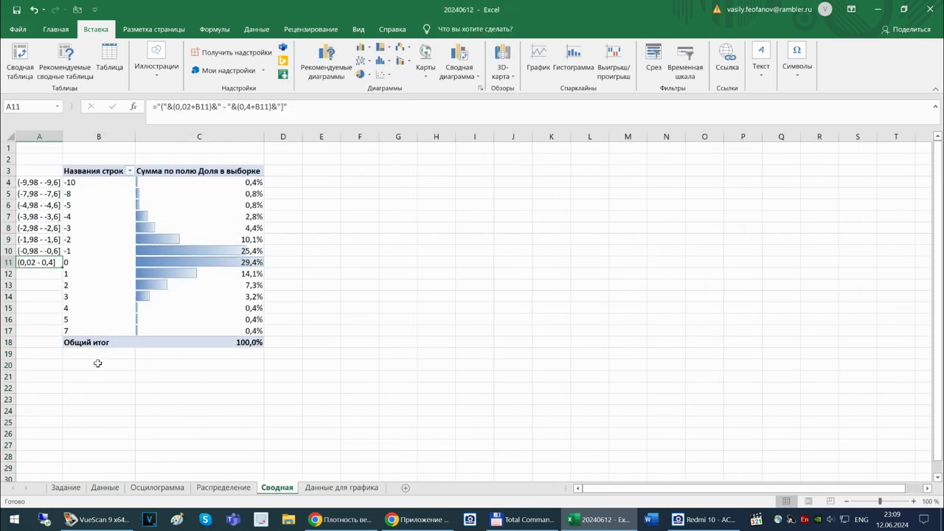
pyautogui.click(224, 105)
pyautogui.press('Delete')
pyautogui.press('Delete')
pyautogui.press('BackSpace')
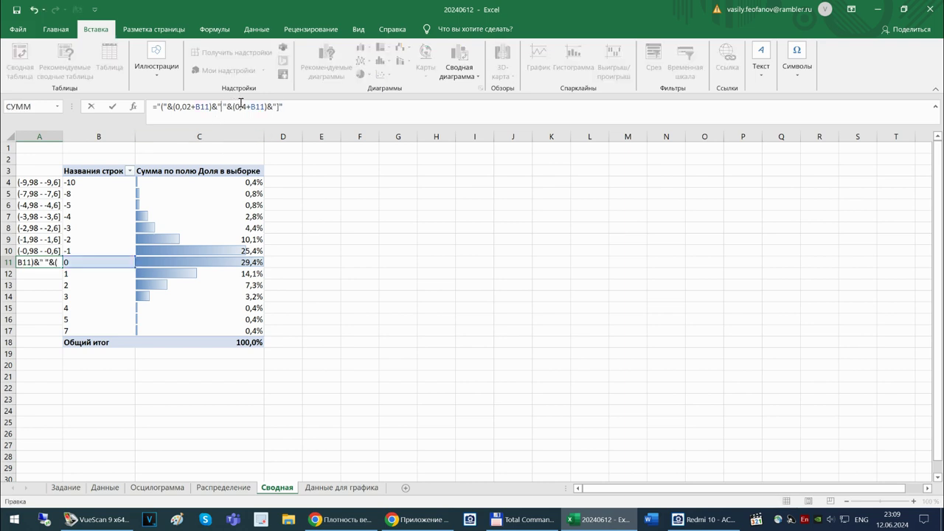
pyautogui.write(',')
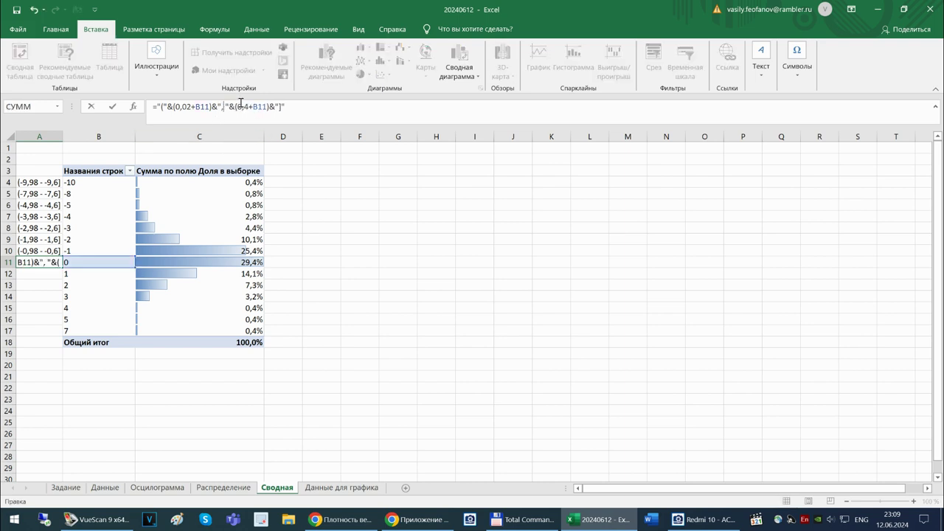
pyautogui.press('Return')
# Fill the comma-separated interval formula from A11 across all pivot rows, A4 to A17.
pyautogui.click(57, 264)
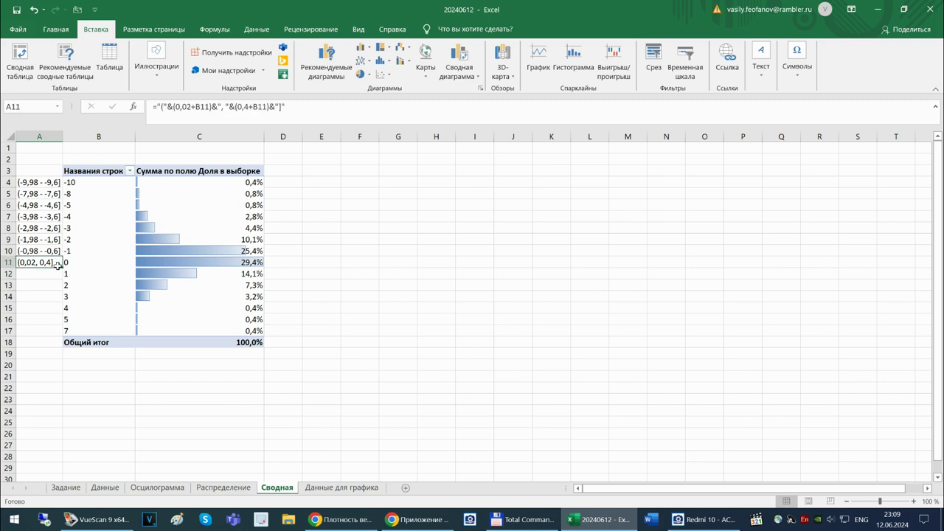
pyautogui.doubleClick(61, 268)
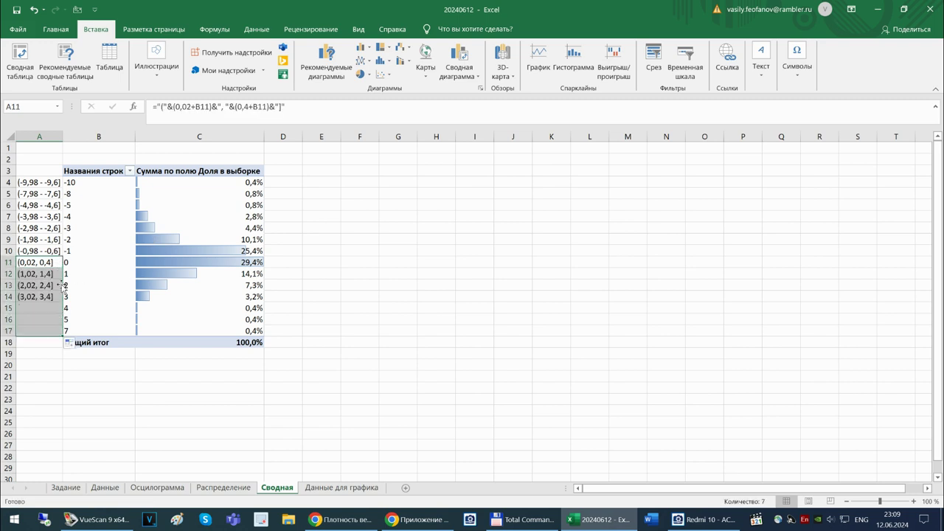
pyautogui.click(57, 259)
pyautogui.moveTo(61, 267); pyautogui.dragTo(55, 332)
pyautogui.click(48, 182)
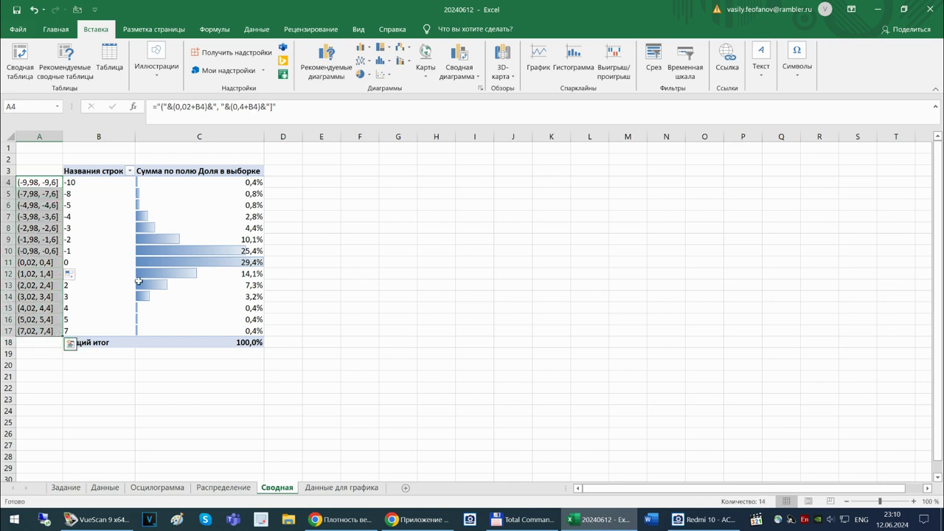
# Enter the heading Интервал in A3 above the interval labels.
pyautogui.click(47, 172)
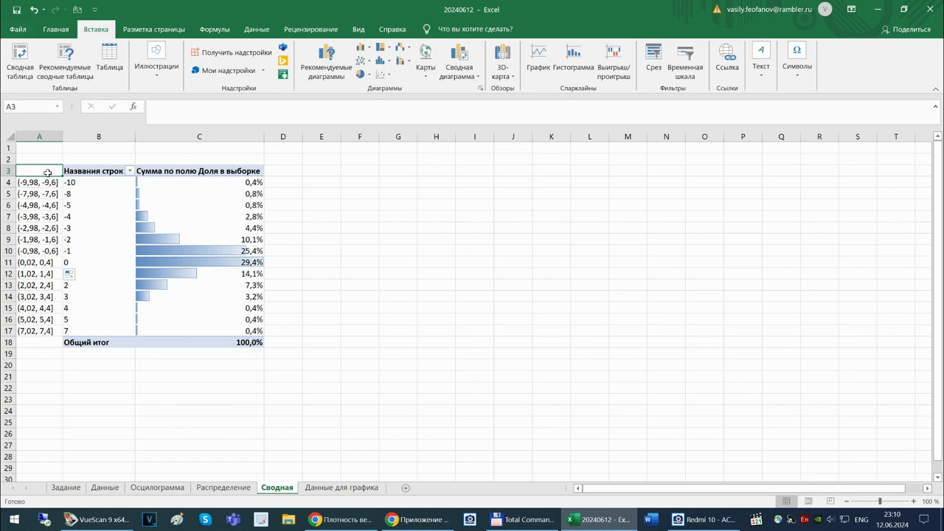
pyautogui.write('Lbfg')
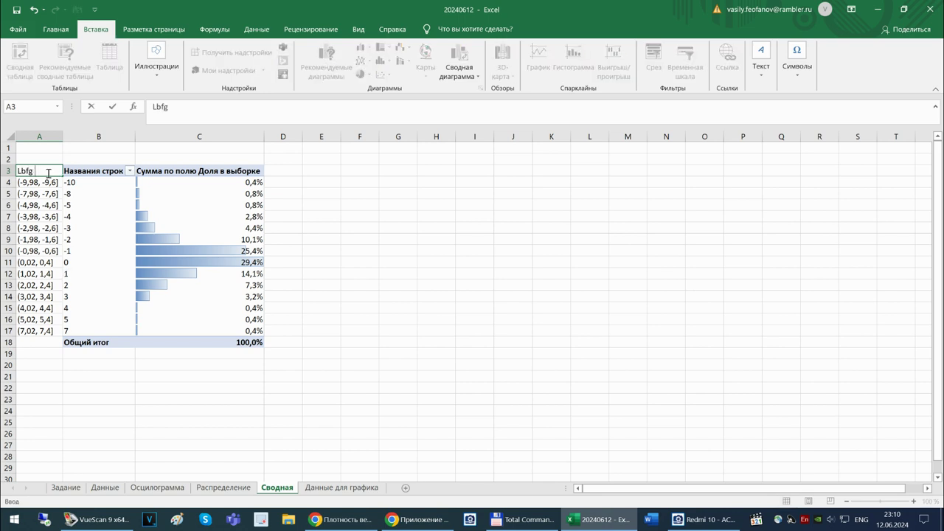
pyautogui.write('fpj')
pyautogui.press('Escape')
pyautogui.write('Bynthdfk')
pyautogui.press('Pause')
pyautogui.press('Return')
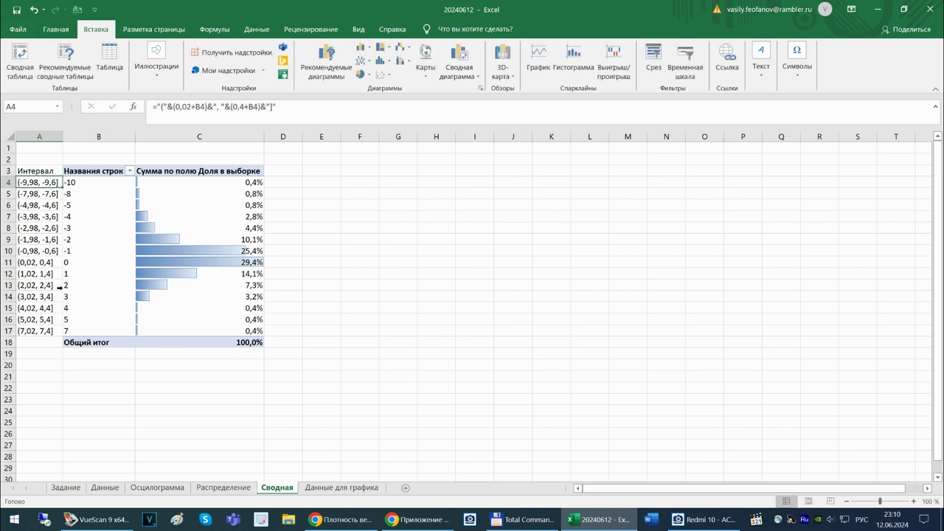
# Try to insert a clustered column chart from the interval labels in A3:A17 and the sample shares in C3:C17.
pyautogui.moveTo(46, 168); pyautogui.dragTo(37, 334)
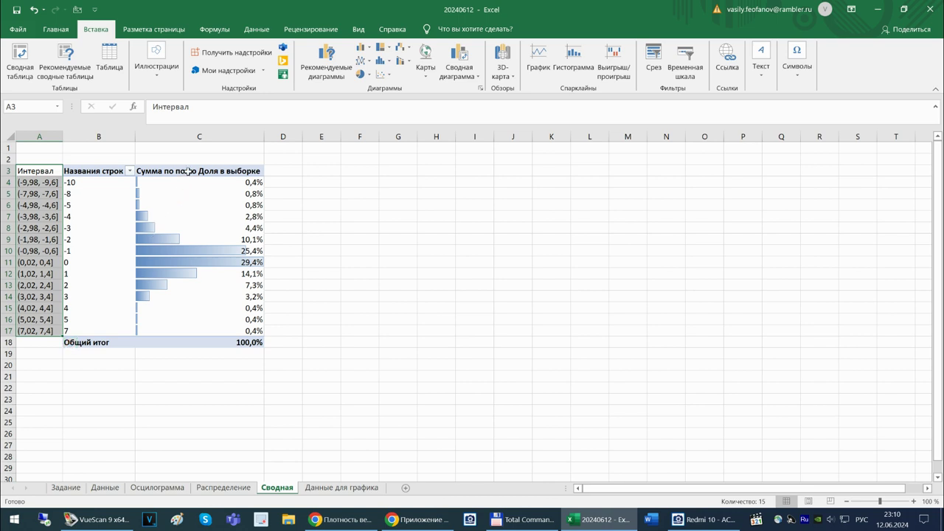
pyautogui.moveTo(189, 170); pyautogui.dragTo(168, 331)
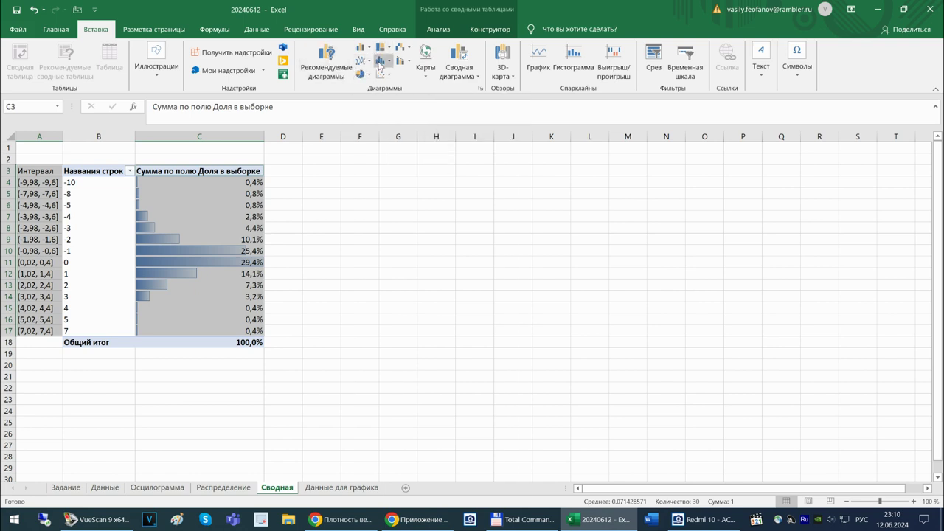
pyautogui.click(381, 61)
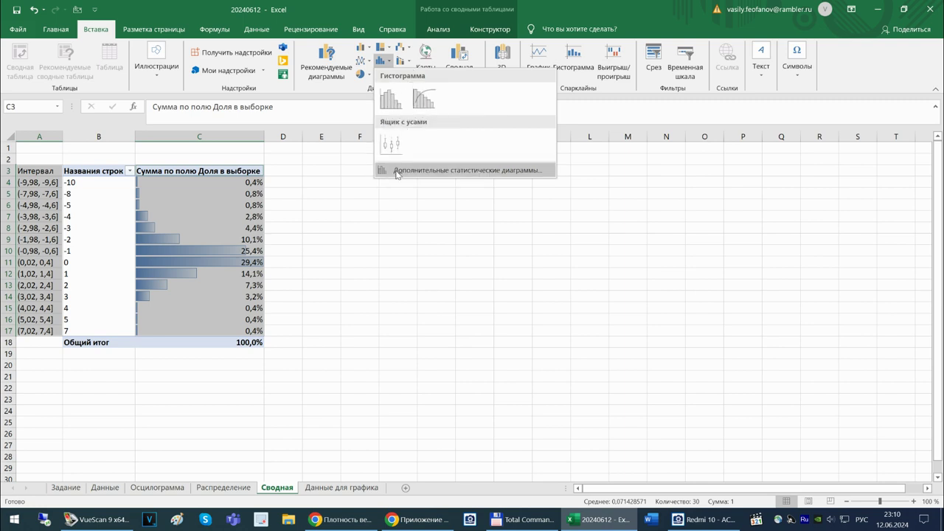
pyautogui.click(396, 171)
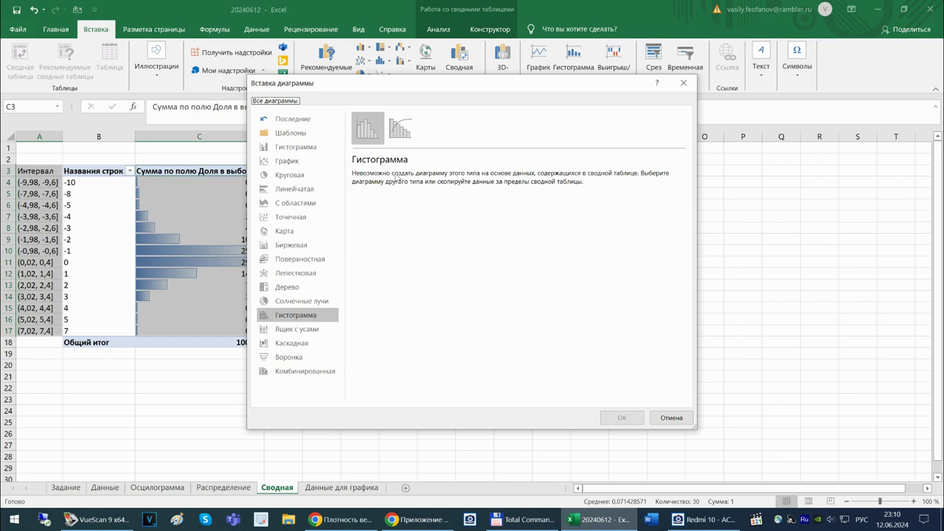
pyautogui.click(288, 149)
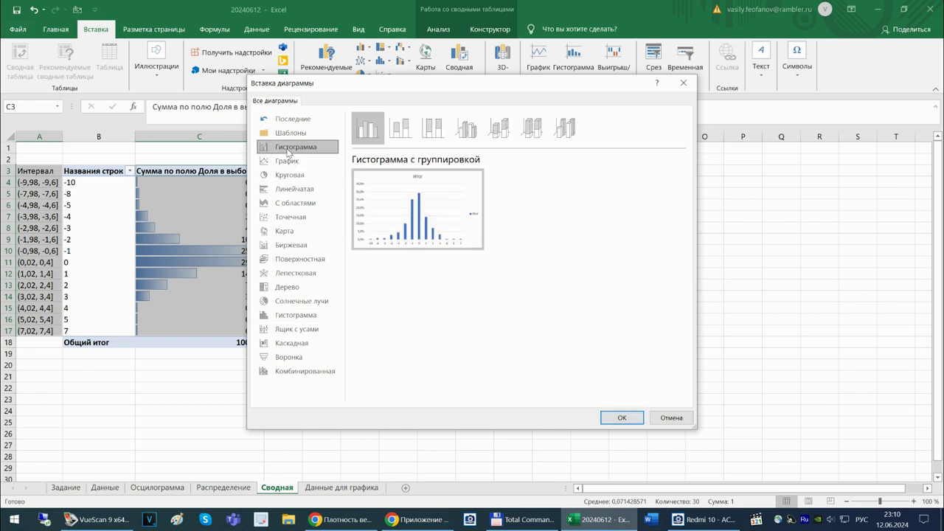
pyautogui.click(635, 419)
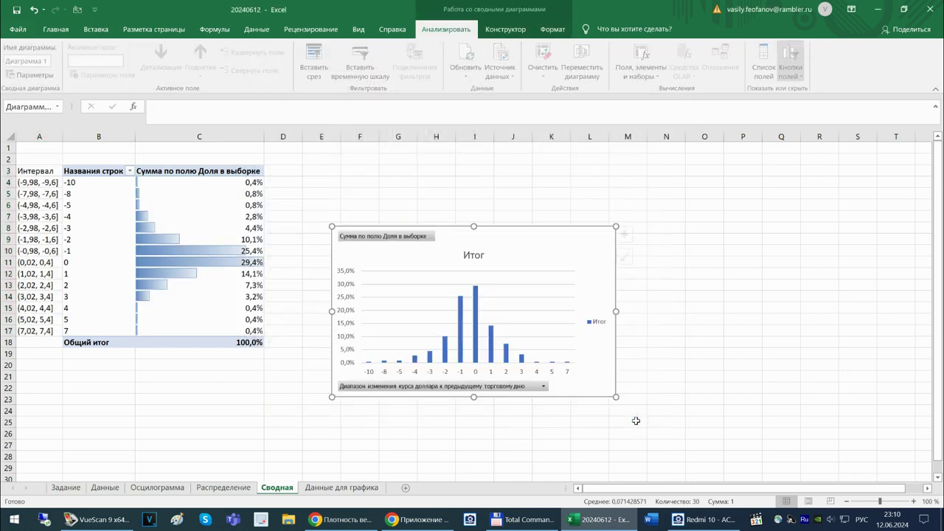
# Check the new pivot chart's move options, cancel them, and delete the chart.
pyautogui.rightClick(596, 267)
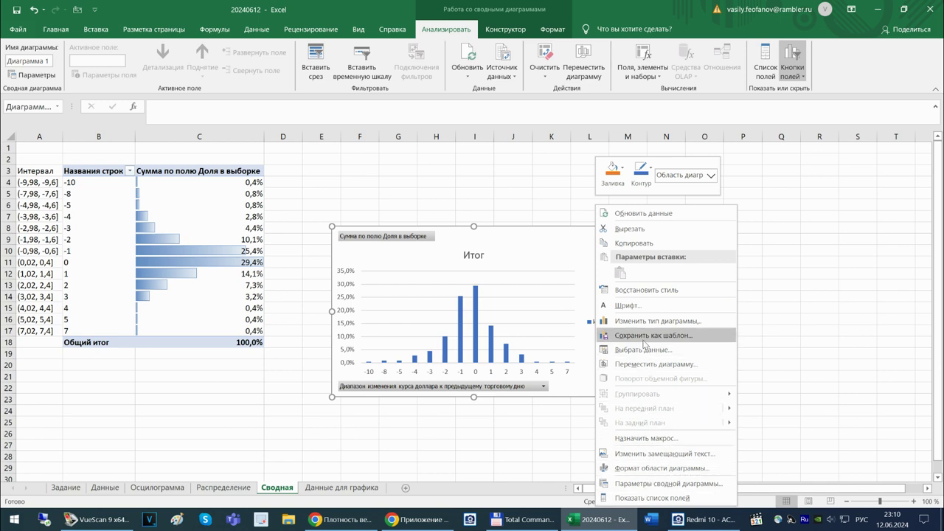
pyautogui.click(642, 364)
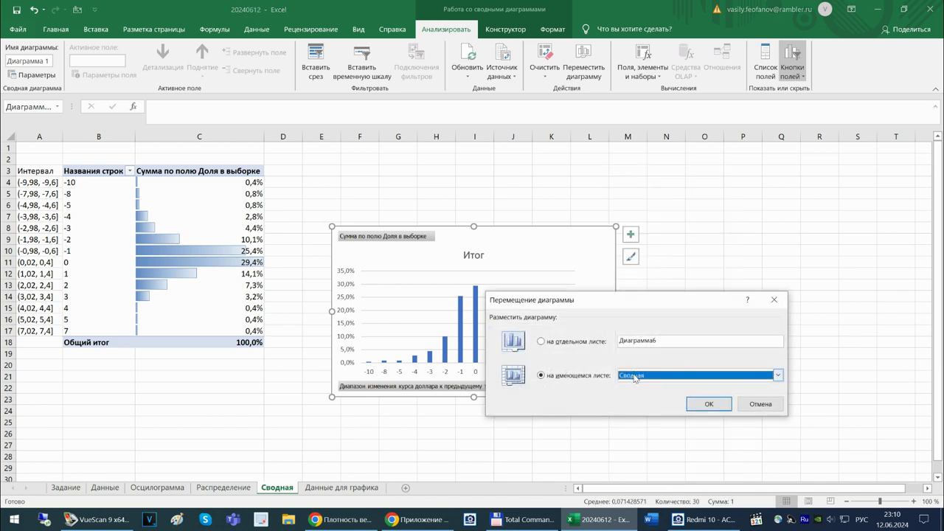
pyautogui.click(757, 405)
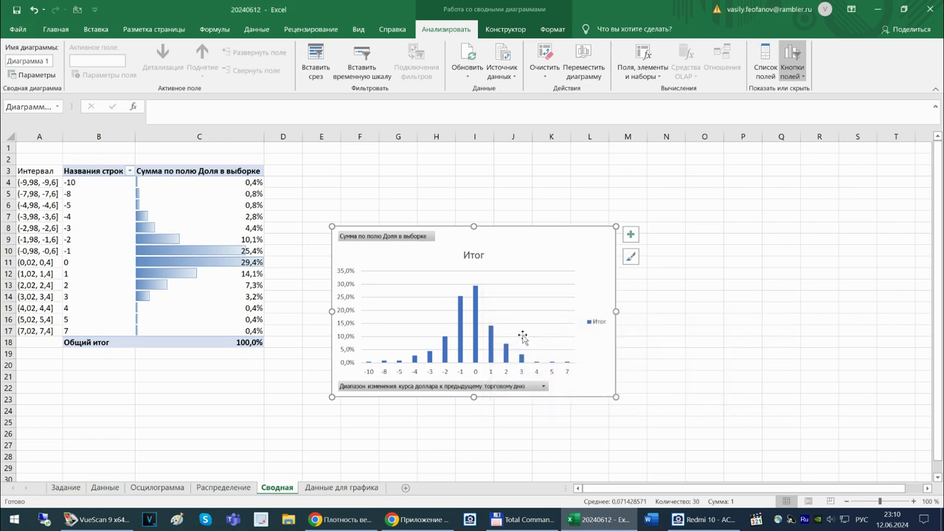
pyautogui.press('Delete')
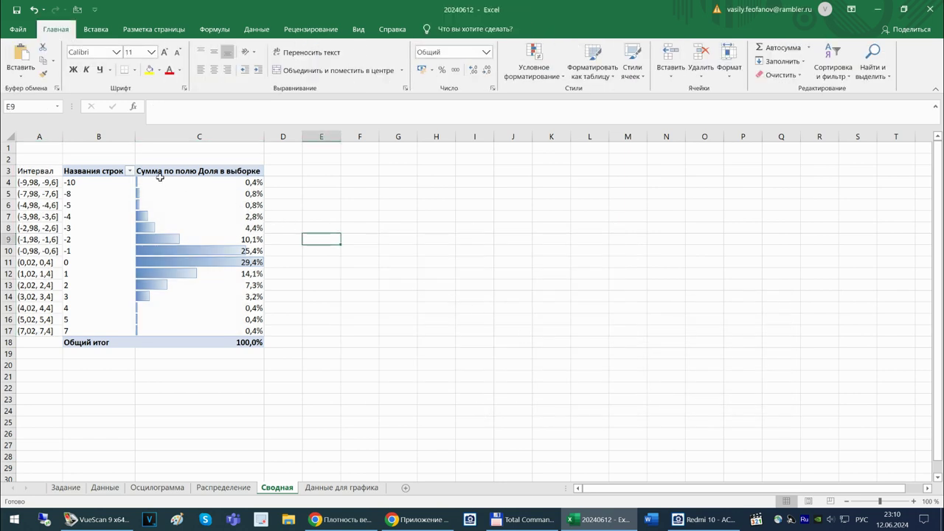
# Insert an empty column B between the interval labels and the pivot table.
pyautogui.click(87, 136)
pyautogui.rightClick(87, 136)
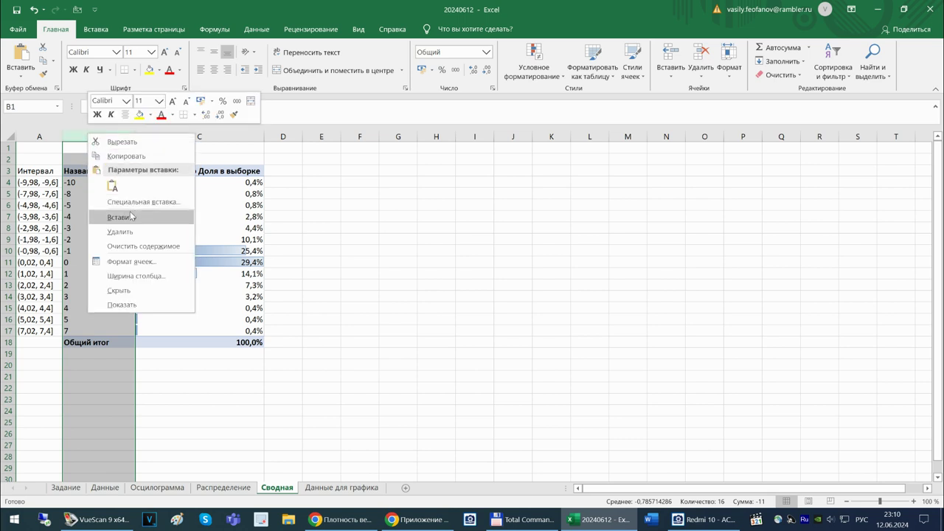
pyautogui.click(121, 217)
# Enter the formula =D4 in B4 and fill it down through B17 to copy the sample shares beside the intervals.
pyautogui.click(74, 183)
pyautogui.write('=')
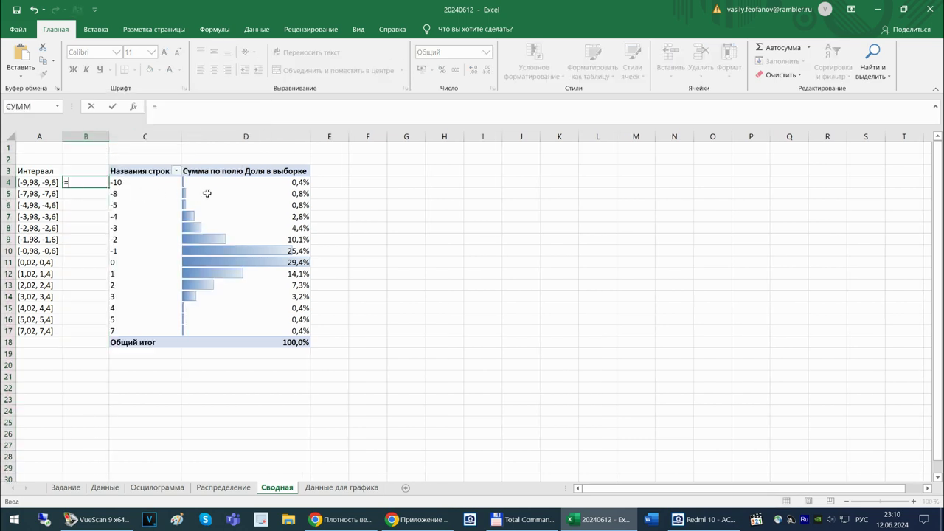
pyautogui.click(263, 184)
pyautogui.click(236, 152)
pyautogui.press('Down')
pyautogui.press('BackSpace')
pyautogui.write('4')
pyautogui.press('Return')
pyautogui.click(104, 185)
pyautogui.moveTo(109, 188); pyautogui.dragTo(107, 332)
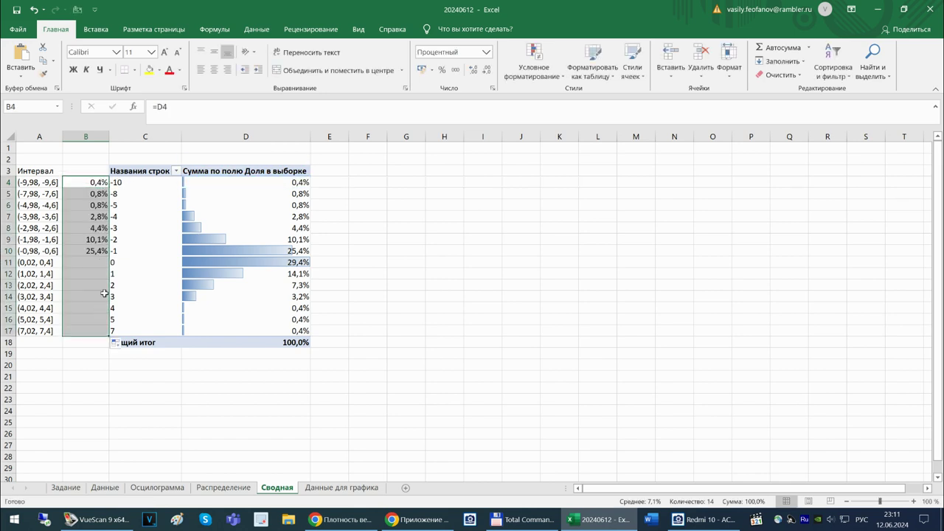
# Enter the heading Плотность вероятности in B3.
pyautogui.click(84, 171)
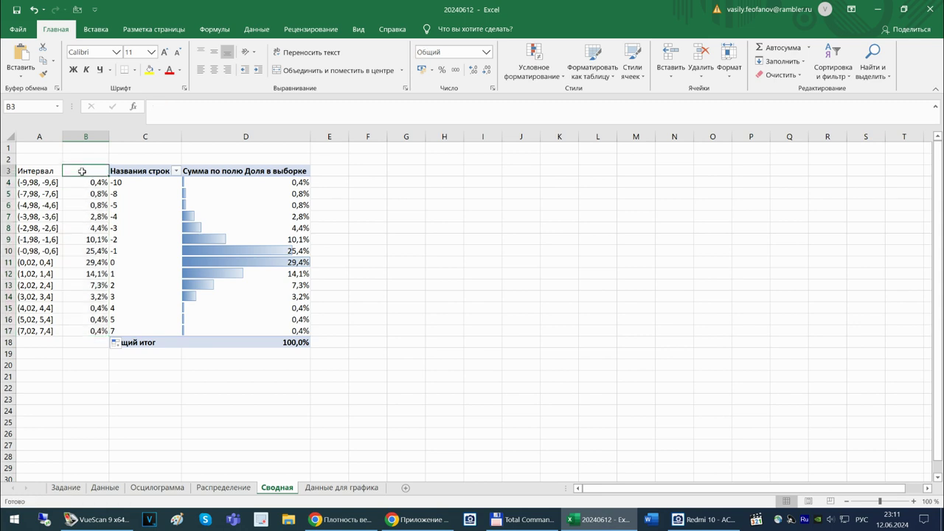
pyautogui.write('Плотность вероятности')
pyautogui.press('Return')
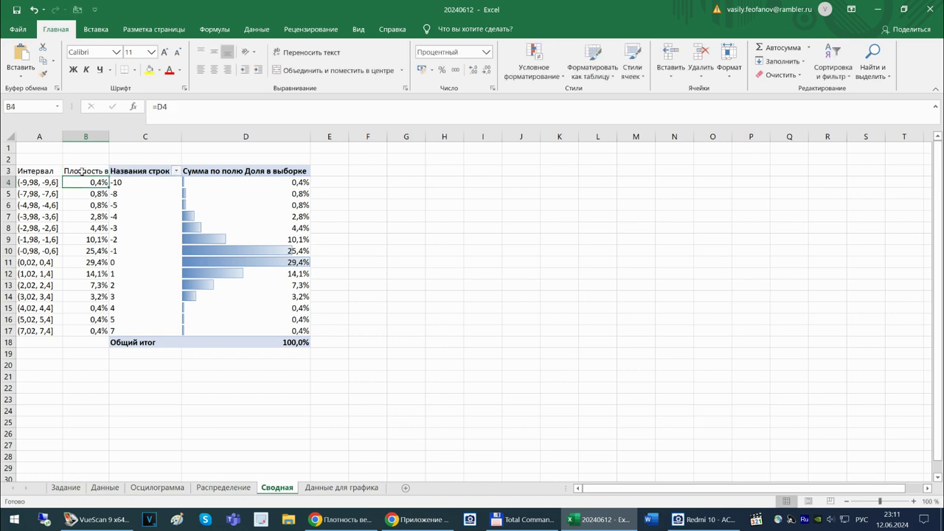
# Insert a clustered column chart from the interval and probability density data in A3:B17.
pyautogui.moveTo(87, 184); pyautogui.dragTo(77, 331)
pyautogui.moveTo(32, 176); pyautogui.dragTo(74, 332)
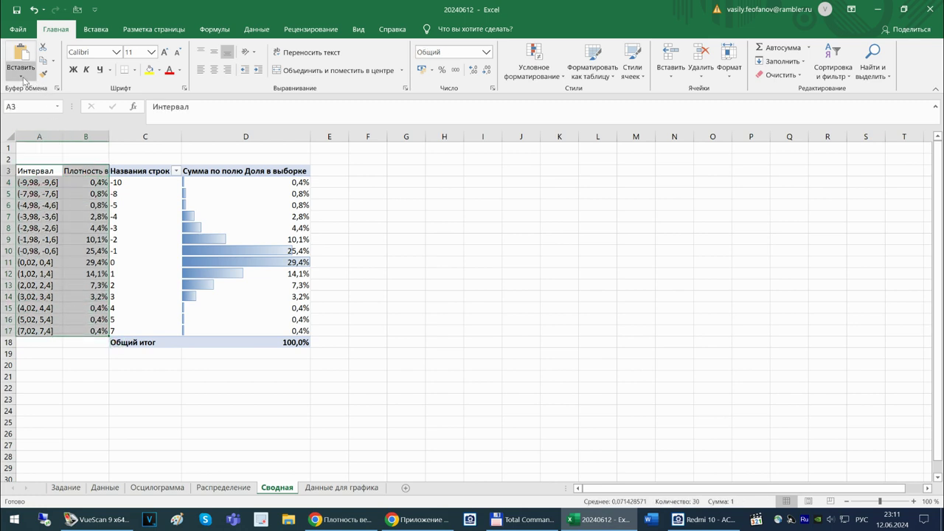
pyautogui.click(21, 76)
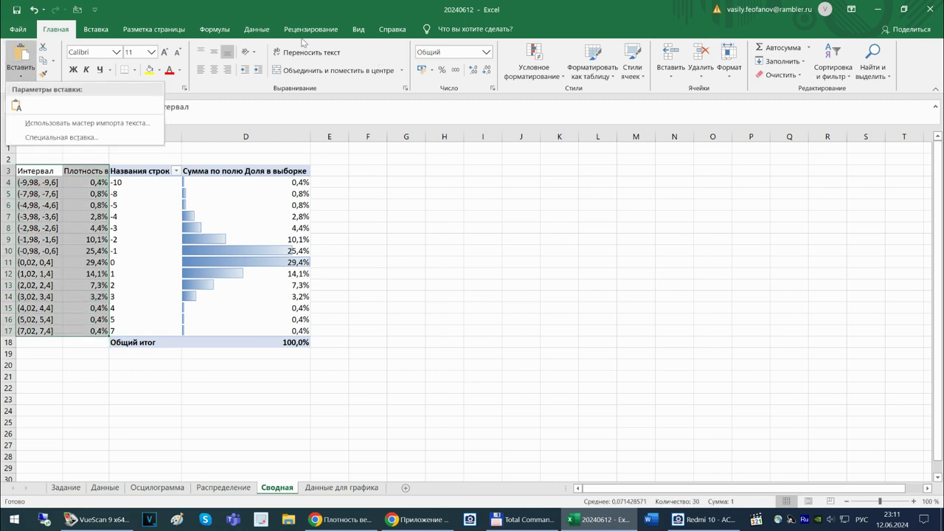
pyautogui.click(96, 29)
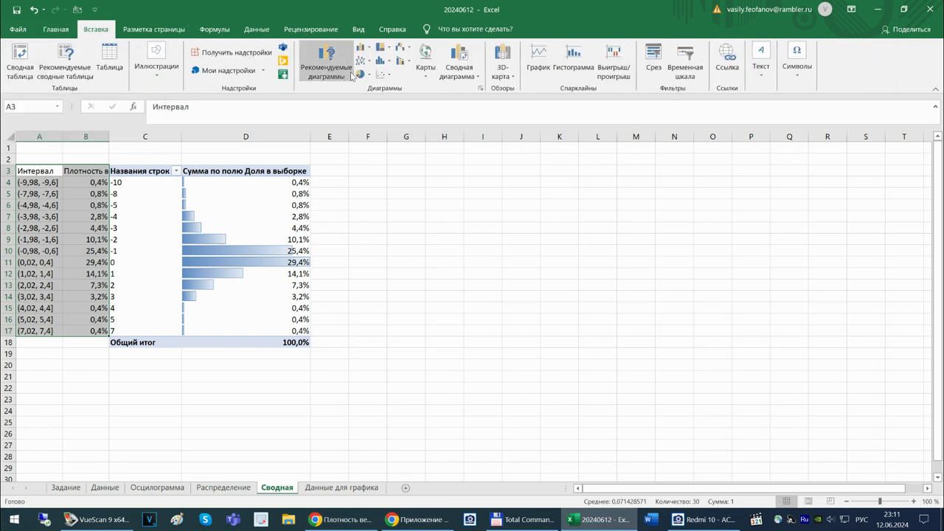
pyautogui.click(381, 65)
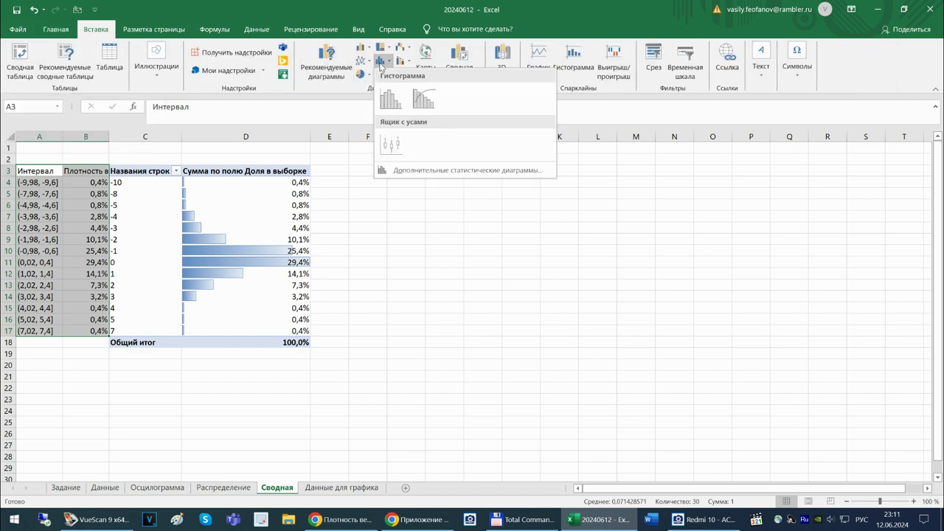
pyautogui.click(369, 48)
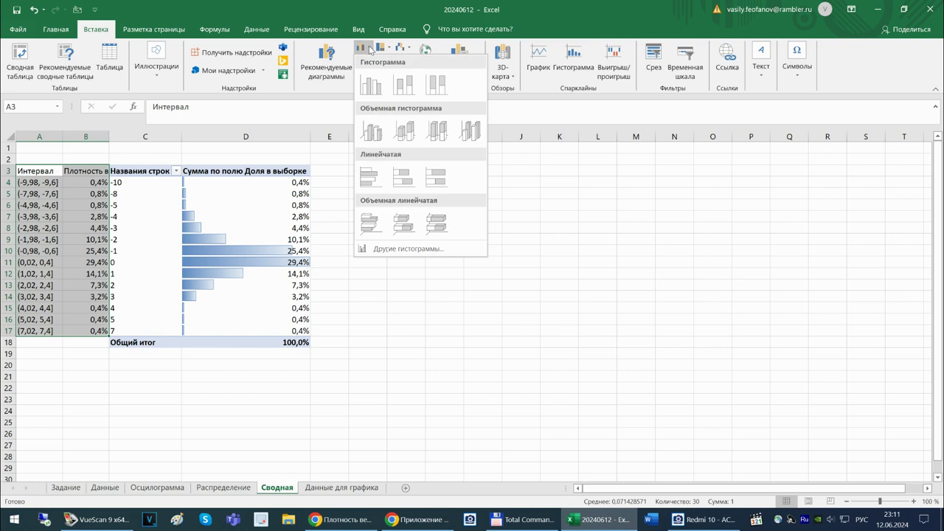
pyautogui.click(379, 90)
# Move the Плотность вероятности column chart to its own separate chart sheet.
pyautogui.rightClick(582, 235)
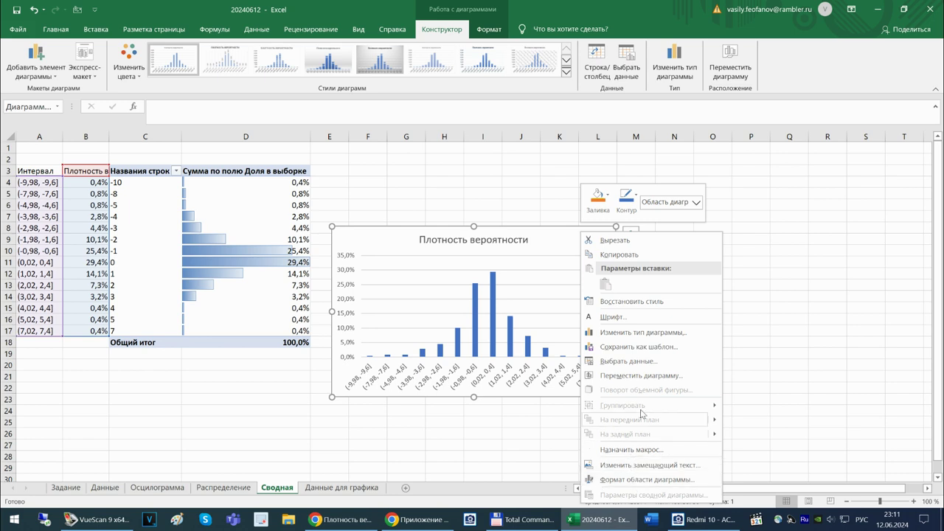
pyautogui.click(639, 376)
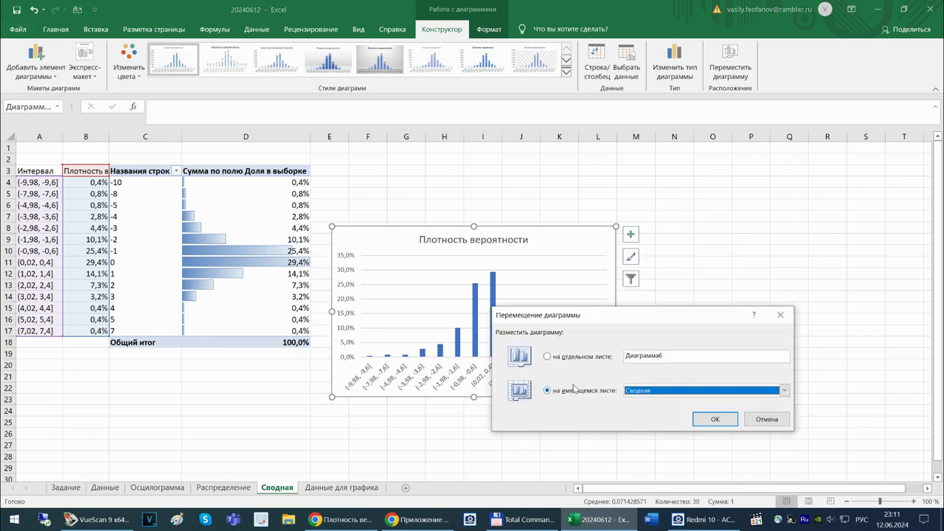
pyautogui.click(546, 357)
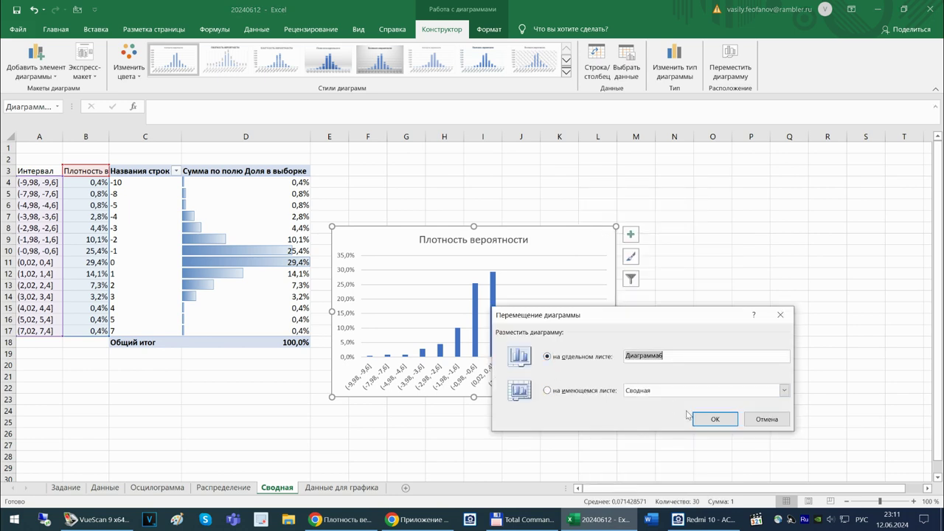
pyautogui.click(714, 419)
# Compare with the Распределение chart and rename the new chart sheet Плотность вероятности.
pyautogui.hotkey('ctrl', 'pageup')
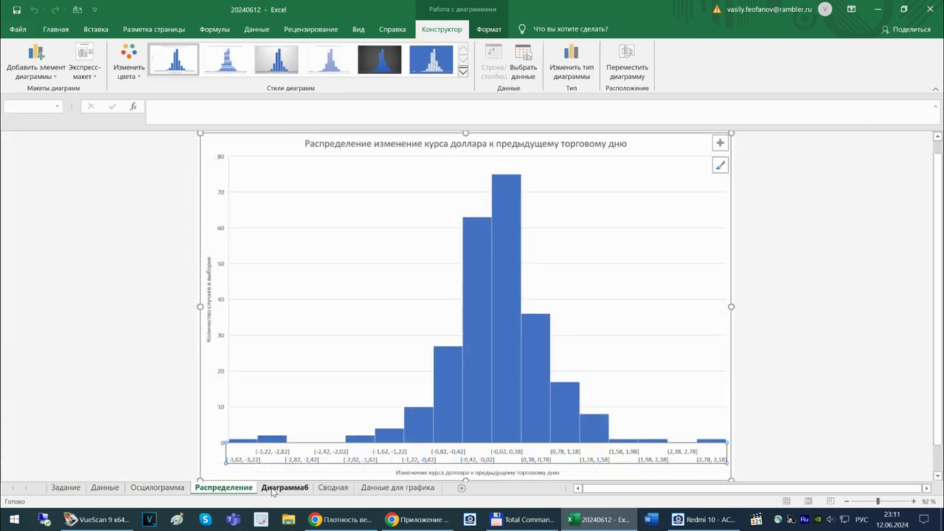
pyautogui.click(273, 489)
pyautogui.click(273, 489)
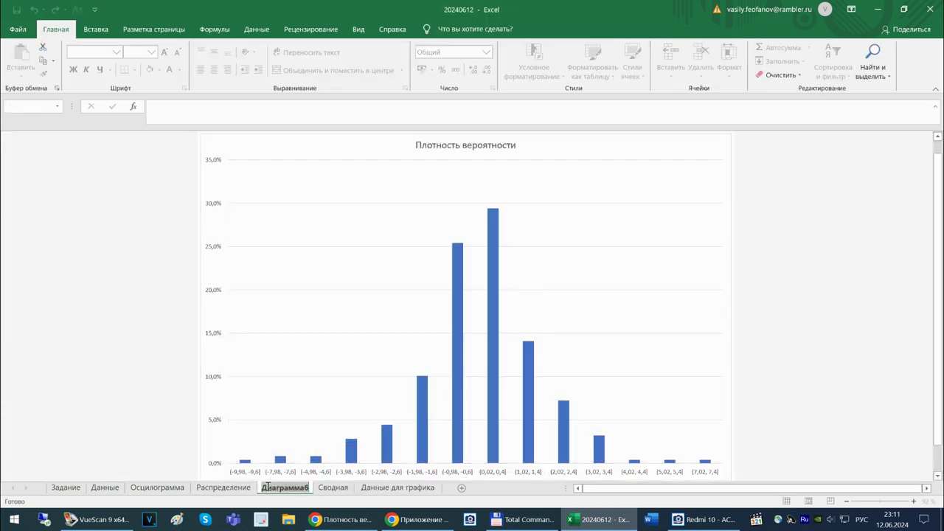
pyautogui.write('Пло')
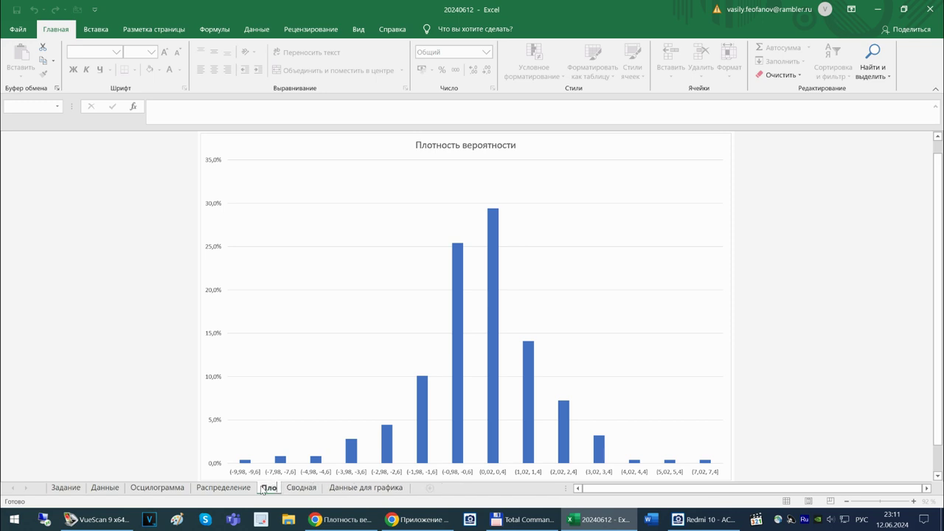
pyautogui.write('тность вер')
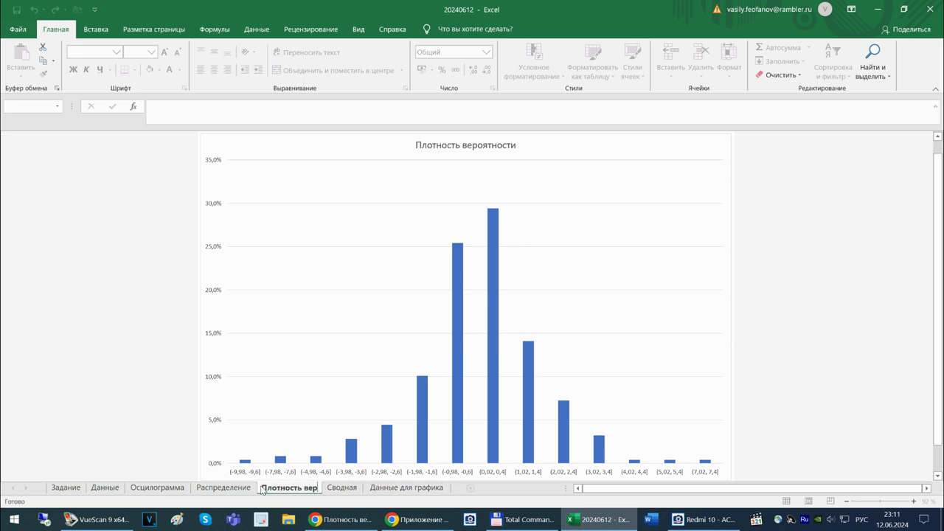
pyautogui.write('оятности')
pyautogui.press('Return')
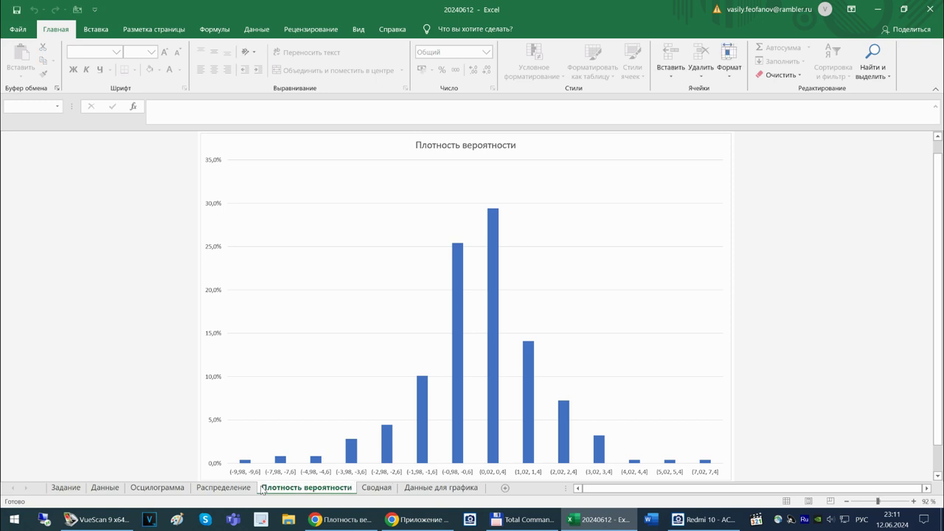
# Change the Плотность вероятности column series to a plain line chart (График).
pyautogui.click(456, 379)
pyautogui.rightClick(456, 379)
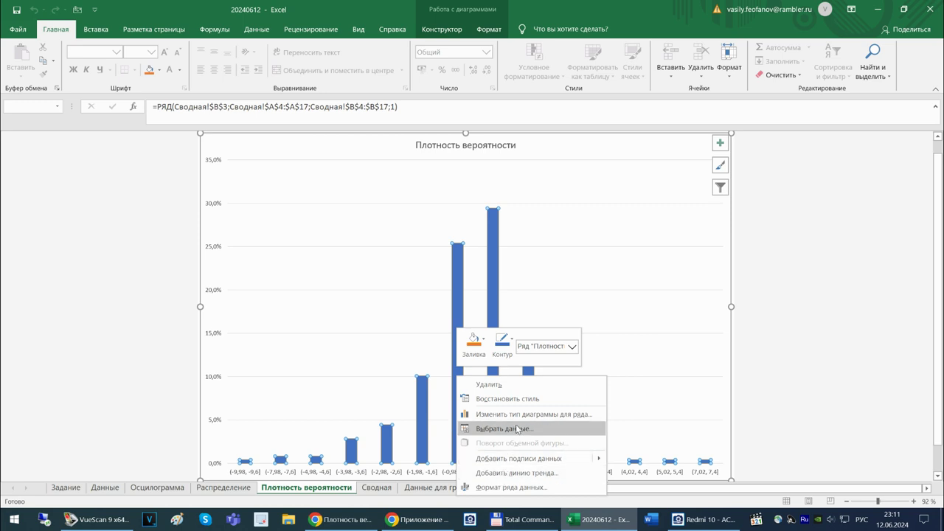
pyautogui.click(517, 414)
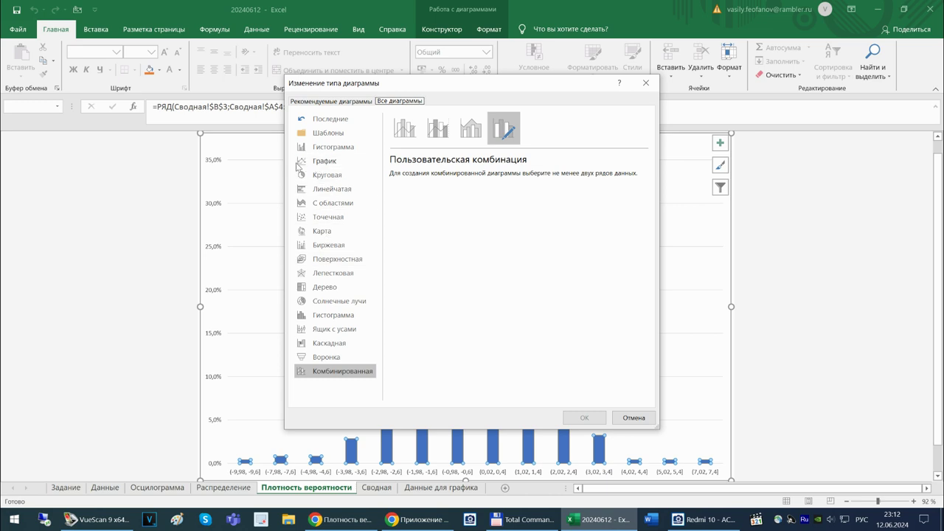
pyautogui.click(319, 162)
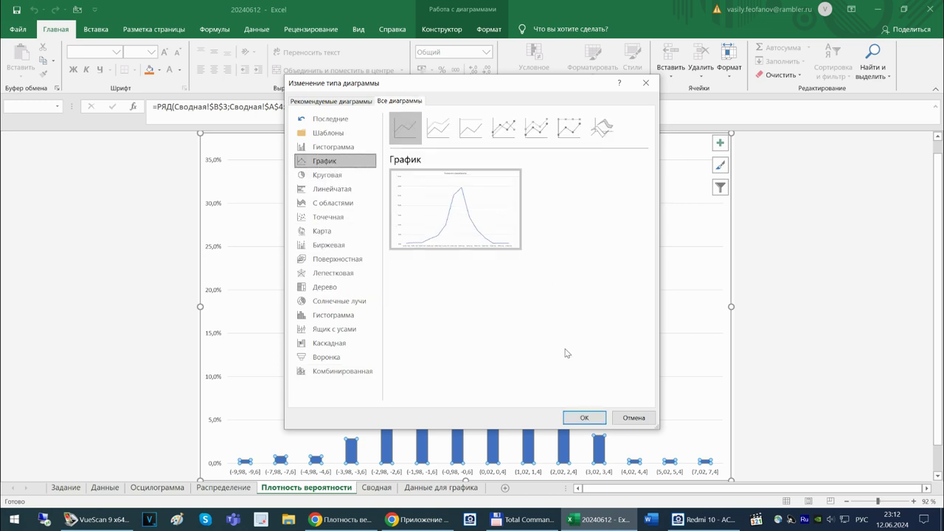
pyautogui.click(587, 421)
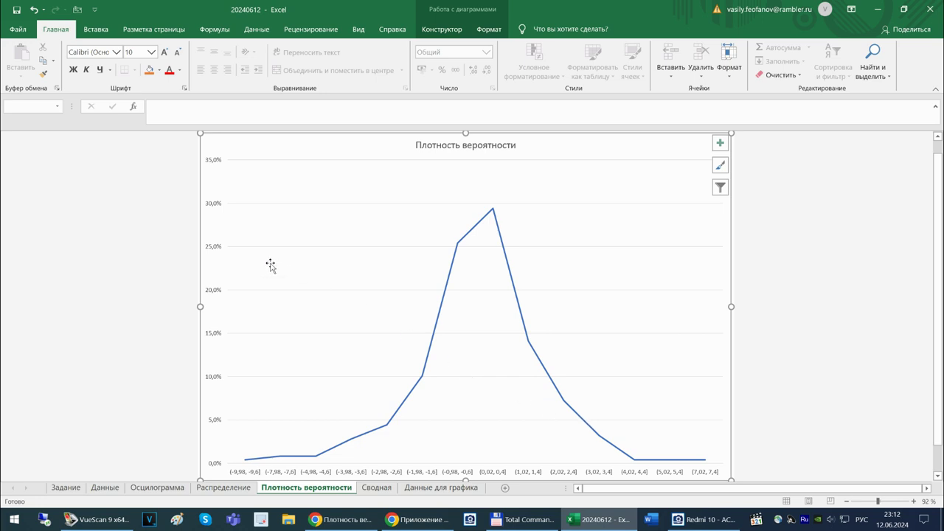
# Format the vertical axis numbers of the Плотность вероятности chart as percentages with 0 decimal places.
pyautogui.click(213, 292)
pyautogui.rightClick(213, 292)
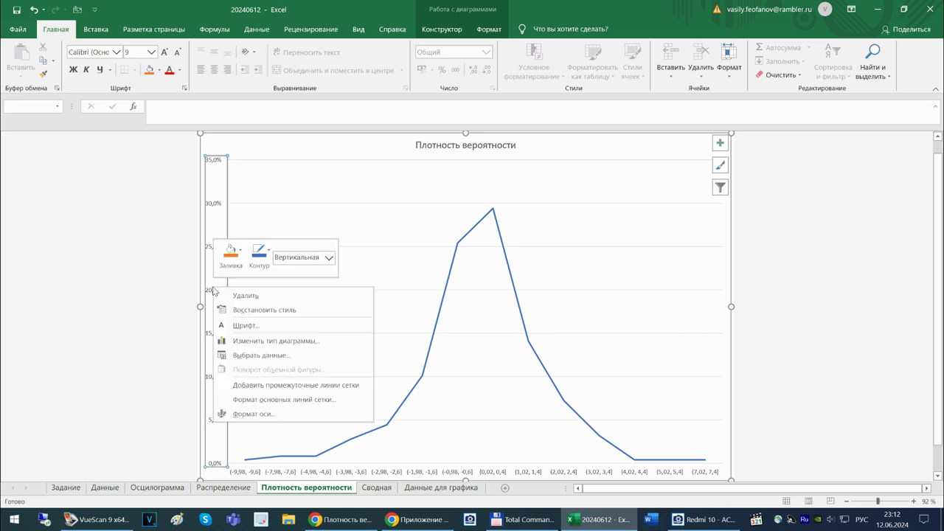
pyautogui.click(245, 415)
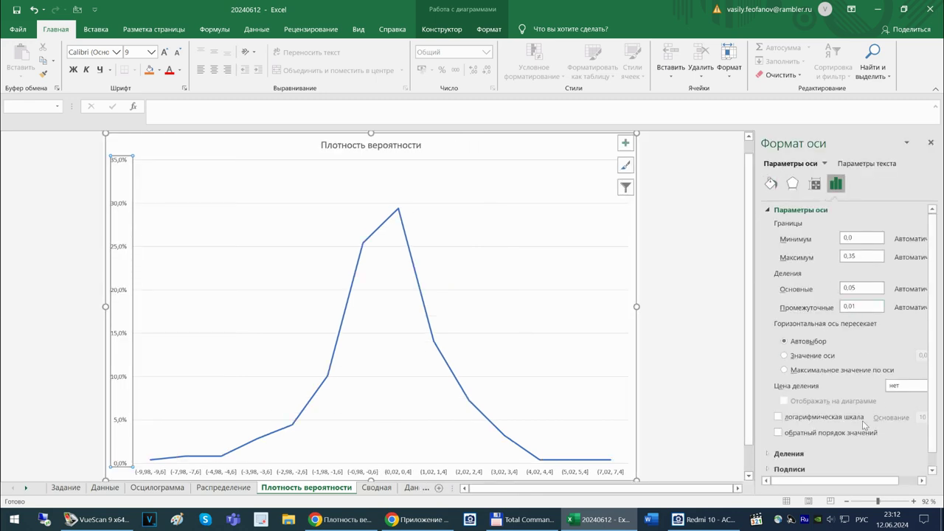
pyautogui.scroll(-1, 778, 457)
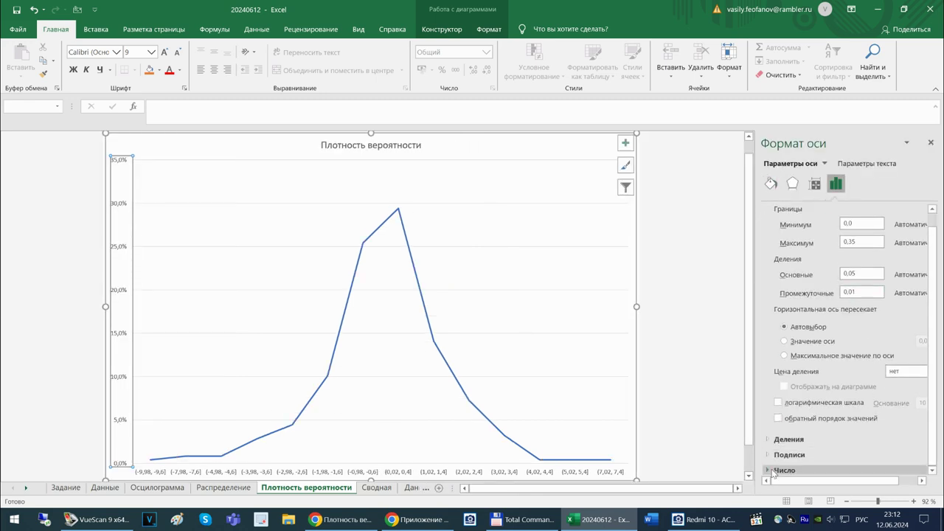
pyautogui.click(775, 470)
pyautogui.doubleClick(885, 458)
pyautogui.write('0')
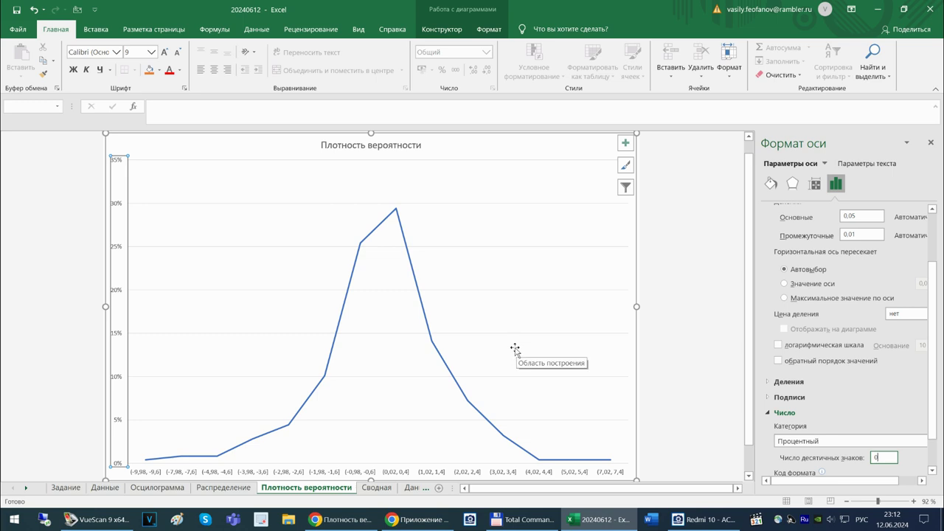
# On the Сводная sheet, change the lower-bound constant in cell A11's interval formula to -0,02.
pyautogui.click(374, 488)
pyautogui.click(37, 261)
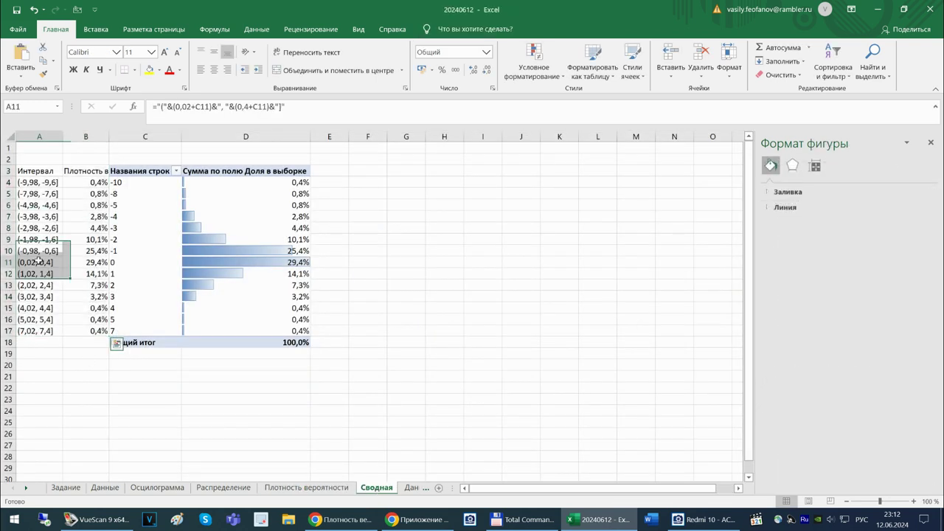
pyautogui.click(38, 260)
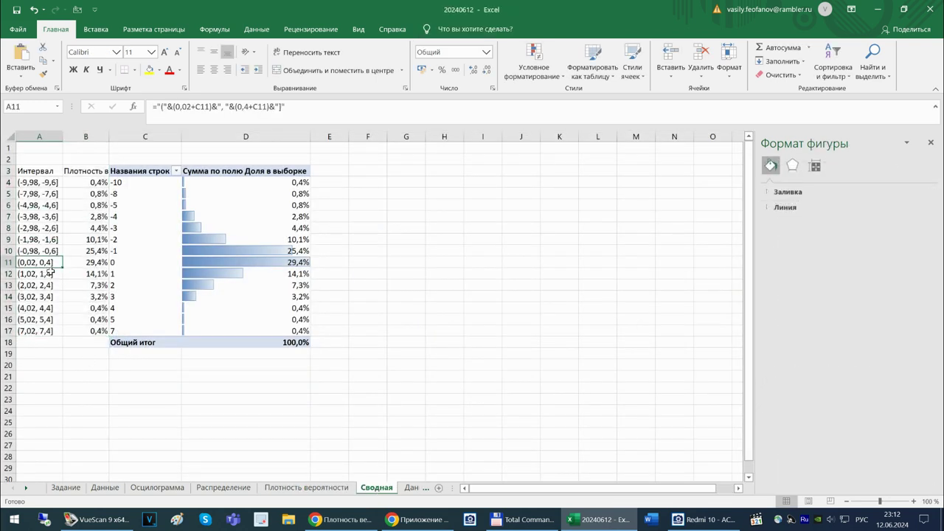
pyautogui.click(177, 106)
pyautogui.write('-')
pyautogui.press('Return')
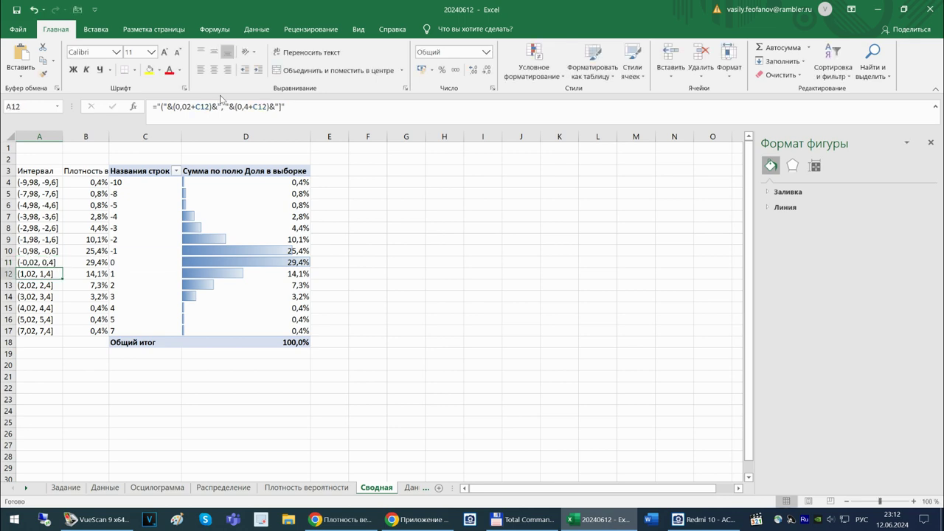
# Change the upper-bound expression in cell A11's interval formula to 0,38+0,4*C11.
pyautogui.click(58, 263)
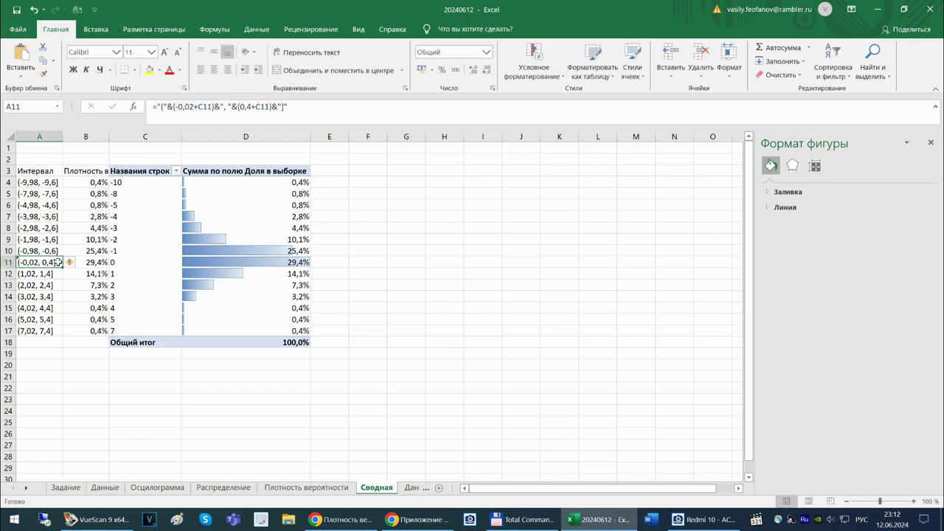
pyautogui.click(251, 106)
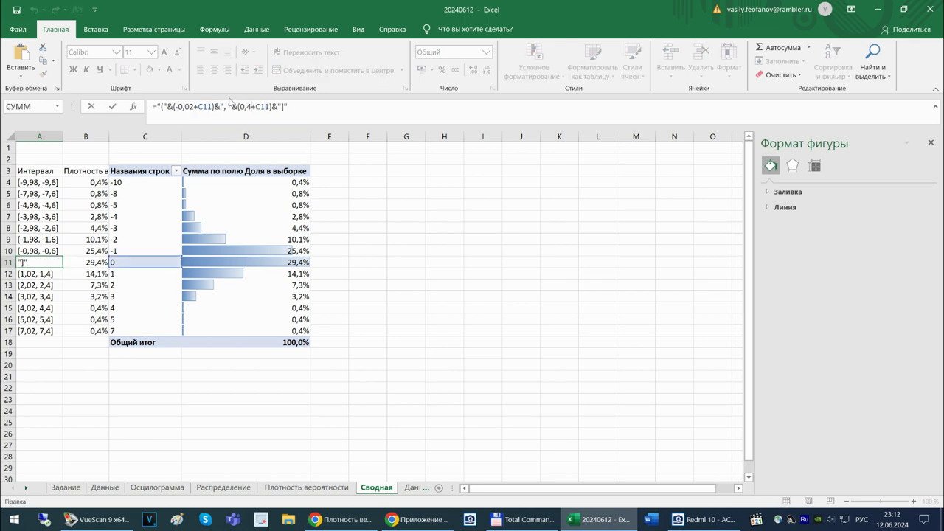
pyautogui.press('BackSpace')
pyautogui.write('38')
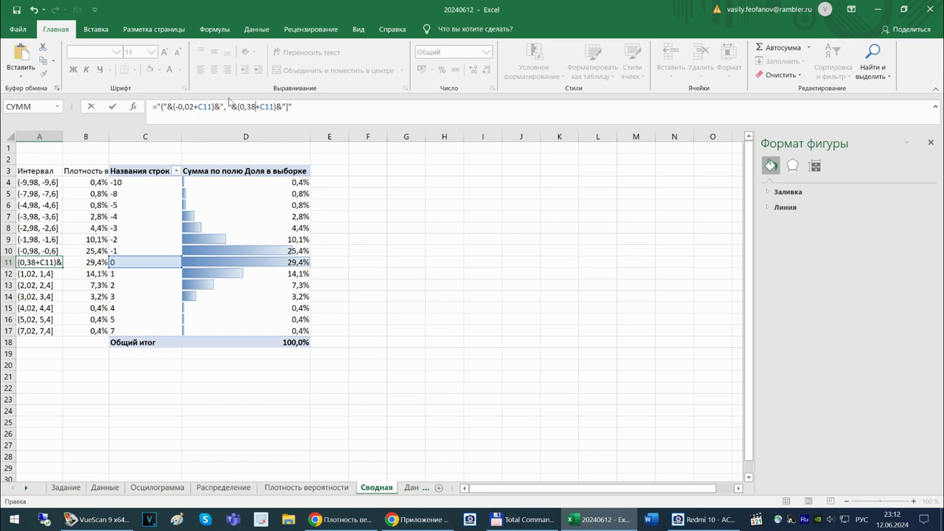
pyautogui.press('Delete')
pyautogui.write('*')
pyautogui.write('+')
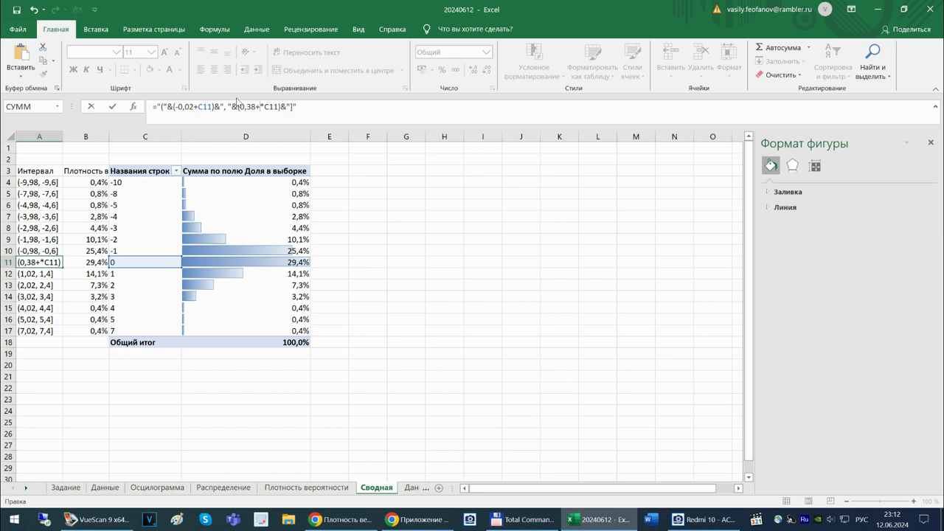
pyautogui.write('0б4')
pyautogui.press('BackSpace')
pyautogui.press('BackSpace')
pyautogui.write(',4')
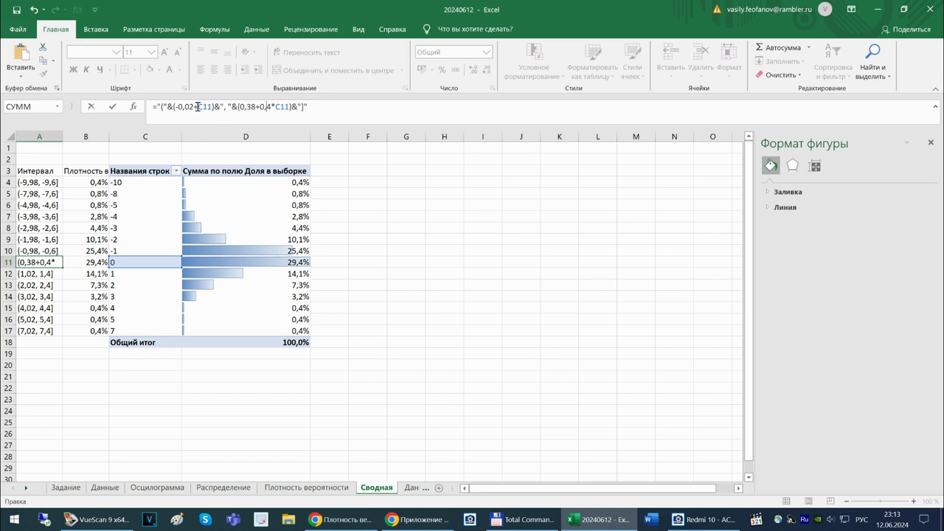
# Change the lower-bound expression in cell A11's interval formula to -0,02+0,4*C11.
pyautogui.write('0б4')
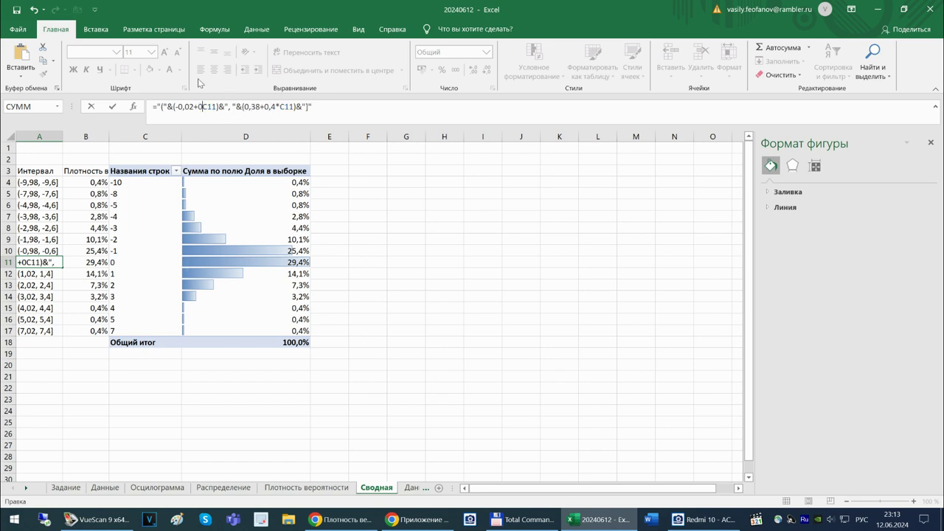
pyautogui.press('BackSpace')
pyautogui.press('BackSpace')
pyautogui.write('б')
pyautogui.press('BackSpace')
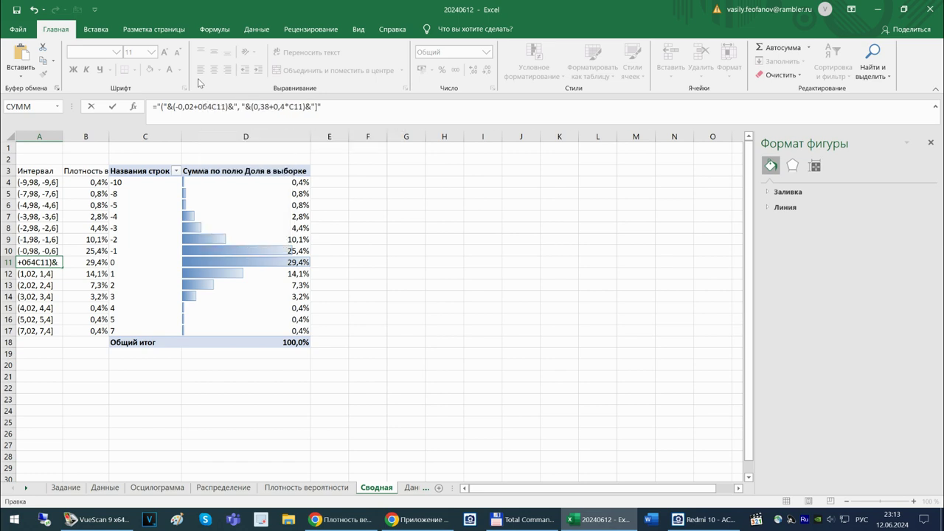
pyautogui.write(',4')
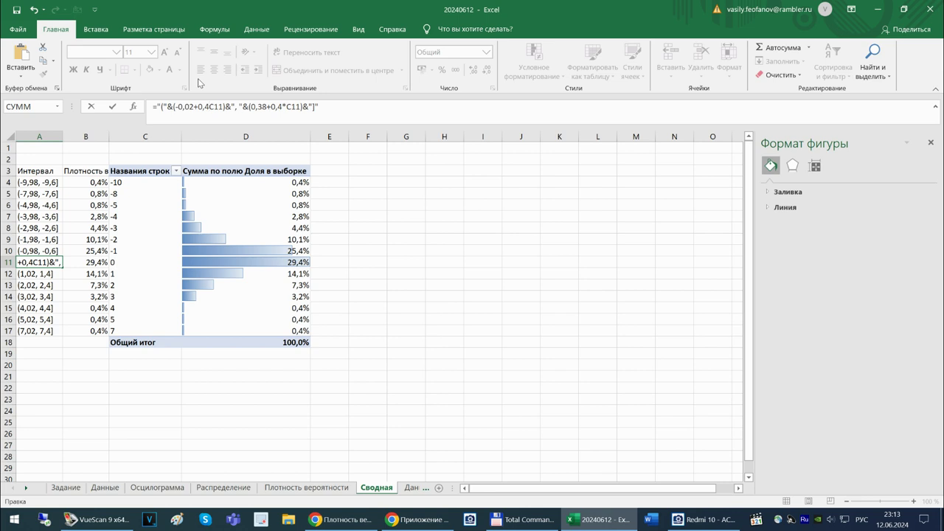
pyautogui.write('*')
pyautogui.press('Return')
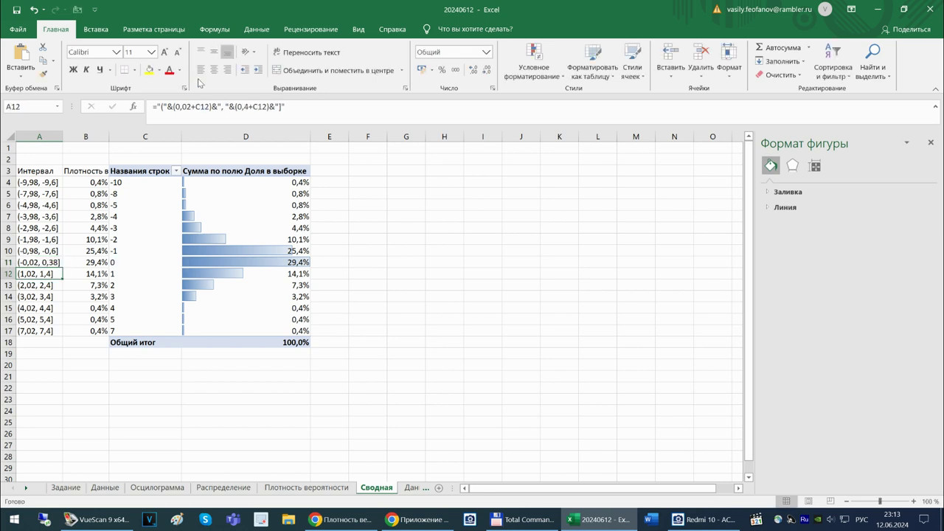
# Fill A11's interval formula down to A17 and up to A4, and autofit column A's width.
pyautogui.click(59, 263)
pyautogui.moveTo(62, 268); pyautogui.dragTo(65, 330)
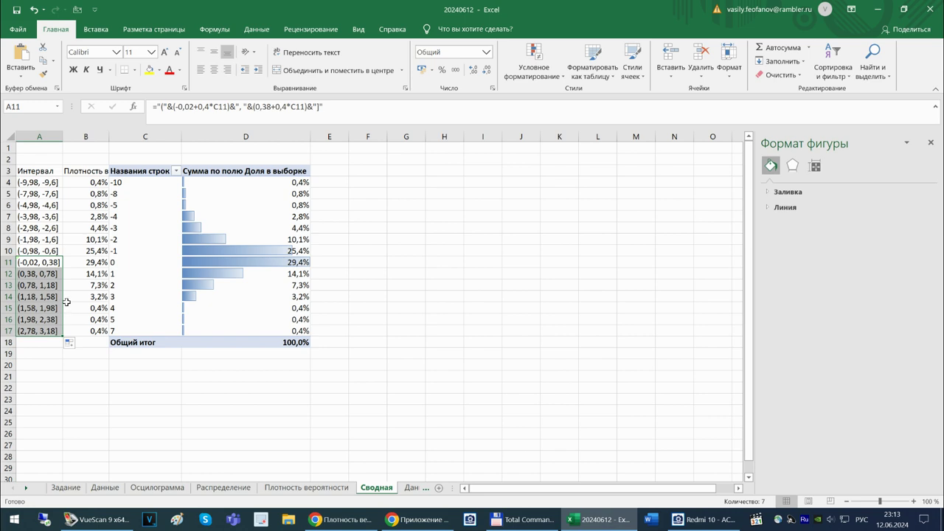
pyautogui.click(47, 264)
pyautogui.moveTo(63, 268); pyautogui.dragTo(65, 180)
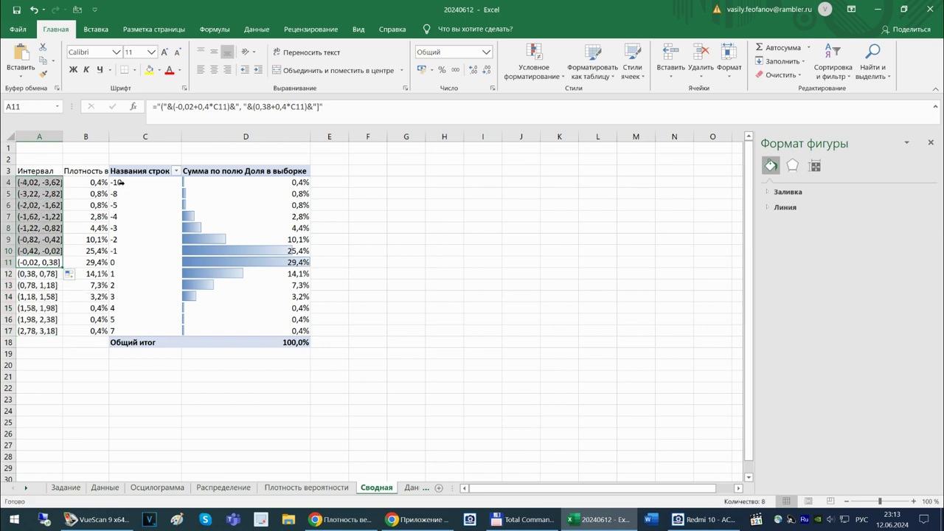
pyautogui.doubleClick(63, 136)
# Freeze the panes of the Сводная sheet at cell D4, keeping rows 1–3 and columns A–C fixed.
pyautogui.click(116, 183)
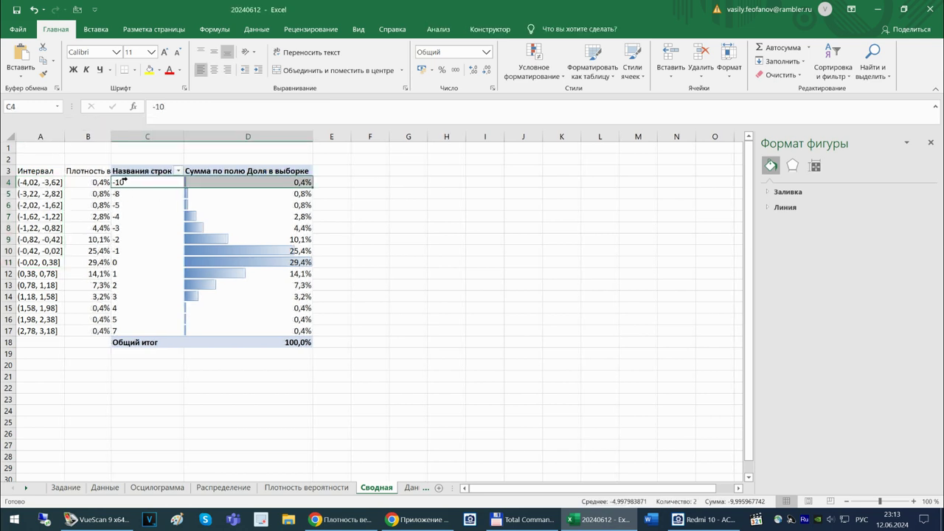
pyautogui.click(186, 183)
pyautogui.click(358, 28)
pyautogui.click(495, 72)
pyautogui.click(554, 140)
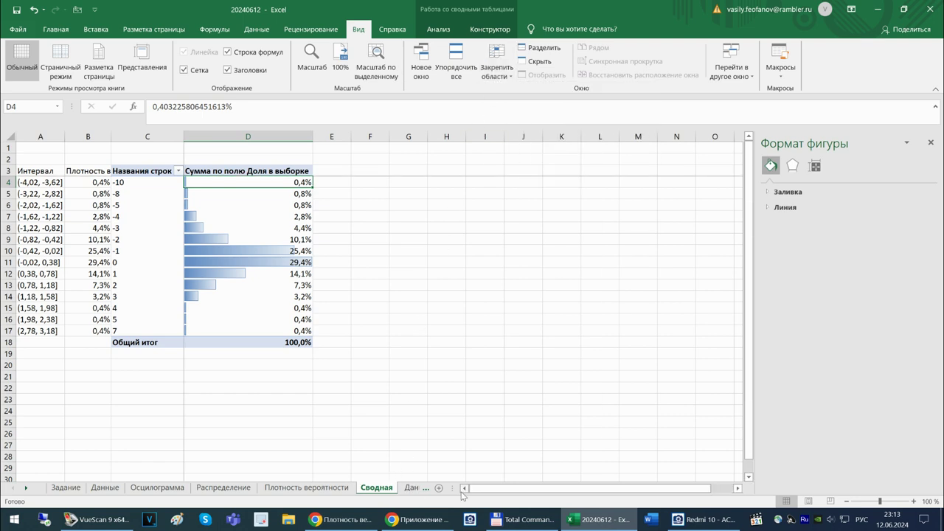
# Reorder the sheets so Данные для графика, Сводная and Плотность вероятности follow Распределение in that sequence.
pyautogui.moveTo(452, 488); pyautogui.dragTo(558, 479)
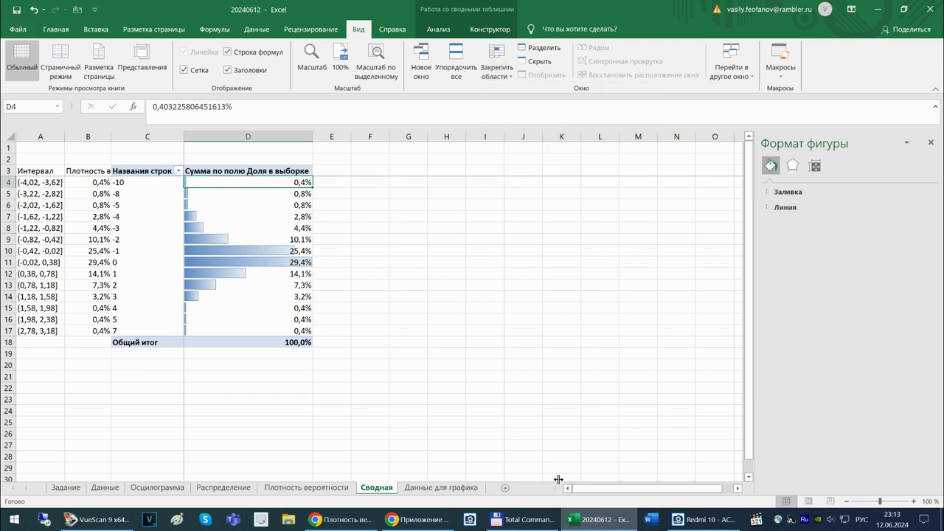
pyautogui.click(434, 489)
pyautogui.moveTo(381, 491); pyautogui.dragTo(469, 498)
pyautogui.click(315, 489)
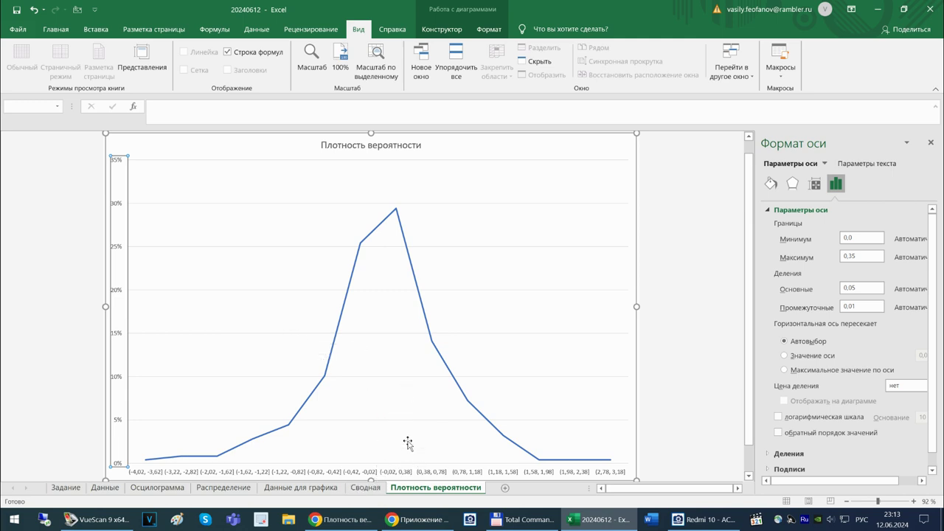
pyautogui.moveTo(409, 260)
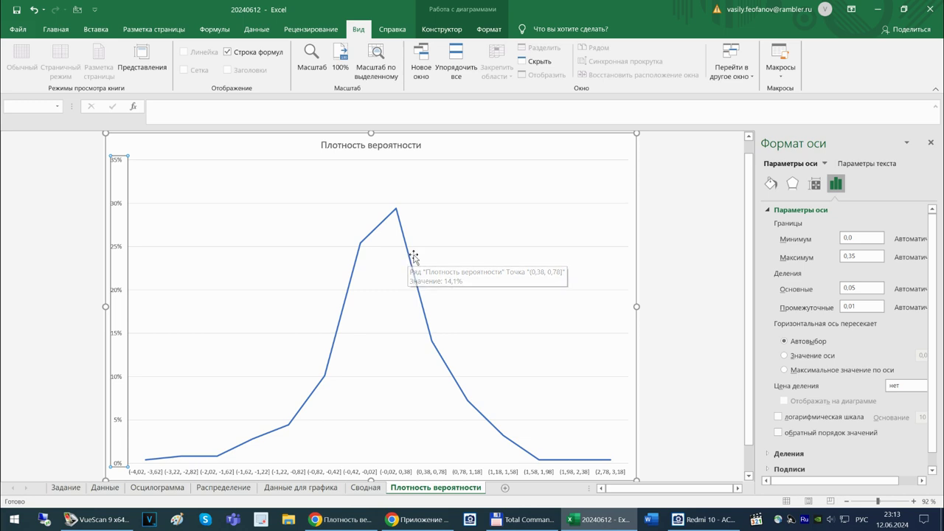
pyautogui.click(411, 263)
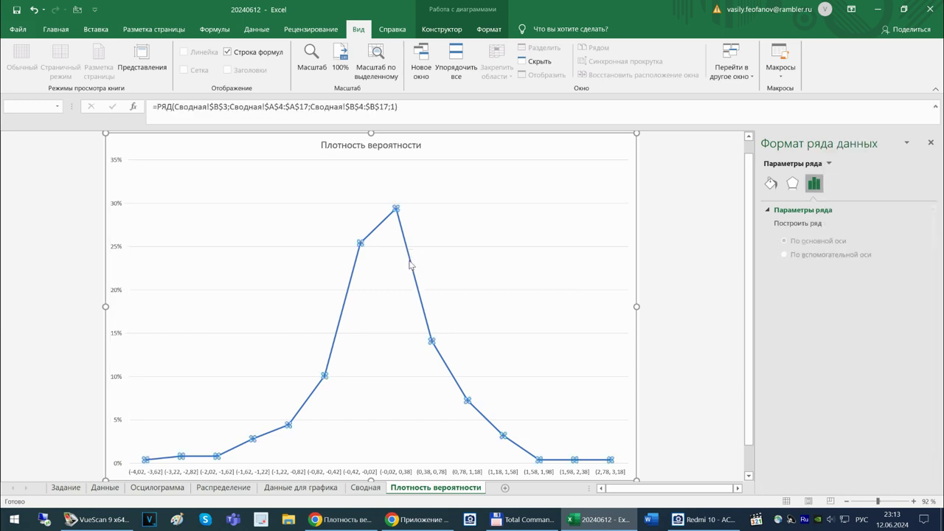
pyautogui.rightClick(411, 265)
pyautogui.press('Escape')
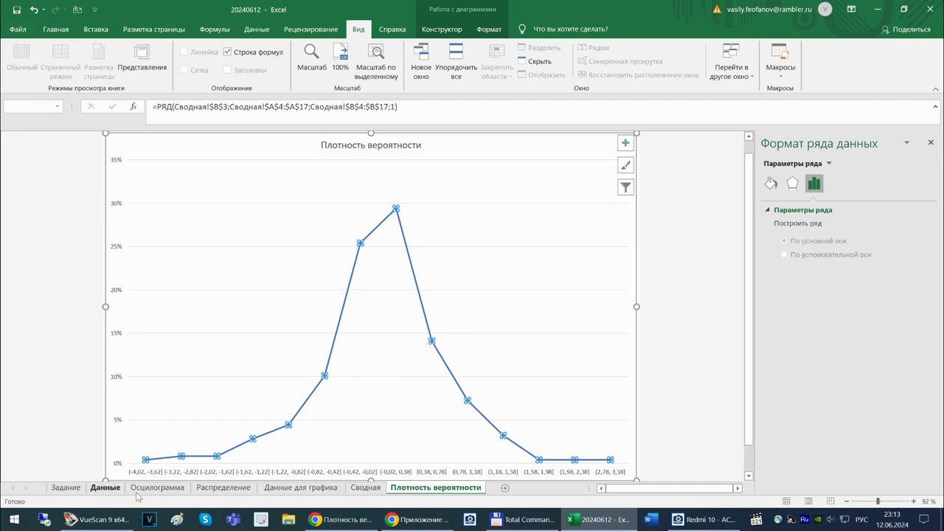
# Check the Данные для графика sheet and read the assignment text on the Задание sheet.
pyautogui.click(296, 491)
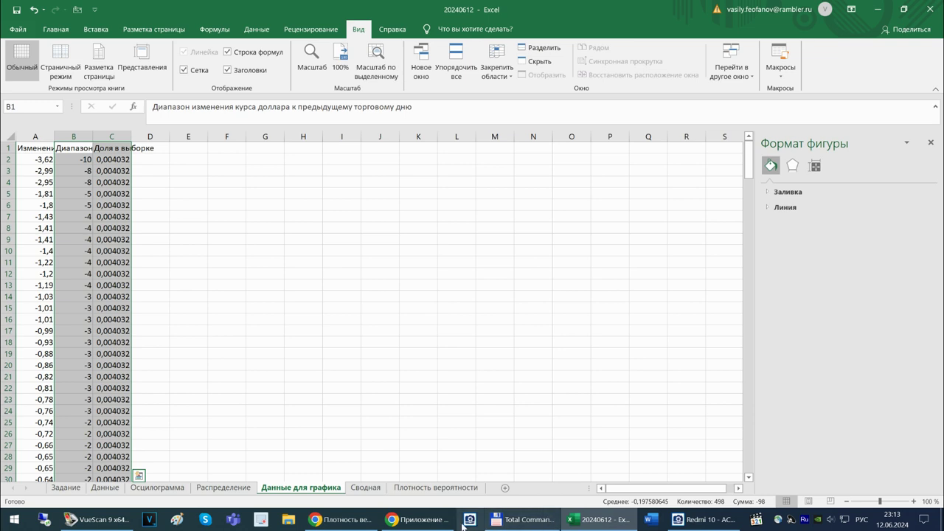
pyautogui.click(399, 522)
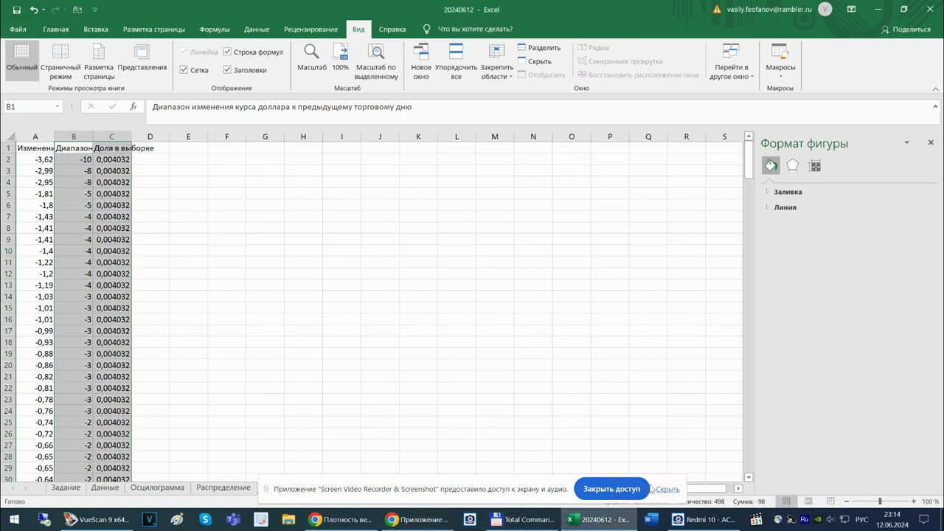
pyautogui.click(608, 488)
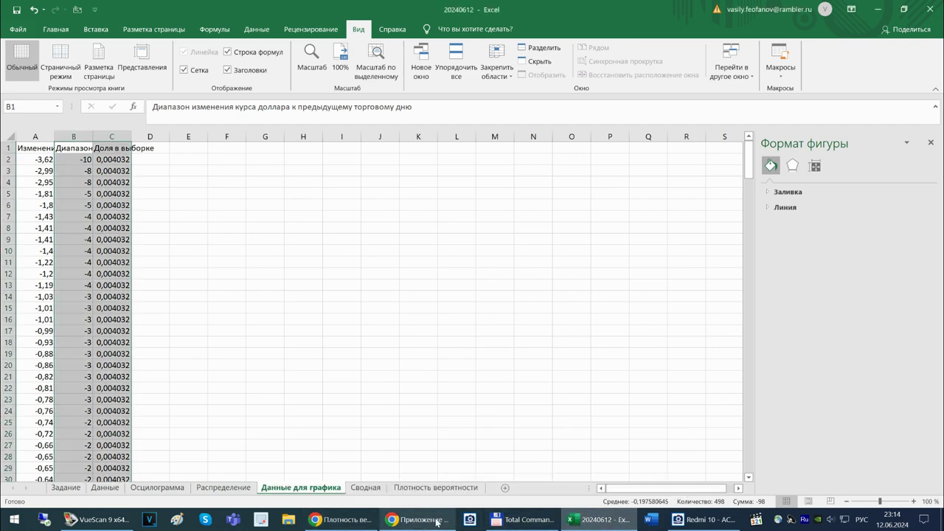
pyautogui.click(70, 489)
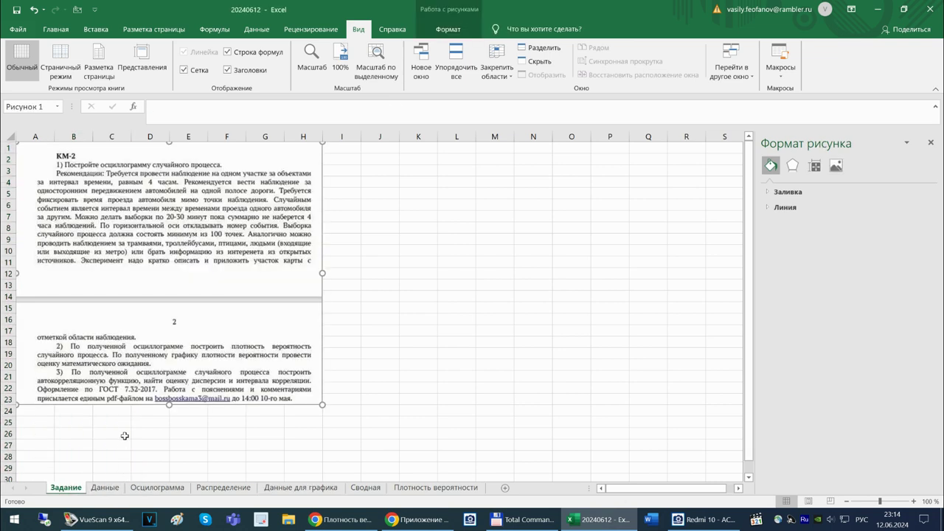
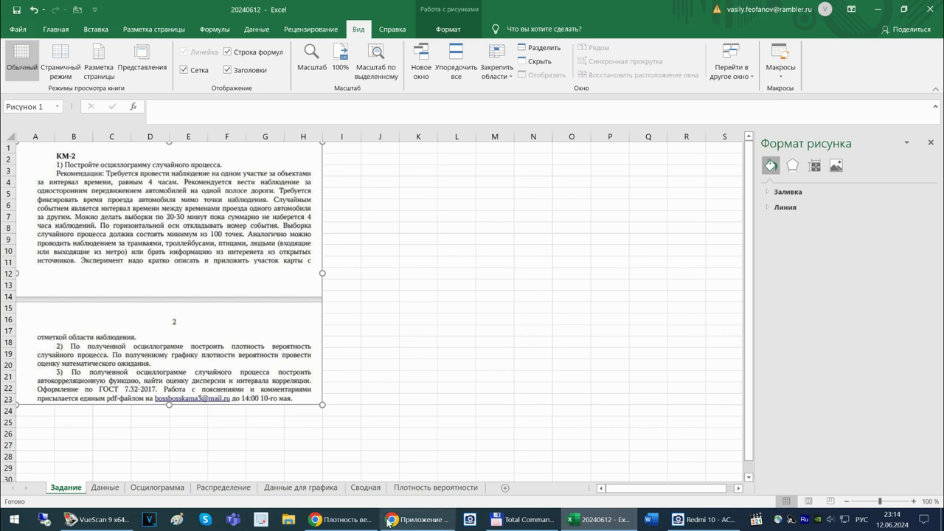
# Switch to the Wikipedia page in Chrome and look up the article "математическое ожидание".
pyautogui.click(341, 519)
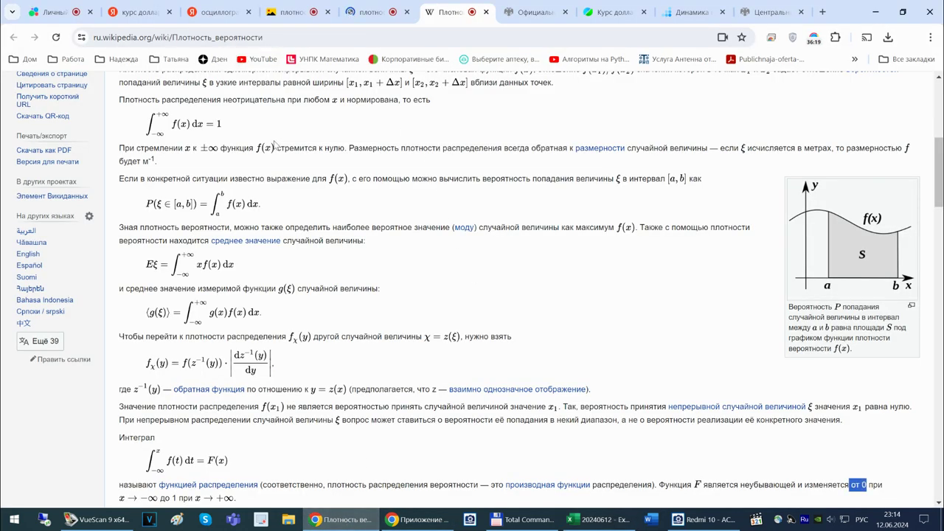
pyautogui.scroll(5, 243, 103)
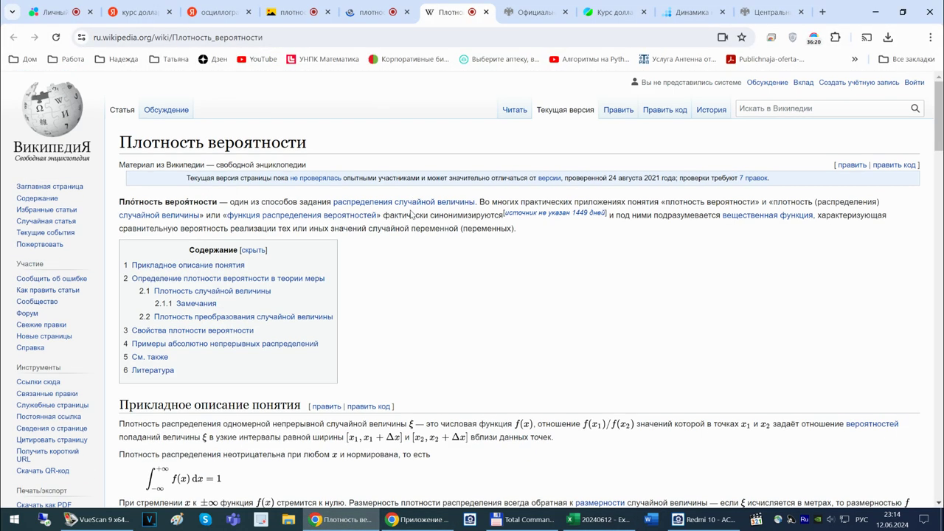
pyautogui.click(753, 109)
pyautogui.write('мате')
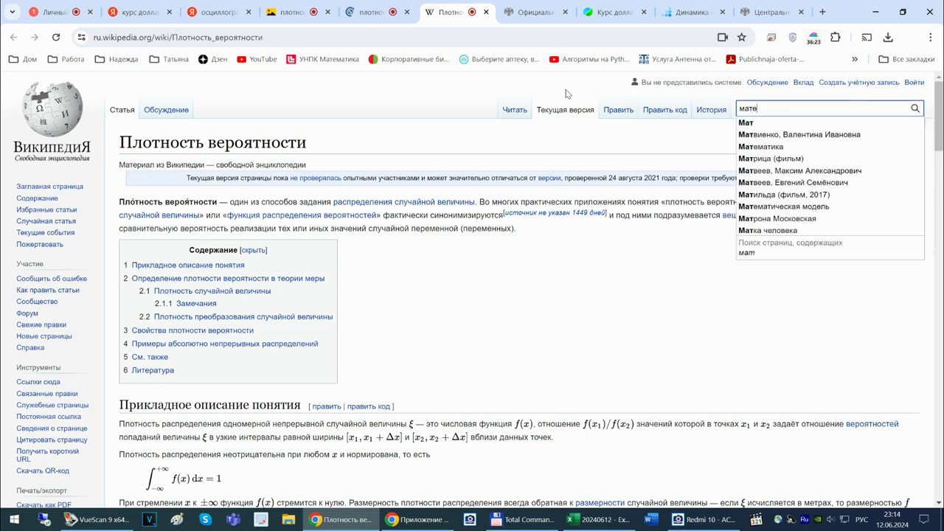
pyautogui.write('матическо')
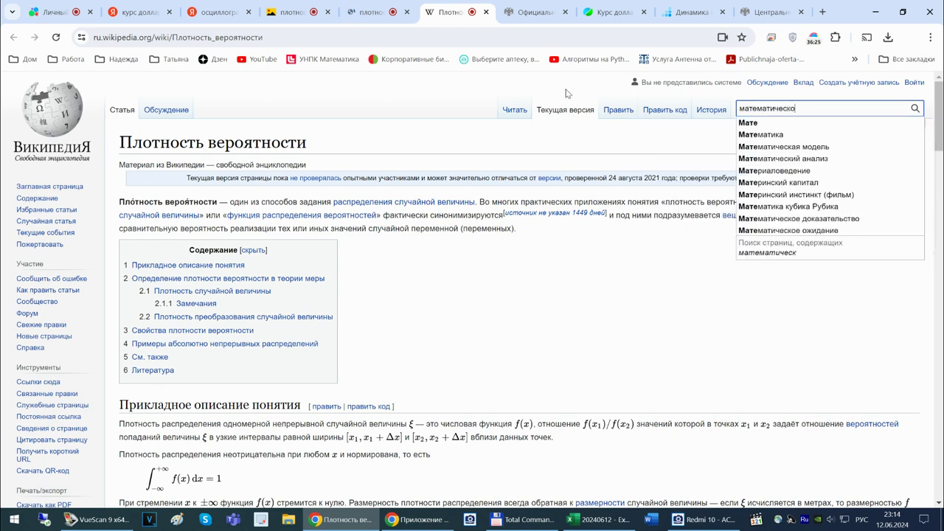
pyautogui.write('е ожидание')
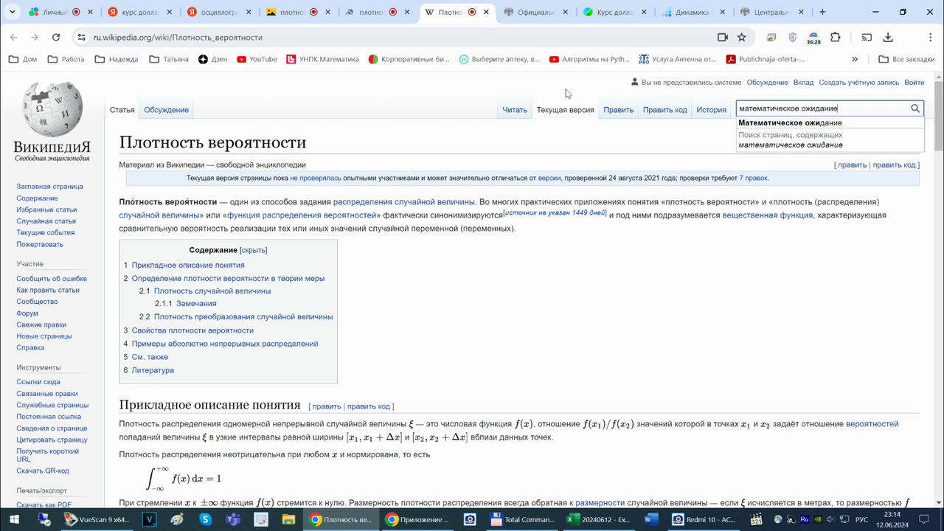
pyautogui.press('Return')
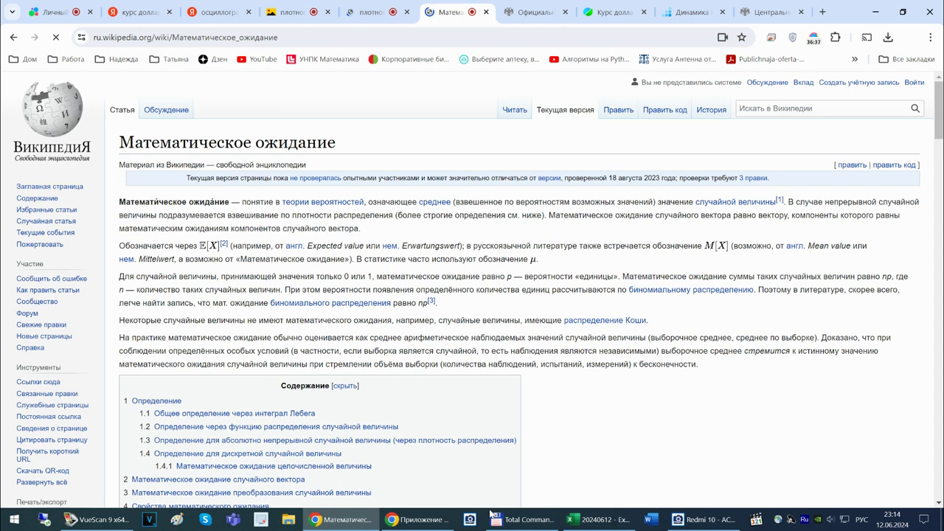
# Switch to the 20240612 Excel workbook and look through the Данные, Распределение and Данные для графика sheets for the source values.
pyautogui.click(604, 526)
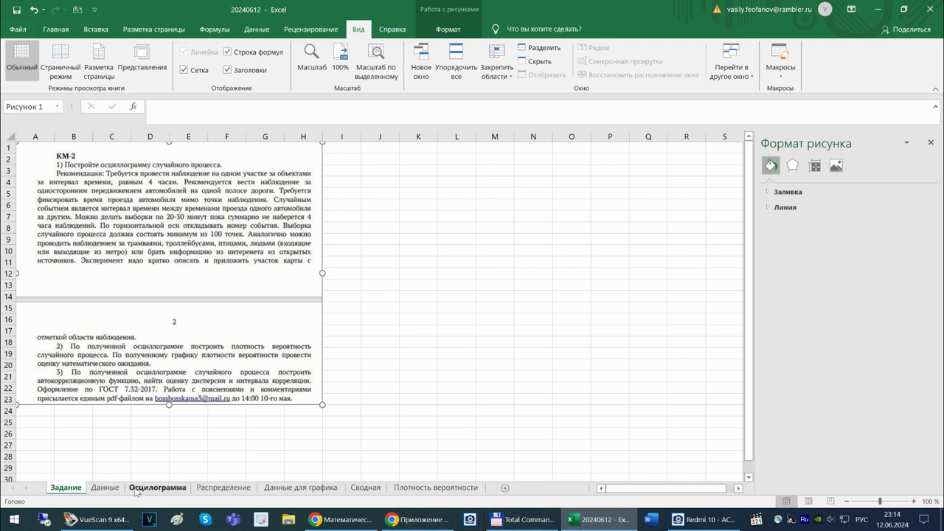
pyautogui.click(104, 490)
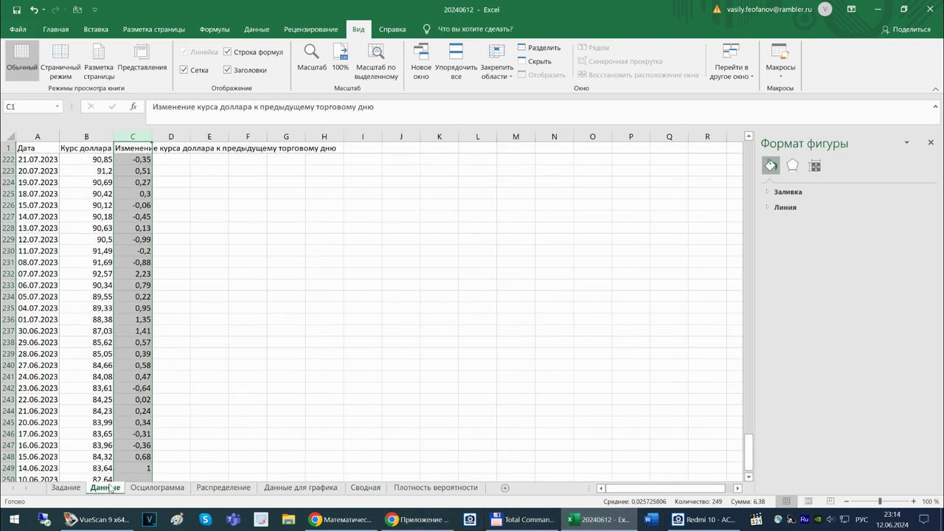
pyautogui.click(207, 491)
pyautogui.click(289, 490)
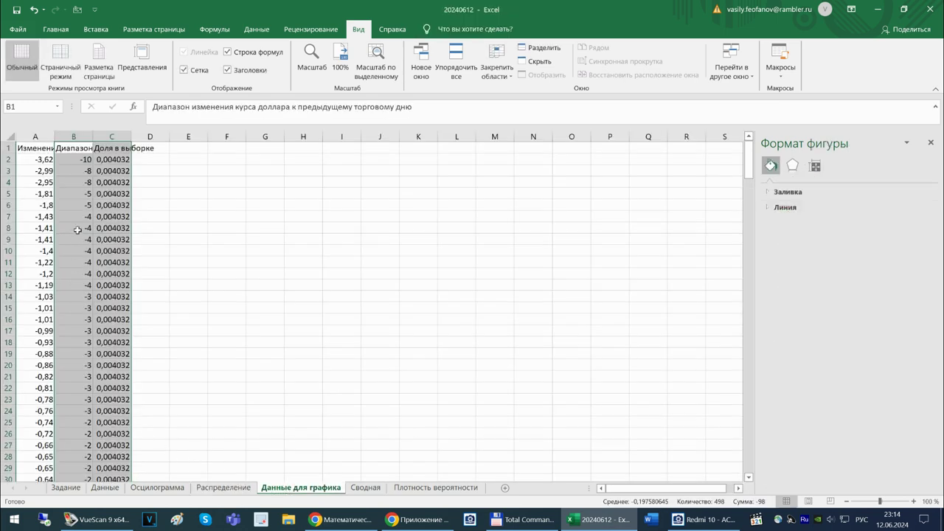
pyautogui.click(105, 488)
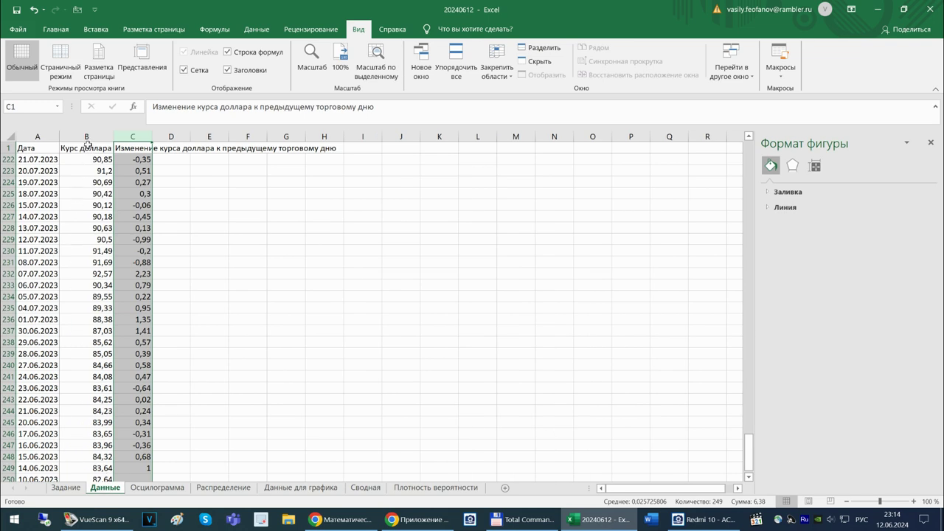
# Examine the dollar-rate changes in column C of the Данные sheet, from the header down to row 249.
pyautogui.click(97, 30)
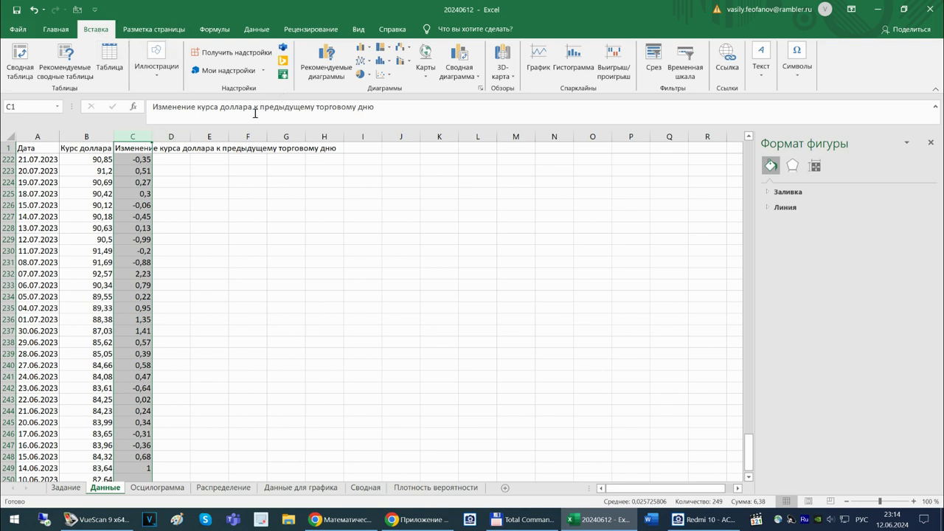
pyautogui.scroll(-5, 251, 192)
pyautogui.scroll(3, 249, 196)
pyautogui.click(137, 424)
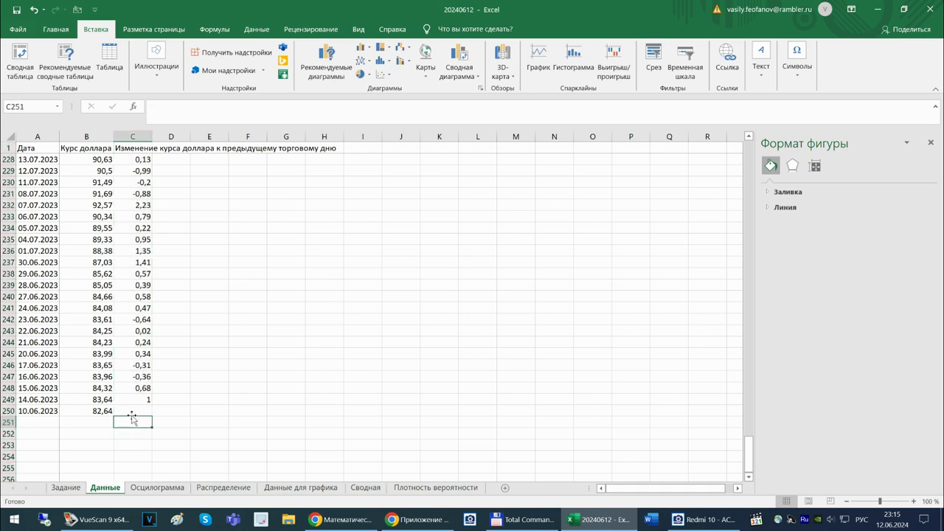
pyautogui.moveTo(138, 402); pyautogui.dragTo(122, 140)
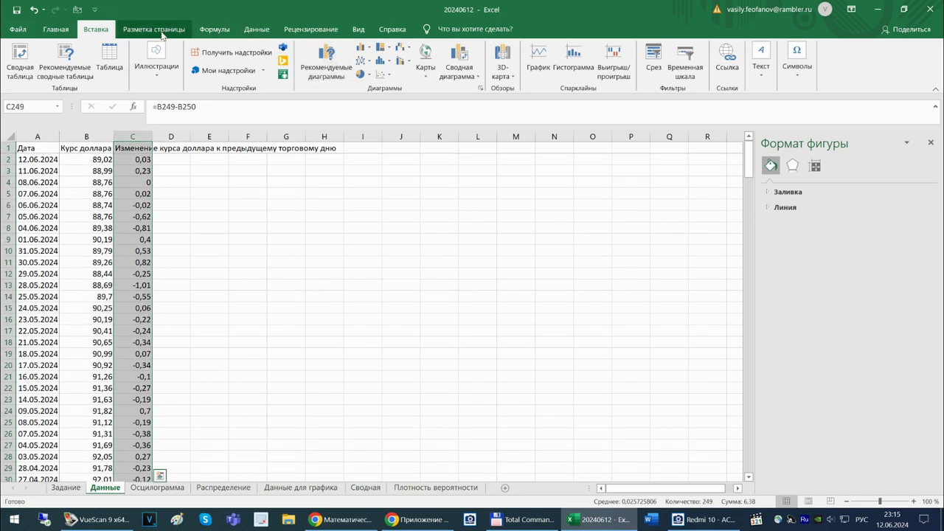
pyautogui.scroll(-8, 420, 253)
pyautogui.scroll(-20, 421, 254)
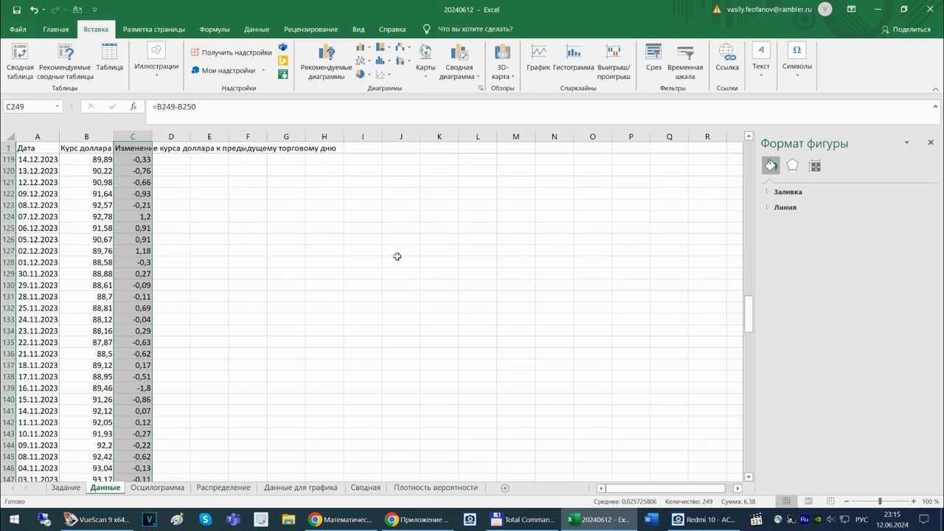
pyautogui.scroll(-20, 382, 264)
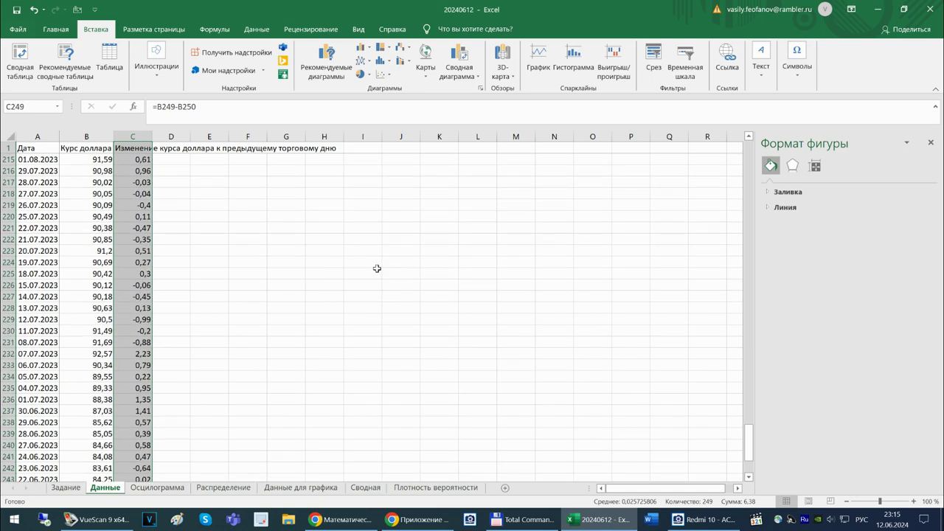
pyautogui.scroll(-1, 377, 274)
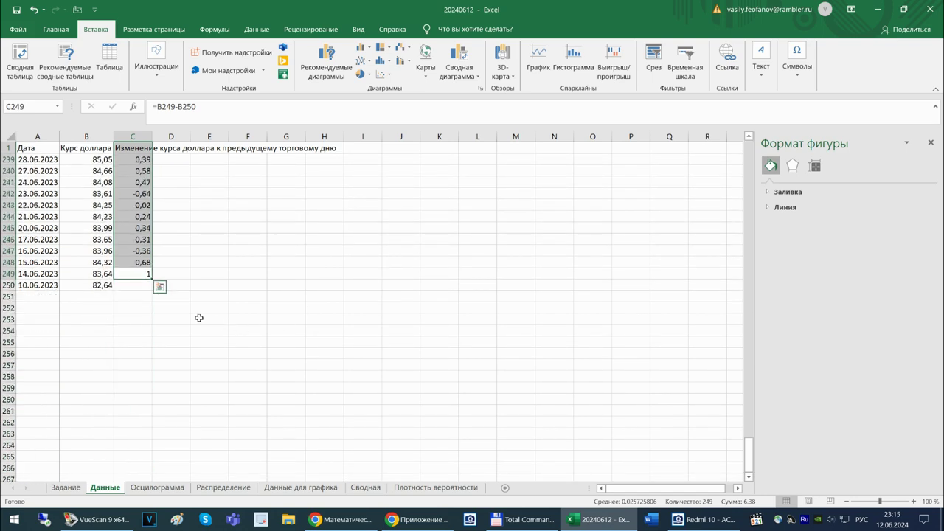
# Enter the label "Математическое ожидание" in cell A251, below the last date on the Данные sheet.
pyautogui.click(45, 296)
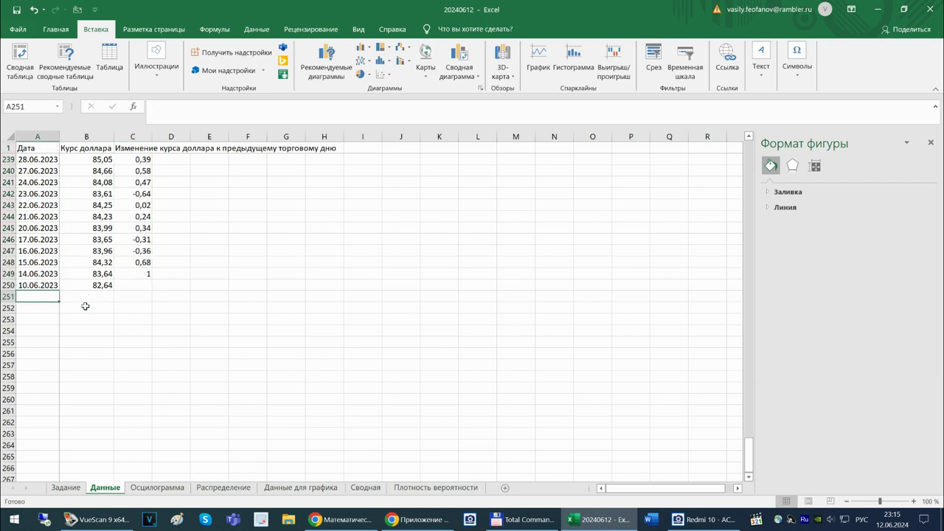
pyautogui.write('Математическо')
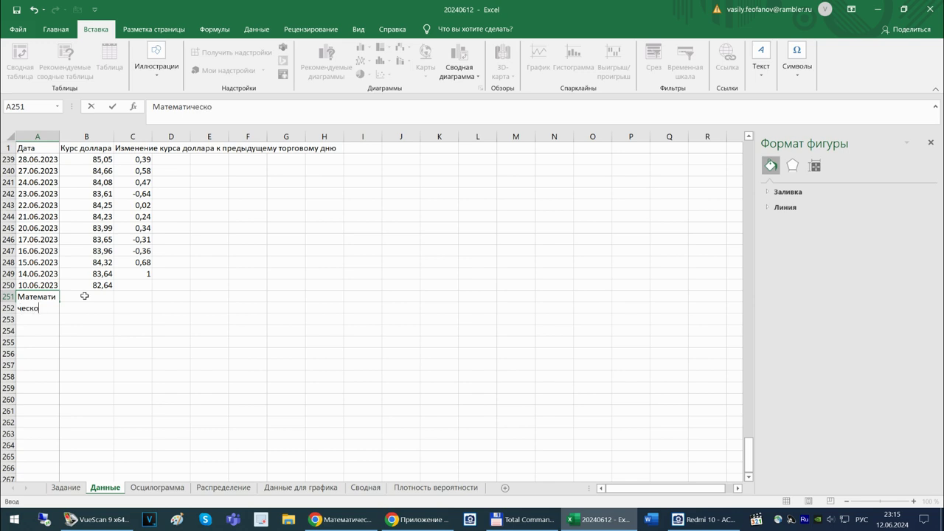
pyautogui.write('е ожидание')
pyautogui.press('Return')
# Calculate the average of the dollar-rate changes in cell C251 with the formula =СРЗНАЧ(C2:C249).
pyautogui.press('Up')
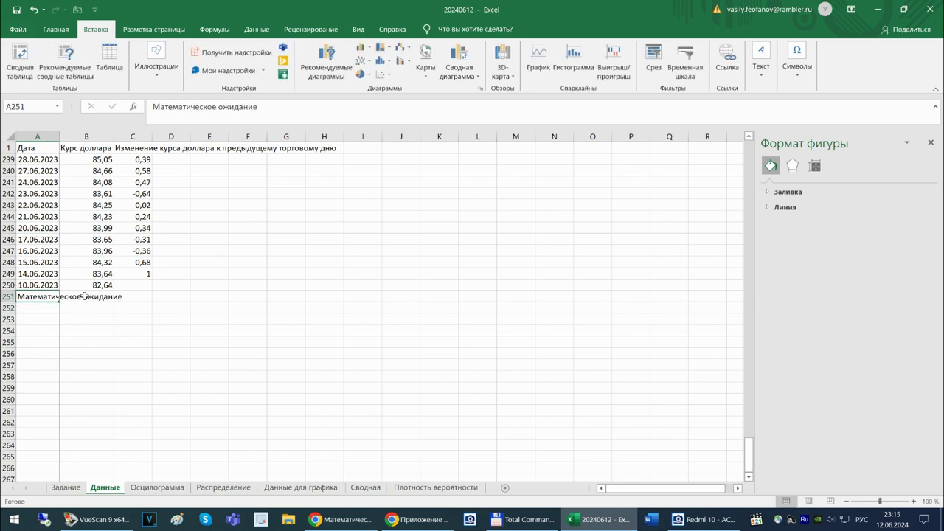
pyautogui.press('Right')
pyautogui.press('Right')
pyautogui.write('=ср')
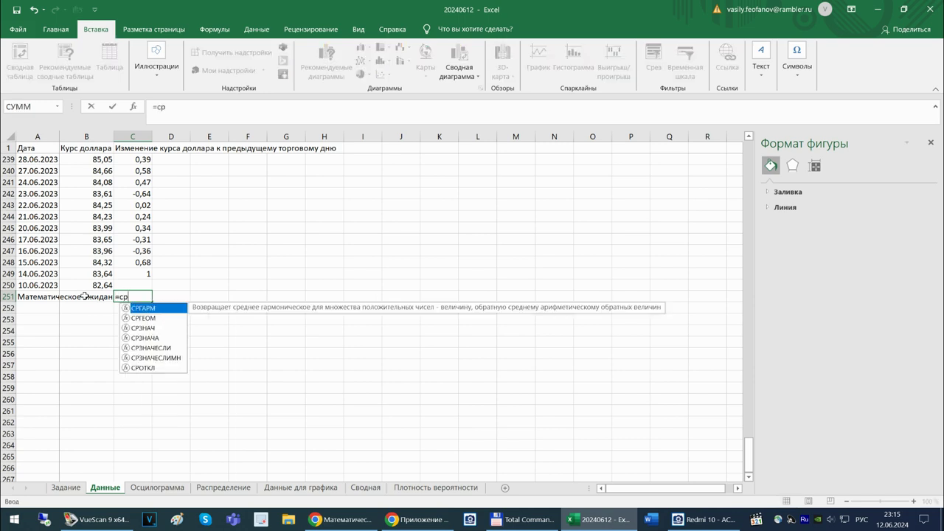
pyautogui.write('знач')
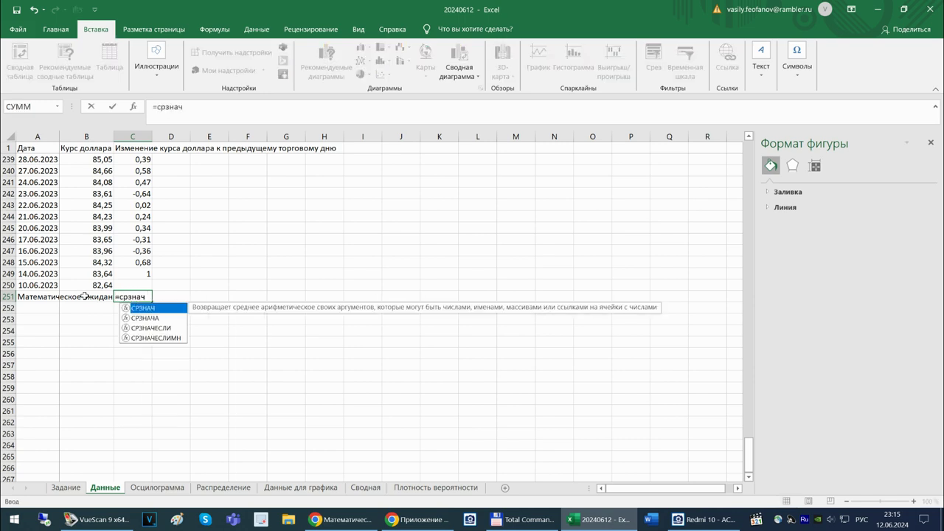
pyautogui.write('(')
pyautogui.moveTo(129, 276); pyautogui.dragTo(131, 160)
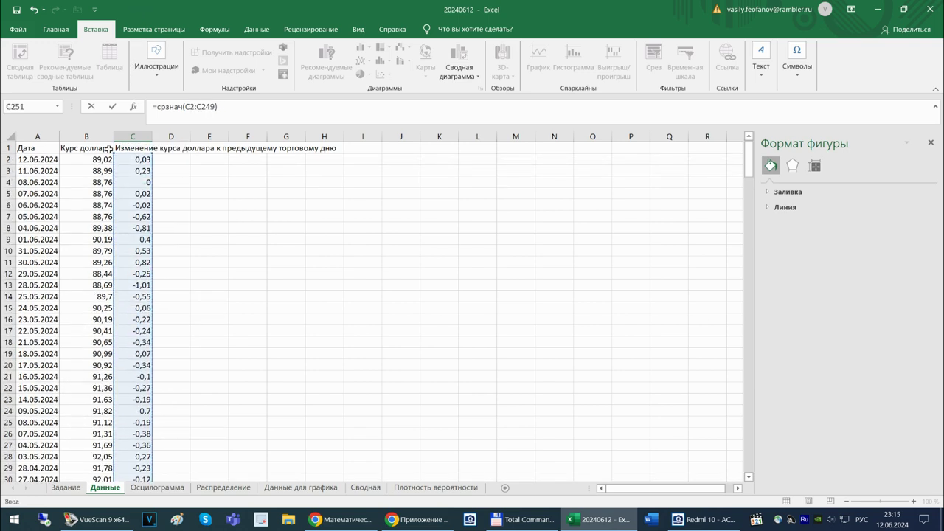
pyautogui.press('Return')
# Reduce the displayed precision of the average in cell C251 to two decimal places.
pyautogui.click(127, 457)
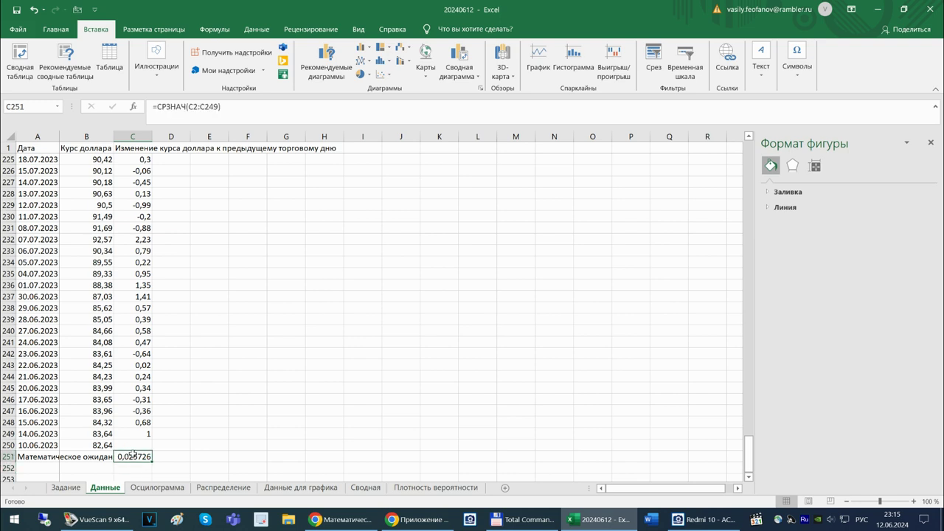
pyautogui.click(55, 30)
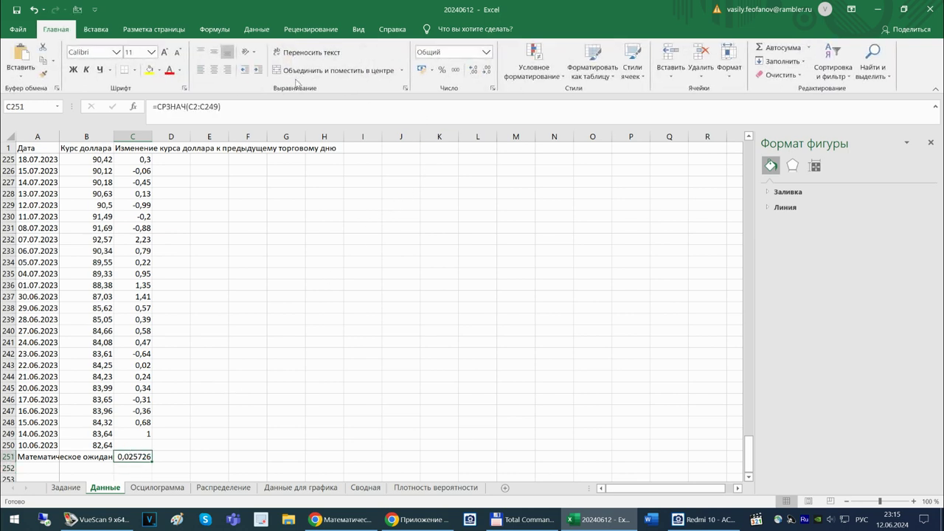
pyautogui.click(486, 70)
pyautogui.click(487, 70)
pyautogui.click(487, 70)
pyautogui.click(487, 70)
# Review the Плотность вероятности chart against the mathematical expectation requirement on the Задание sheet.
pyautogui.click(422, 488)
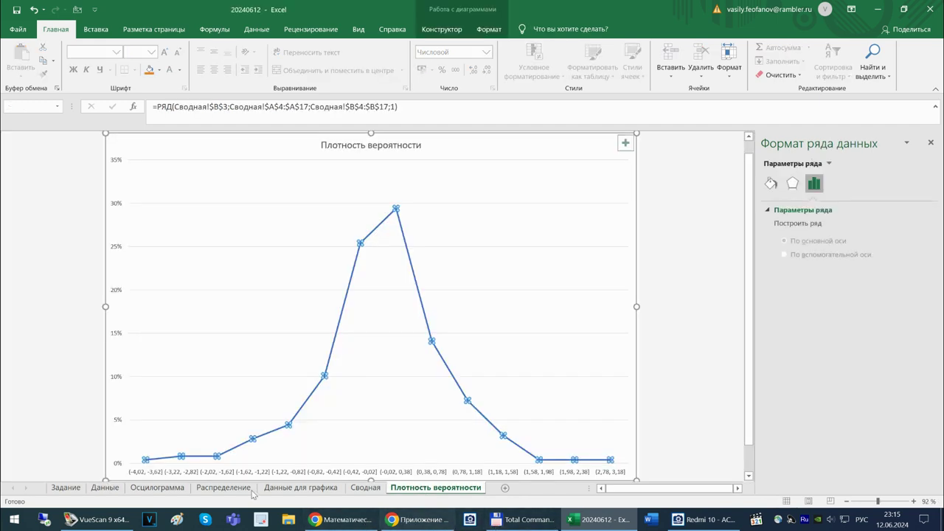
pyautogui.click(65, 488)
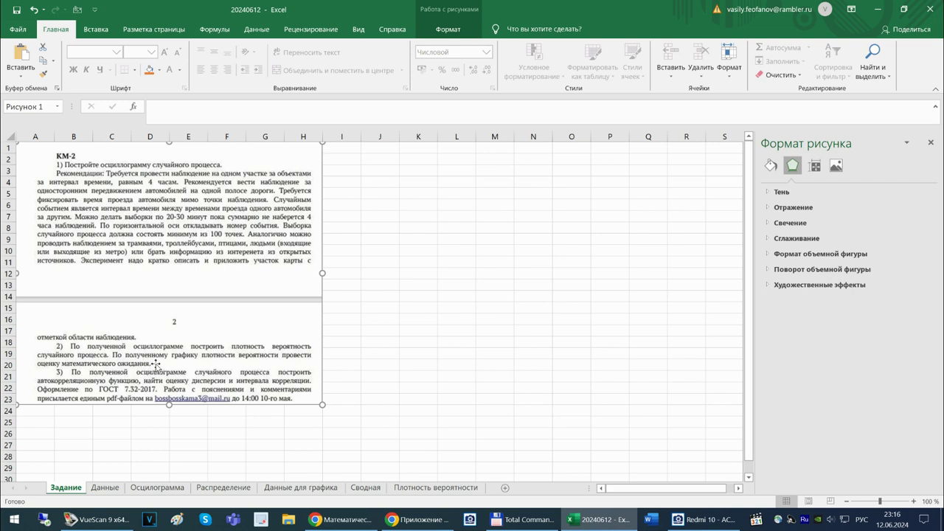
pyautogui.click(418, 489)
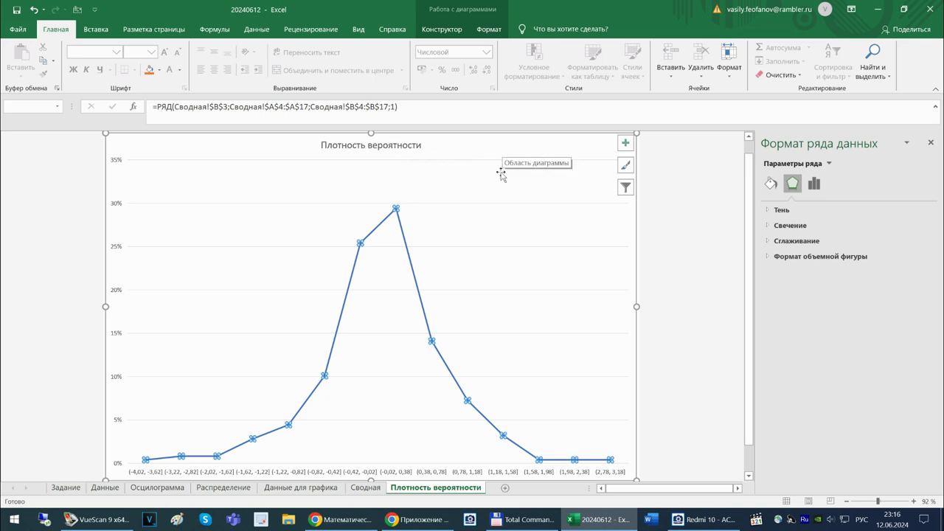
# Switch to Chrome, hide the screen-sharing notice and reread how the Wikipedia article says mathematical expectation is estimated.
pyautogui.click(419, 519)
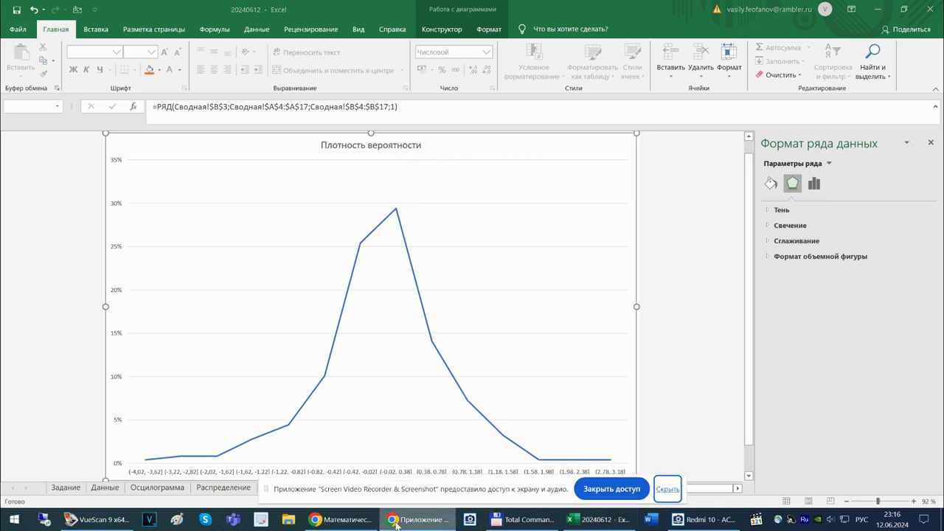
pyautogui.click(349, 519)
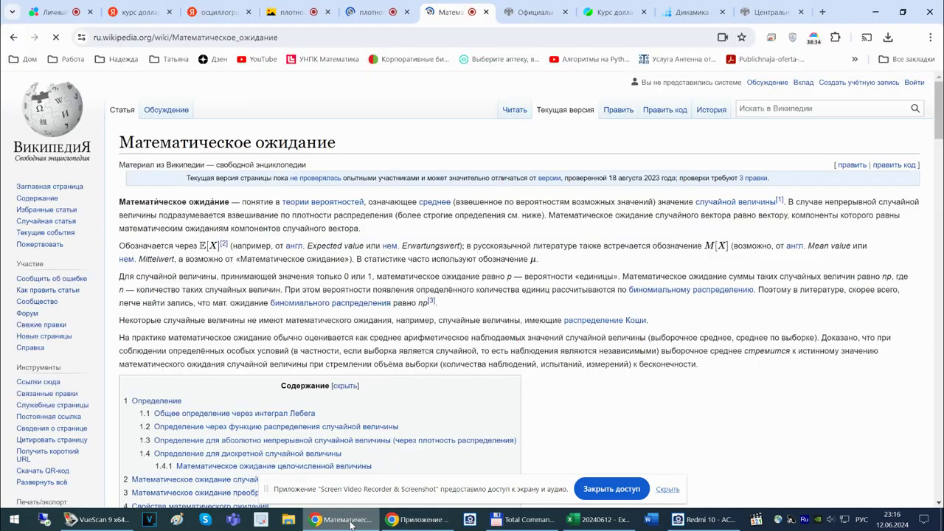
pyautogui.click(667, 489)
pyautogui.click(706, 526)
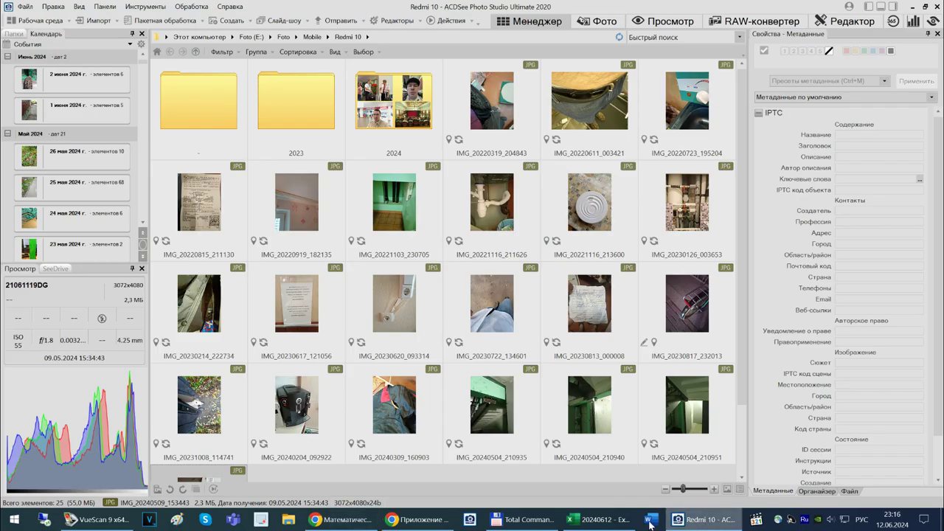
pyautogui.click(625, 525)
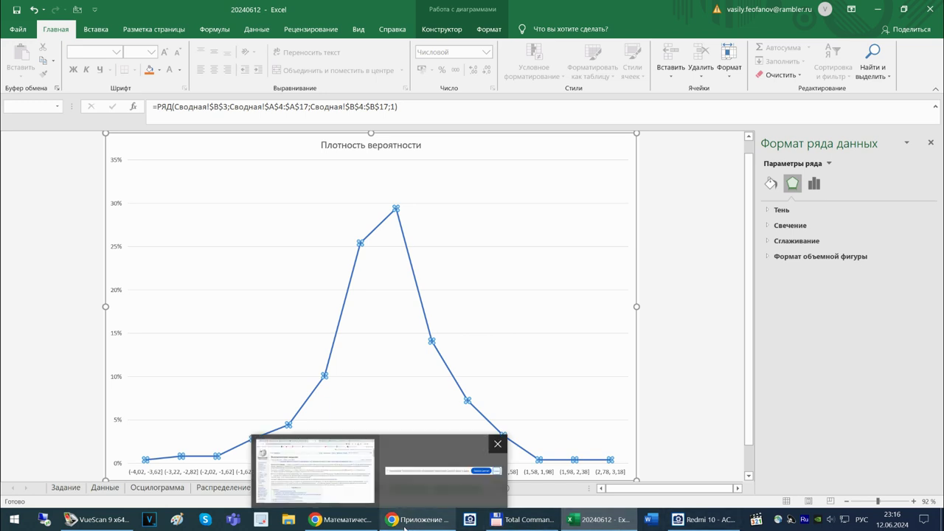
pyautogui.click(349, 524)
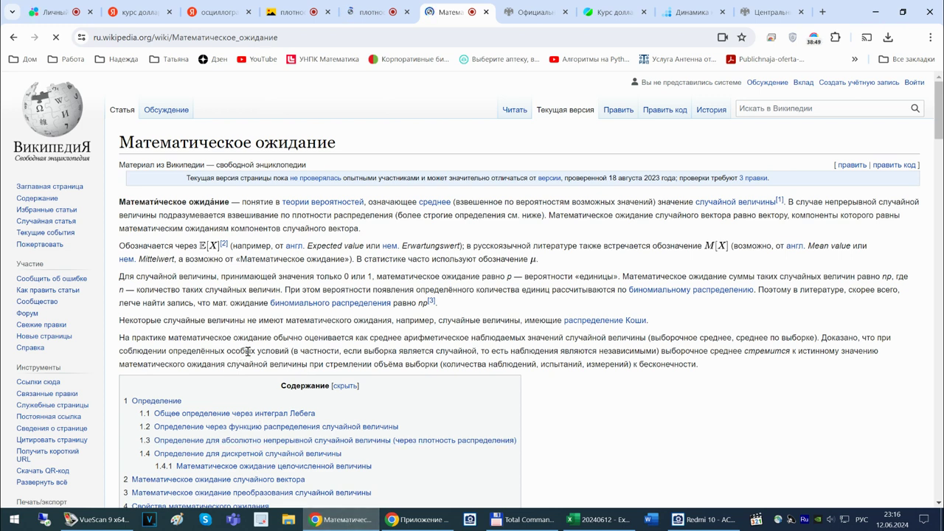
# Switch to the Excel workbook, reread the third task on the Задание sheet and go to the Данные sheet.
pyautogui.click(601, 519)
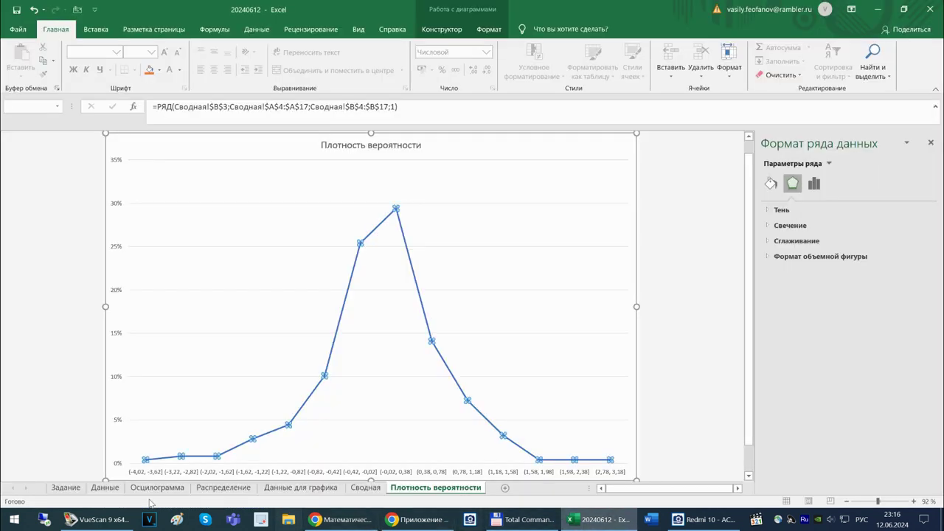
pyautogui.click(66, 488)
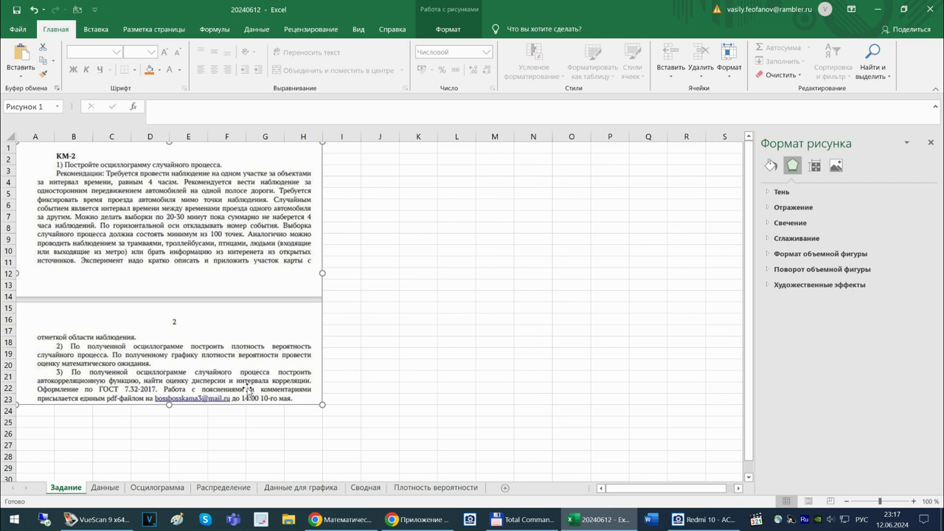
pyautogui.click(106, 488)
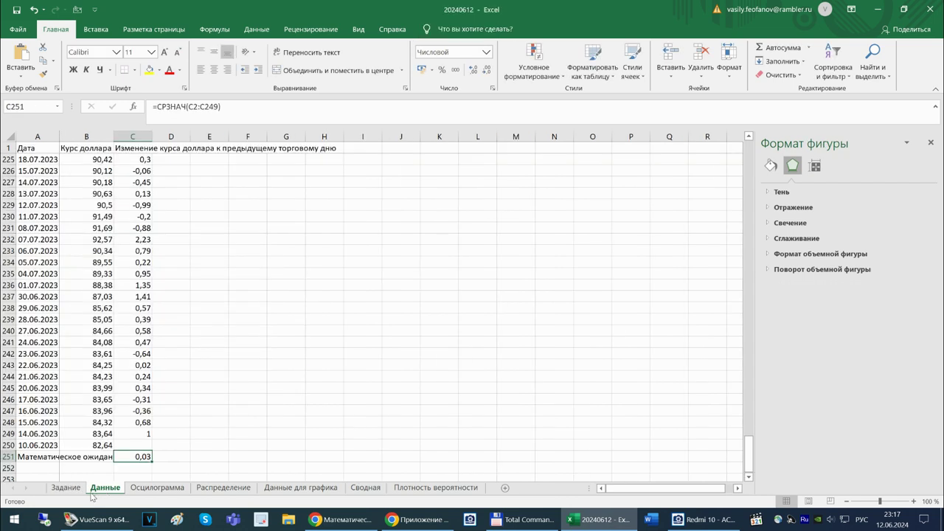
# Switch to Chrome, search Wikipedia for "Дисперсия", open the article on the variance of a random variable and read its introduction.
pyautogui.click(130, 471)
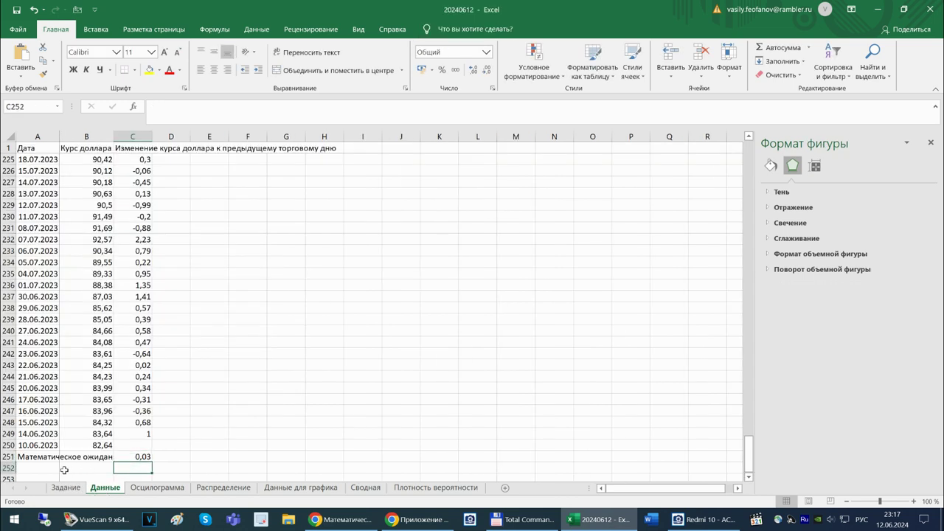
pyautogui.click(24, 470)
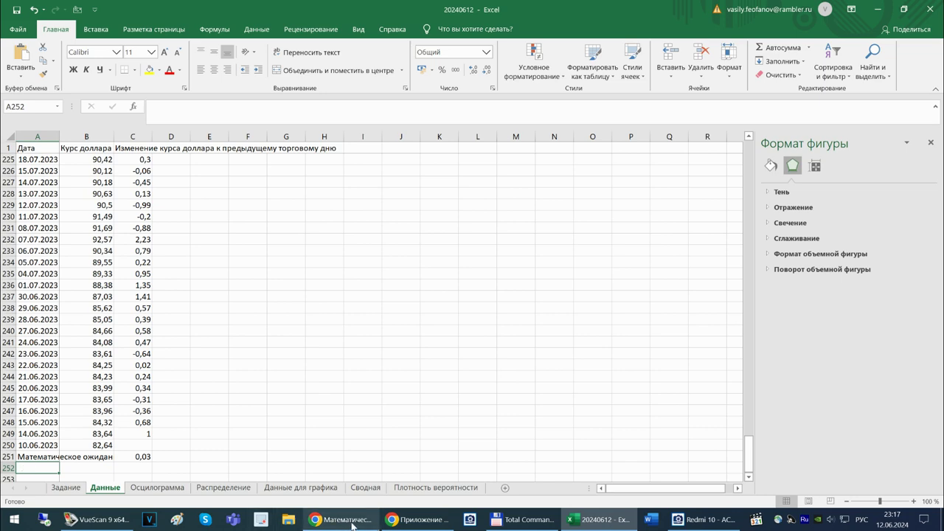
pyautogui.click(400, 521)
pyautogui.click(347, 520)
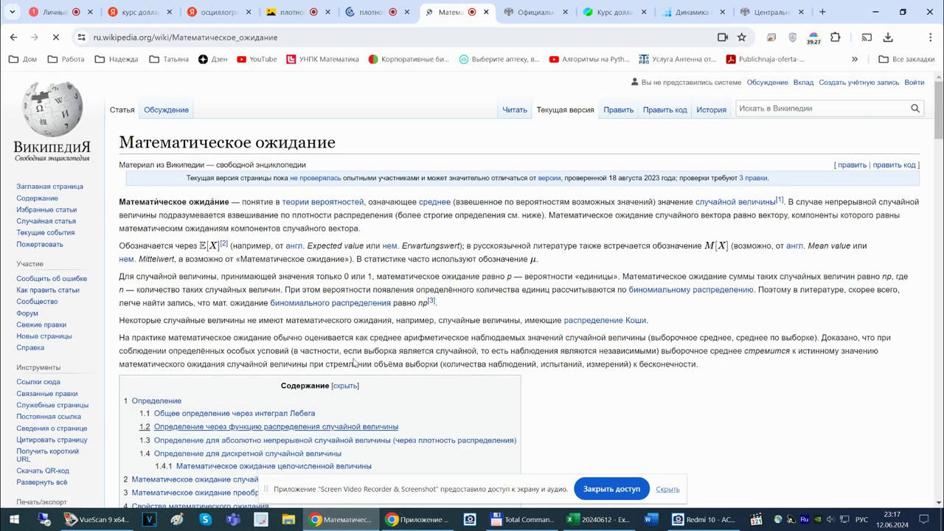
pyautogui.click(767, 109)
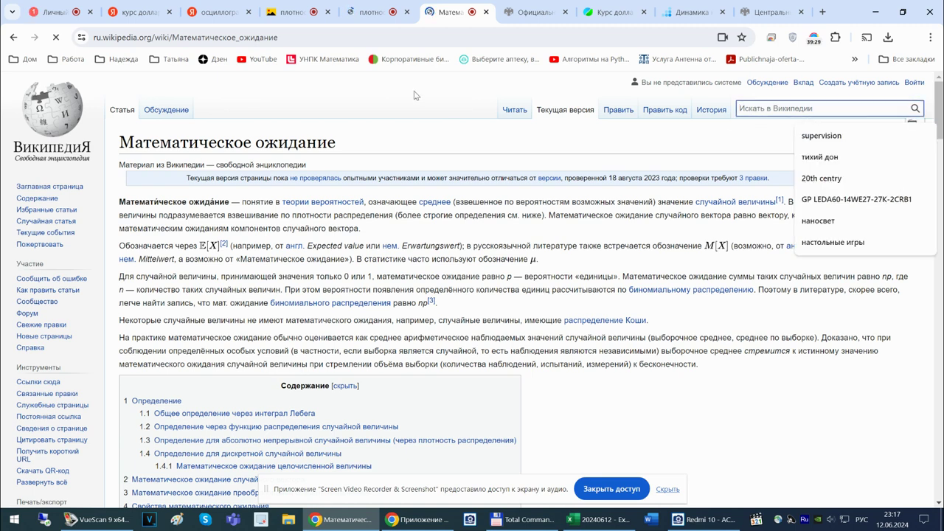
pyautogui.write('Дисперсия')
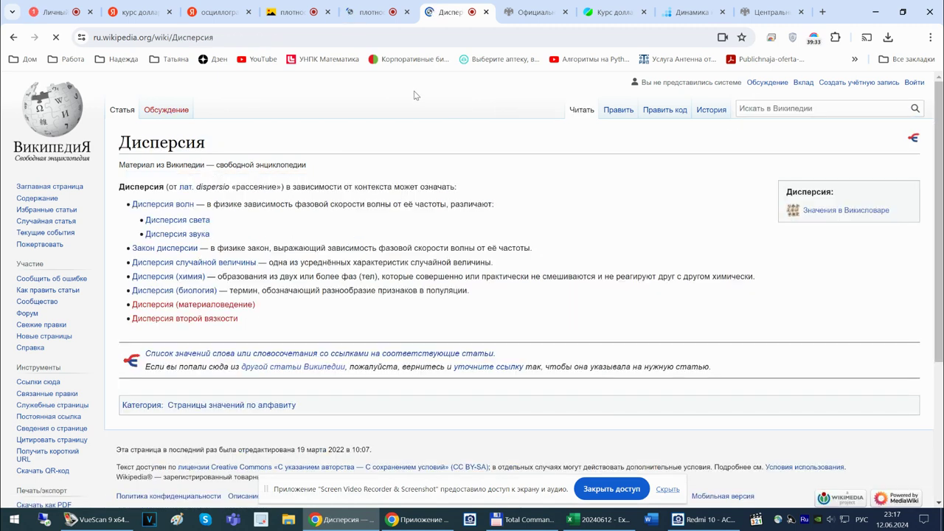
pyautogui.click(189, 264)
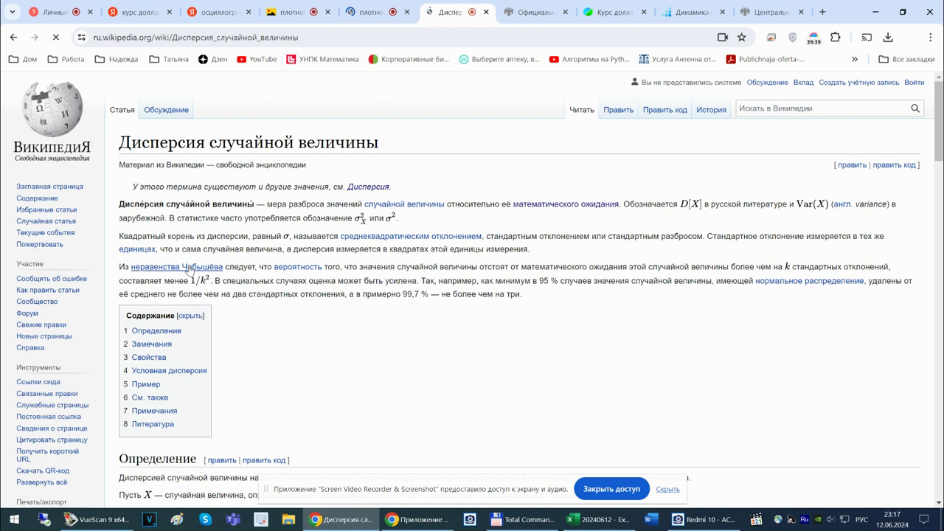
pyautogui.moveTo(191, 273)
pyautogui.moveTo(346, 239)
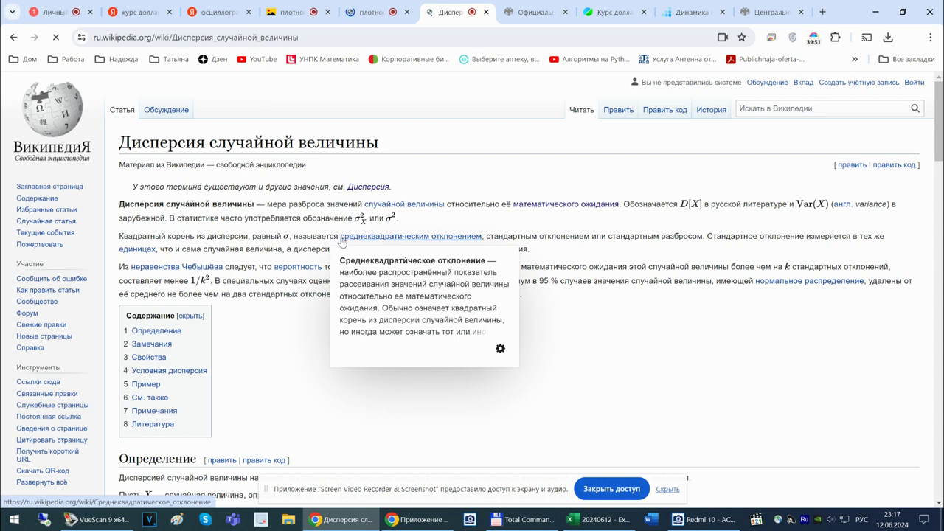
# Search Yandex for "дисперсия в excel" in the tab holding the oscillogram search.
pyautogui.click(209, 12)
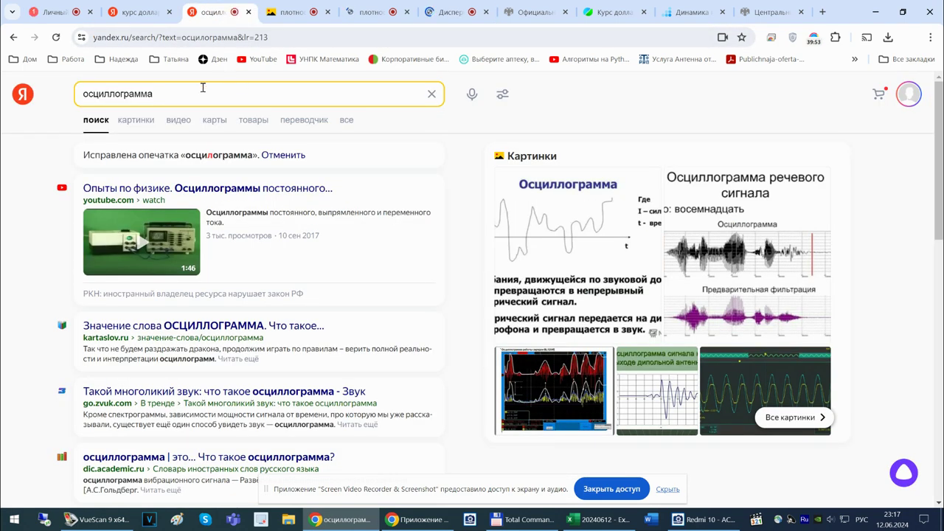
pyautogui.click(203, 92)
pyautogui.write('дис')
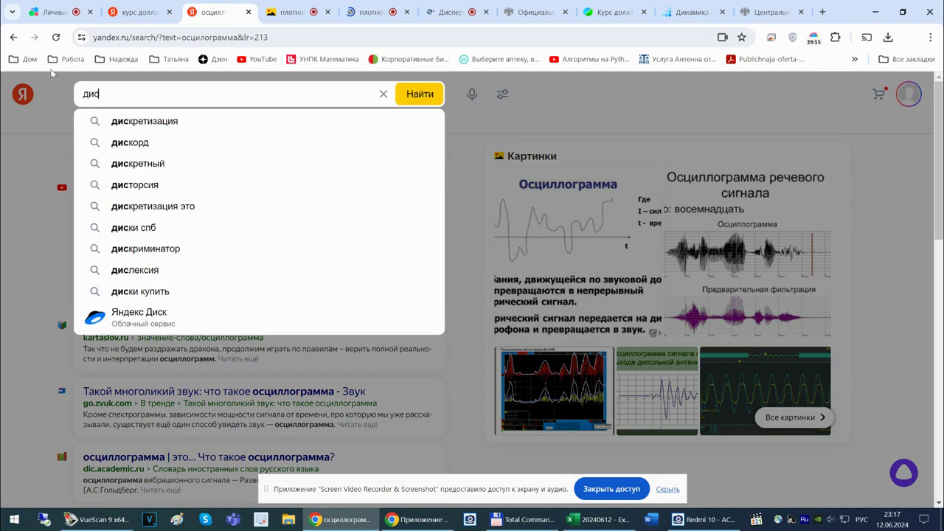
pyautogui.write('персия в уч')
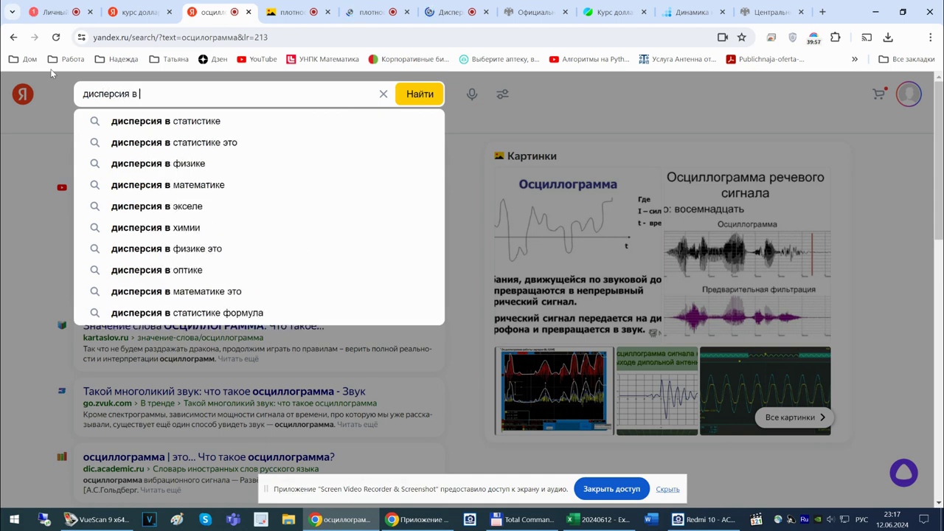
pyautogui.press('BackSpace')
pyautogui.press('BackSpace')
pyautogui.hotkey('alt', 'shift')
pyautogui.write('excel')
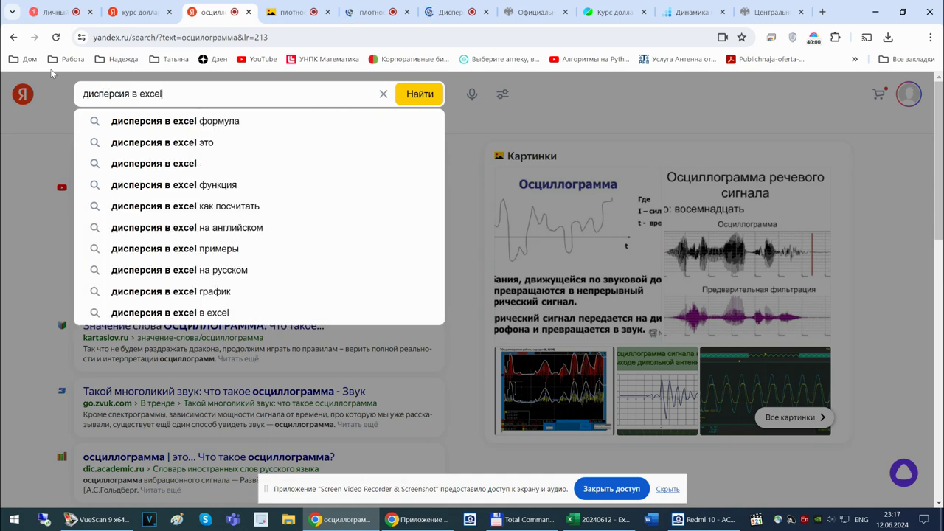
pyautogui.press('Return')
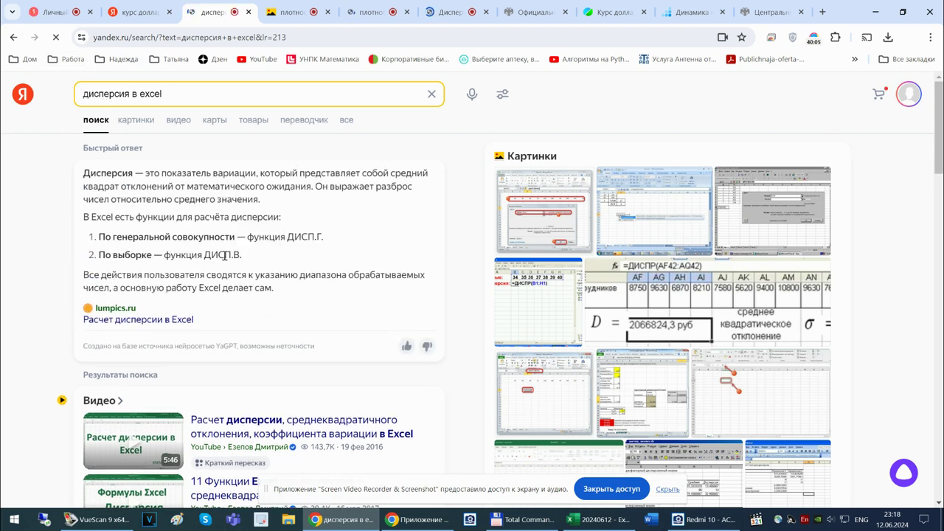
# Copy the sample variance function name from the quick answer and enter =ДИСП.В.(C2:C249) in cell C252 of the Excel sheet Данные.
pyautogui.moveTo(203, 255); pyautogui.dragTo(245, 259)
pyautogui.hotkey('ctrl', 'c')
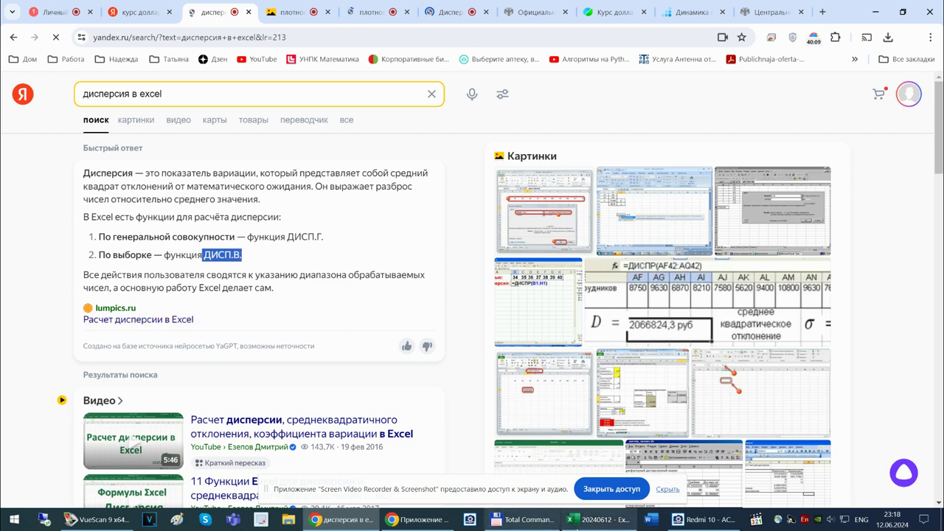
pyautogui.click(598, 520)
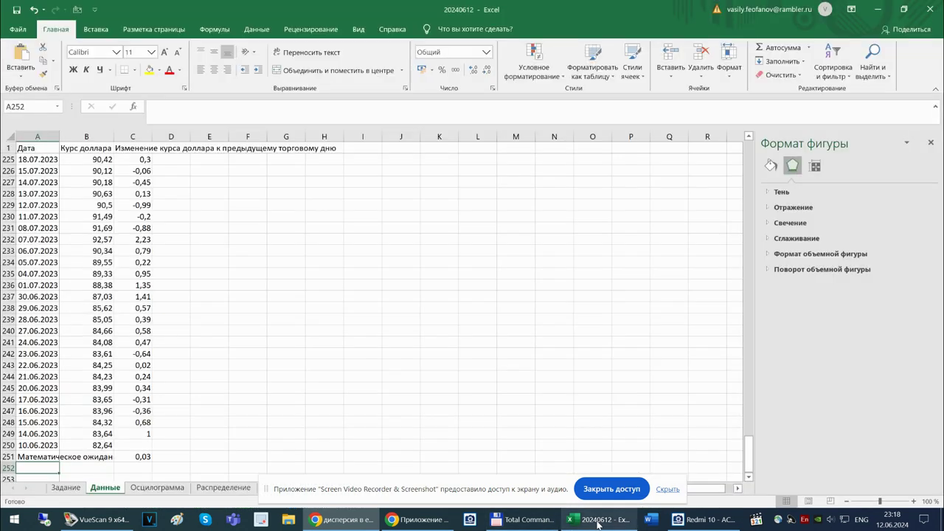
pyautogui.click(129, 466)
pyautogui.write('=')
pyautogui.hotkey('ctrl', 'v')
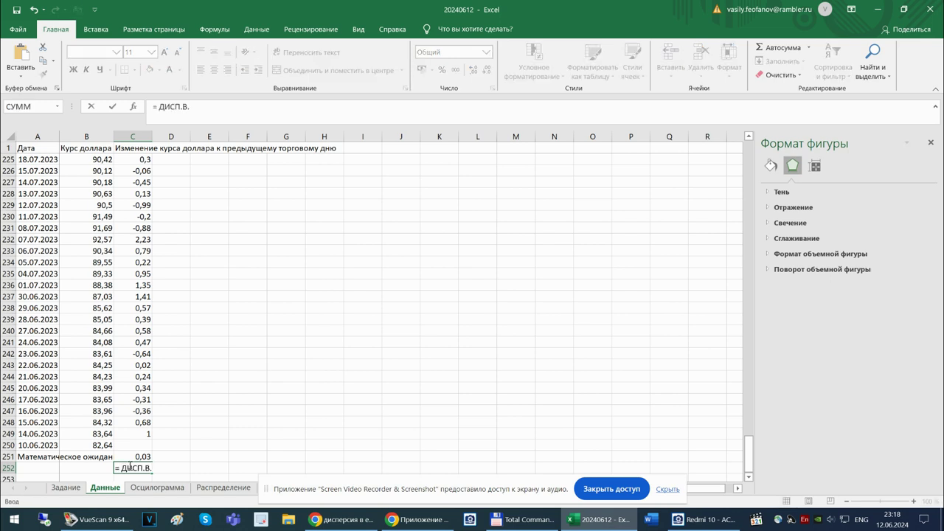
pyautogui.click(116, 465)
pyautogui.press('Delete')
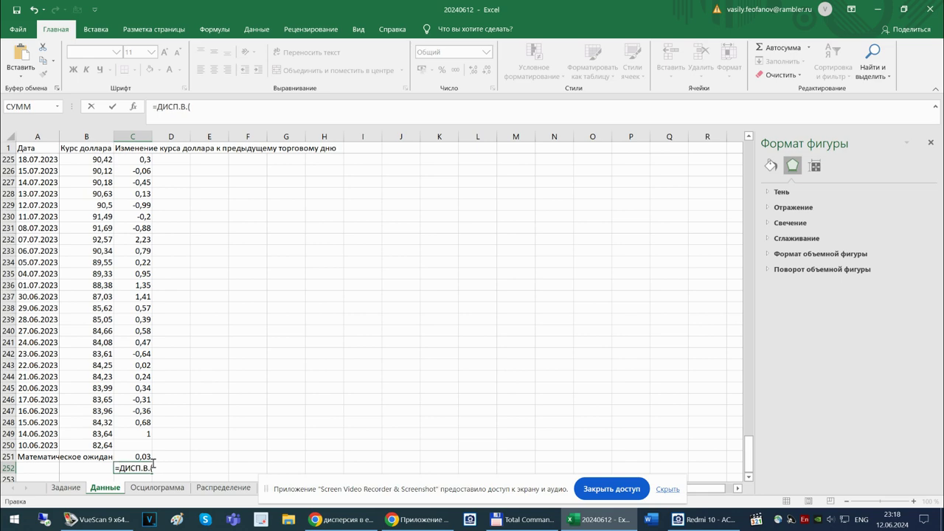
pyautogui.moveTo(136, 434); pyautogui.dragTo(123, 158)
pyautogui.press('Return')
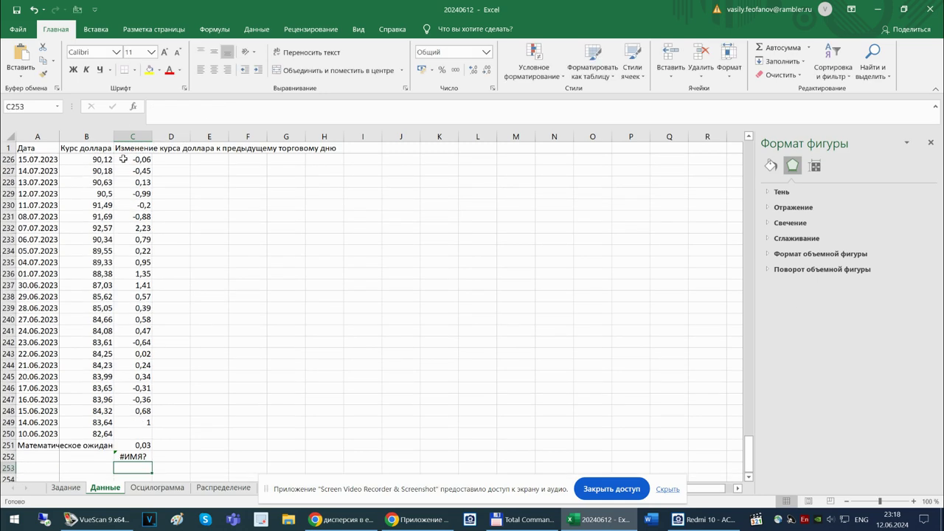
# Correct the variance formula in cell C252 to =ДИСП.В(C2:C249), removing the extra period after the function name.
pyautogui.click(133, 457)
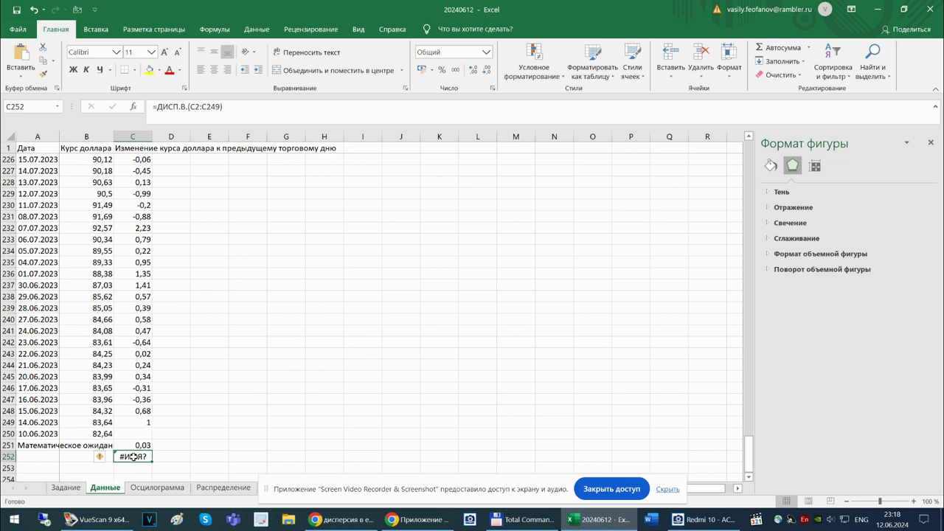
pyautogui.click(189, 107)
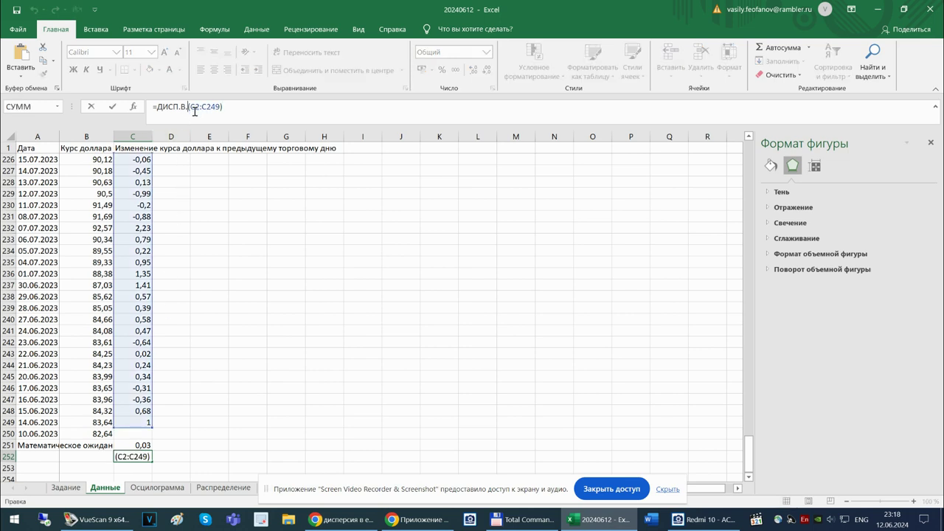
pyautogui.press('BackSpace')
pyautogui.press('Return')
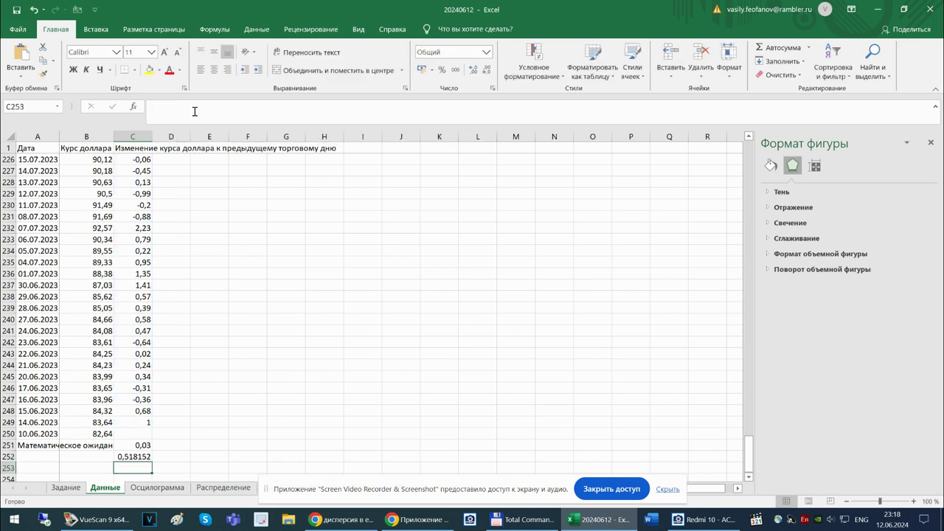
# Reduce the displayed precision of the variance in cell C252 to two decimal places.
pyautogui.click(138, 457)
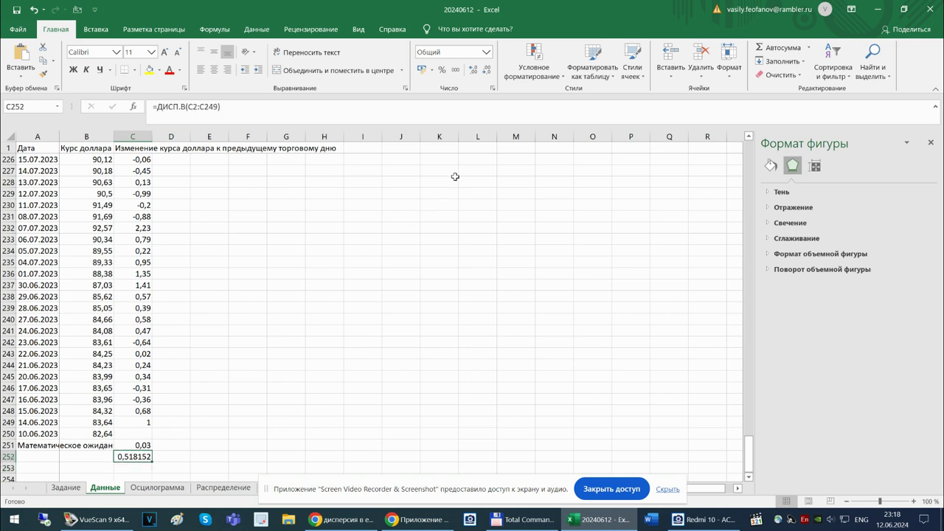
pyautogui.click(486, 71)
pyautogui.click(486, 71)
pyautogui.click(486, 71)
pyautogui.click(486, 72)
# Label the variance row by entering "Дисперсия" in cell A252.
pyautogui.click(46, 455)
pyautogui.write('Lbcgthcbz')
pyautogui.press('Return')
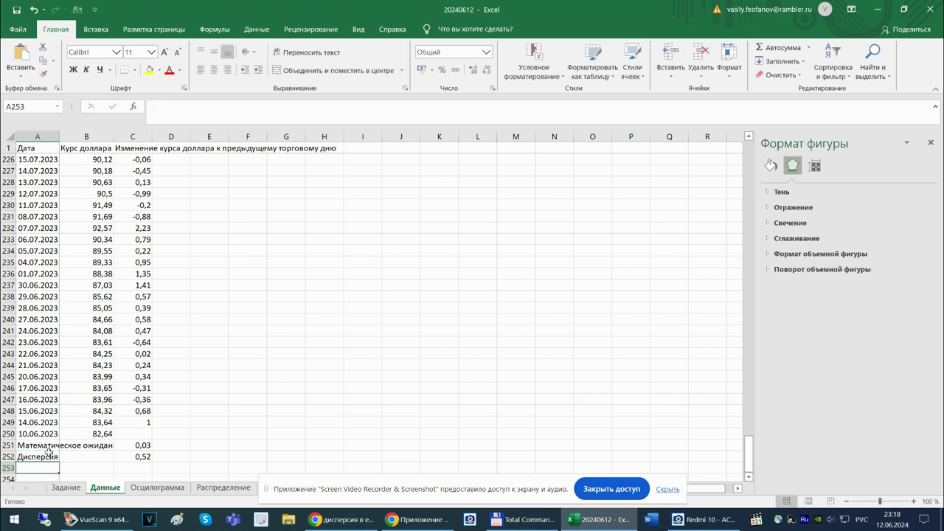
# Check the variance formula in C252, view the Осцилограмма chart and reread the third task on the Задание sheet.
pyautogui.click(127, 455)
pyautogui.click(179, 107)
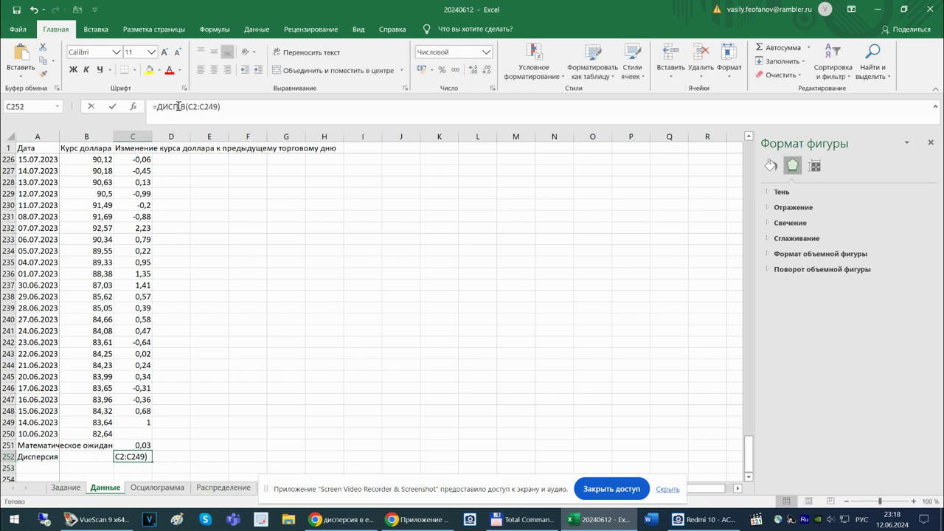
pyautogui.press('Escape')
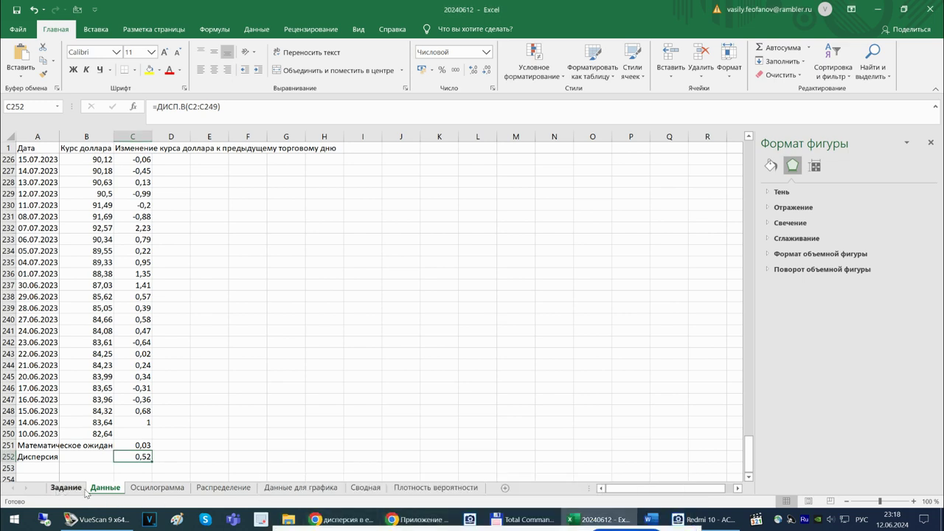
pyautogui.click(152, 489)
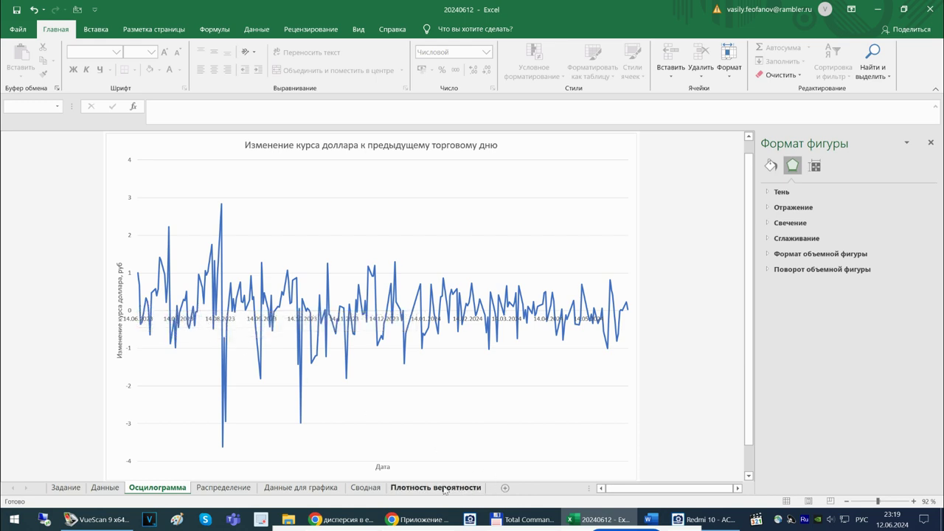
pyautogui.click(77, 489)
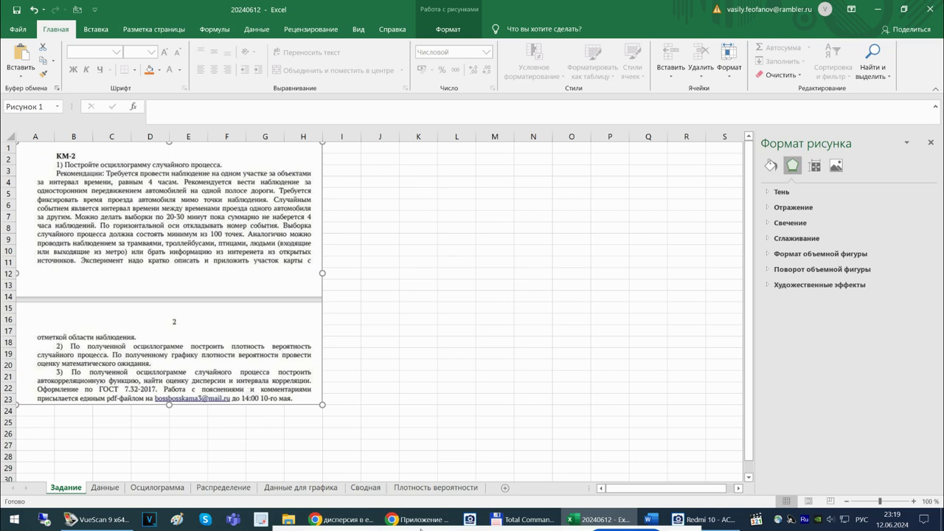
# Switch to Chrome, search Yandex for "интервал корреляции" and read how the correlation interval is defined.
pyautogui.click(353, 519)
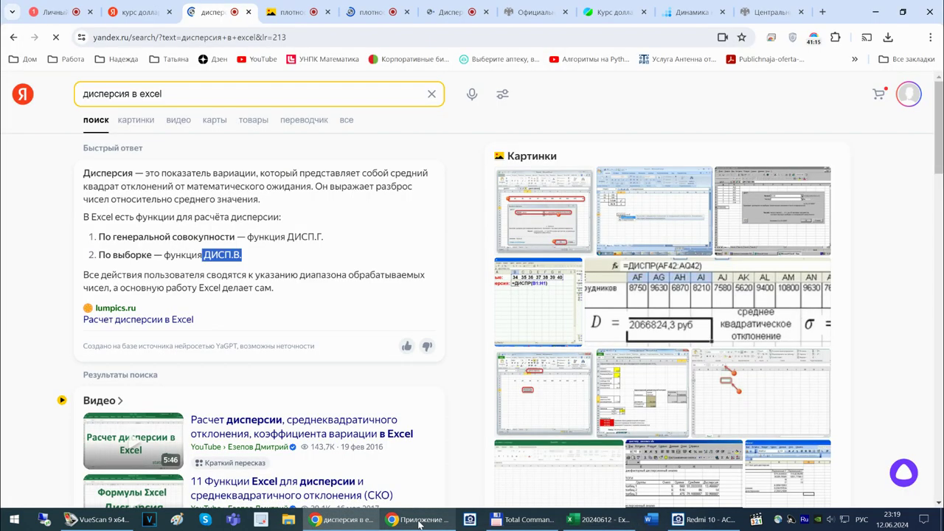
pyautogui.click(118, 93)
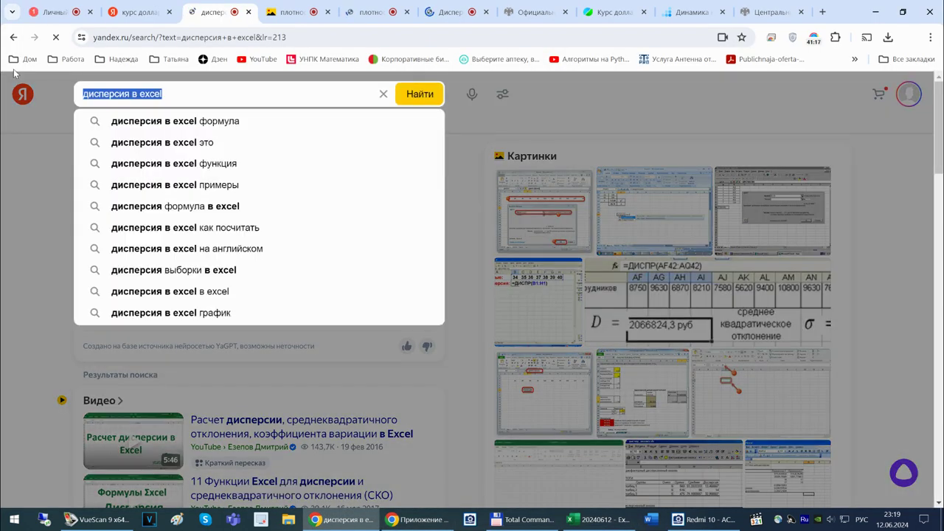
pyautogui.write('интерва')
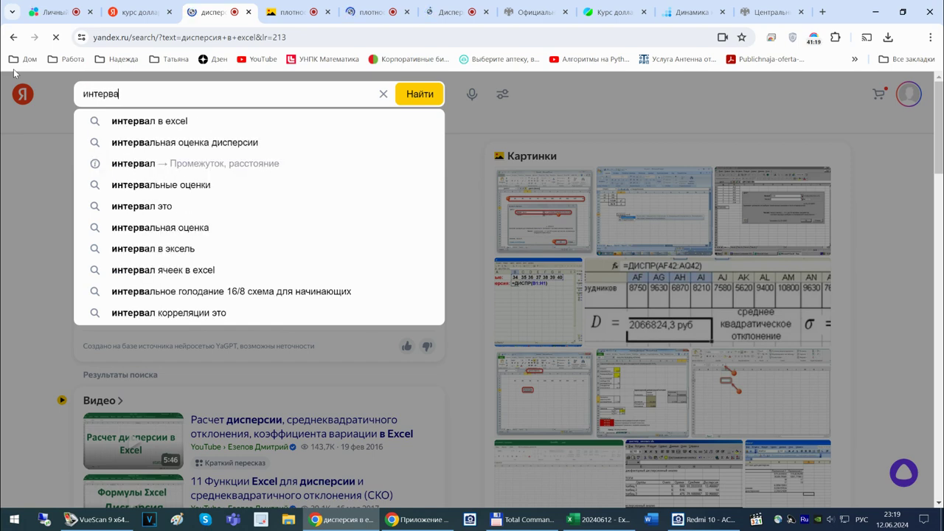
pyautogui.write('л коррел')
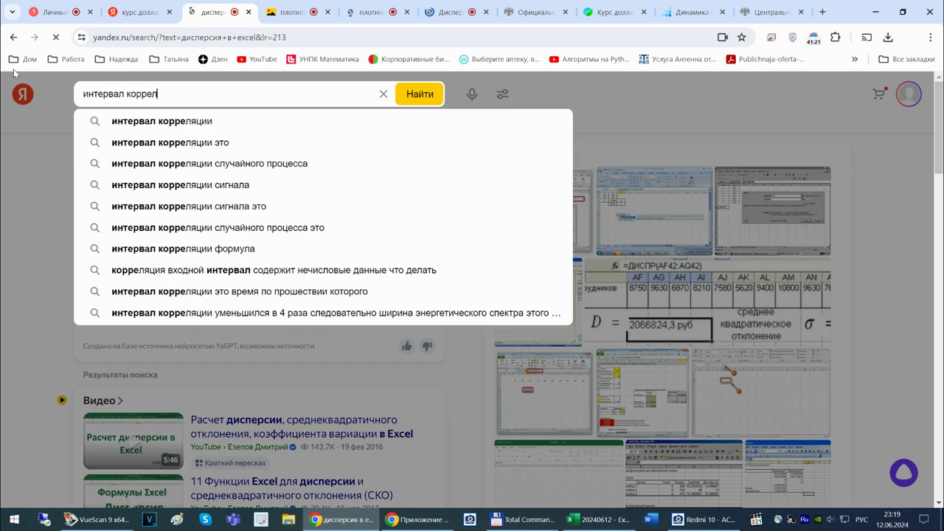
pyautogui.write('яции')
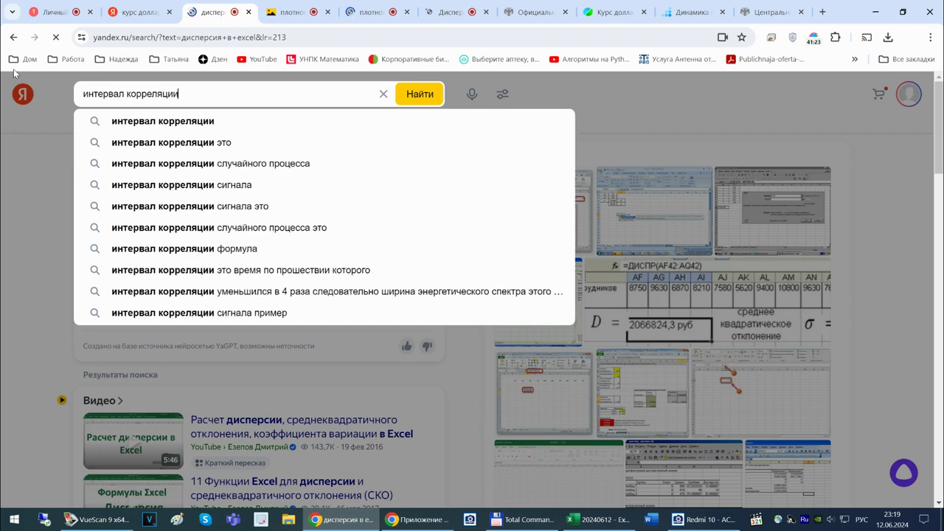
pyautogui.press('Return')
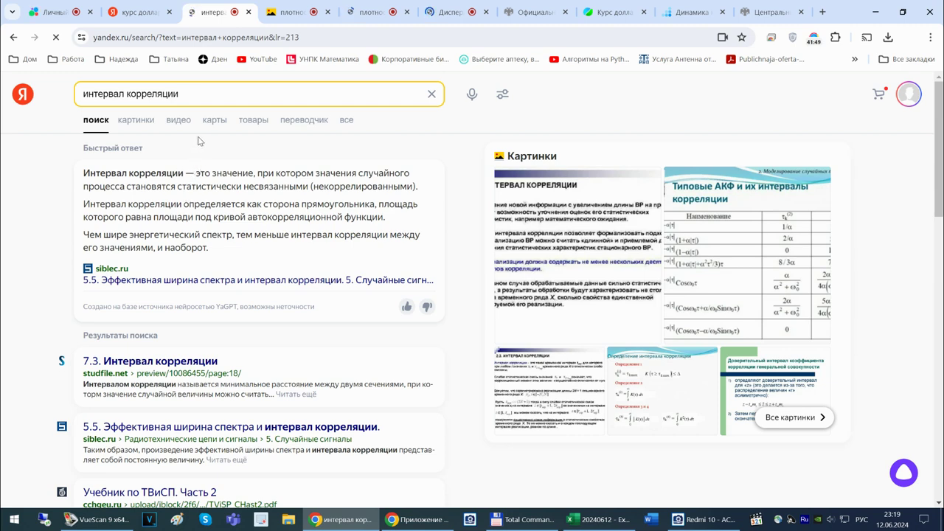
# Refine the Yandex search to "интервал корреляции в excel".
pyautogui.click(156, 92)
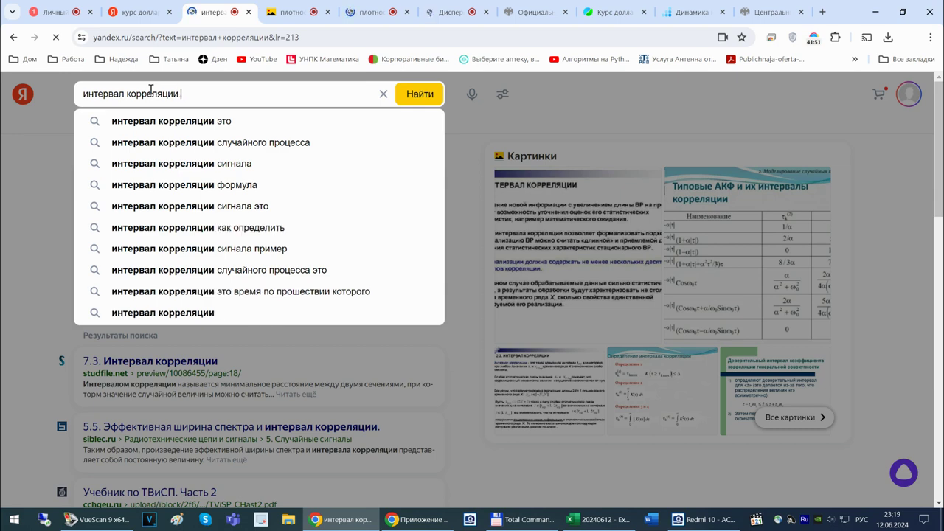
pyautogui.write('в у')
pyautogui.press('BackSpace')
pyautogui.hotkey('alt', 'shift')
pyautogui.write('exc')
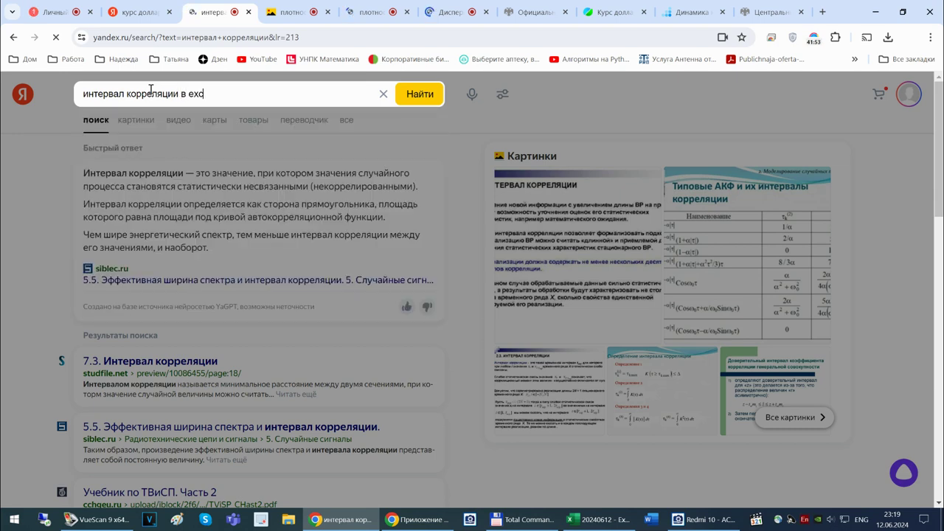
pyautogui.write('el')
pyautogui.press('Return')
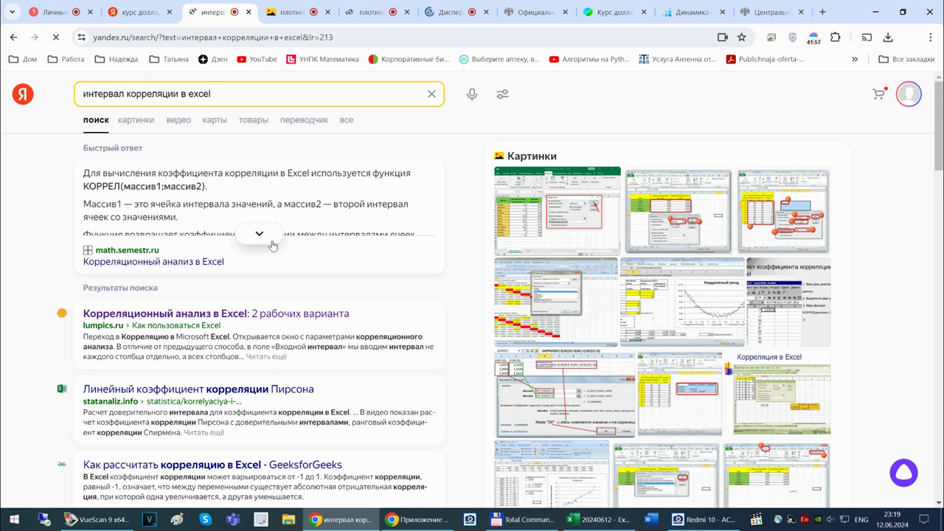
# Expand the quick answer on the КОРРЕЛ(массив1;массив2) function and look through the search results on correlation in Excel.
pyautogui.click(262, 236)
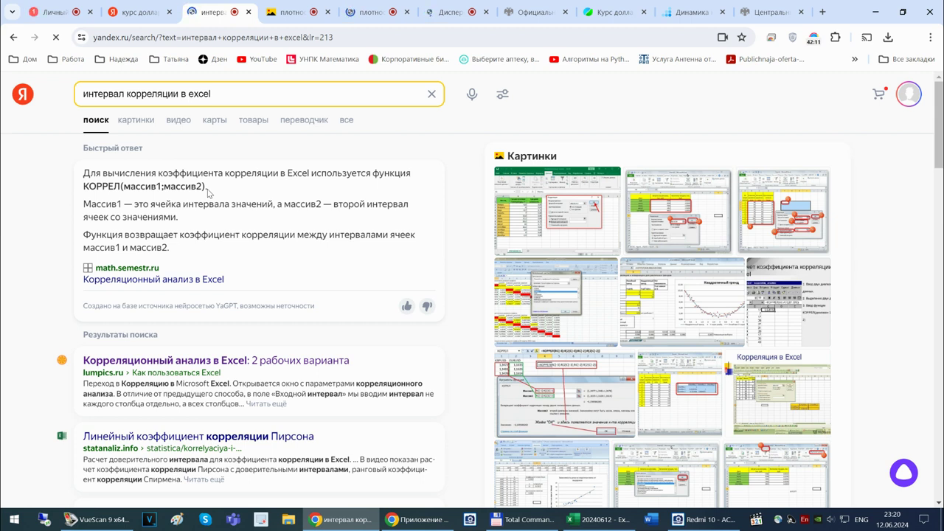
pyautogui.moveTo(208, 192); pyautogui.dragTo(87, 189)
pyautogui.scroll(-1, 179, 274)
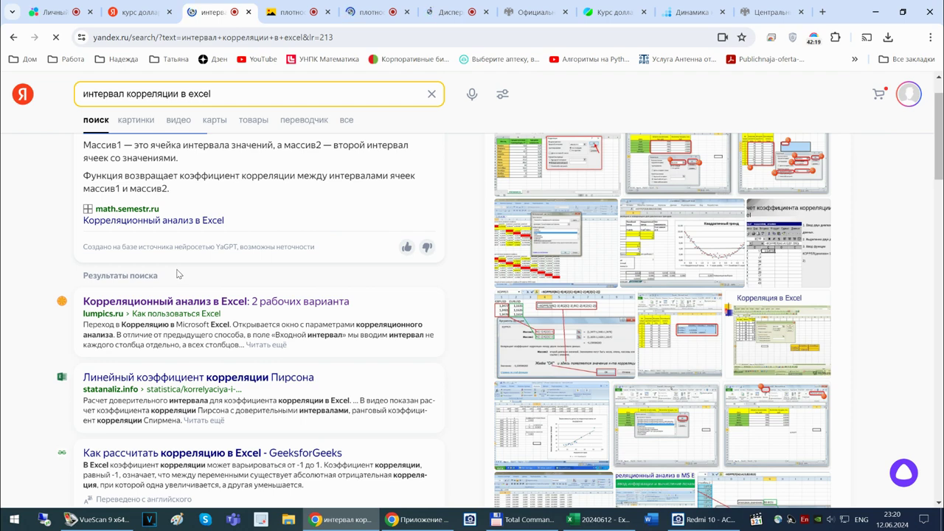
pyautogui.scroll(-1, 177, 275)
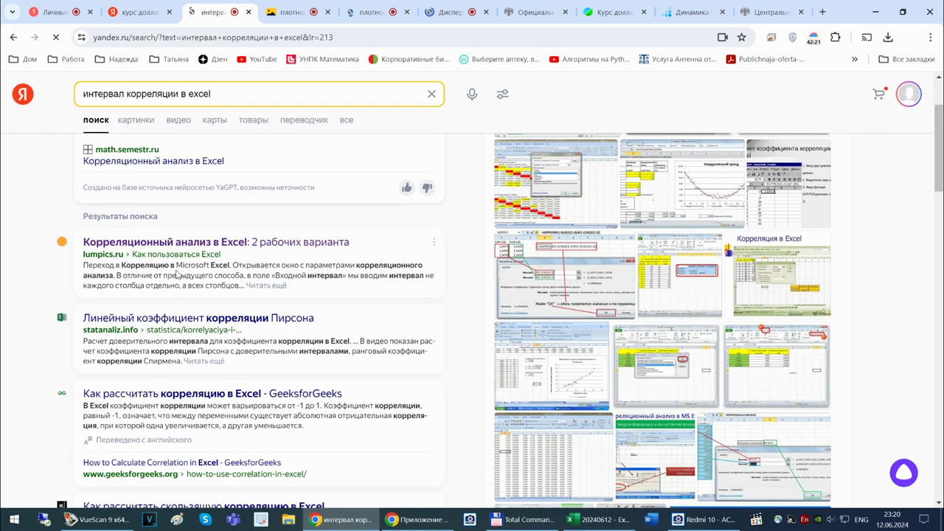
pyautogui.scroll(-1, 177, 275)
pyautogui.scroll(1, 177, 275)
pyautogui.scroll(-2, 177, 275)
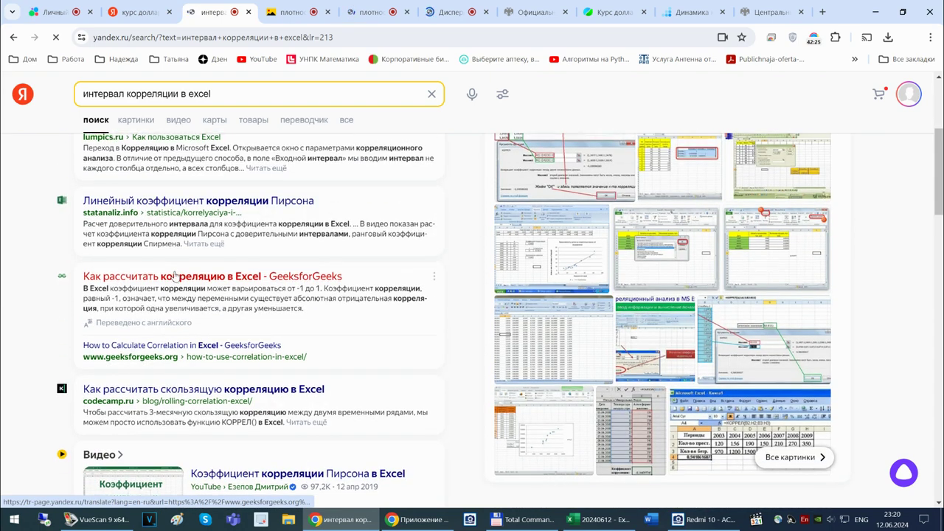
pyautogui.scroll(3, 177, 275)
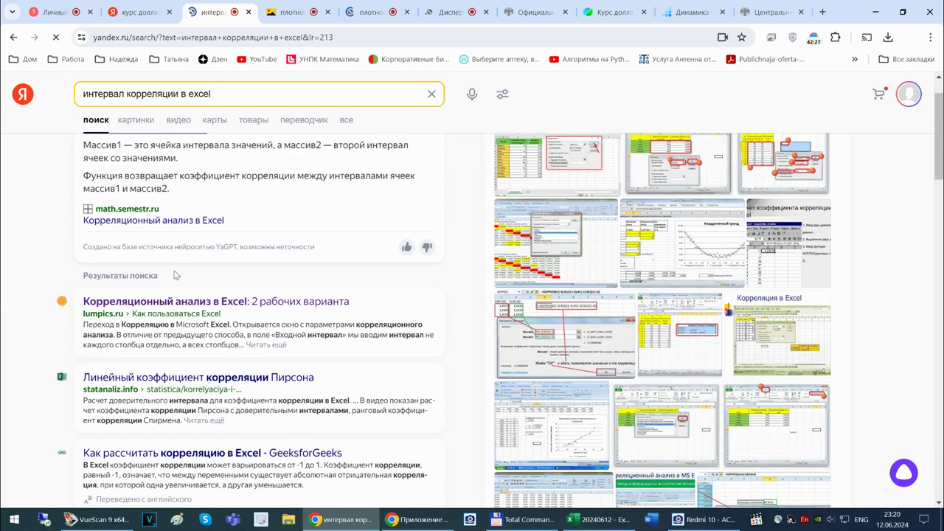
pyautogui.scroll(1, 176, 275)
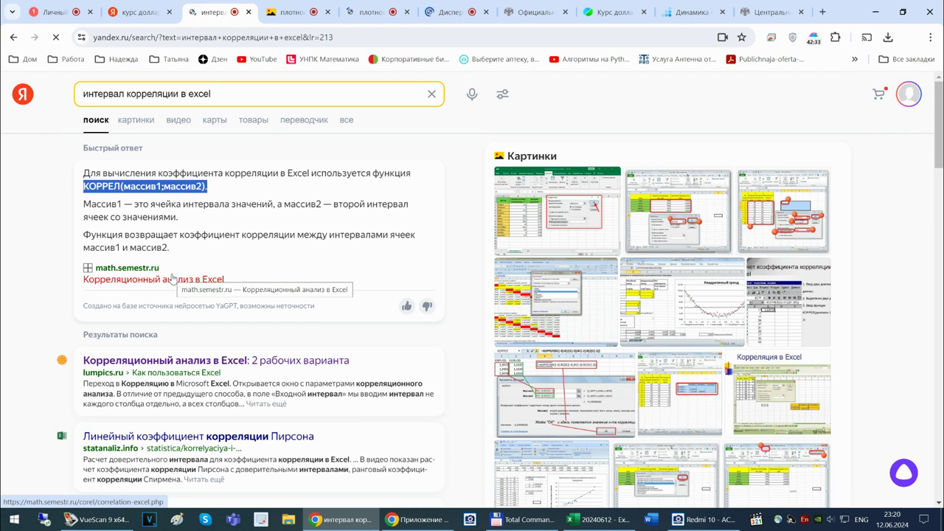
pyautogui.click(206, 187)
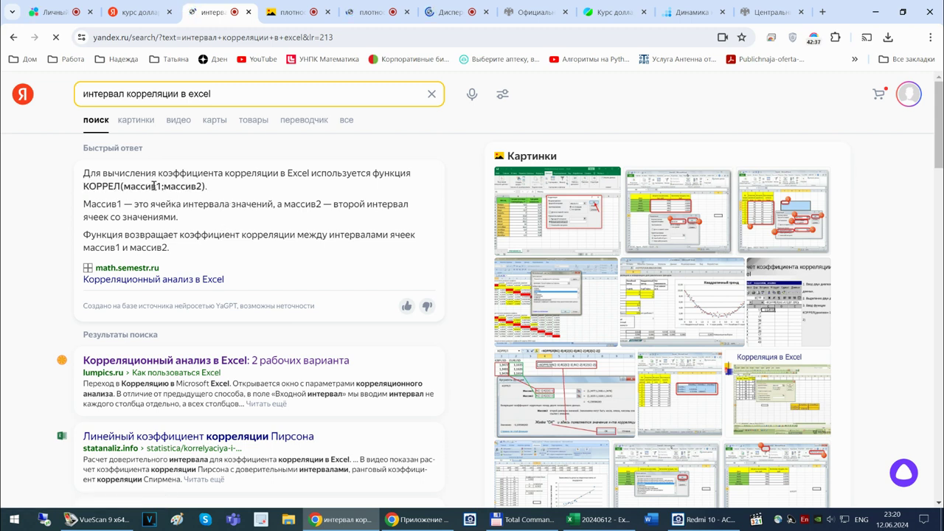
pyautogui.moveTo(83, 186); pyautogui.dragTo(122, 190)
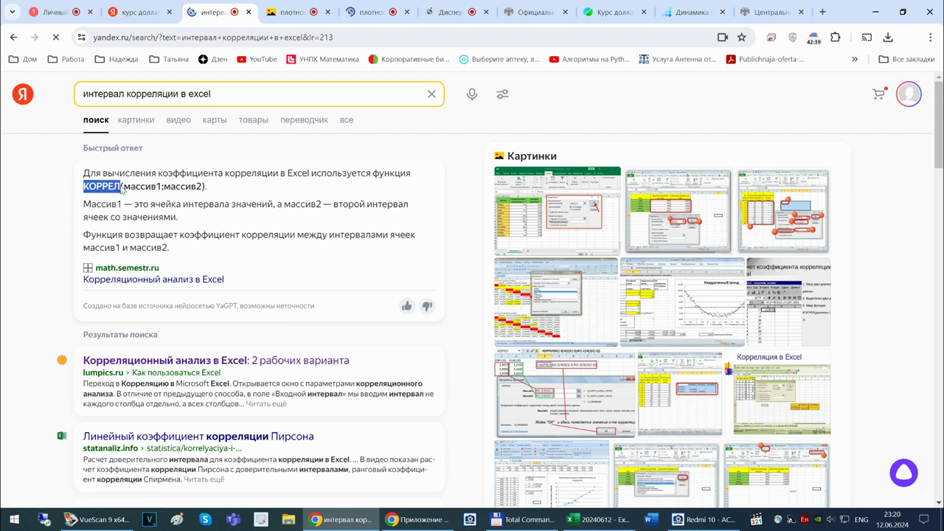
# Switch to Excel and enter the heading "корреляция" in cell D1 of the Данные sheet.
pyautogui.click(598, 519)
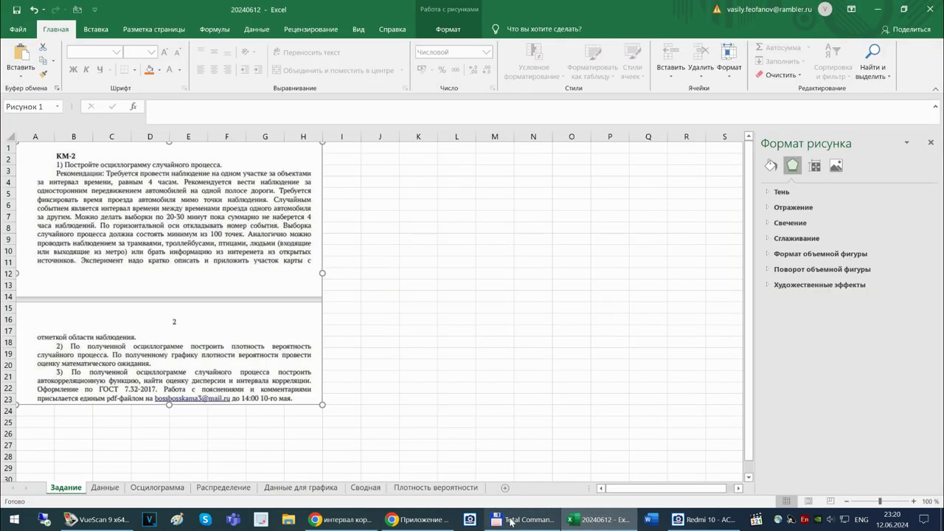
pyautogui.click(105, 488)
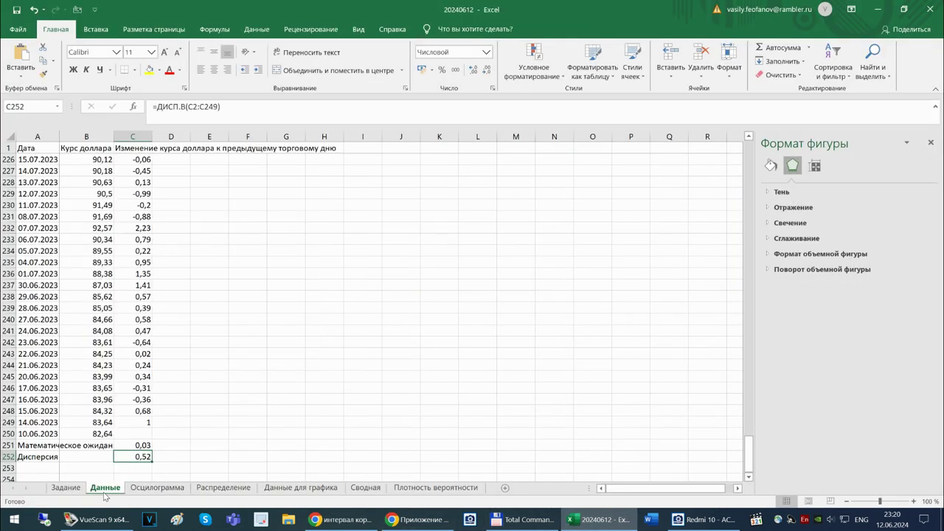
pyautogui.scroll(20, 228, 315)
pyautogui.scroll(20, 177, 152)
pyautogui.scroll(20, 174, 156)
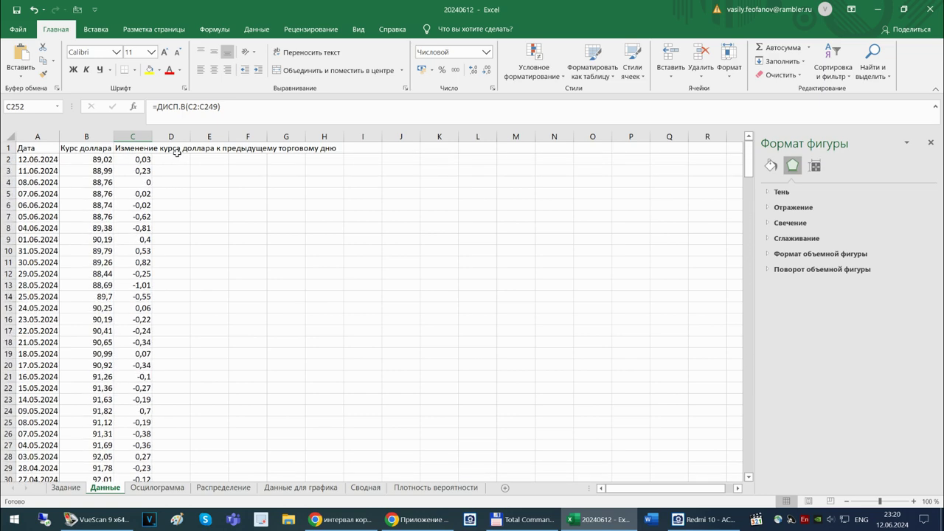
pyautogui.click(178, 150)
pyautogui.hotkey('alt', 'shift')
pyautogui.write('корре')
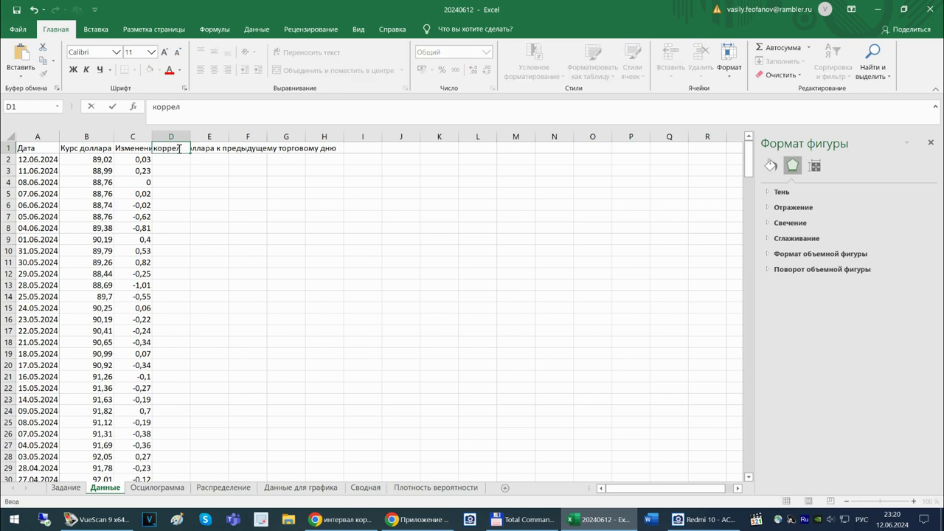
pyautogui.write('л')
pyautogui.click(183, 106)
pyautogui.write('яция')
pyautogui.press('Return')
# Capitalise the first letter of the heading in D1 so it reads "Корреляция".
pyautogui.click(177, 145)
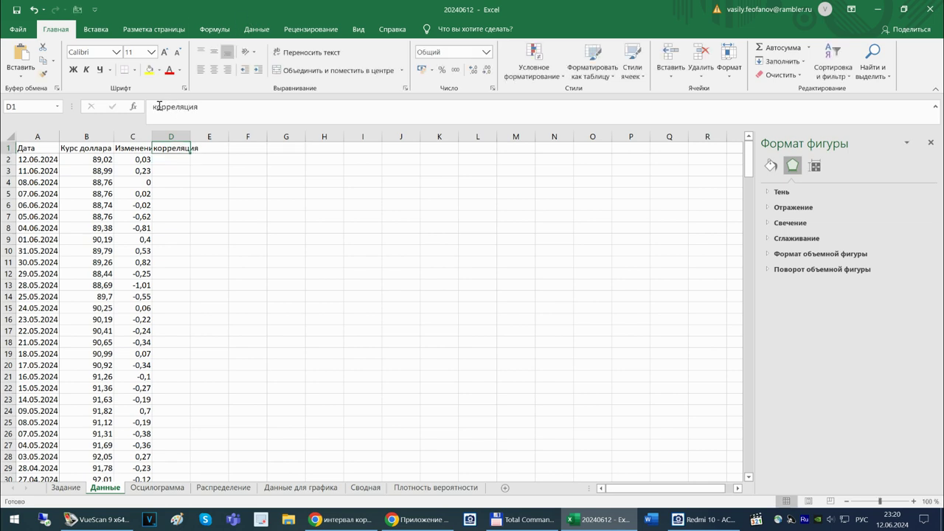
pyautogui.click(156, 105)
pyautogui.press('BackSpace')
pyautogui.write('К')
pyautogui.press('Return')
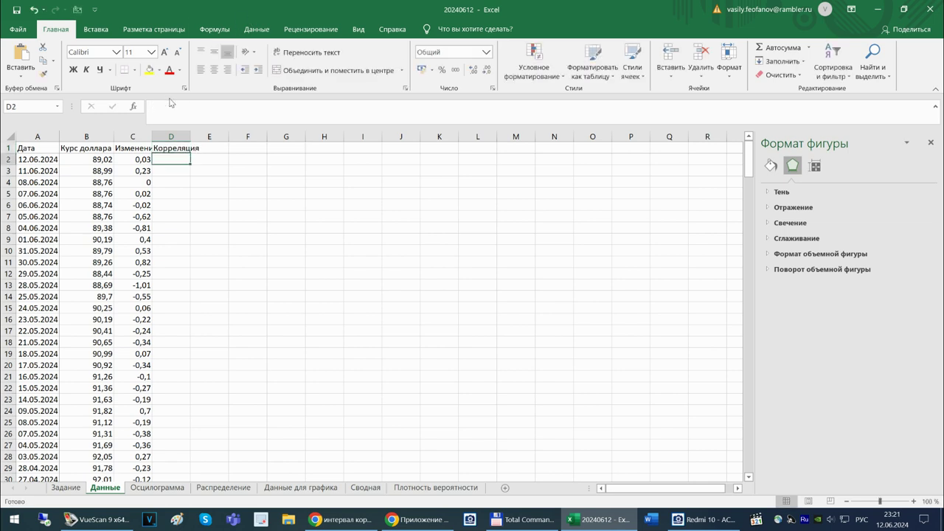
# Calculate the correlation of the rate changes shifted by one row in cell D2 with =КОРРЕЛ(C3:C249;C2:C248).
pyautogui.write('=кор')
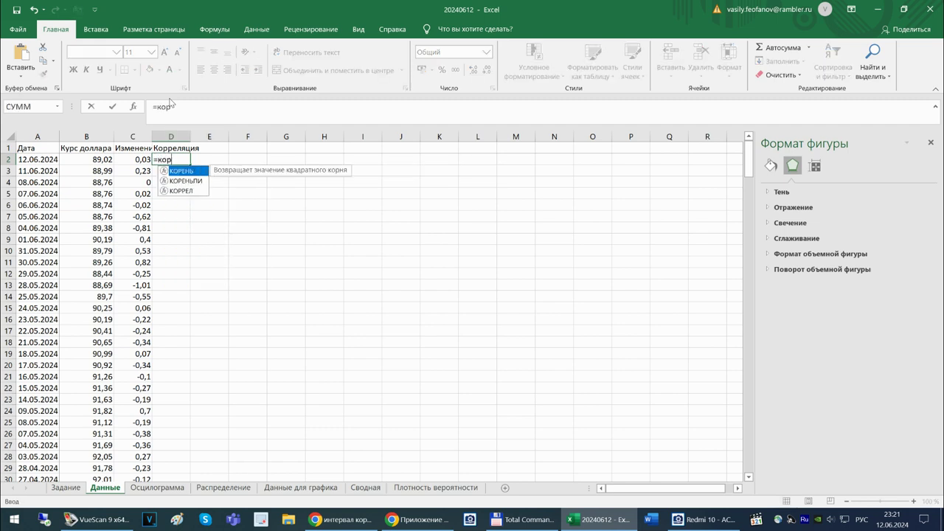
pyautogui.write('рел')
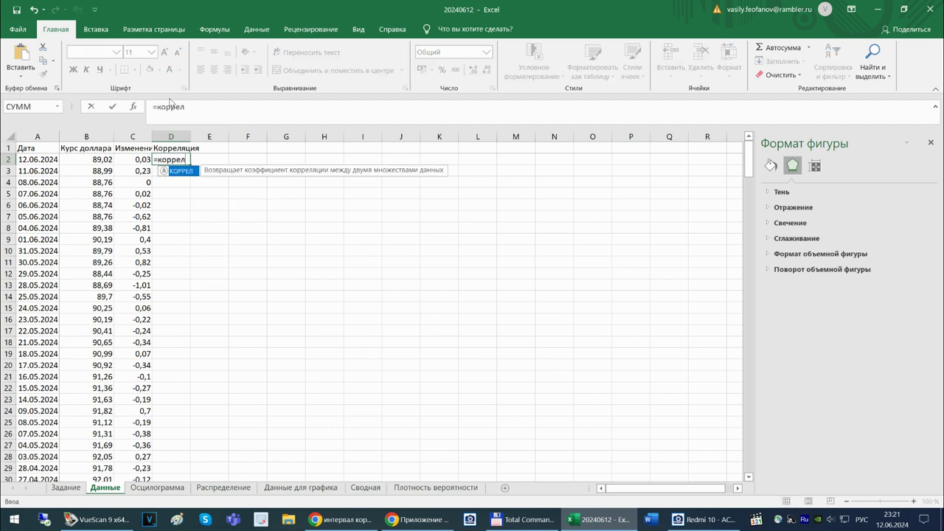
pyautogui.write('(')
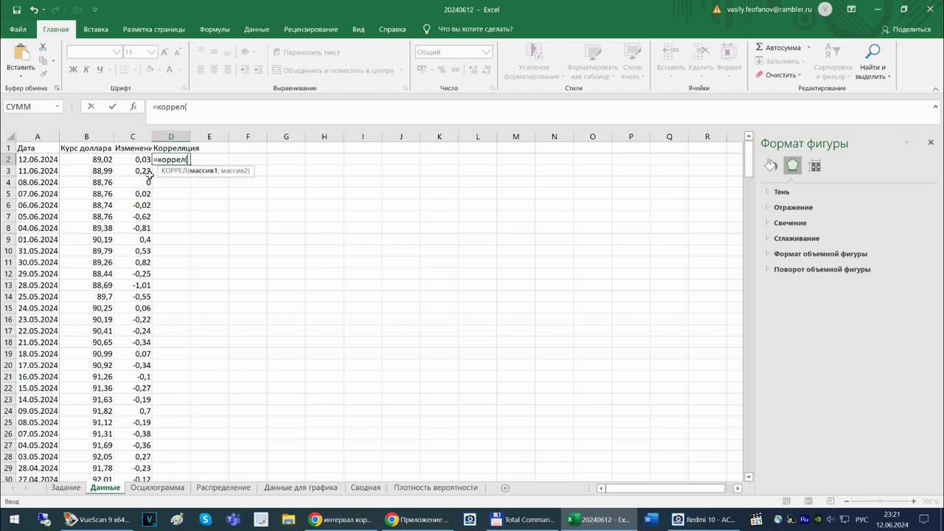
pyautogui.moveTo(141, 161); pyautogui.dragTo(140, 435)
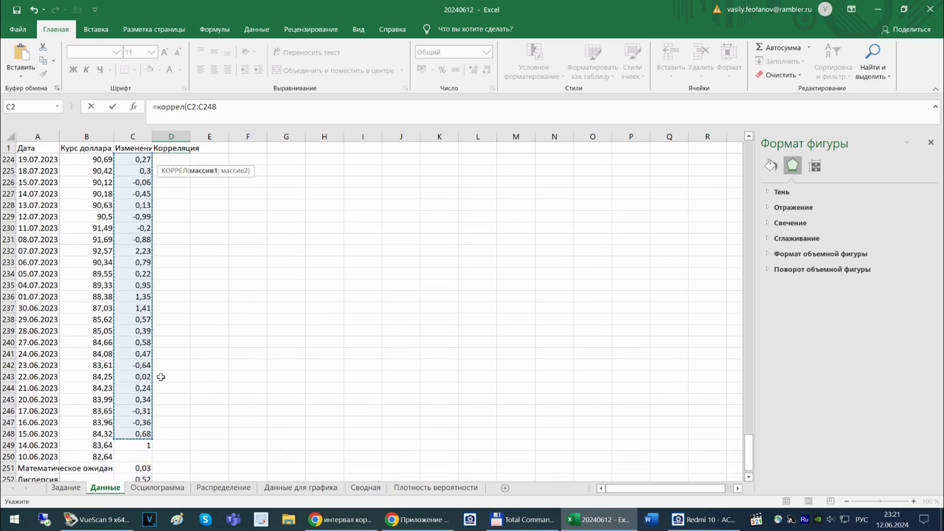
pyautogui.click(189, 107)
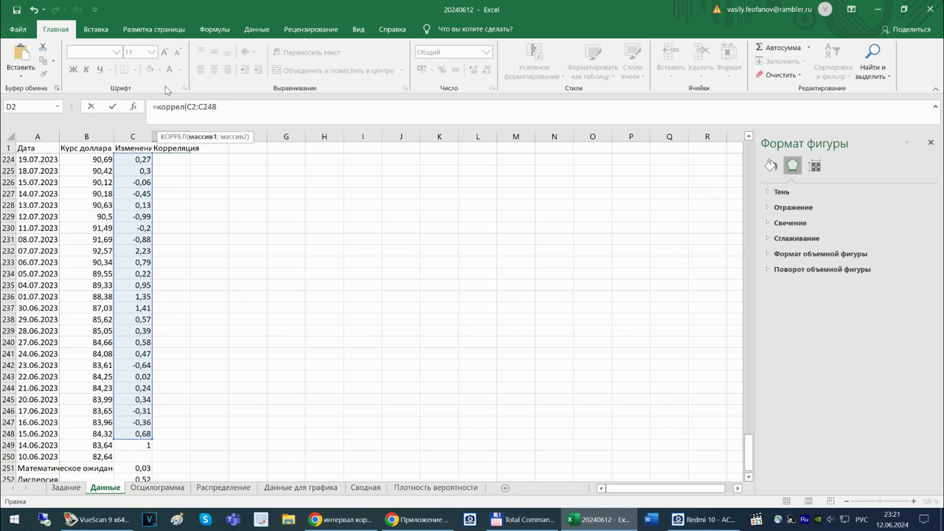
pyautogui.hotkey('alt', 'shift')
pyautogui.write(';')
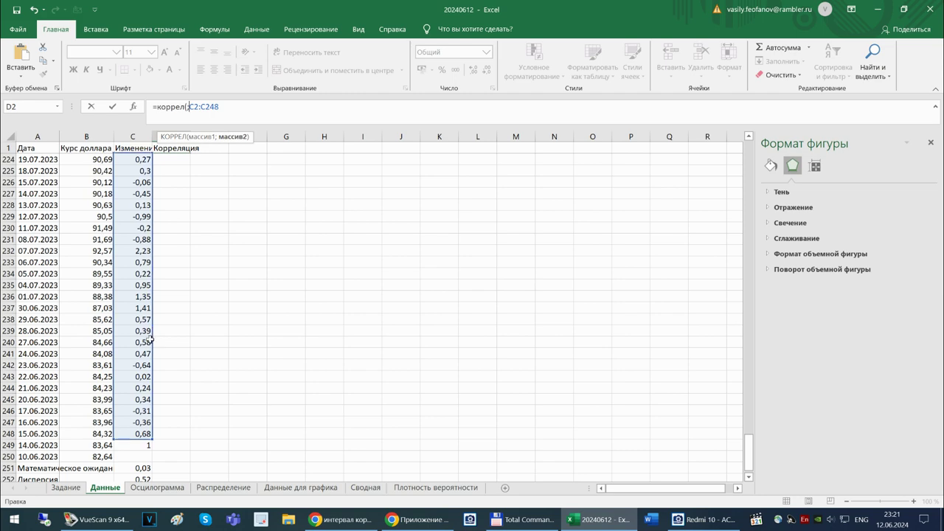
pyautogui.moveTo(134, 444); pyautogui.dragTo(132, 170)
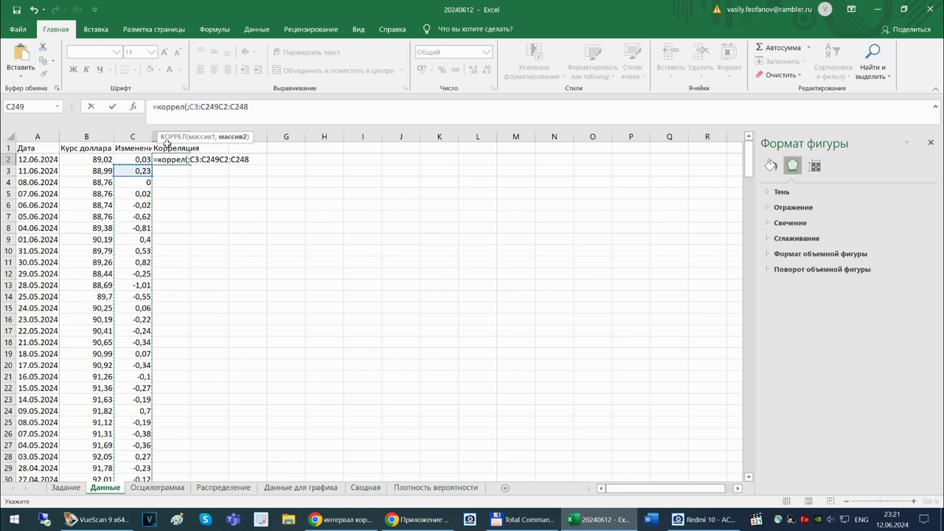
pyautogui.write(';')
pyautogui.click(190, 108)
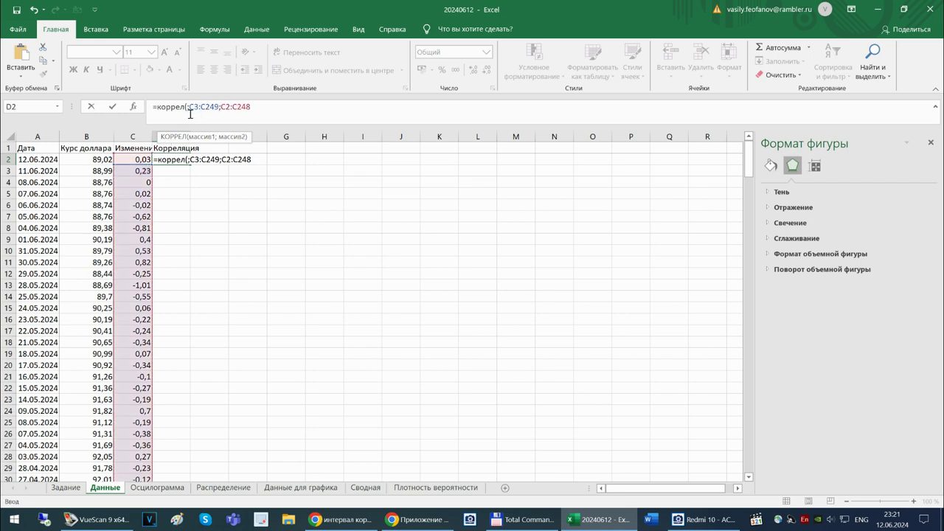
pyautogui.press('BackSpace')
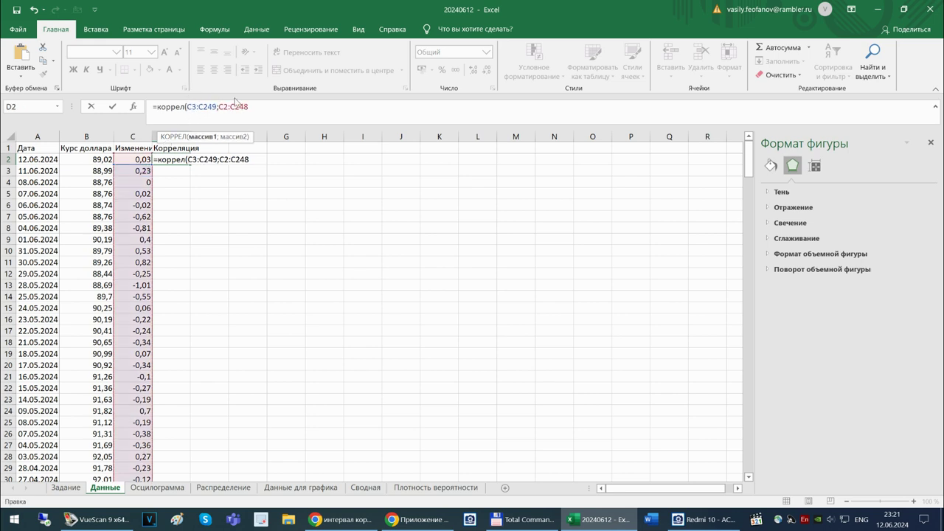
pyautogui.click(254, 103)
pyautogui.press('Return')
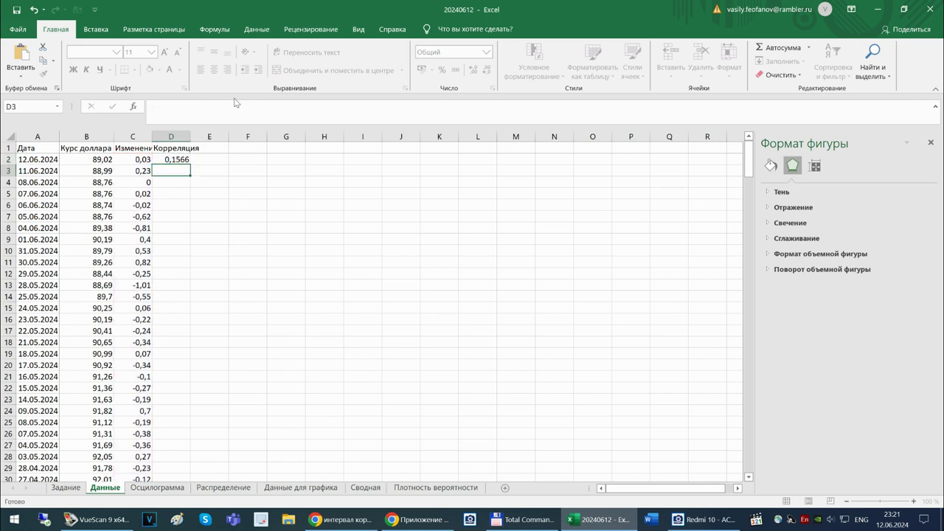
pyautogui.click(182, 160)
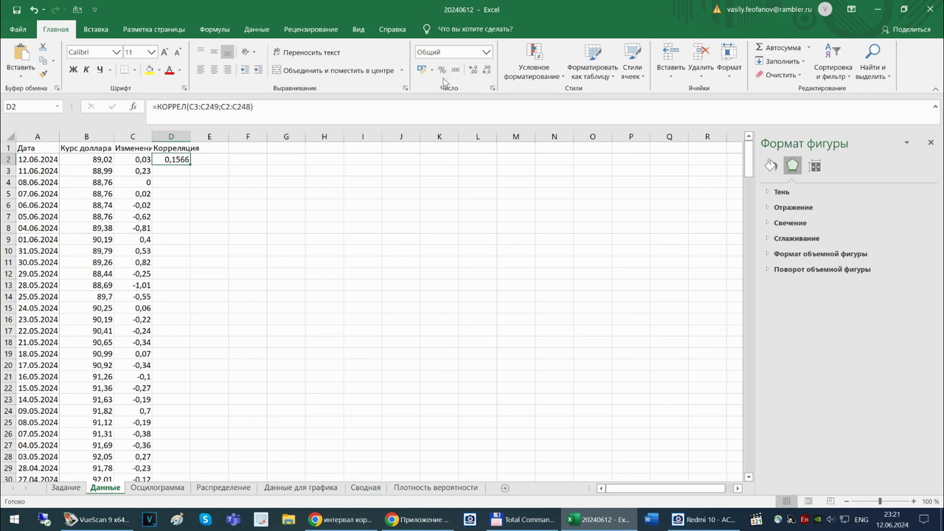
# Reread the third task on the Задание sheet, and switch to Chrome to examine the example image of the КОРРЕЛ function arguments.
pyautogui.click(77, 491)
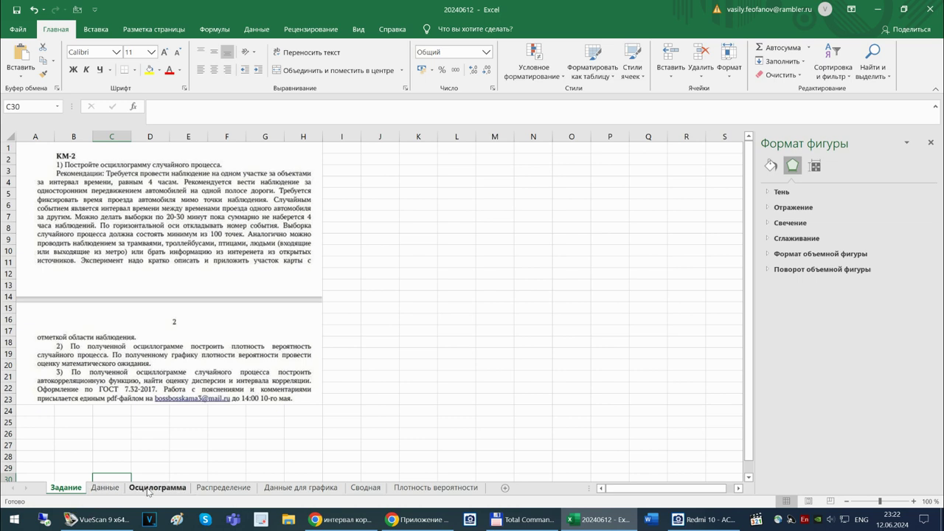
pyautogui.click(107, 491)
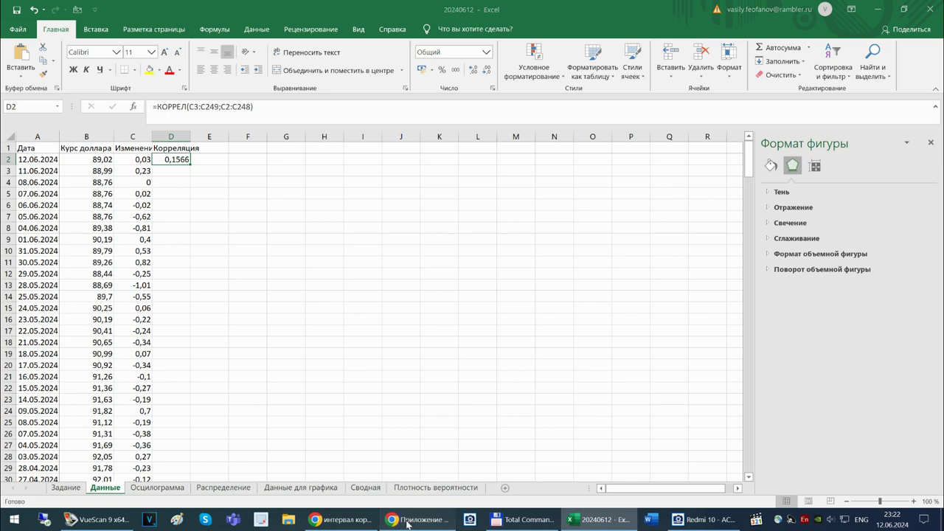
pyautogui.click(327, 519)
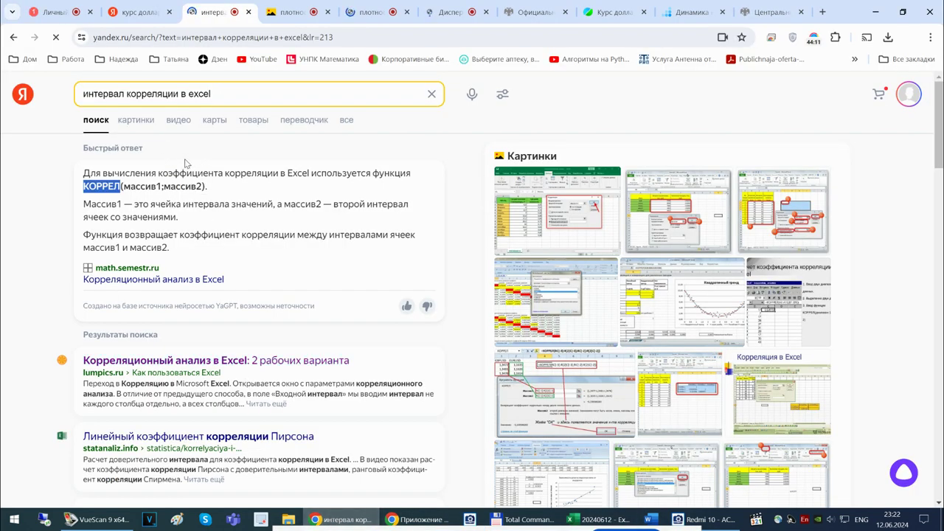
pyautogui.moveTo(502, 242)
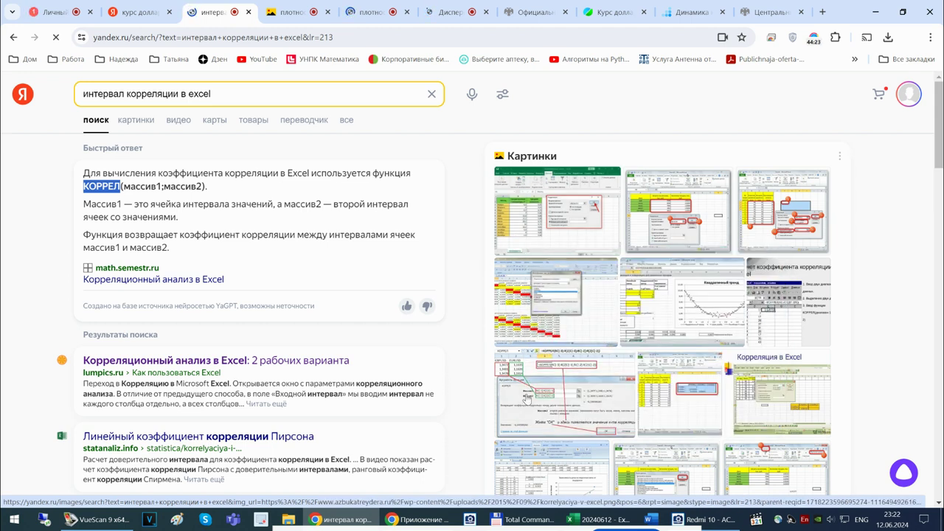
pyautogui.moveTo(534, 414)
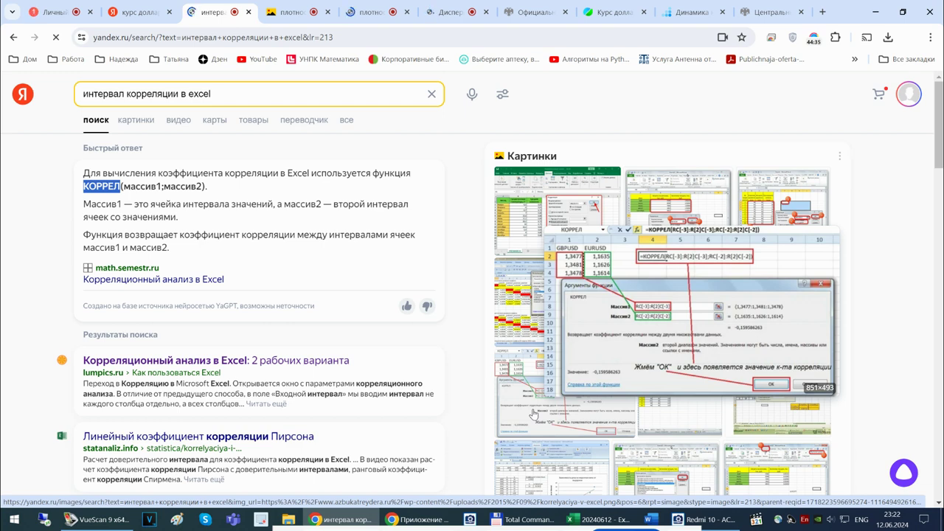
pyautogui.moveTo(663, 299)
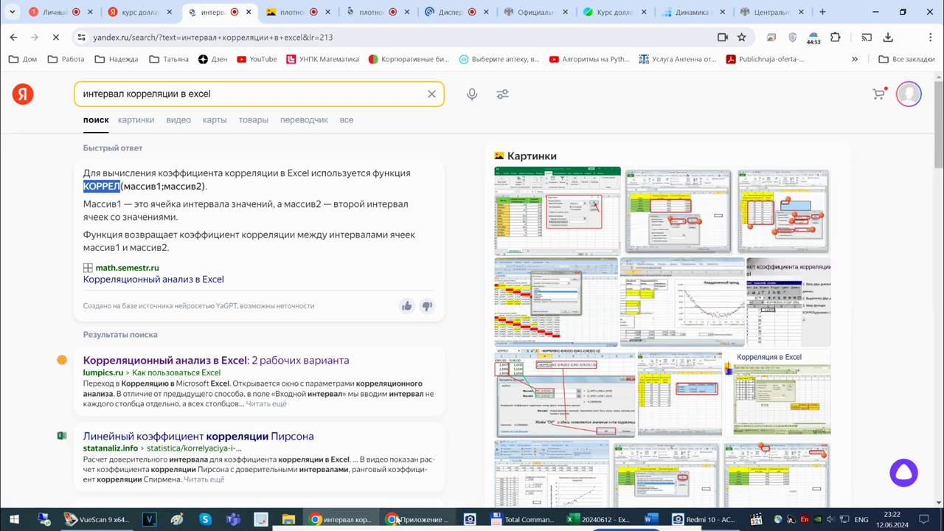
# Switch to Excel and add a linear trendline to the rate-change series on the Осцилограмма chart.
pyautogui.click(612, 523)
pyautogui.click(66, 488)
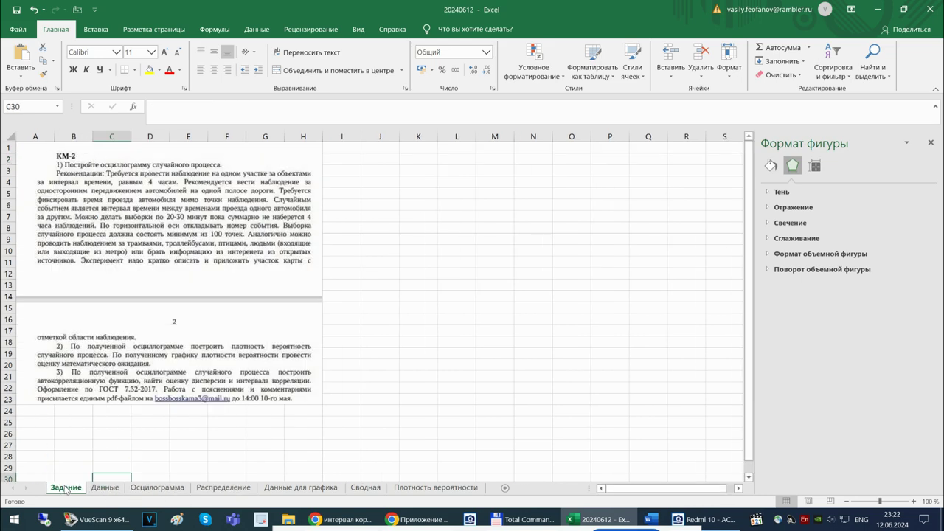
pyautogui.click(104, 487)
pyautogui.click(155, 487)
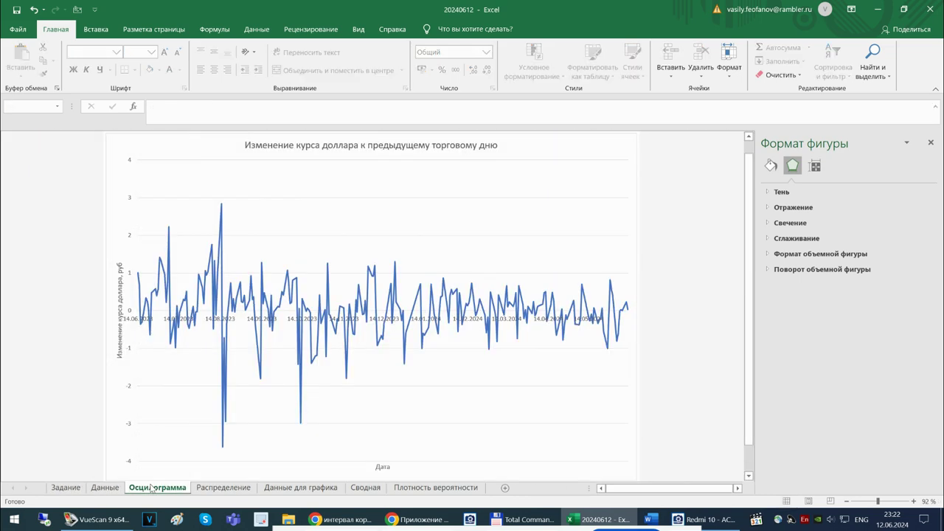
pyautogui.click(327, 324)
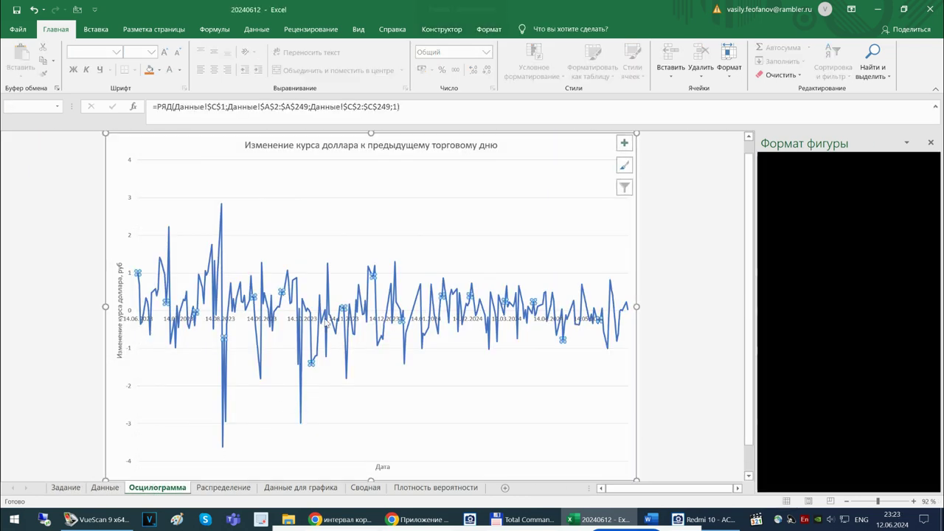
pyautogui.rightClick(326, 321)
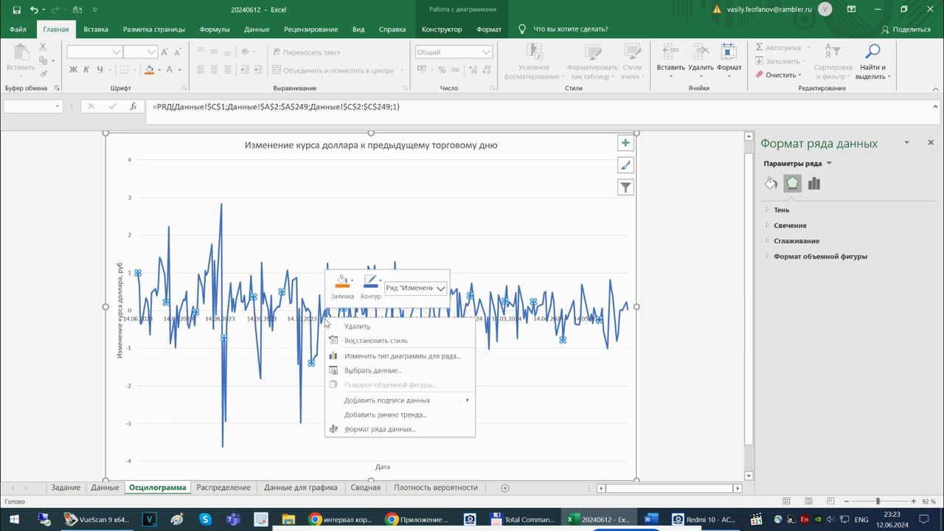
pyautogui.click(376, 414)
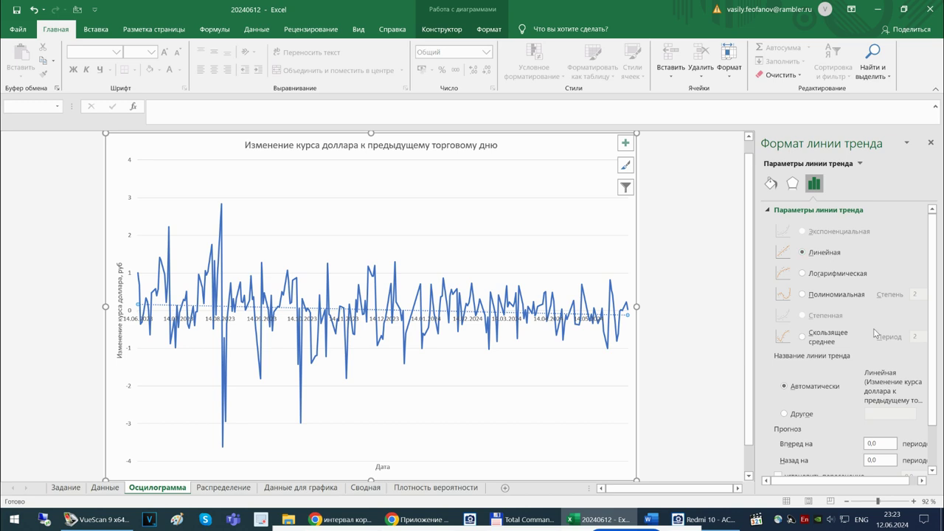
# Show the trendline's equation and R² value on the chart and move their label above the curve near its end.
pyautogui.click(929, 470)
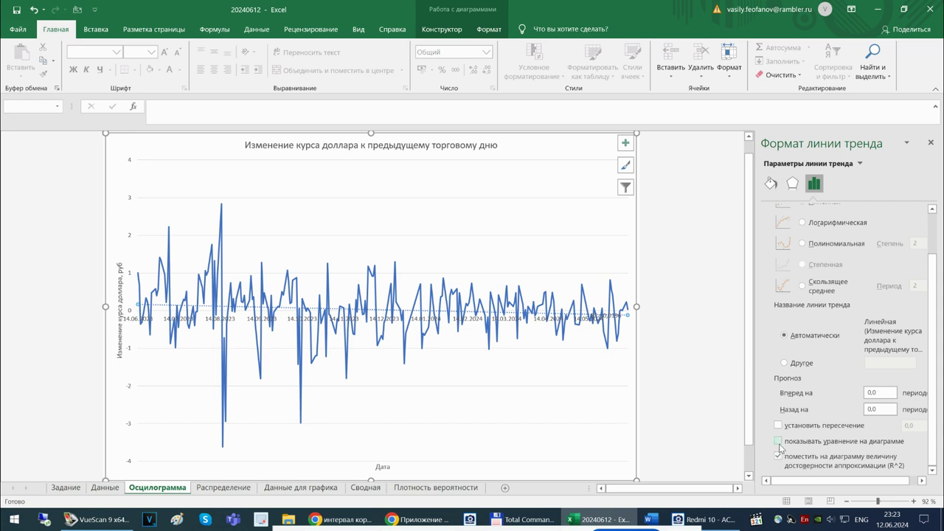
pyautogui.click(778, 442)
pyautogui.click(581, 312)
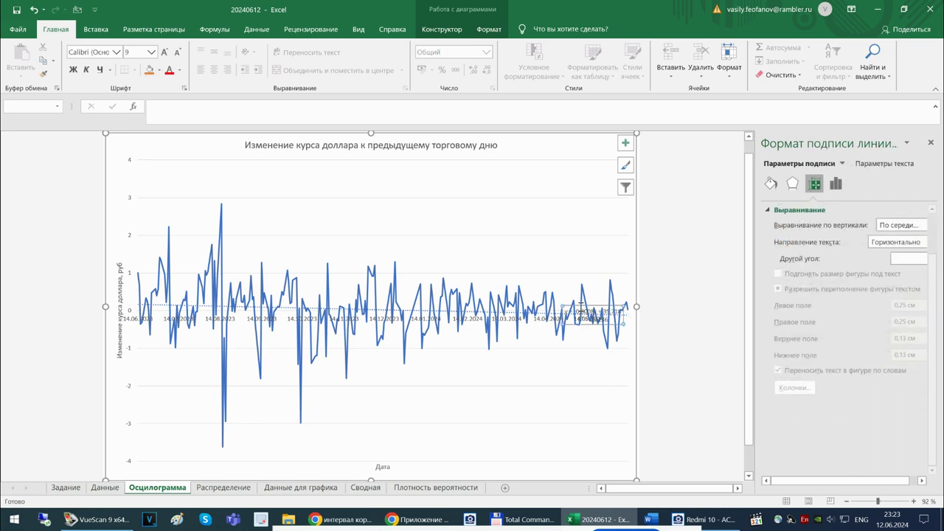
pyautogui.moveTo(581, 312); pyautogui.dragTo(582, 257)
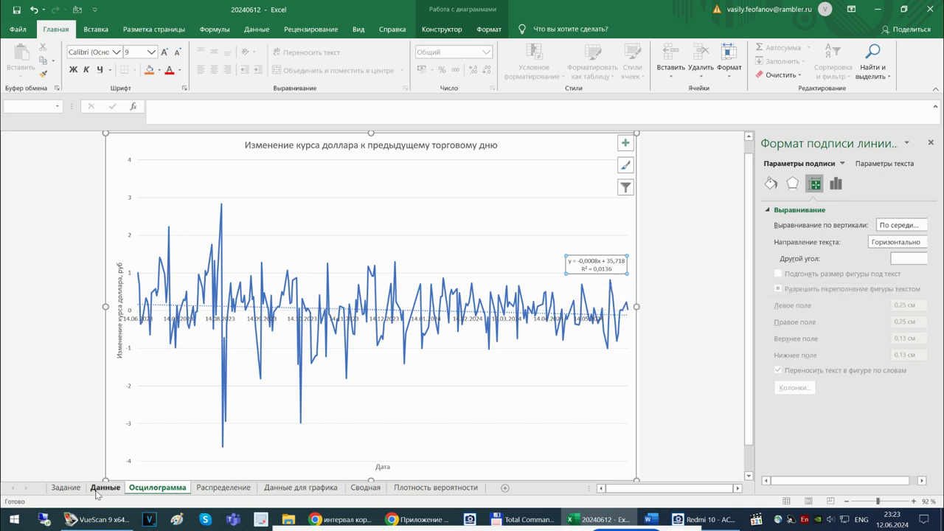
# Reread the task on the Задание sheet and remove the initial letter "К" from the heading in D1 of the Данные sheet.
pyautogui.click(66, 487)
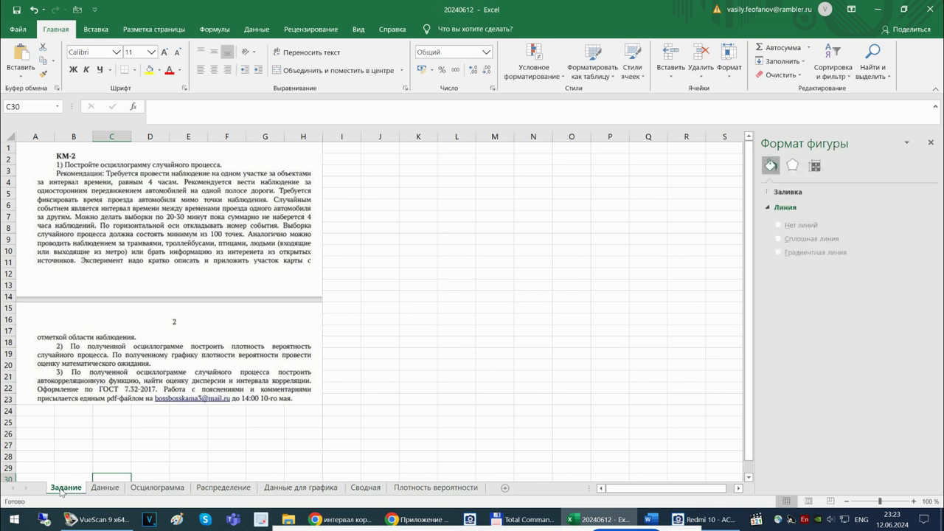
pyautogui.click(105, 488)
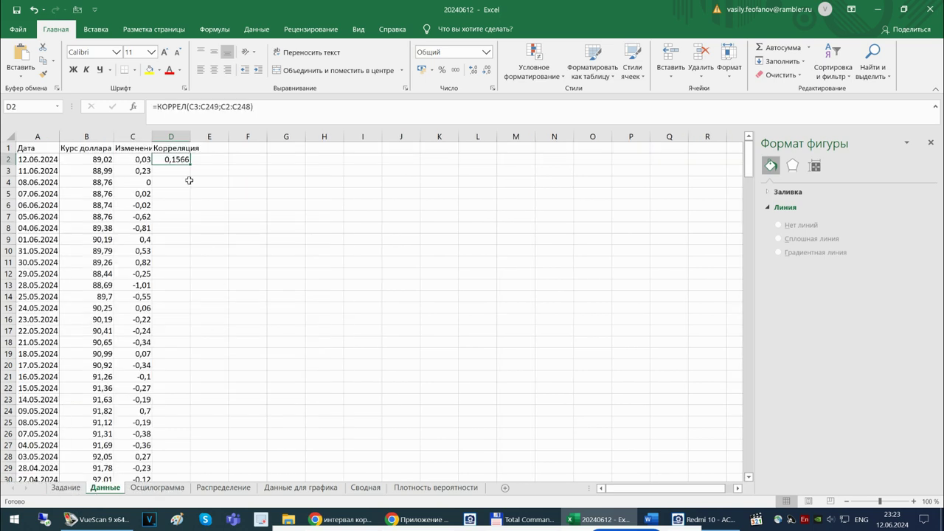
pyautogui.click(177, 149)
pyautogui.click(154, 105)
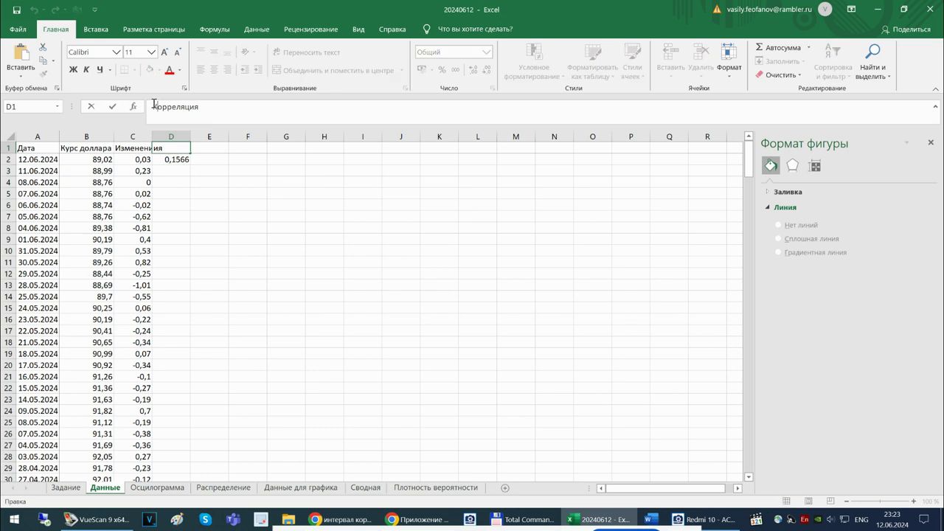
pyautogui.press('Delete')
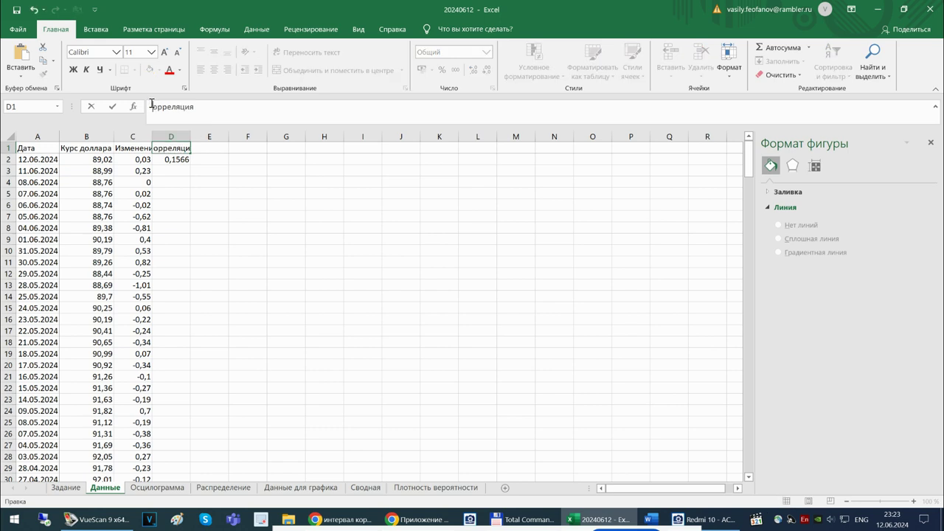
pyautogui.write('Fdnnjr')
pyautogui.write('h')
pyautogui.press('BackSpace')
pyautogui.press('BackSpace')
pyautogui.press('BackSpace')
pyautogui.press('BackSpace')
pyautogui.press('BackSpace')
pyautogui.press('BackSpace')
pyautogui.press('BackSpace')
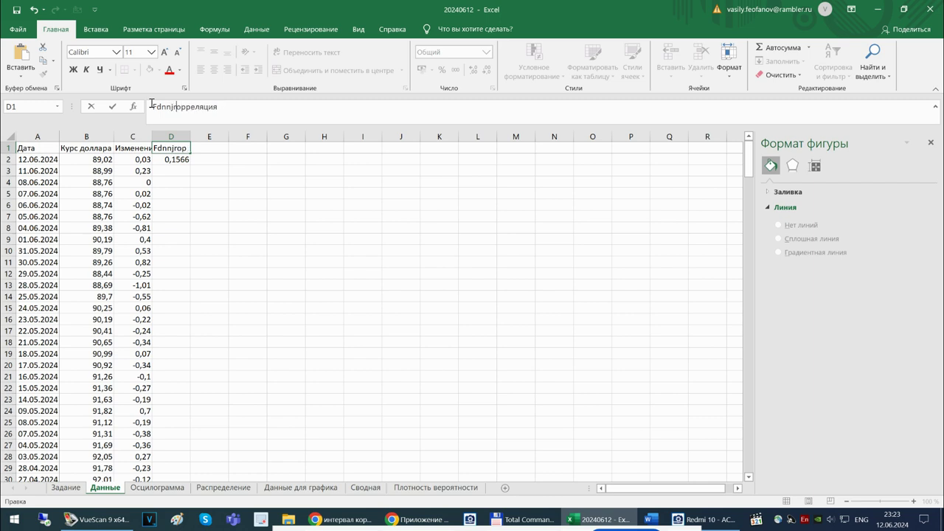
# Complete the heading in D1 so it reads "автокорреляция".
pyautogui.hotkey('alt', 'shift')
pyautogui.write('автокор')
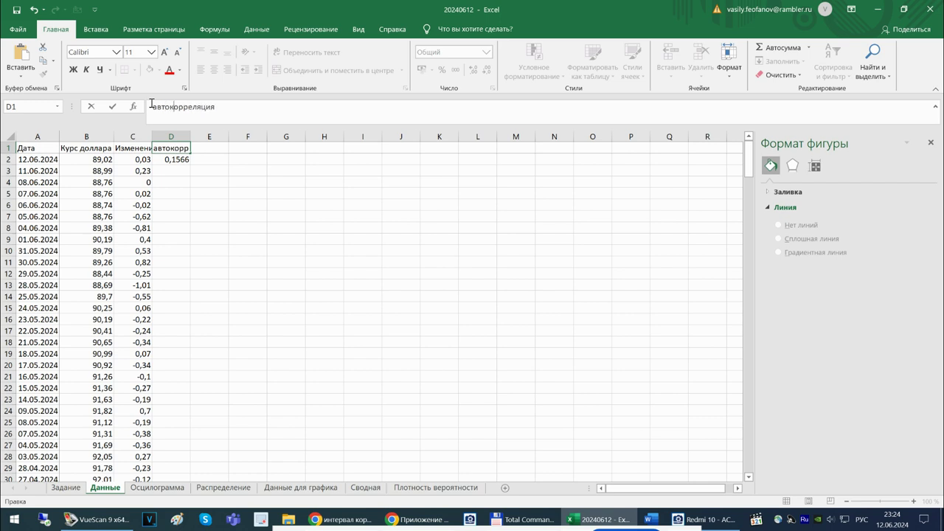
pyautogui.press('Return')
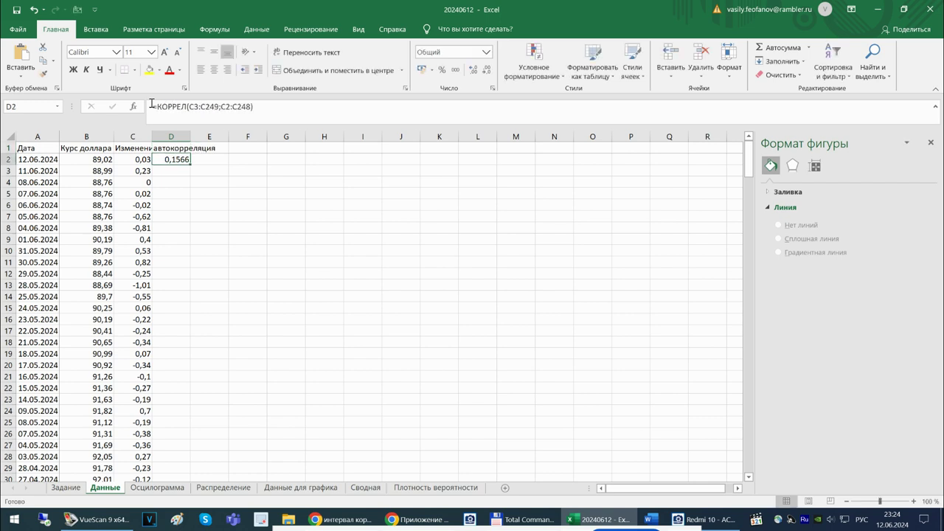
# Append "шаг 1" to the heading in D1 so it reads "автокорреляция шаг 1".
pyautogui.click(191, 150)
pyautogui.click(185, 159)
pyautogui.click(185, 150)
pyautogui.click(233, 104)
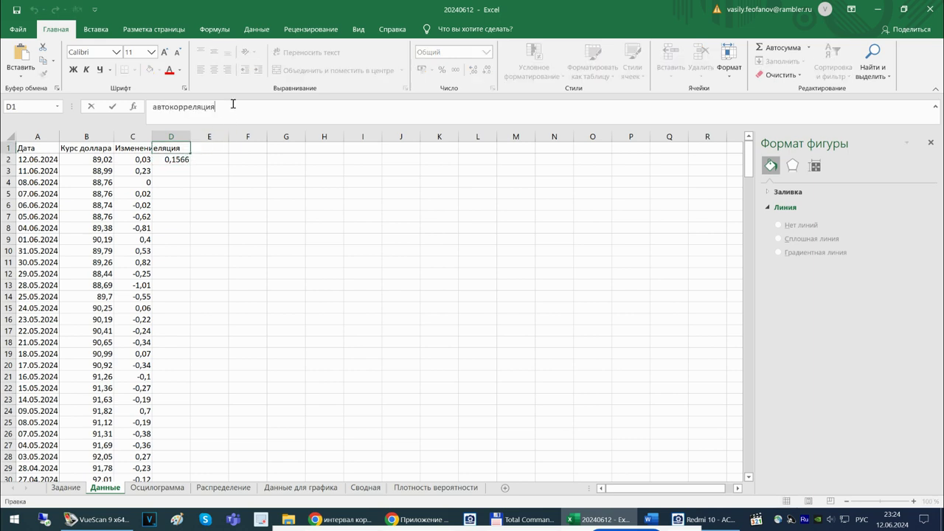
pyautogui.write('шаг 1')
pyautogui.press('Return')
# Fill the heading into E1 as "автокорреляция шаг 2" and paste D2's formula =КОРРЕЛ(C3:C249;C2:C248) into E2 with its references unchanged.
pyautogui.click(189, 149)
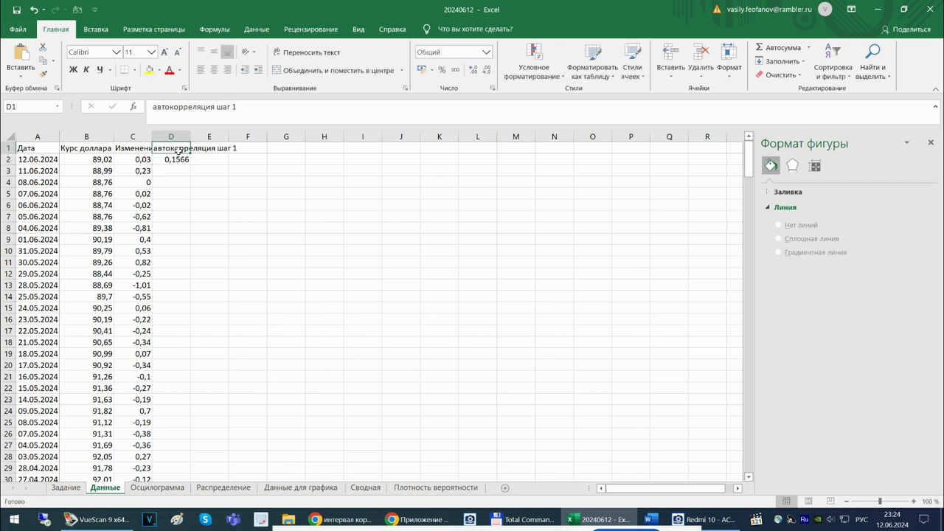
pyautogui.moveTo(192, 154); pyautogui.dragTo(214, 156)
pyautogui.click(185, 159)
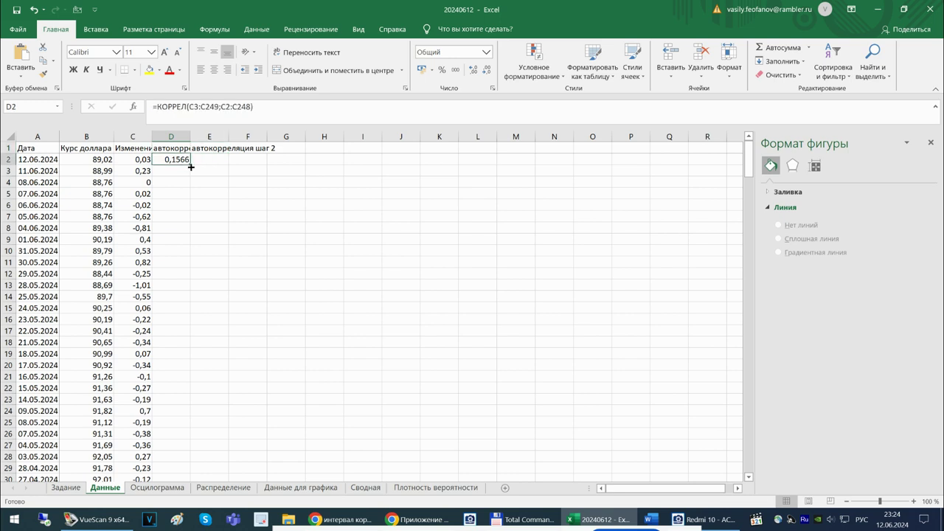
pyautogui.moveTo(253, 108); pyautogui.dragTo(147, 114)
pyautogui.hotkey('ctrl', 'c')
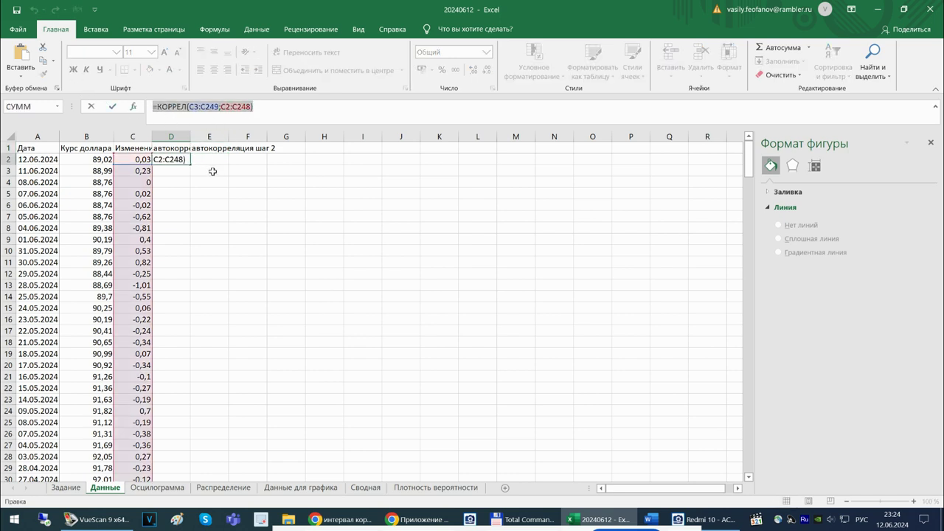
pyautogui.click(210, 160)
pyautogui.hotkey('ctrl', 'v')
pyautogui.press('Return')
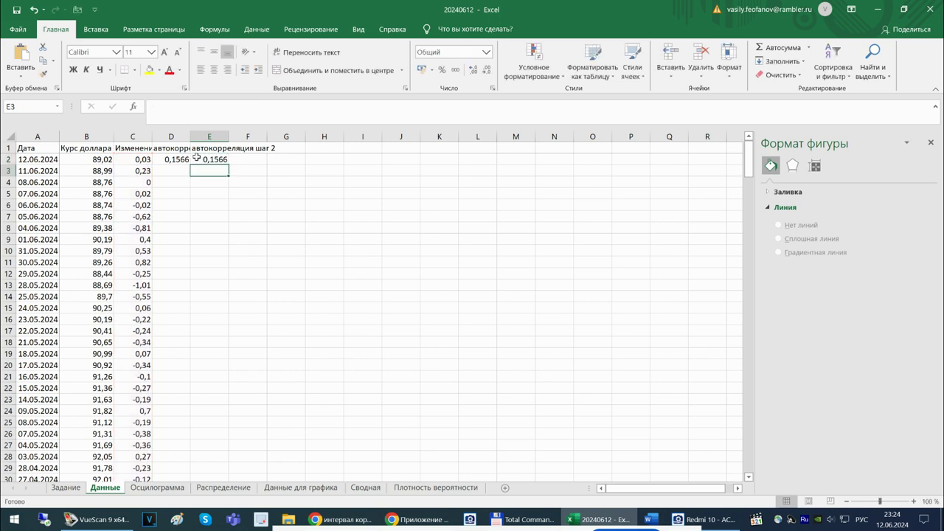
# Change the formula in E2 to a two-row shift, =КОРРЕЛ(C4:C249;C2:C247).
pyautogui.click(197, 157)
pyautogui.click(178, 107)
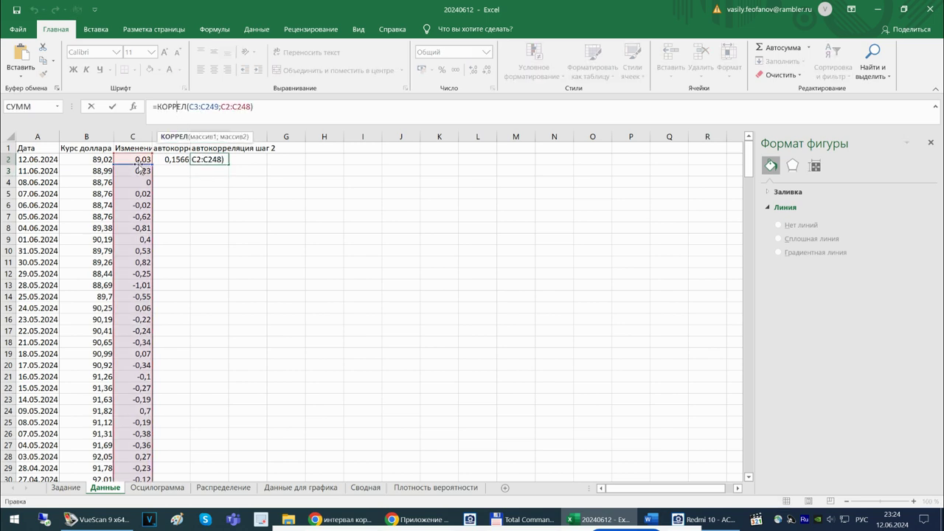
pyautogui.moveTo(153, 169); pyautogui.dragTo(153, 181)
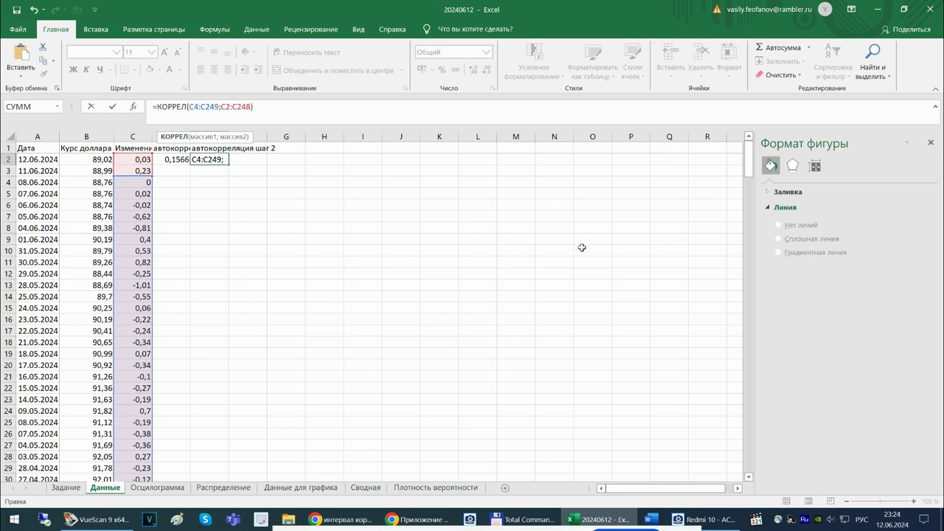
pyautogui.moveTo(749, 166); pyautogui.dragTo(701, 461)
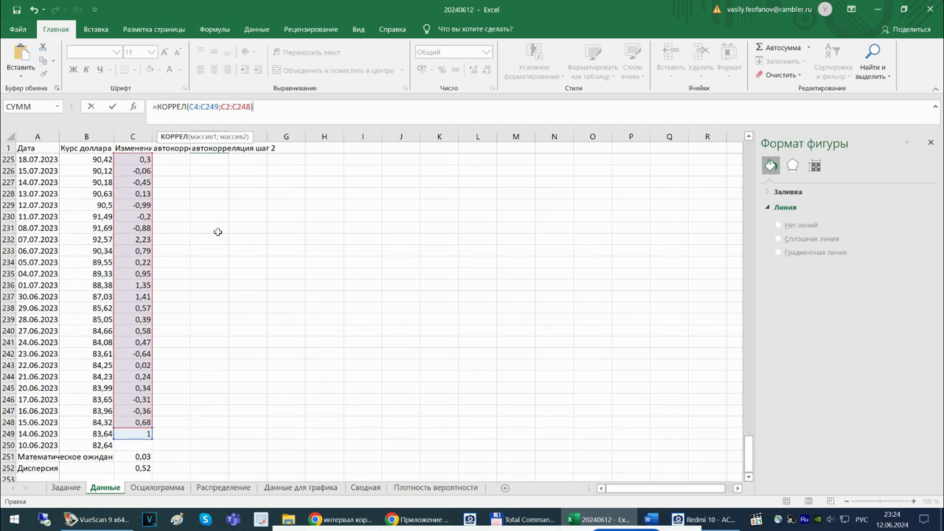
pyautogui.click(251, 107)
pyautogui.press('BackSpace')
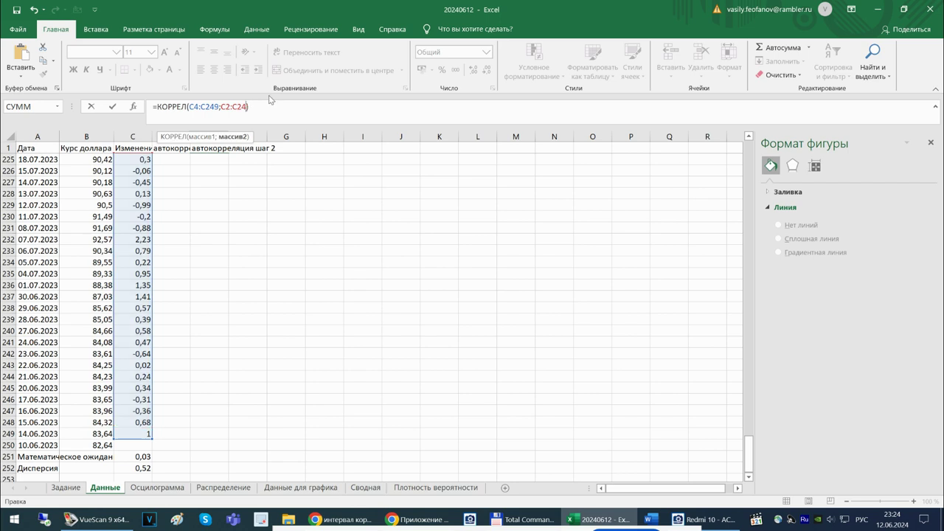
pyautogui.write('7')
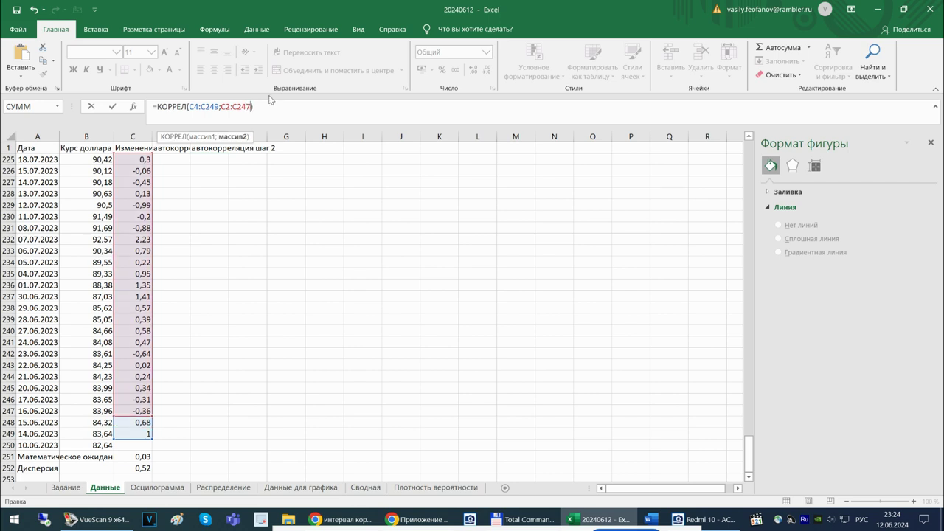
pyautogui.press('Return')
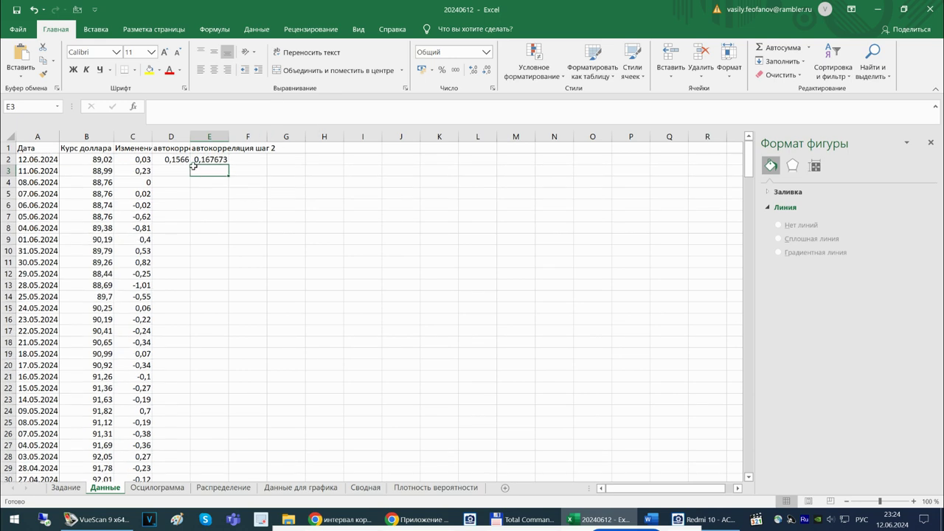
# Fill the heading from E1 into F1 as "автокорреляция шаг 3".
pyautogui.click(184, 159)
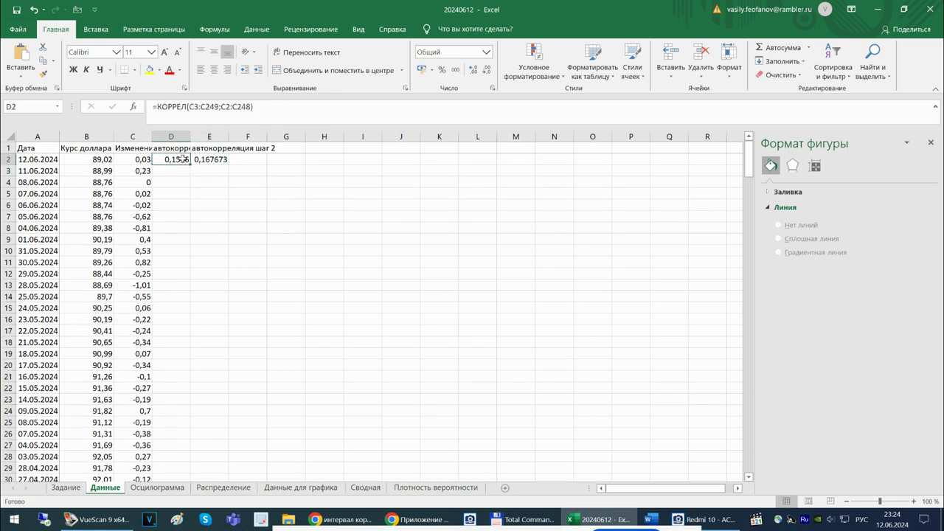
pyautogui.click(217, 149)
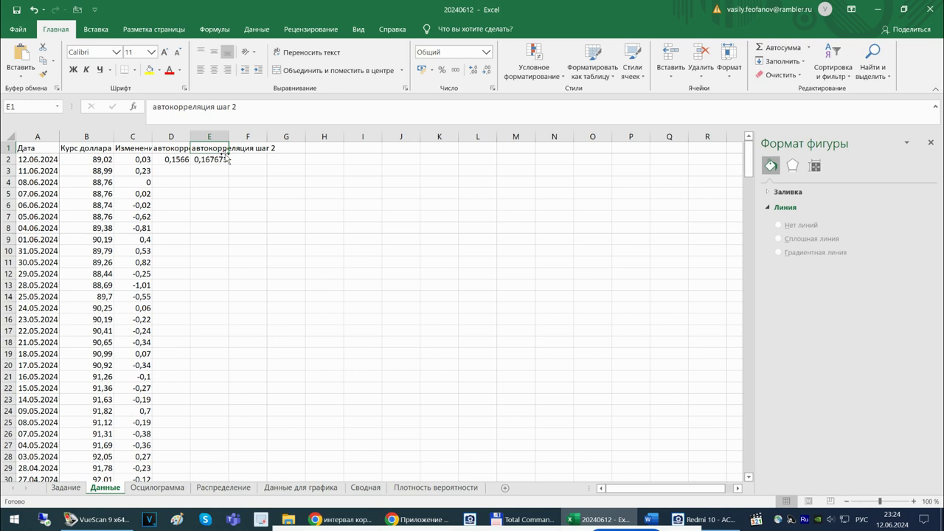
pyautogui.moveTo(228, 155); pyautogui.dragTo(247, 157)
pyautogui.click(251, 149)
pyautogui.click(220, 160)
pyautogui.click(247, 158)
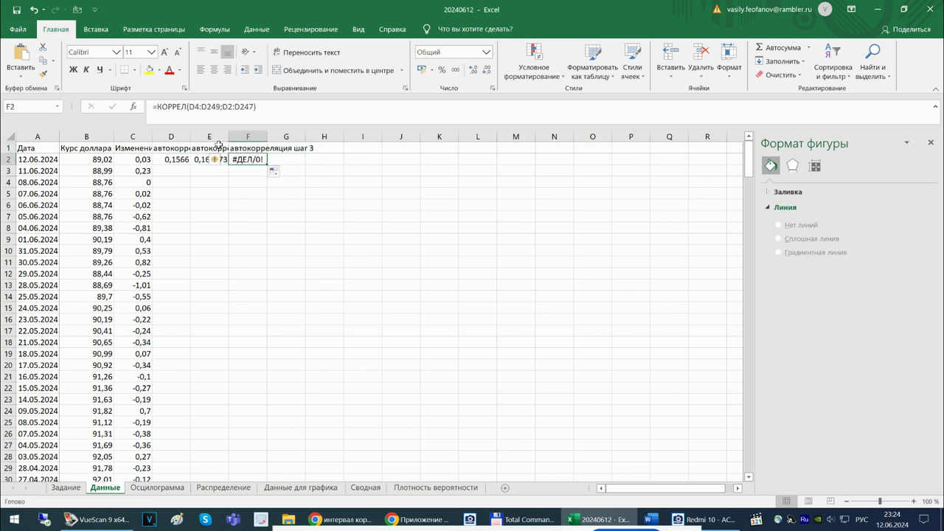
pyautogui.click(34, 10)
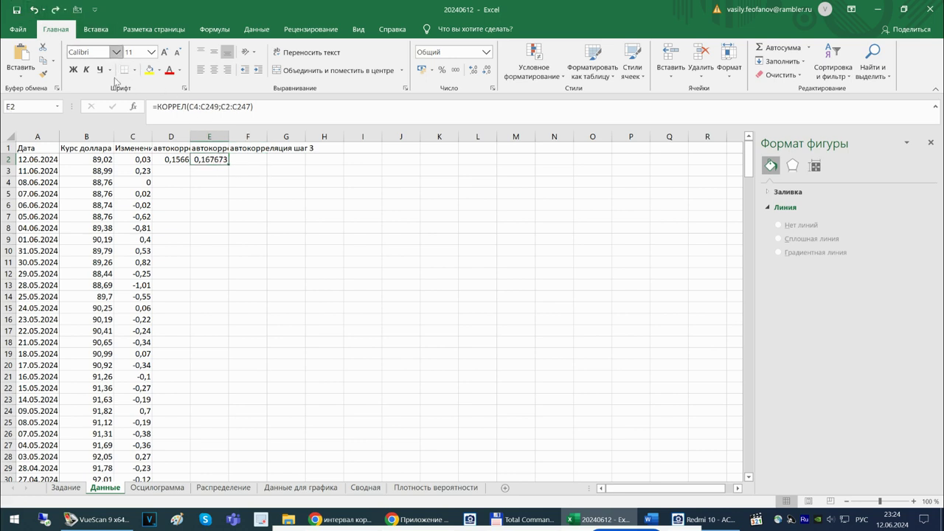
# Format the autocorrelation values in D2:E2 with two decimal places.
pyautogui.moveTo(186, 154); pyautogui.dragTo(214, 160)
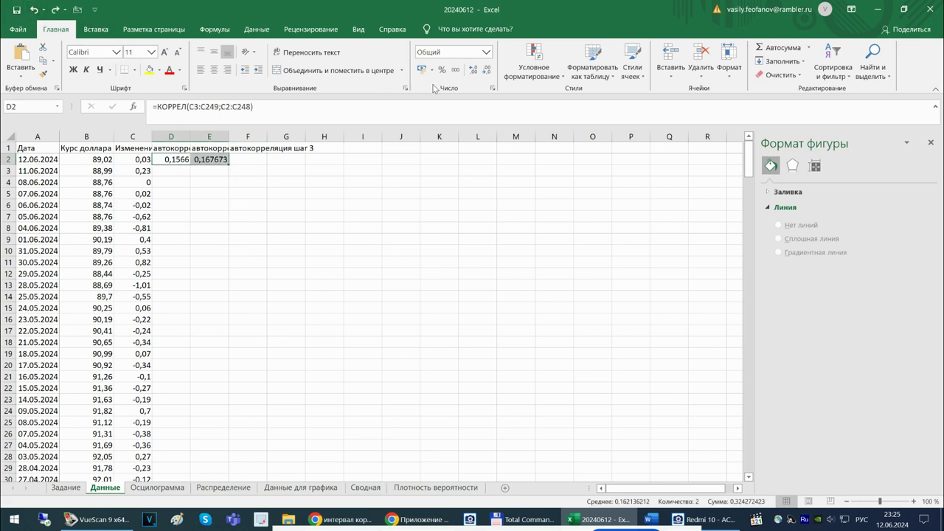
pyautogui.click(485, 70)
pyautogui.click(485, 70)
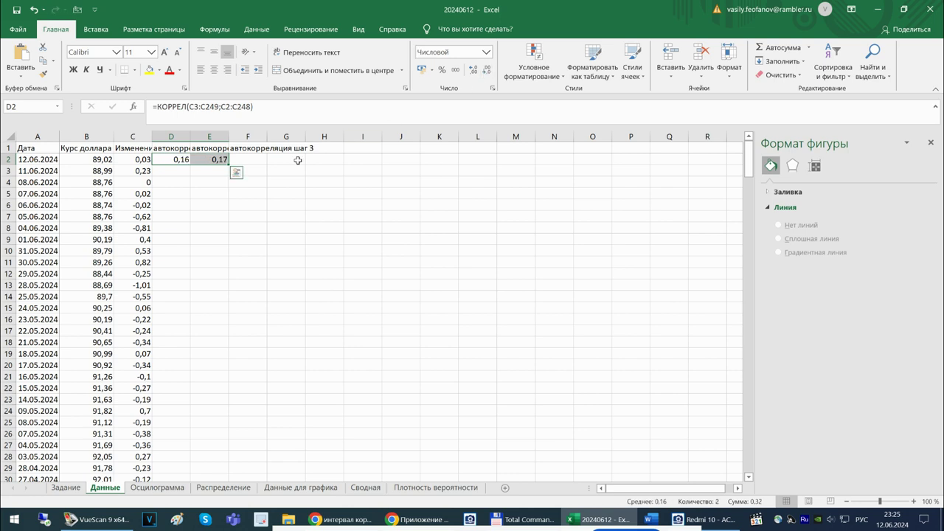
# Paste E2's formula =КОРРЕЛ(C4:C249;C2:C247) into F2 with its references unchanged.
pyautogui.click(218, 157)
pyautogui.moveTo(267, 107); pyautogui.dragTo(153, 107)
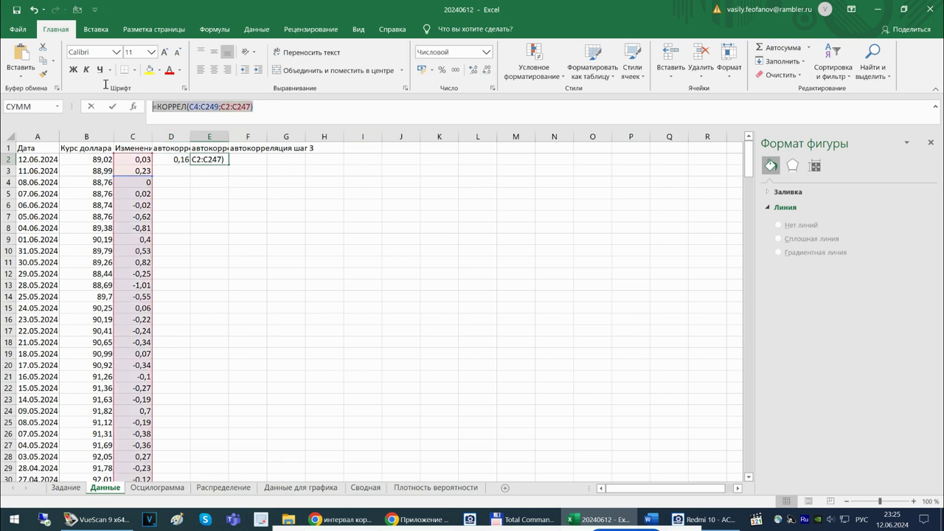
pyautogui.hotkey('ctrl', 'c')
pyautogui.press('Tab')
pyautogui.click(173, 108)
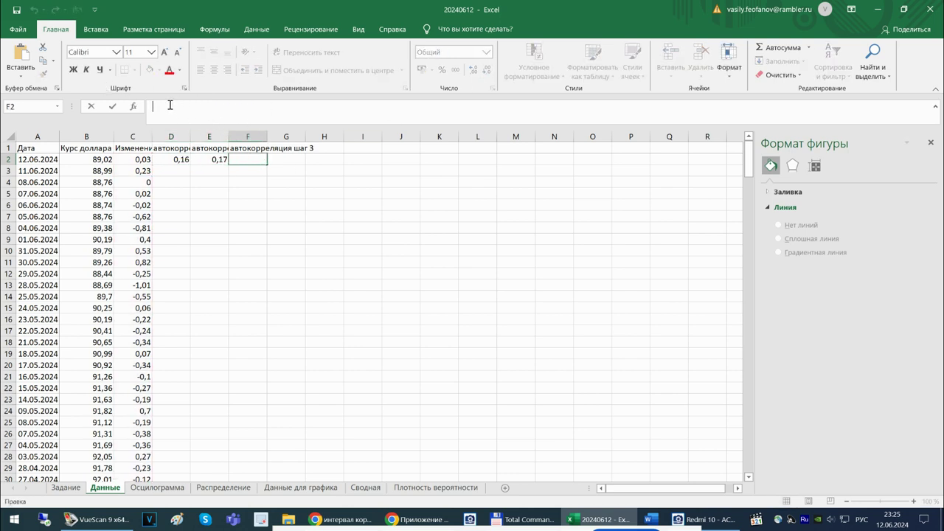
pyautogui.hotkey('ctrl', 'v')
# Change the formula in F2 to a three-row shift, =КОРРЕЛ(C5:C249;C2:C246).
pyautogui.moveTo(154, 174); pyautogui.dragTo(154, 187)
pyautogui.moveTo(749, 158); pyautogui.dragTo(724, 411)
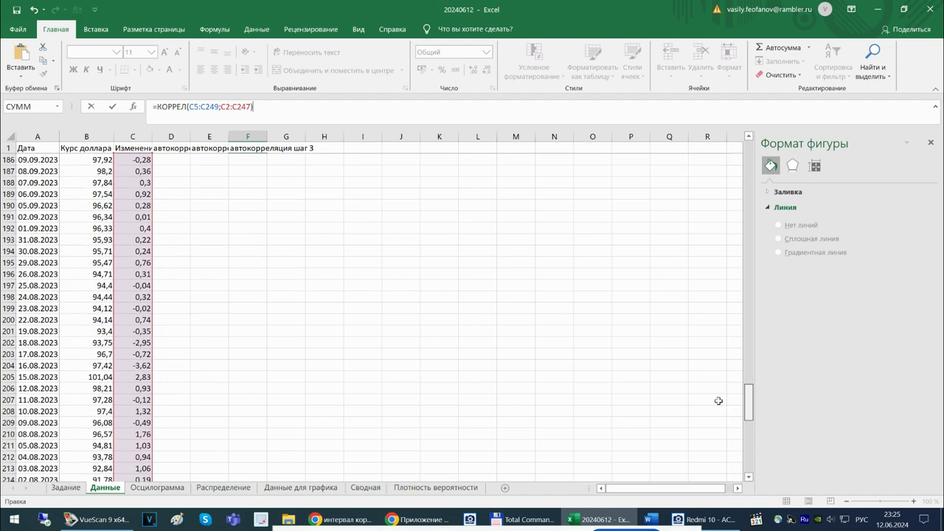
pyautogui.click(249, 106)
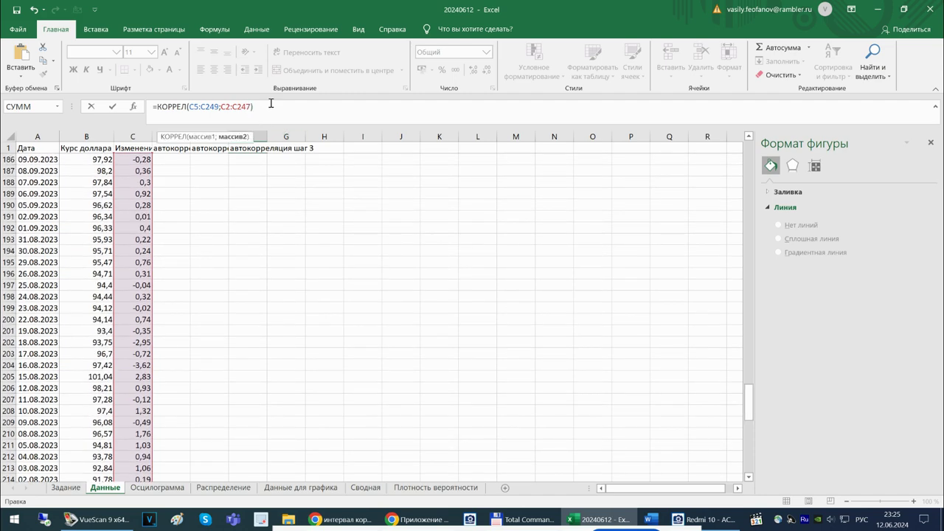
pyautogui.press('BackSpace')
pyautogui.write('6')
pyautogui.press('Return')
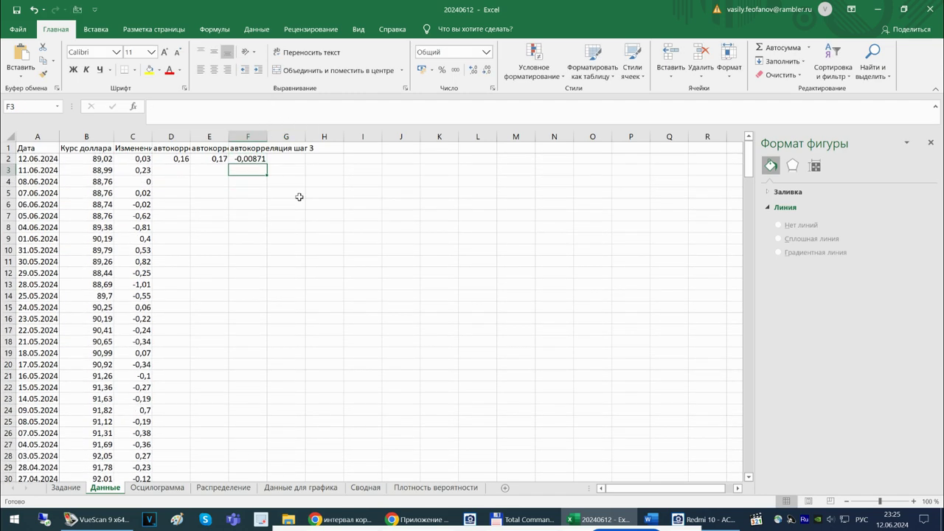
# Compare the КОРРЕЛ ranges used by the autocorrelation formulas in F2, D2 and E2.
pyautogui.click(242, 159)
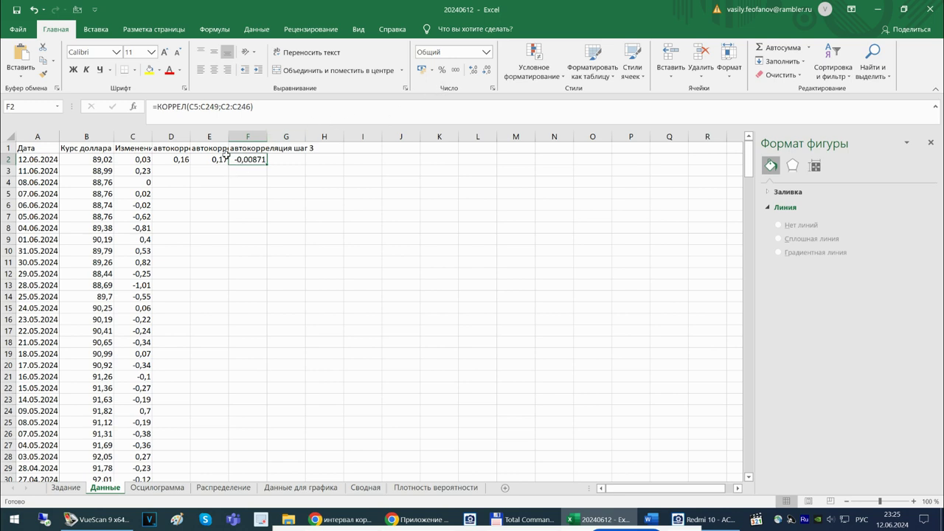
pyautogui.click(181, 159)
pyautogui.click(201, 109)
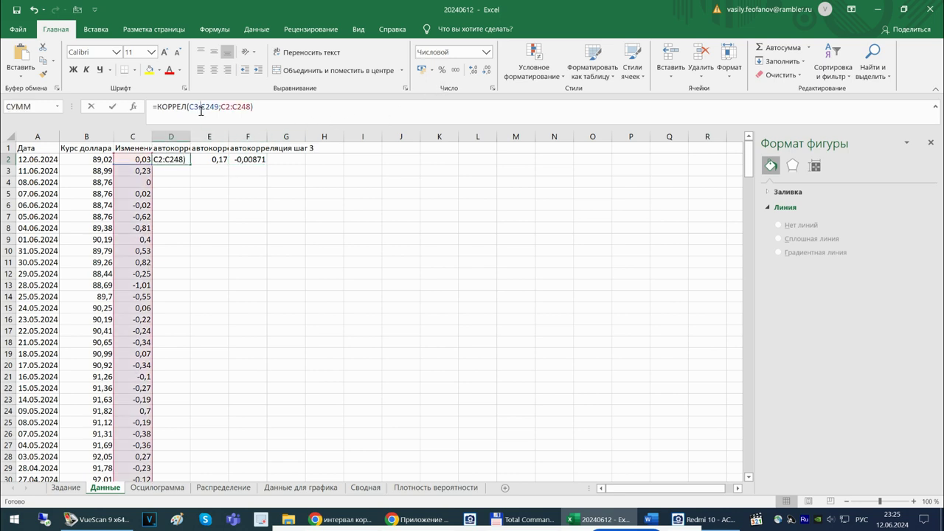
pyautogui.click(214, 165)
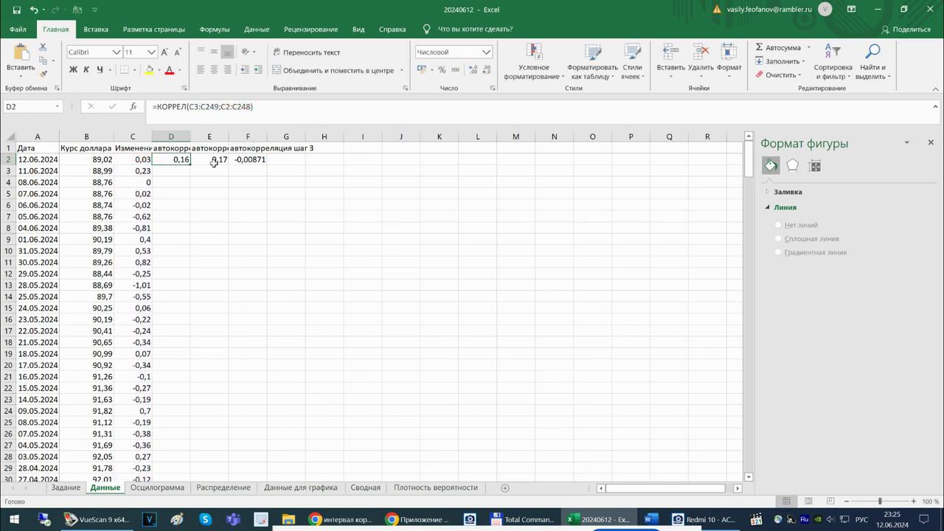
pyautogui.click(202, 110)
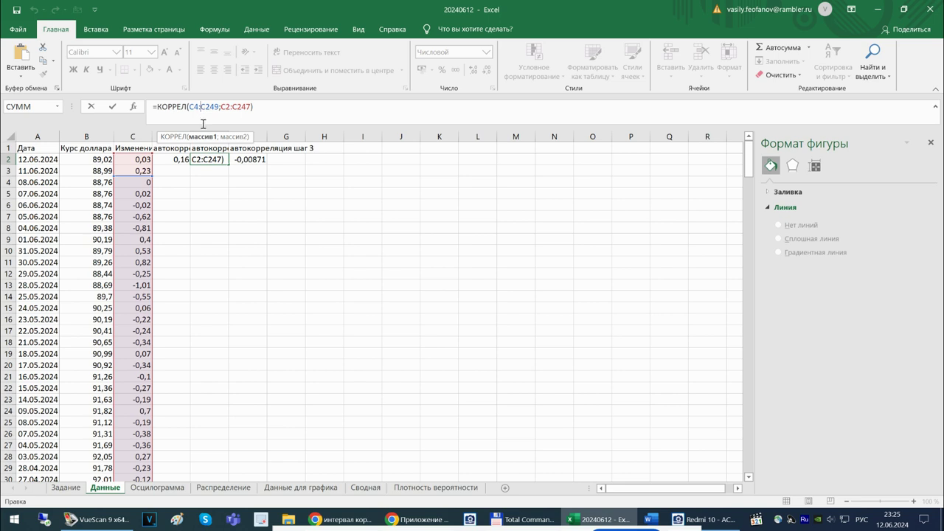
pyautogui.press('Tab')
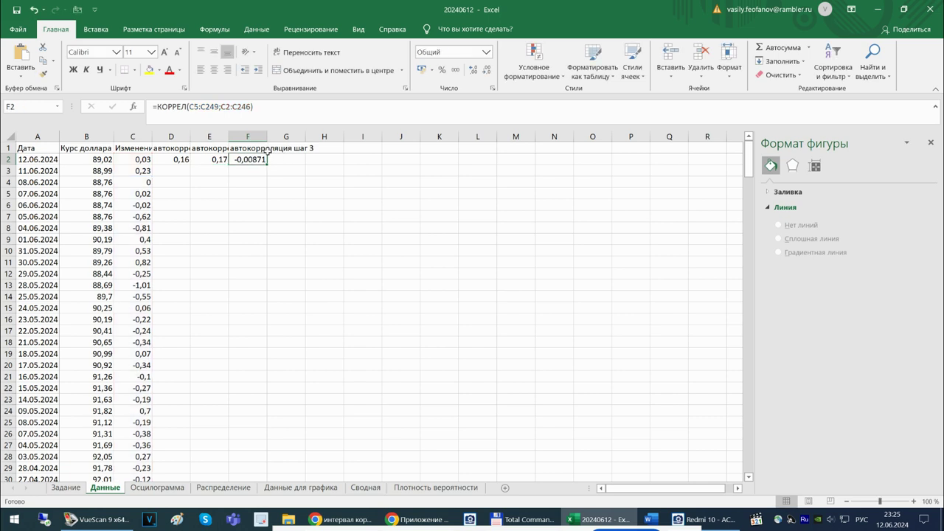
# Fill the heading from F1 into G1 as "автокорреляция шаг 4".
pyautogui.click(265, 150)
pyautogui.moveTo(267, 153); pyautogui.dragTo(302, 154)
pyautogui.click(286, 148)
# Turn on text wrapping for the headings in row 1 and size column D about as narrow as the neighbouring autocorrelation columns.
pyautogui.moveTo(190, 137); pyautogui.dragTo(284, 137)
pyautogui.click(199, 135)
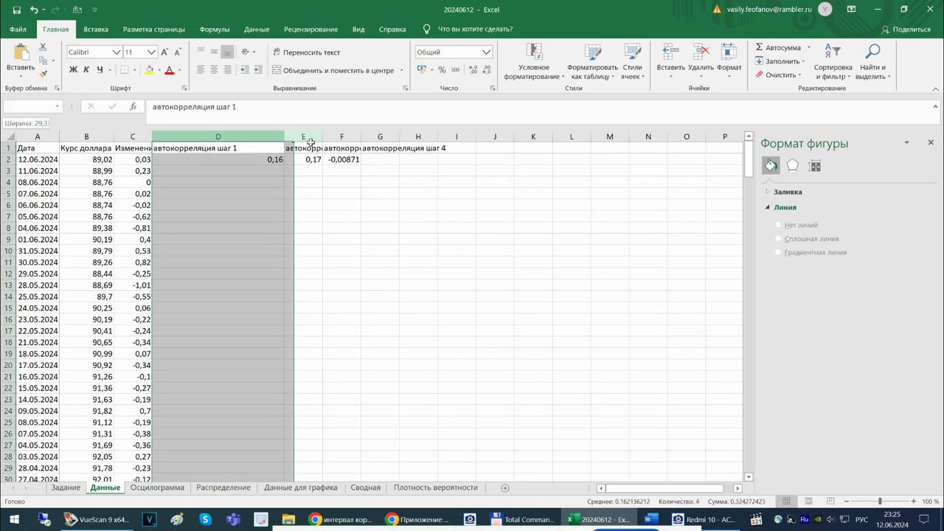
pyautogui.rightClick(10, 150)
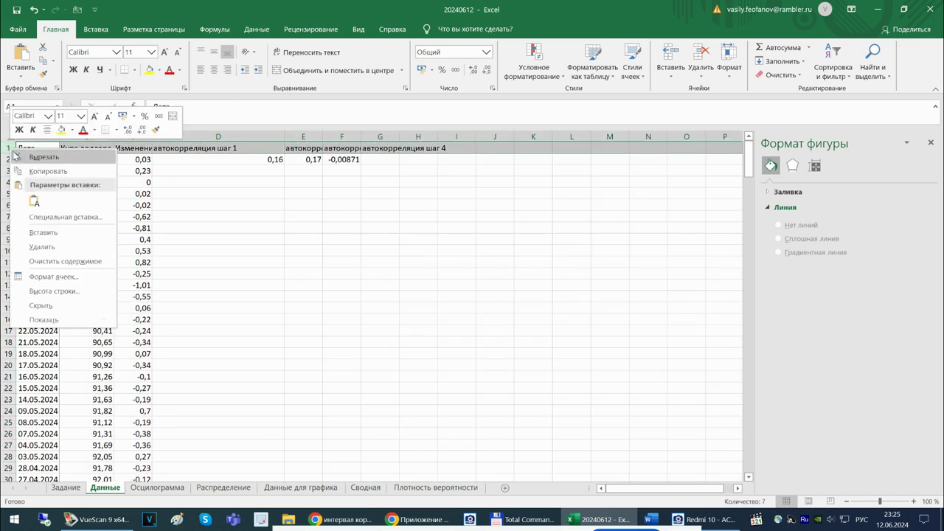
pyautogui.click(52, 277)
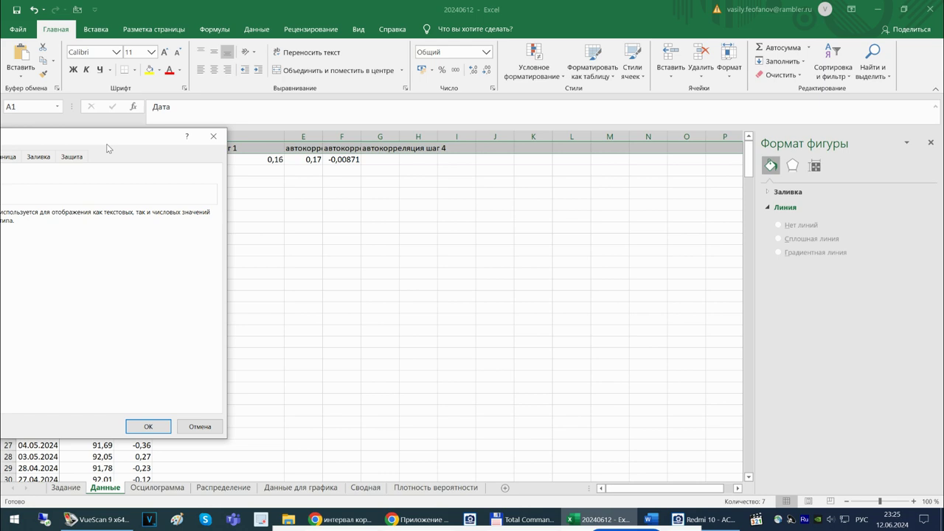
pyautogui.click(110, 176)
pyautogui.click(67, 290)
pyautogui.click(333, 446)
pyautogui.click(291, 317)
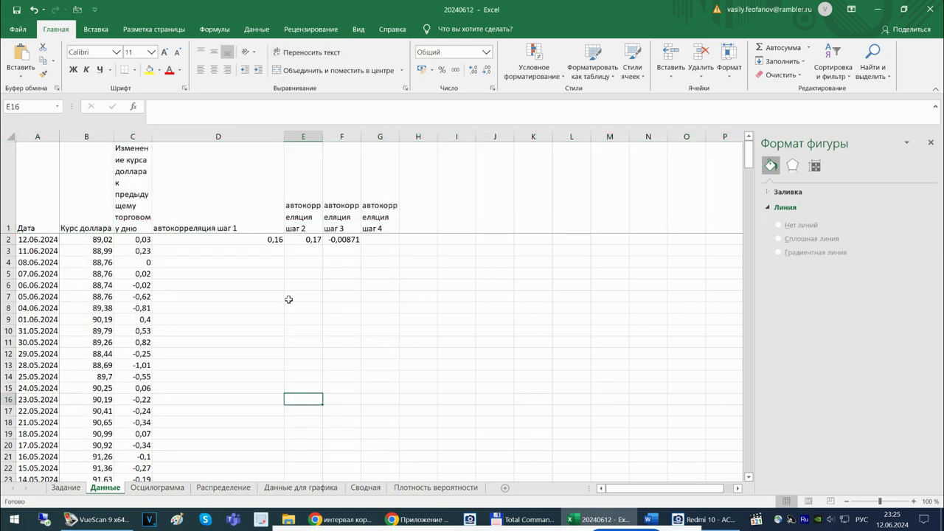
pyautogui.moveTo(284, 138); pyautogui.dragTo(188, 138)
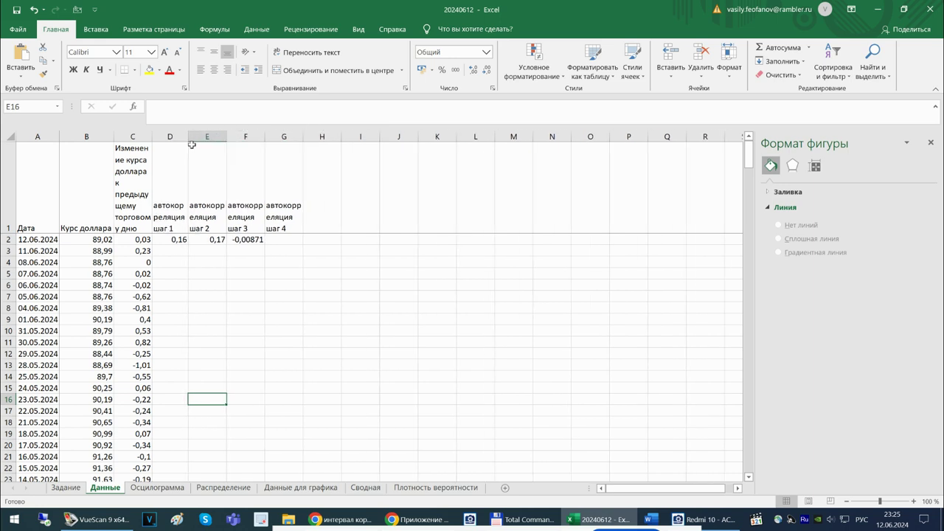
# Format the autocorrelation value in F2 with two decimal places and slightly widen column C for its wrapped heading.
pyautogui.click(241, 240)
pyautogui.click(487, 70)
pyautogui.click(486, 70)
pyautogui.click(487, 69)
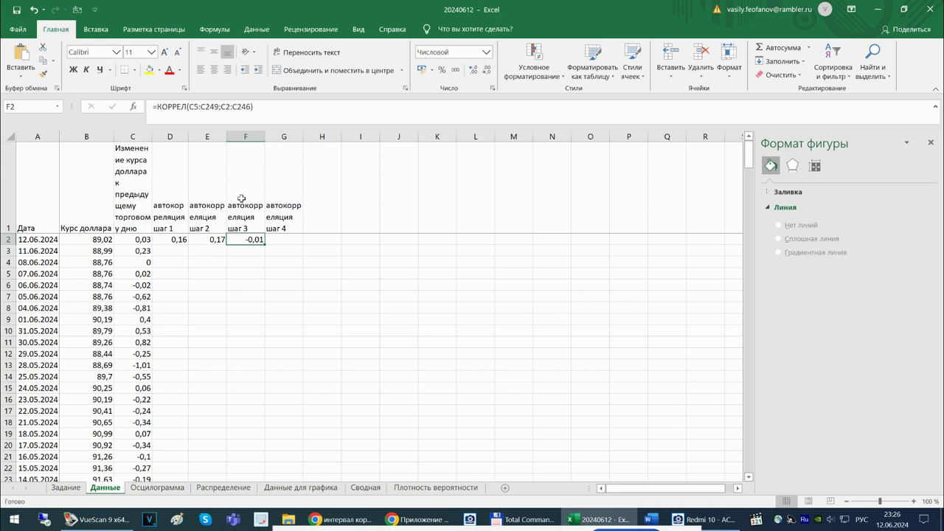
pyautogui.click(146, 156)
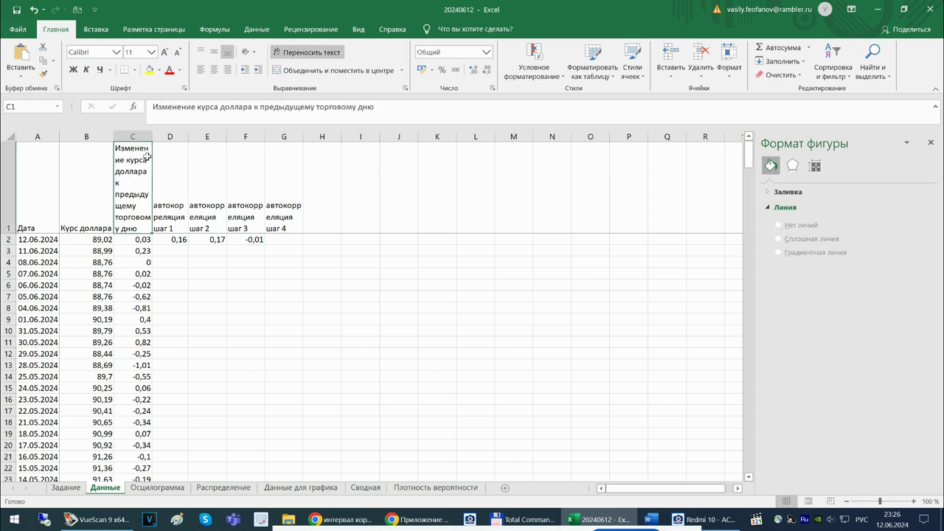
pyautogui.moveTo(152, 132); pyautogui.dragTo(163, 132)
# Copy F2's formula text into G2 and change it to a four-row shift, =КОРРЕЛ(C6:C249;C2:C245).
pyautogui.click(272, 237)
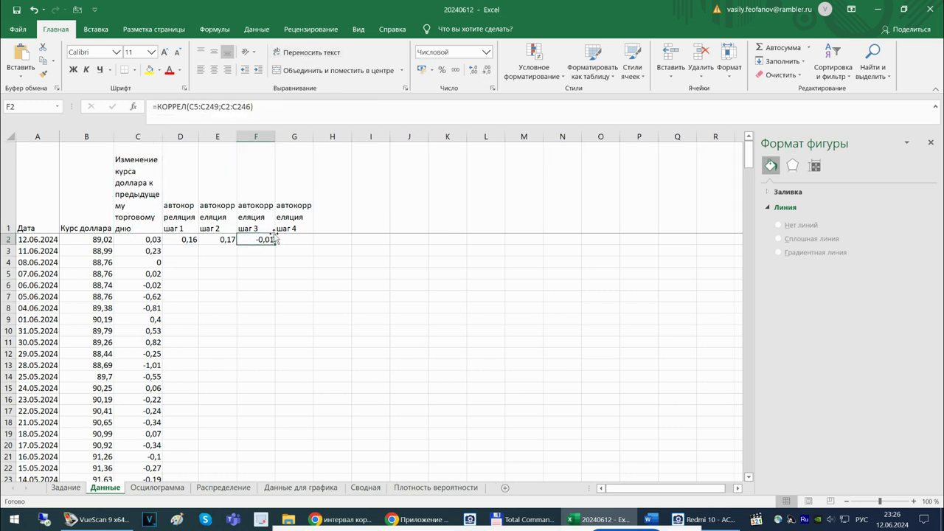
pyautogui.click(272, 116)
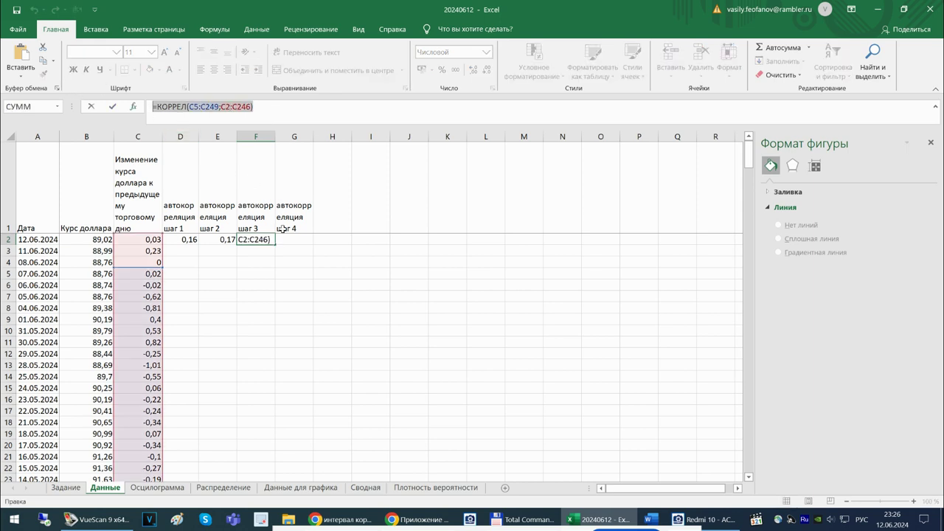
pyautogui.click(288, 239)
pyautogui.click(182, 116)
pyautogui.hotkey('ctrl', 'v')
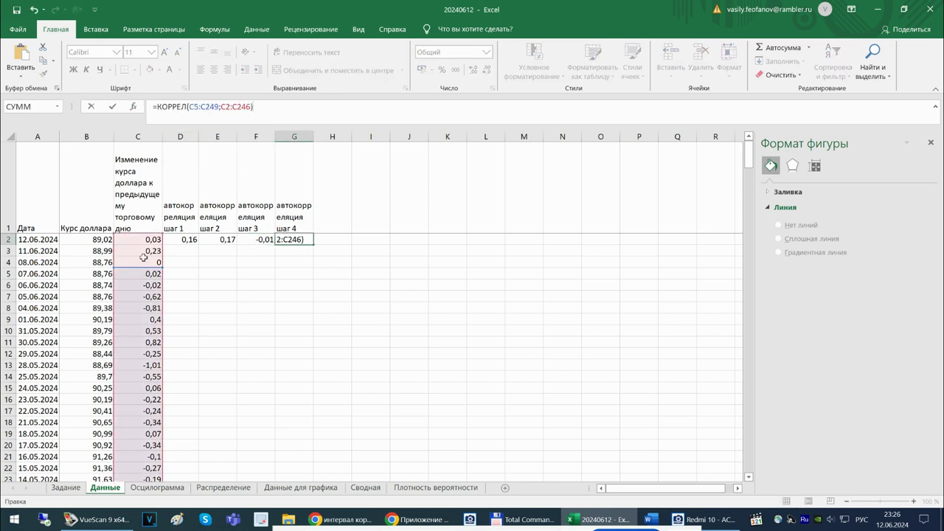
pyautogui.moveTo(155, 272); pyautogui.dragTo(158, 283)
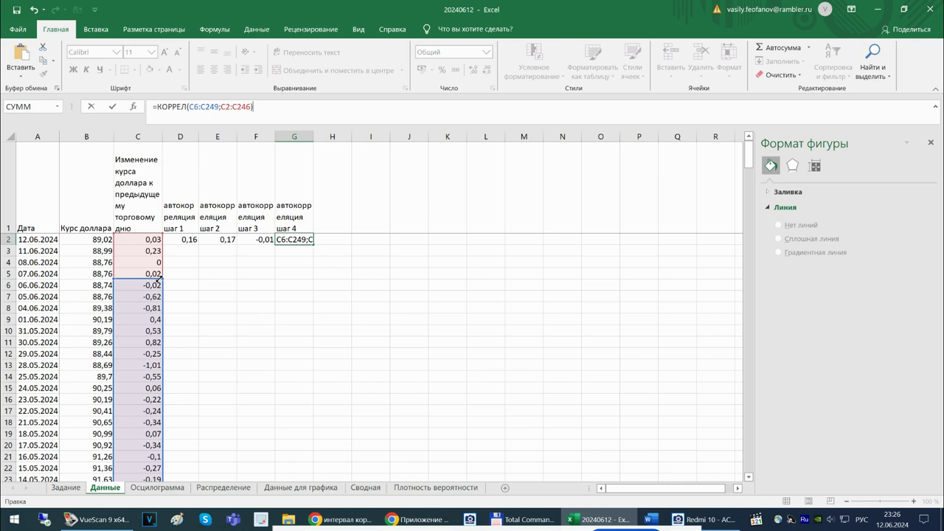
pyautogui.click(247, 107)
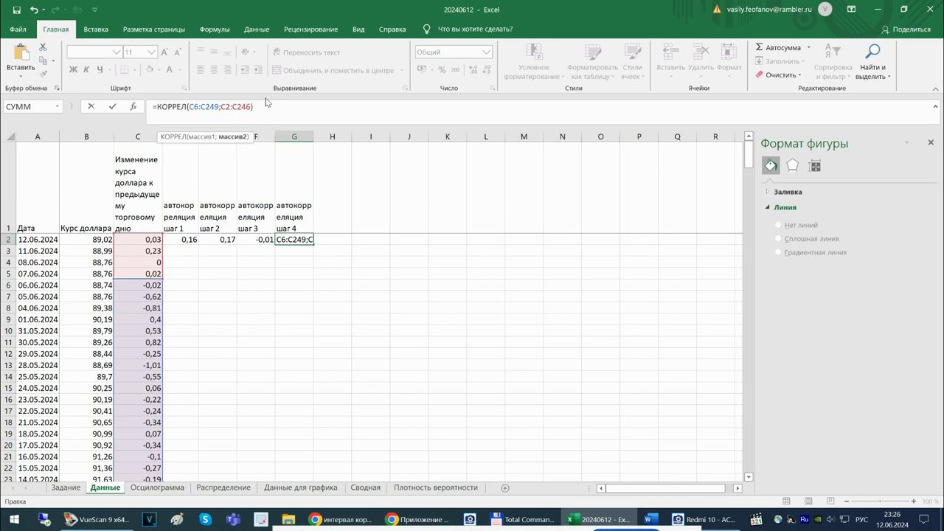
pyautogui.press('Return')
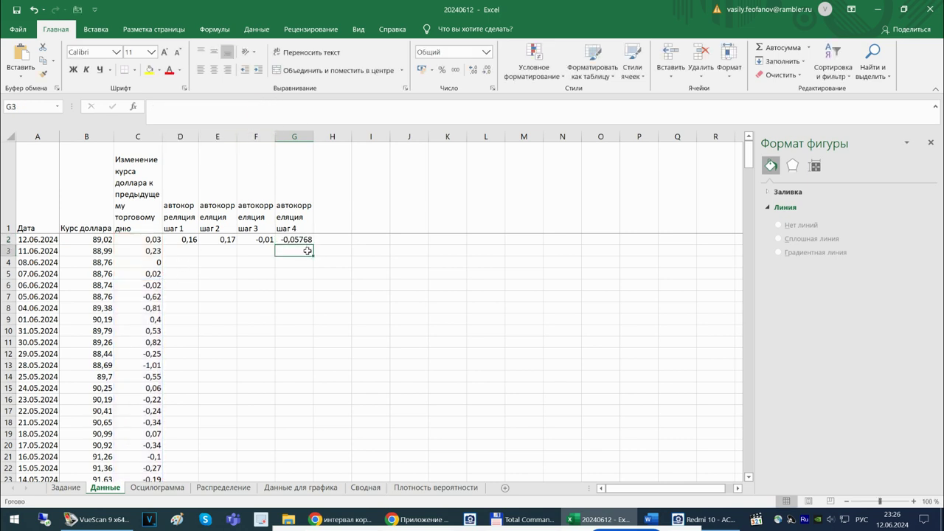
# Fill the heading from G1 across H1:J1 as "автокорреляция шаг 5" to "автокорреляция шаг 7".
pyautogui.click(304, 242)
pyautogui.click(308, 221)
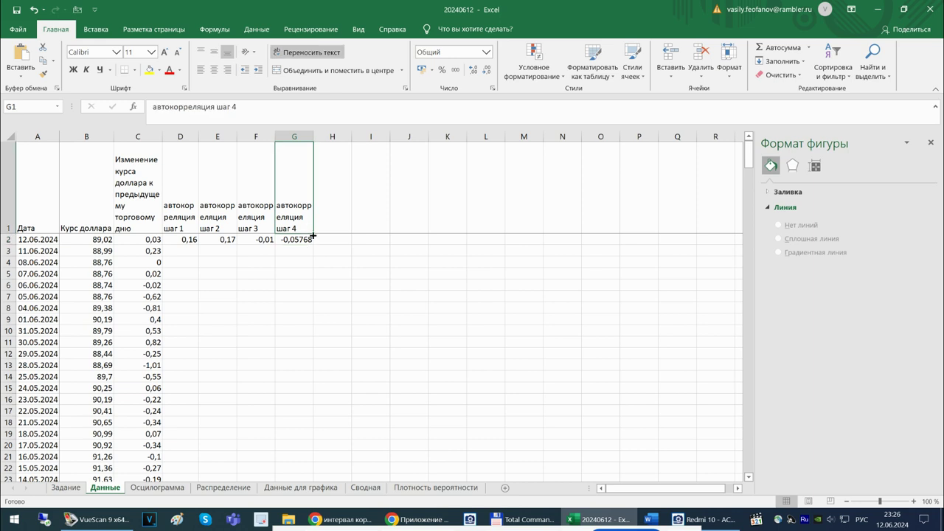
pyautogui.moveTo(314, 236); pyautogui.dragTo(416, 234)
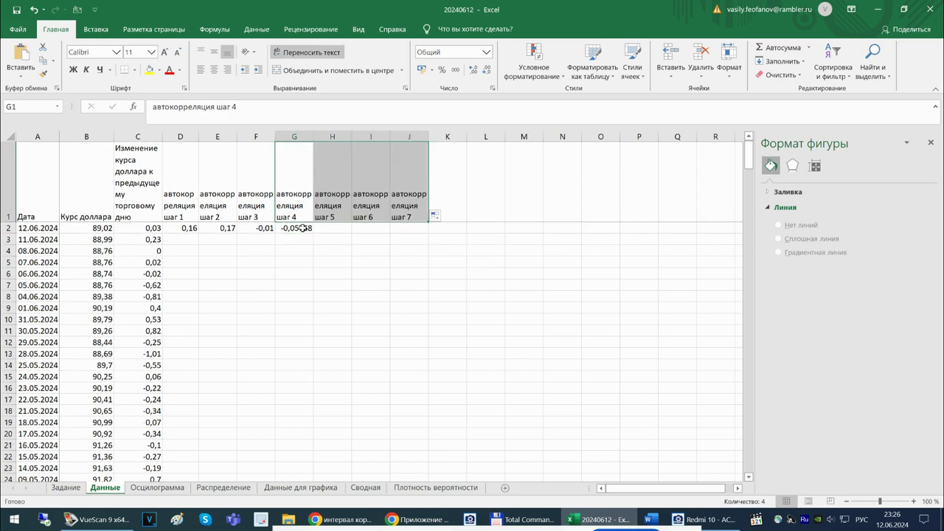
# Paste G2's formula =КОРРЕЛ(C6:C249;C2:C245) into H2 with its references unchanged.
pyautogui.click(304, 229)
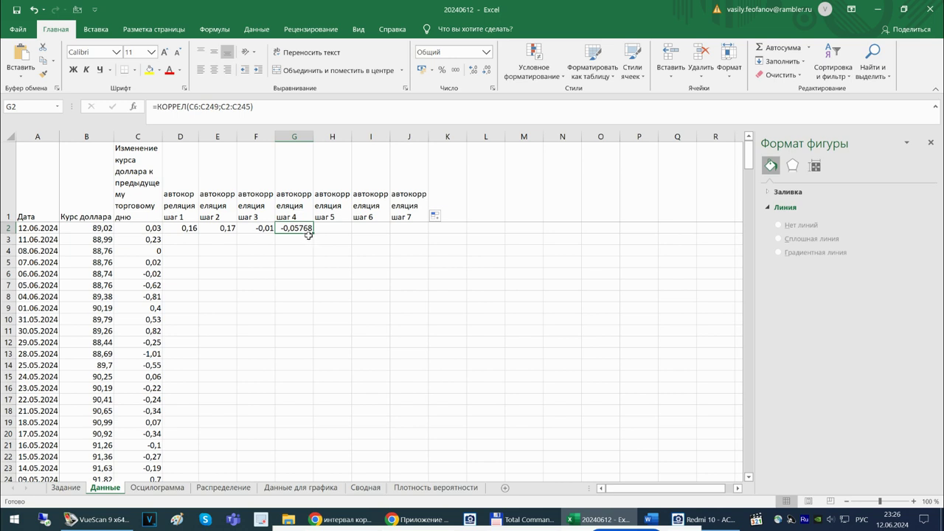
pyautogui.click(264, 104)
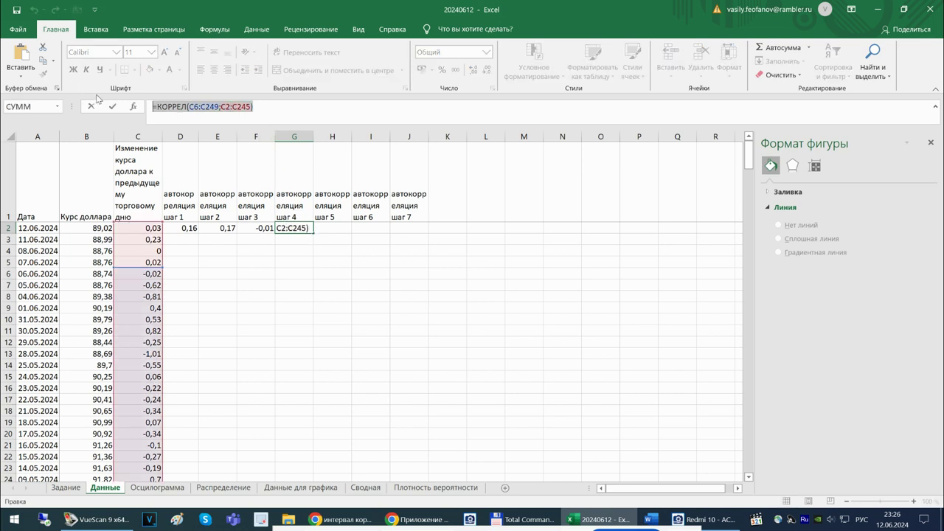
pyautogui.press('Escape')
pyautogui.press('Right')
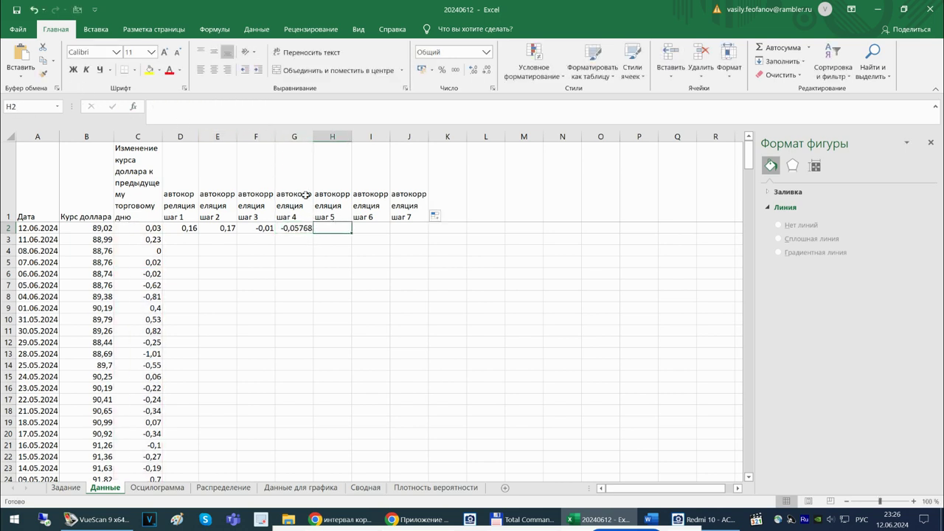
pyautogui.click(214, 108)
pyautogui.write('=КОРРЕЛ(C6:C249;C2:C245)')
pyautogui.press('Return')
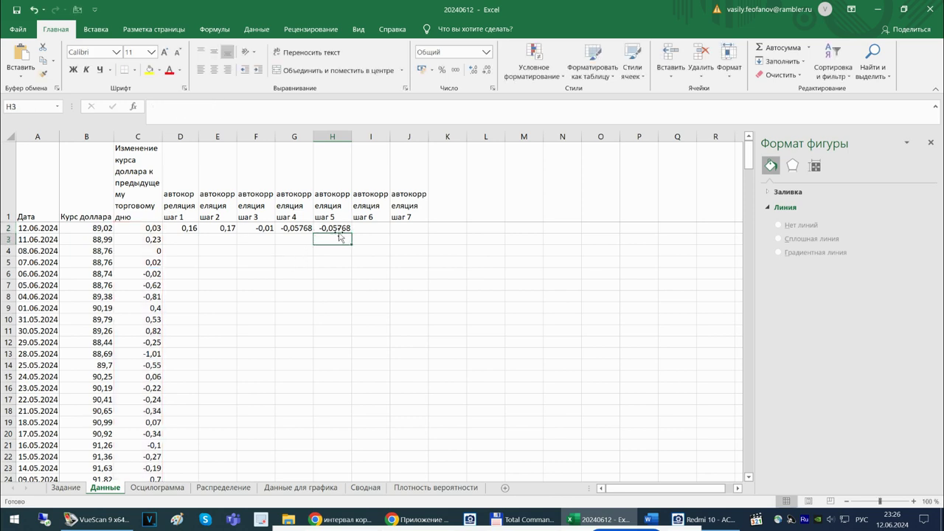
# Remove columns I and J with the headings for autocorrelation steps 6 and 7.
pyautogui.click(334, 230)
pyautogui.click(207, 109)
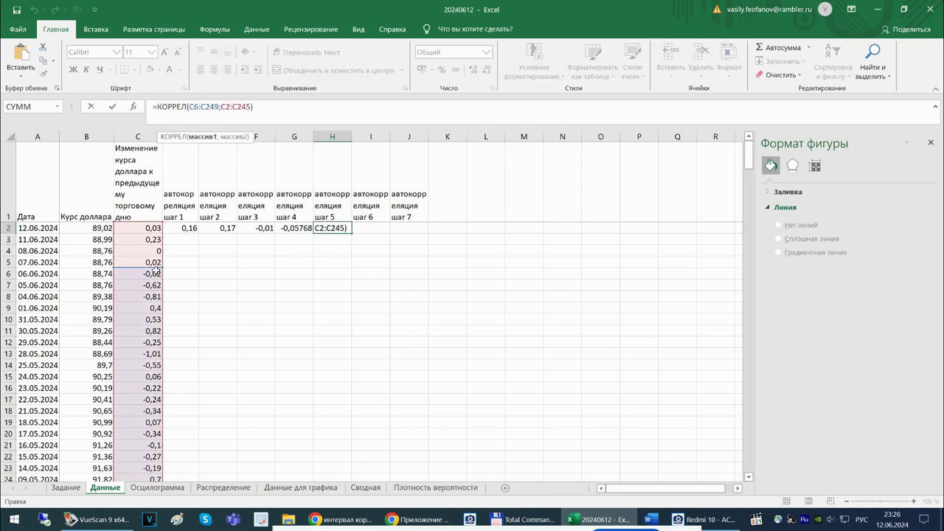
pyautogui.press('Escape')
pyautogui.moveTo(371, 136); pyautogui.dragTo(396, 133)
# Change the КОРРЕЛ formula in H2 to a five-row shift, with C7:C249 as the first range and the second range one row shorter.
pyautogui.click(321, 231)
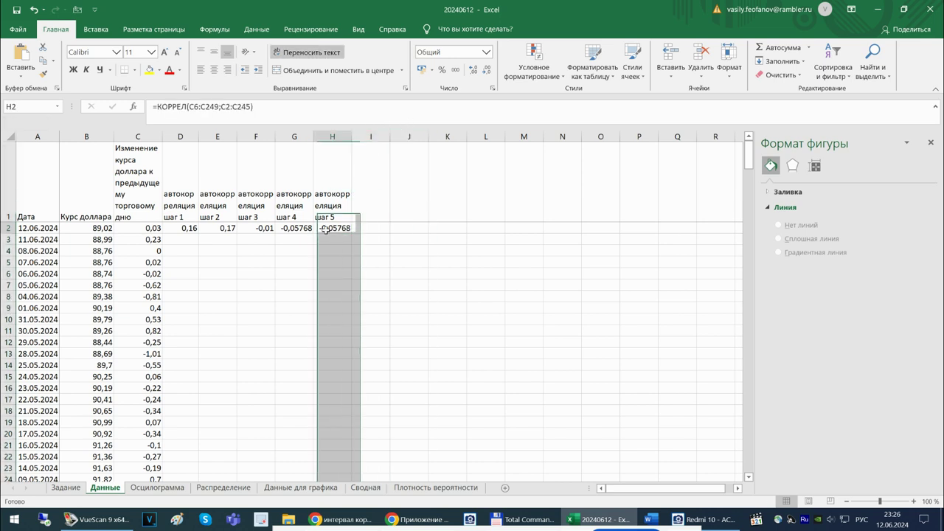
pyautogui.click(196, 108)
pyautogui.moveTo(162, 222); pyautogui.dragTo(160, 274)
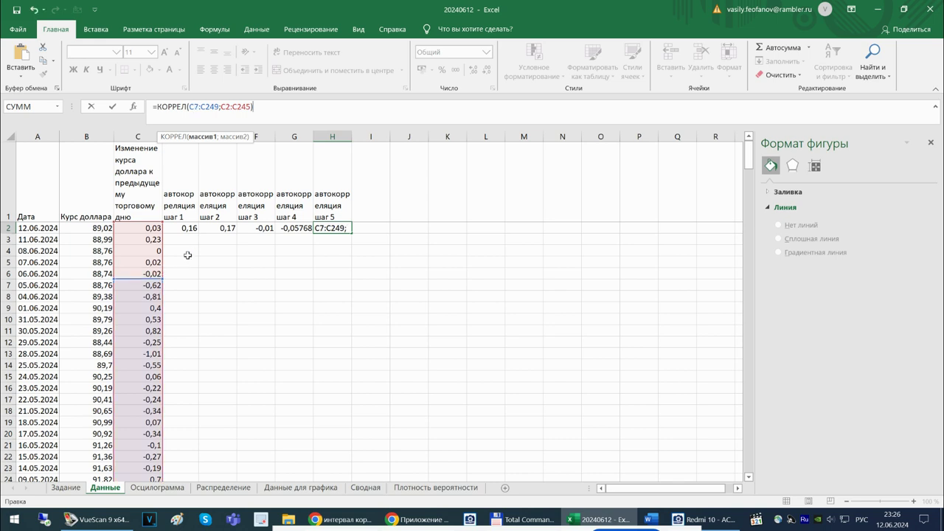
pyautogui.click(244, 107)
pyautogui.press('Return')
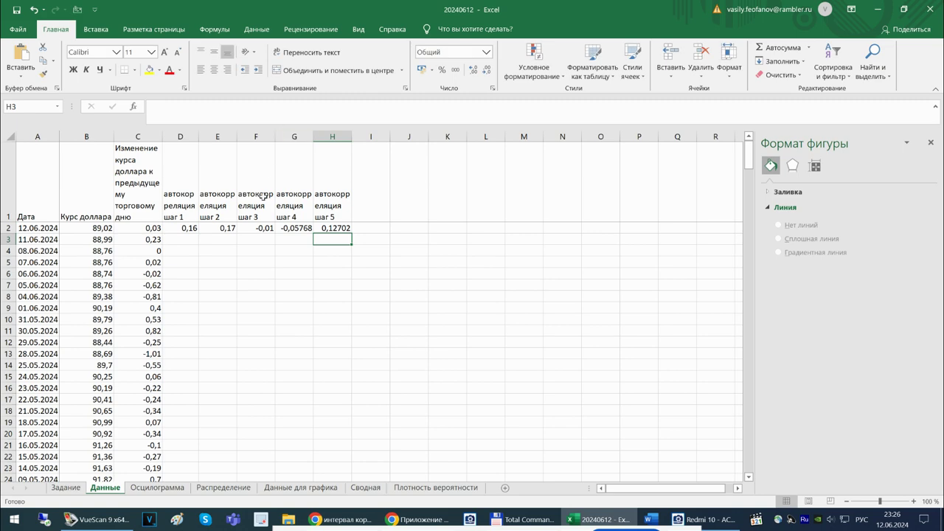
# Select the dollar-rate change column from C1 to C249 and open the Data Analysis tool list.
pyautogui.click(143, 160)
pyautogui.moveTo(749, 160); pyautogui.dragTo(729, 478)
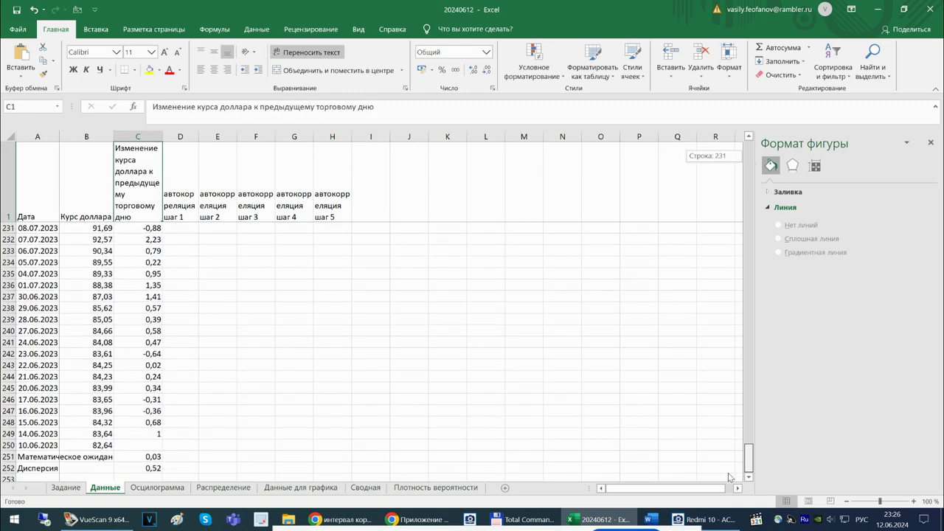
pyautogui.keyDown('shift'); pyautogui.click(146, 433); pyautogui.keyUp('shift')
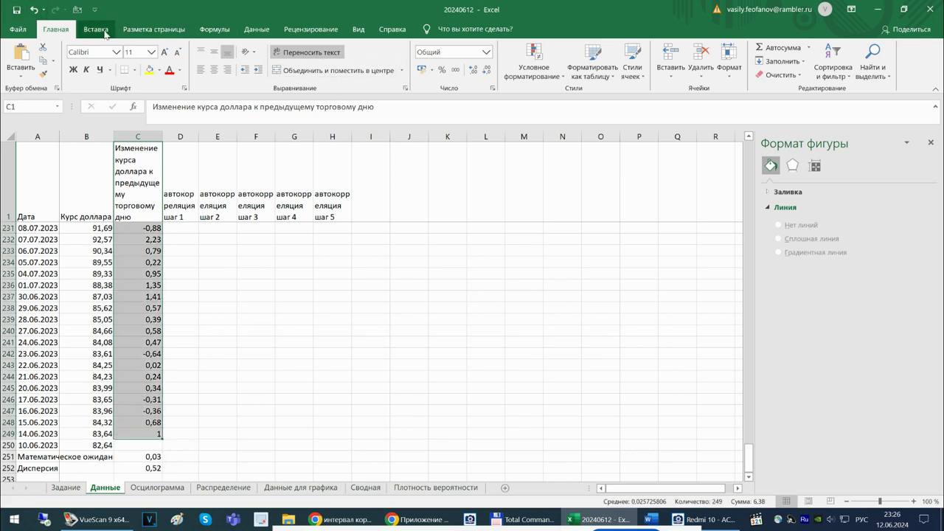
pyautogui.click(97, 30)
pyautogui.click(256, 29)
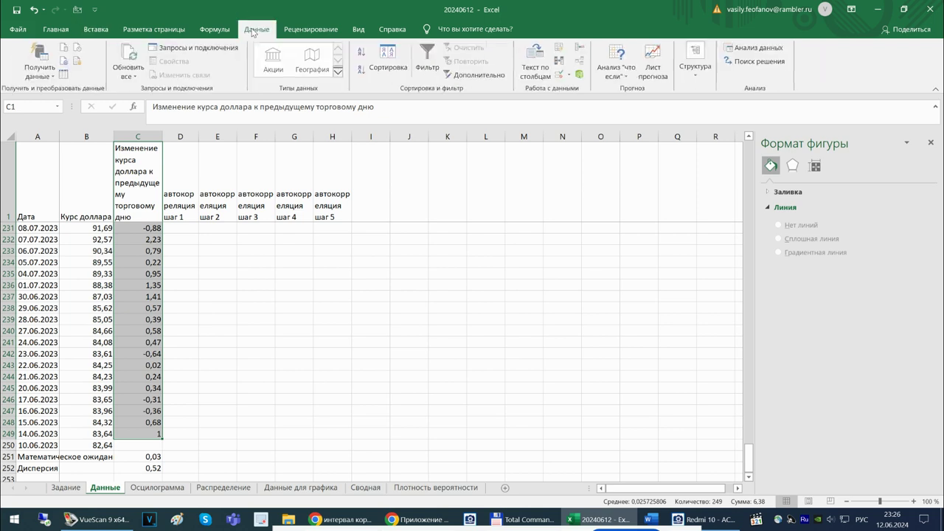
pyautogui.click(750, 49)
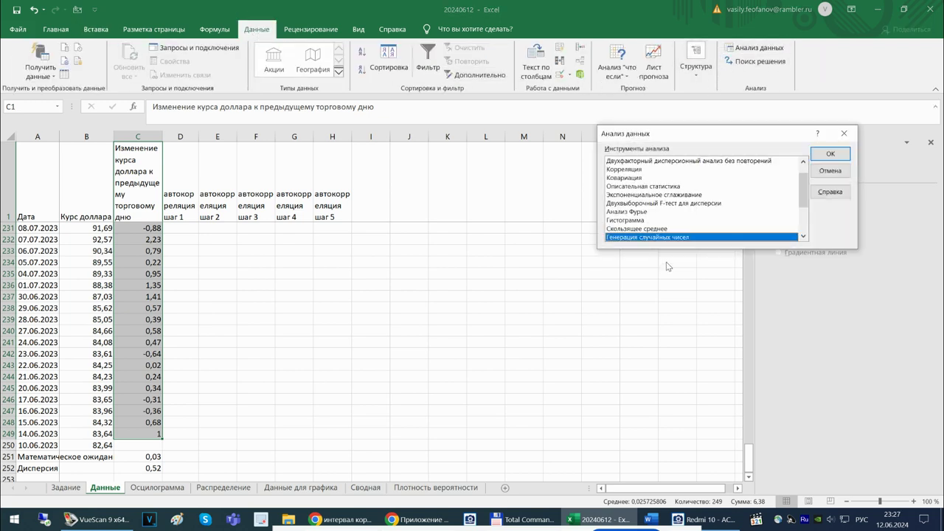
pyautogui.moveTo(808, 184); pyautogui.dragTo(807, 175)
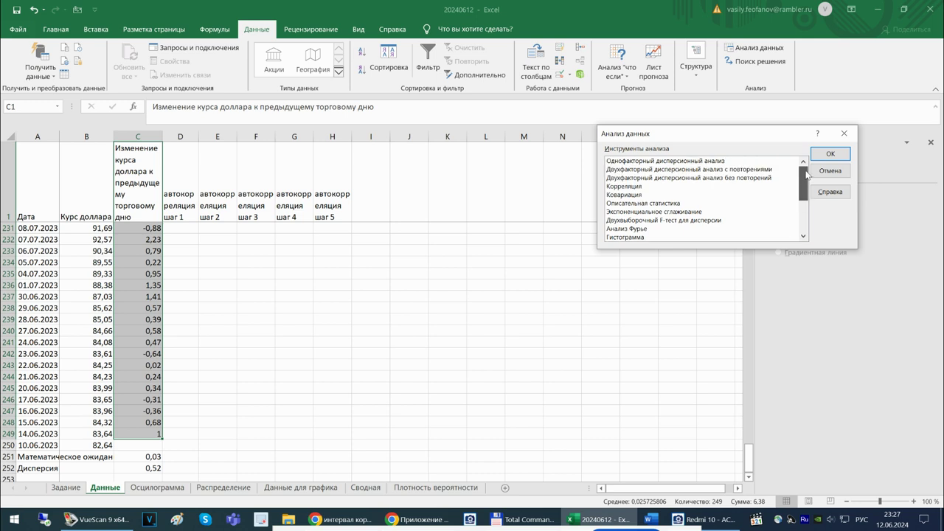
pyautogui.click(628, 188)
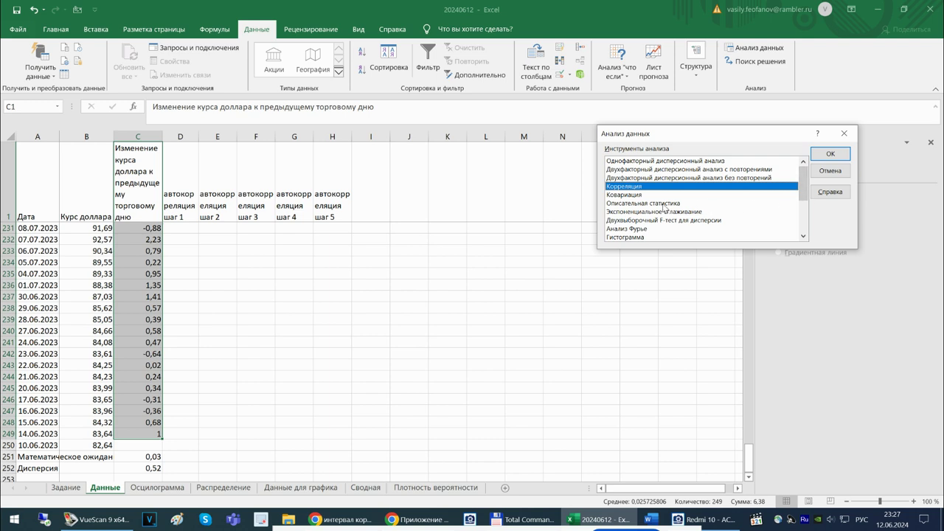
pyautogui.click(665, 204)
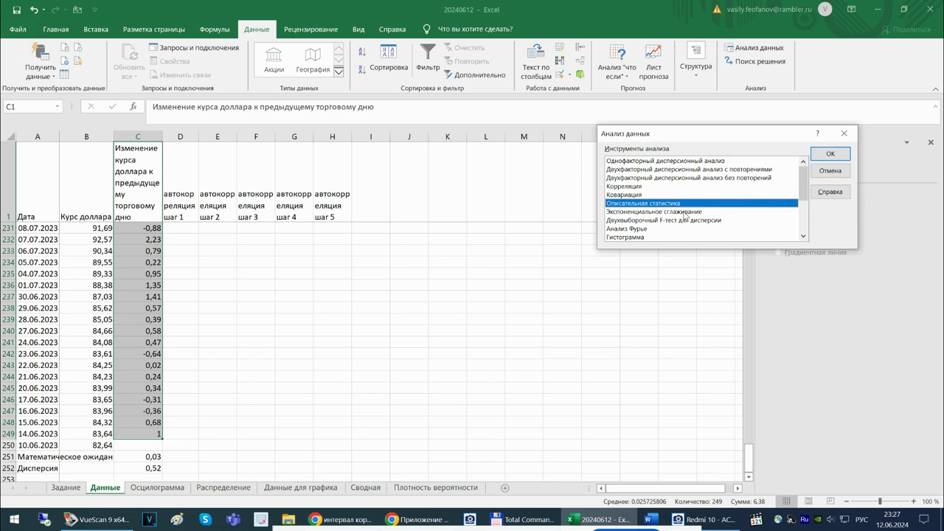
pyautogui.click(645, 238)
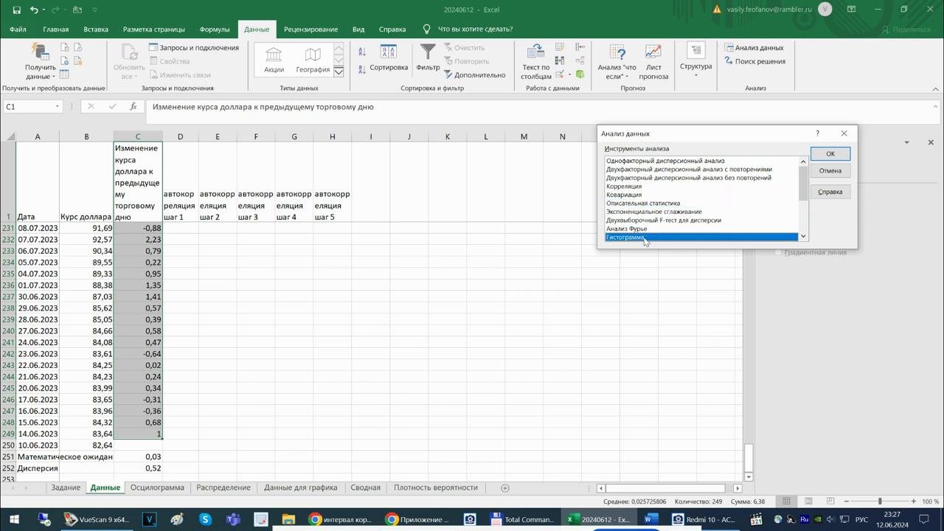
pyautogui.click(829, 153)
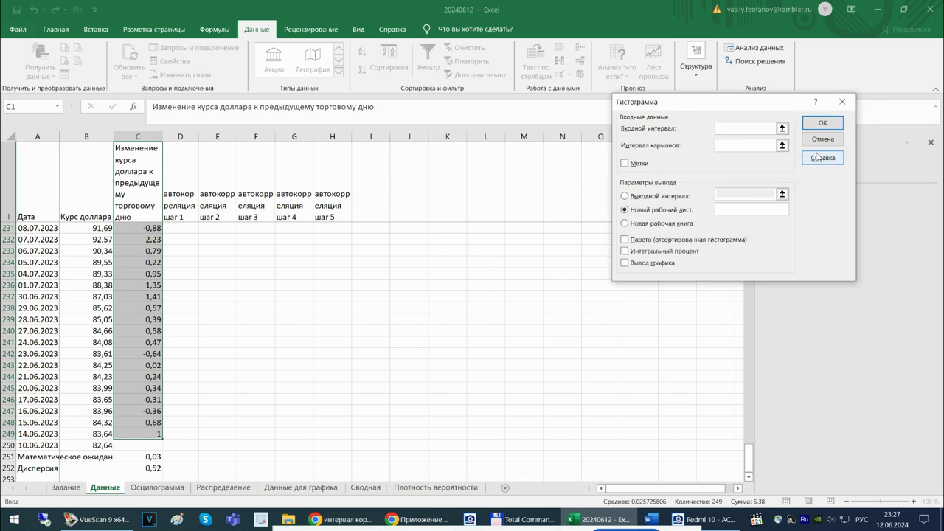
pyautogui.click(139, 170)
pyautogui.moveTo(140, 243); pyautogui.dragTo(142, 435)
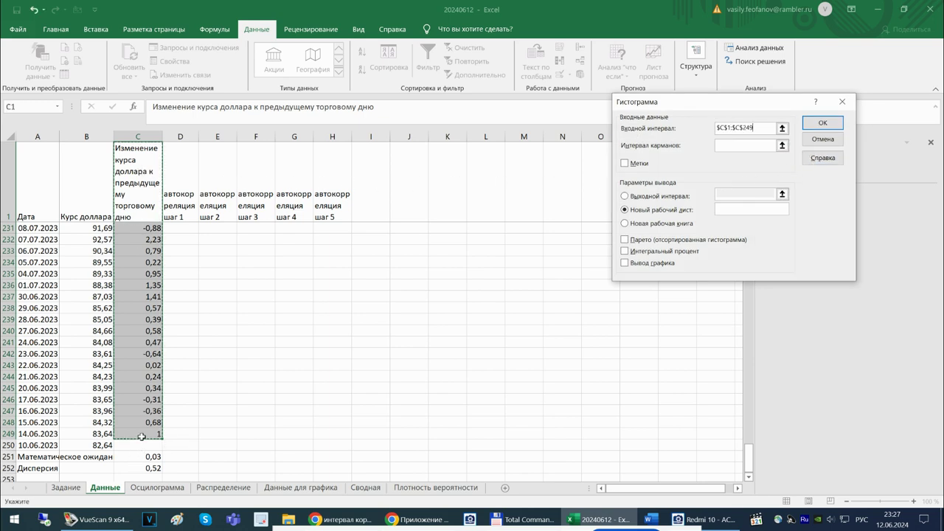
pyautogui.click(819, 145)
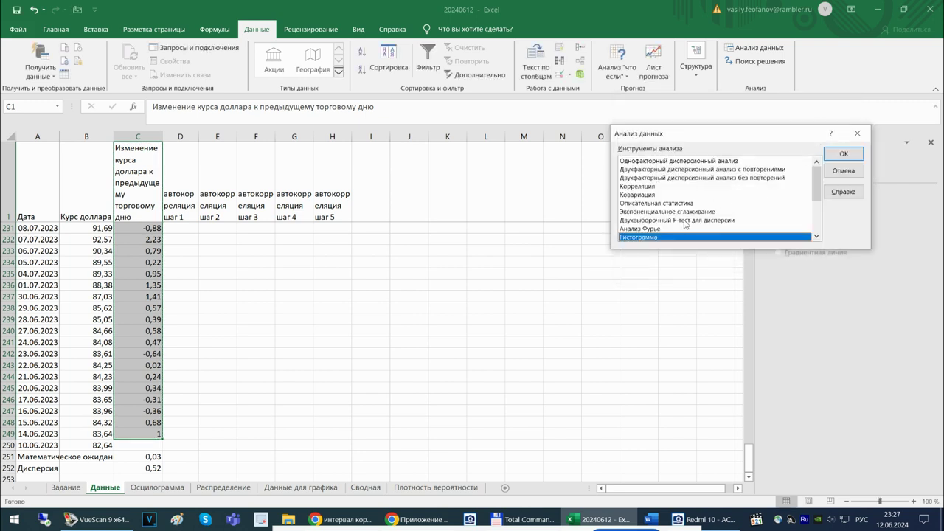
# Find Описательная статистика among the data analysis tools and open its settings.
pyautogui.scroll(-3, 686, 225)
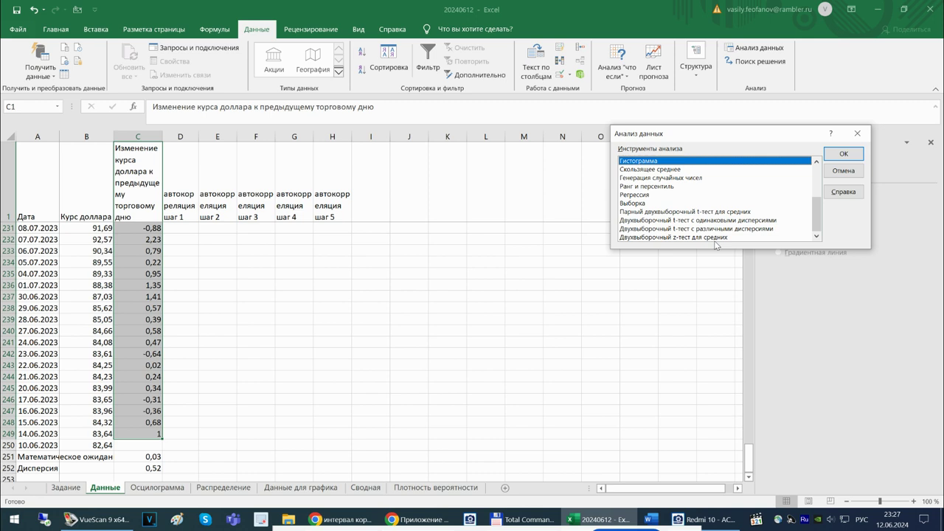
pyautogui.scroll(3, 714, 242)
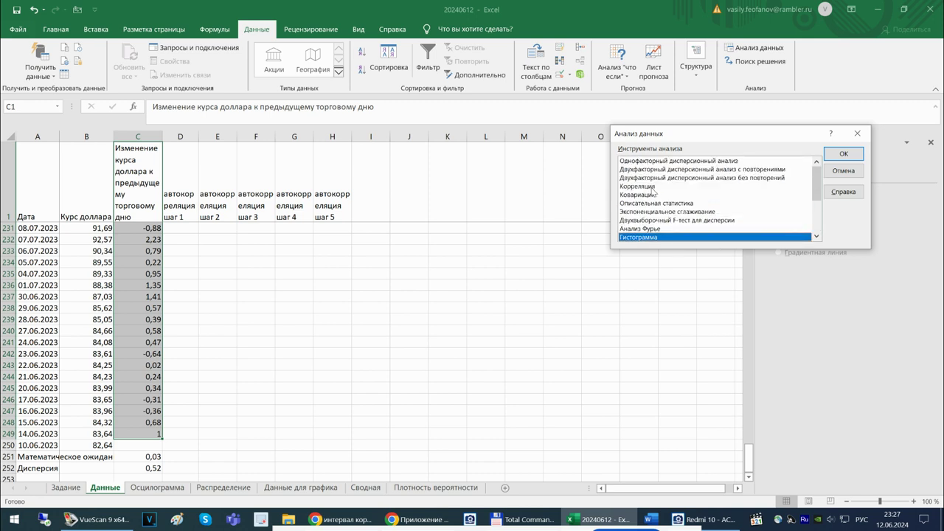
pyautogui.click(652, 188)
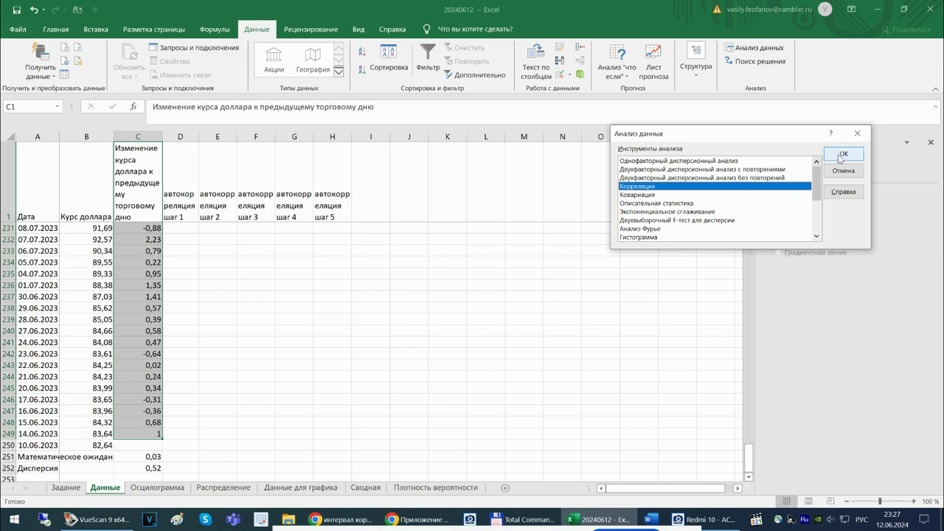
pyautogui.click(649, 197)
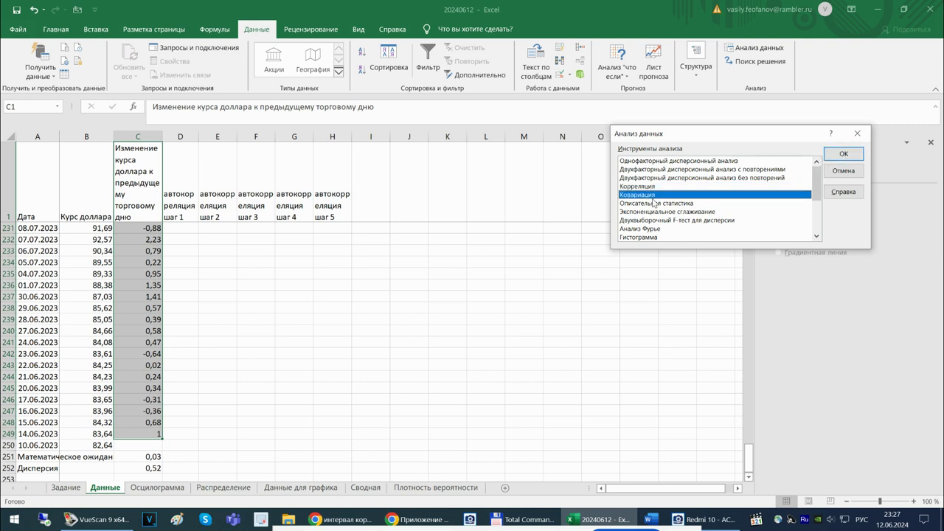
pyautogui.click(657, 204)
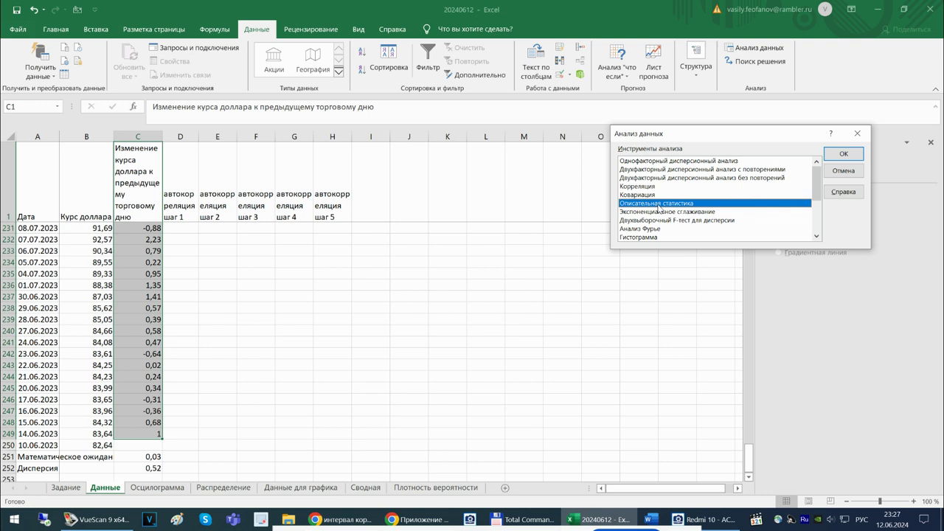
pyautogui.click(844, 154)
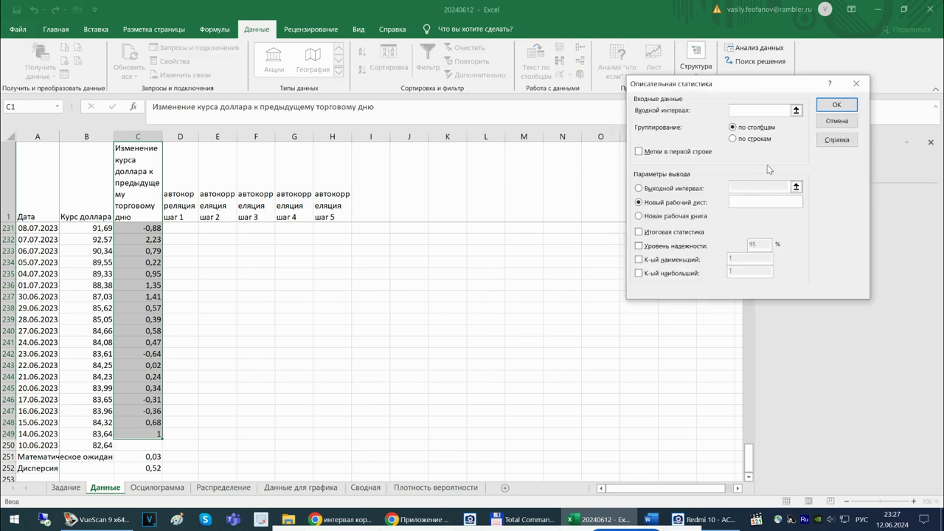
# Set the input range of the descriptive statistics to $C$2:$C$249 on the Данные sheet.
pyautogui.click(796, 110)
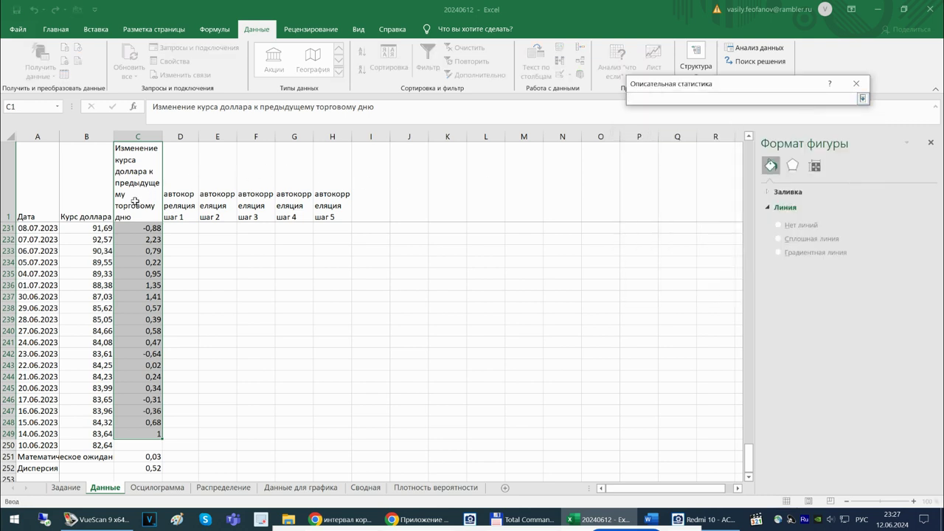
pyautogui.click(135, 436)
pyautogui.moveTo(750, 461); pyautogui.dragTo(737, 177)
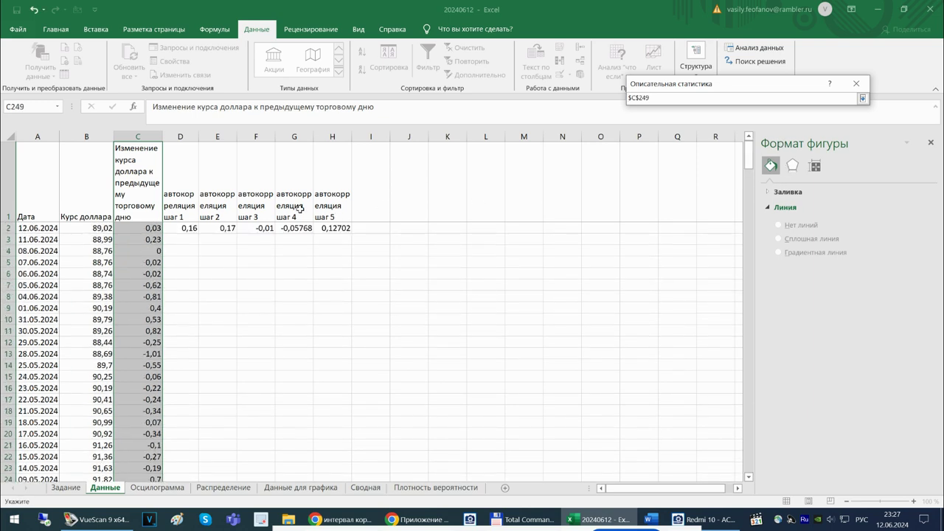
pyautogui.keyDown('shift'); pyautogui.click(136, 227); pyautogui.keyUp('shift')
pyautogui.click(863, 98)
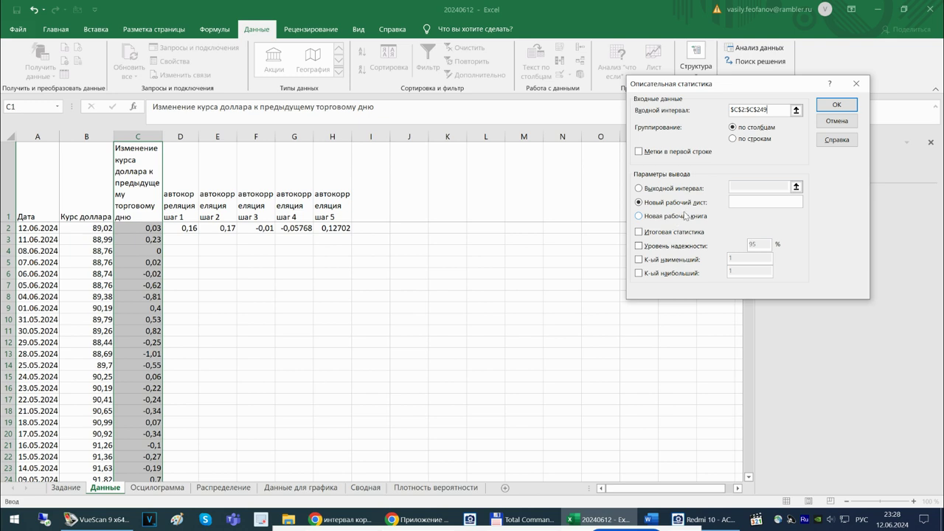
# Run the descriptive statistics grouped by rows, with summary statistics enabled and output to a new worksheet.
pyautogui.click(734, 139)
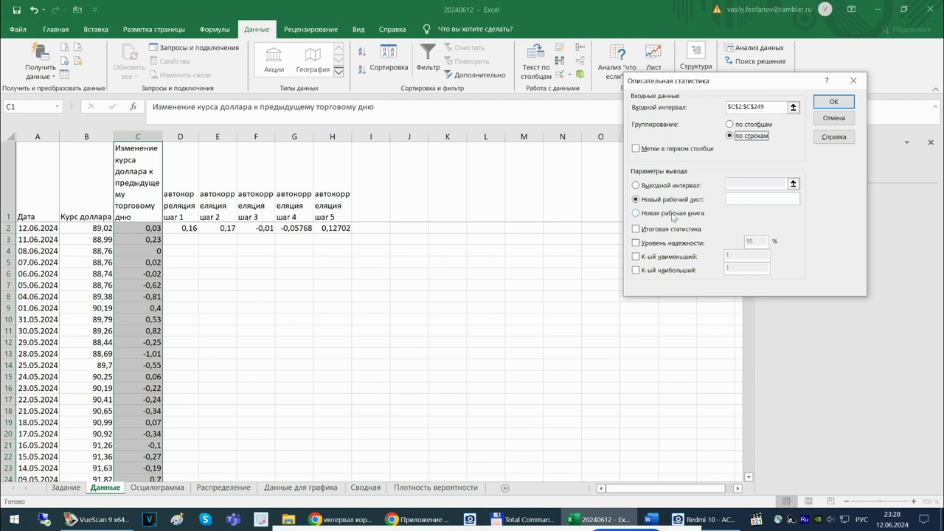
pyautogui.click(636, 230)
pyautogui.click(834, 102)
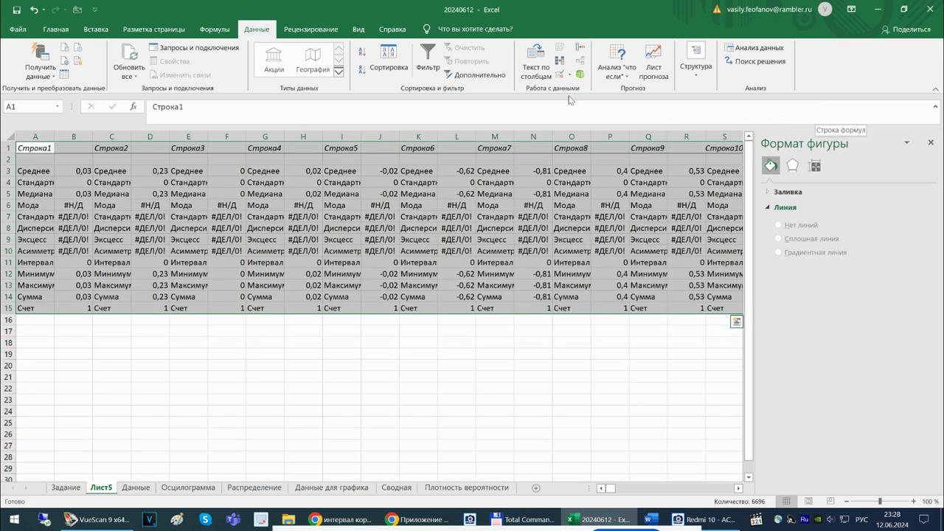
# Delete the new worksheet that holds the row-grouped statistics.
pyautogui.rightClick(101, 488)
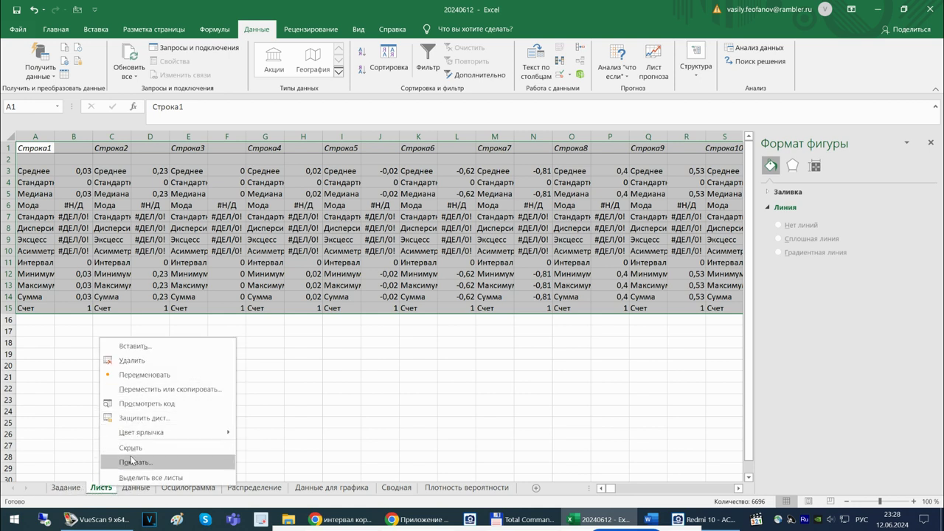
pyautogui.click(136, 360)
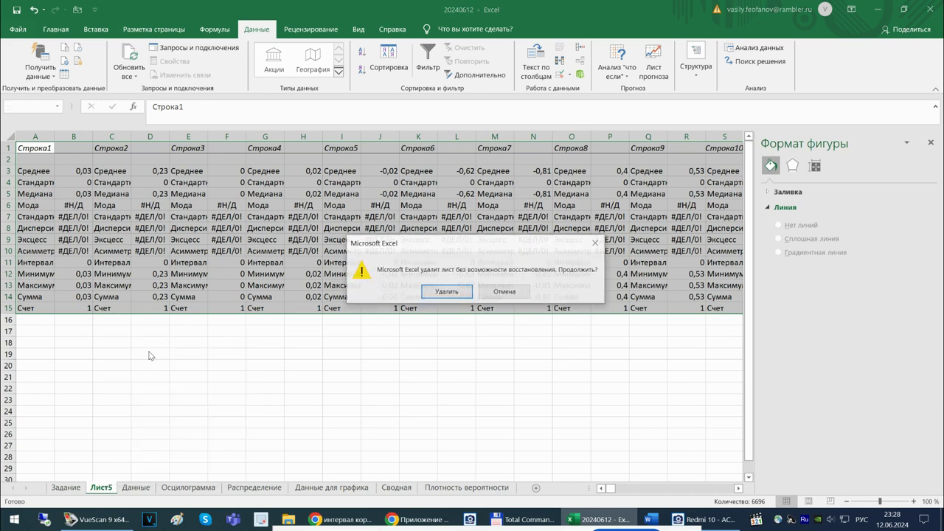
pyautogui.click(446, 292)
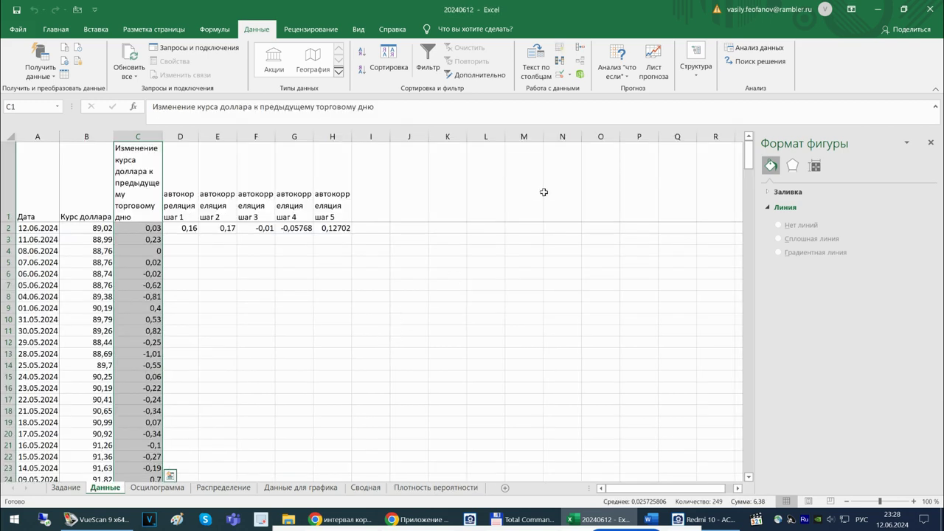
# Rerun the descriptive statistics on $C$2:$C$249 grouped by columns to a new worksheet, and autofit column A to its labels.
pyautogui.click(753, 47)
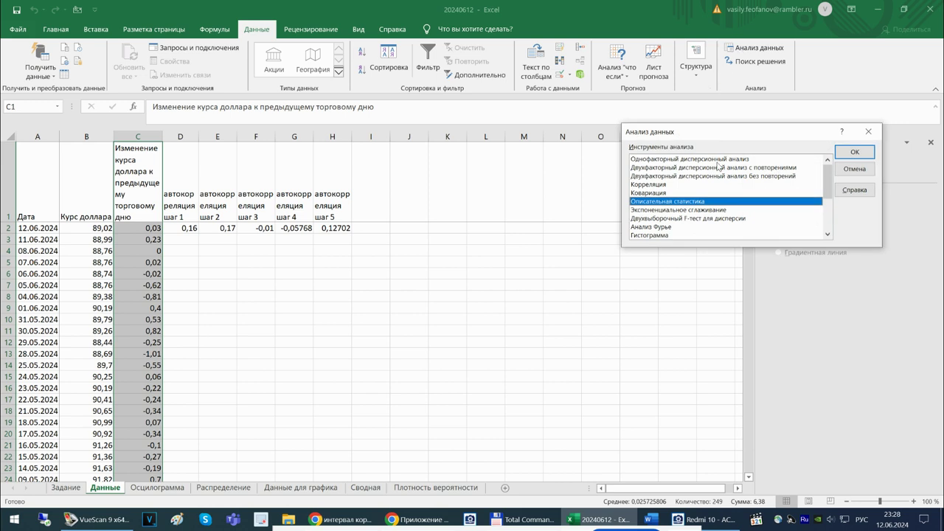
pyautogui.click(854, 152)
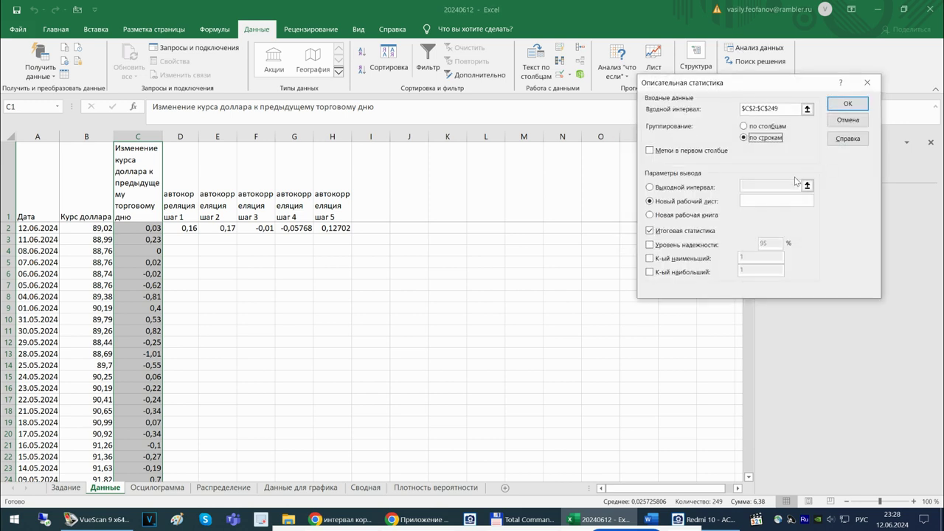
pyautogui.click(743, 126)
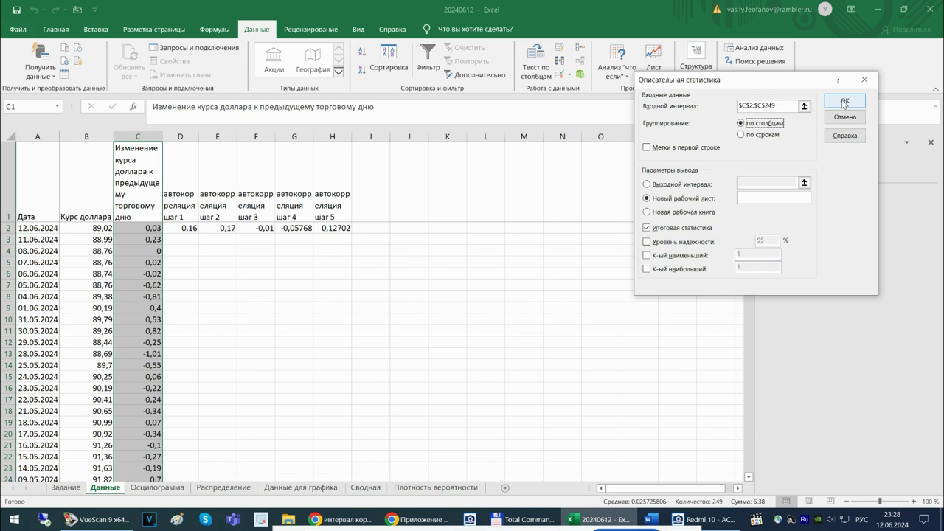
pyautogui.click(845, 102)
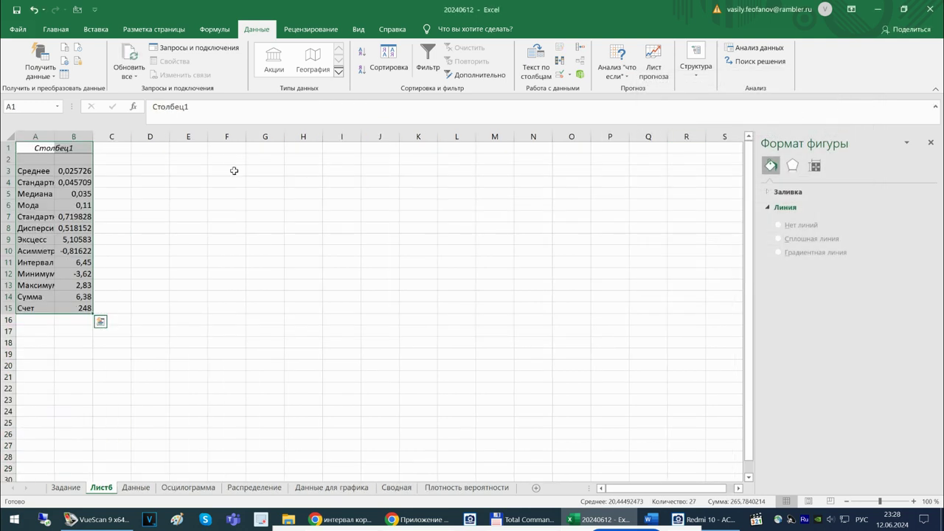
pyautogui.doubleClick(53, 135)
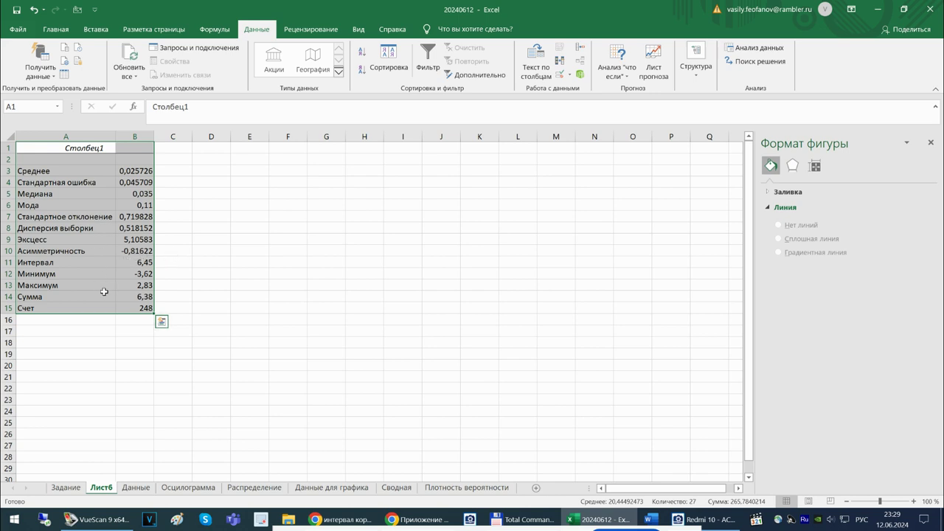
# Review the workbook's sheets from Задание through Данные для графика and select column B on Данные для графика.
pyautogui.click(67, 489)
pyautogui.click(101, 489)
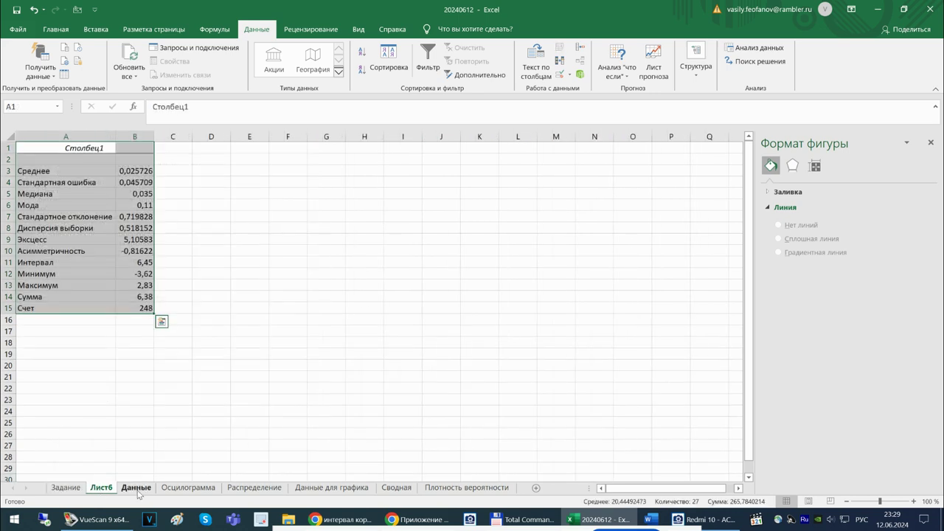
pyautogui.click(138, 489)
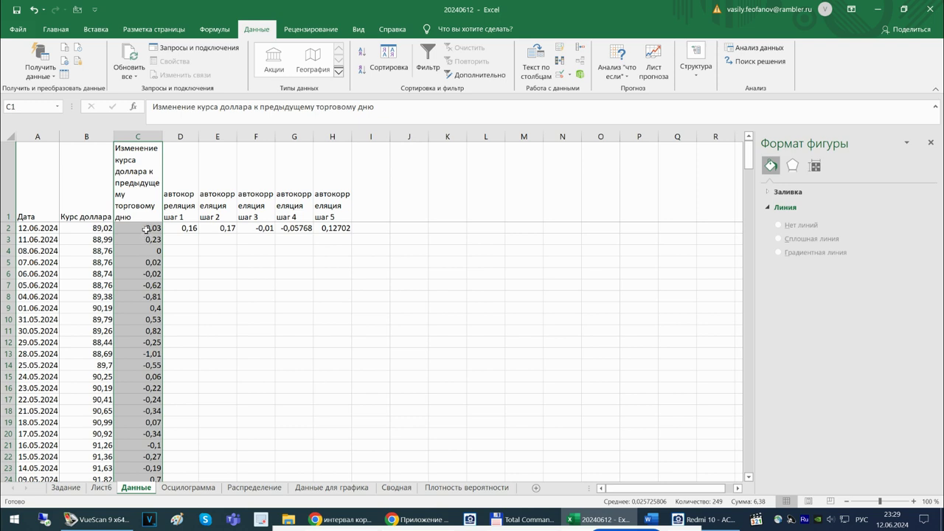
pyautogui.click(188, 488)
pyautogui.click(254, 487)
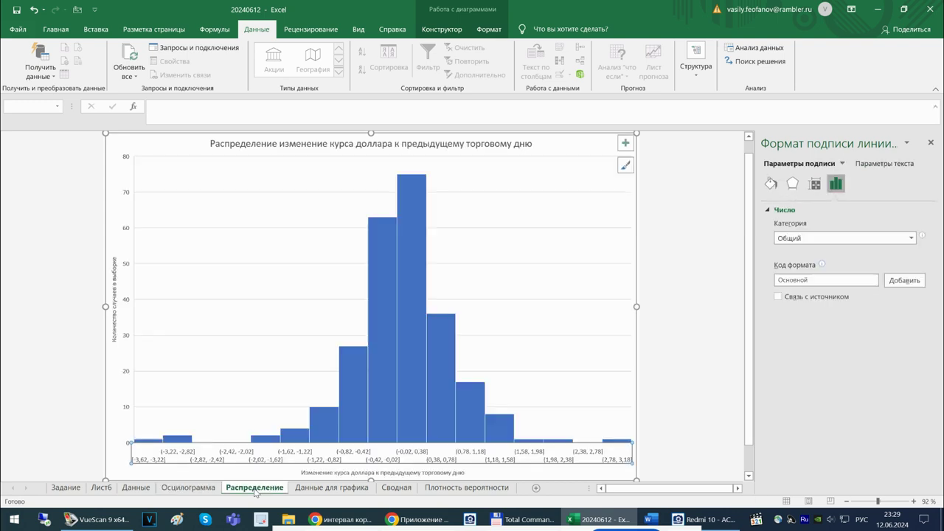
pyautogui.click(332, 488)
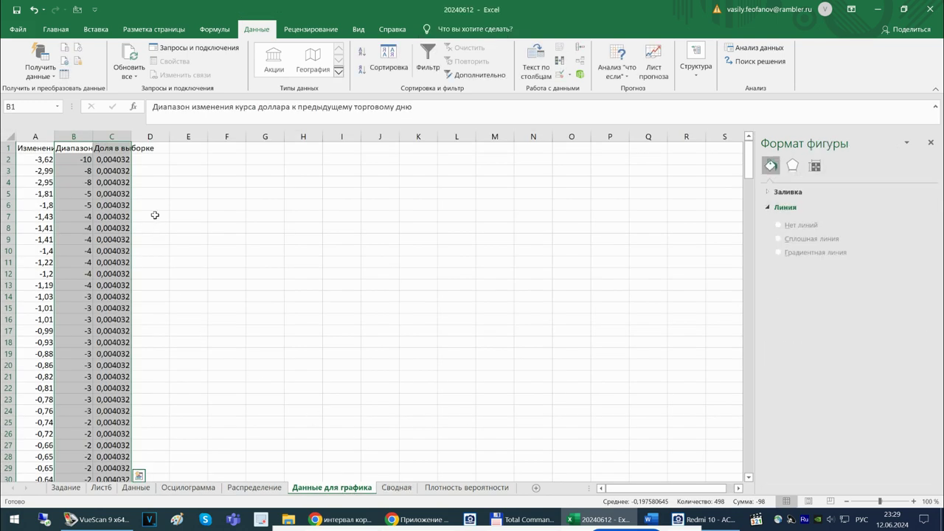
pyautogui.click(74, 134)
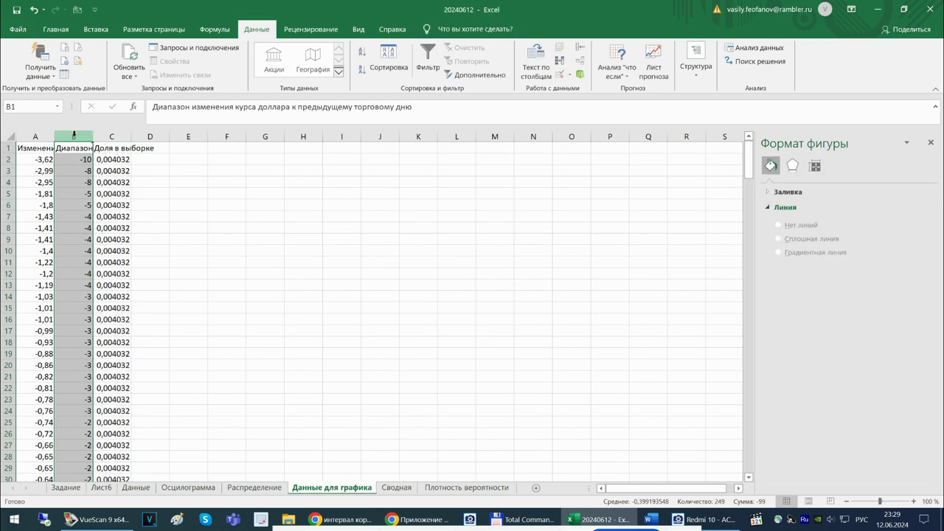
# Inspect the formulas in C2 and B2 behind the sample share and range columns on Данные для графика.
pyautogui.click(121, 160)
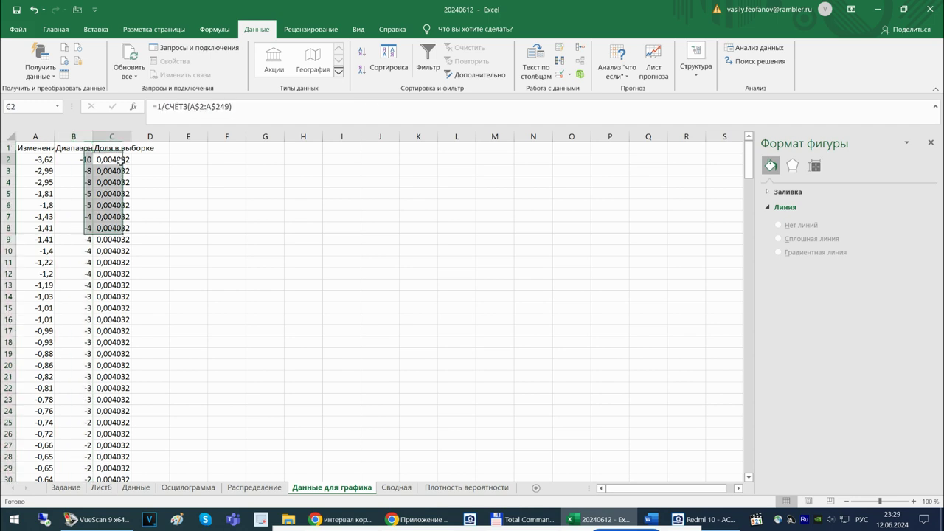
pyautogui.moveTo(746, 155); pyautogui.dragTo(781, 121)
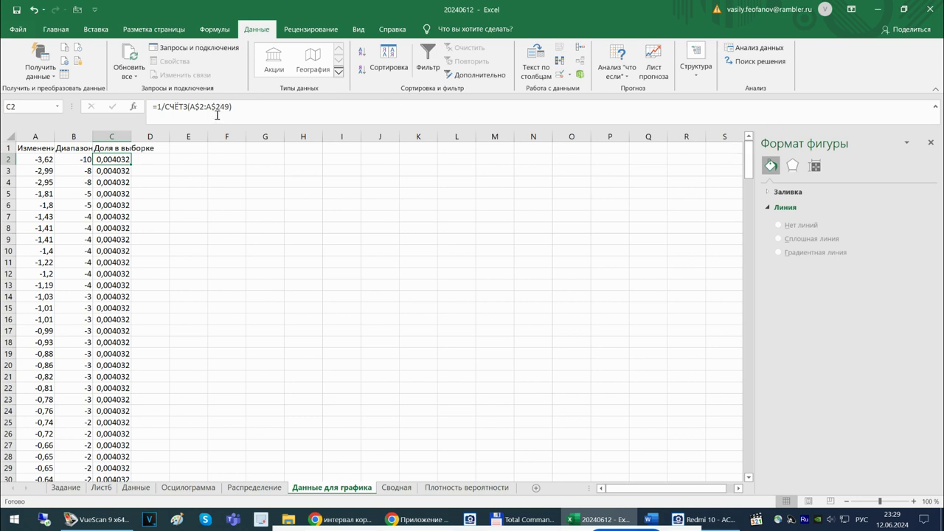
pyautogui.click(86, 158)
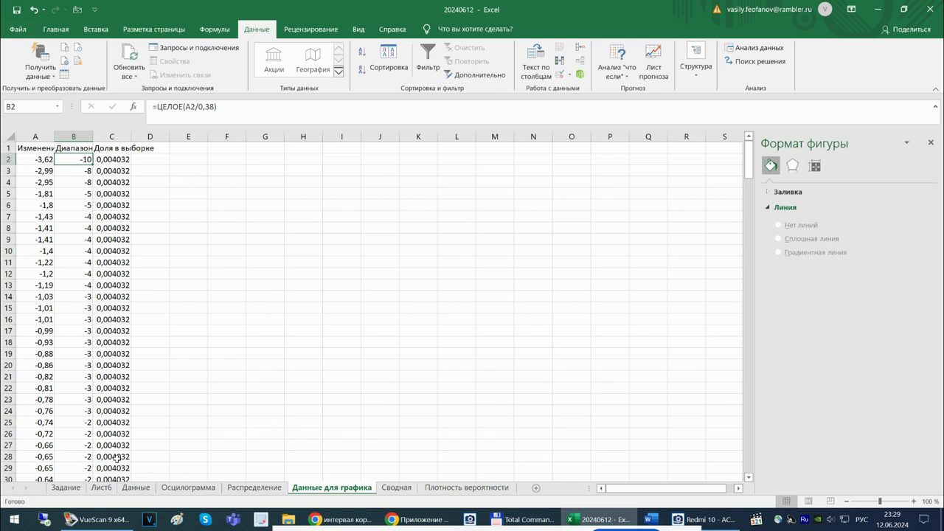
# Move the Лист6 sheet after Плотность вероятности and rename it Описательная статистика.
pyautogui.click(103, 488)
pyautogui.moveTo(106, 492); pyautogui.dragTo(529, 492)
pyautogui.doubleClick(501, 488)
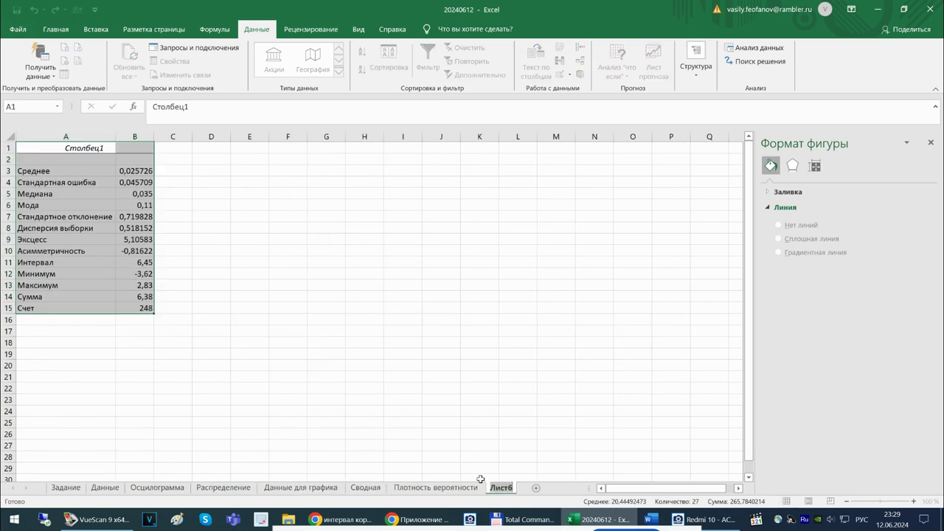
pyautogui.write('Описате')
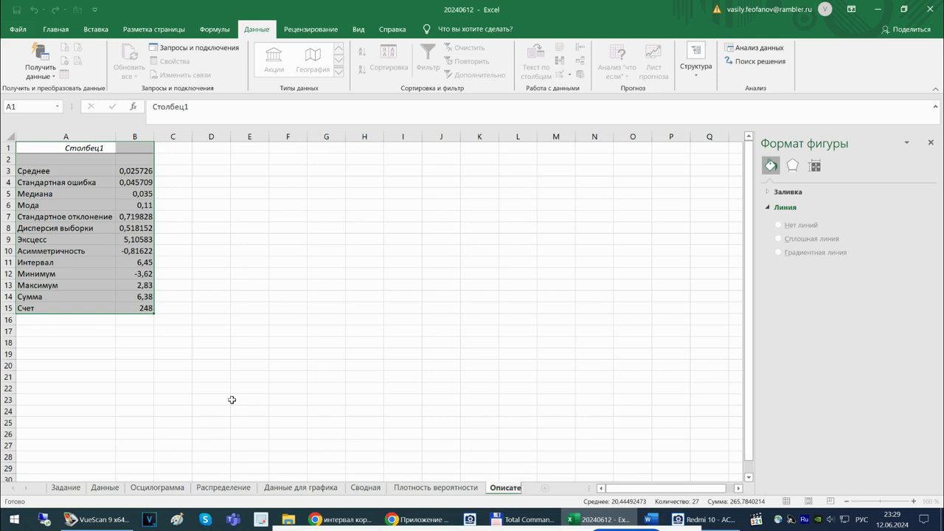
pyautogui.write('льная ста')
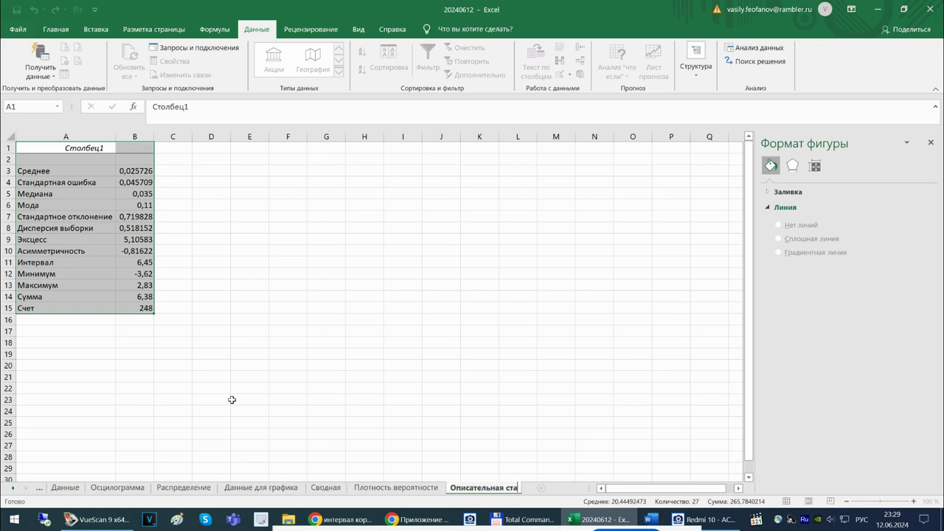
pyautogui.write('тистика')
pyautogui.press('Return')
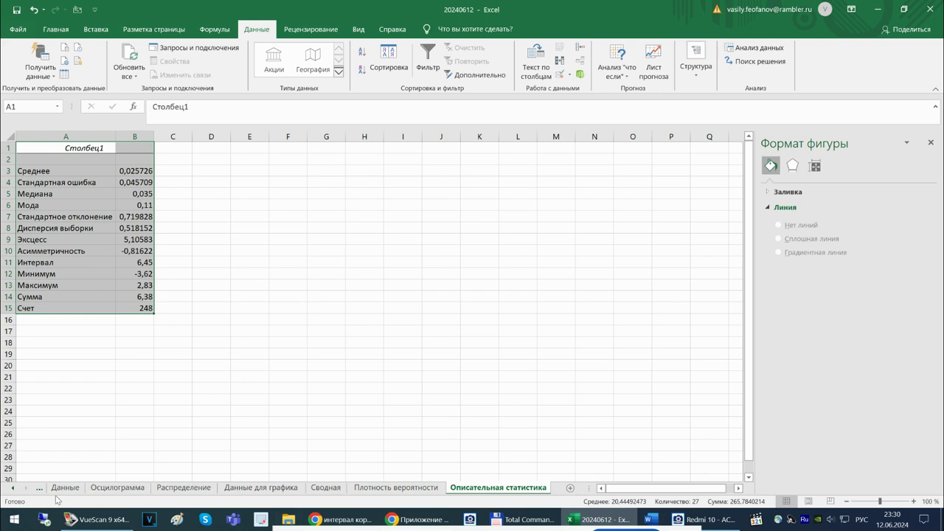
# Reread the assignment text on the Задание sheet and return to the dollar-rate chart on Осцилограмма.
pyautogui.click(13, 488)
pyautogui.click(67, 489)
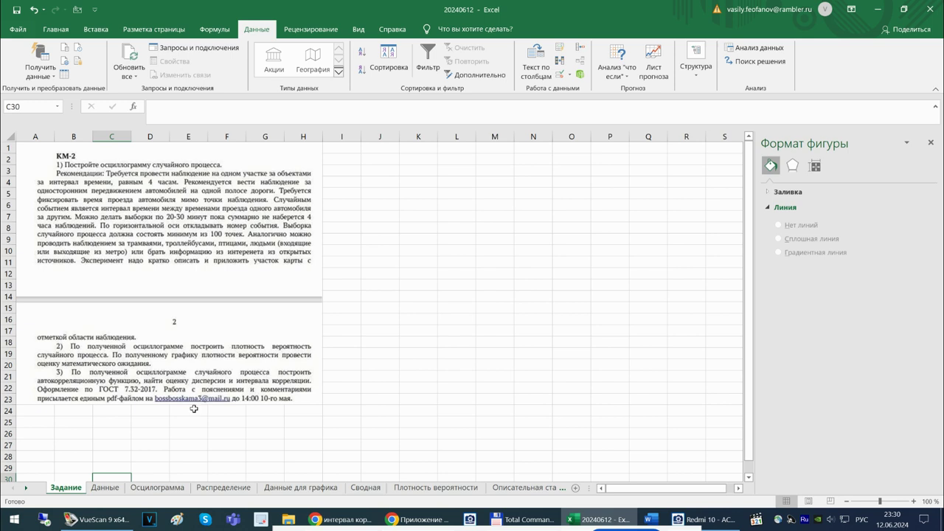
pyautogui.click(105, 488)
pyautogui.click(155, 488)
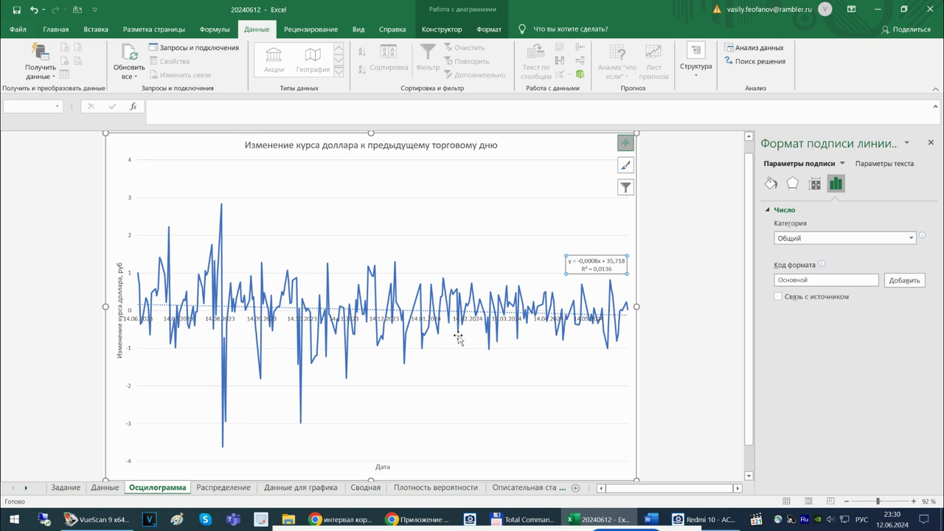
# Add a moving average trendline with a period of 5 to the dollar-rate change series on the oscillogram.
pyautogui.click(303, 344)
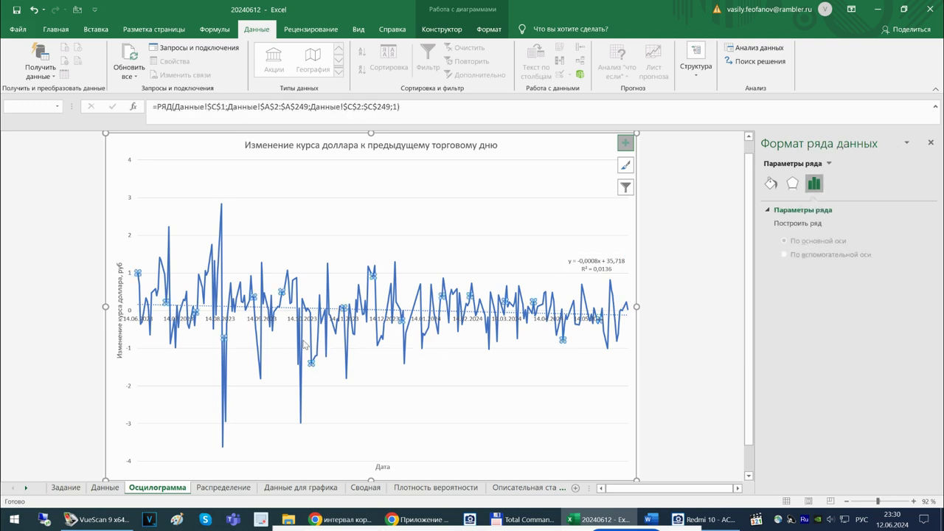
pyautogui.rightClick(304, 345)
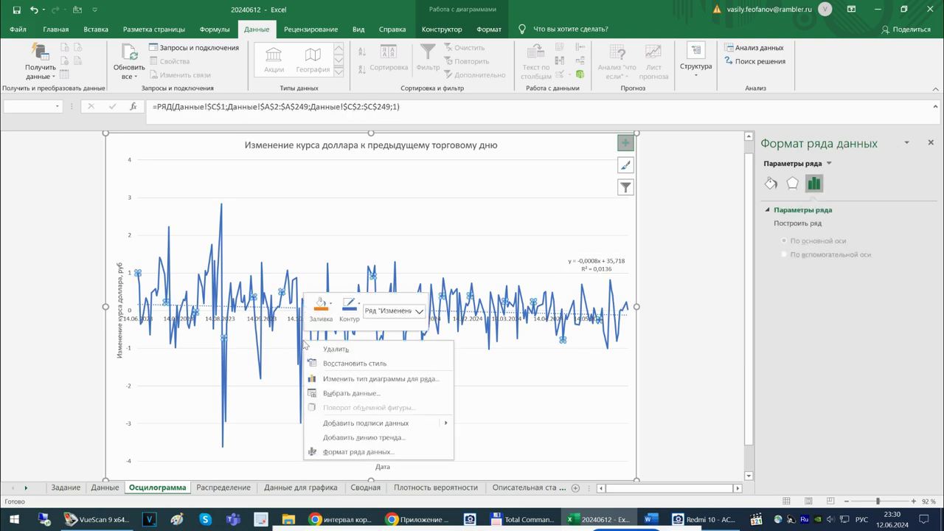
pyautogui.click(373, 438)
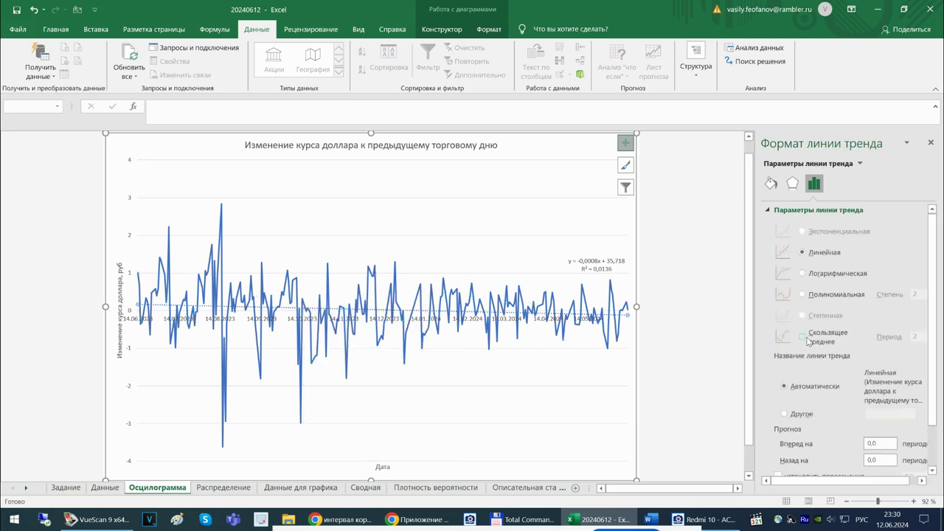
pyautogui.click(804, 338)
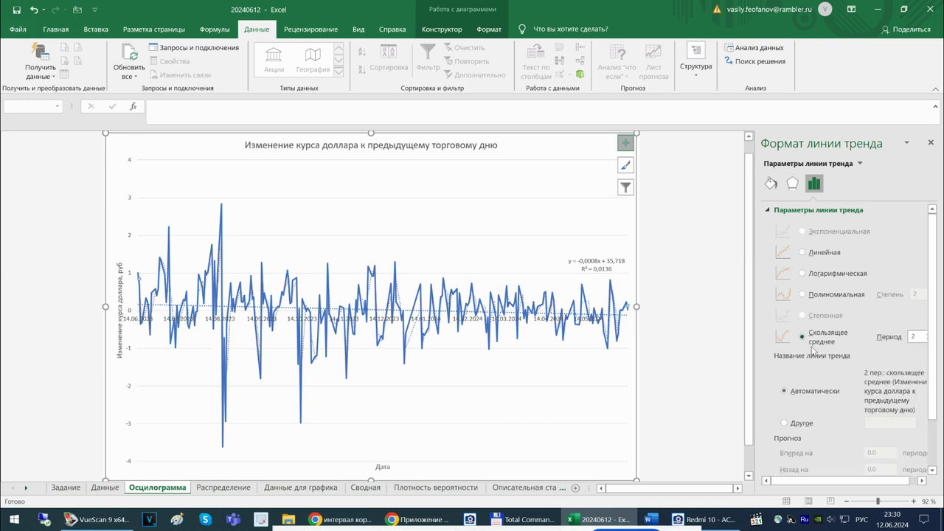
pyautogui.click(926, 336)
pyautogui.click(925, 335)
pyautogui.click(925, 336)
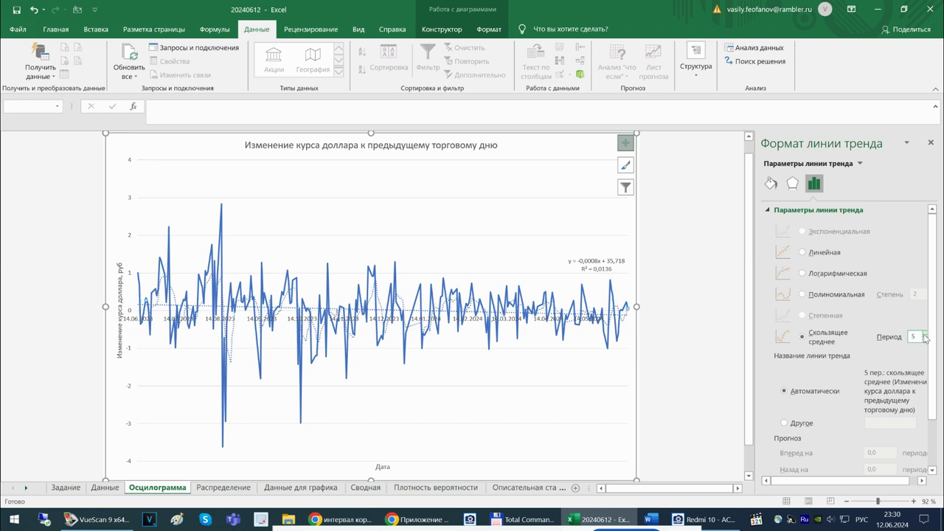
pyautogui.scroll(-2, 904, 399)
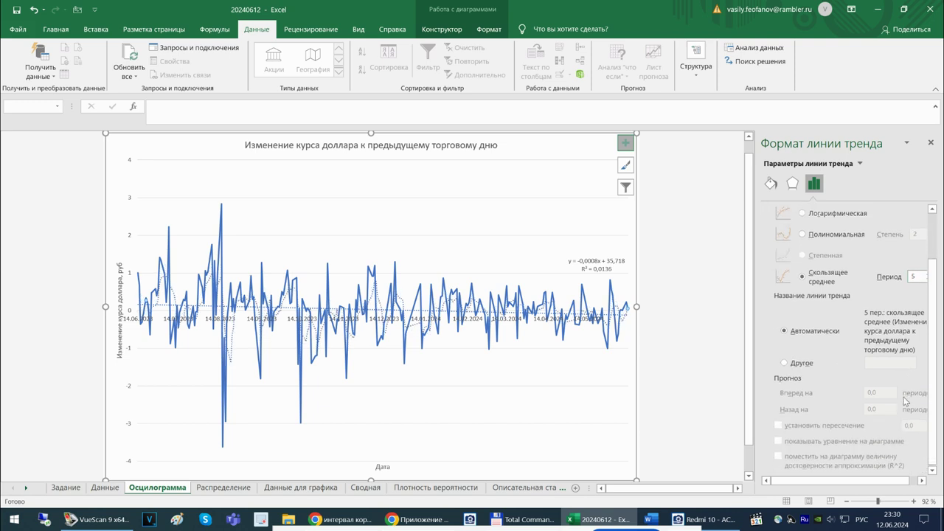
pyautogui.scroll(2, 895, 402)
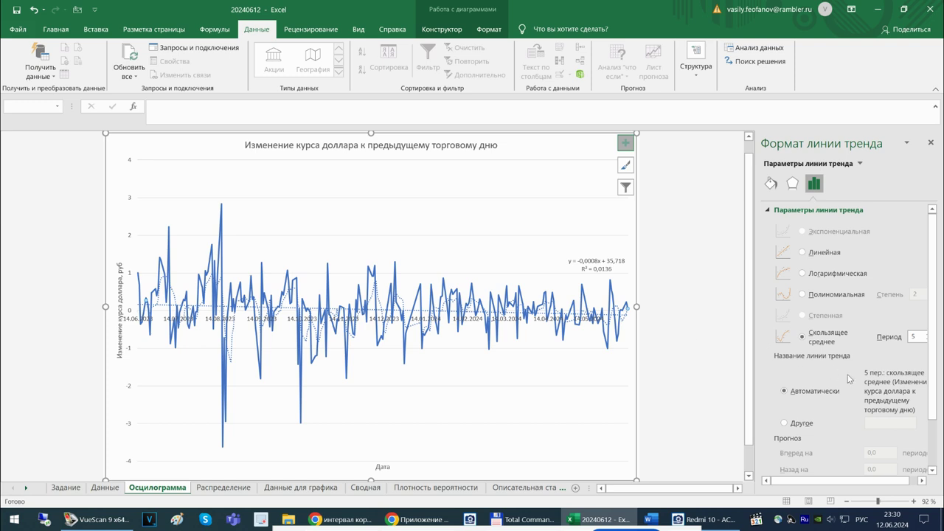
pyautogui.scroll(-2, 848, 379)
pyautogui.scroll(2, 846, 387)
pyautogui.click(711, 372)
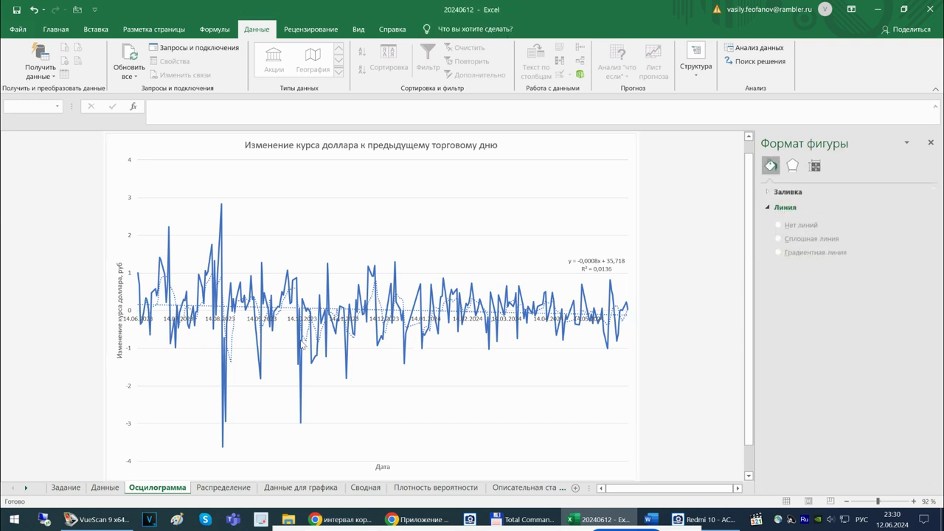
# Color the moving average trendline on the Осцилограмма chart red.
pyautogui.click(318, 335)
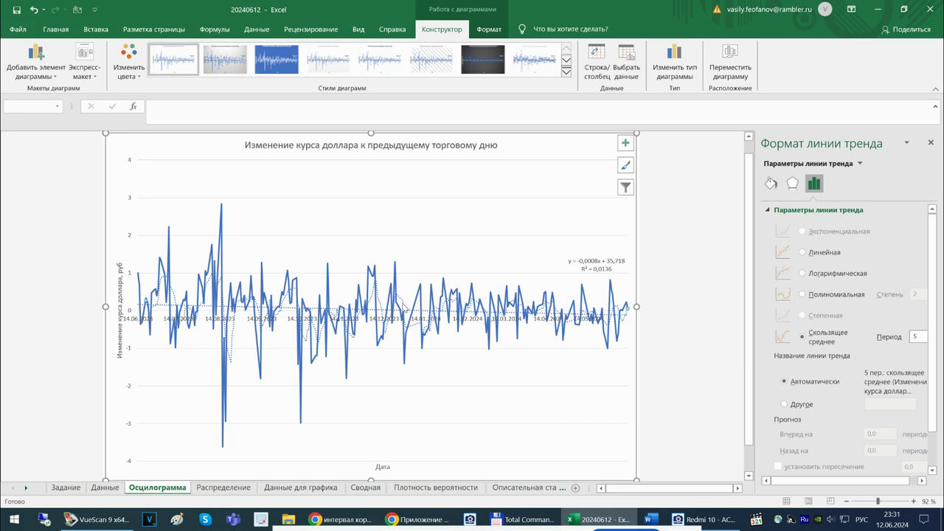
pyautogui.rightClick(404, 306)
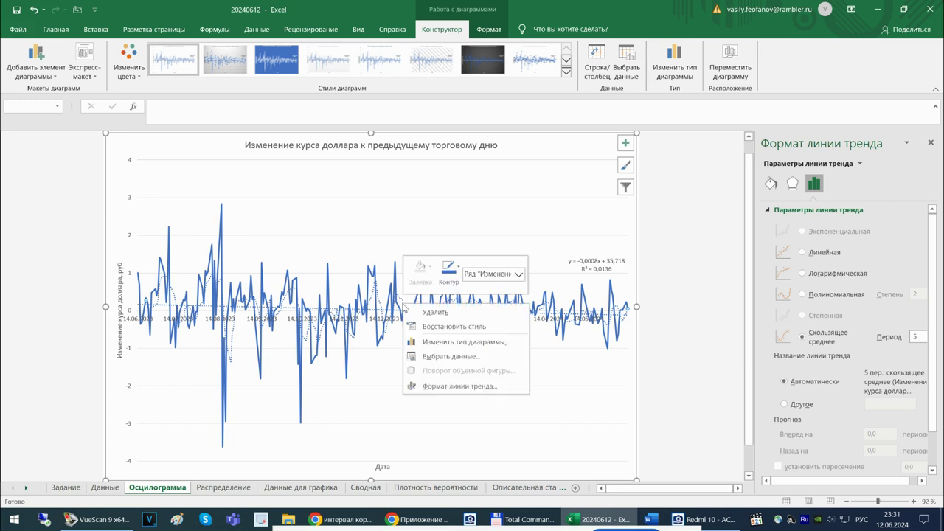
pyautogui.click(446, 387)
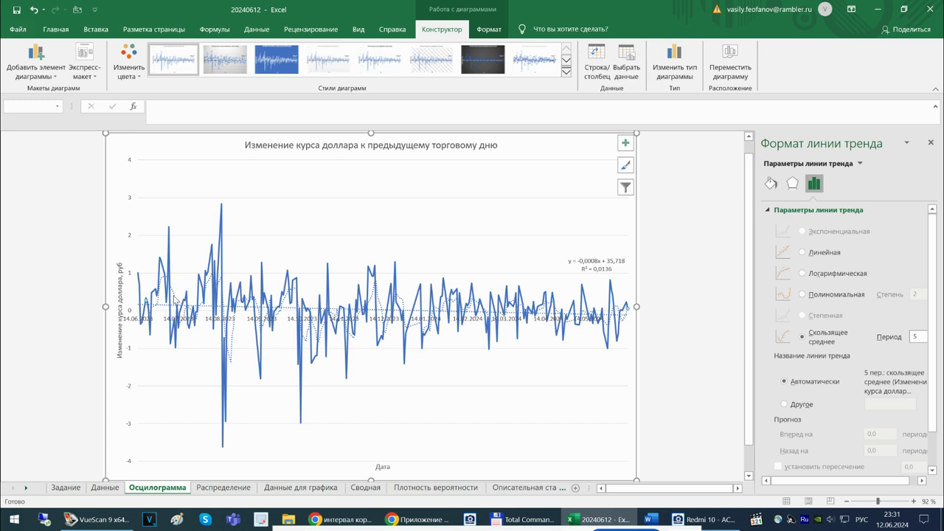
pyautogui.rightClick(174, 299)
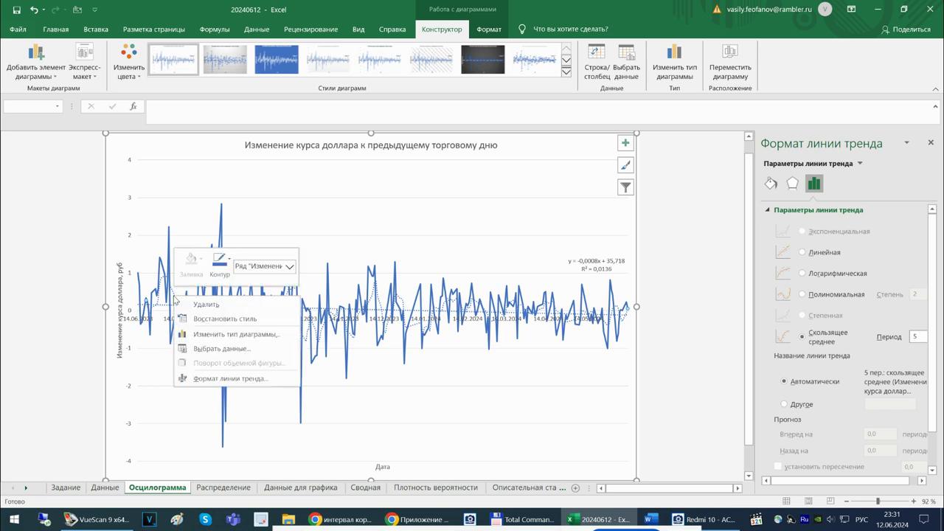
pyautogui.click(220, 378)
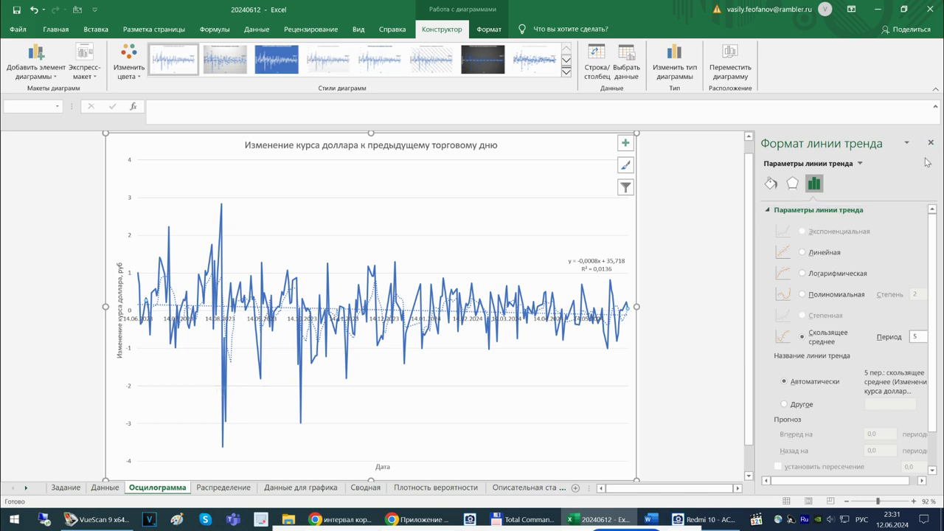
pyautogui.scroll(-2, 874, 265)
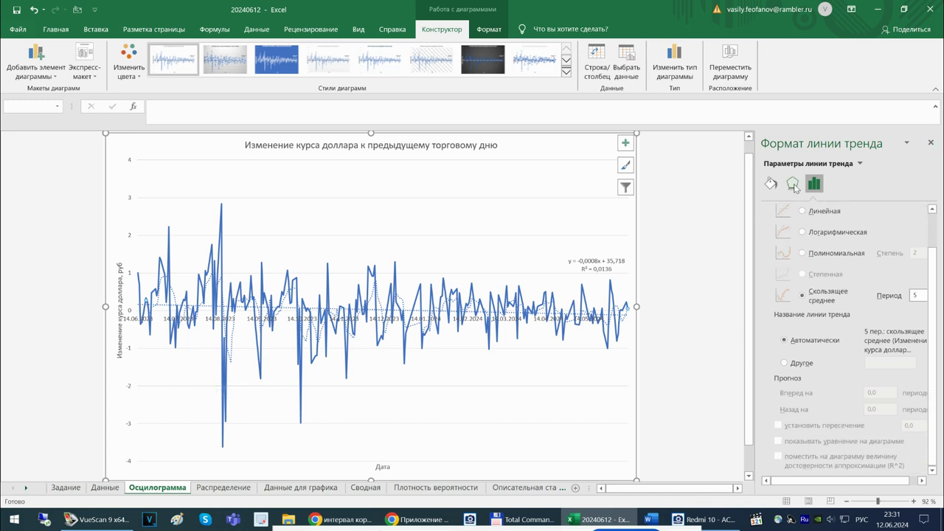
pyautogui.click(793, 186)
pyautogui.click(771, 188)
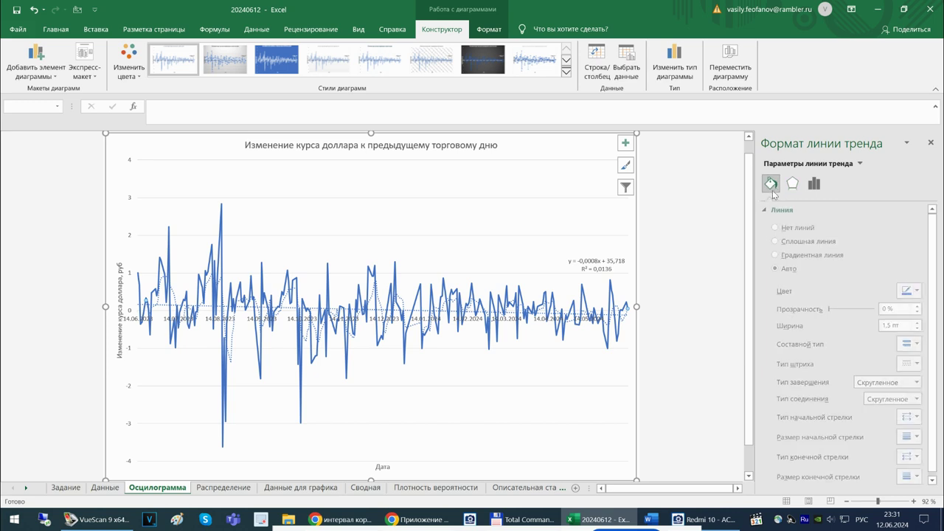
pyautogui.click(920, 290)
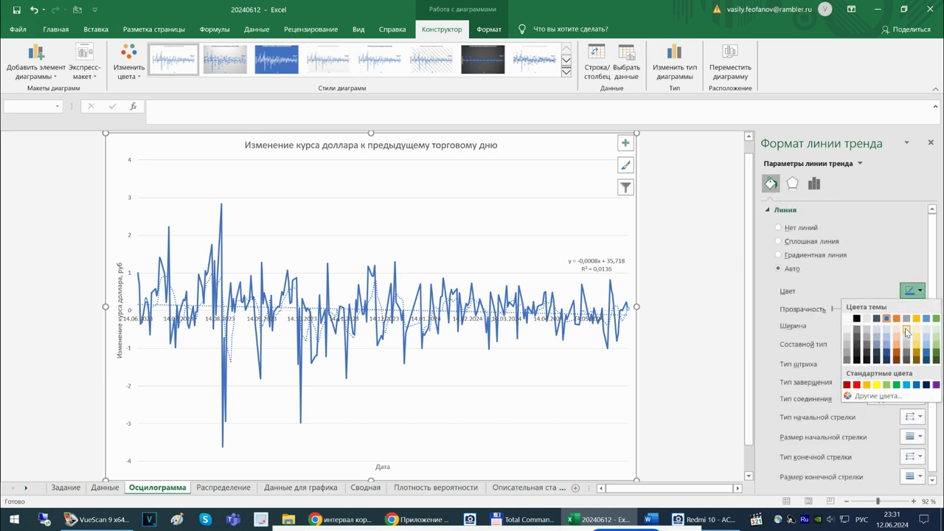
pyautogui.click(855, 385)
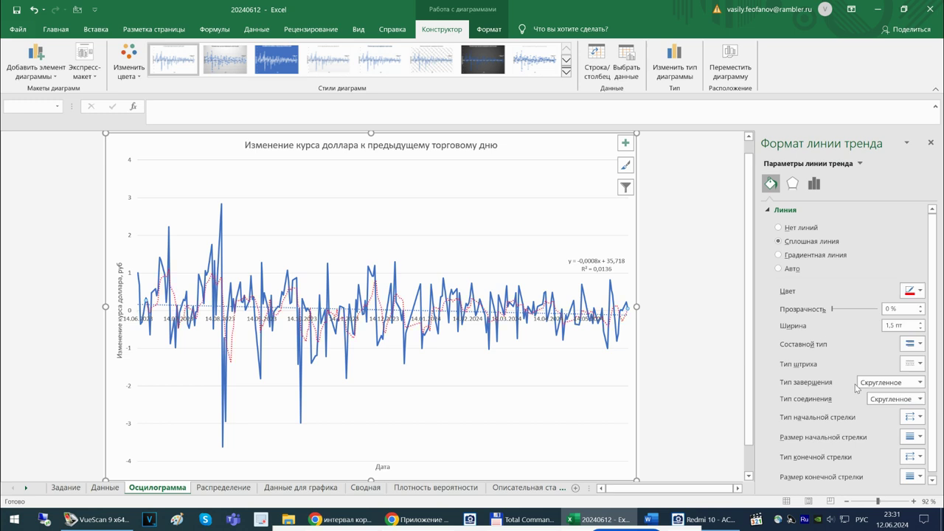
pyautogui.click(691, 391)
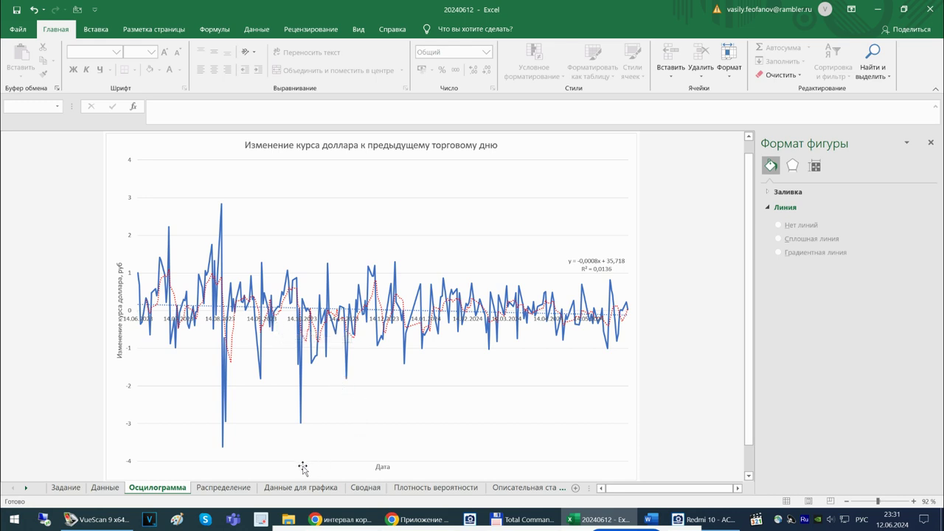
# Review the autocorrelation values for steps 1 to 5 in D2:H2 on Данные and the assignment on Задание.
pyautogui.click(105, 491)
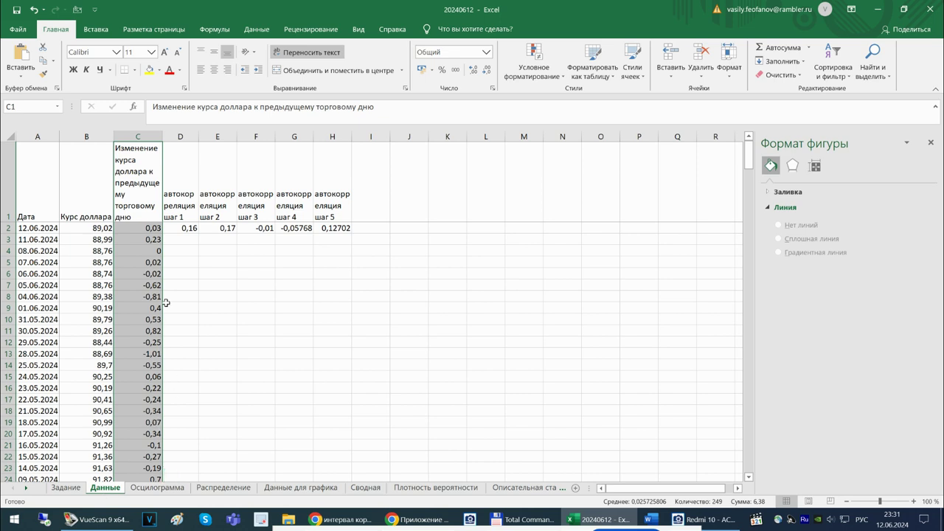
pyautogui.click(184, 229)
pyautogui.moveTo(221, 231); pyautogui.dragTo(331, 229)
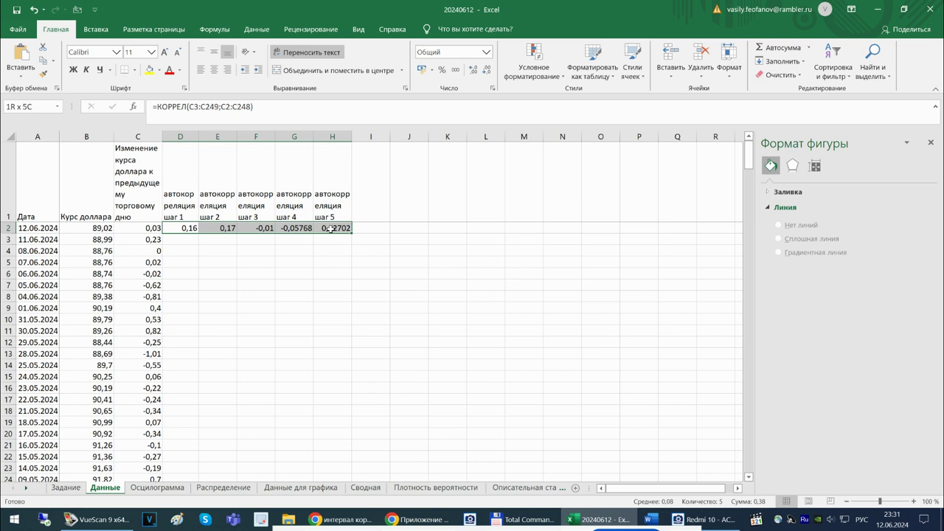
pyautogui.moveTo(331, 229); pyautogui.dragTo(330, 229)
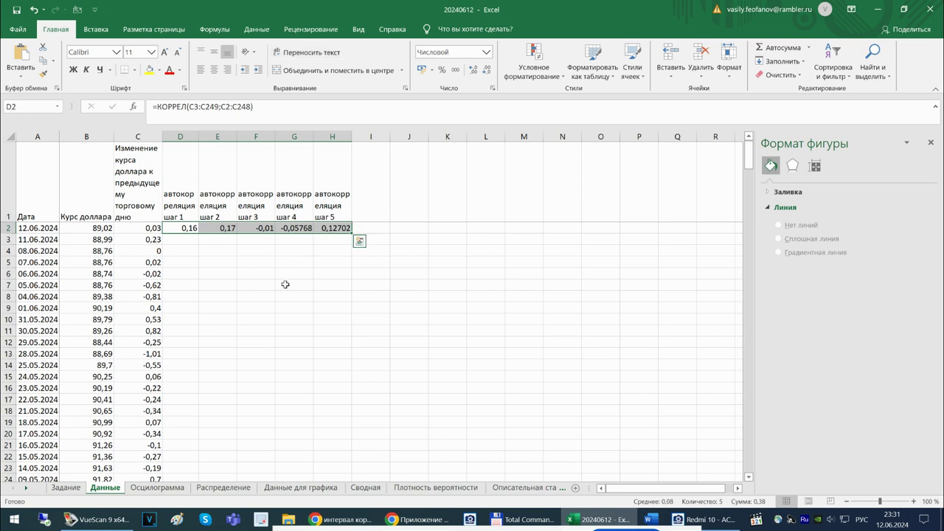
pyautogui.click(67, 488)
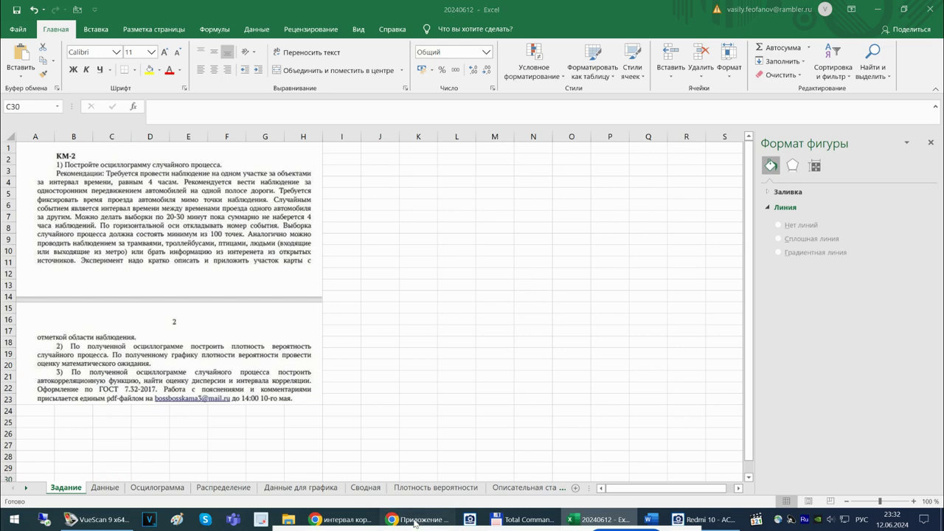
# Switch to Chrome, search Yandex for "интервал корреляции" and open the studfile.net result "7.3. Интервал корреляции".
pyautogui.click(345, 520)
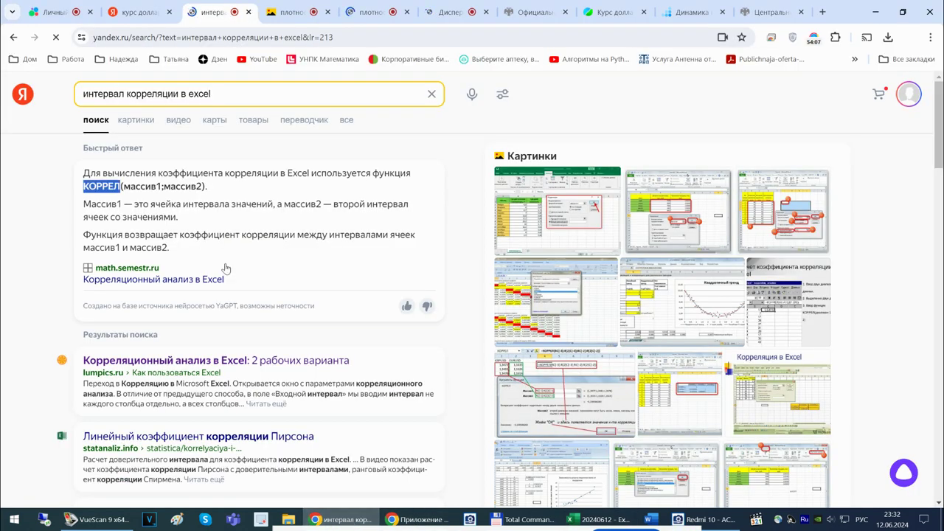
pyautogui.moveTo(219, 93); pyautogui.dragTo(179, 93)
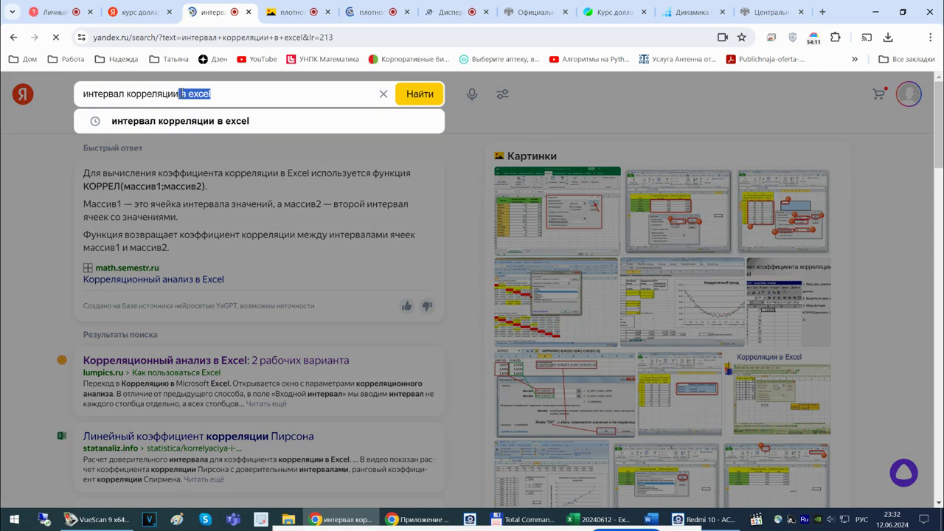
pyautogui.press('BackSpace')
pyautogui.press('Return')
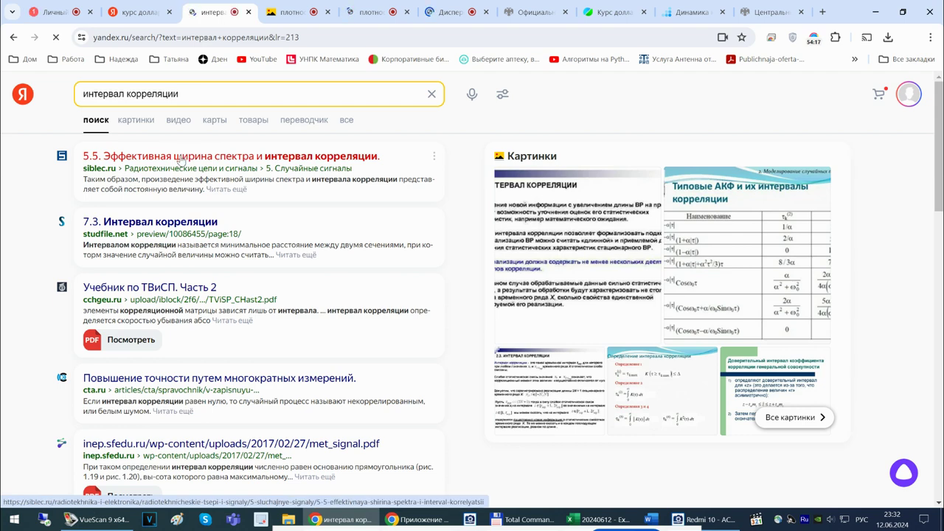
pyautogui.click(154, 222)
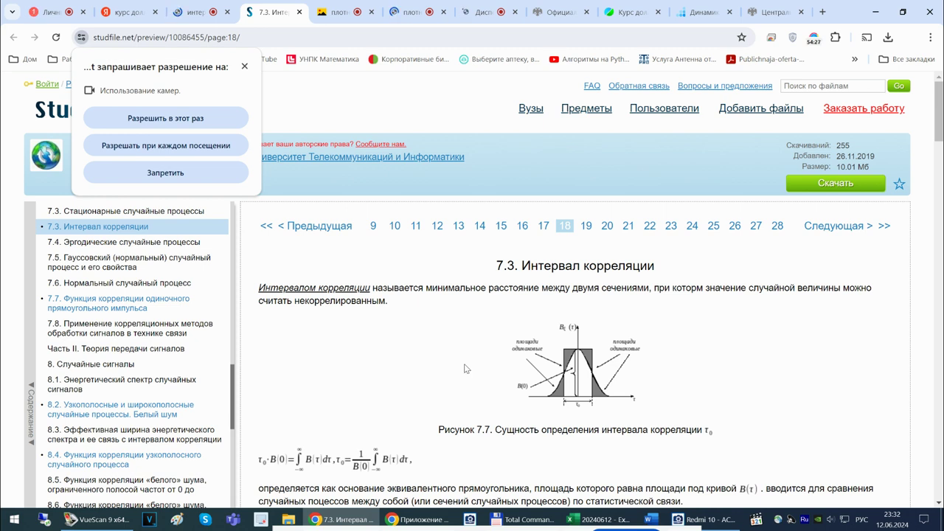
# Read the definition, figures and formulas of section 7.3 "Интервал корреляции", allowing the site's camera request for this visit only.
pyautogui.scroll(-1, 464, 368)
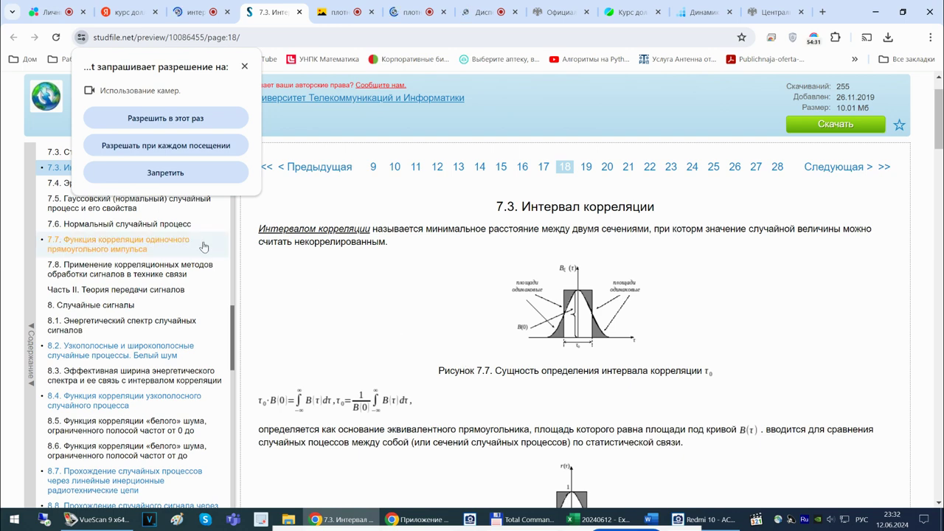
pyautogui.click(171, 118)
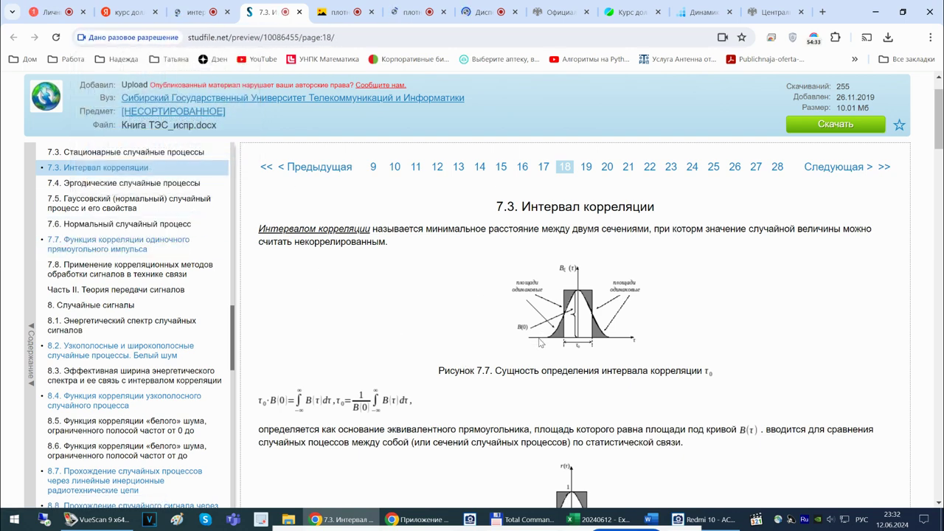
pyautogui.scroll(-1, 539, 343)
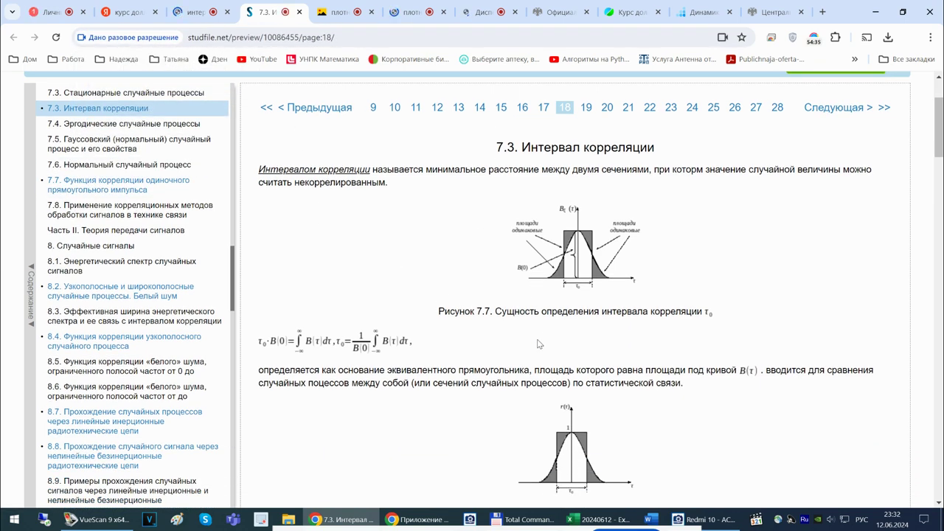
pyautogui.scroll(-1, 540, 344)
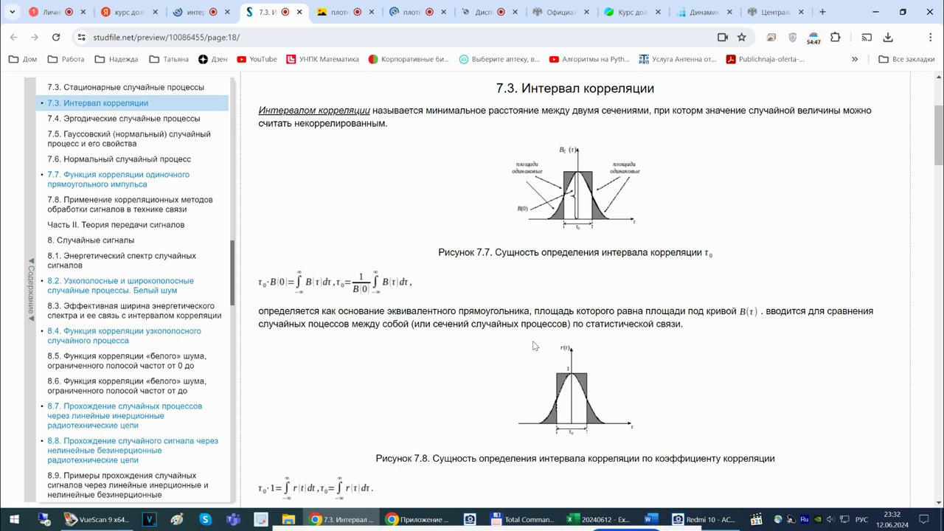
pyautogui.scroll(-1, 535, 346)
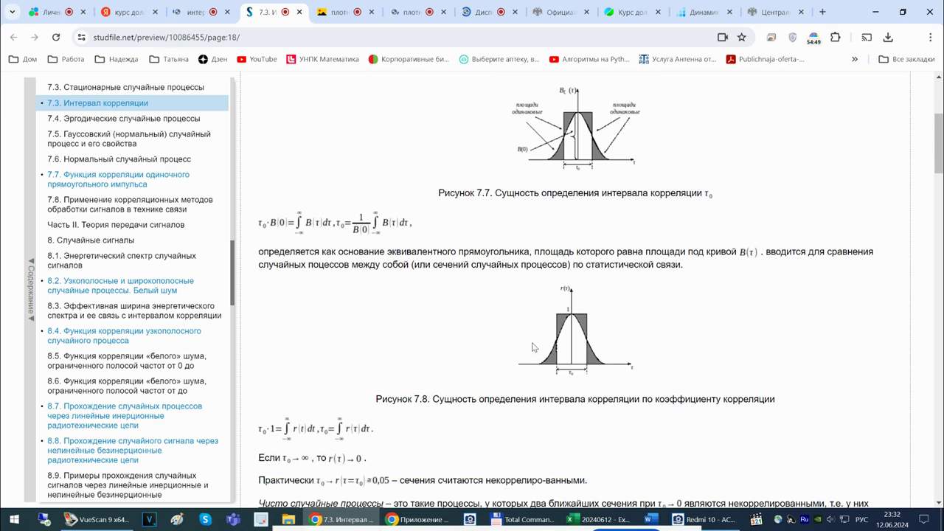
pyautogui.scroll(-2, 534, 347)
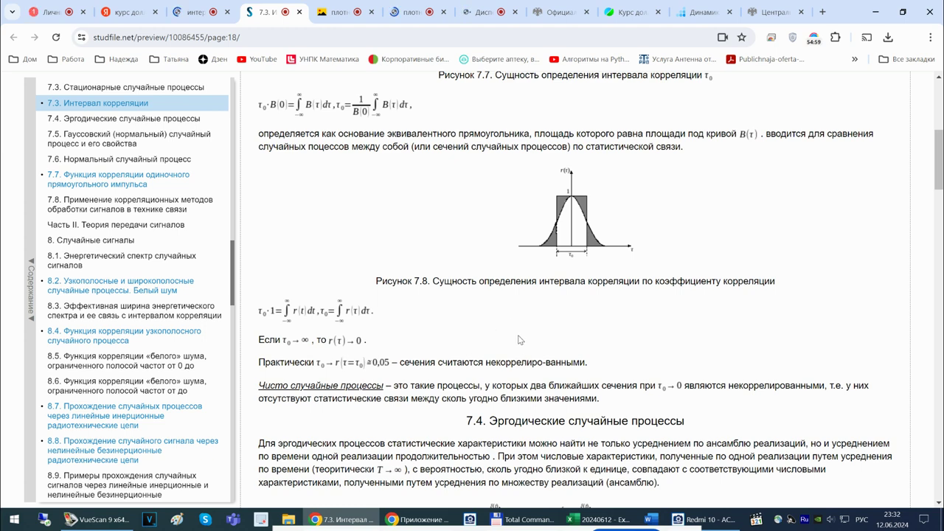
pyautogui.scroll(-2, 520, 340)
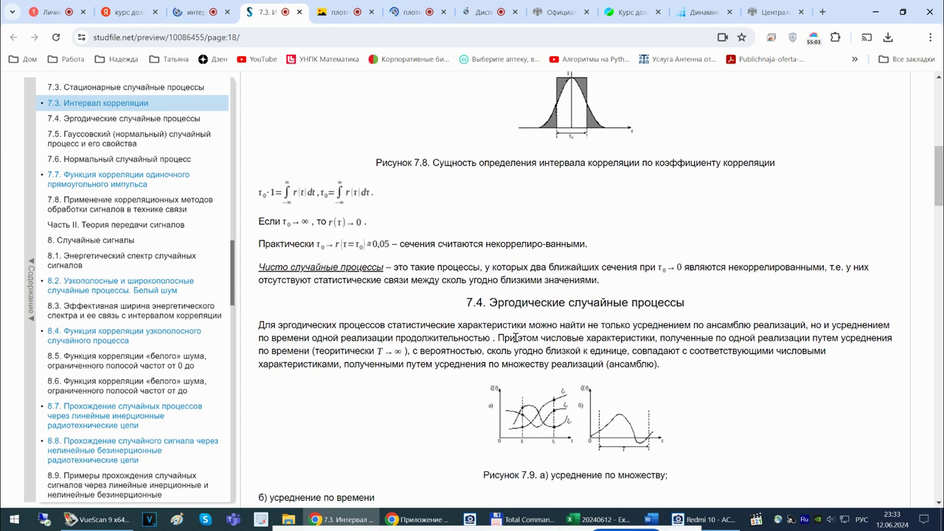
# Look through sections 7.4 to 7.6 on ergodic, Gaussian and normal random processes for a correlation interval method.
pyautogui.scroll(-1, 515, 338)
pyautogui.scroll(-1, 517, 342)
pyautogui.scroll(-7, 517, 341)
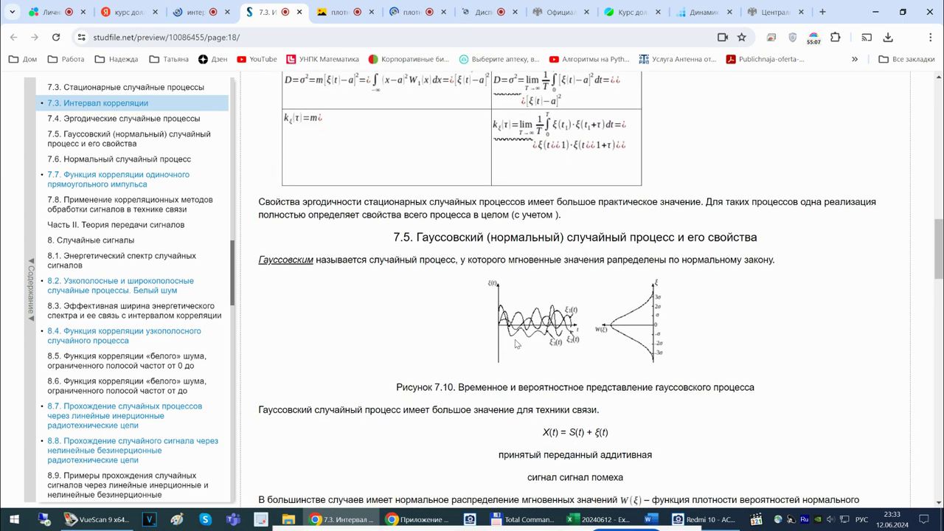
pyautogui.scroll(-4, 516, 344)
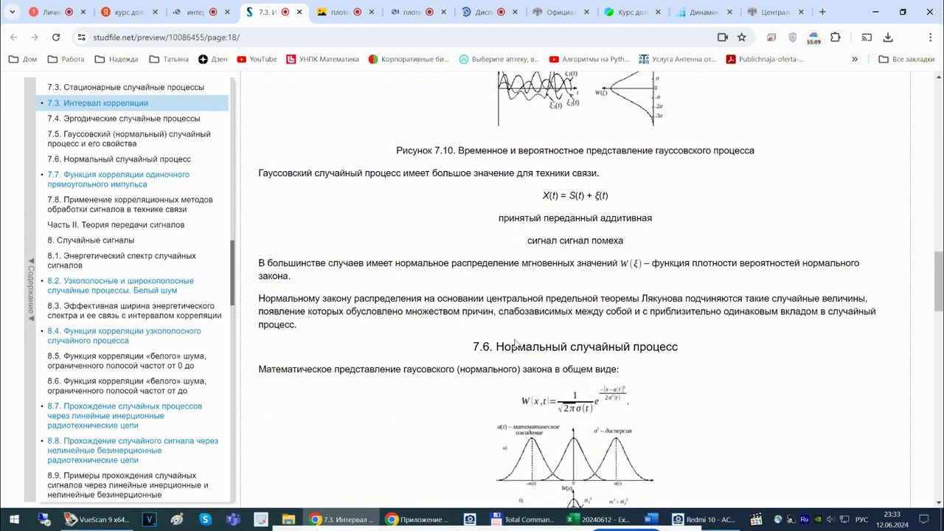
pyautogui.scroll(-6, 515, 343)
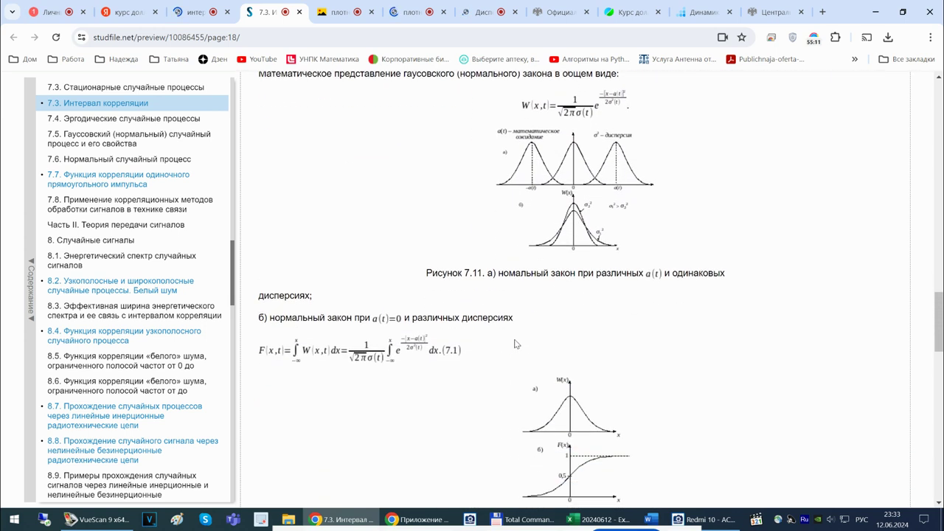
pyautogui.scroll(-8, 516, 344)
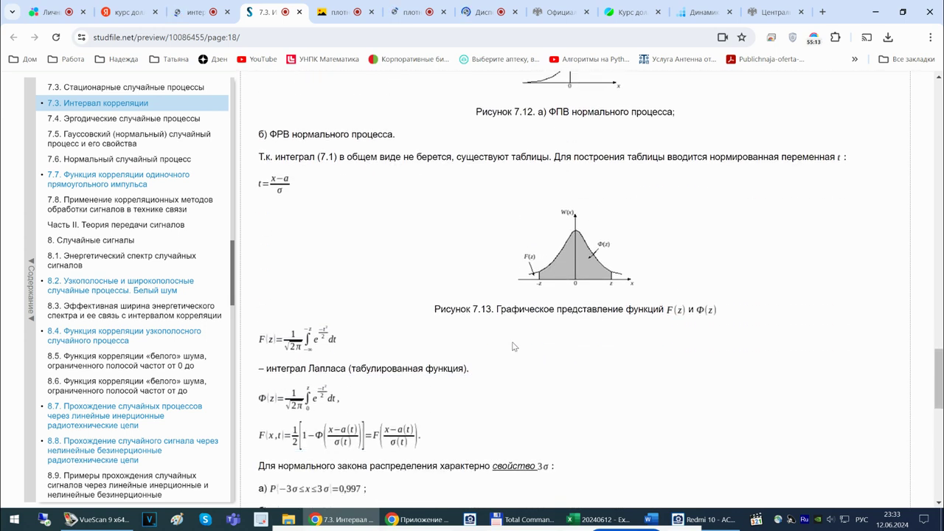
pyautogui.scroll(-4, 515, 346)
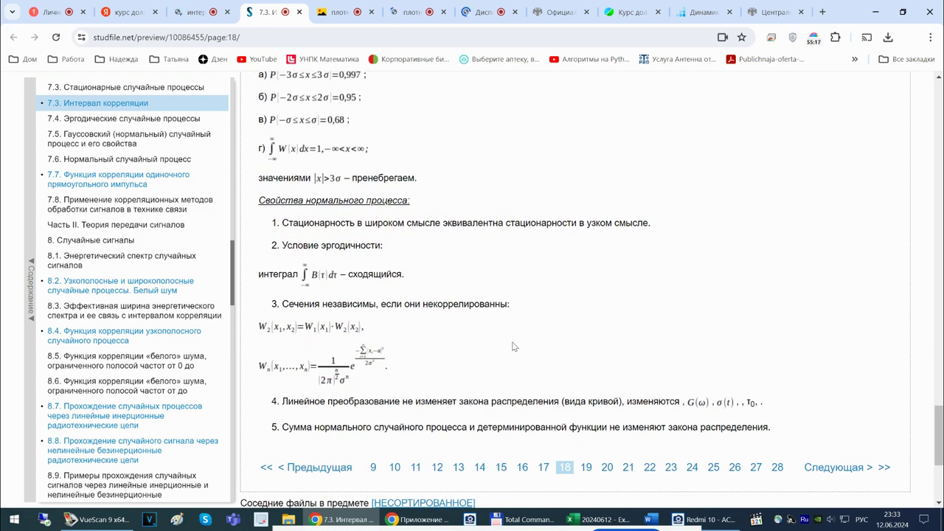
pyautogui.scroll(20, 514, 346)
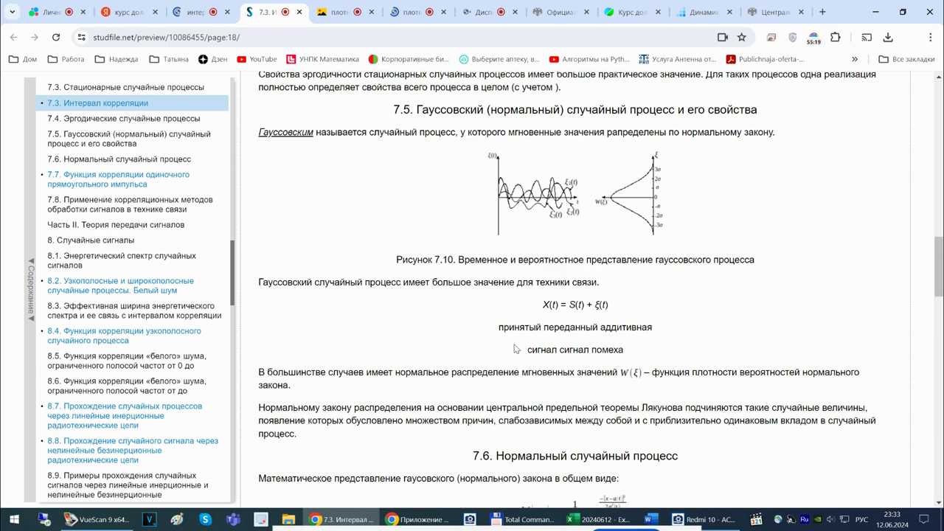
pyautogui.scroll(5, 514, 347)
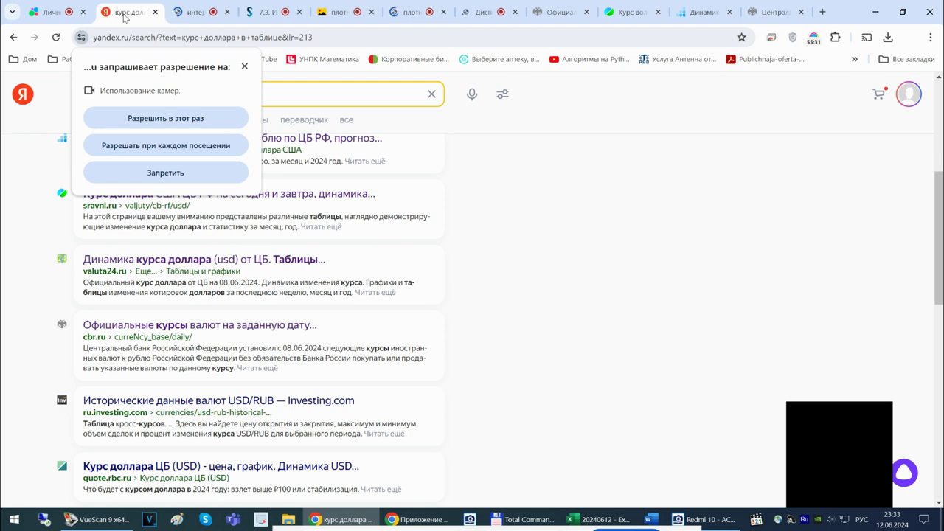
# Close the "курс доллара в таблице" search page and search Yandex for "интервал корреляции онлайн".
pyautogui.click(147, 118)
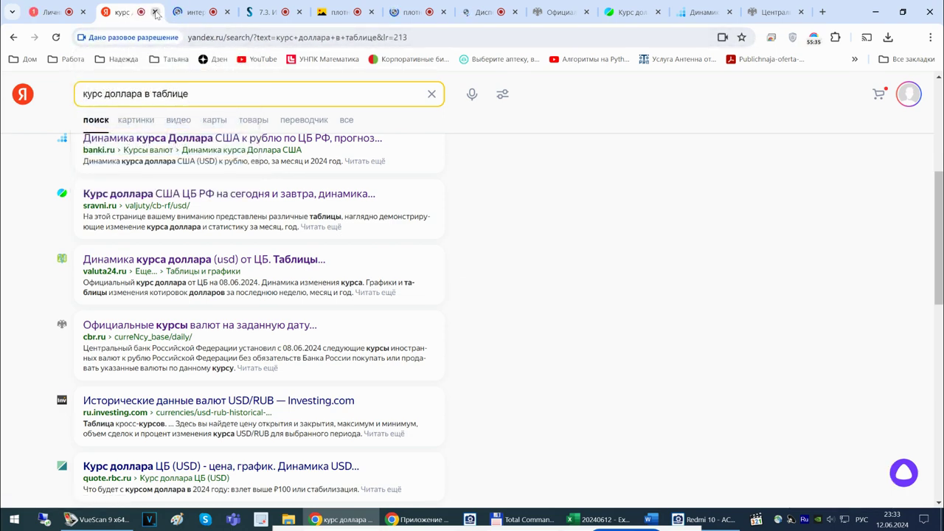
pyautogui.click(155, 12)
pyautogui.click(201, 94)
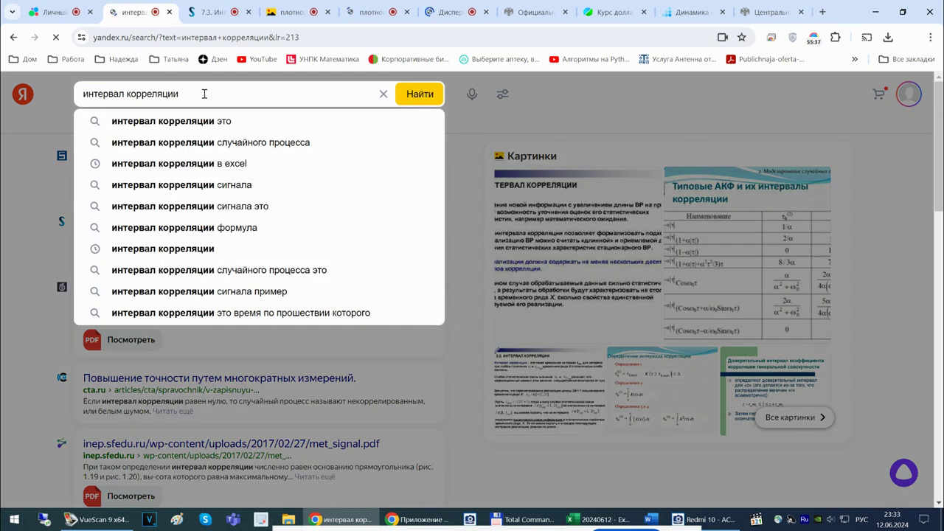
pyautogui.write('онлайн')
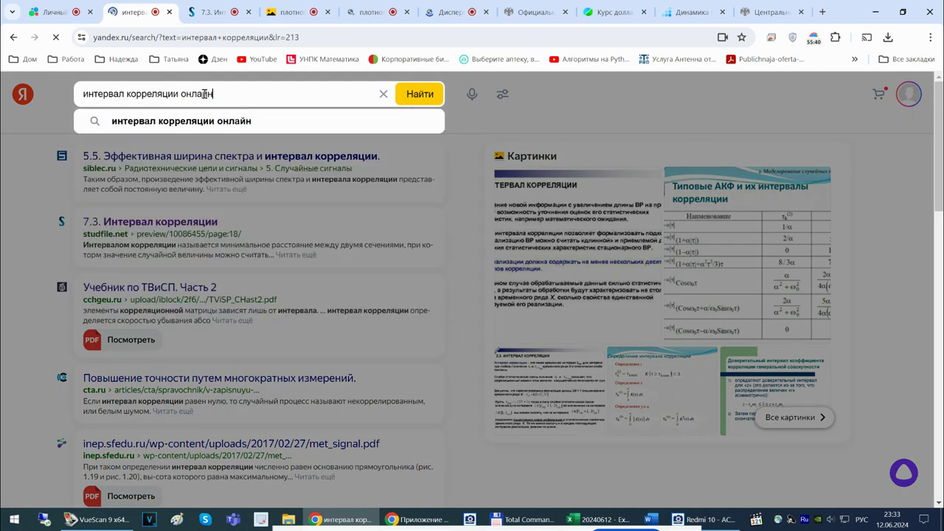
pyautogui.press('Return')
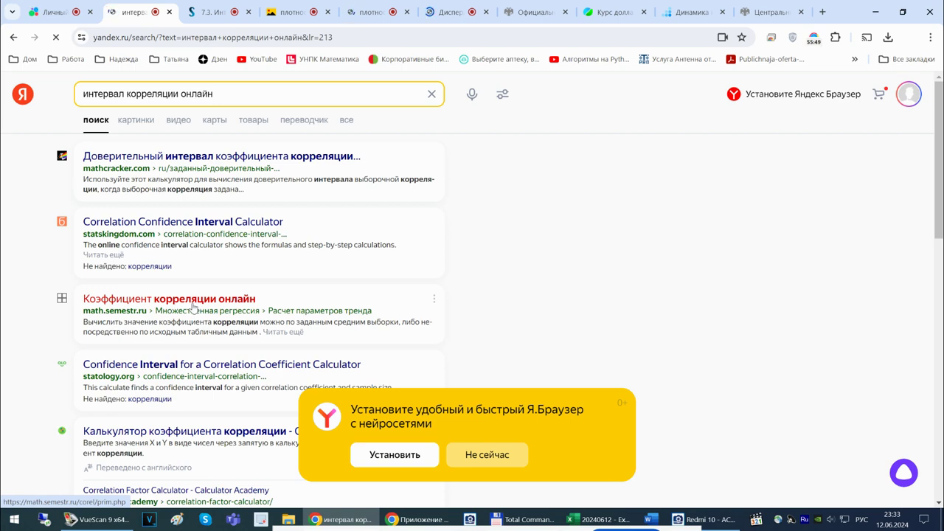
# Open the math.semestr.ru result "Коэффициент корреляции онлайн" and examine its online calculator and the data field for pasting from Excel.
pyautogui.click(190, 301)
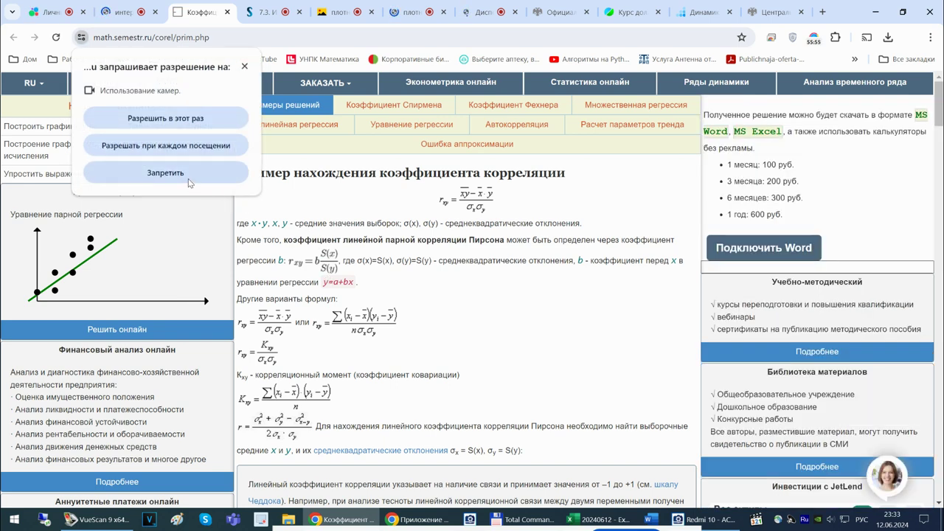
pyautogui.click(167, 121)
pyautogui.scroll(-1, 420, 314)
pyautogui.scroll(-5, 420, 314)
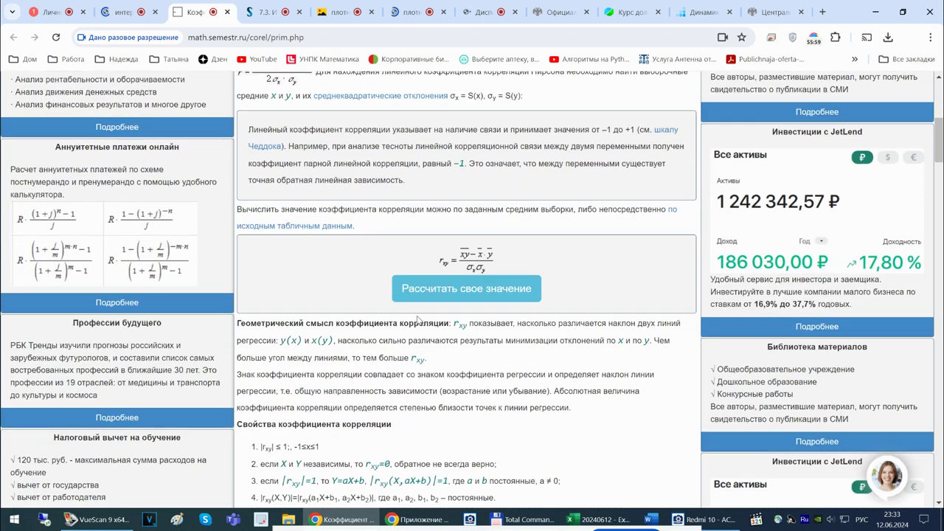
pyautogui.scroll(-5, 417, 319)
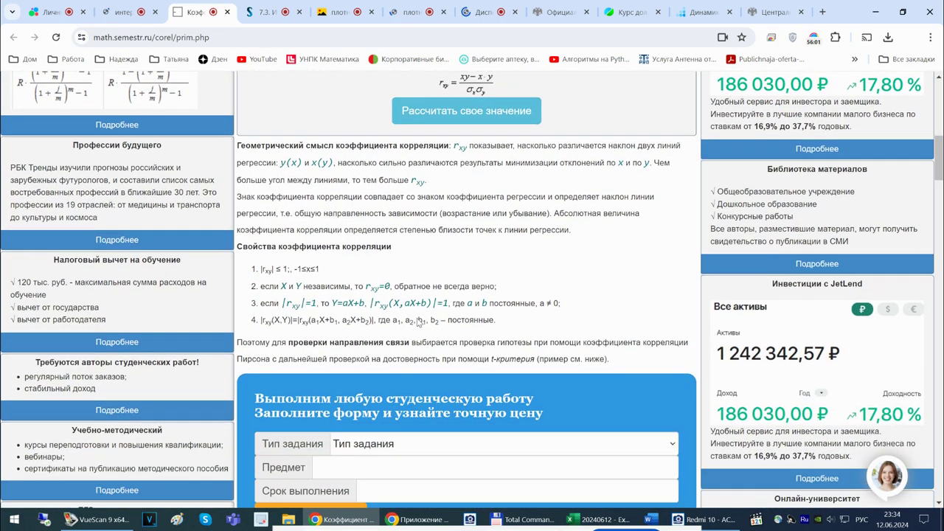
pyautogui.scroll(-3, 418, 323)
pyautogui.scroll(-1, 415, 323)
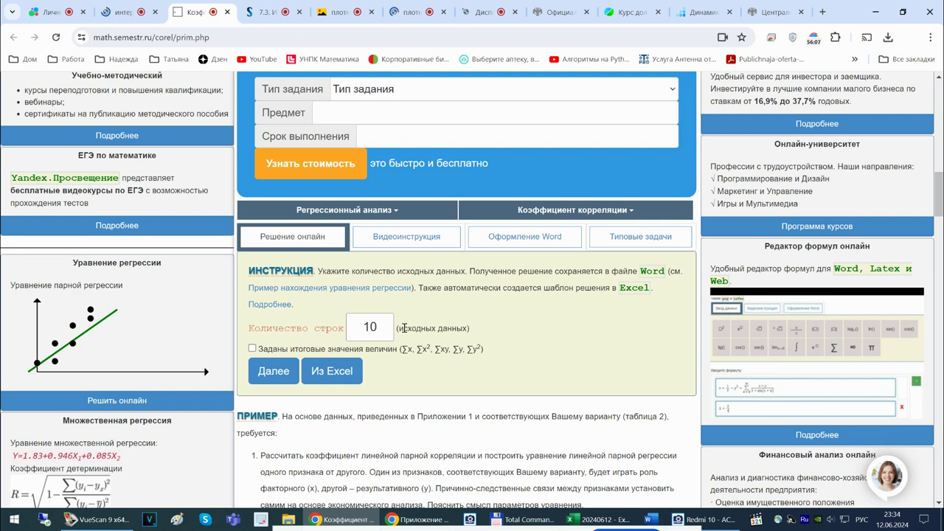
pyautogui.scroll(-1, 404, 327)
pyautogui.click(334, 313)
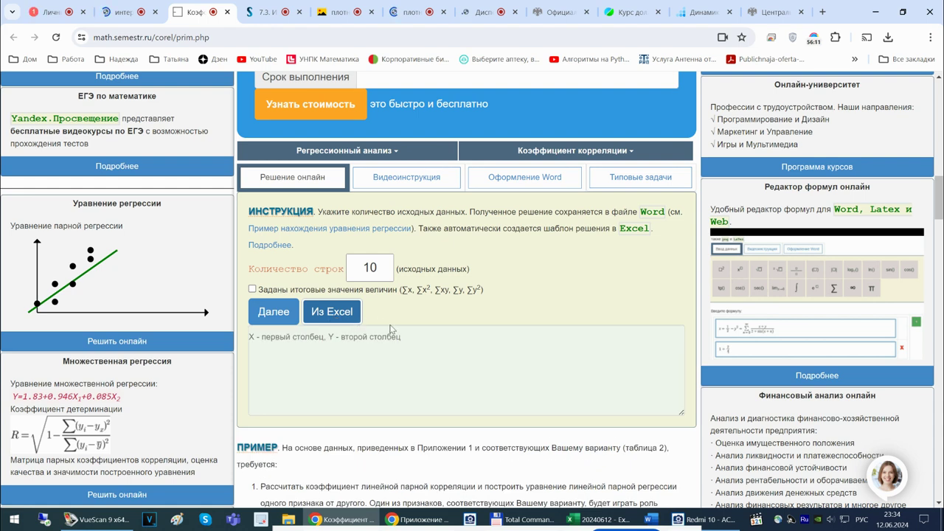
pyautogui.scroll(-1, 390, 325)
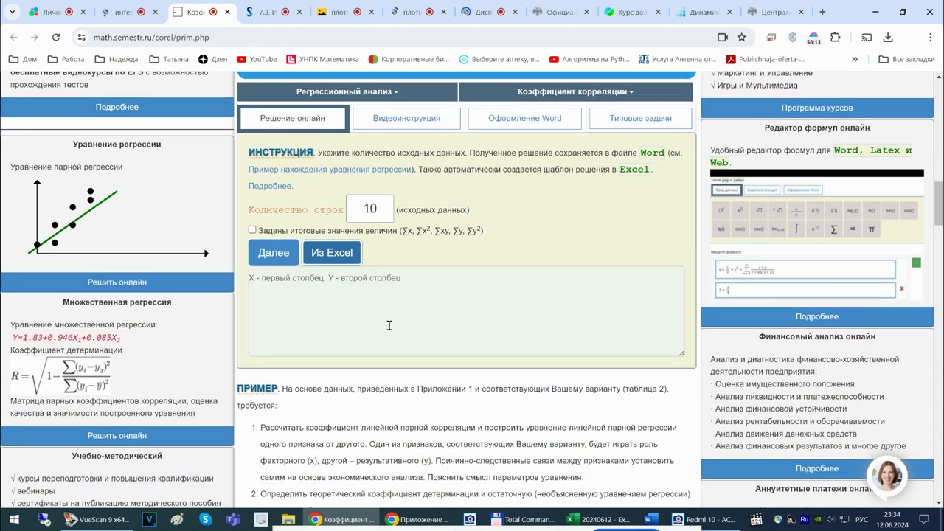
# Switch to Excel and examine the autocorrelation formulas for steps 1 to 3 in D2:F2 on Данные.
pyautogui.click(594, 520)
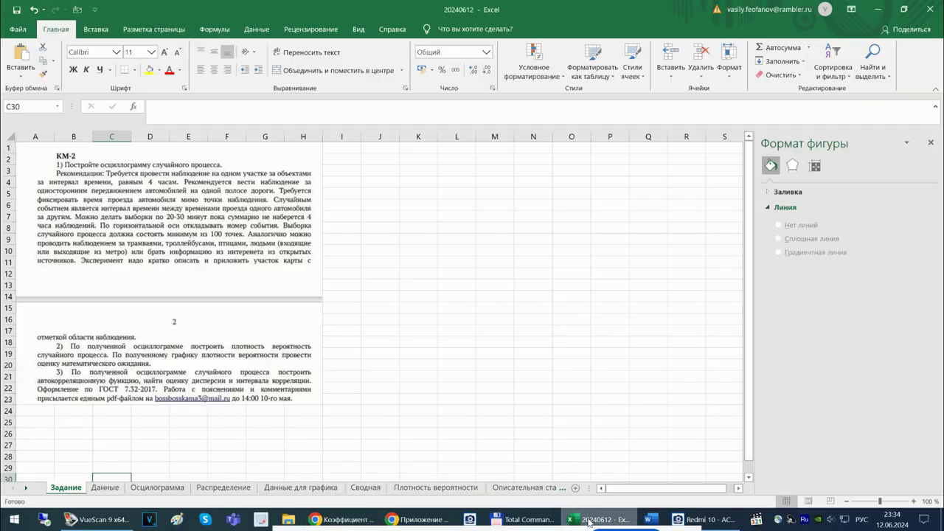
pyautogui.click(105, 488)
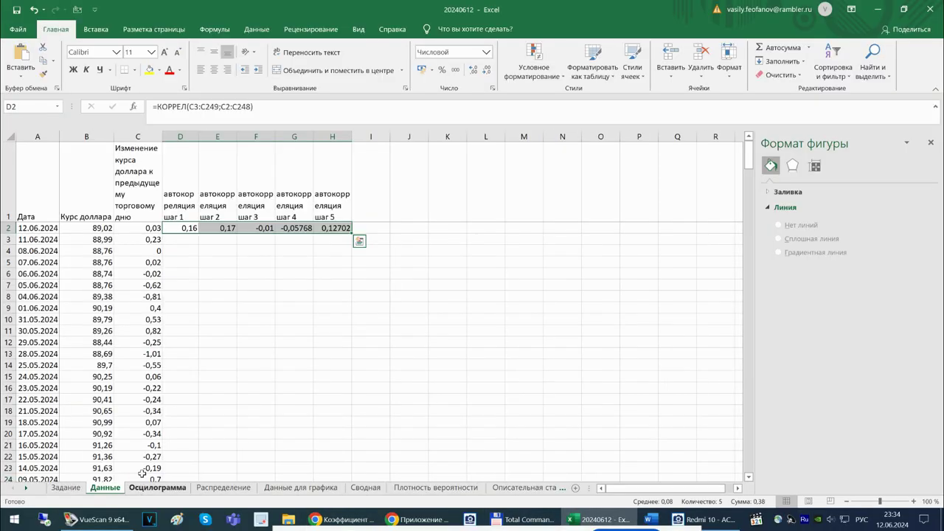
pyautogui.click(180, 224)
pyautogui.click(211, 229)
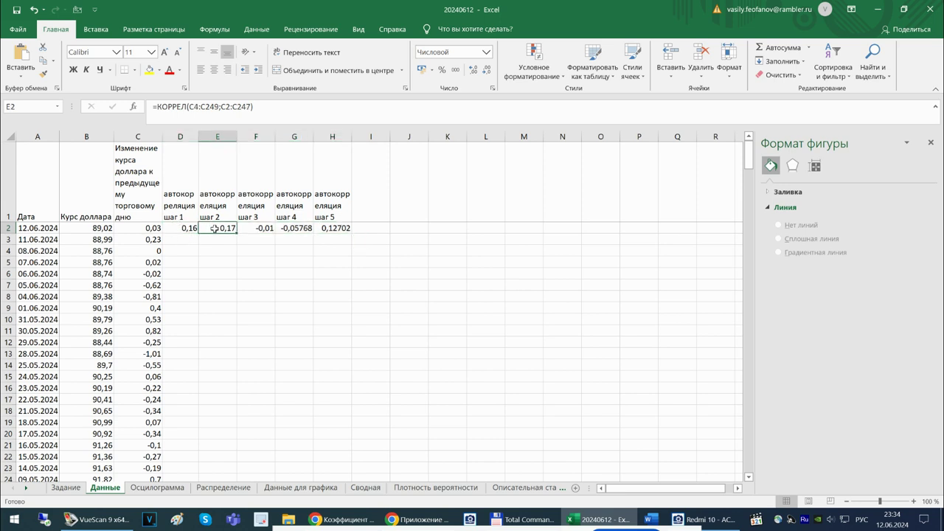
pyautogui.click(256, 233)
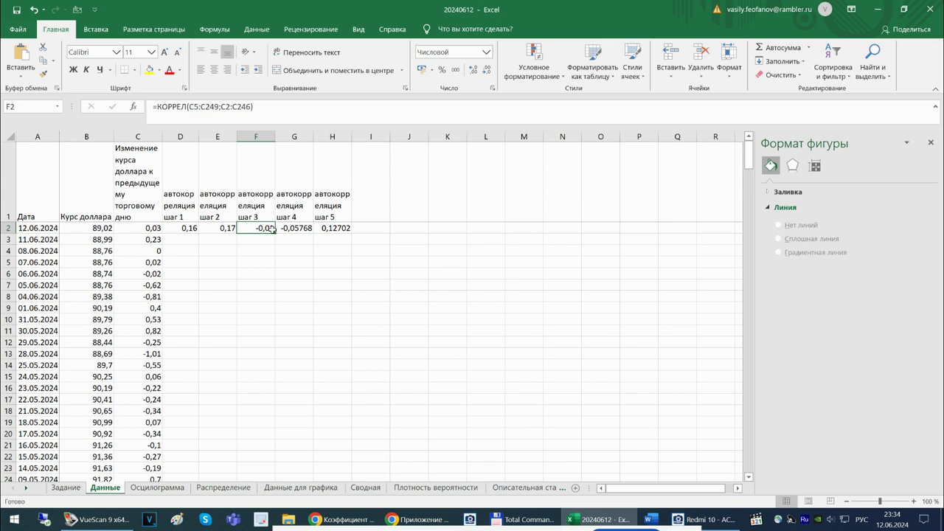
# Format the autocorrelation values in D2:H2 to show two decimal places.
pyautogui.moveTo(327, 230); pyautogui.dragTo(184, 228)
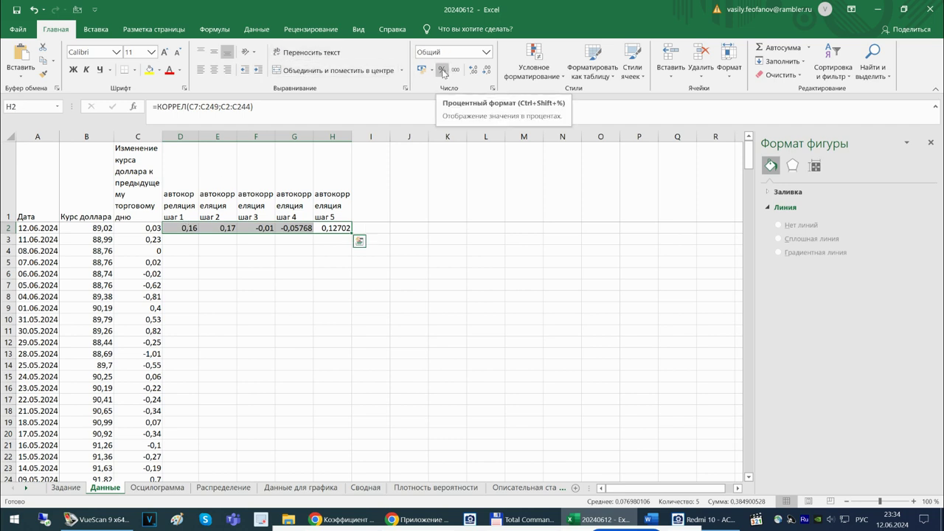
pyautogui.click(486, 70)
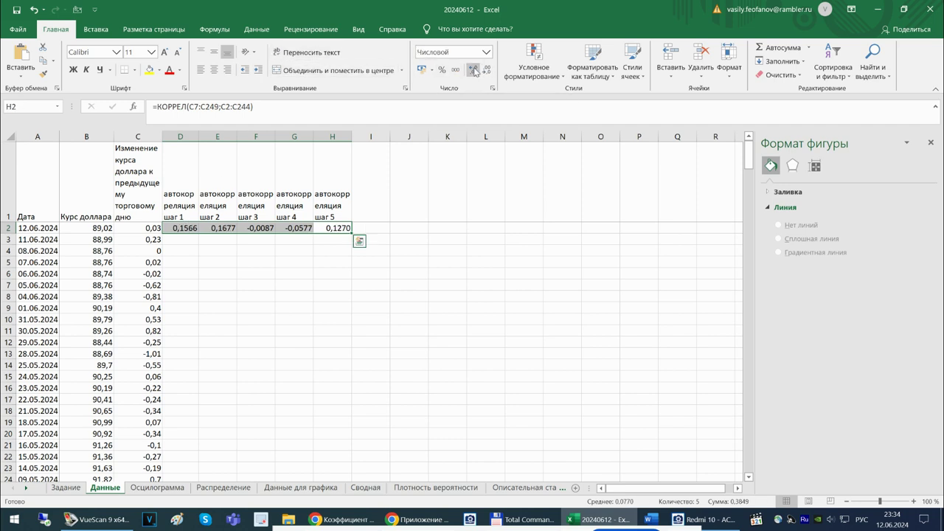
pyautogui.click(487, 70)
pyautogui.click(487, 70)
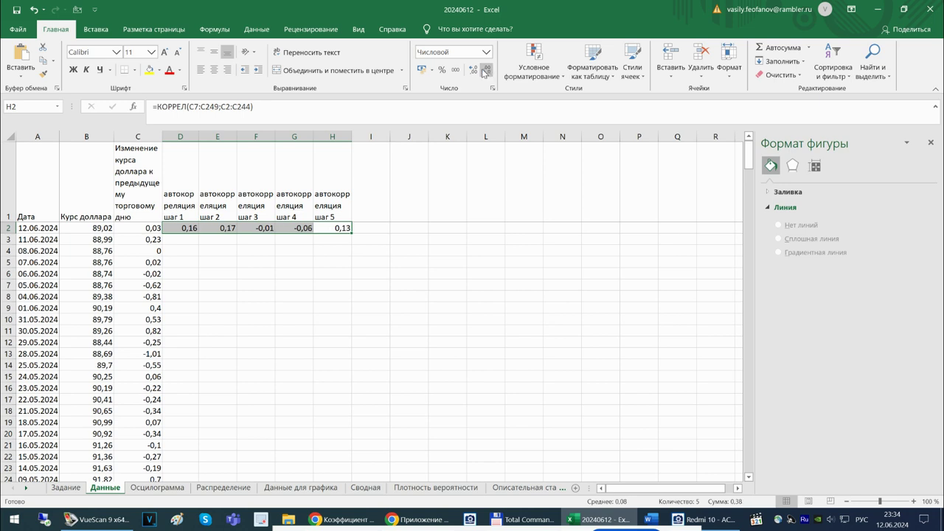
# Compare the autocorrelation values for steps 3 and 5 in columns F and H to judge the correlation interval.
pyautogui.click(255, 228)
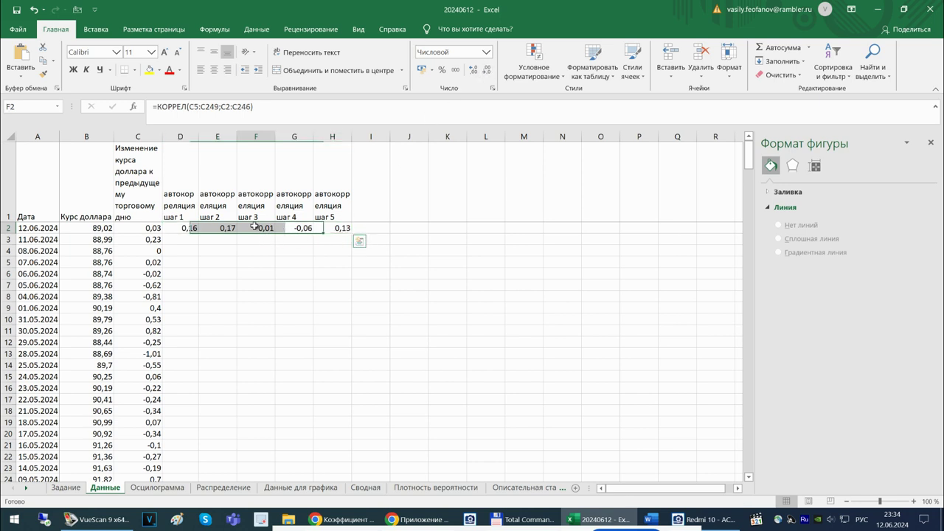
pyautogui.moveTo(260, 198); pyautogui.dragTo(254, 236)
pyautogui.moveTo(336, 193); pyautogui.dragTo(326, 230)
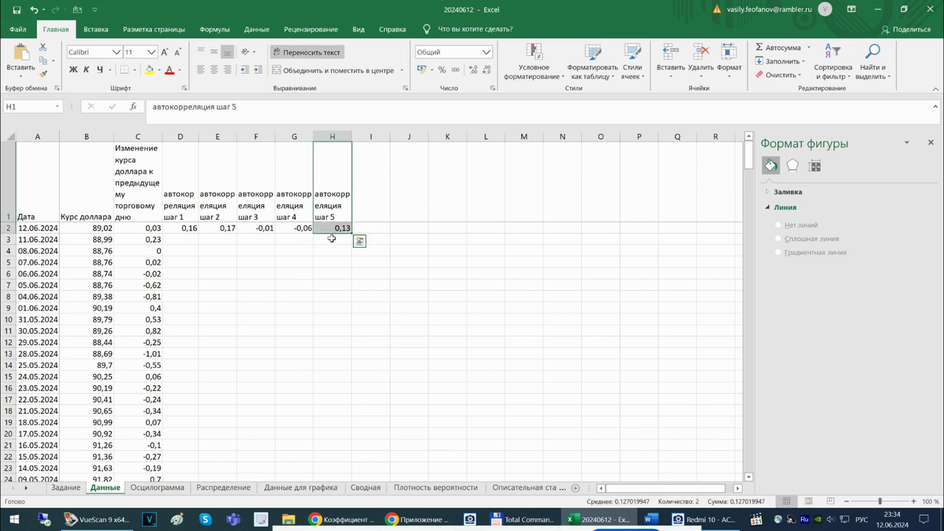
pyautogui.click(272, 228)
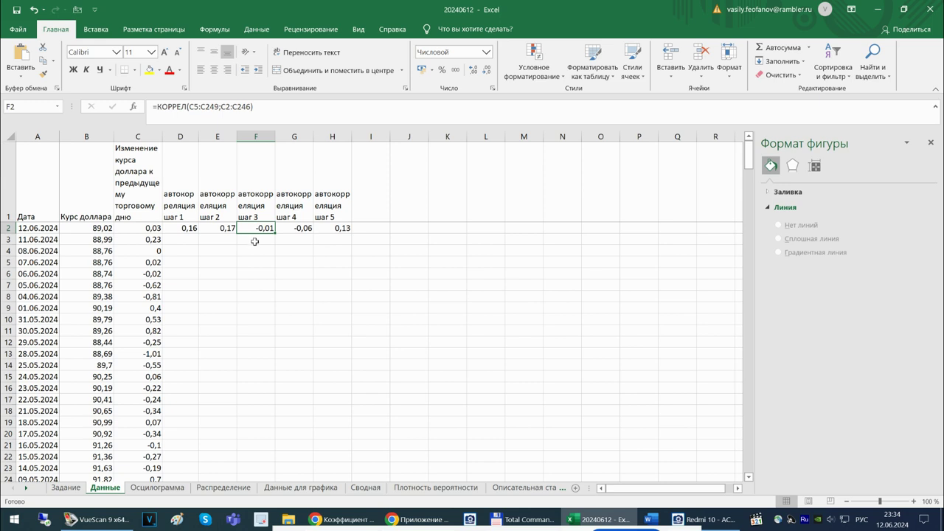
pyautogui.moveTo(256, 191); pyautogui.dragTo(248, 229)
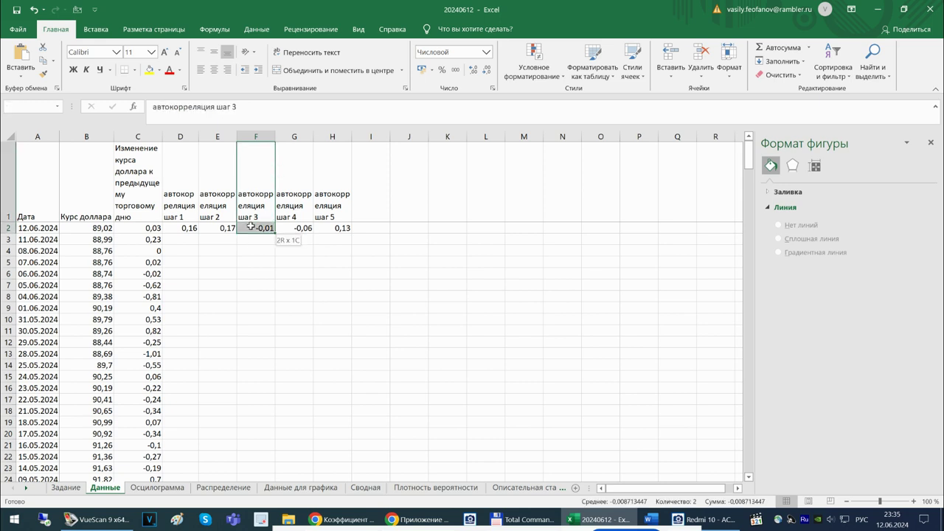
# Review the assignment text on Задание alongside the autocorrelation values on Данные.
pyautogui.click(71, 487)
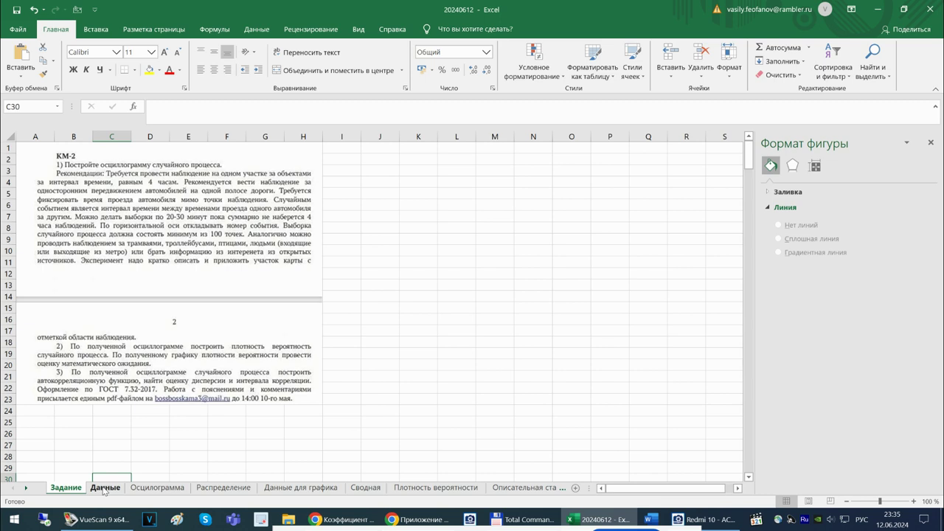
pyautogui.click(105, 488)
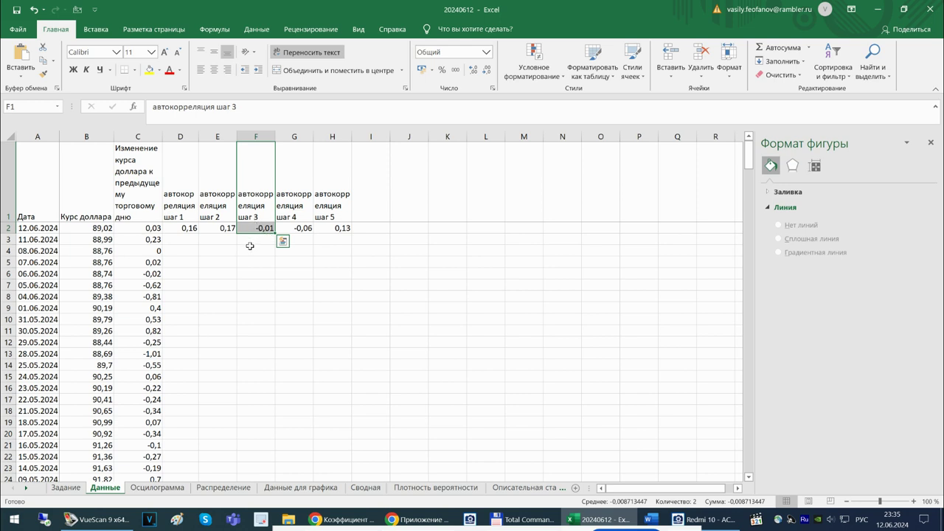
pyautogui.click(66, 488)
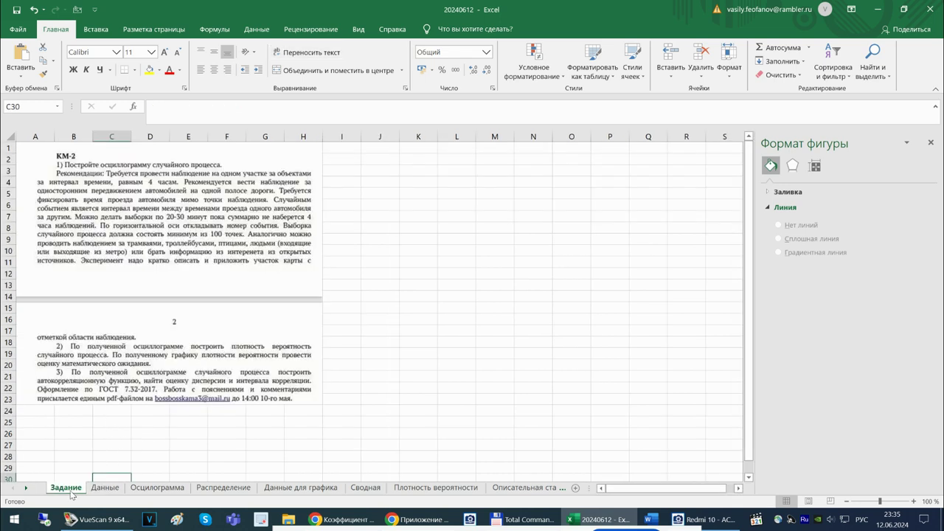
pyautogui.click(104, 488)
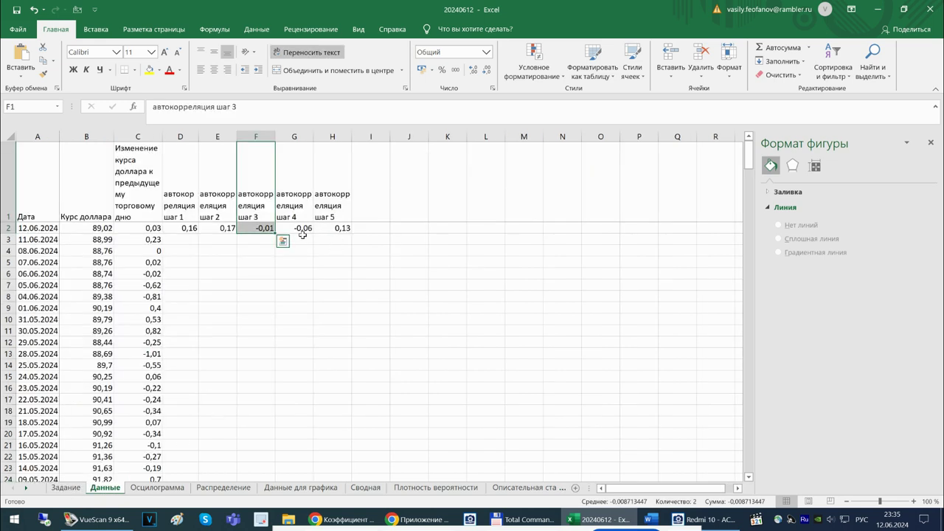
# Extend the step 5 autocorrelation heading and formula in column H across to columns I and J for steps 6 and 7.
pyautogui.moveTo(304, 229); pyautogui.dragTo(336, 228)
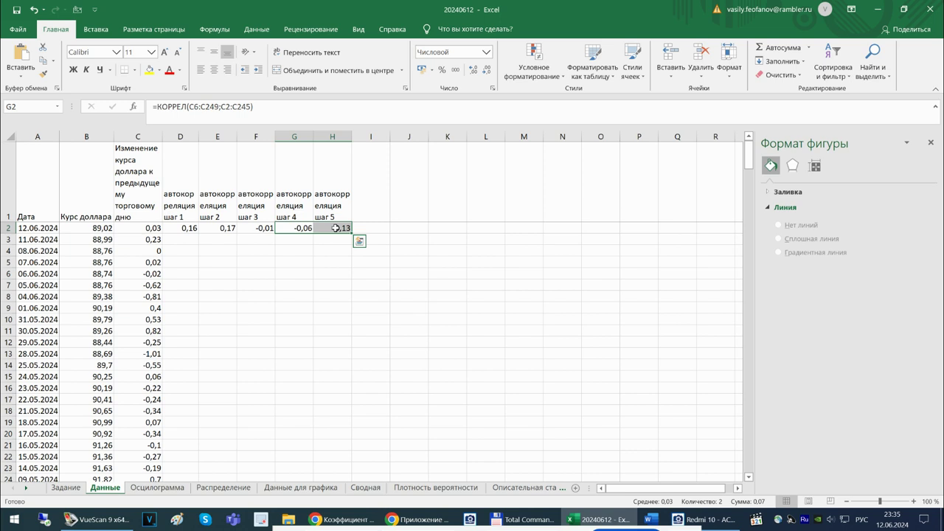
pyautogui.moveTo(334, 200); pyautogui.dragTo(425, 235)
pyautogui.click(376, 227)
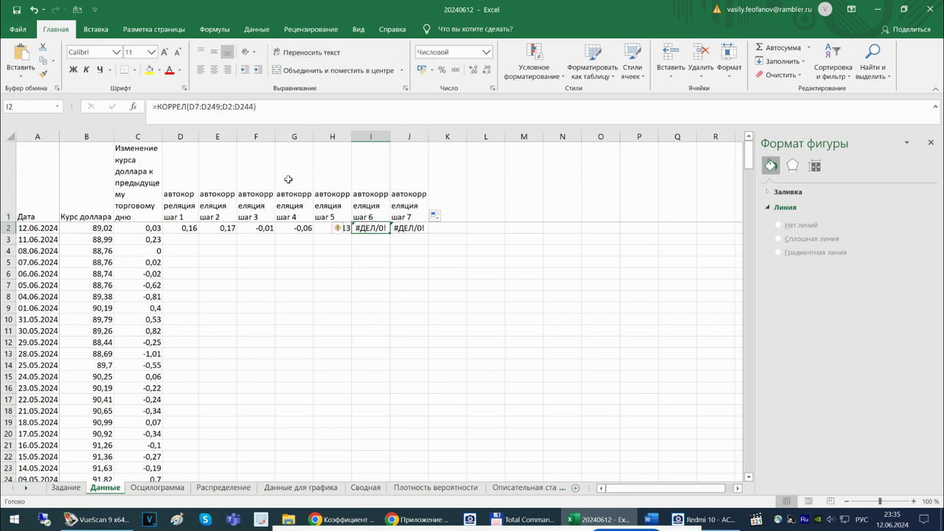
# Replace the step 6 formula in I2 with a copy of the step 5 formula, adjusted to =КОРРЕЛ(C8:C249;C2:C243).
pyautogui.click(327, 225)
pyautogui.tripleClick(260, 103)
pyautogui.hotkey('ctrl', 'c')
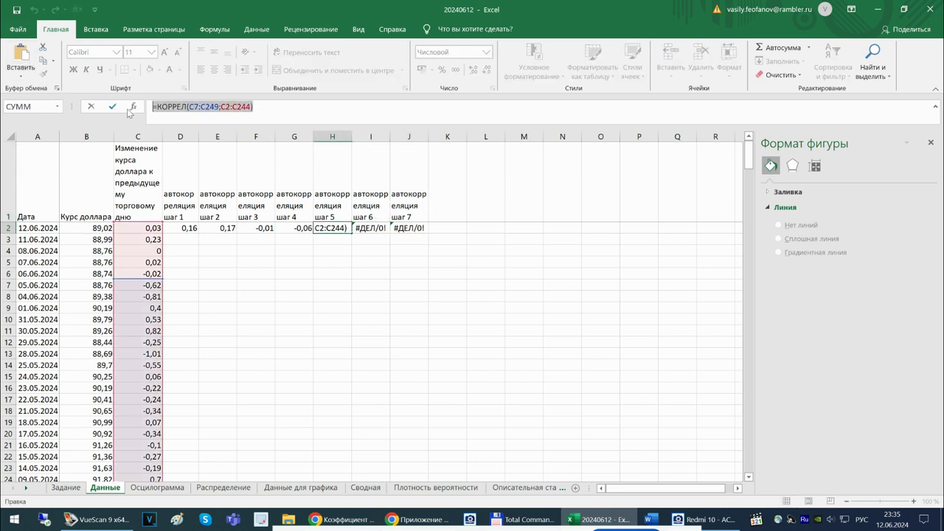
pyautogui.click(371, 229)
pyautogui.tripleClick(255, 104)
pyautogui.hotkey('ctrl', 'v')
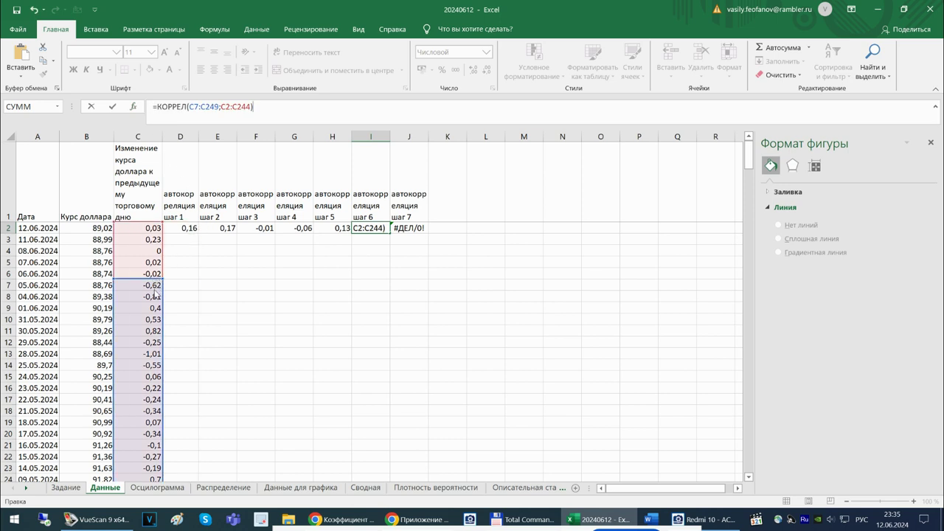
pyautogui.moveTo(160, 279); pyautogui.dragTo(161, 291)
pyautogui.click(252, 106)
pyautogui.press('BackSpace')
pyautogui.write('3)')
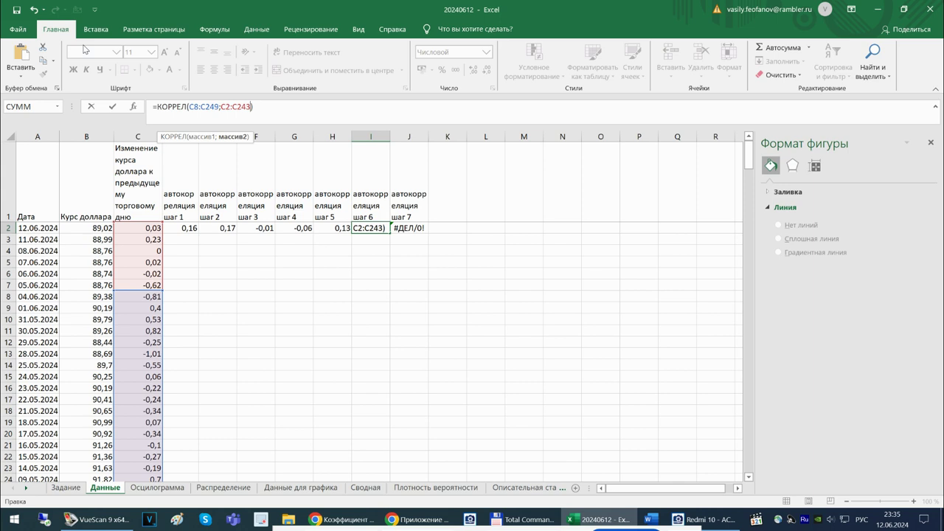
pyautogui.press('Return')
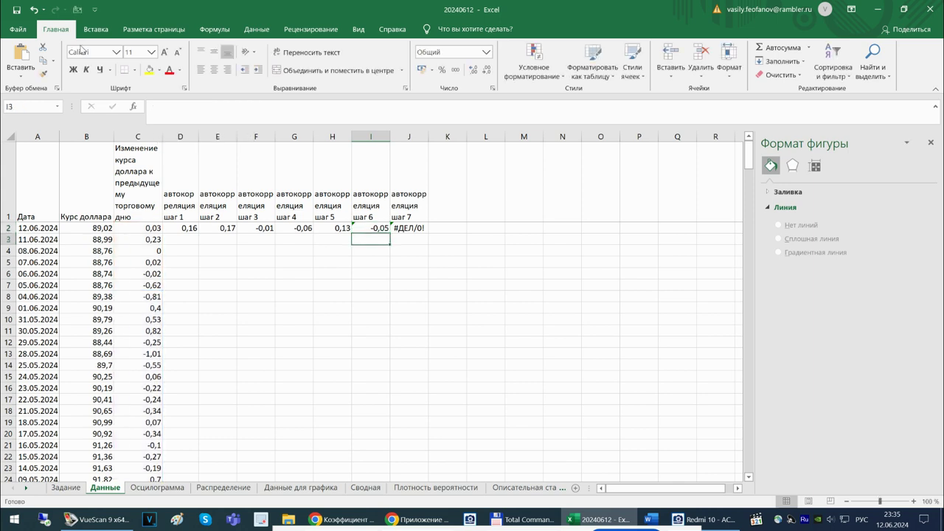
# Replace the step 7 formula in J2 with a copy of the step 6 formula, adjusted to =КОРРЕЛ(C9:C249;C2:C242).
pyautogui.click(405, 227)
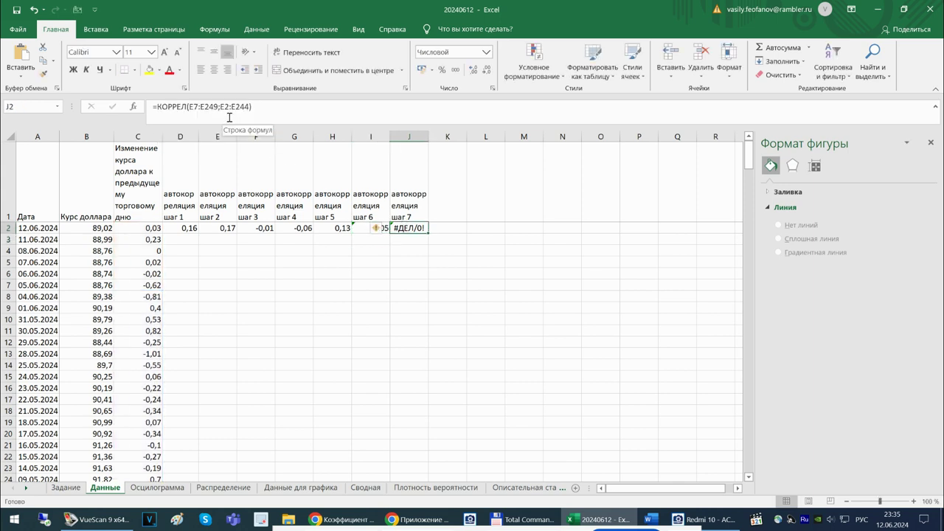
pyautogui.press('Left')
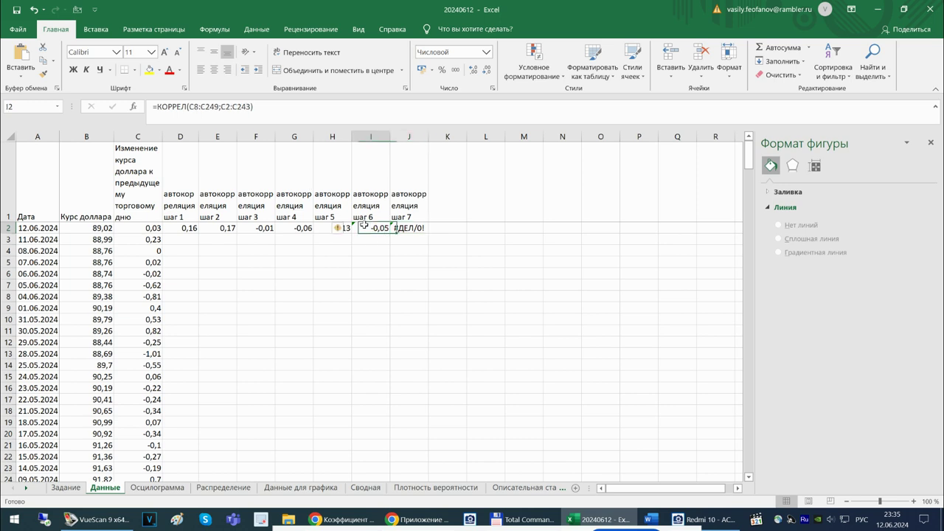
pyautogui.click(265, 105)
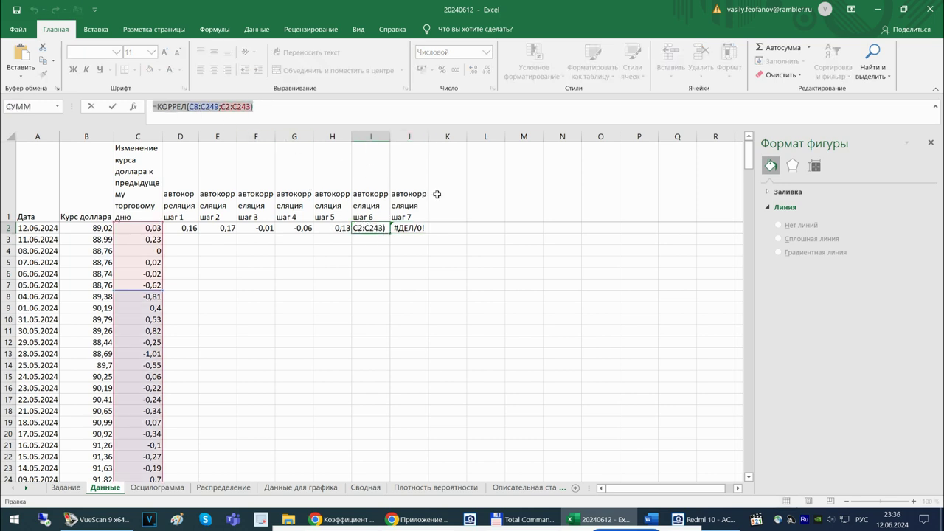
pyautogui.press('Tab')
pyautogui.moveTo(255, 106); pyautogui.dragTo(152, 106)
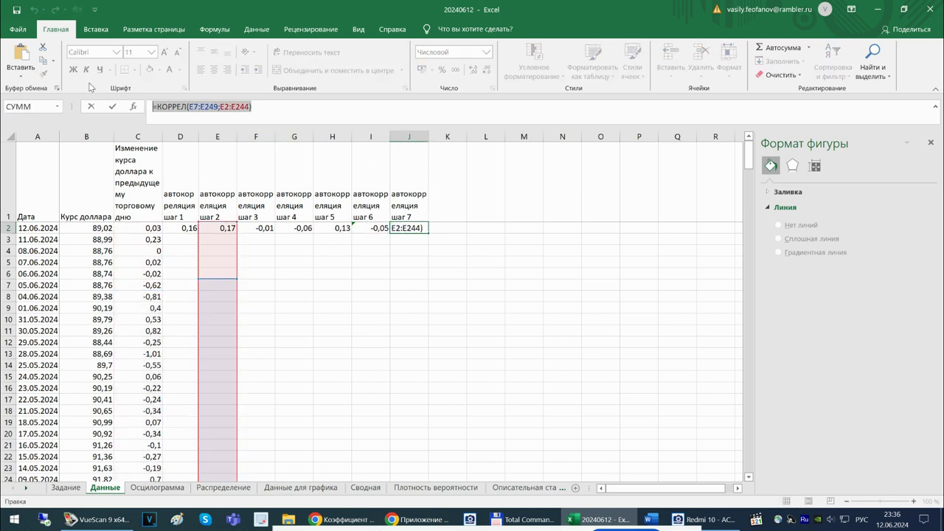
pyautogui.write('=КОРРЕЛ(C8:C249;C2:C243)')
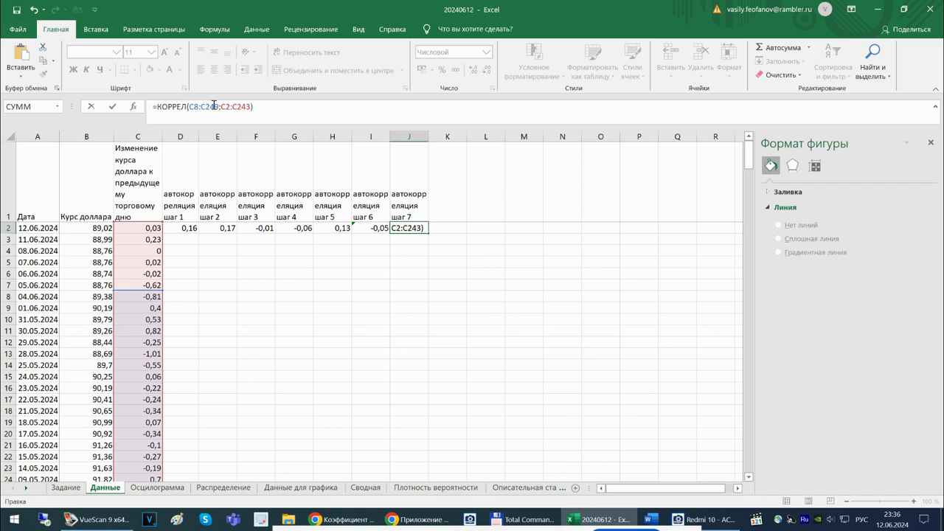
pyautogui.moveTo(164, 291); pyautogui.dragTo(163, 303)
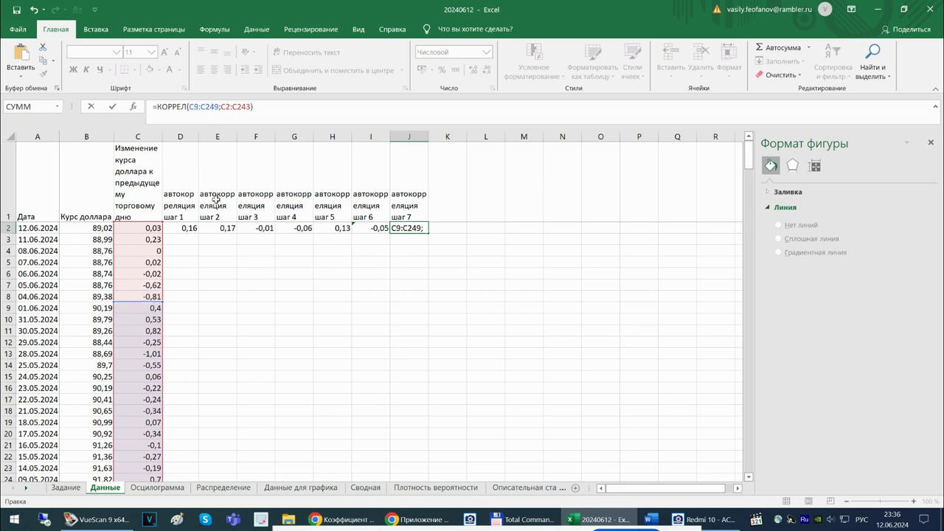
pyautogui.click(249, 107)
pyautogui.press('BackSpace')
pyautogui.write('2')
pyautogui.press('Return')
pyautogui.press('Up')
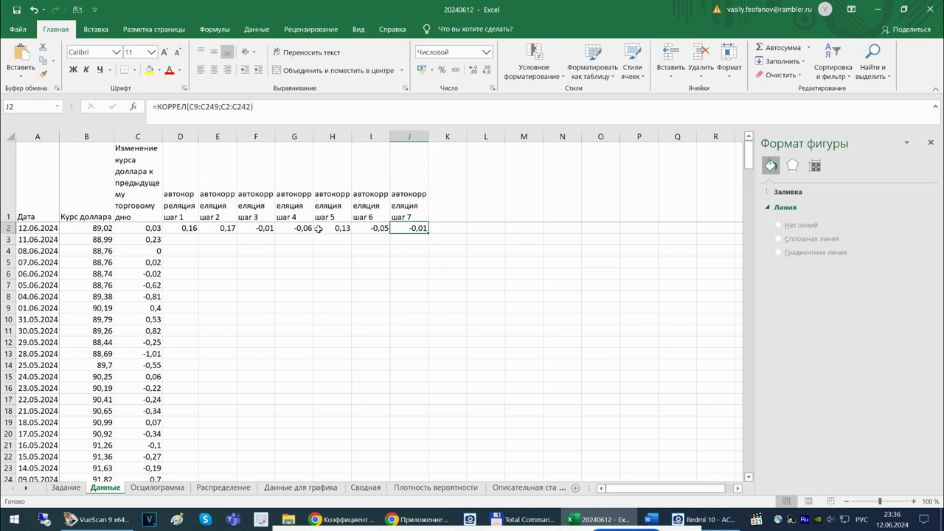
# Compare the autocorrelation values for steps 3 to 7 in F2:J2, focusing on step 5.
pyautogui.click(299, 230)
pyautogui.click(260, 228)
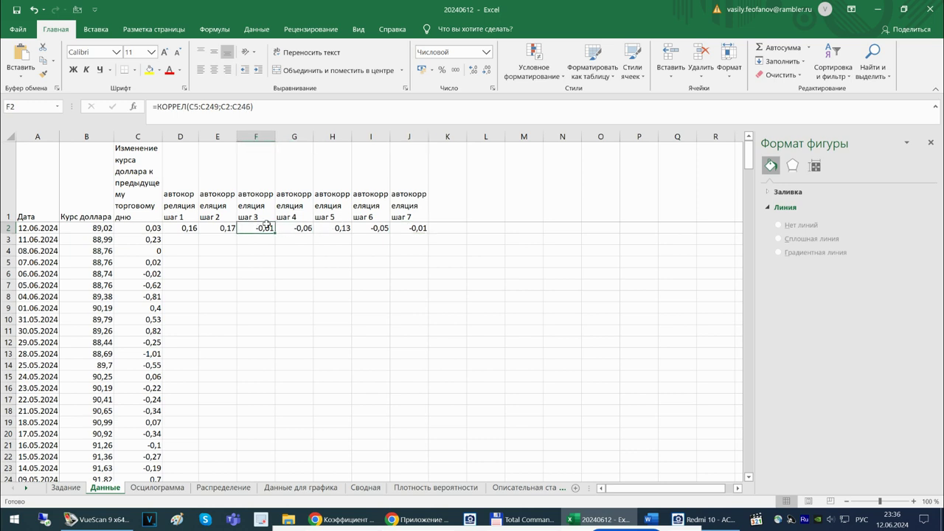
pyautogui.moveTo(267, 226); pyautogui.dragTo(422, 228)
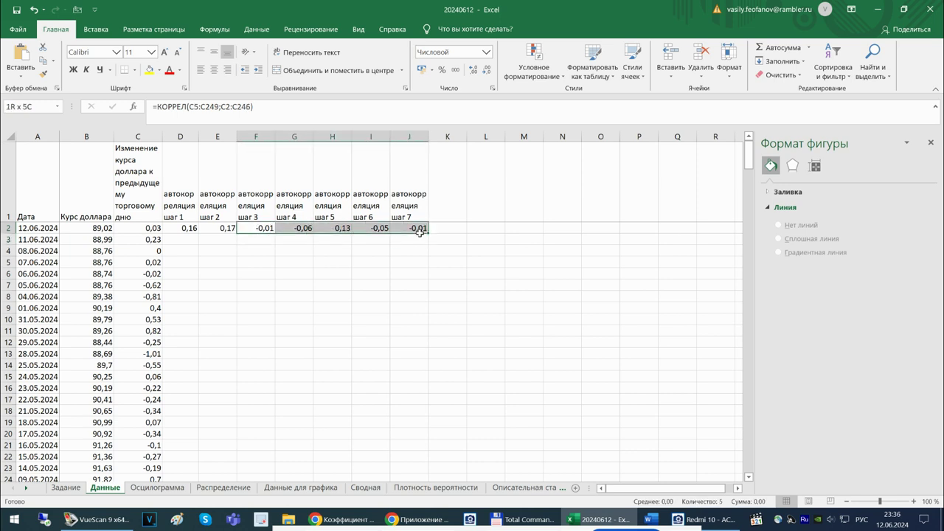
pyautogui.click(341, 228)
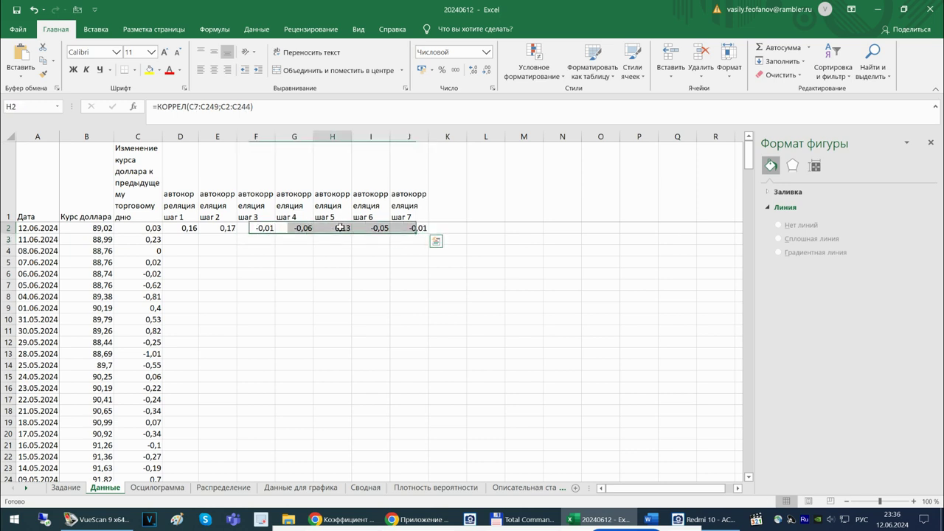
pyautogui.click(332, 136)
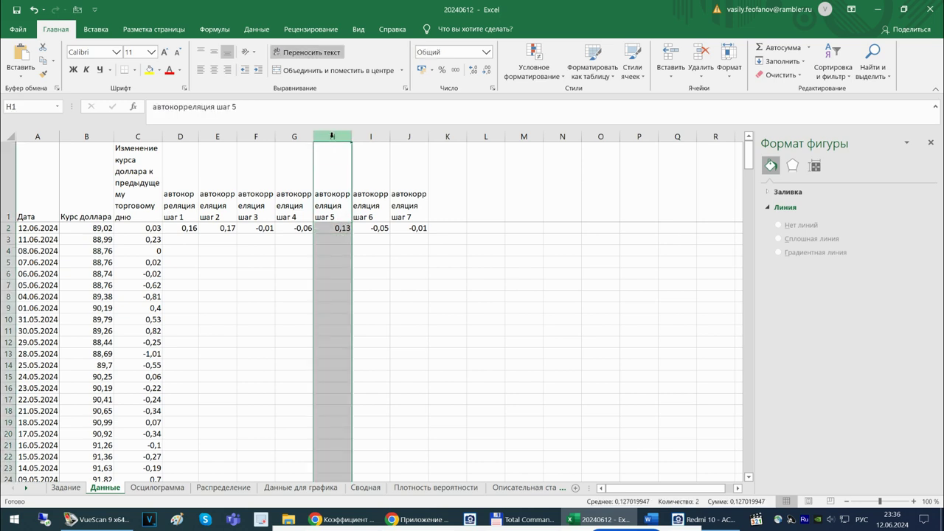
pyautogui.click(337, 229)
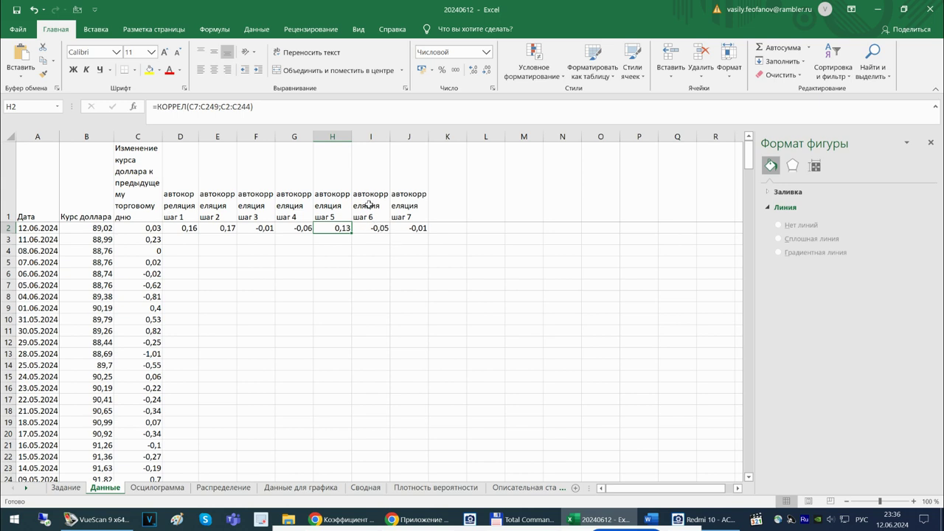
pyautogui.click(253, 228)
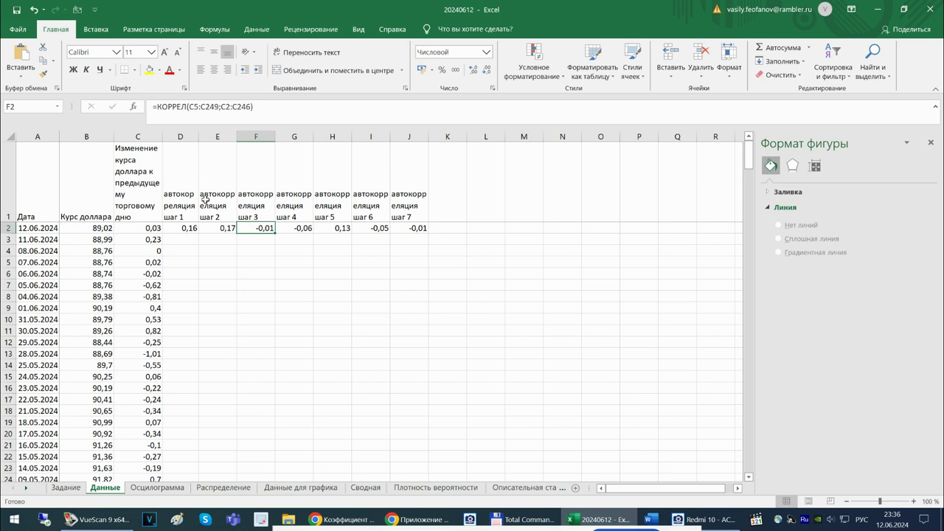
# Narrow column B so its heading wraps onto two lines, and compare the autocorrelation values in H2:J2.
pyautogui.moveTo(113, 137); pyautogui.dragTo(96, 138)
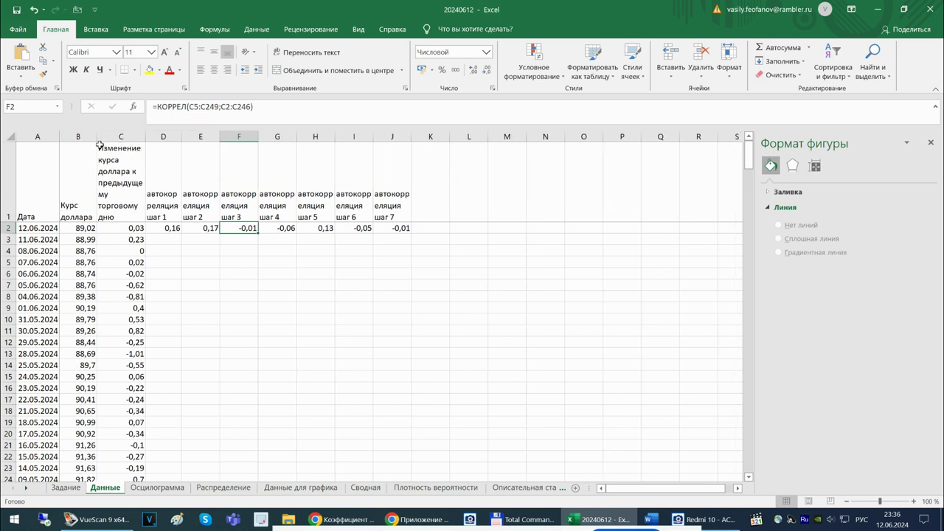
pyautogui.click(318, 229)
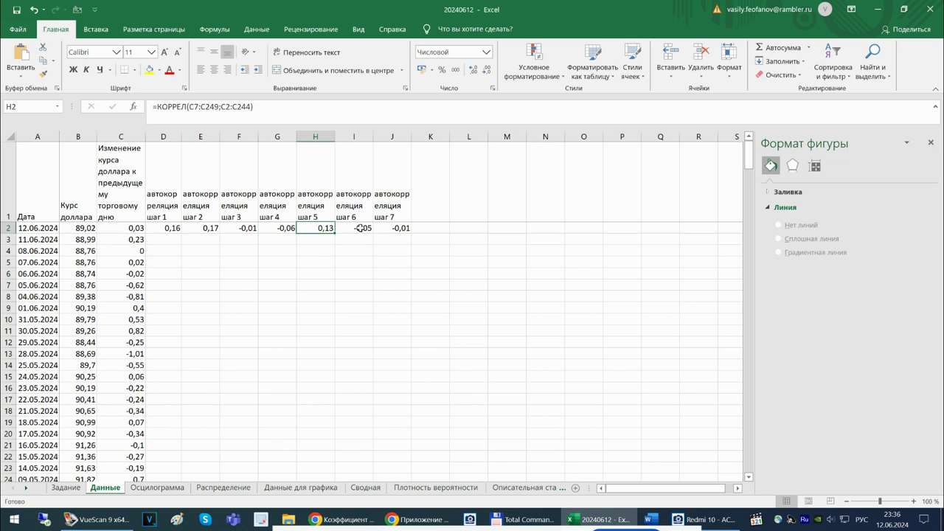
pyautogui.moveTo(363, 229); pyautogui.dragTo(396, 229)
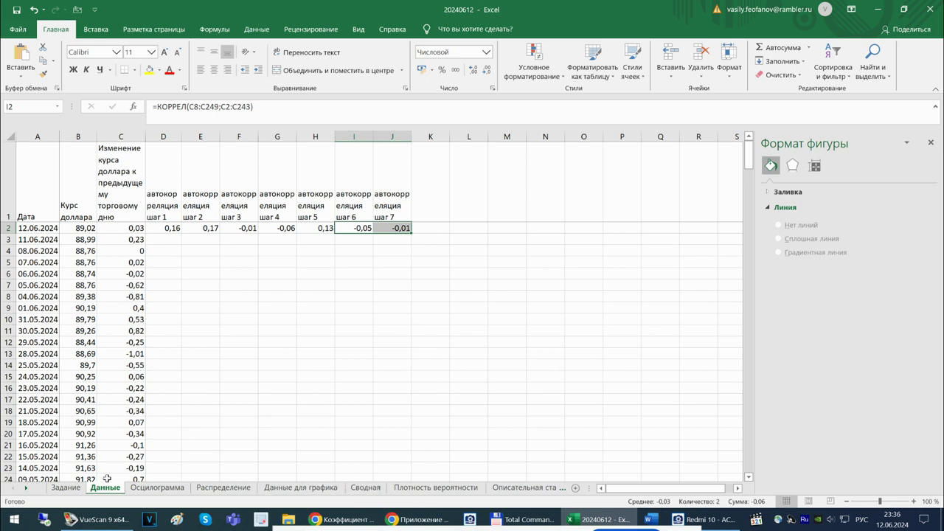
# Go back to the Задание sheet and widen the sheet tab area to show every sheet name.
pyautogui.click(67, 489)
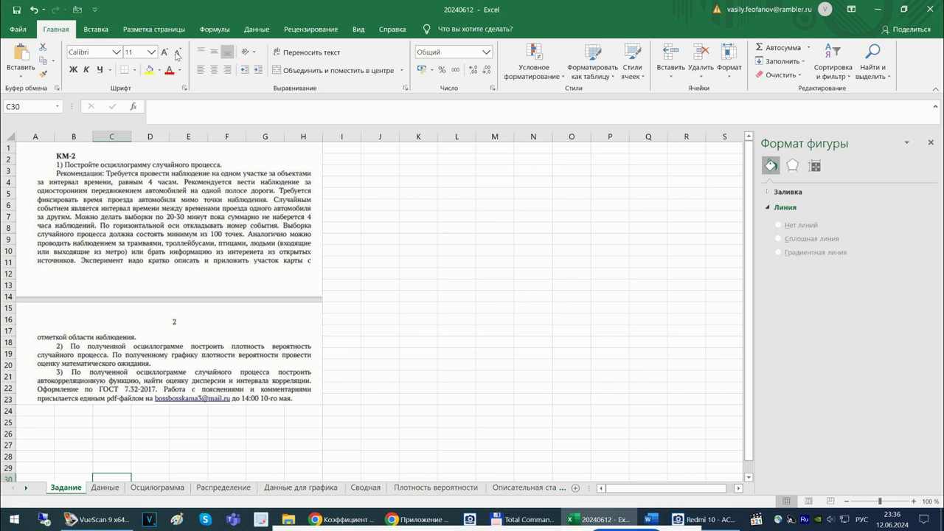
pyautogui.moveTo(588, 488); pyautogui.dragTo(718, 489)
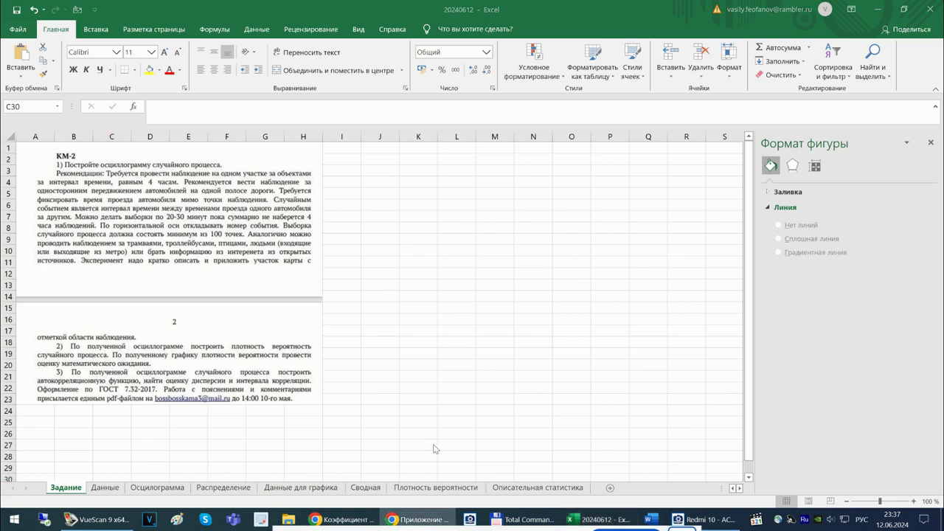
# Switch to Chrome, show the Wikipedia article "Дисперсия случайной величины" and open the recording extension's controls.
pyautogui.moveTo(555, 521)
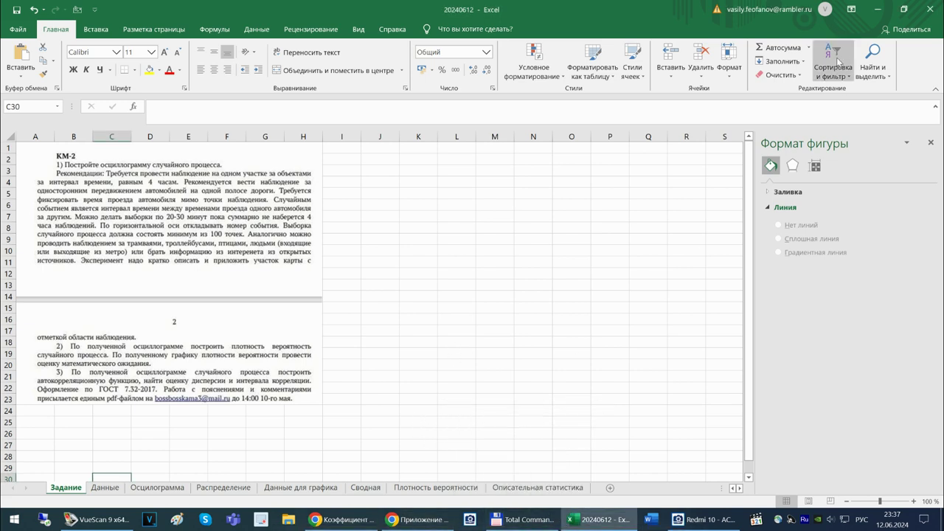
pyautogui.click(874, 8)
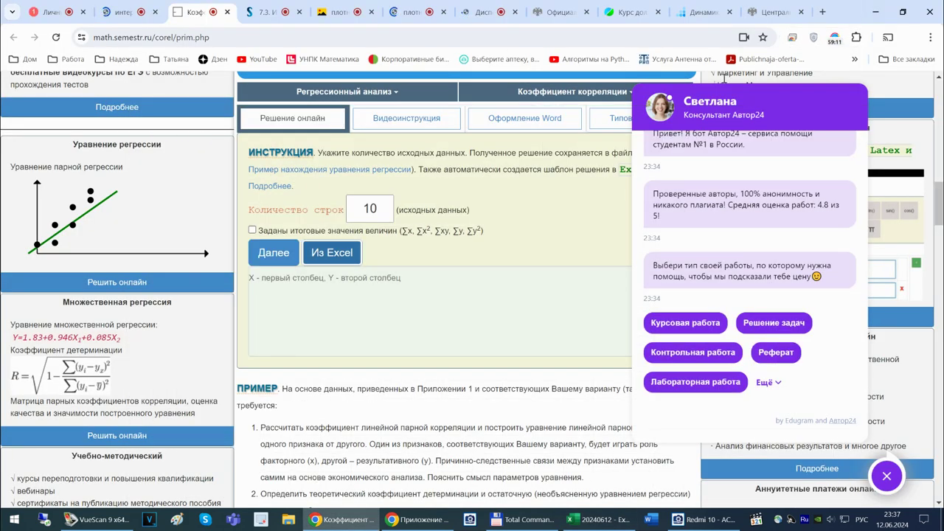
pyautogui.click(488, 12)
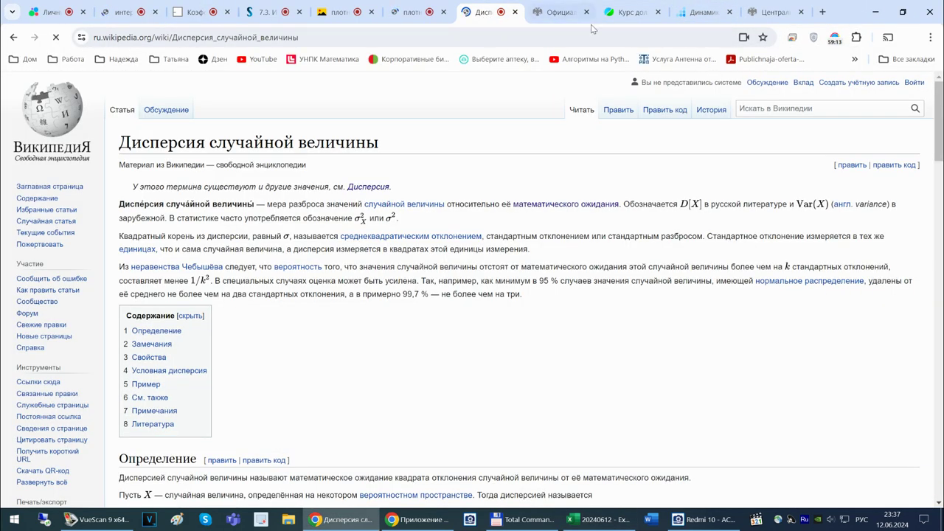
pyautogui.click(834, 37)
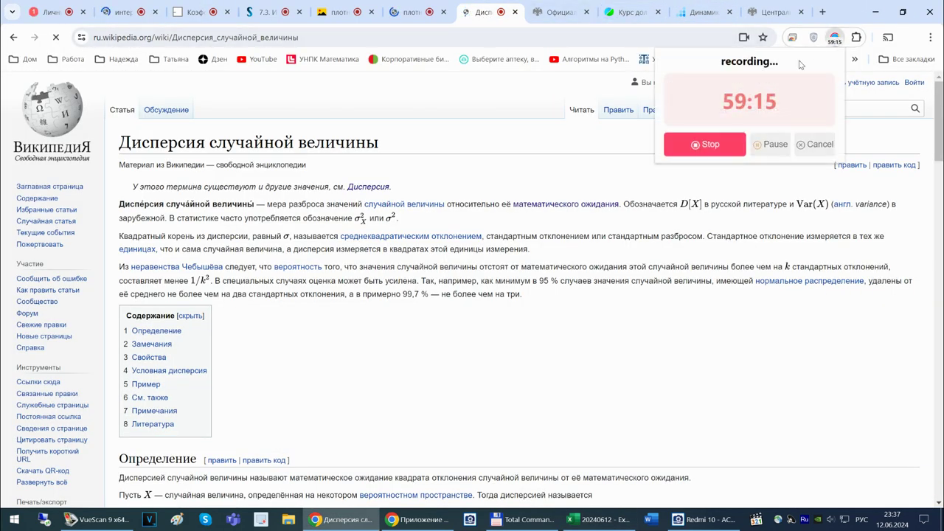